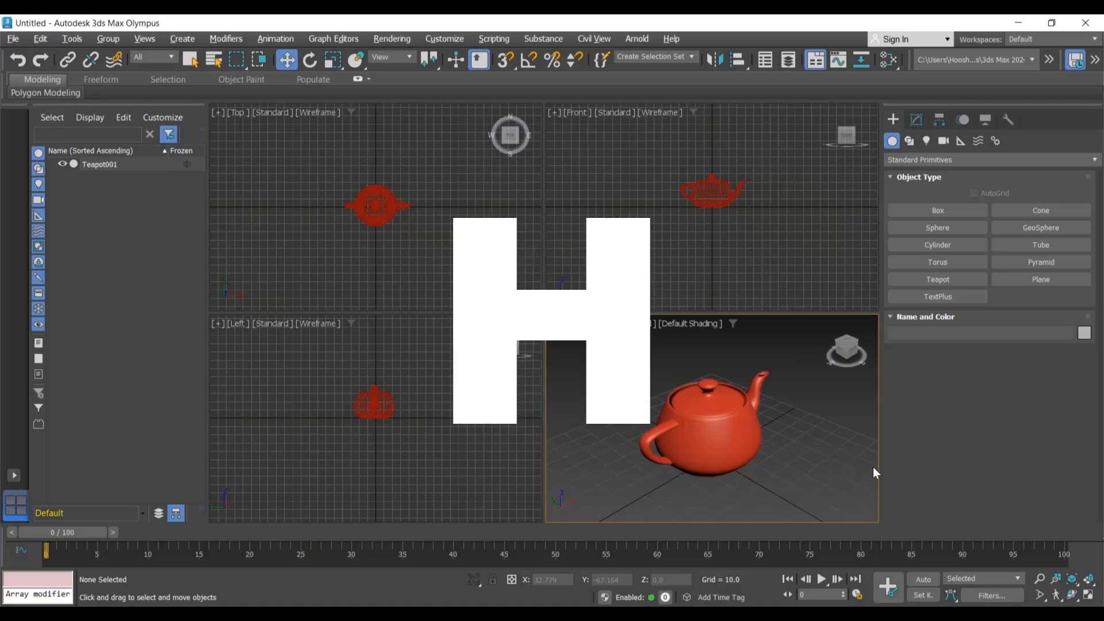
# Step: Select the teapot in the Perspective viewport and zoom that view out and back in
pyautogui.keyDown('alt'); pyautogui.moveTo(781, 441); pyautogui.dragTo(759, 442, button='middle'); pyautogui.keyUp('alt')
pyautogui.click(755, 438)
pyautogui.moveTo(781, 490)
pyautogui.mouseDown(button='middle')
pyautogui.moveTo(776, 468)
pyautogui.moveTo(780, 487)
pyautogui.mouseUp(button='middle')
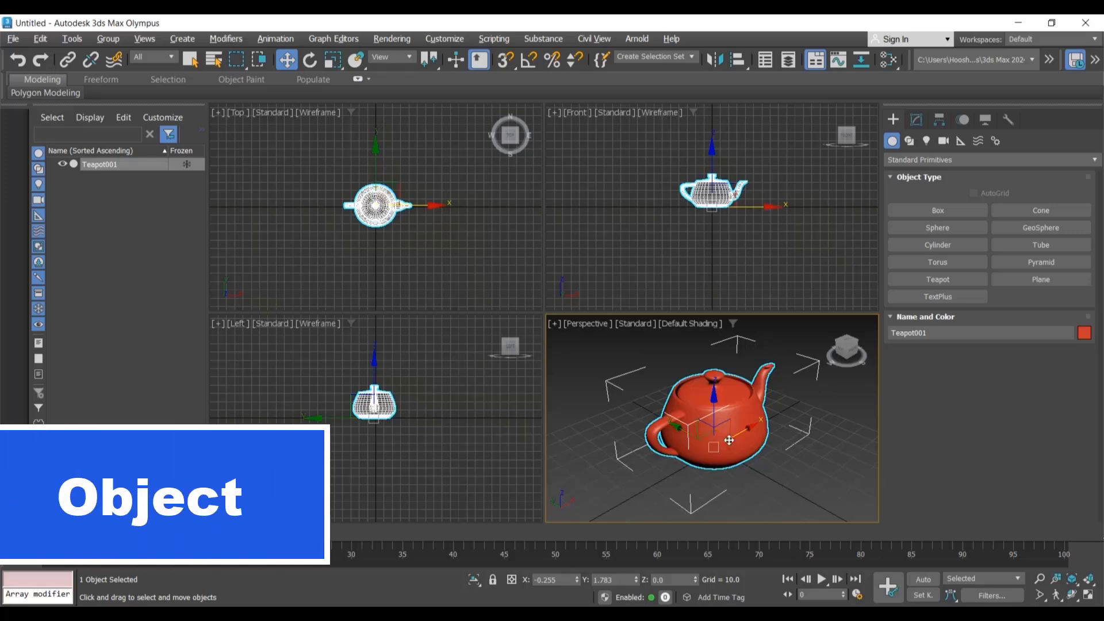
pyautogui.scroll(-3, 790, 489)
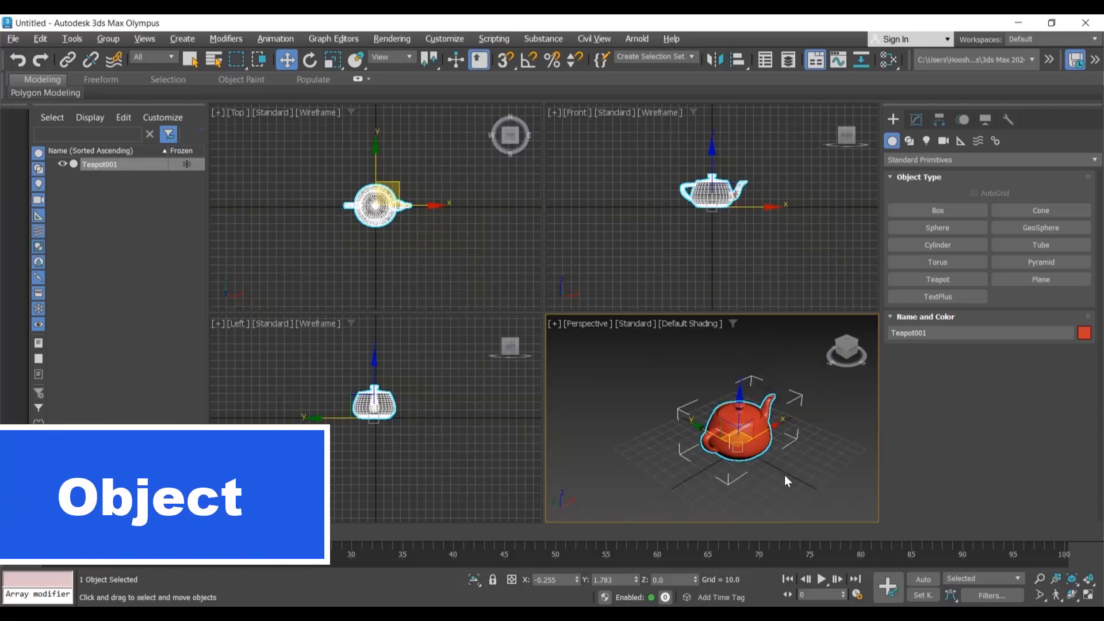
pyautogui.scroll(-5, 784, 474)
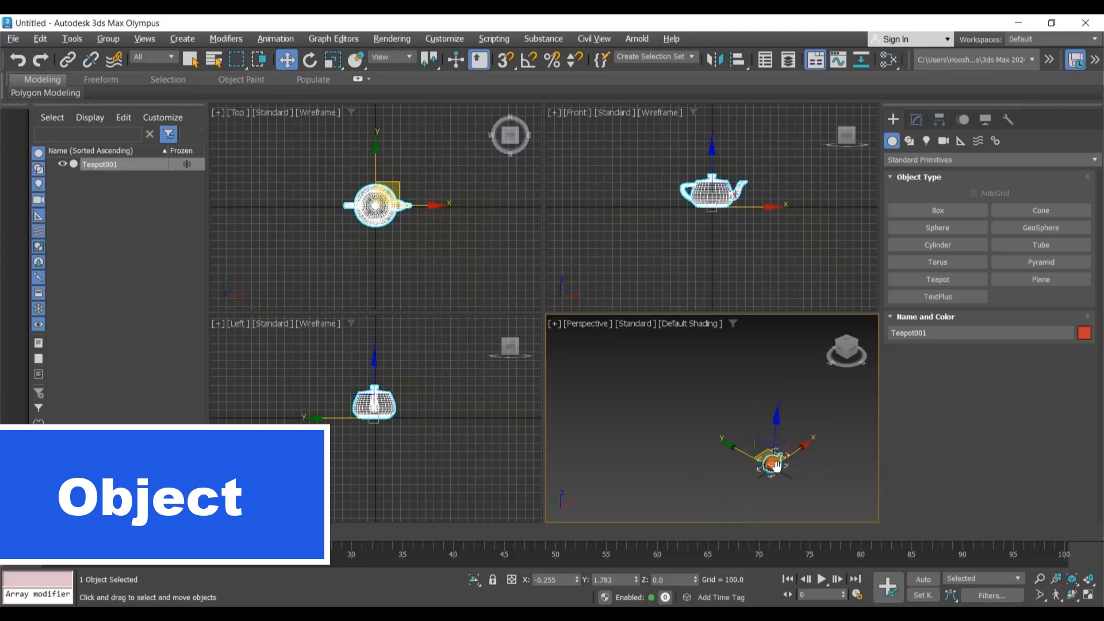
pyautogui.scroll(-2, 770, 467)
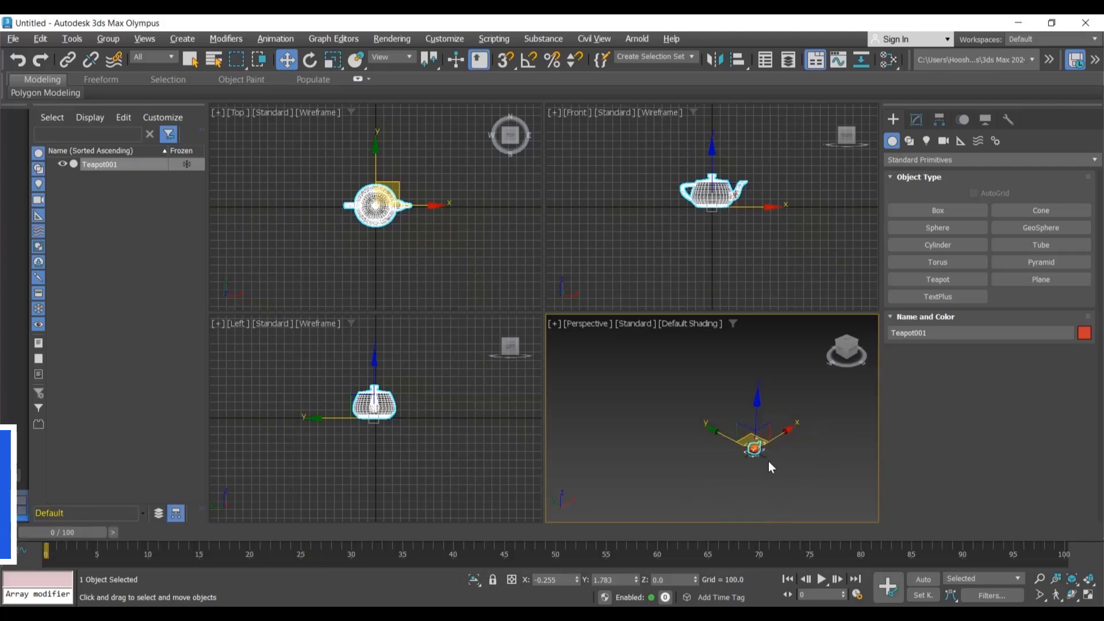
pyautogui.scroll(4, 768, 461)
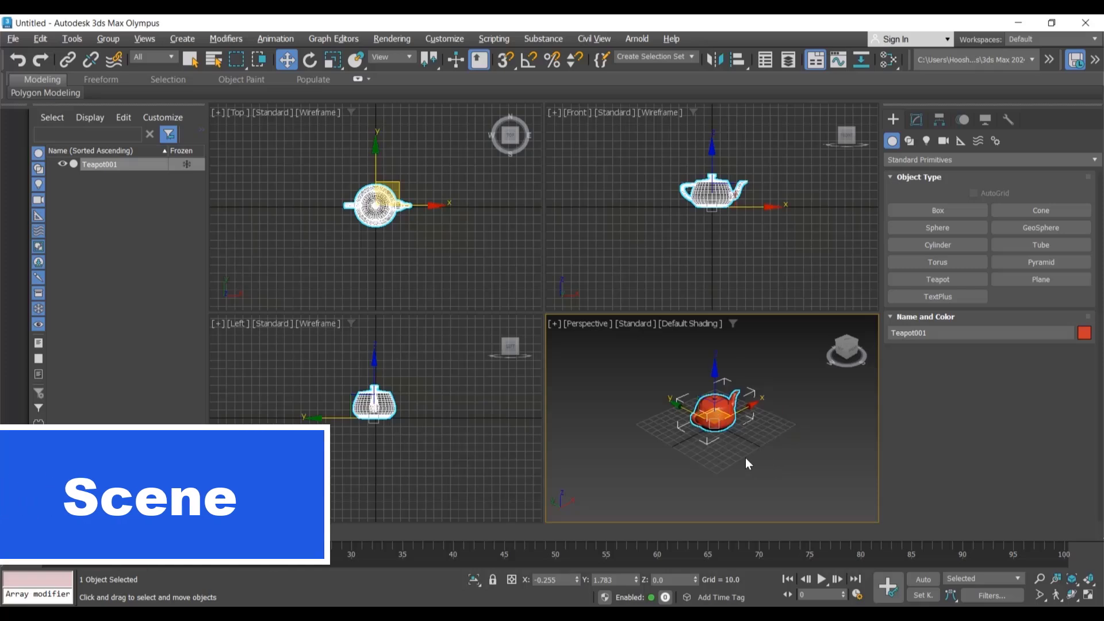
# Step: Examine the Perspective, Front, Top and Left viewports one after another by activating each
pyautogui.click(650, 278)
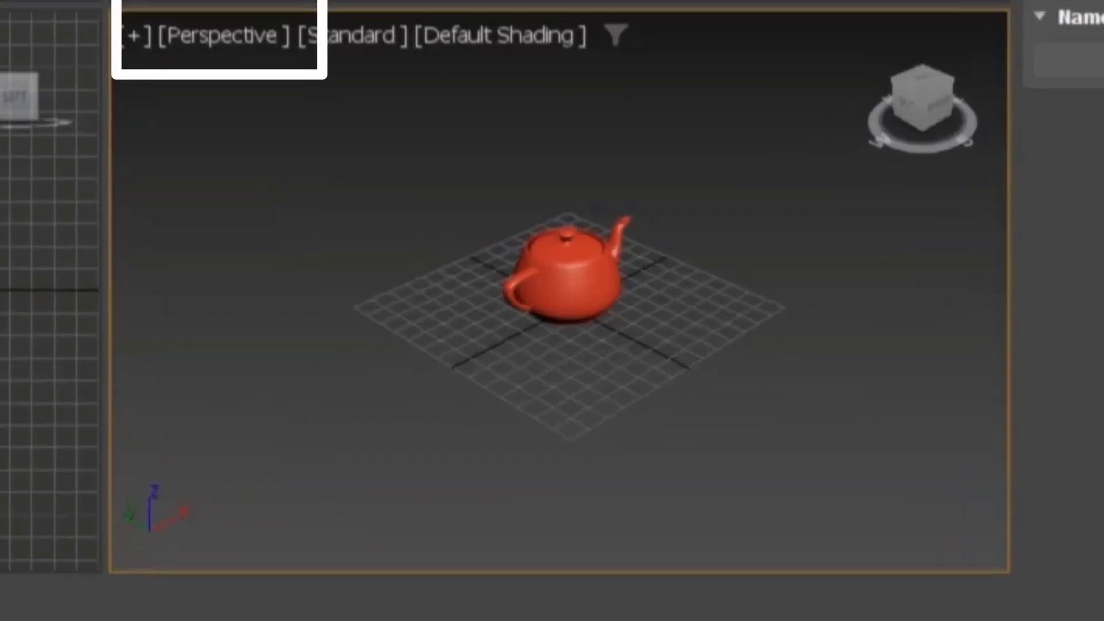
pyautogui.click(266, 10)
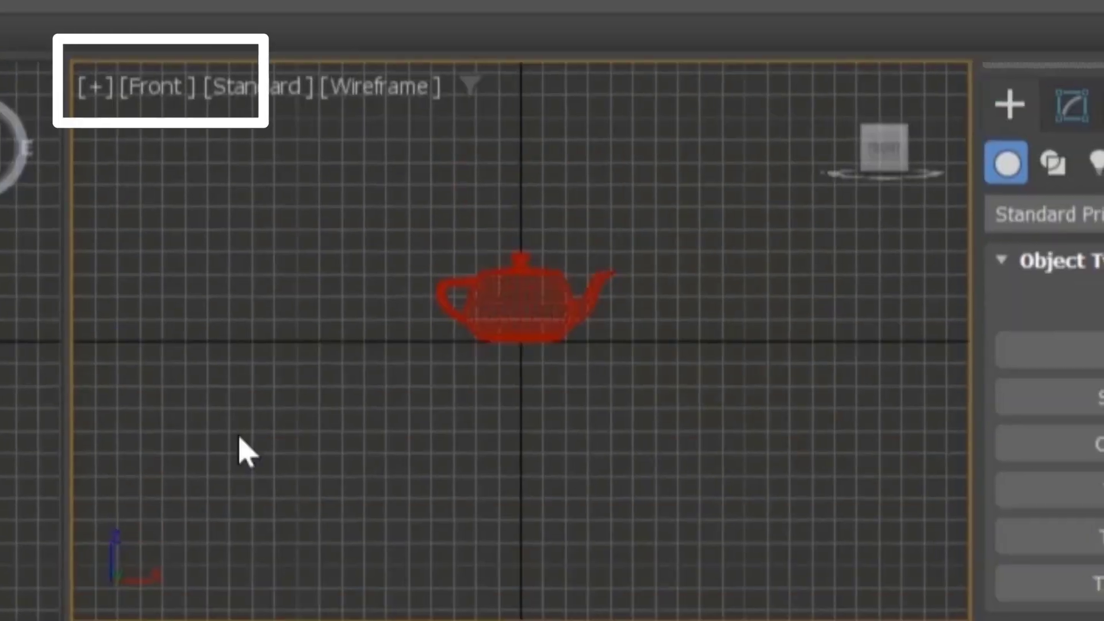
pyautogui.click(208, 428)
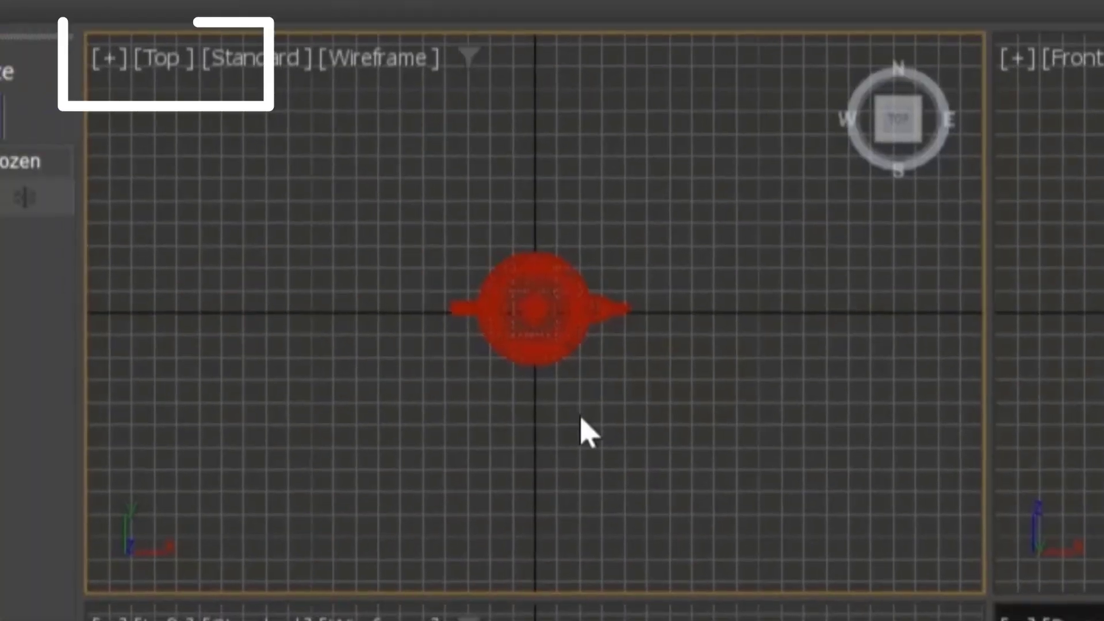
pyautogui.click(725, 233)
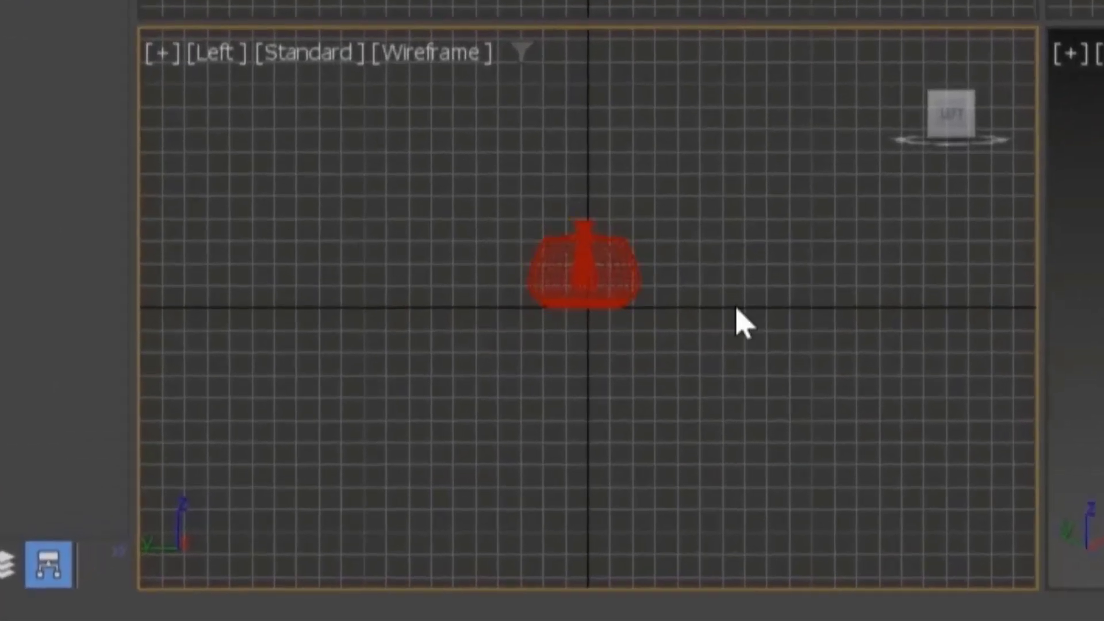
# Step: Switch the Left viewport to a Right view
pyautogui.click(218, 57)
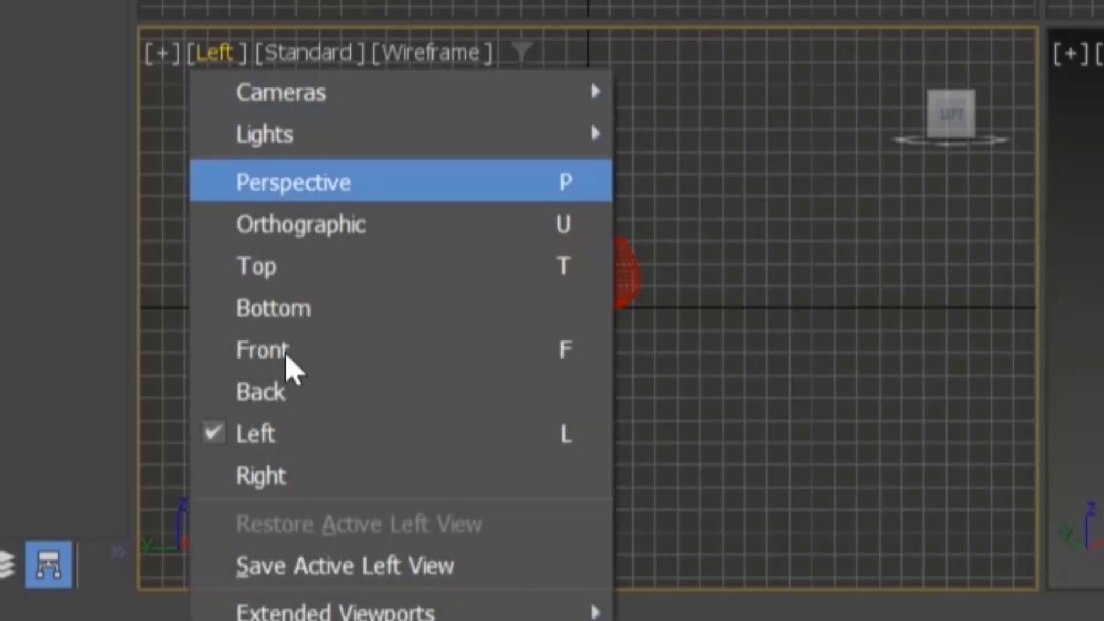
pyautogui.click(296, 483)
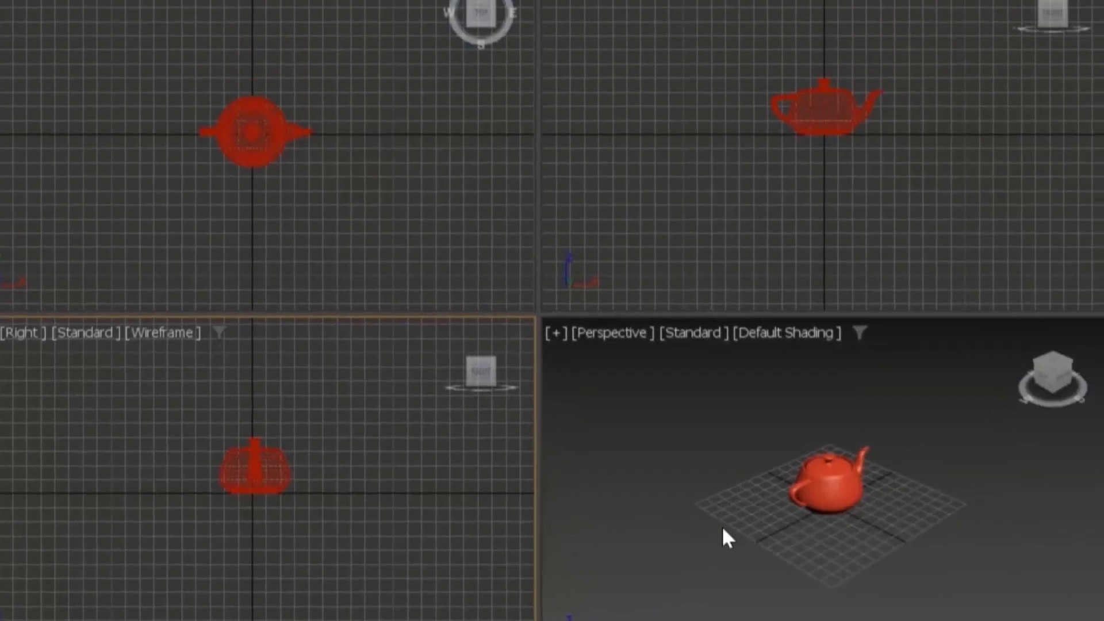
# Step: Select the teapot to compare its highlight across all four viewports, then deselect it
pyautogui.click(832, 495)
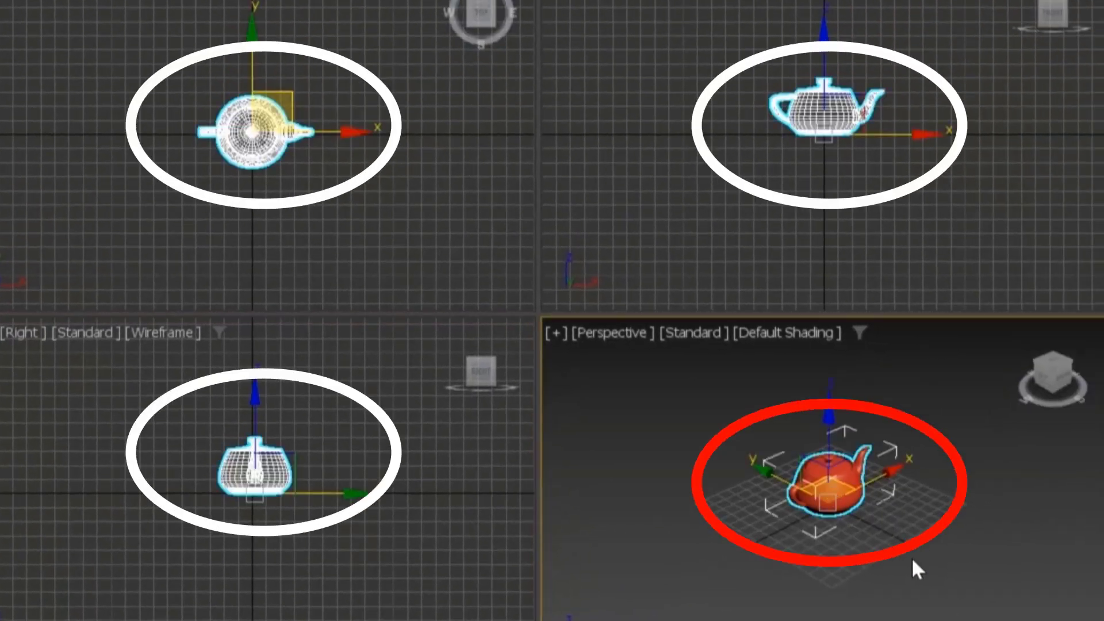
pyautogui.click(409, 488)
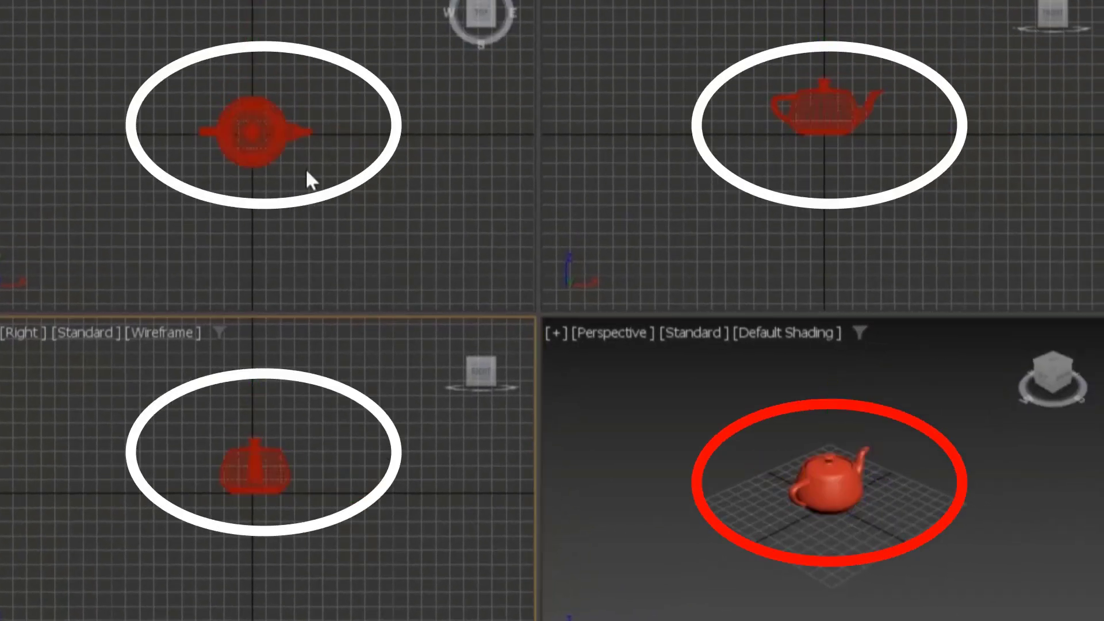
pyautogui.click(666, 413)
pyautogui.click(420, 458)
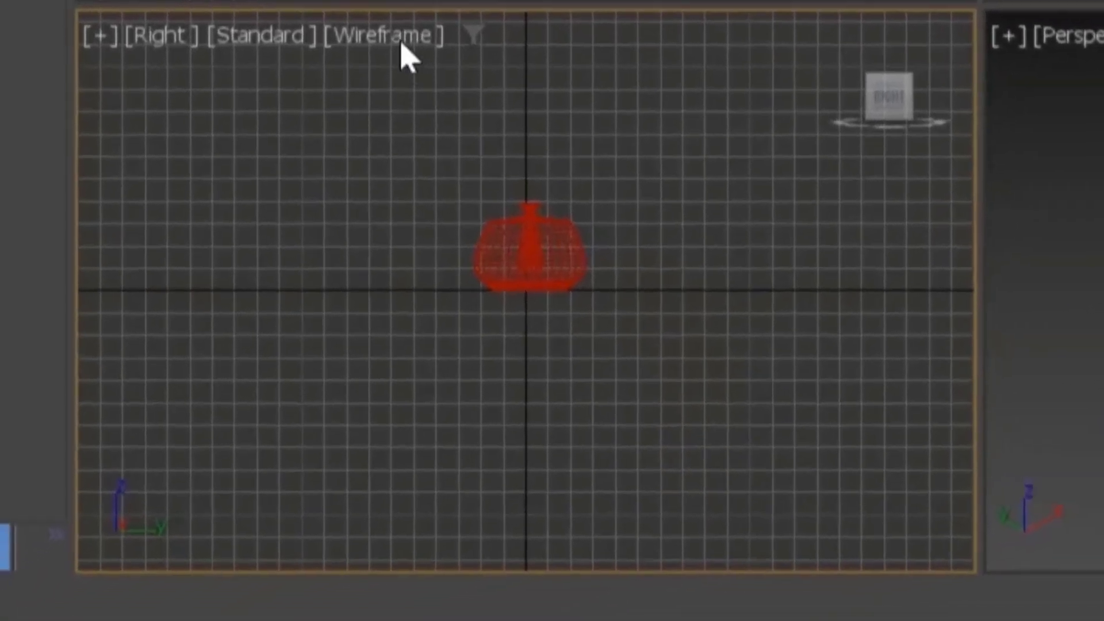
# Step: Change the Right, Top and Front viewports from Wireframe to Default Shading display
pyautogui.click(175, 335)
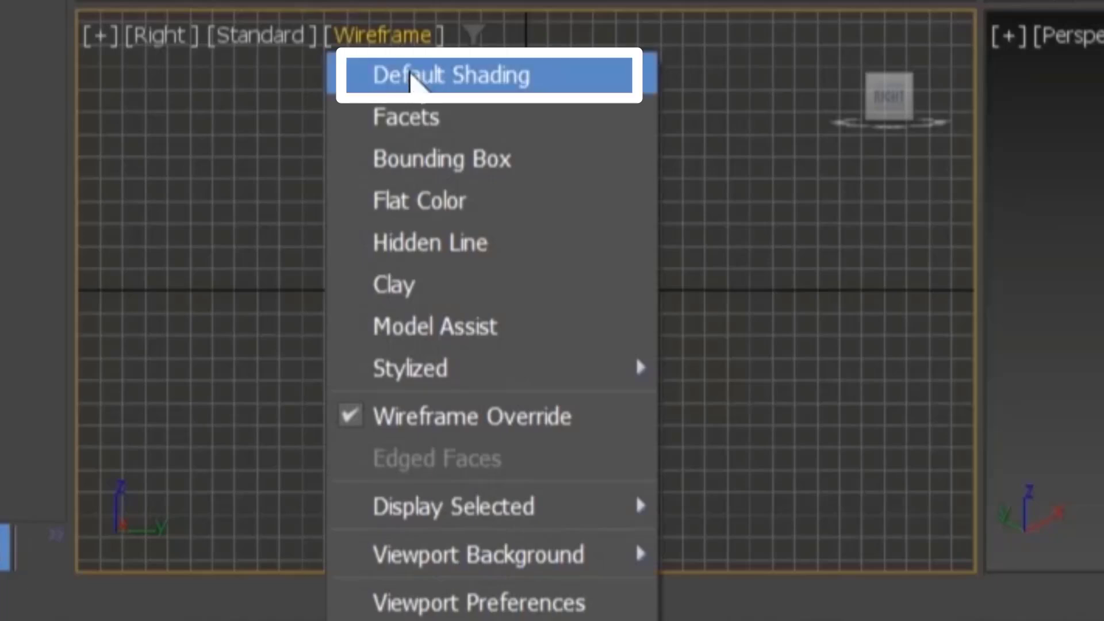
pyautogui.click(451, 75)
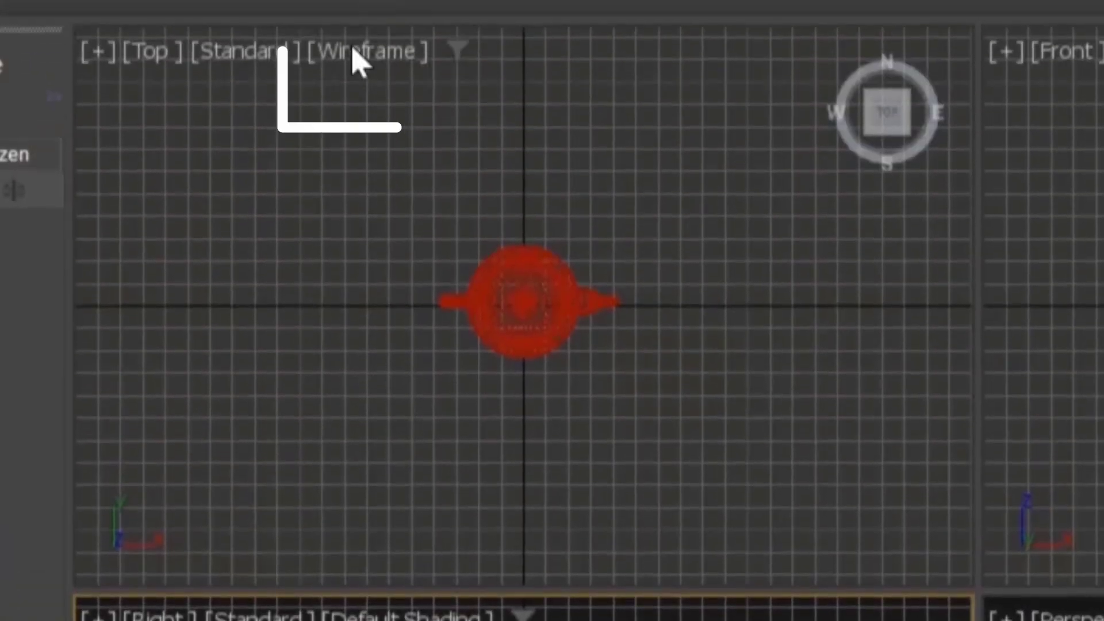
pyautogui.click(357, 50)
pyautogui.click(128, 92)
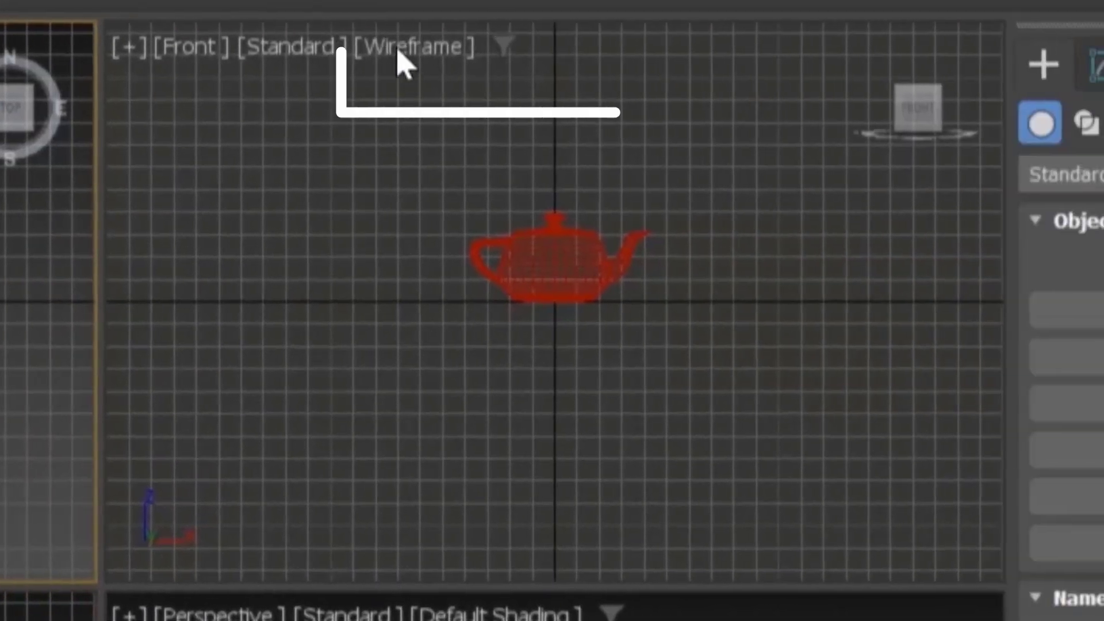
pyautogui.click(1017, 52)
pyautogui.click(1025, 93)
pyautogui.click(578, 451)
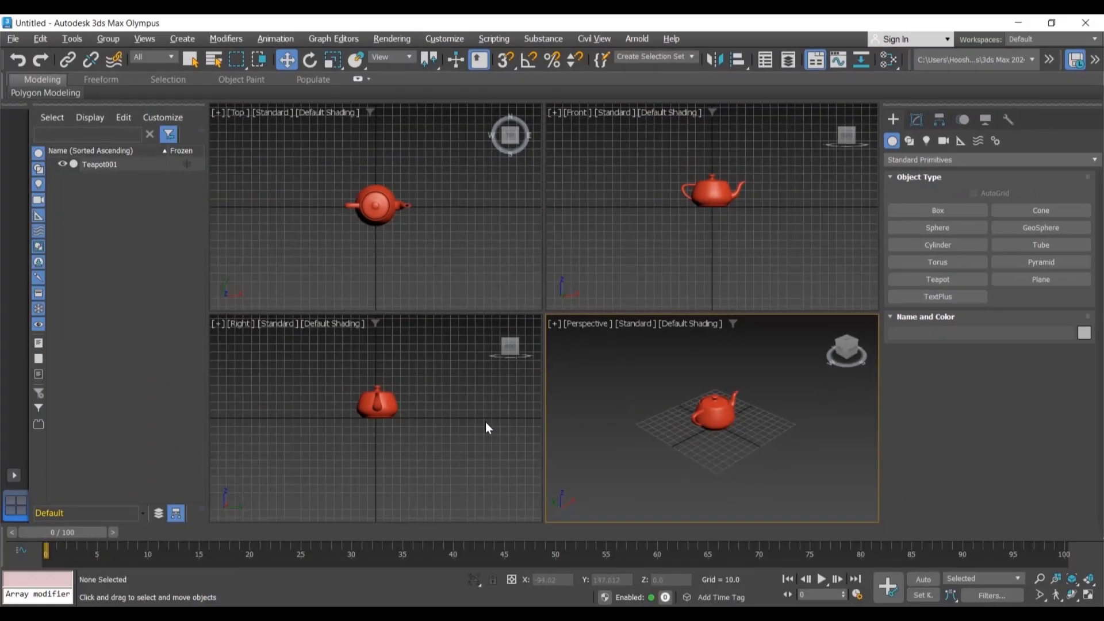
# Step: Activate each viewport in turn to see which one is current
pyautogui.click(486, 422)
pyautogui.click(486, 251)
pyautogui.click(619, 240)
pyautogui.click(625, 387)
pyautogui.click(469, 399)
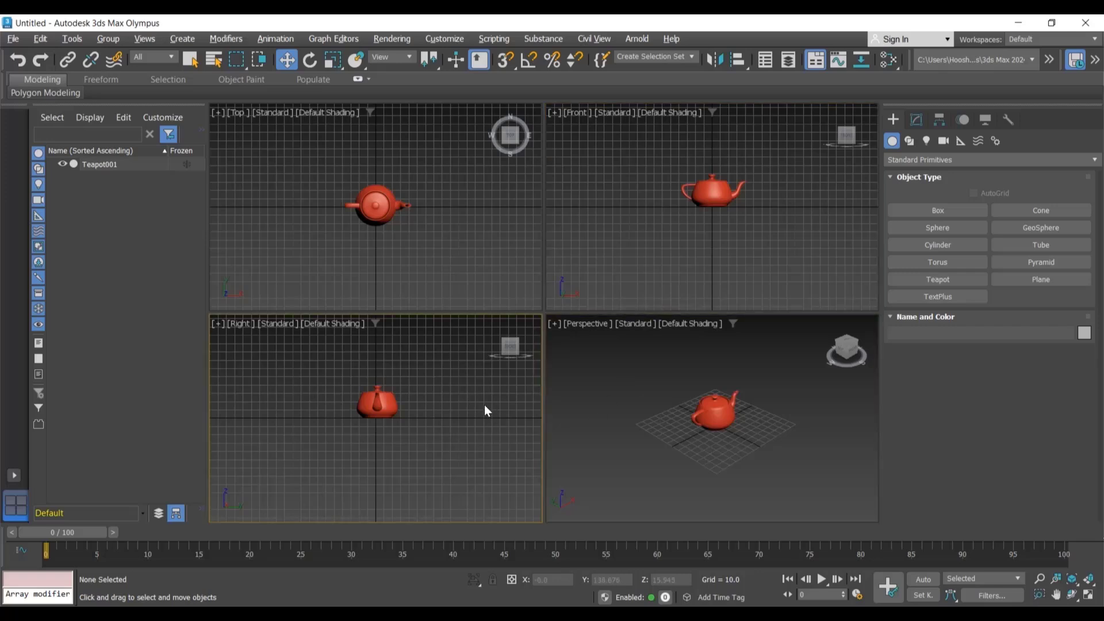
pyautogui.click(647, 399)
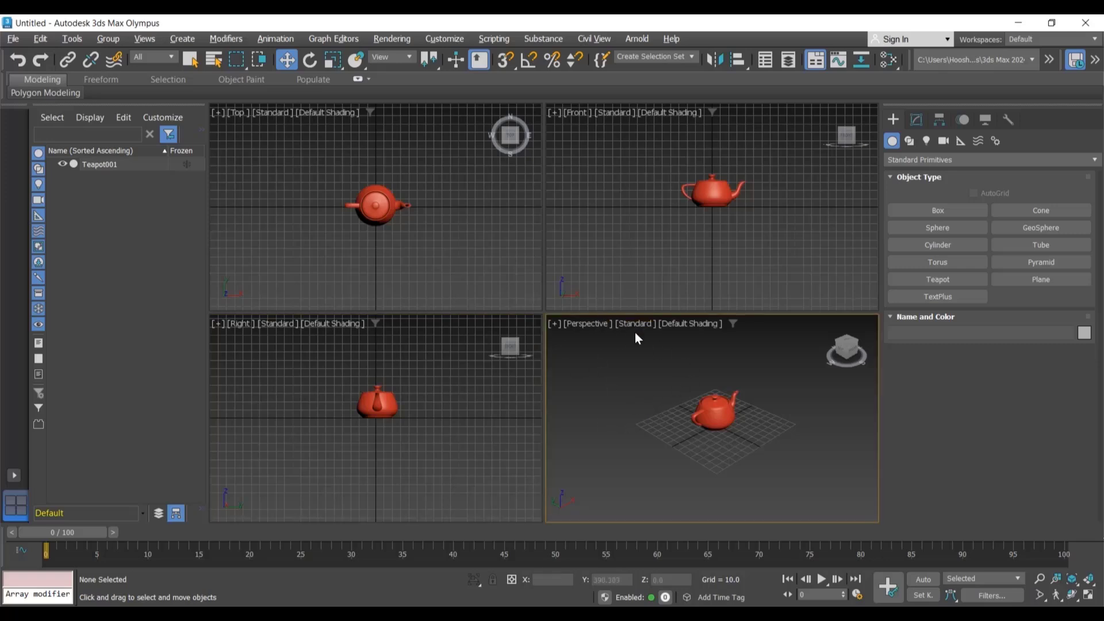
# Step: Toggle the Perspective viewport to full size and back to the four-viewport layout, twice
pyautogui.click(1089, 596)
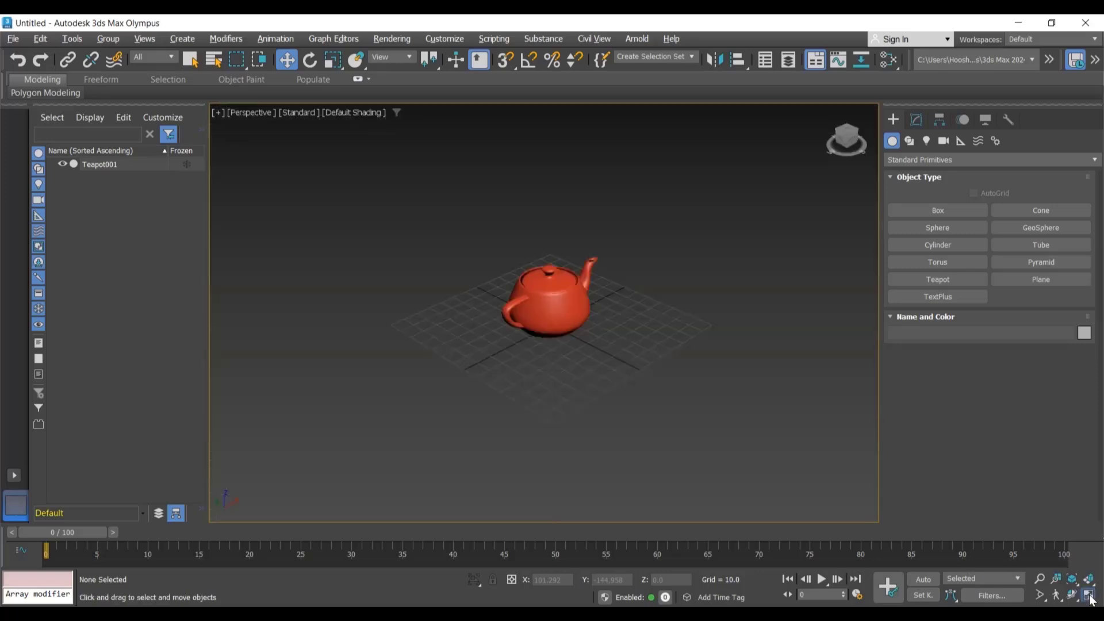
pyautogui.click(1088, 596)
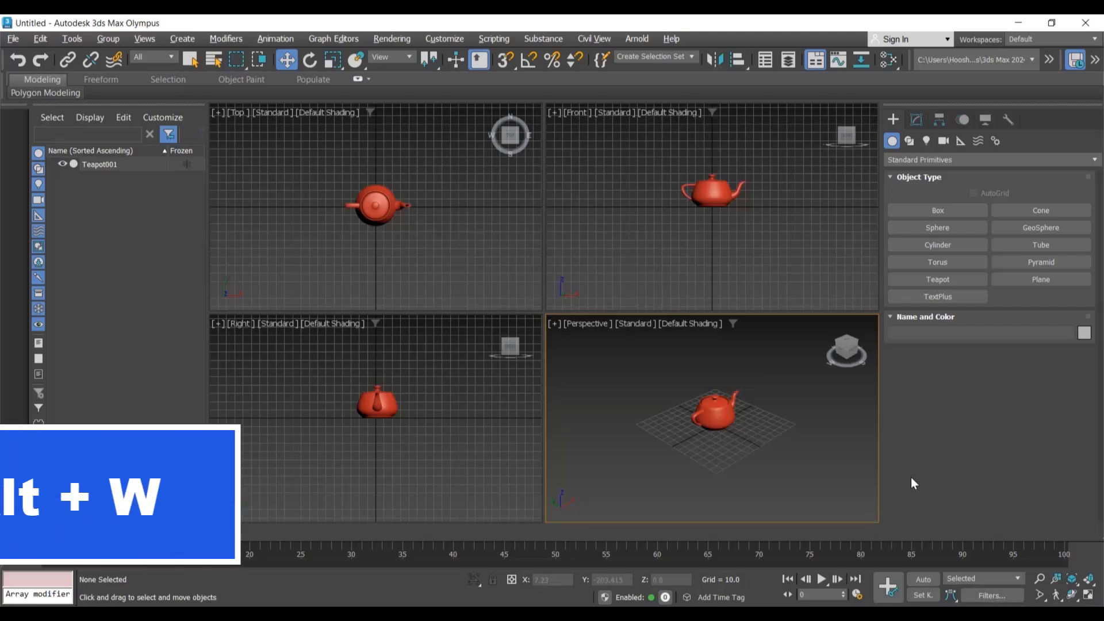
pyautogui.hotkey('alt', 'w')
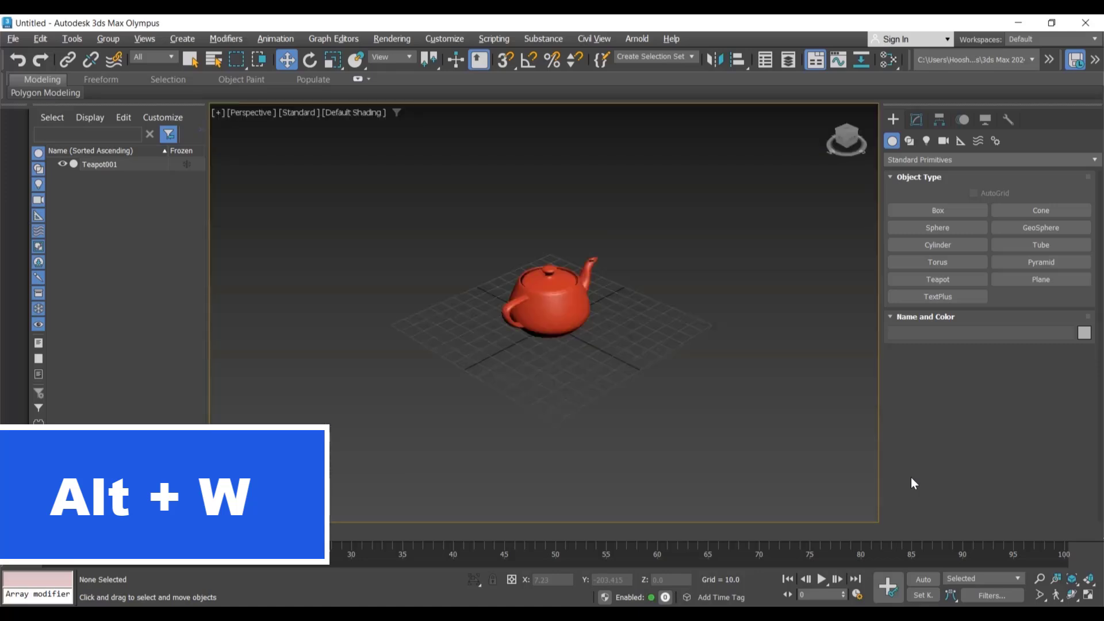
pyautogui.hotkey('alt', 'w')
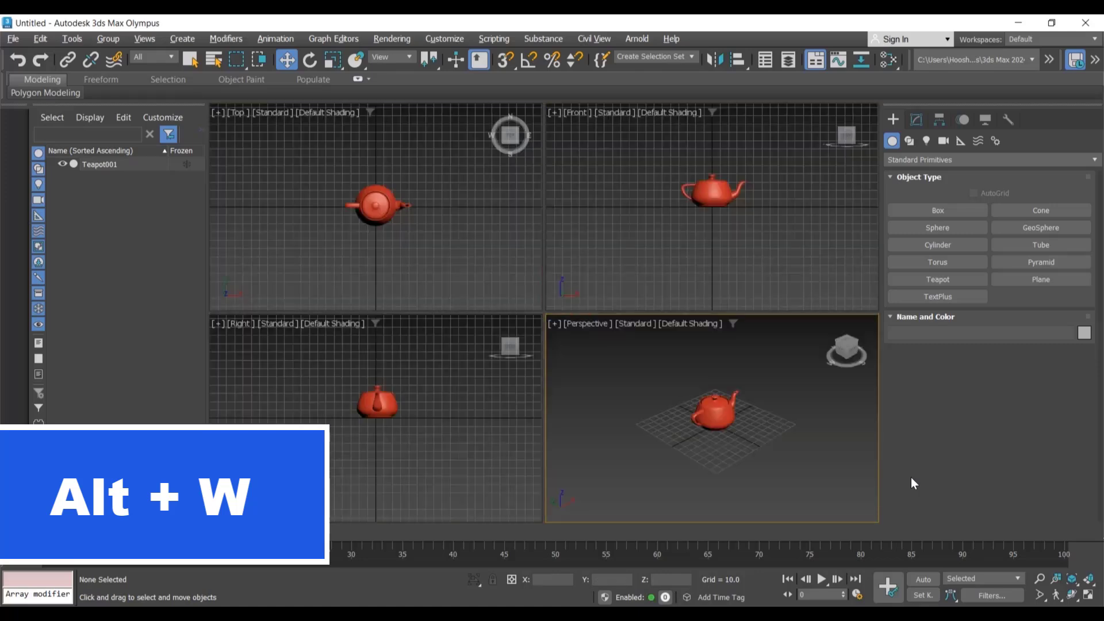
# Step: Maximize the Top viewport, restore the layout, and maximize the Perspective viewport
pyautogui.click(465, 240)
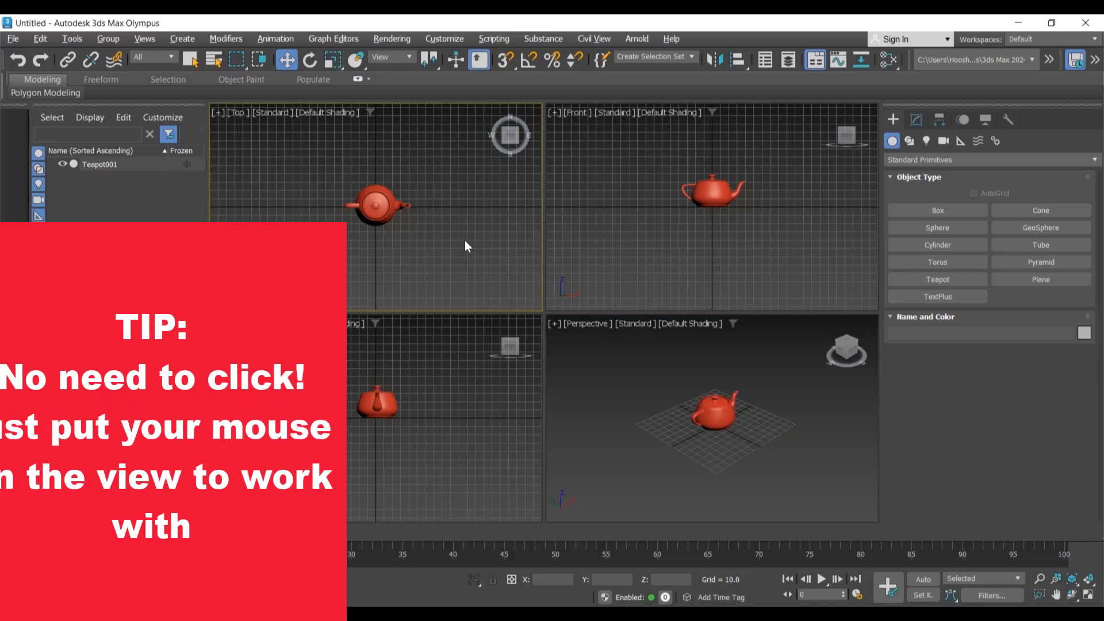
pyautogui.hotkey('alt', 'w')
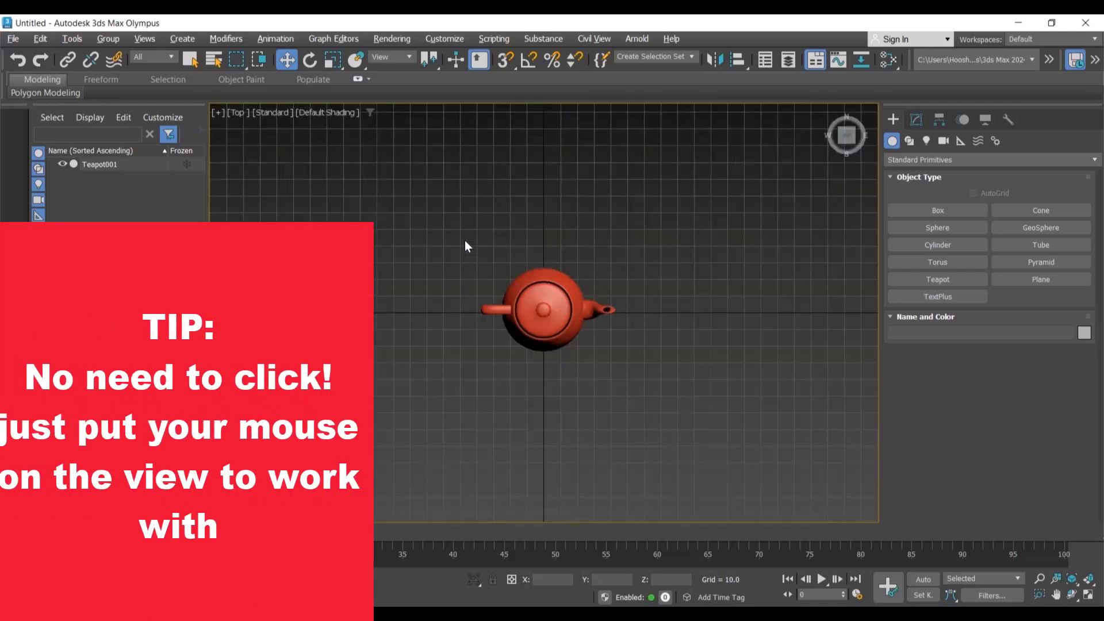
pyautogui.hotkey('alt', 'w')
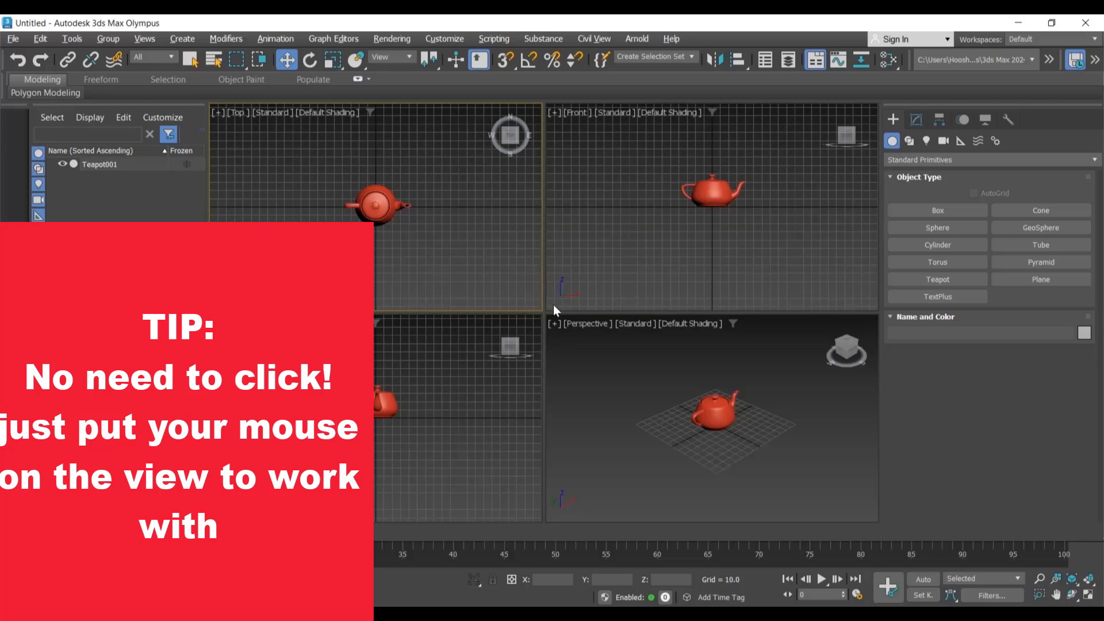
pyautogui.moveTo(647, 405)
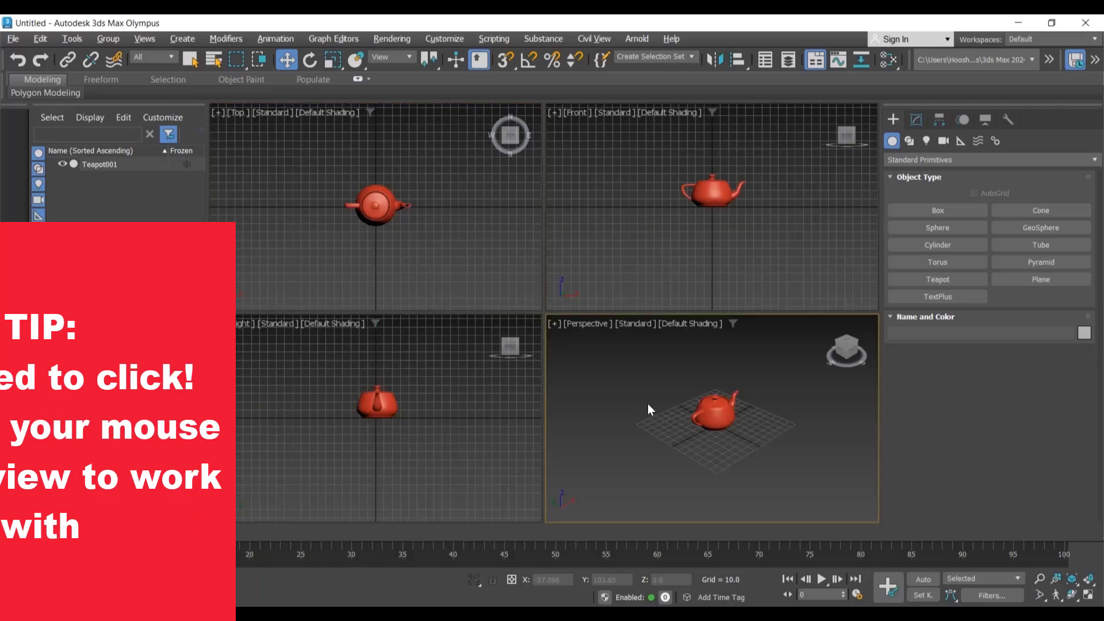
pyautogui.hotkey('alt', 'w')
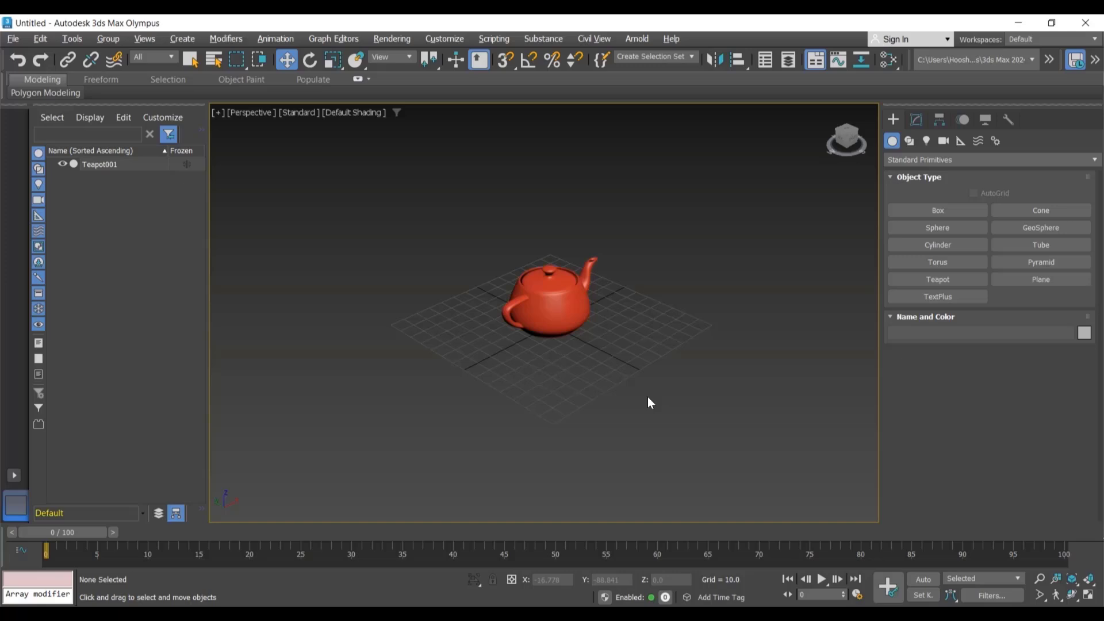
# Step: Select the teapot and delete it
pyautogui.click(547, 296)
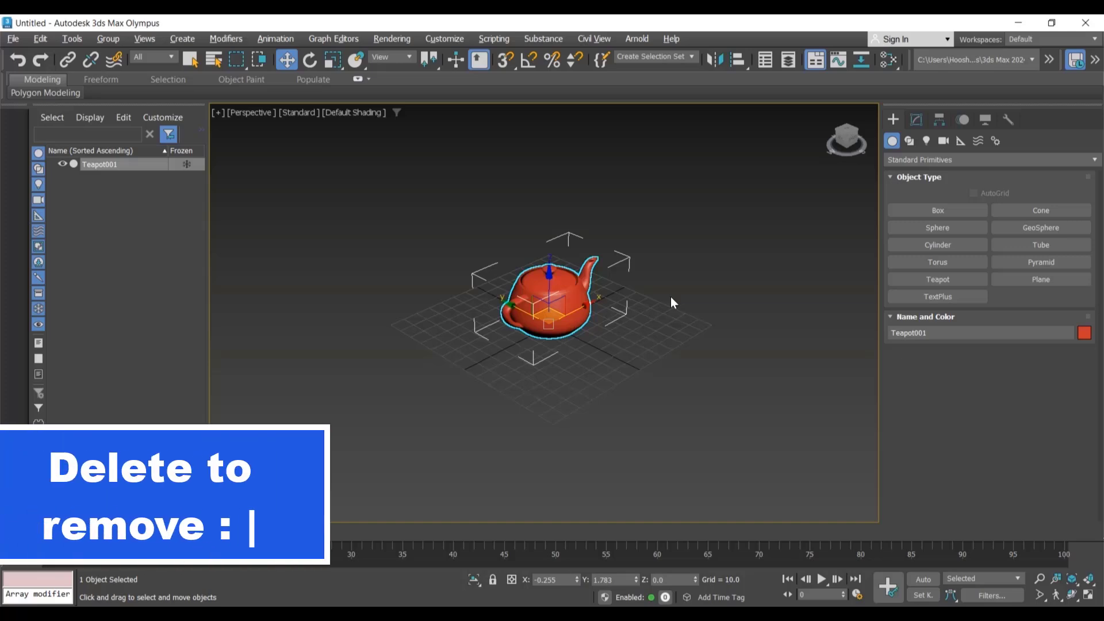
pyautogui.press('Delete')
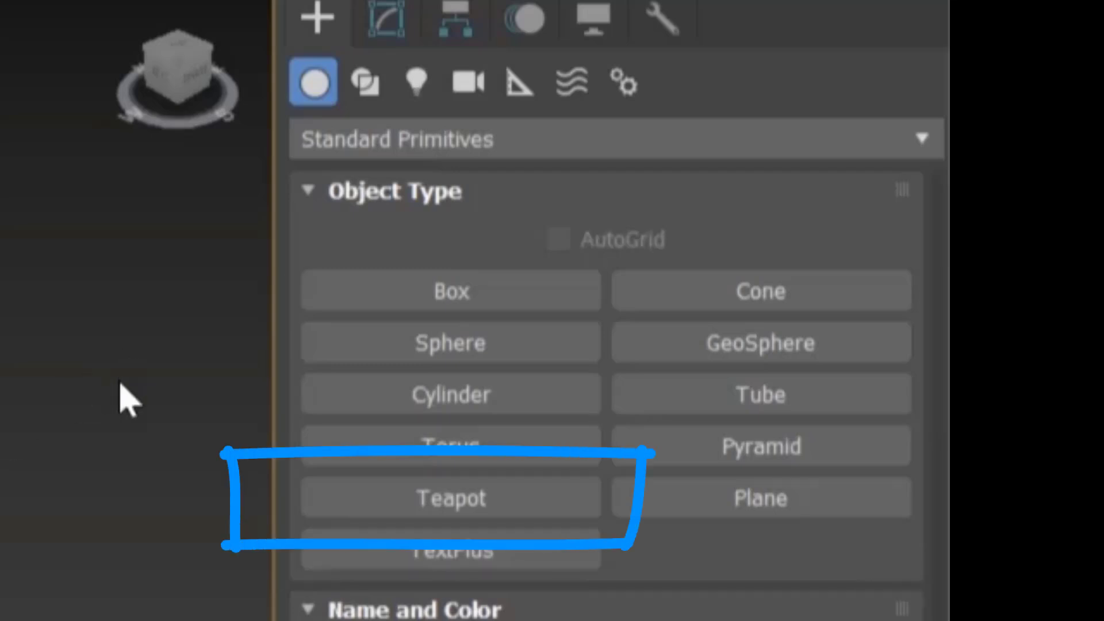
# Step: Create a new teapot with a radius of about 32 near the grid centre, then select it
pyautogui.click(510, 501)
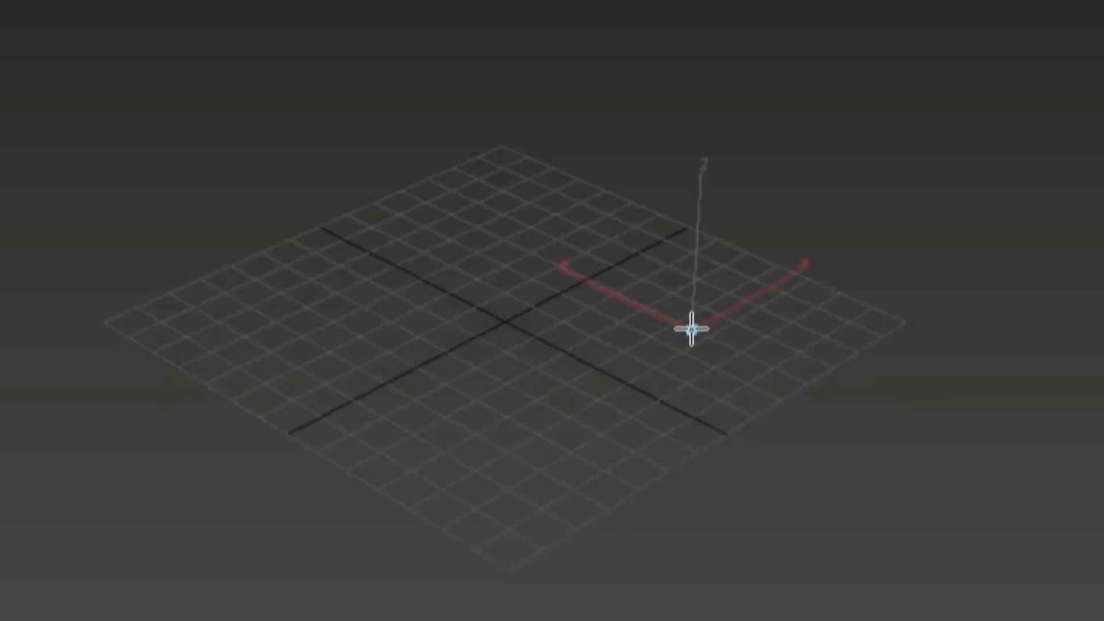
pyautogui.moveTo(691, 331); pyautogui.dragTo(825, 308)
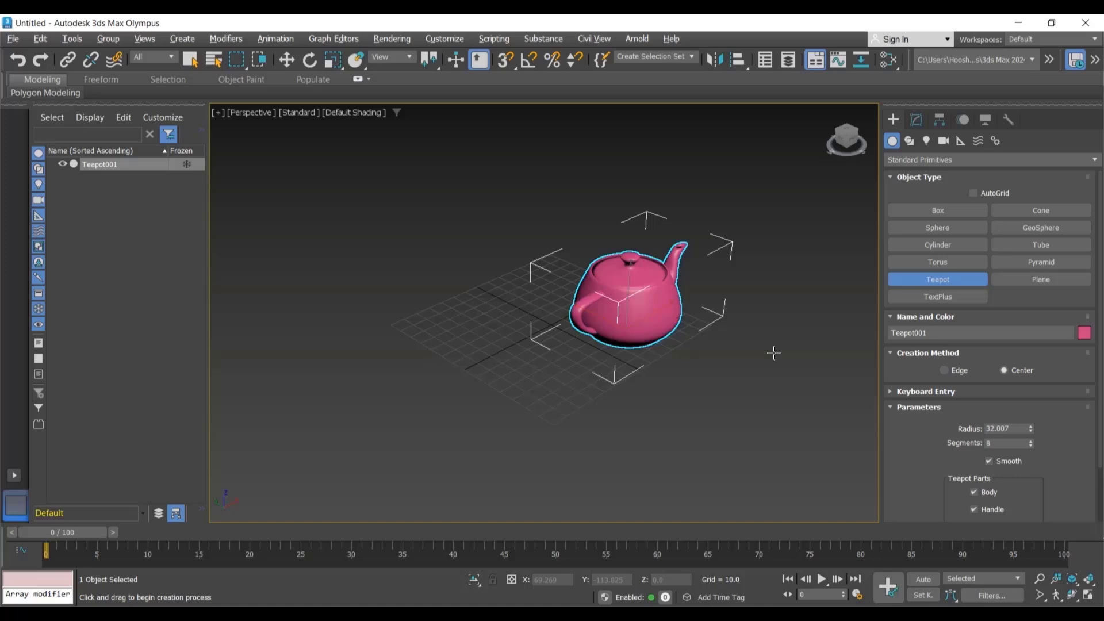
pyautogui.rightClick(774, 356)
pyautogui.click(800, 469)
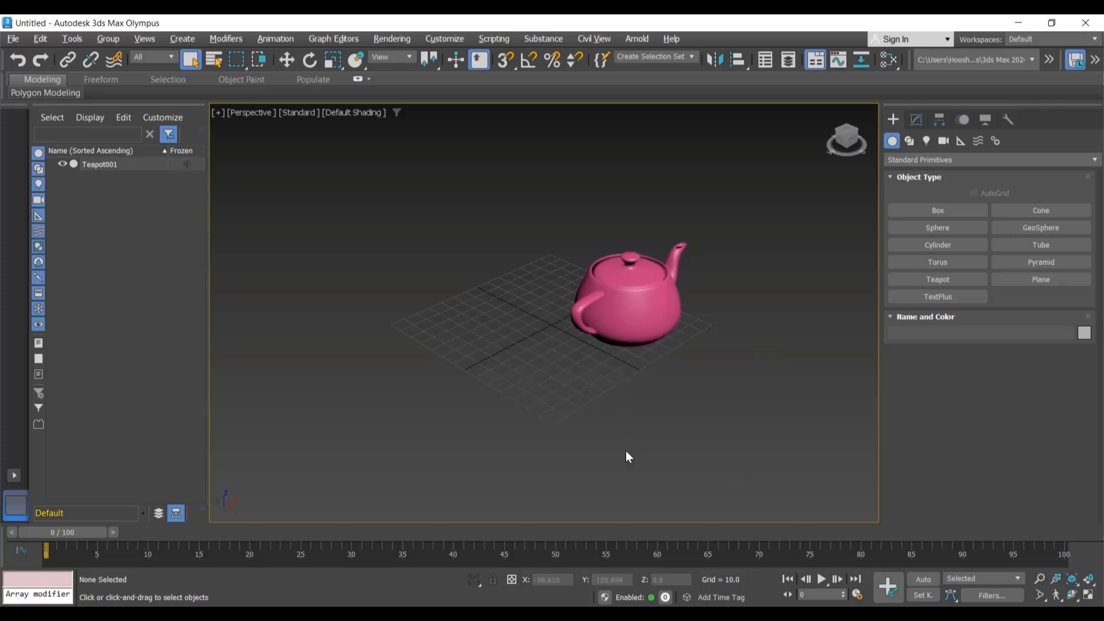
pyautogui.click(612, 301)
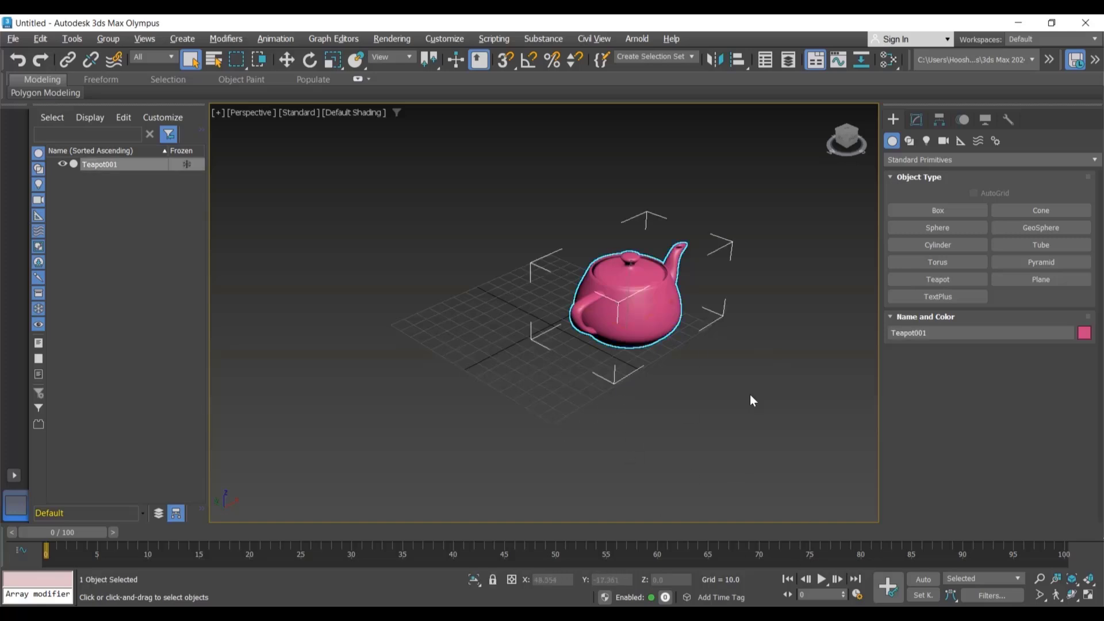
# Step: Move the teapot to different spots above the grid with the Move tool
pyautogui.press('w')
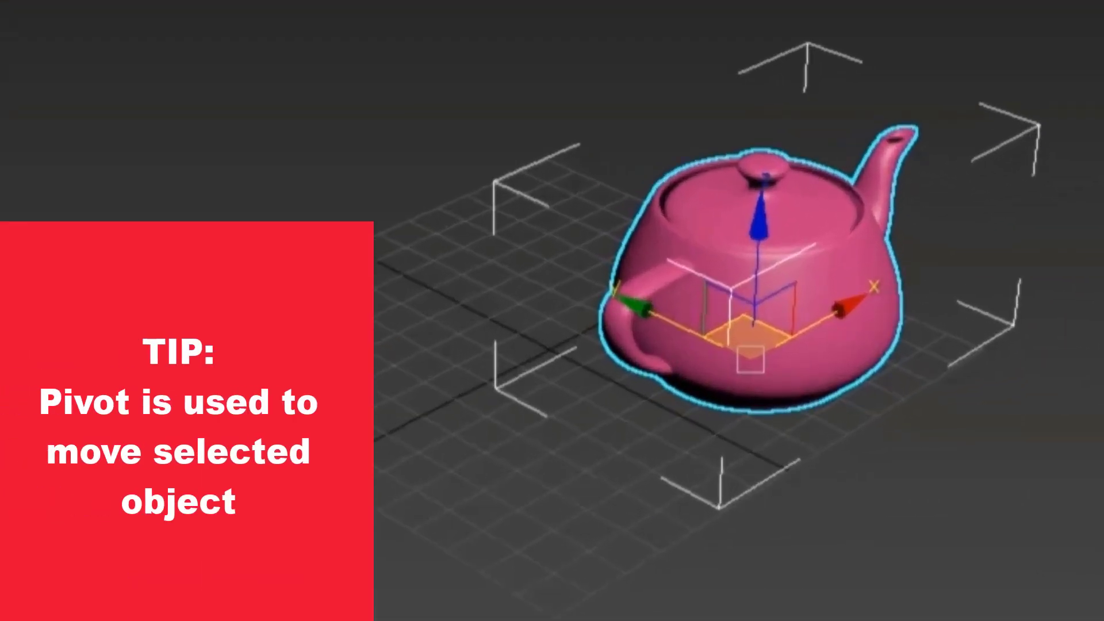
pyautogui.moveTo(645, 322); pyautogui.dragTo(412, 266)
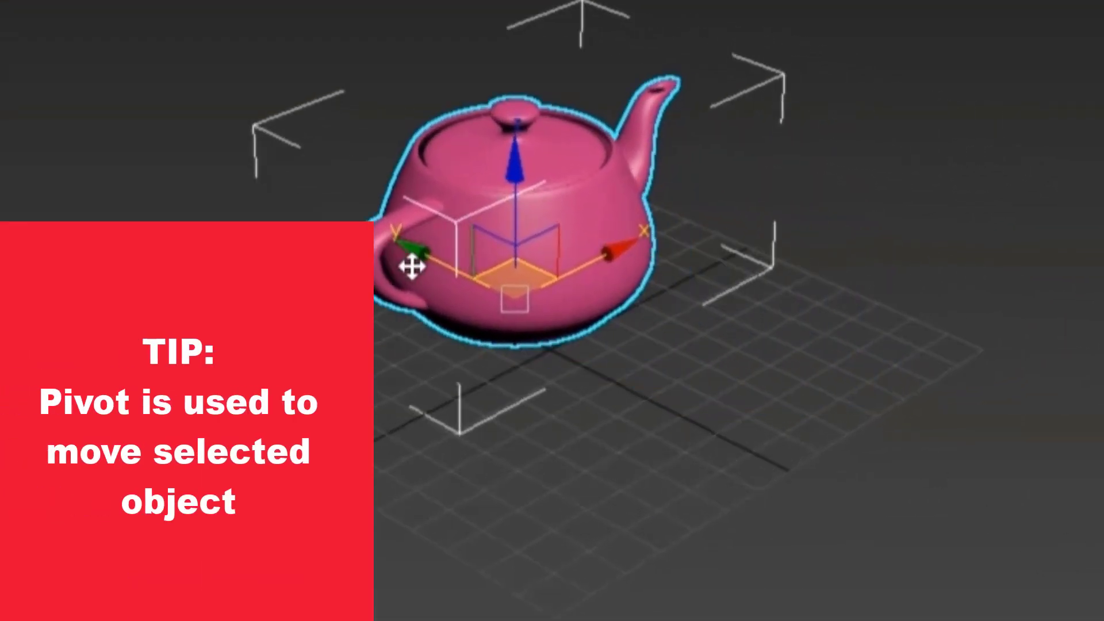
pyautogui.moveTo(579, 278); pyautogui.dragTo(473, 261)
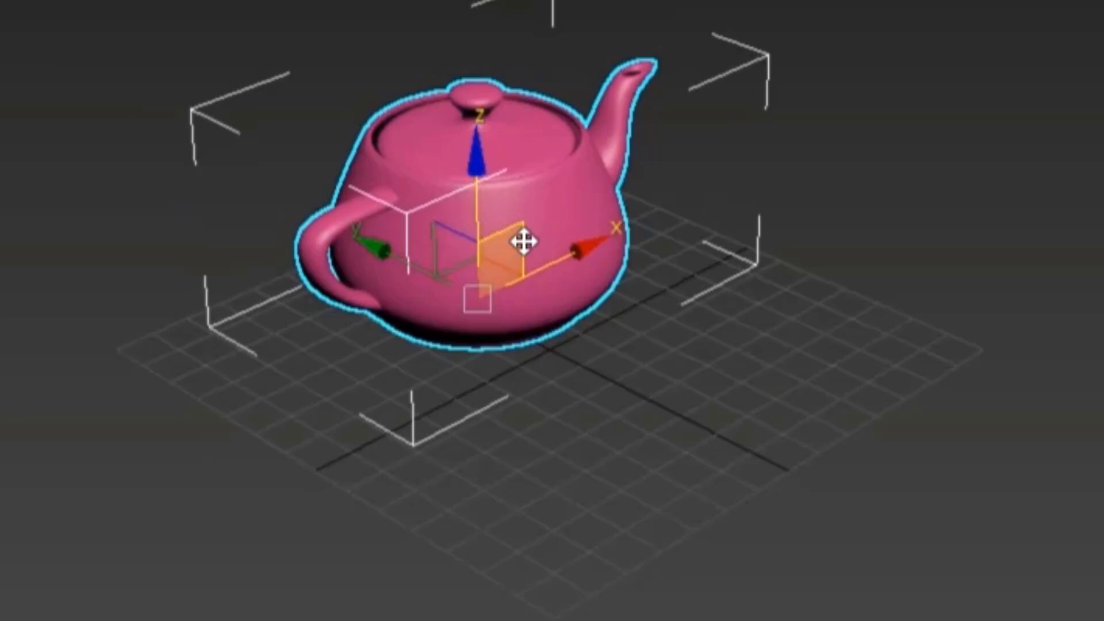
pyautogui.moveTo(523, 242); pyautogui.dragTo(526, 155)
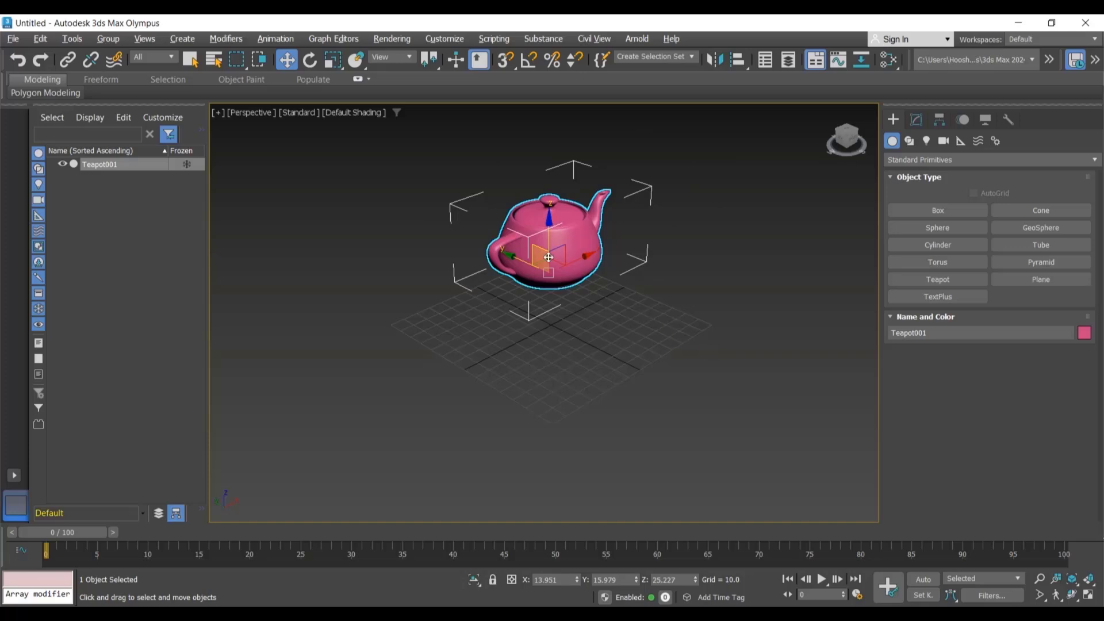
pyautogui.moveTo(536, 263); pyautogui.dragTo(718, 425)
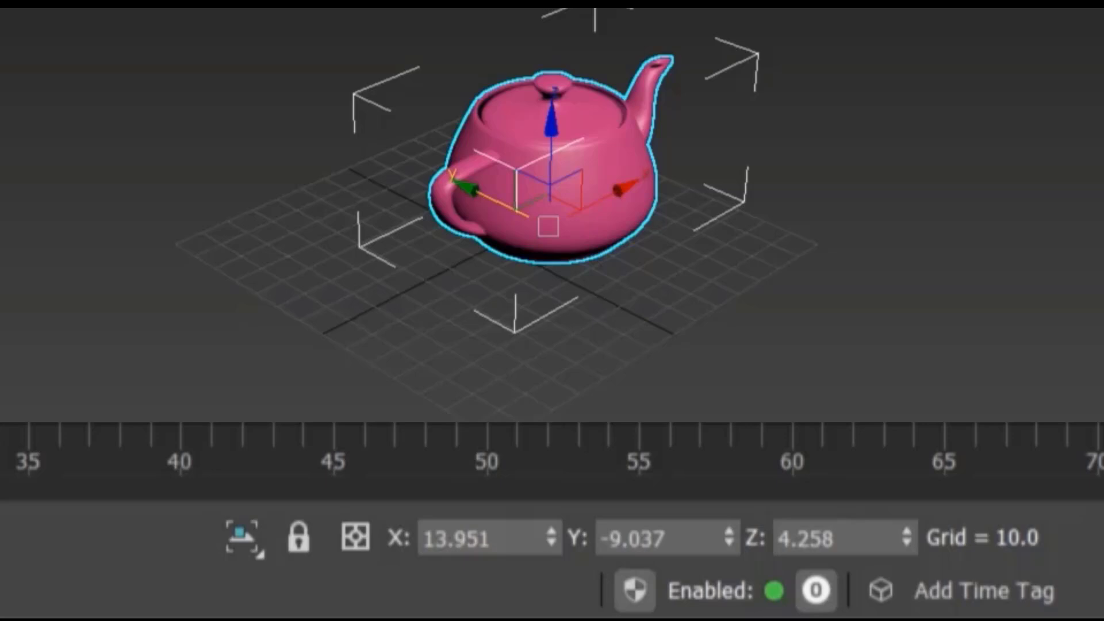
# Step: Set the teapot's position to X 0, Y 0, Z 0
pyautogui.click(486, 530)
pyautogui.write('0')
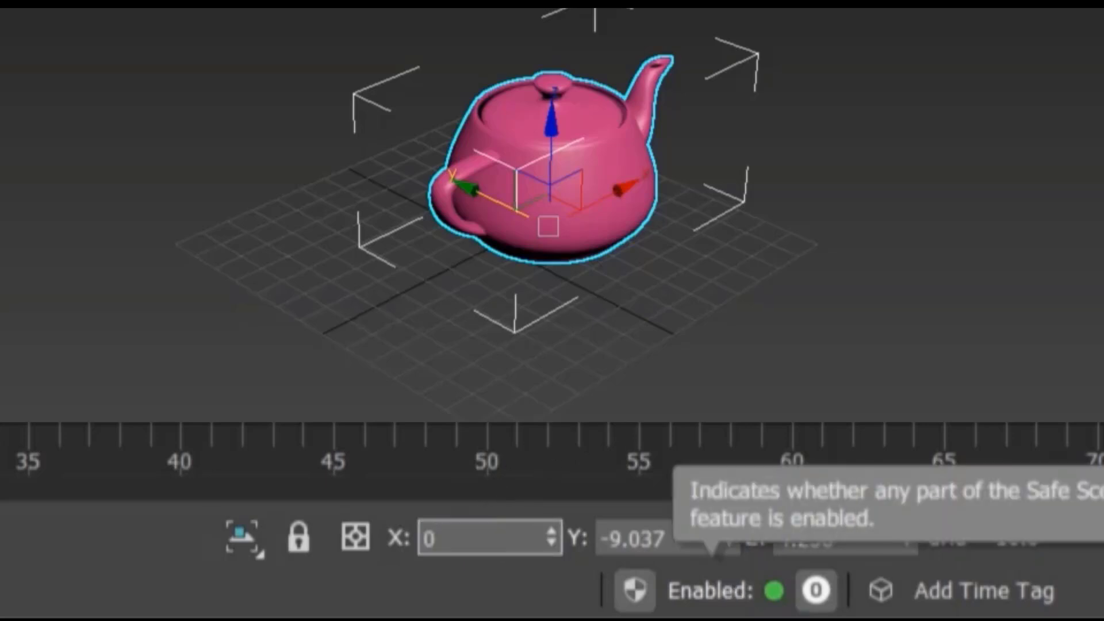
pyautogui.press('Tab')
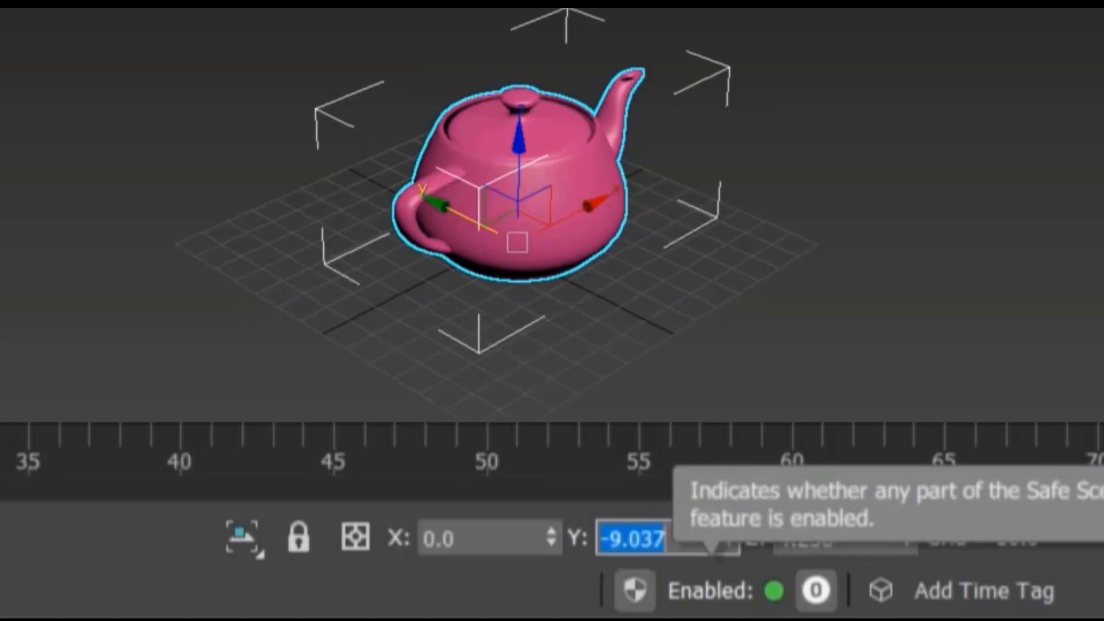
pyautogui.write('0')
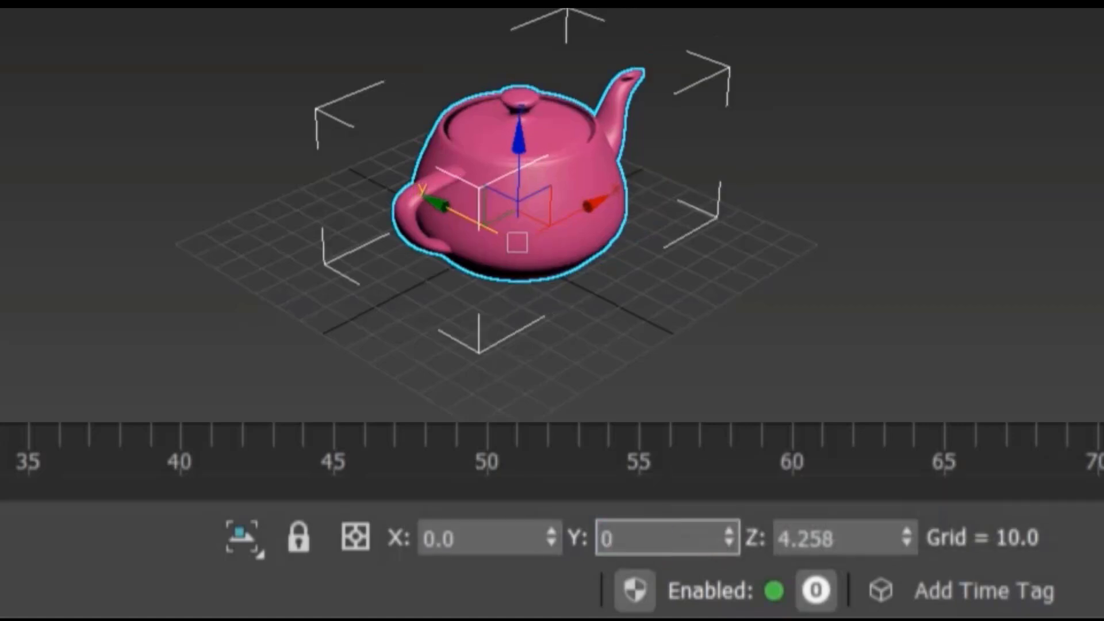
pyautogui.press('Tab')
pyautogui.write('0')
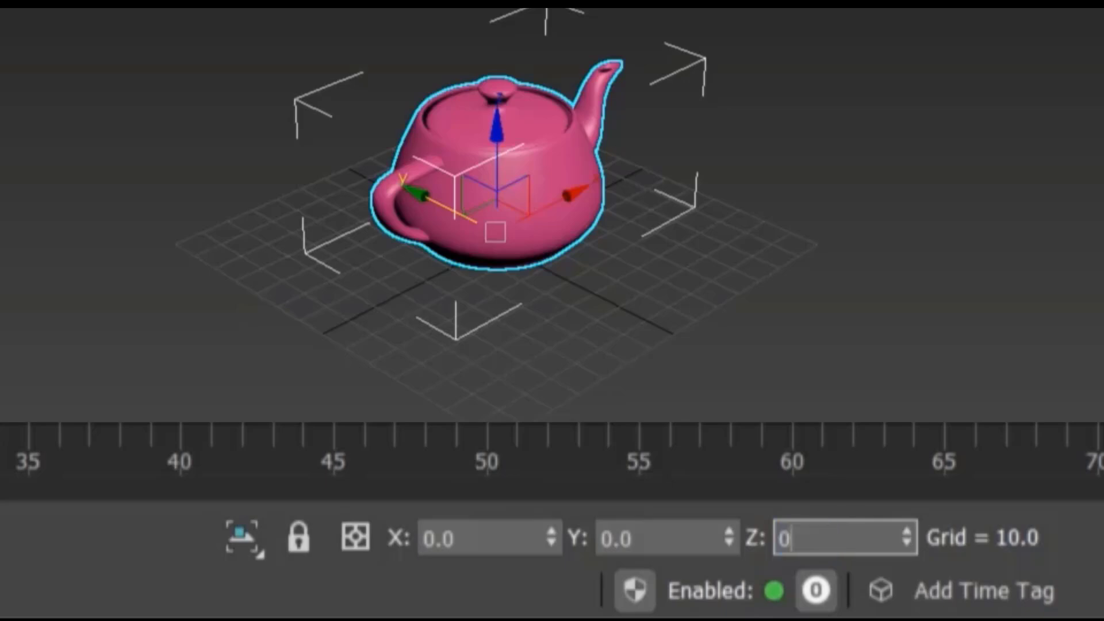
pyautogui.press('Return')
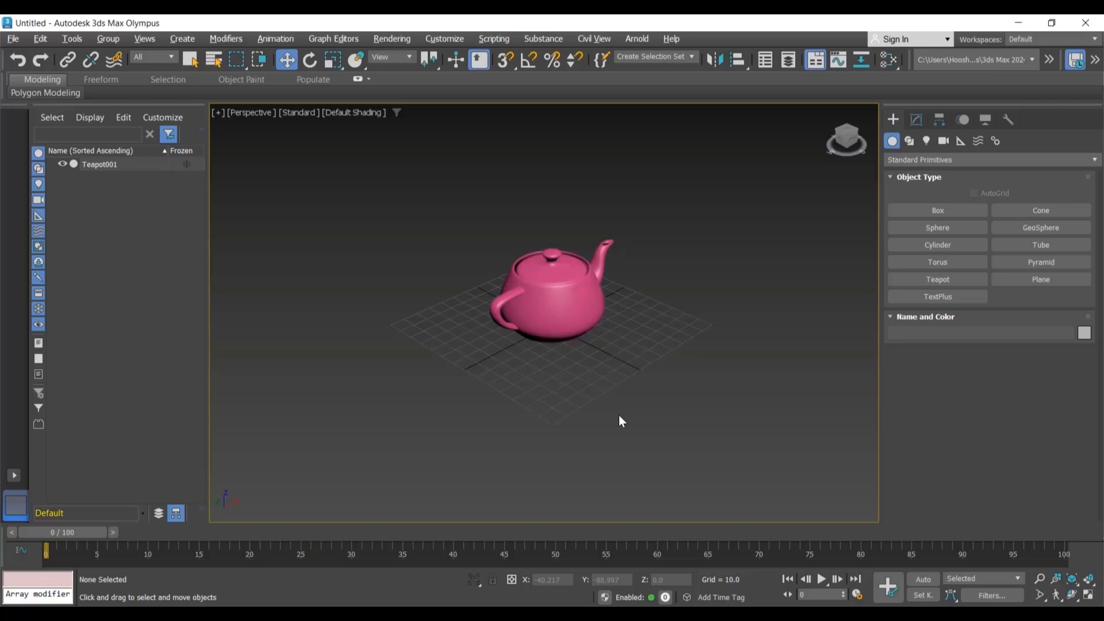
# Step: Select the teapot and rotate it freely with the Rotate tool
pyautogui.click(560, 308)
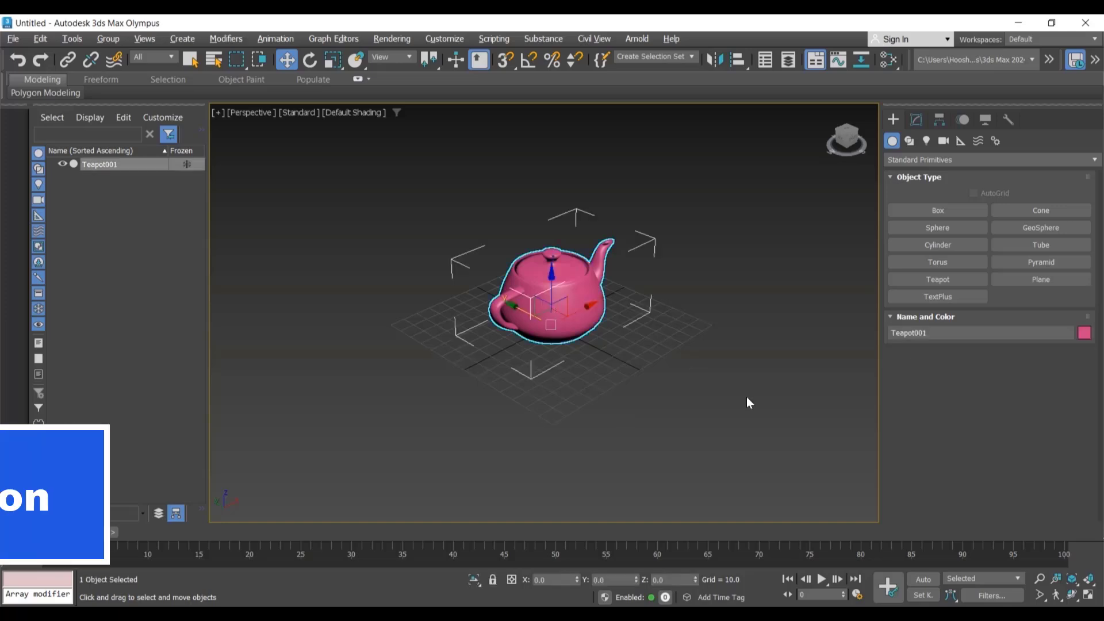
pyautogui.press('e')
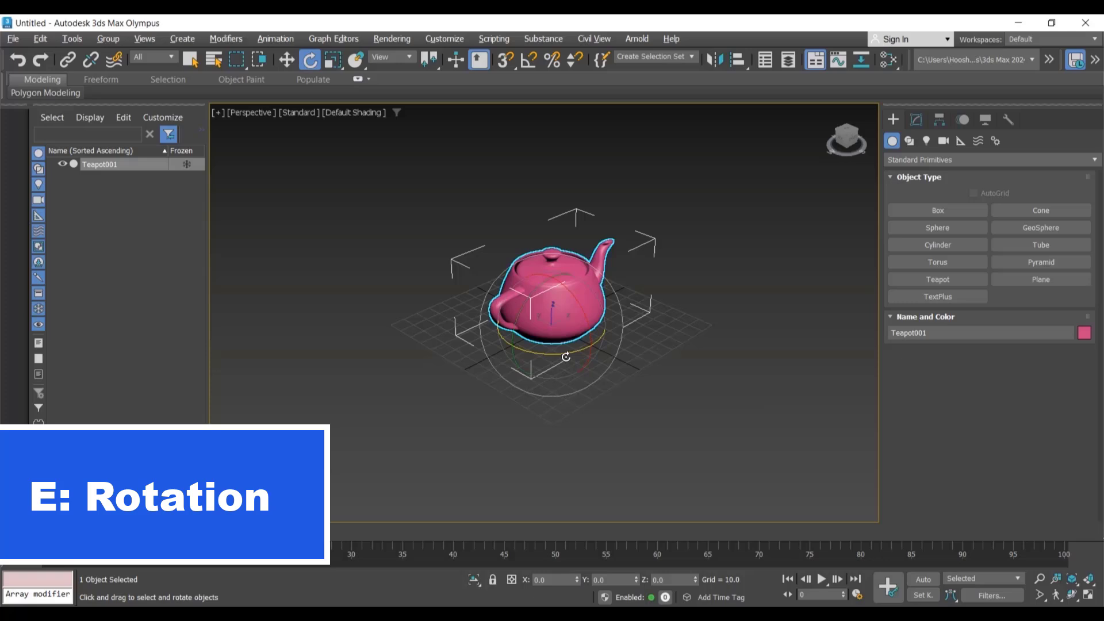
pyautogui.moveTo(566, 357); pyautogui.dragTo(512, 344)
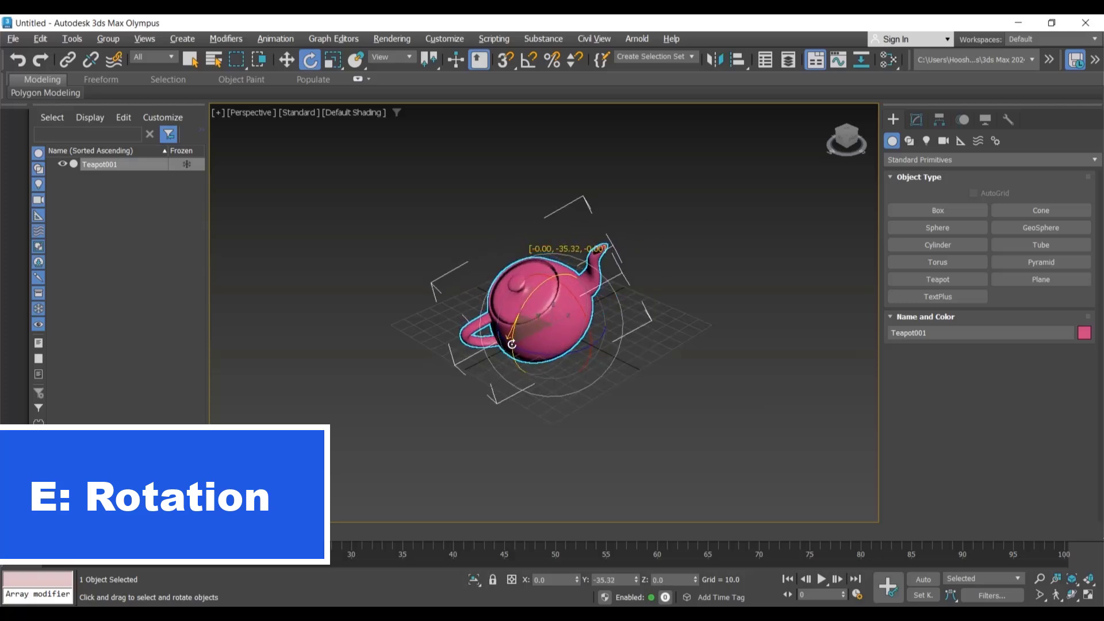
pyautogui.moveTo(576, 305); pyautogui.dragTo(598, 350)
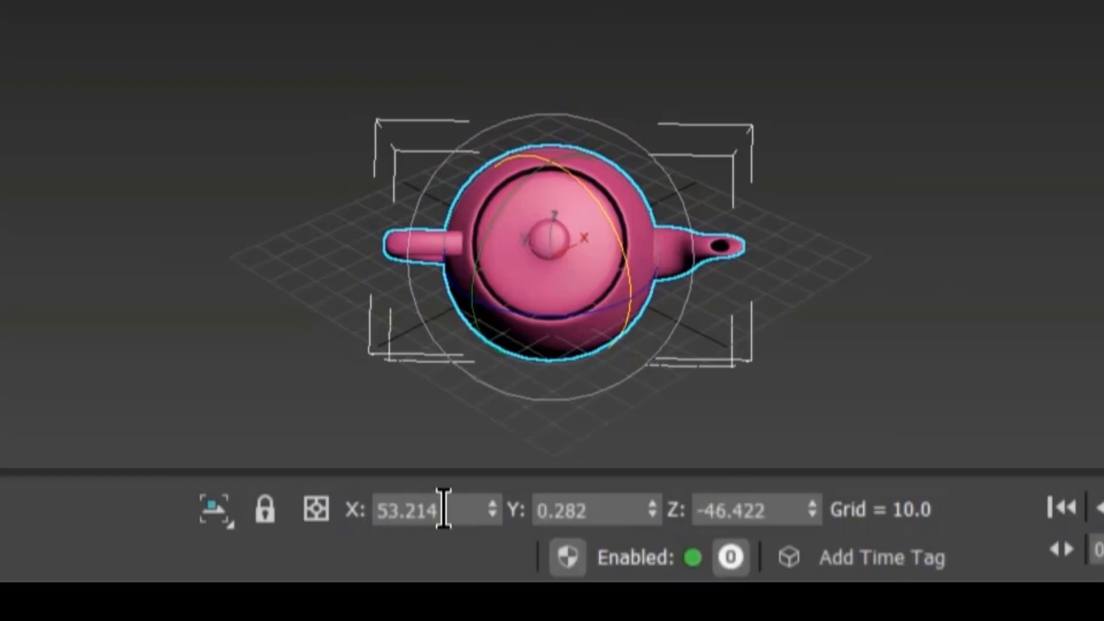
# Step: Set the teapot's rotation to X 0, Y 0 and Z -45
pyautogui.moveTo(557, 579); pyautogui.dragTo(528, 579)
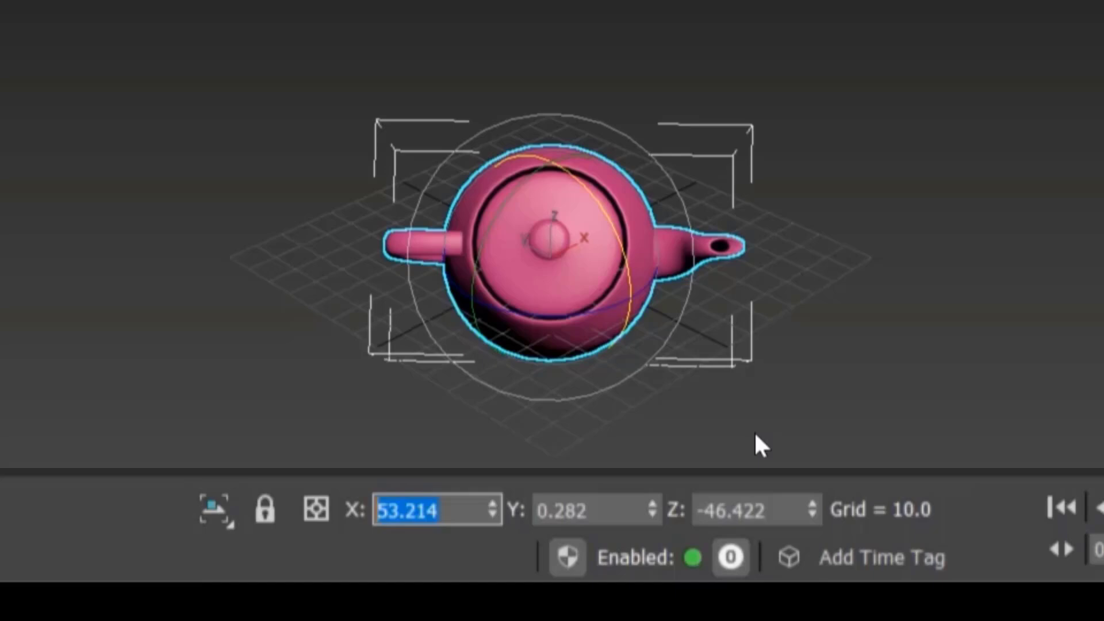
pyautogui.write('0')
pyautogui.press('Tab')
pyautogui.write('0')
pyautogui.press('Tab')
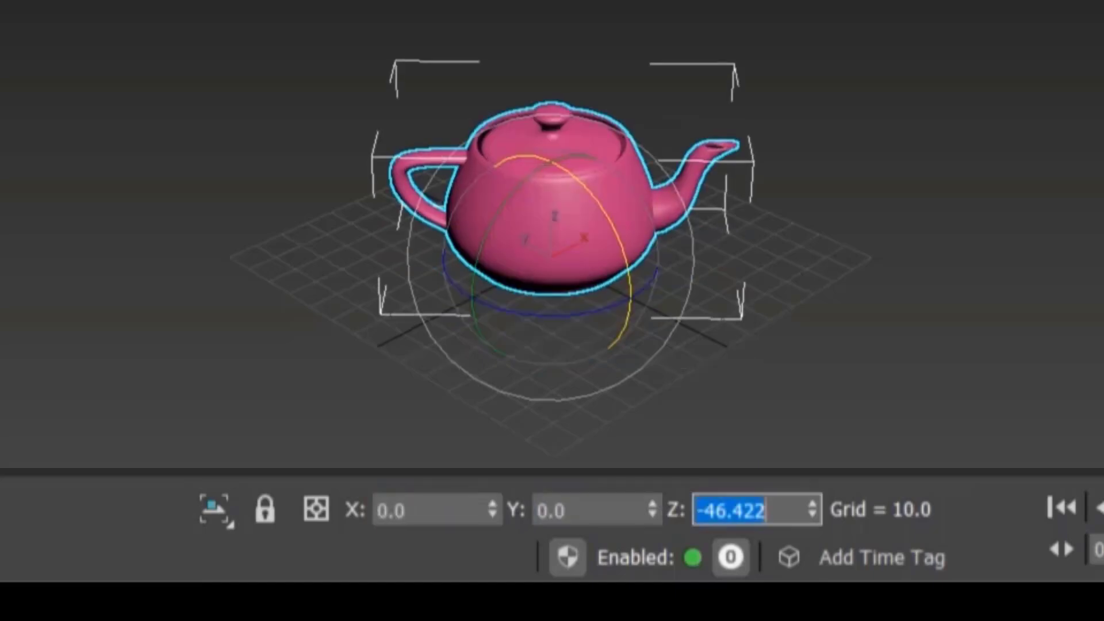
pyautogui.write('-45')
pyautogui.press('Return')
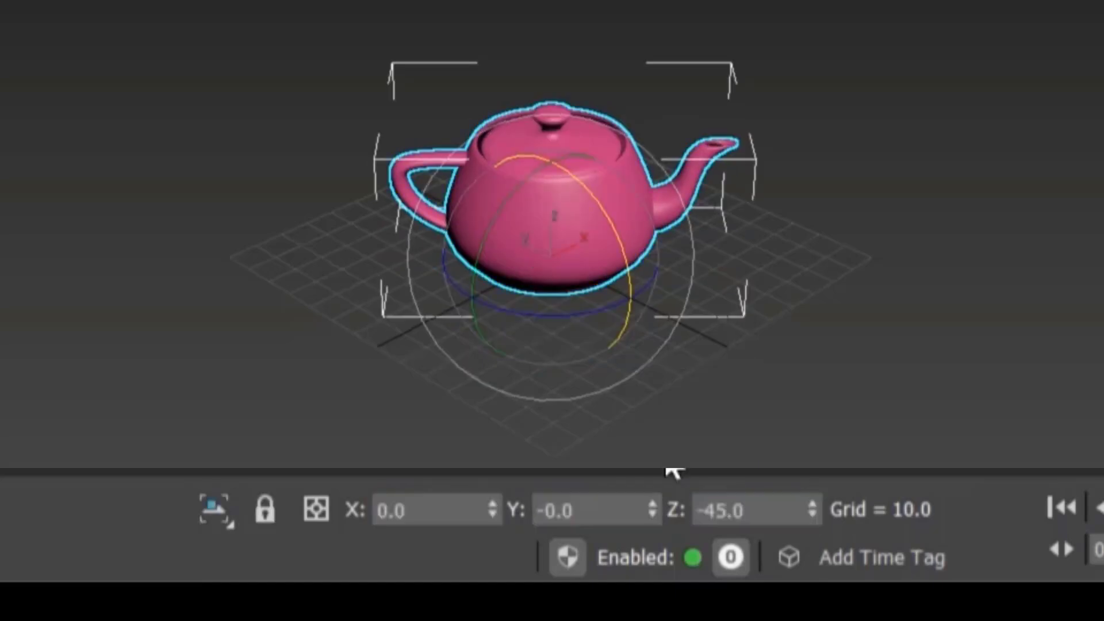
# Step: Change the teapot's Y rotation to 45 and then to -45, then deselect it
pyautogui.doubleClick(623, 511)
pyautogui.write('45')
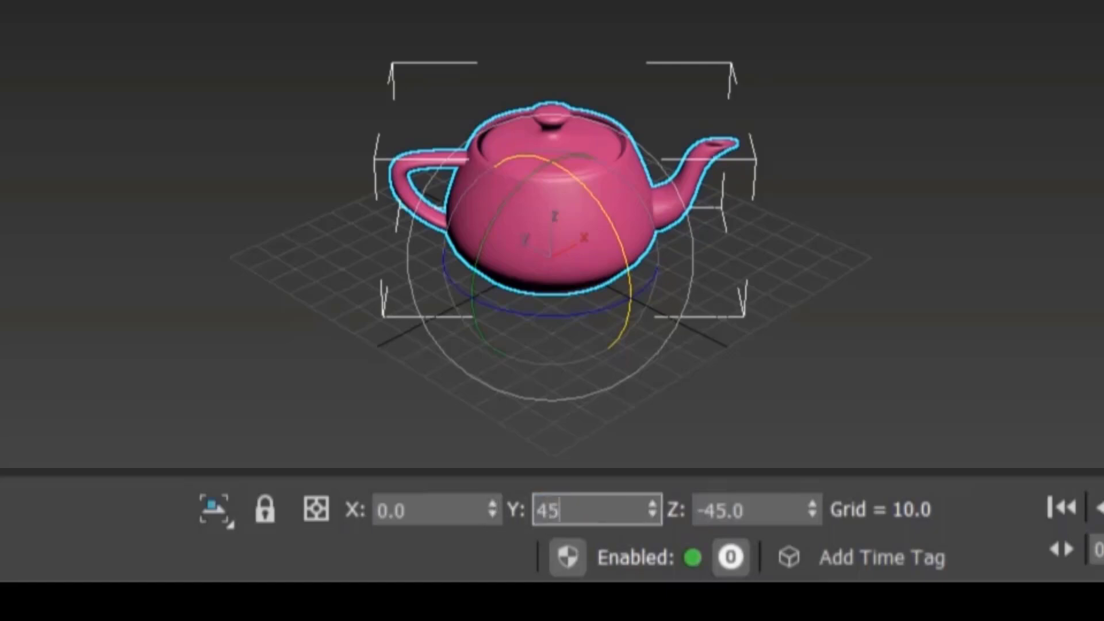
pyautogui.press('Return')
pyautogui.write('-45')
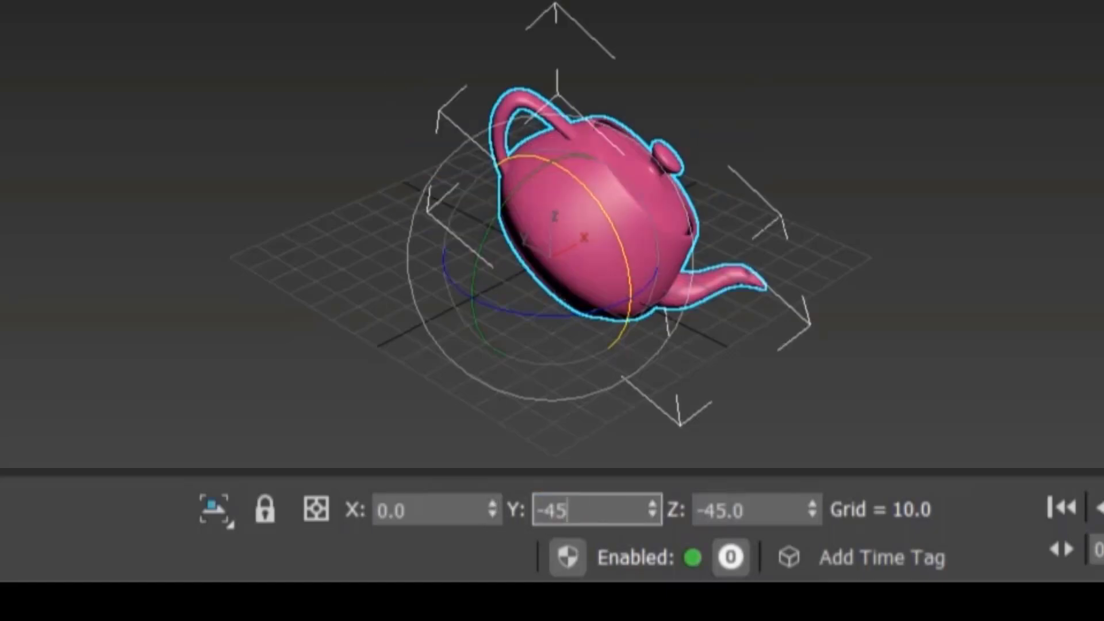
pyautogui.press('Return')
pyautogui.click(782, 459)
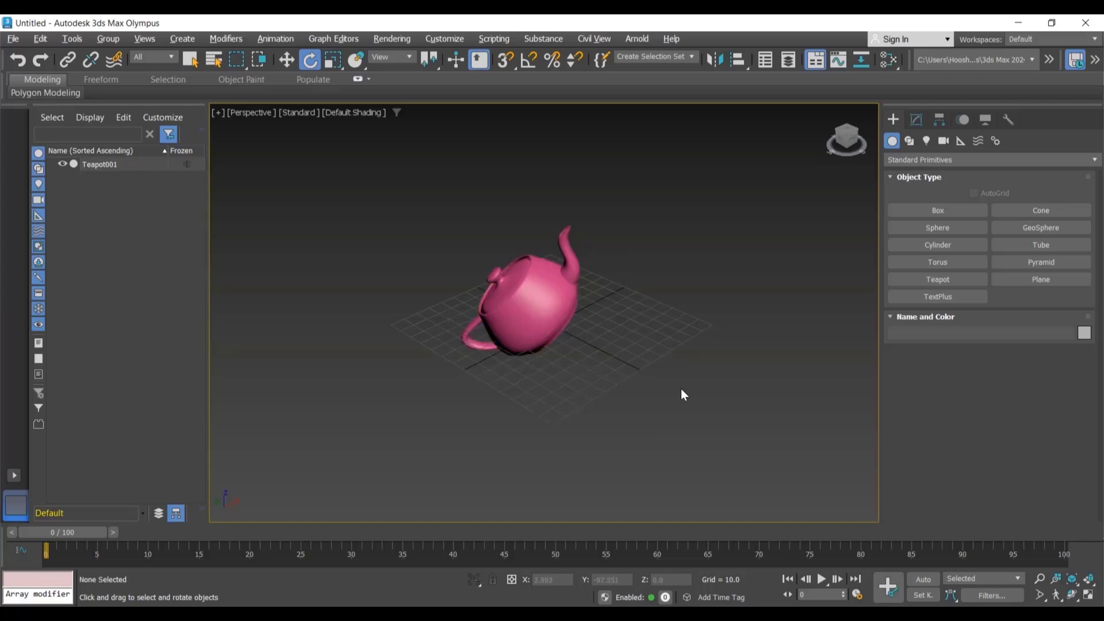
# Step: Select the teapot and scale it down uniformly with the Scale tool, then deselect it
pyautogui.click(551, 339)
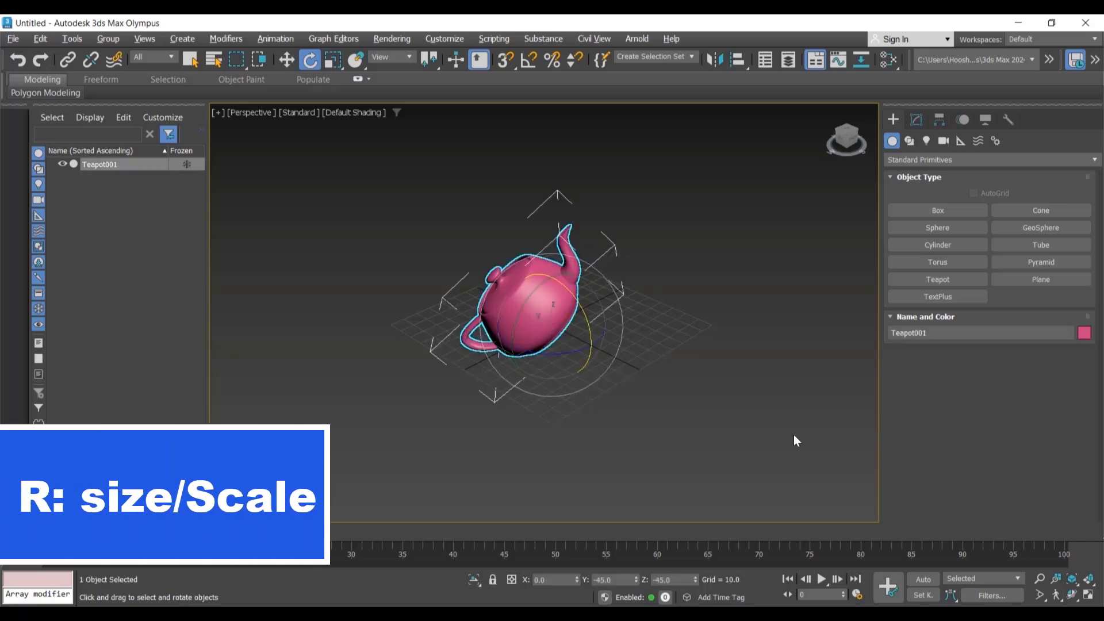
pyautogui.press('r')
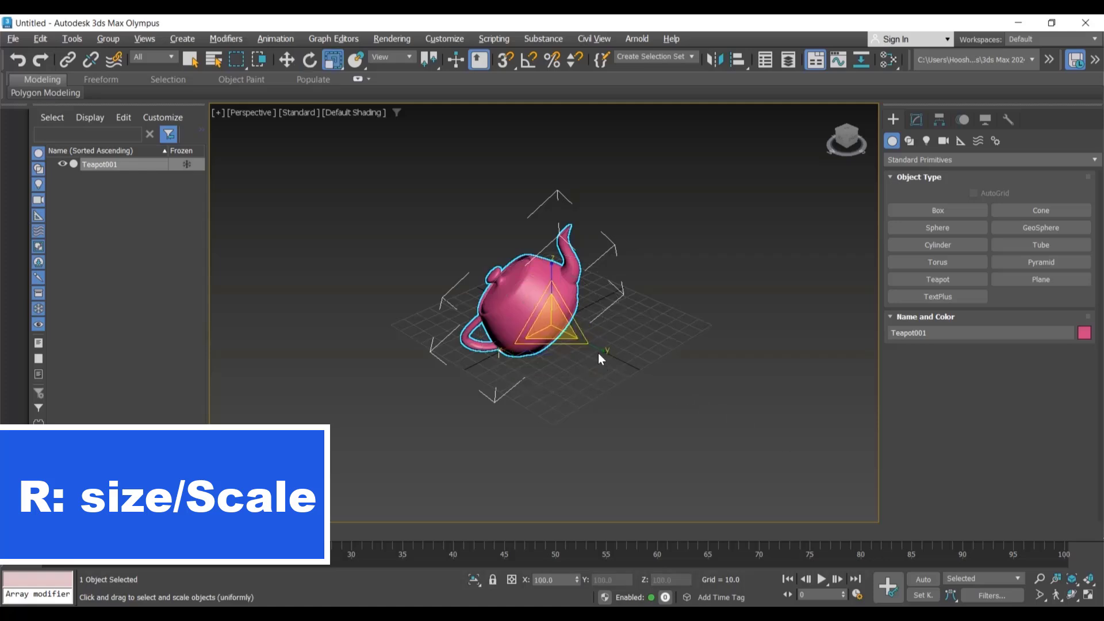
pyautogui.press('r')
pyautogui.moveTo(598, 351); pyautogui.dragTo(659, 453)
pyautogui.click(657, 448)
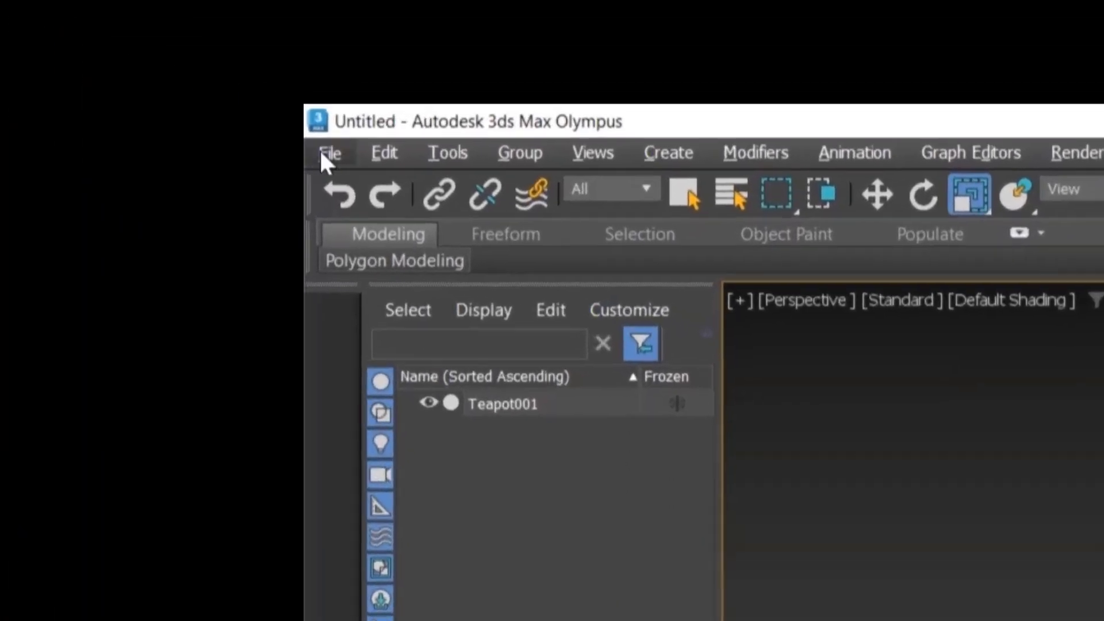
# Step: Reset the scene without saving the changes
pyautogui.click(12, 39)
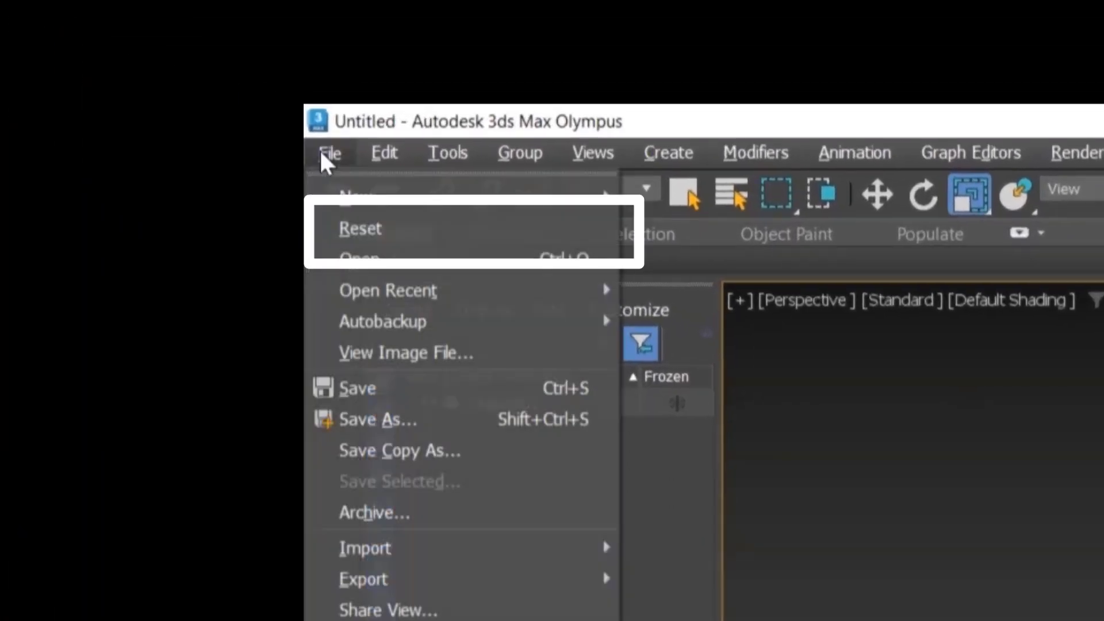
pyautogui.click(350, 230)
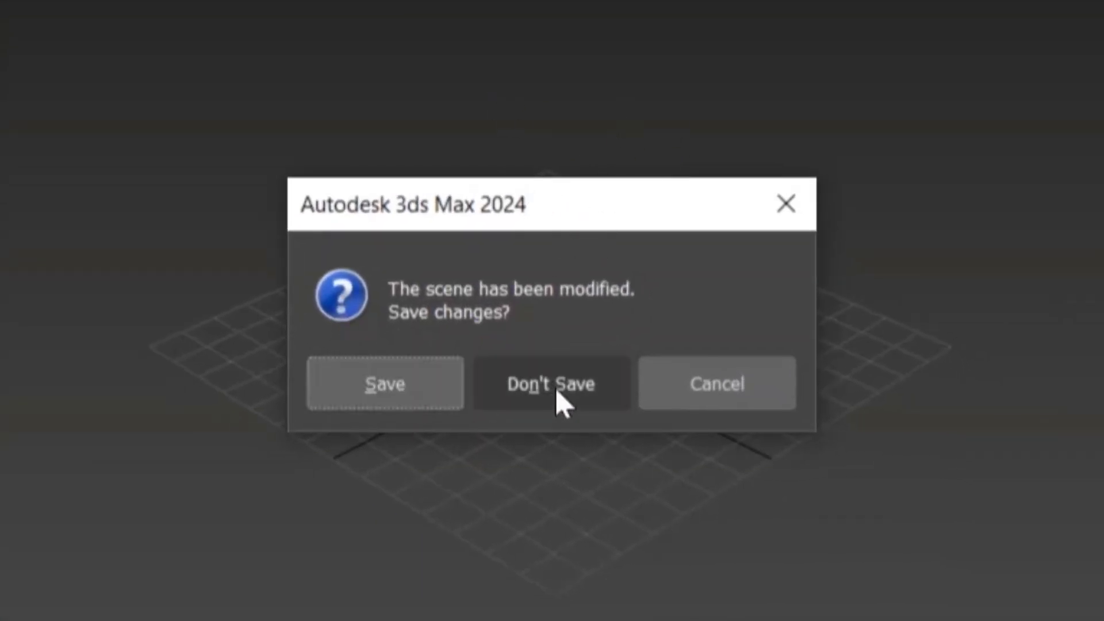
pyautogui.click(600, 398)
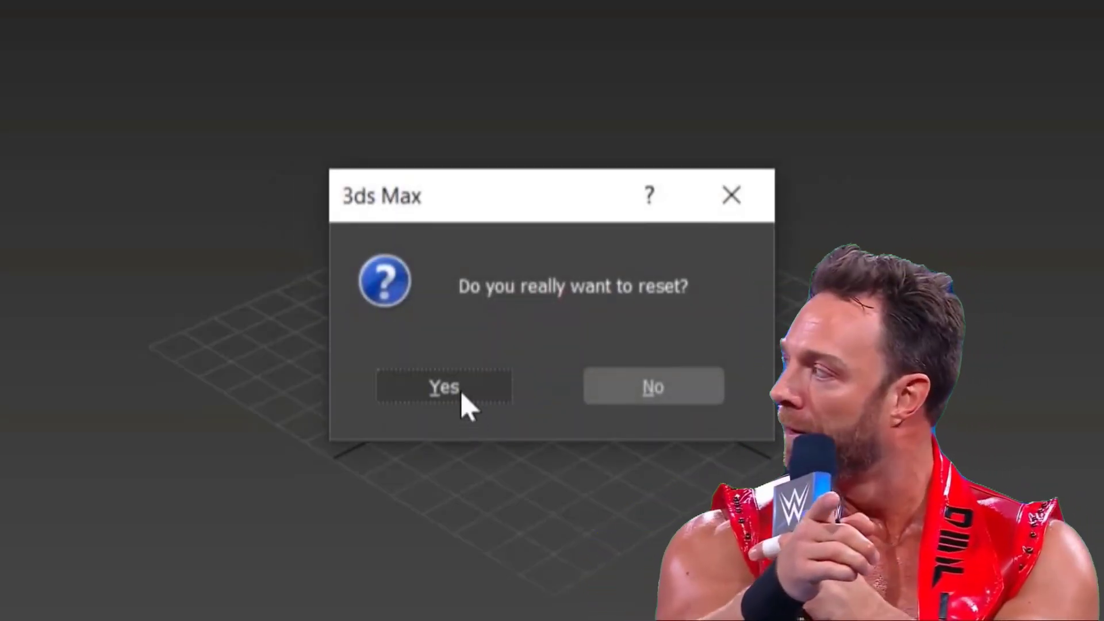
pyautogui.click(460, 391)
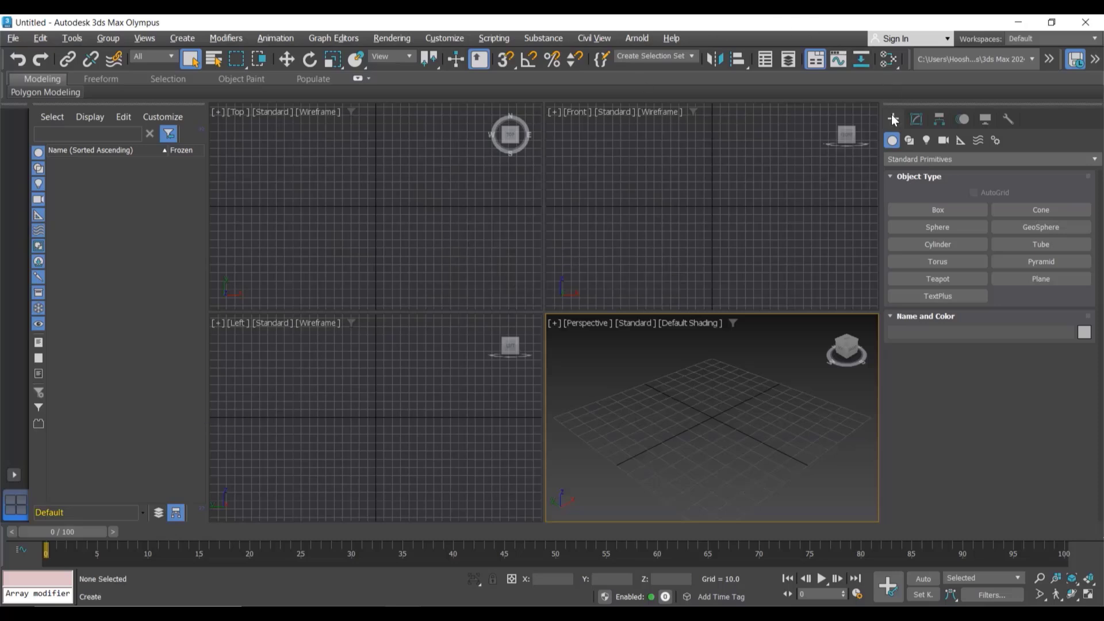
# Step: Create a plane about 90 by 105 units in the Perspective viewport
pyautogui.click(1048, 278)
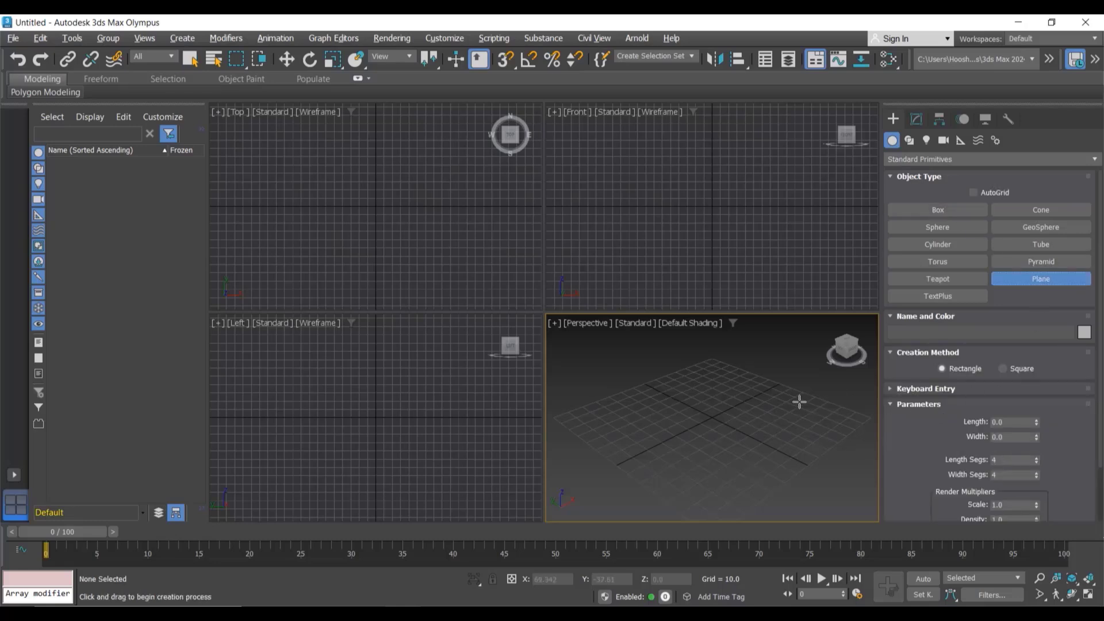
pyautogui.moveTo(727, 376); pyautogui.dragTo(719, 502)
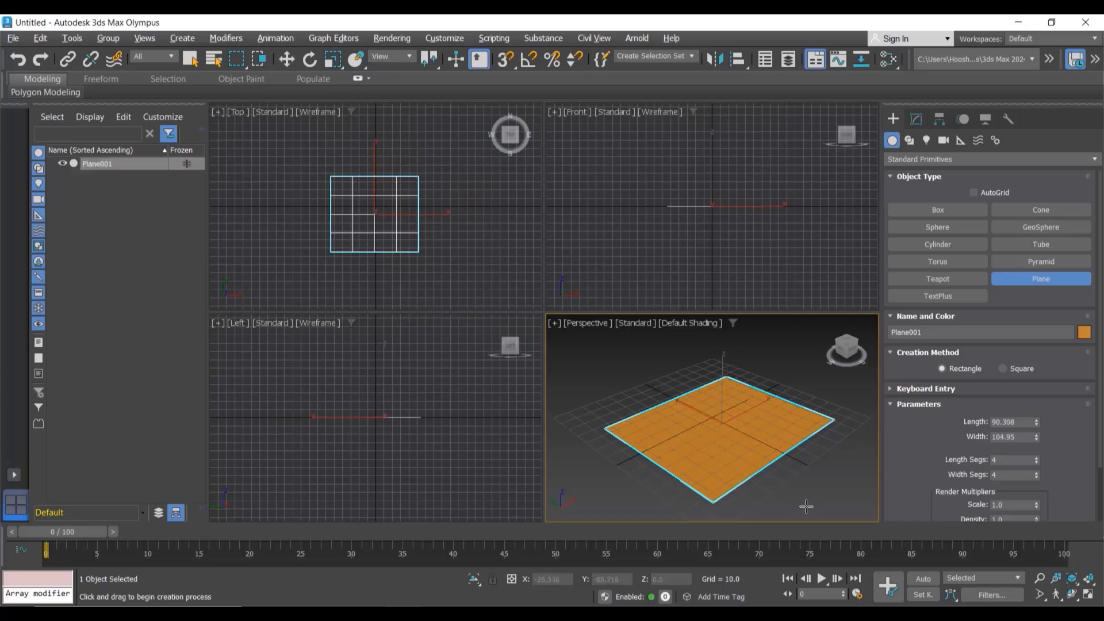
# Step: Switch to the Move tool, maximize the Perspective viewport and deselect the plane
pyautogui.press('w')
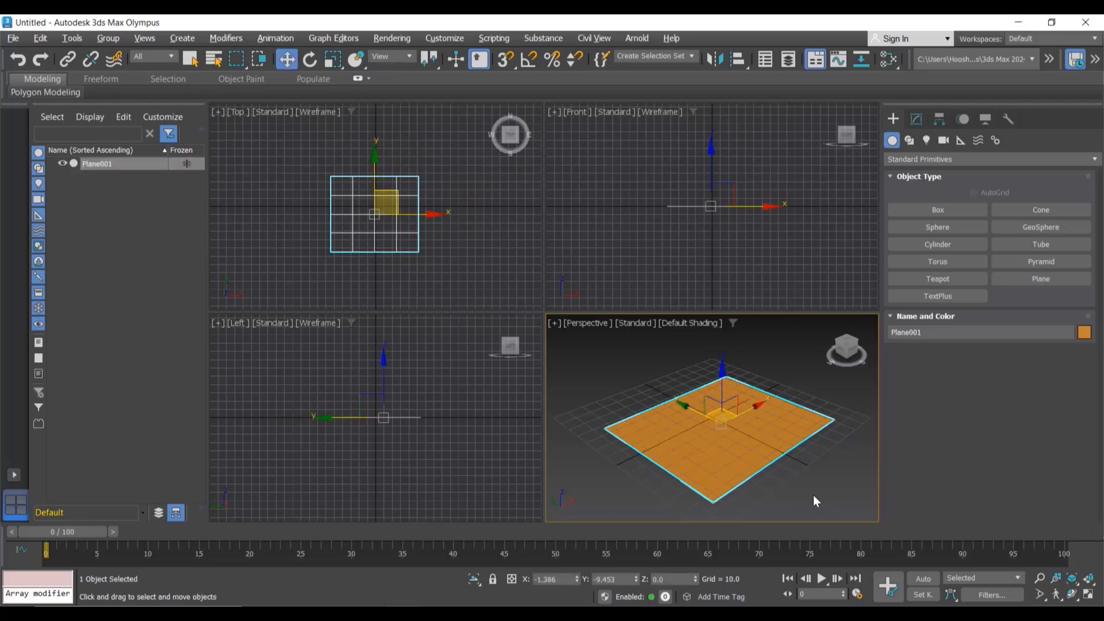
pyautogui.hotkey('alt', 'w')
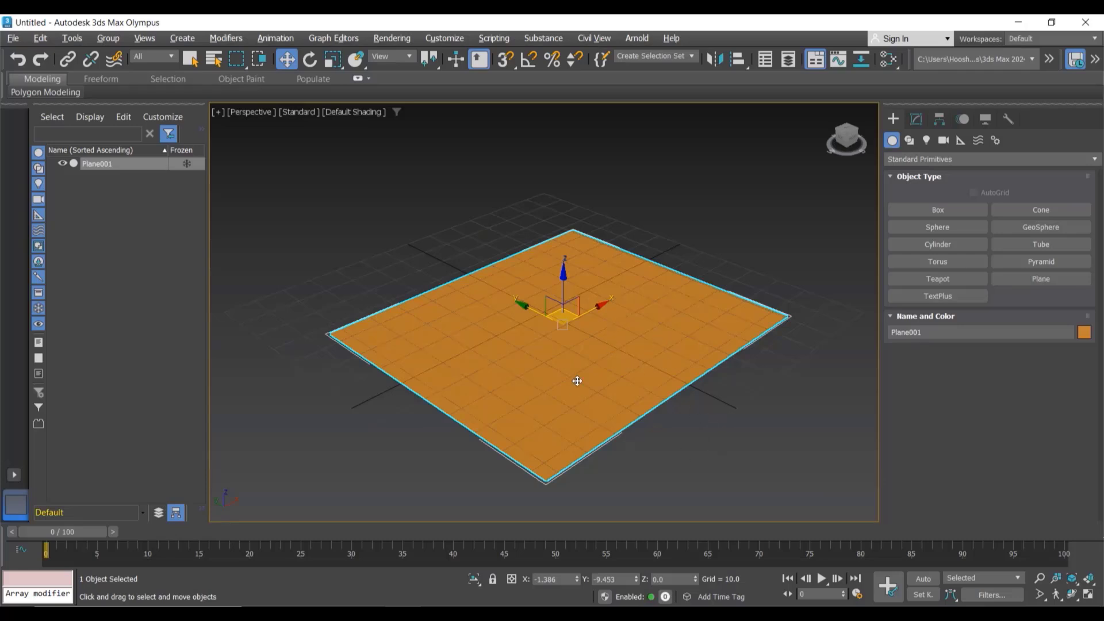
pyautogui.click(735, 441)
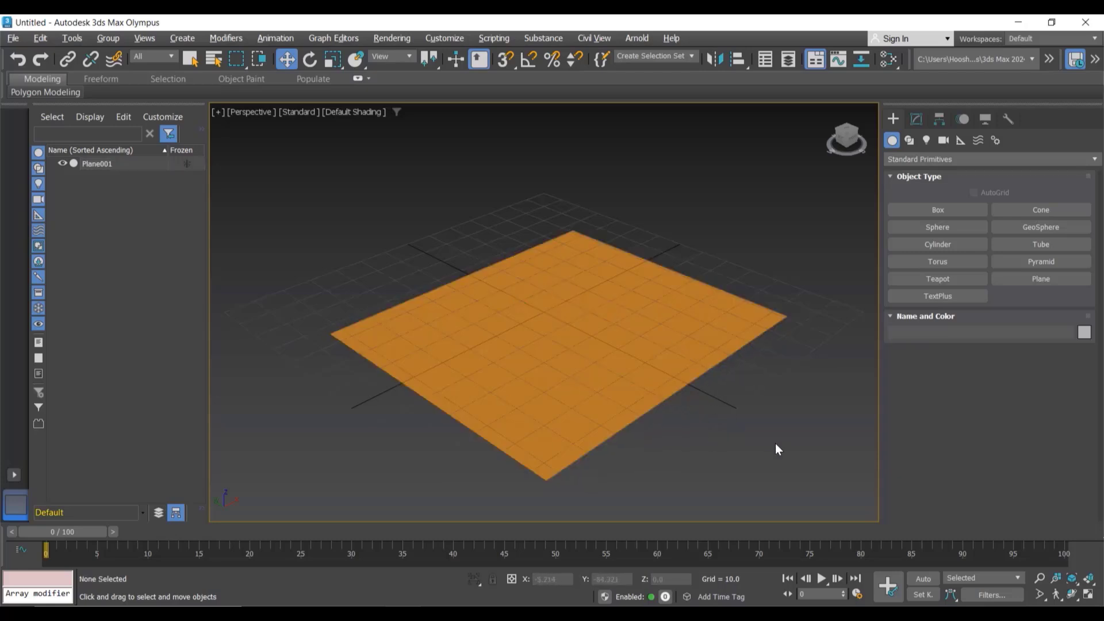
# Step: Select the plane and set its length to 250 in its modify parameters
pyautogui.click(540, 329)
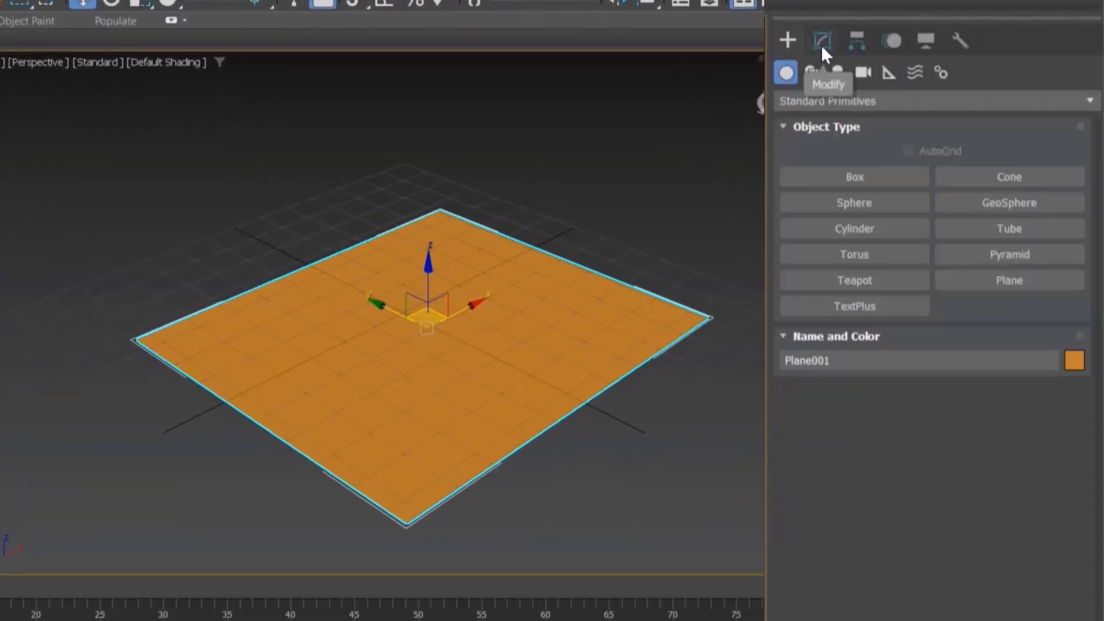
pyautogui.click(821, 47)
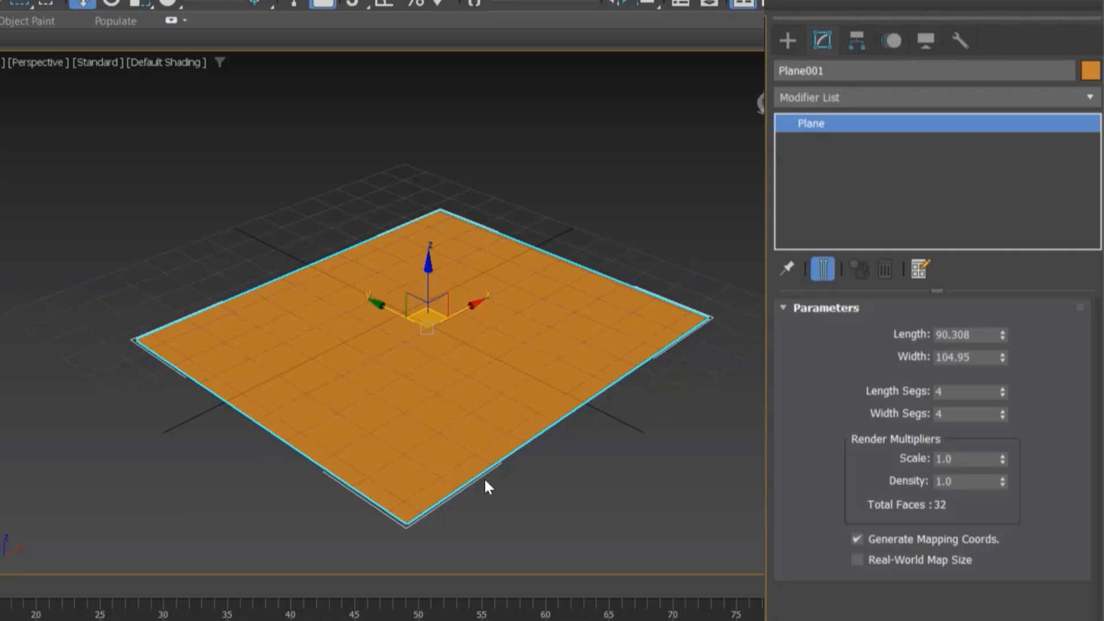
pyautogui.doubleClick(981, 334)
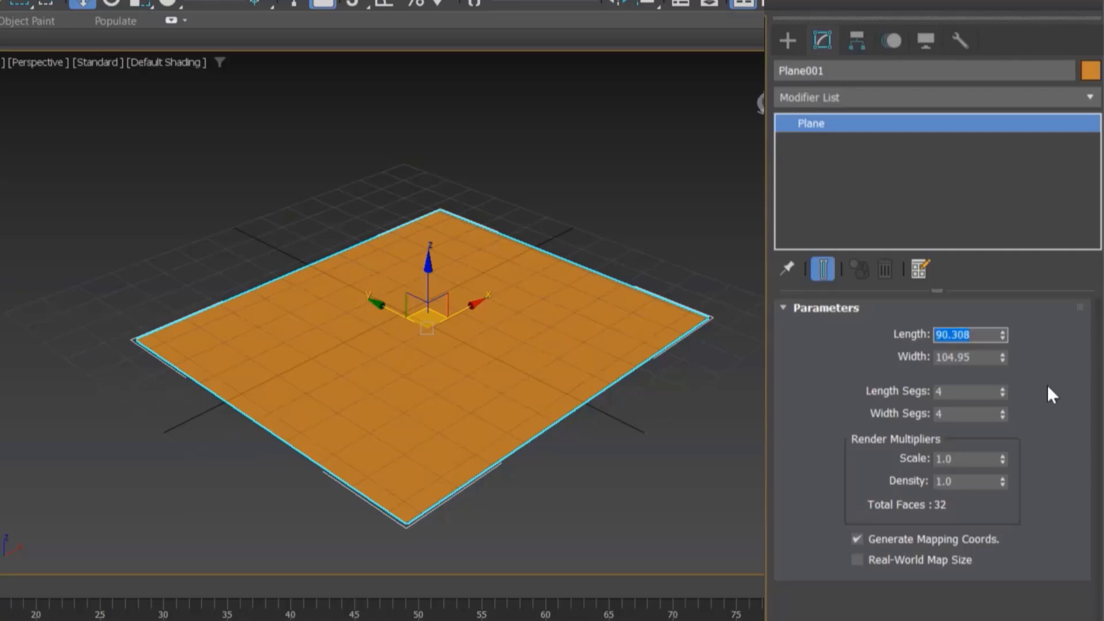
pyautogui.write('250')
pyautogui.press('Tab')
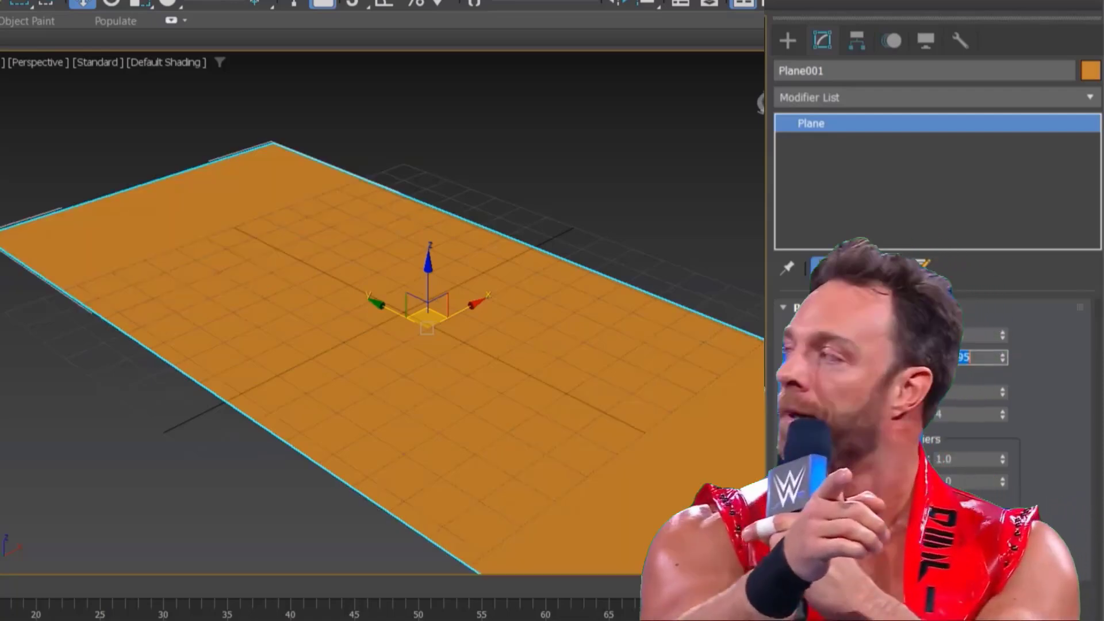
# Step: Set the plane's width to 250 and change its object colour to light grey
pyautogui.write('250')
pyautogui.press('Return')
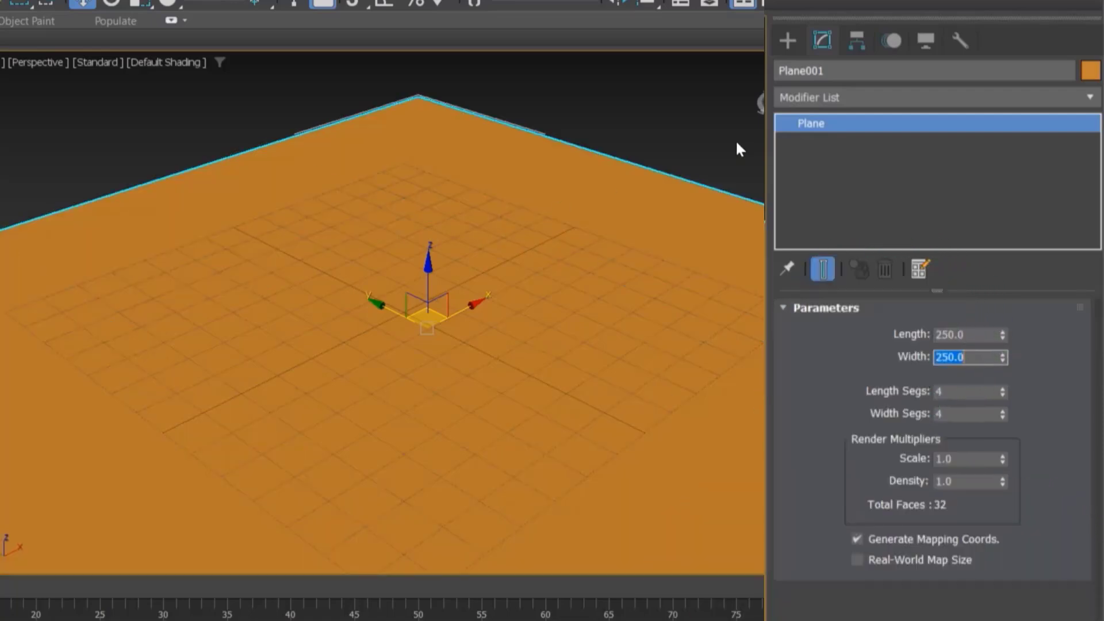
pyautogui.click(1092, 75)
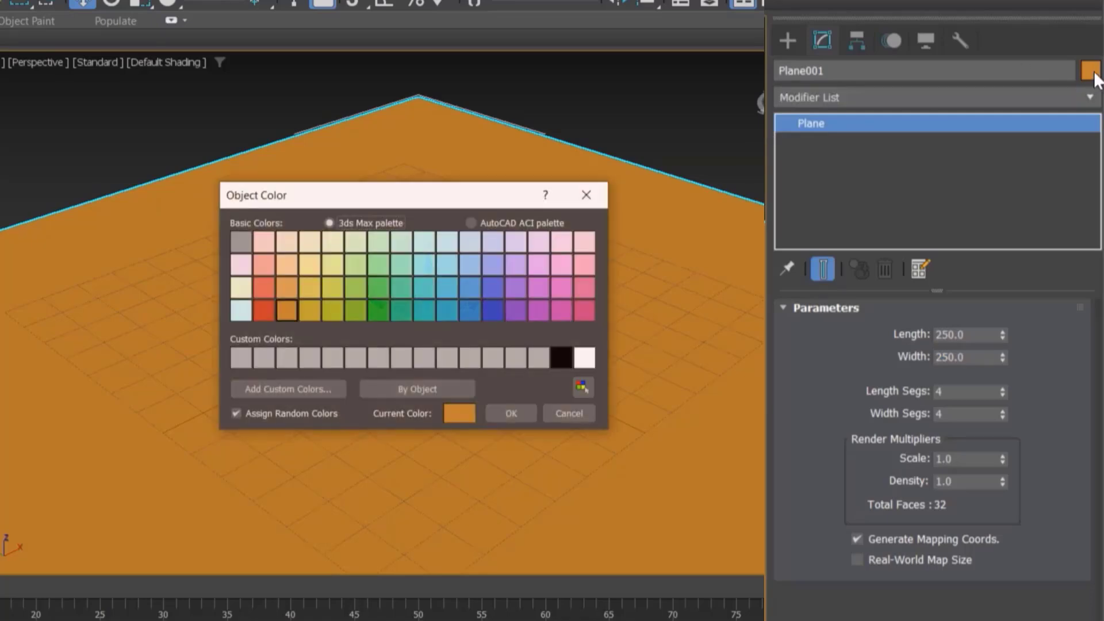
pyautogui.click(450, 357)
pyautogui.click(515, 411)
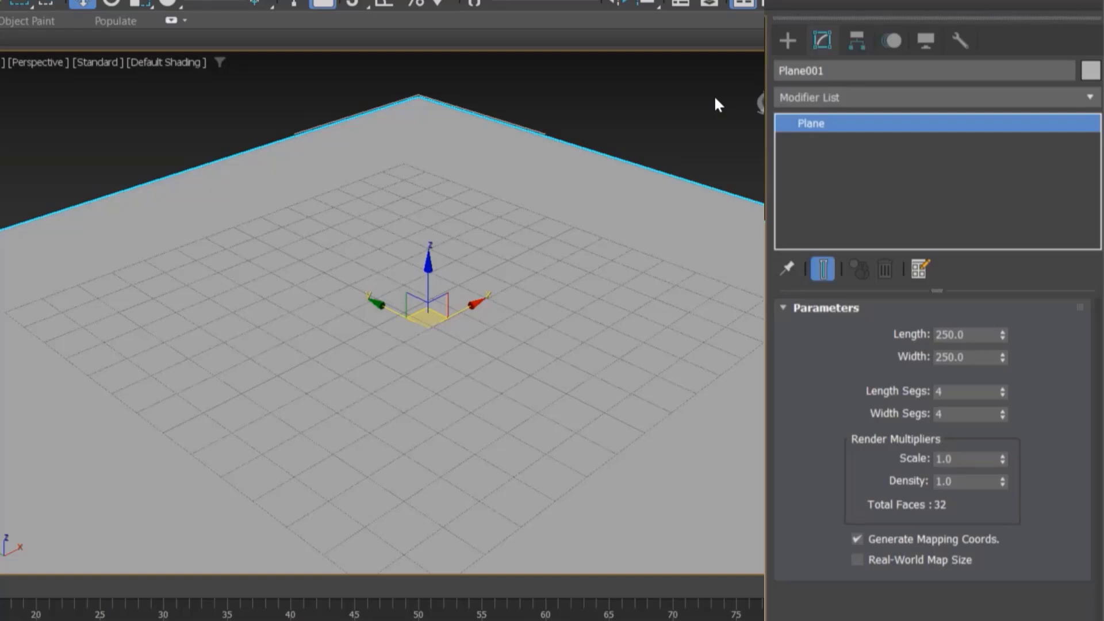
# Step: Rename the plane as Ground
pyautogui.click(847, 71)
pyautogui.write('Ground')
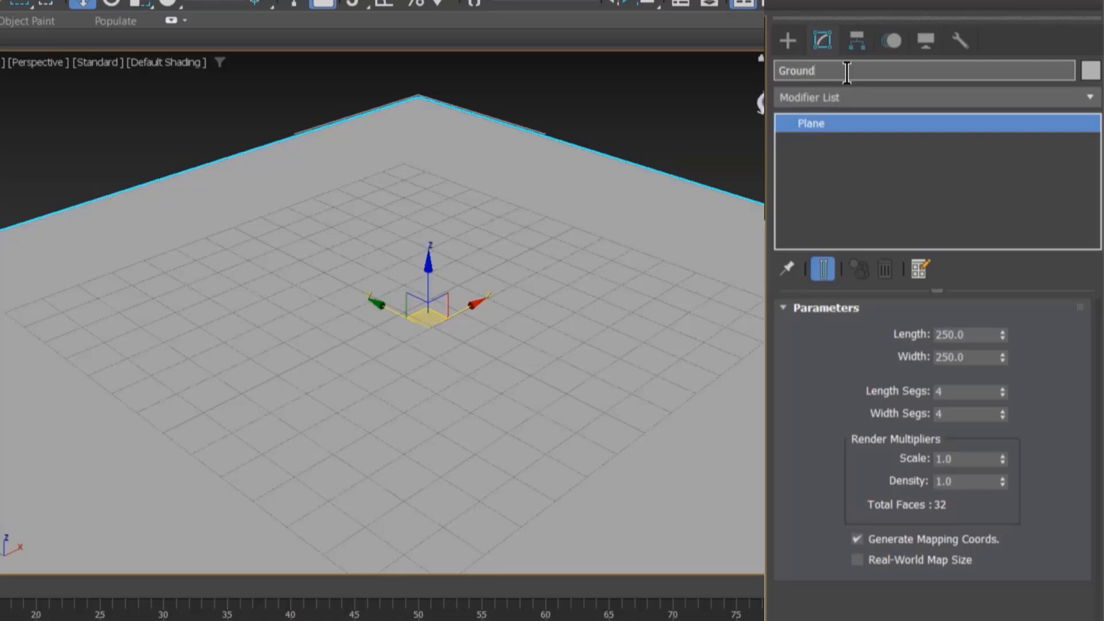
pyautogui.click(597, 142)
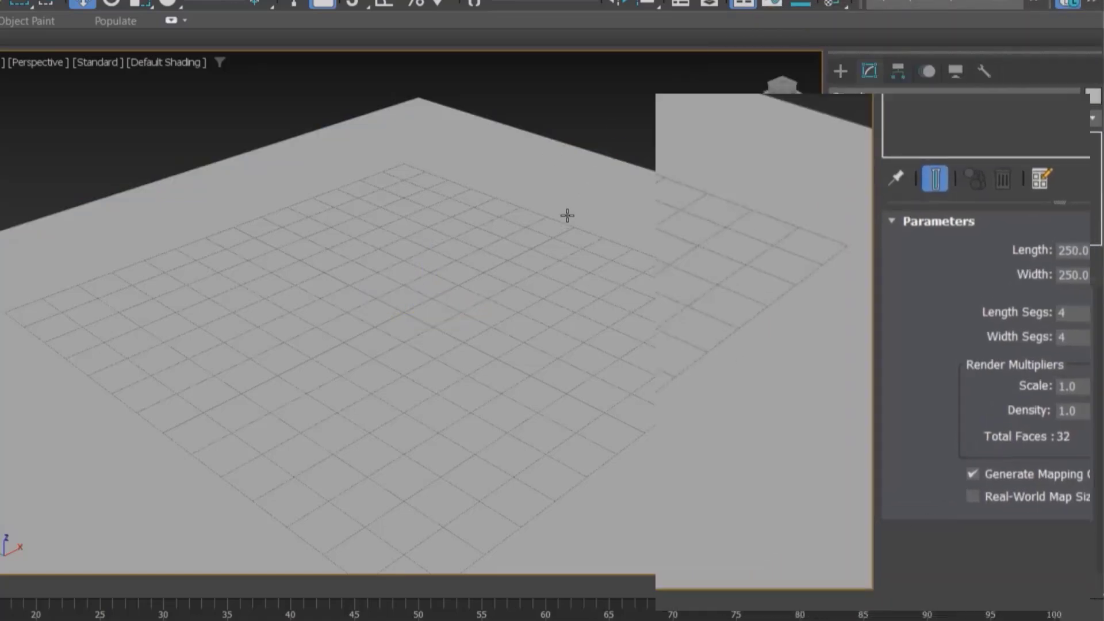
# Step: Position the Ground plane at X 0 and Y 0, then deselect it
pyautogui.click(567, 216)
pyautogui.doubleClick(528, 561)
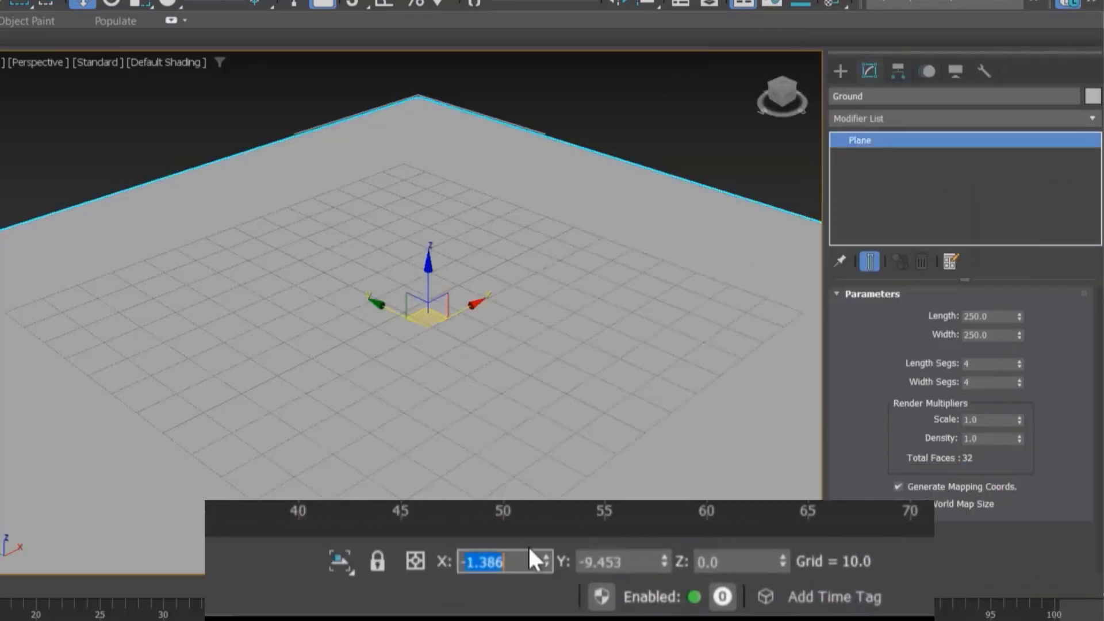
pyautogui.write('0')
pyautogui.press('Tab')
pyautogui.write('0')
pyautogui.press('Tab')
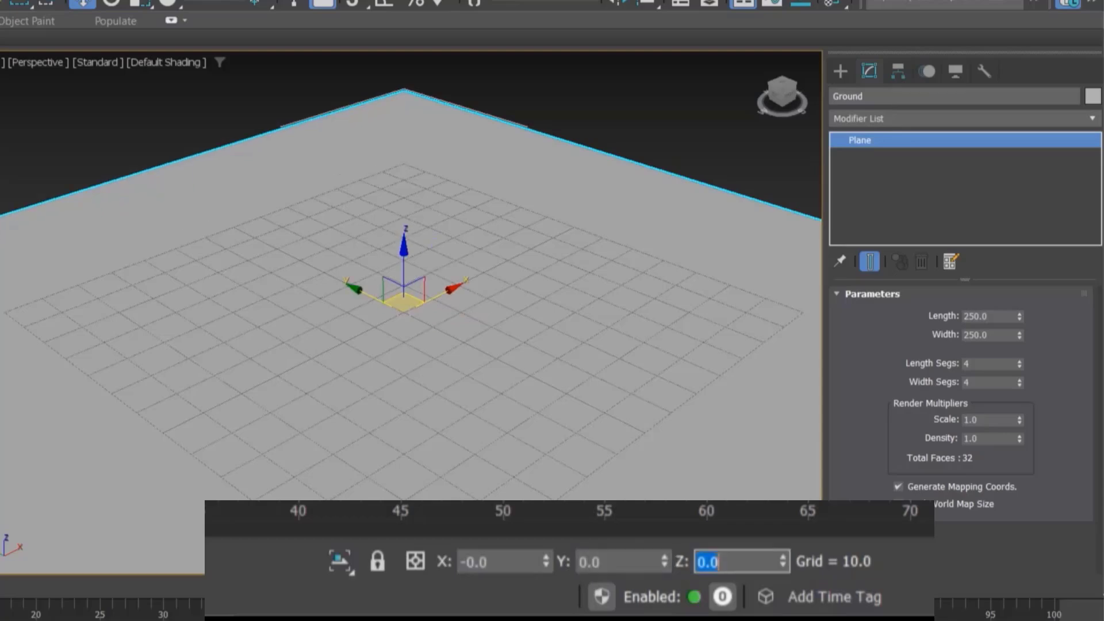
pyautogui.click(698, 91)
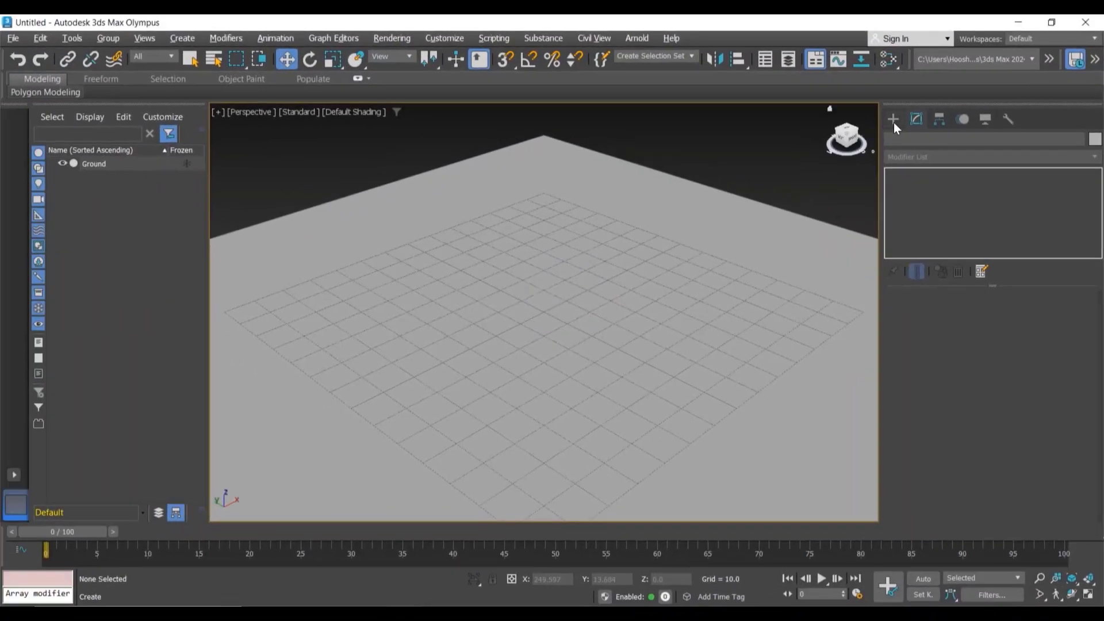
# Step: Create a box about 42 by 49 by 48.5 units on the Ground plane
pyautogui.click(894, 121)
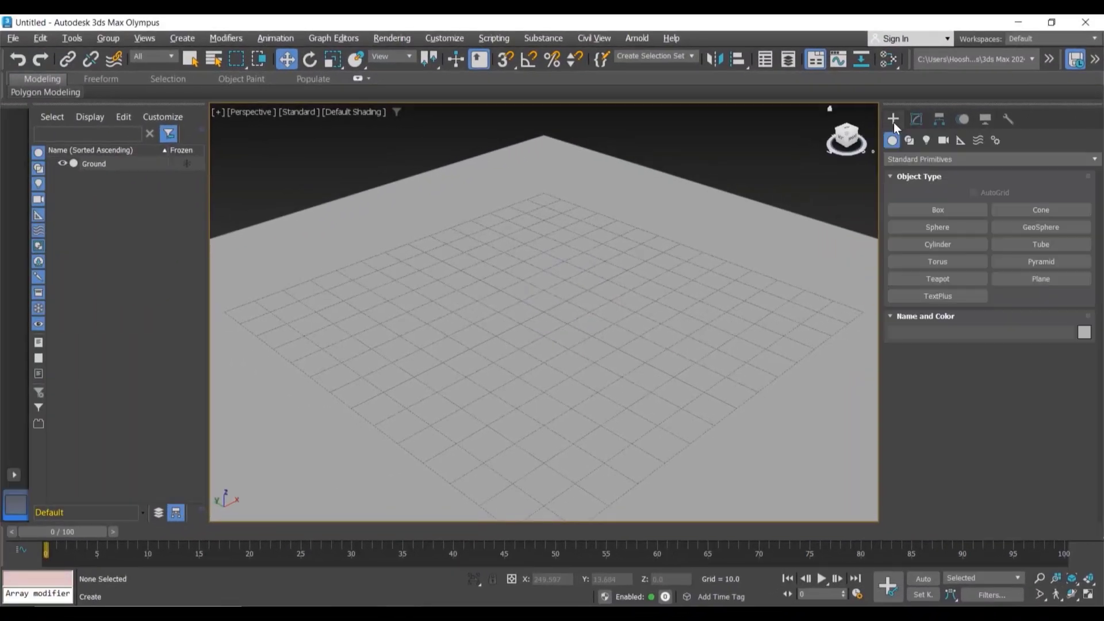
pyautogui.click(951, 208)
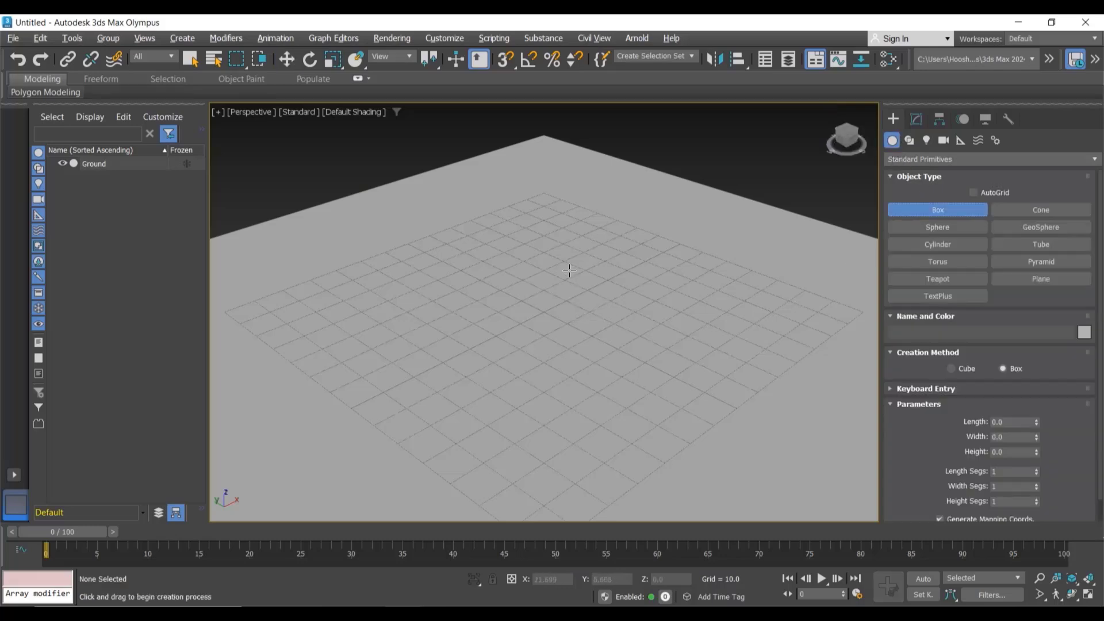
pyautogui.moveTo(569, 270); pyautogui.dragTo(558, 378)
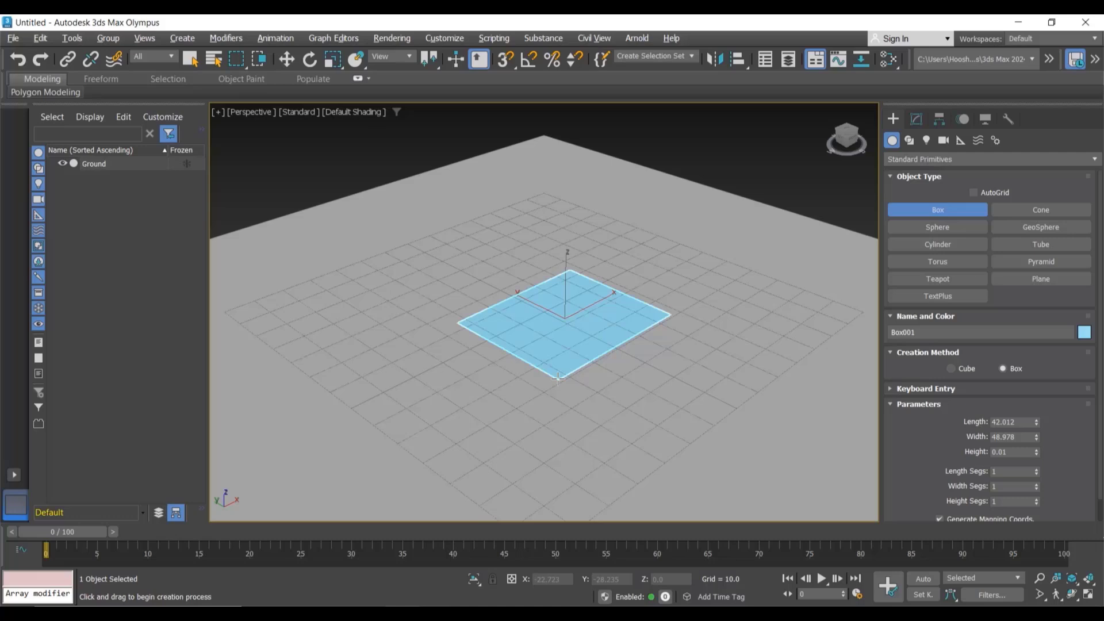
pyautogui.moveTo(557, 378); pyautogui.dragTo(558, 378)
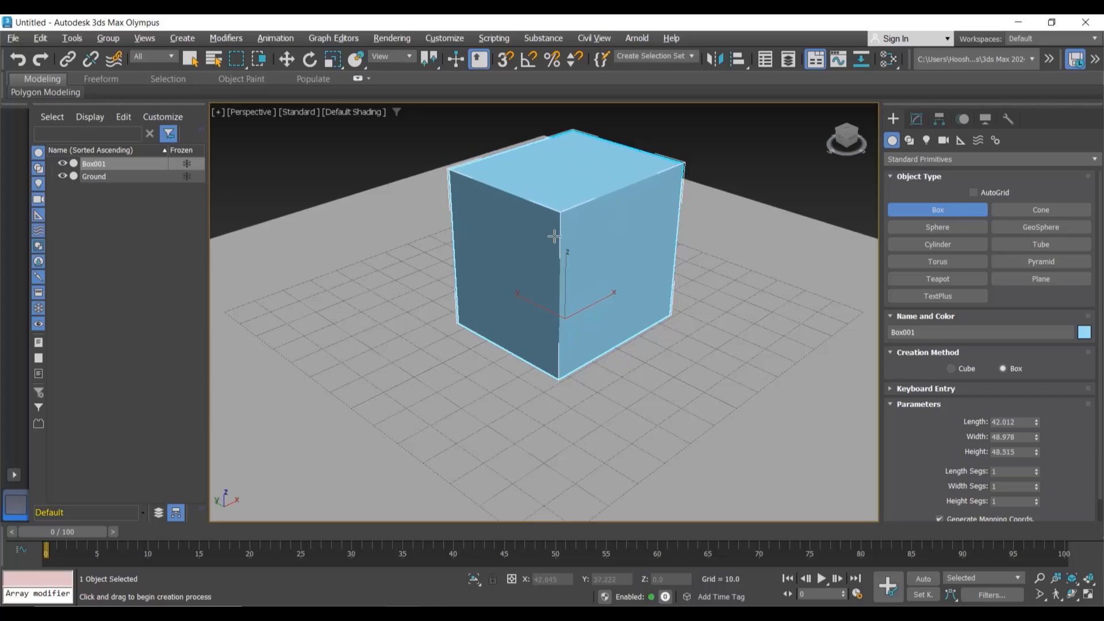
pyautogui.click(553, 236)
# Step: Set the box's length, width and height to 45 in its modify parameters
pyautogui.click(915, 119)
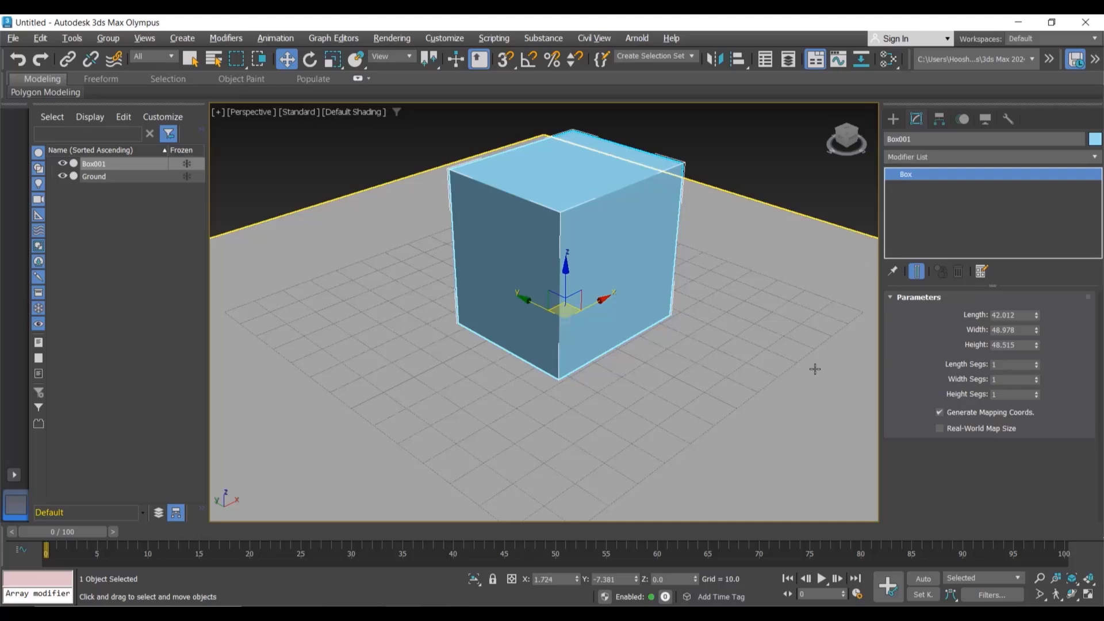
pyautogui.click(1012, 315)
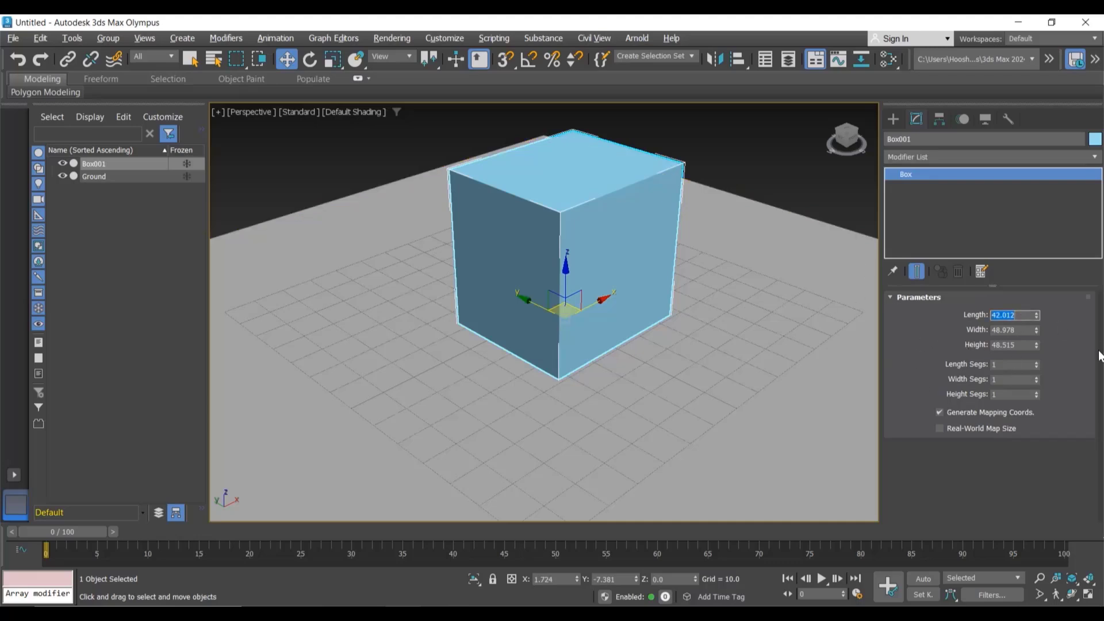
pyautogui.write('45')
pyautogui.press('Tab')
pyautogui.write('45')
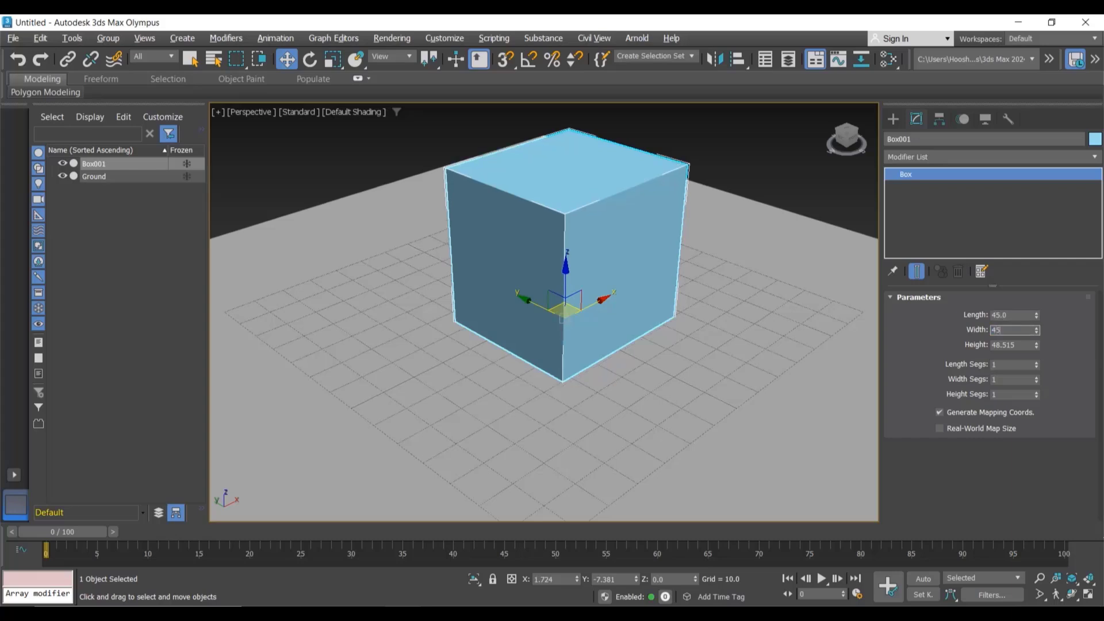
pyautogui.press('Tab')
pyautogui.write('45')
pyautogui.press('Return')
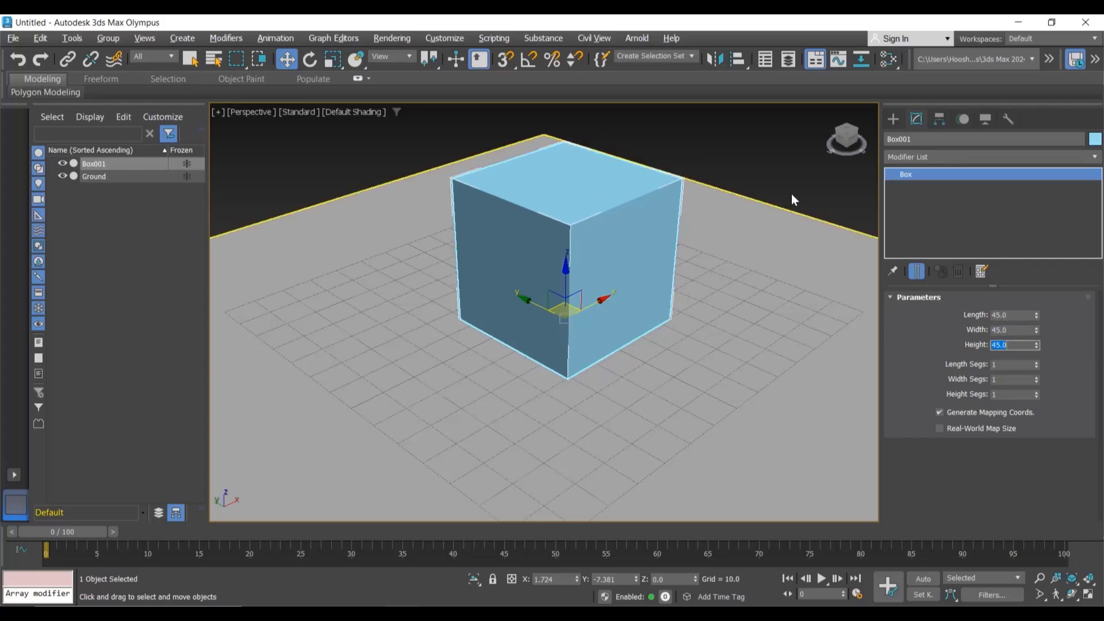
# Step: Select the box and change its object colour to dark blue
pyautogui.moveTo(793, 190); pyautogui.dragTo(796, 196, button='middle')
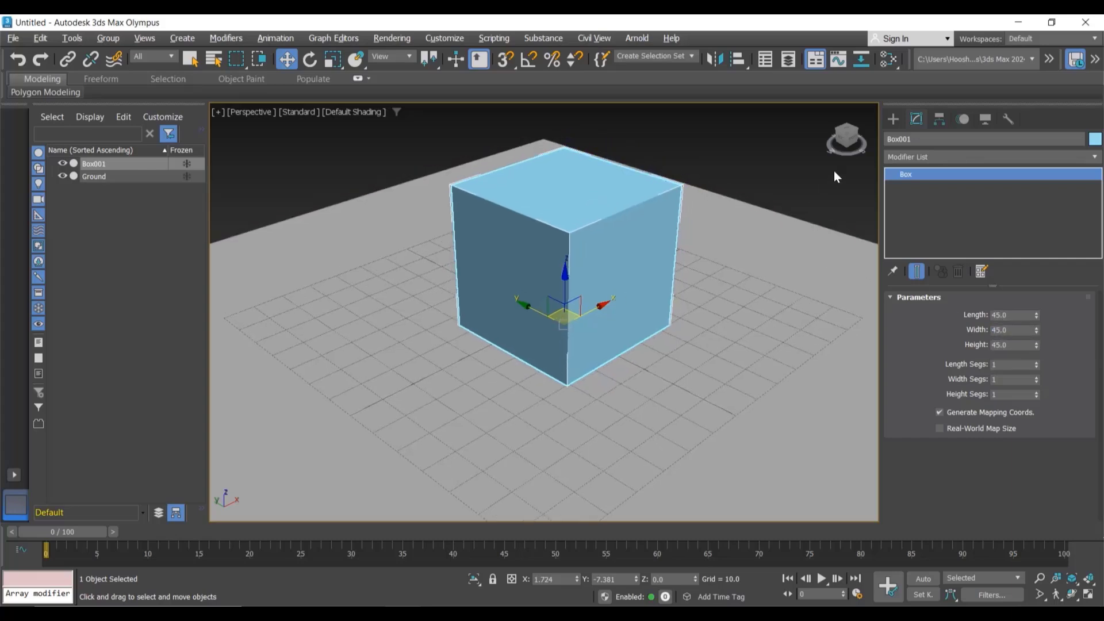
pyautogui.click(621, 243)
pyautogui.click(1095, 139)
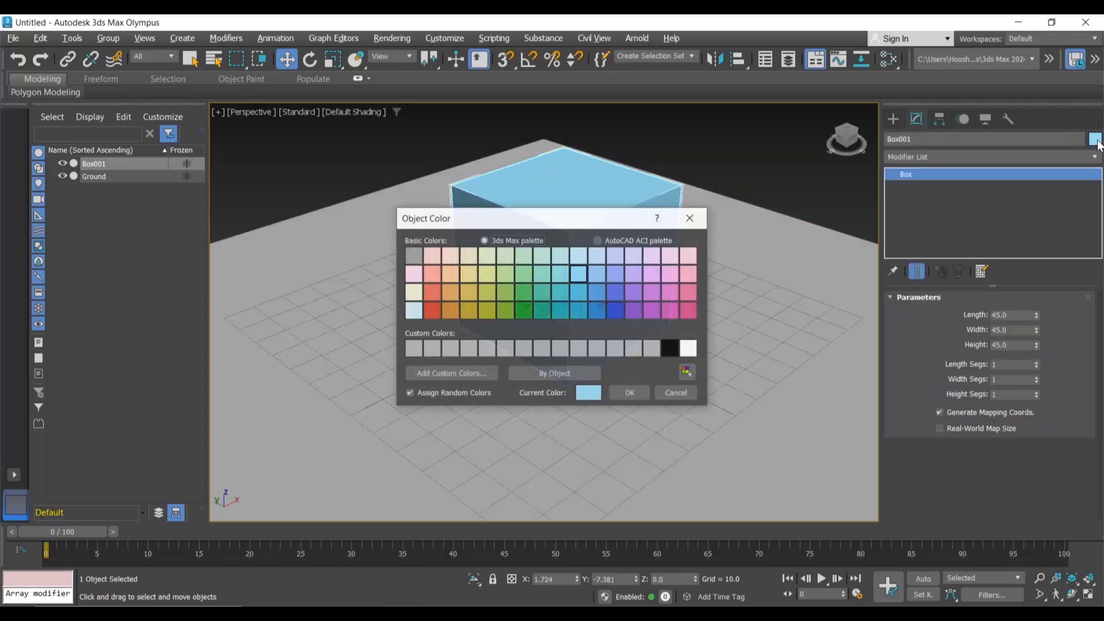
pyautogui.click(671, 354)
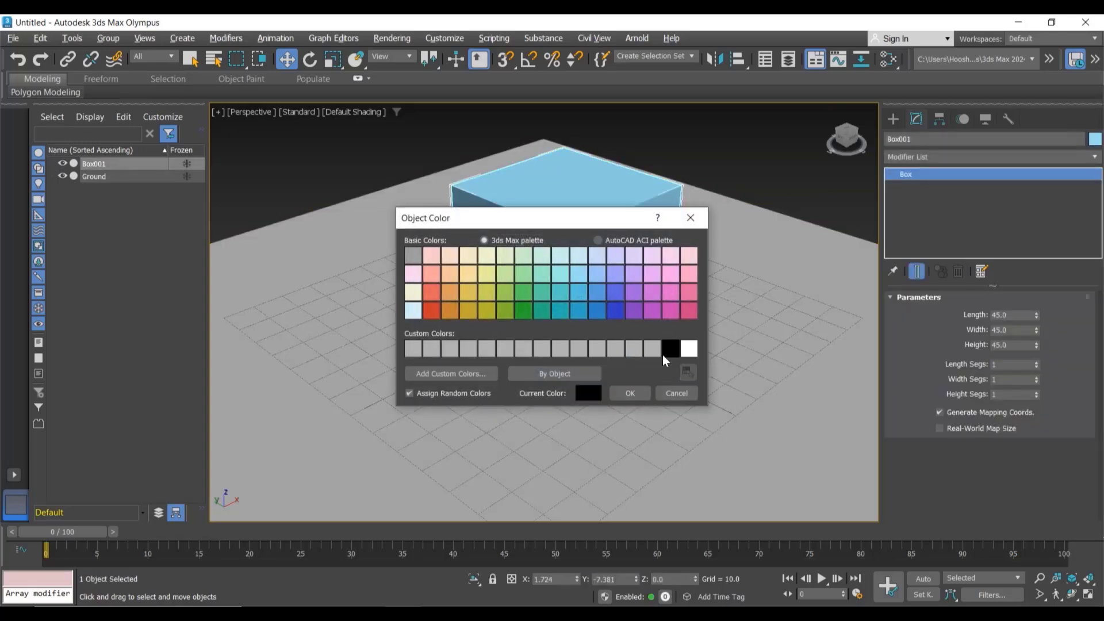
pyautogui.click(597, 313)
pyautogui.click(629, 393)
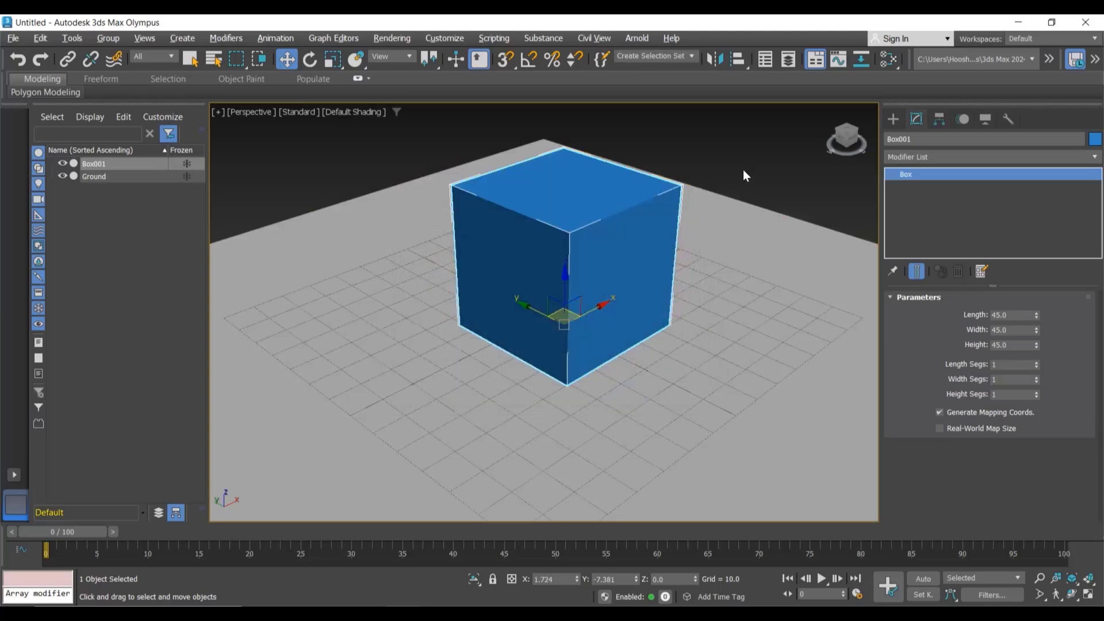
# Step: Position the box at X 0, Y 0 and Z 0
pyautogui.click(743, 171)
pyautogui.click(616, 242)
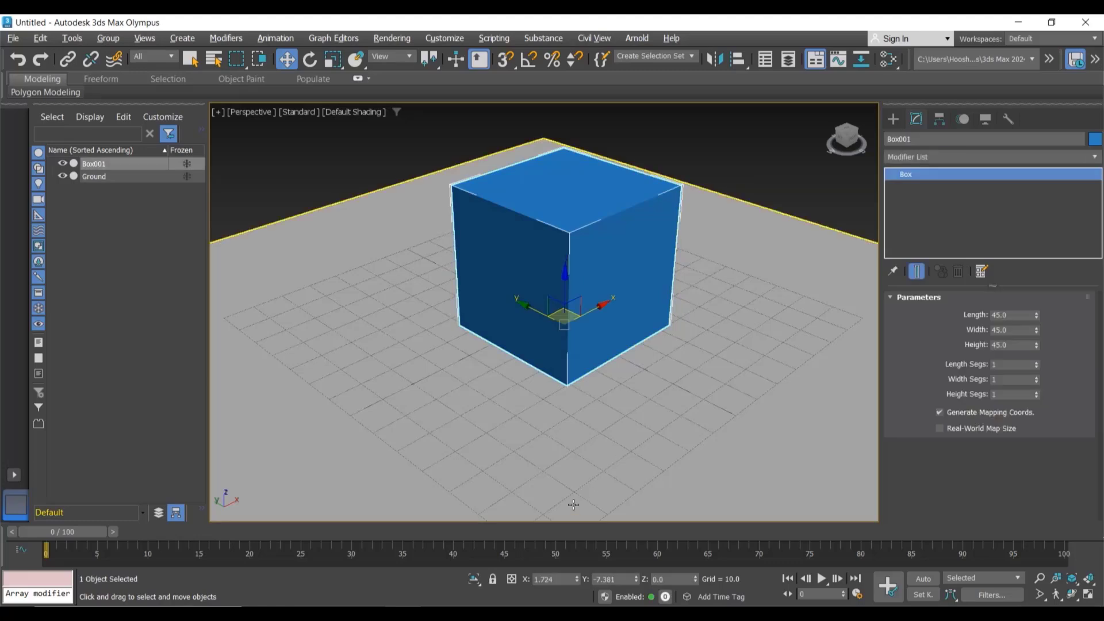
pyautogui.click(559, 575)
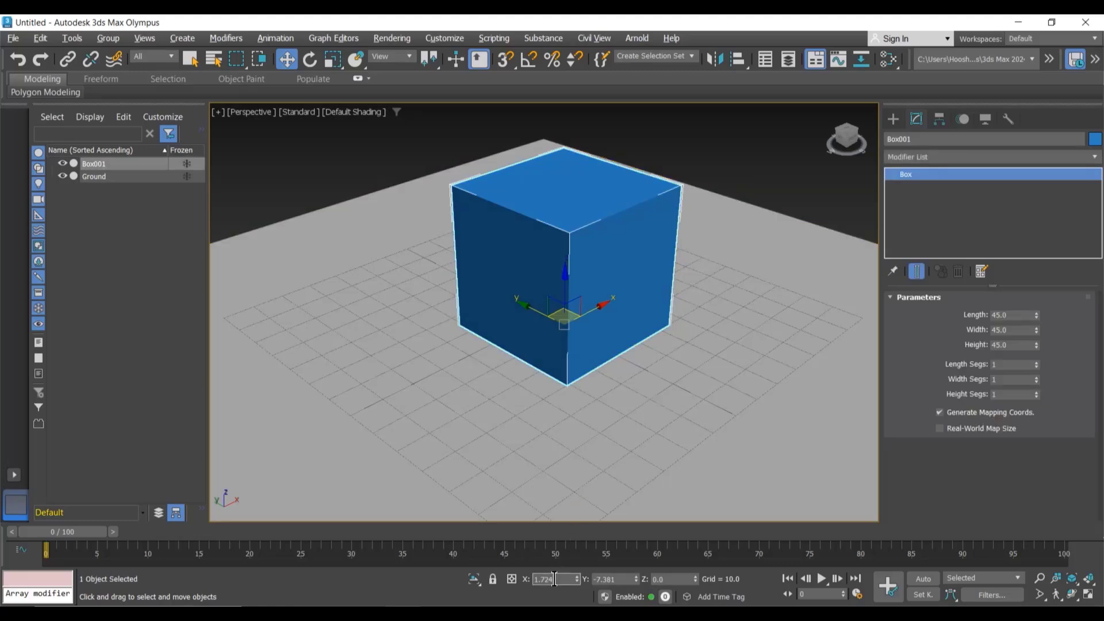
pyautogui.write('0')
pyautogui.press('Tab')
pyautogui.write('0')
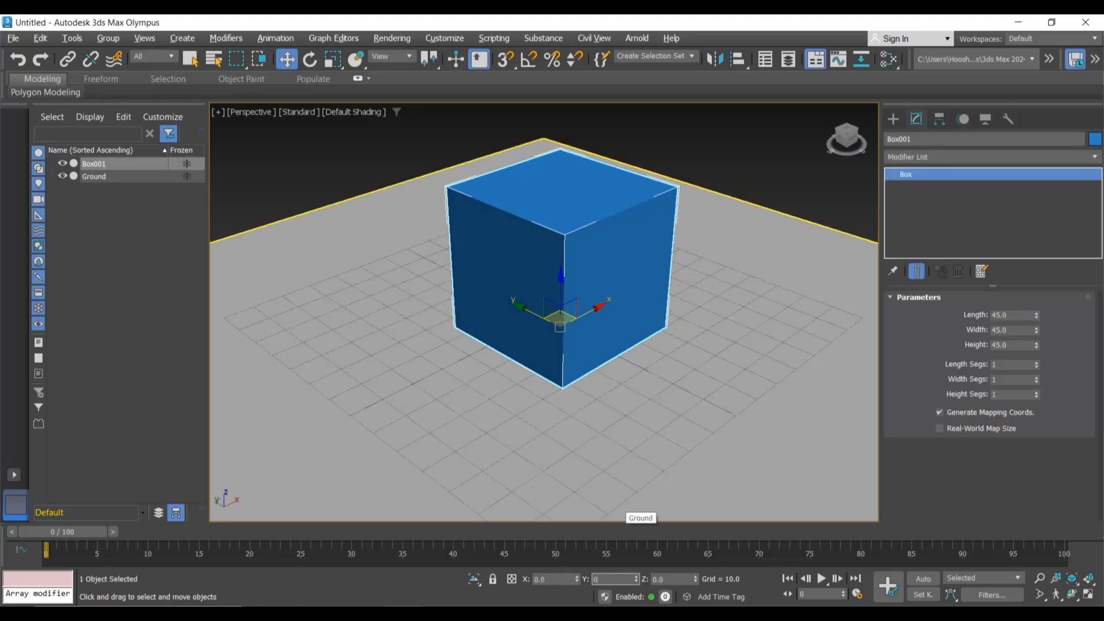
pyautogui.press('Tab')
pyautogui.write('0')
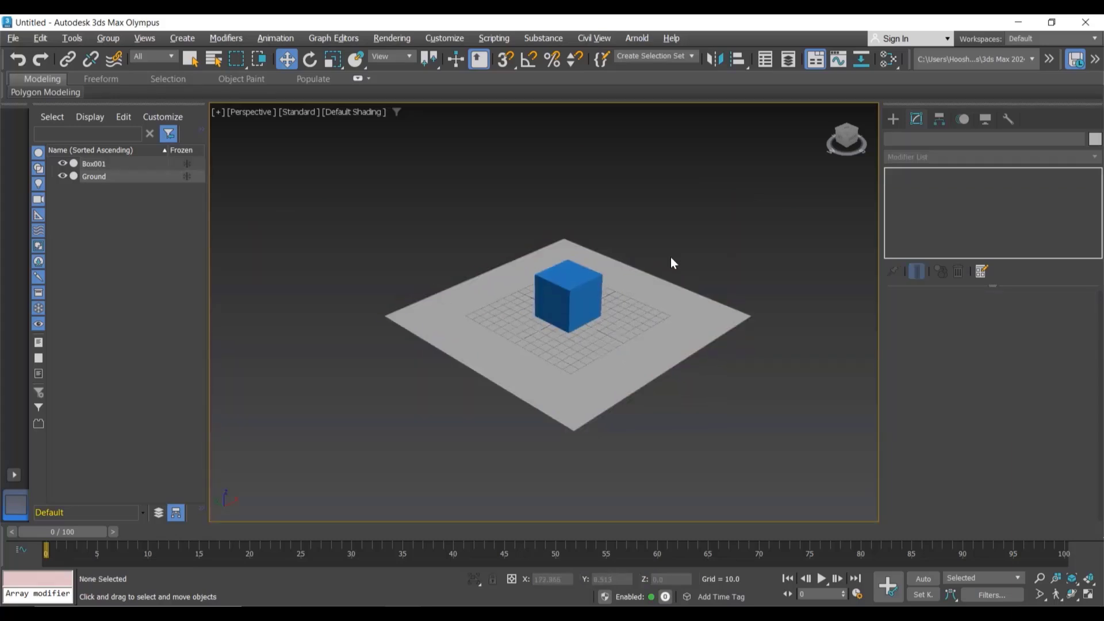
# Step: Create a teapot about 17 in radius on top of the box, then delete it
pyautogui.scroll(3, 670, 257)
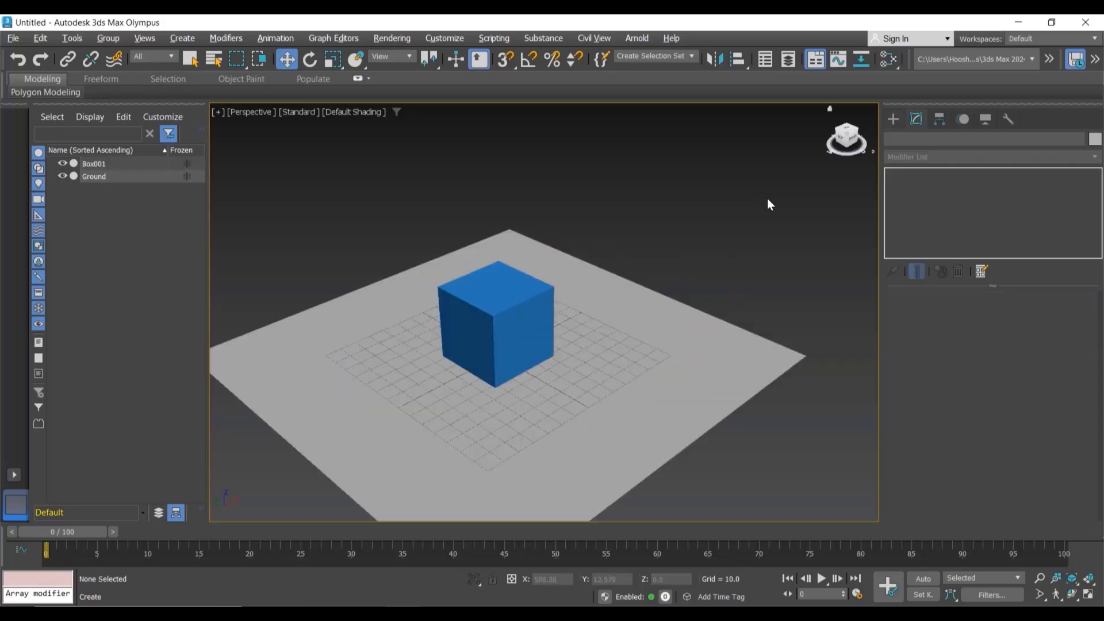
pyautogui.click(898, 120)
pyautogui.click(935, 281)
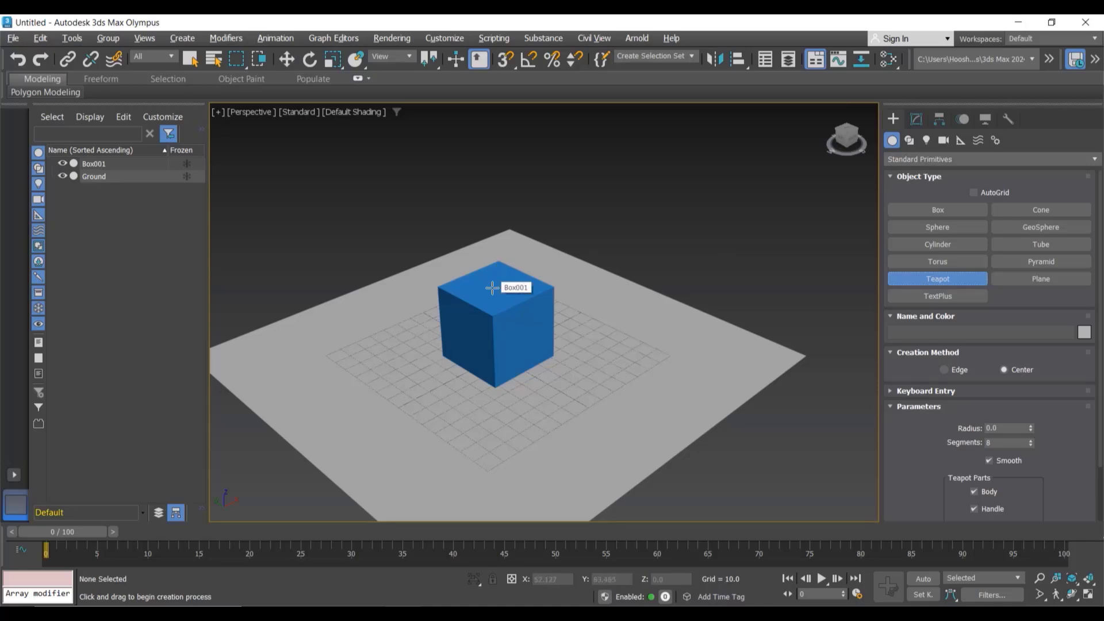
pyautogui.moveTo(493, 287); pyautogui.dragTo(559, 273)
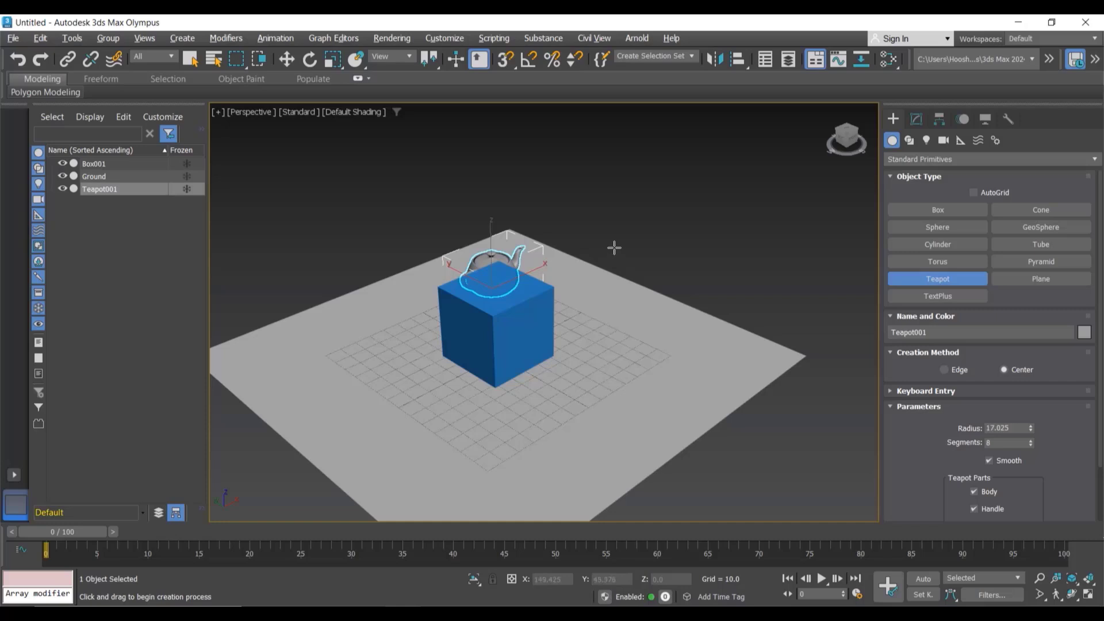
pyautogui.keyDown('alt'); pyautogui.moveTo(619, 244); pyautogui.dragTo(524, 252, button='middle'); pyautogui.keyUp('alt')
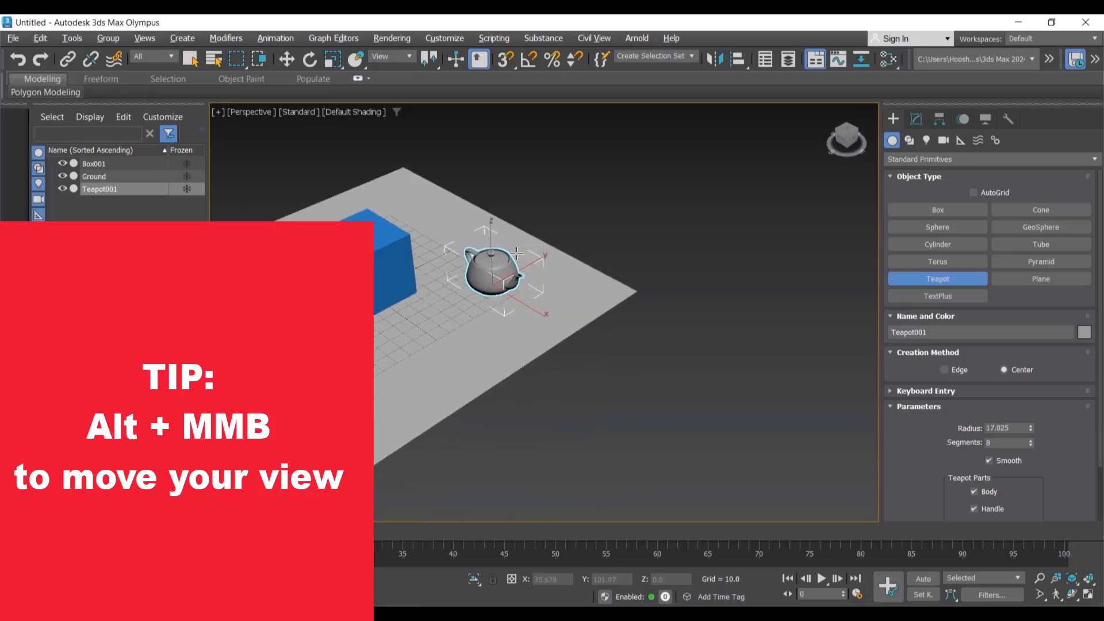
pyautogui.moveTo(523, 213); pyautogui.dragTo(594, 217, button='middle')
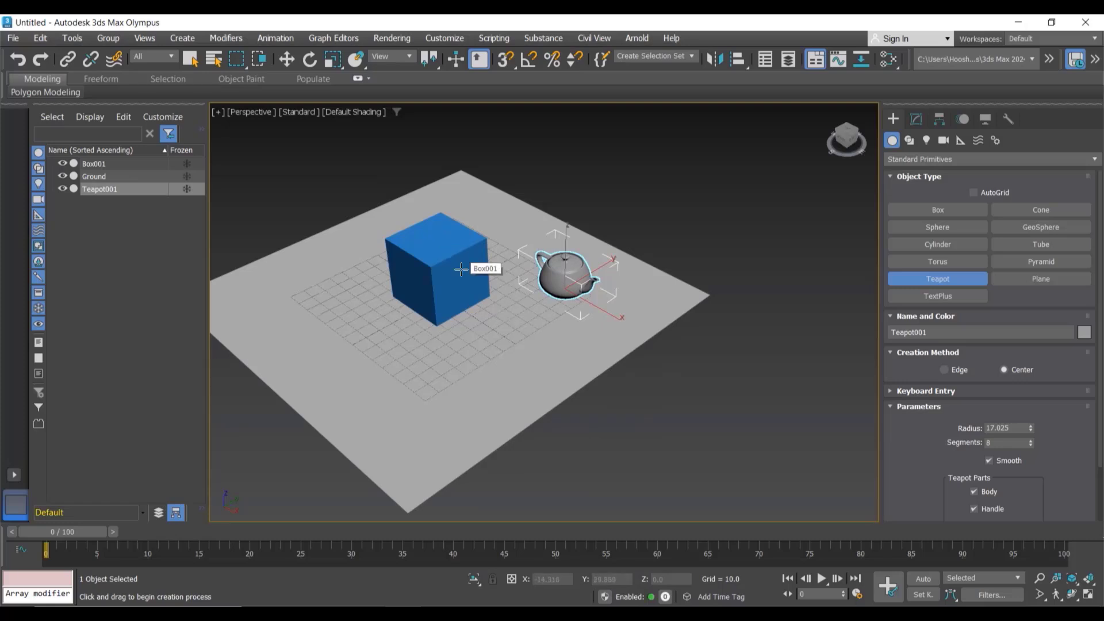
pyautogui.press('Delete')
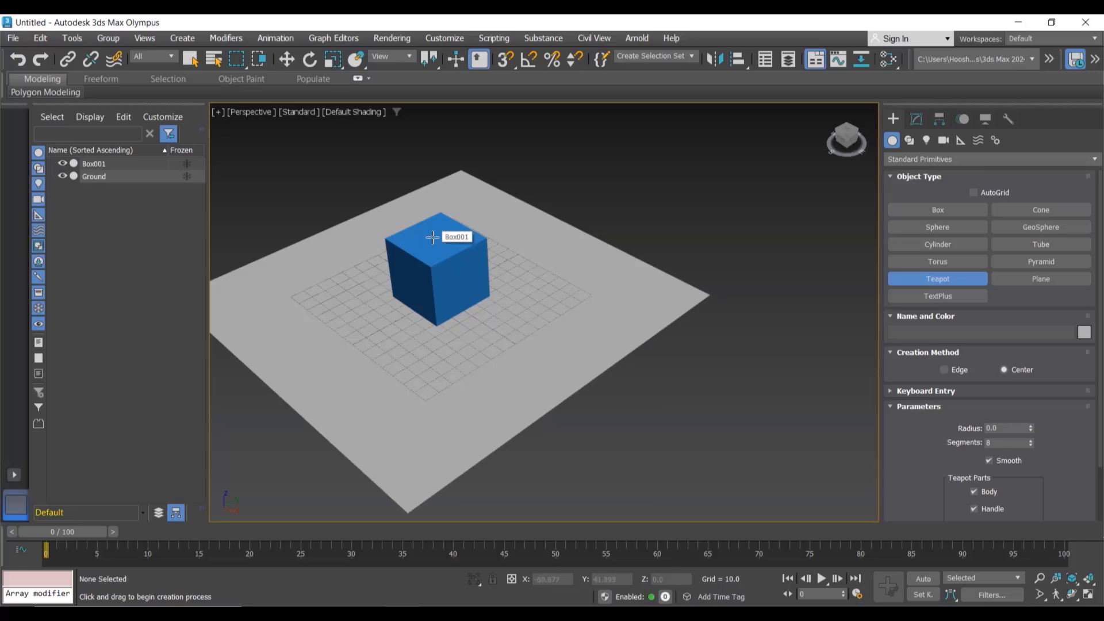
# Step: Create another teapot about 18 in radius on the box, move it beside the box, and delete it
pyautogui.moveTo(433, 237); pyautogui.dragTo(456, 296)
pyautogui.press('w')
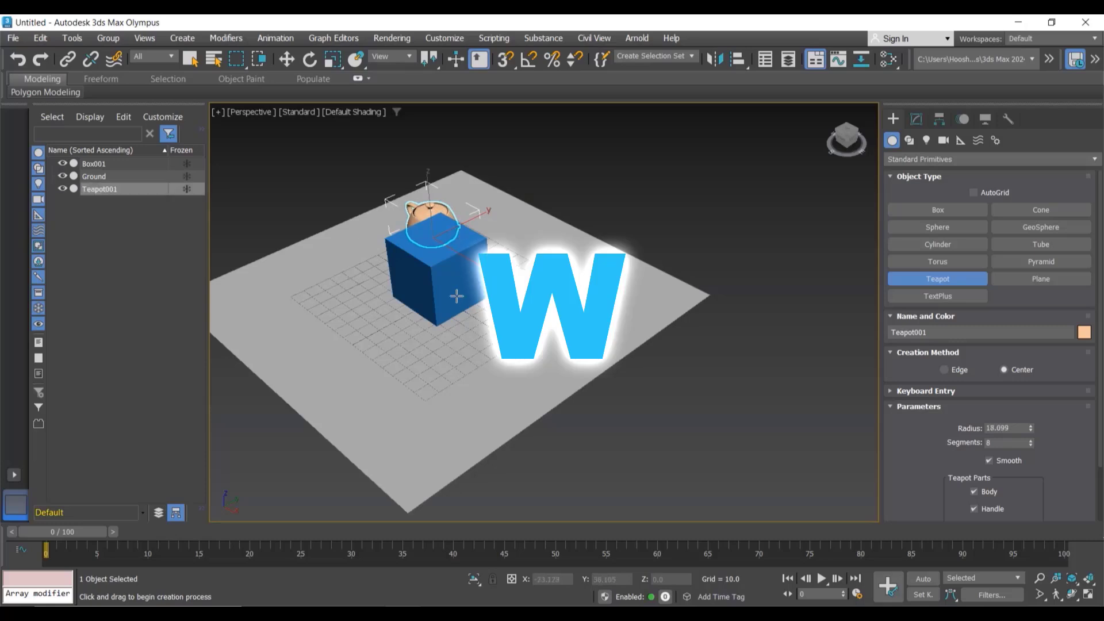
pyautogui.keyDown('alt'); pyautogui.moveTo(456, 298); pyautogui.dragTo(535, 305, button='middle'); pyautogui.keyUp('alt')
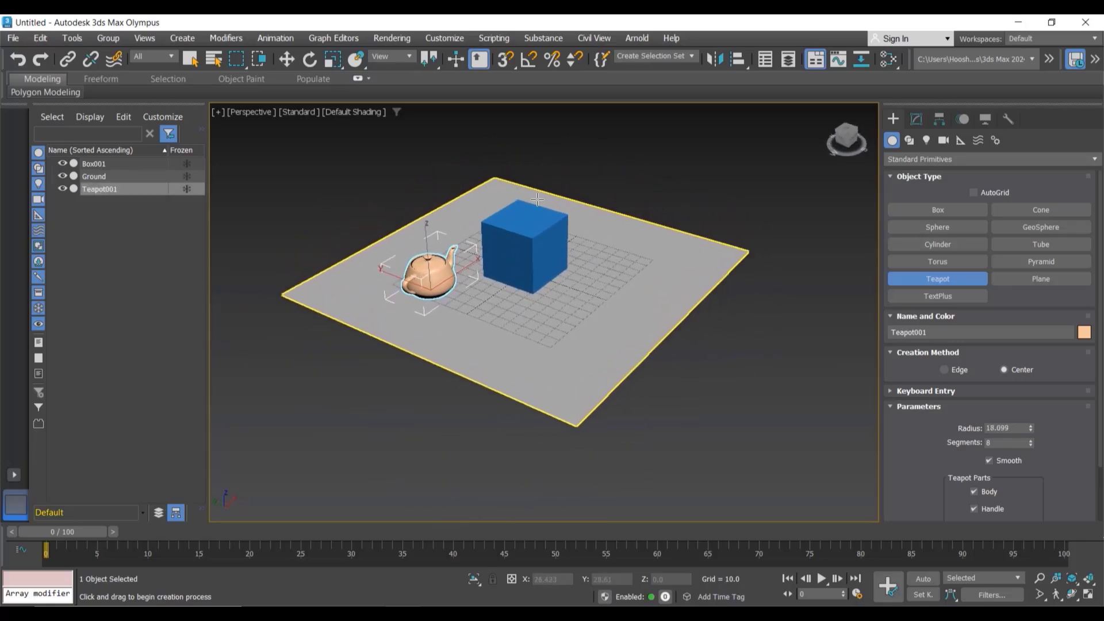
pyautogui.moveTo(587, 179); pyautogui.dragTo(587, 213, button='middle')
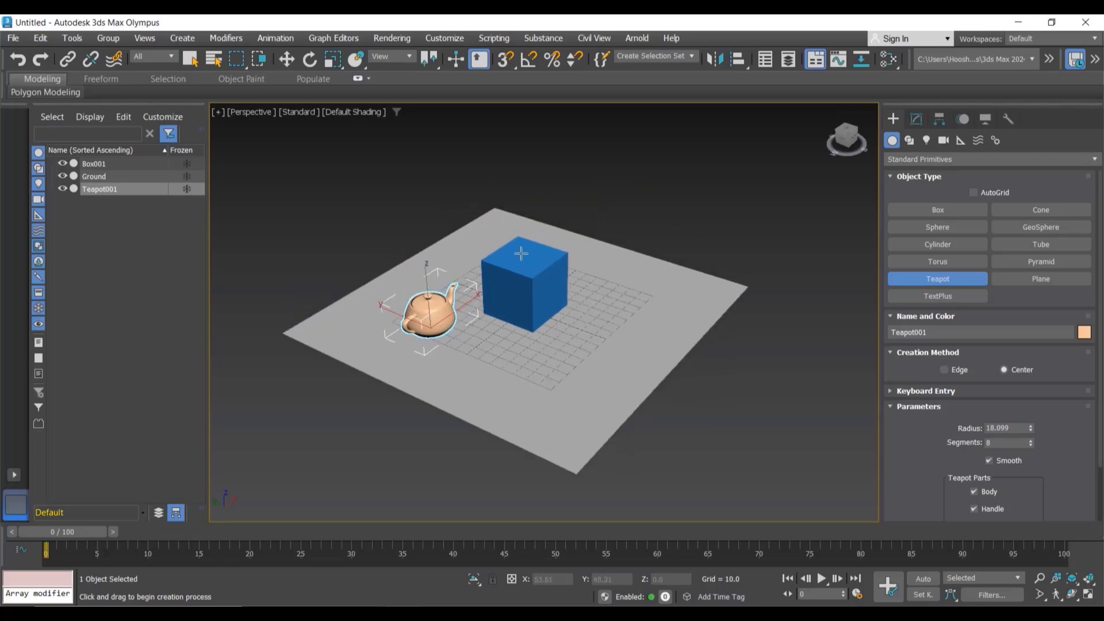
pyautogui.press('Delete')
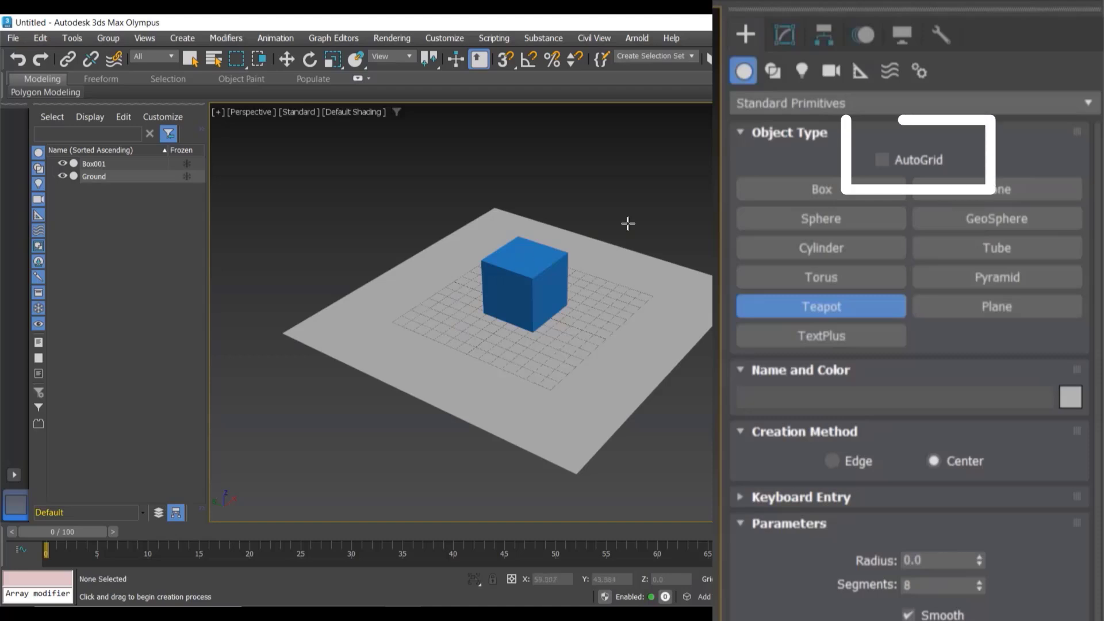
# Step: Enable AutoGrid and create a teapot about 15.5 in radius on top of the box
pyautogui.click(883, 165)
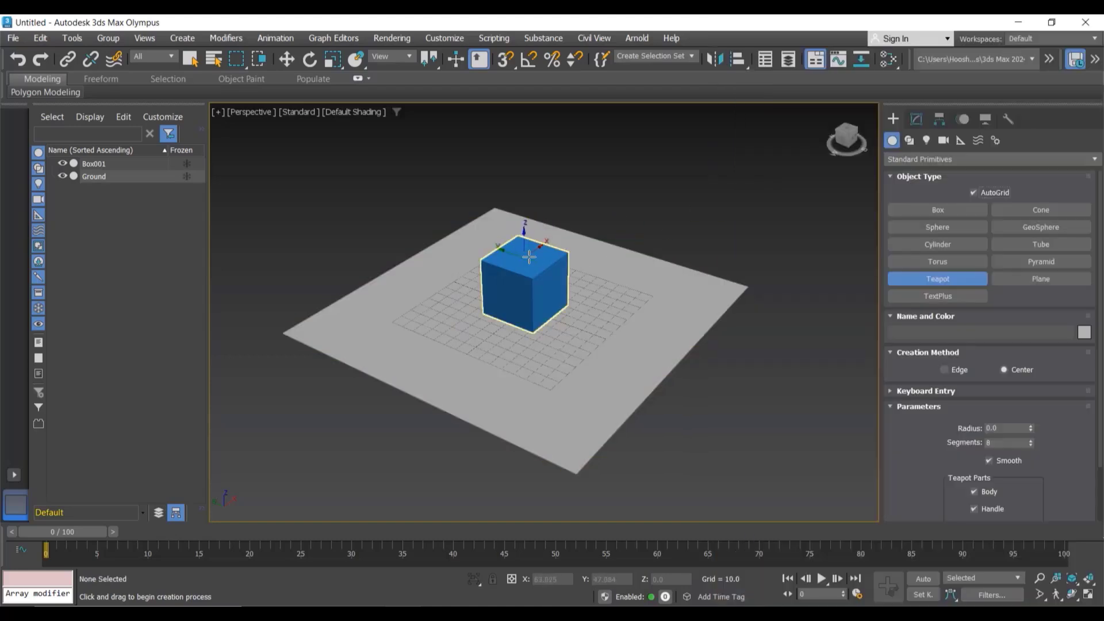
pyautogui.moveTo(524, 253); pyautogui.dragTo(557, 252)
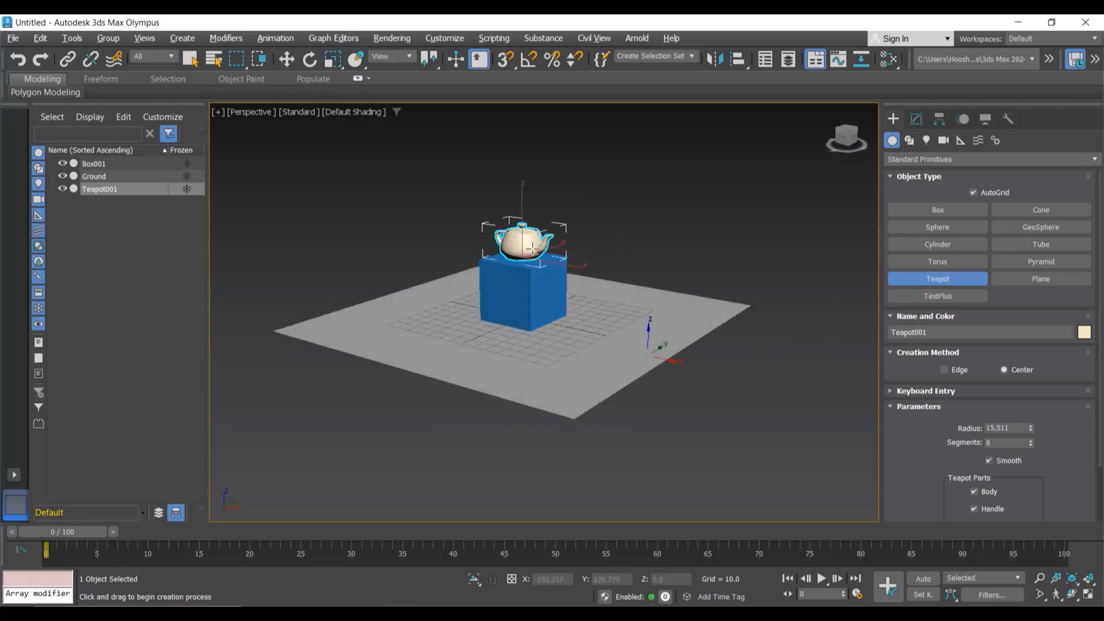
pyautogui.keyDown('alt'); pyautogui.moveTo(532, 249); pyautogui.dragTo(614, 261, button='middle'); pyautogui.keyUp('alt')
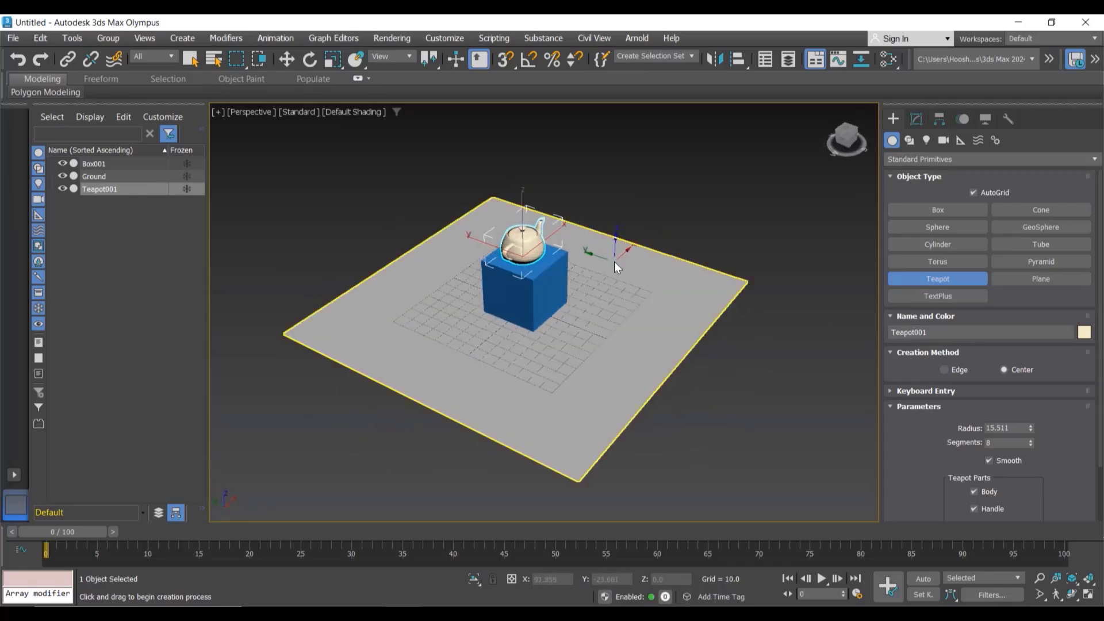
# Step: Position the teapot at X 0 and Y 0
pyautogui.press('w')
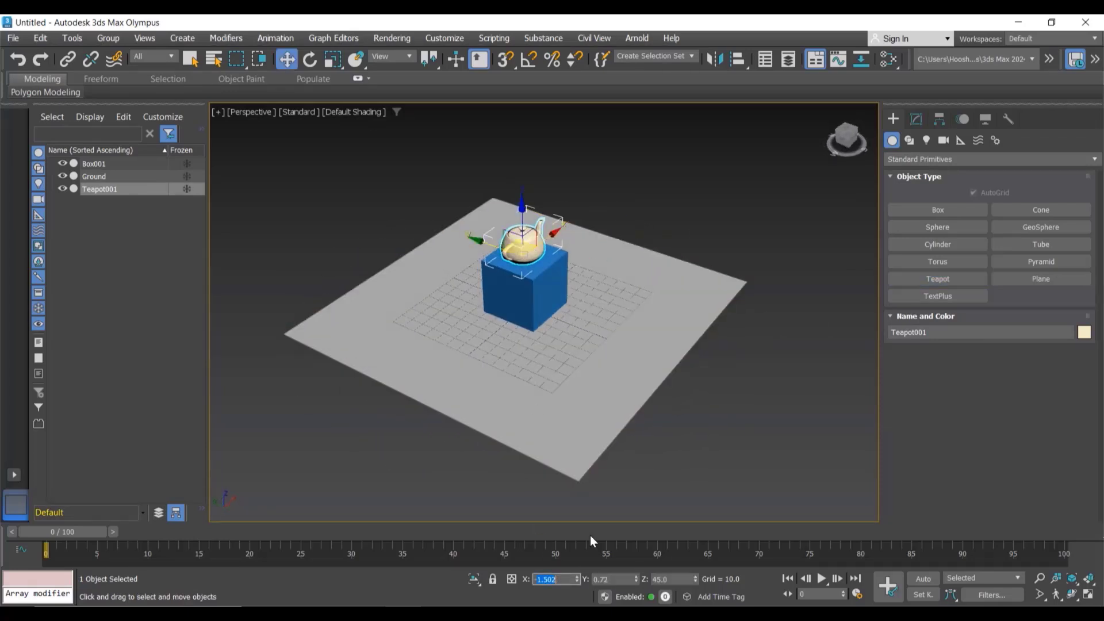
pyautogui.write('0')
pyautogui.press('Tab')
pyautogui.write('0')
pyautogui.press('Return')
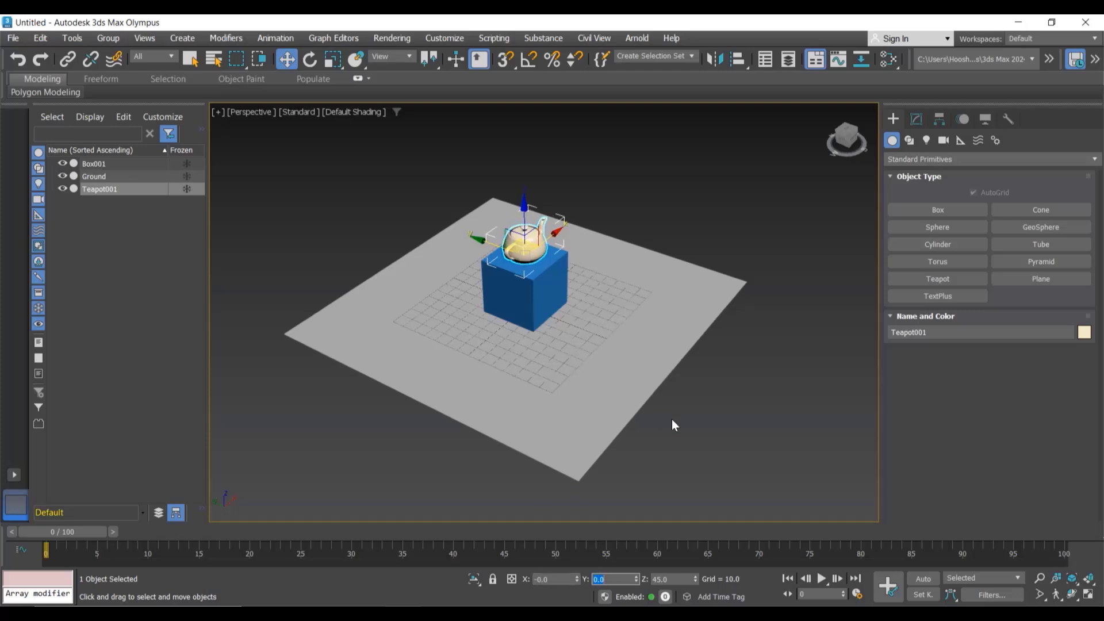
# Step: Set the teapot's radius to 10
pyautogui.scroll(5, 505, 200)
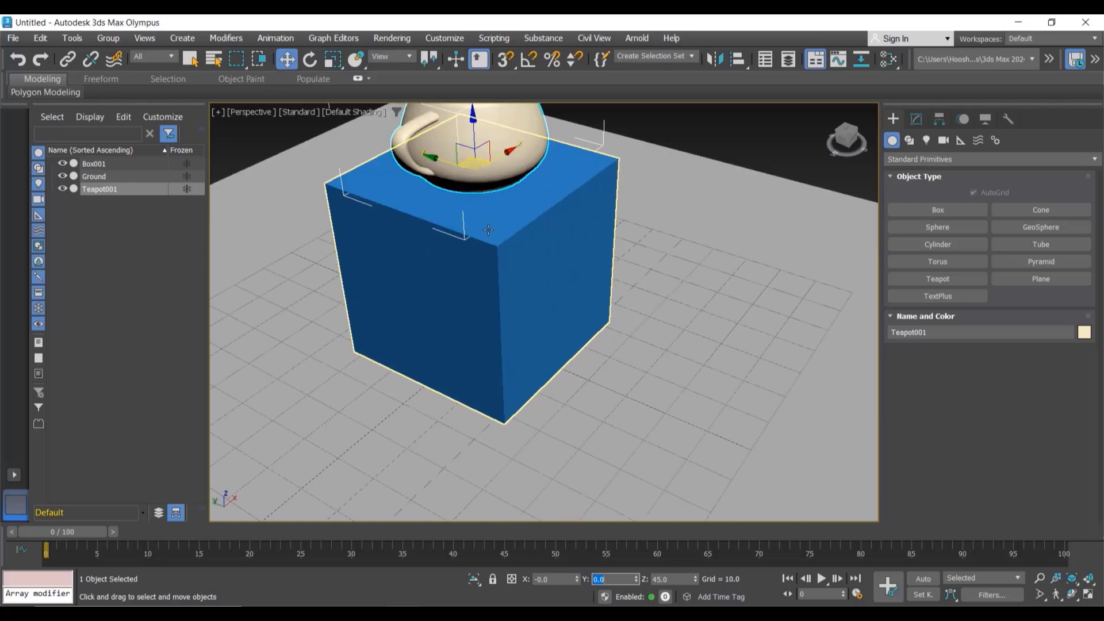
pyautogui.scroll(-2, 504, 200)
pyautogui.keyDown('alt'); pyautogui.moveTo(505, 200); pyautogui.dragTo(533, 305, button='middle'); pyautogui.keyUp('alt')
pyautogui.click(916, 119)
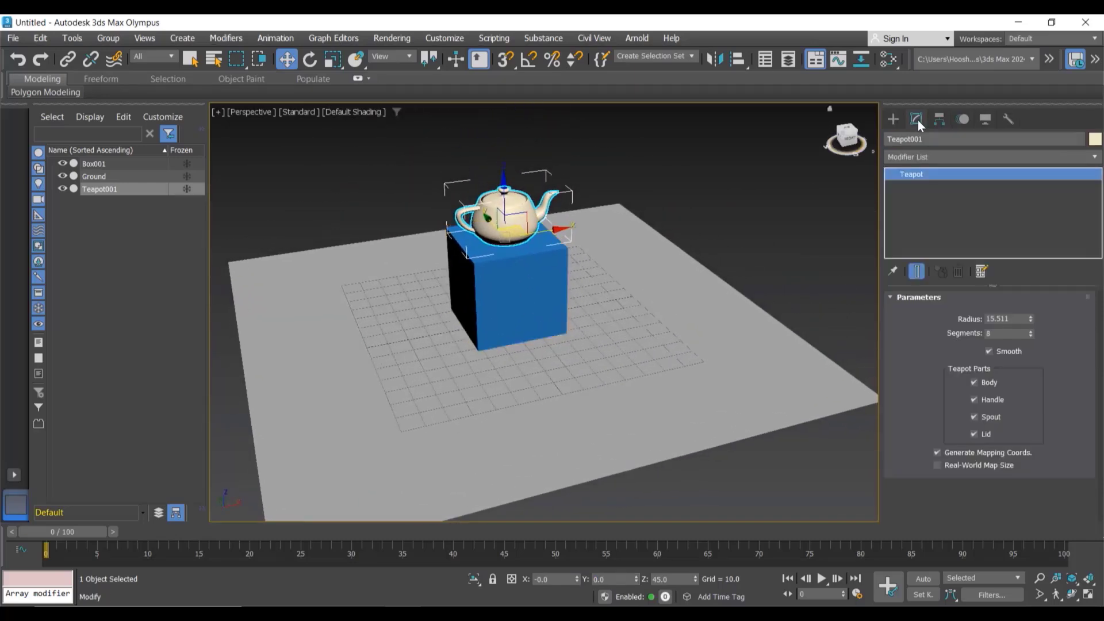
pyautogui.doubleClick(1005, 319)
pyautogui.write('10')
pyautogui.press('Return')
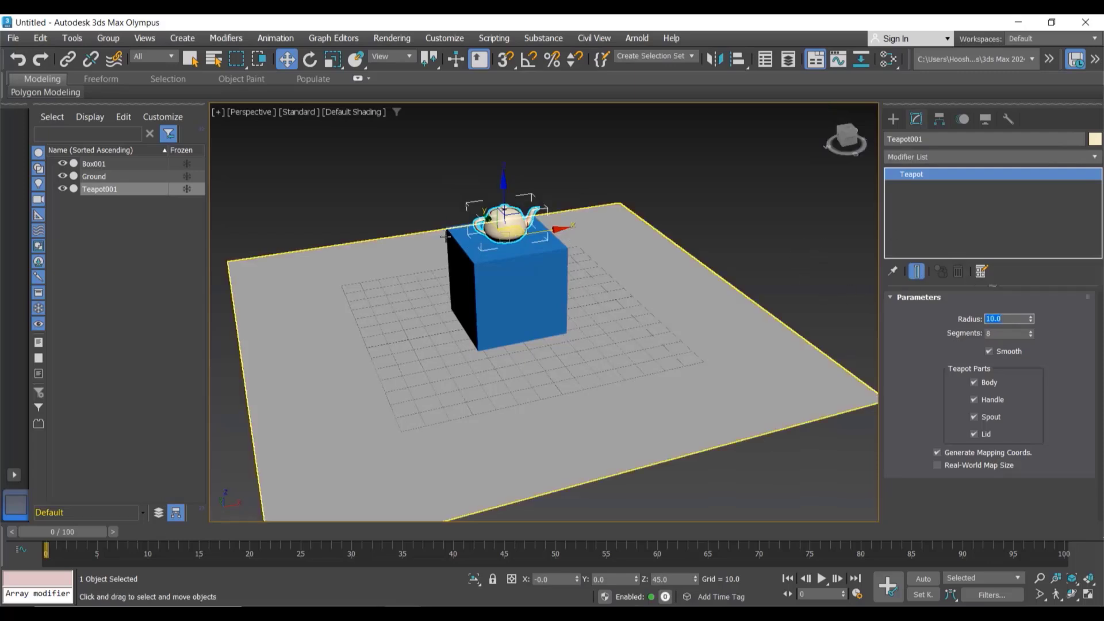
# Step: Change the teapot's colour to red and rename it TEA-POT
pyautogui.scroll(2, 763, 214)
pyautogui.click(1095, 140)
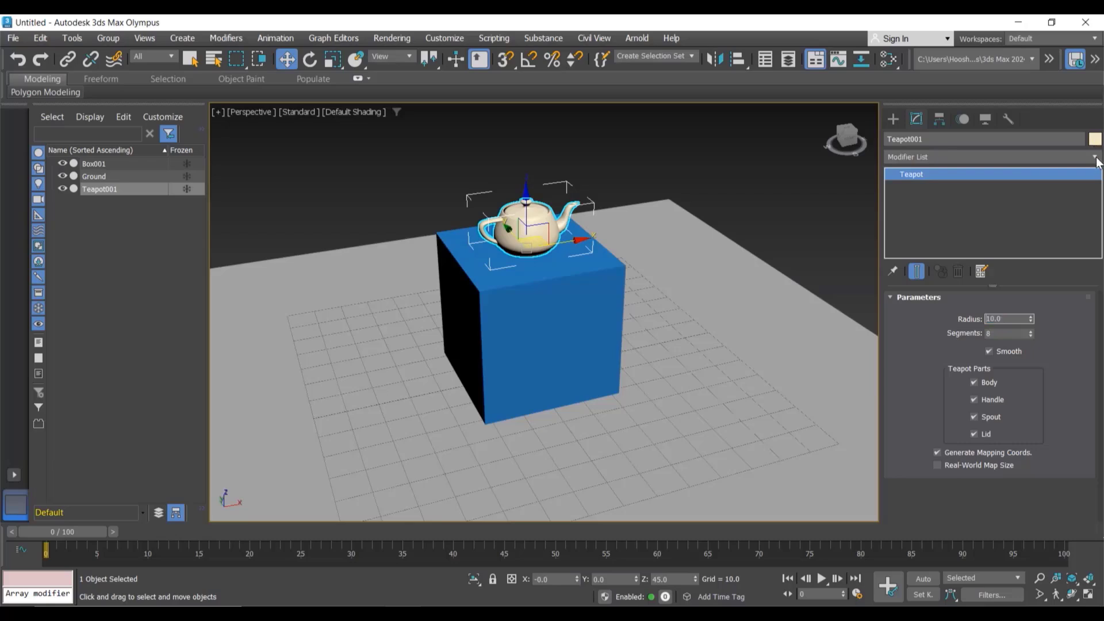
pyautogui.click(429, 312)
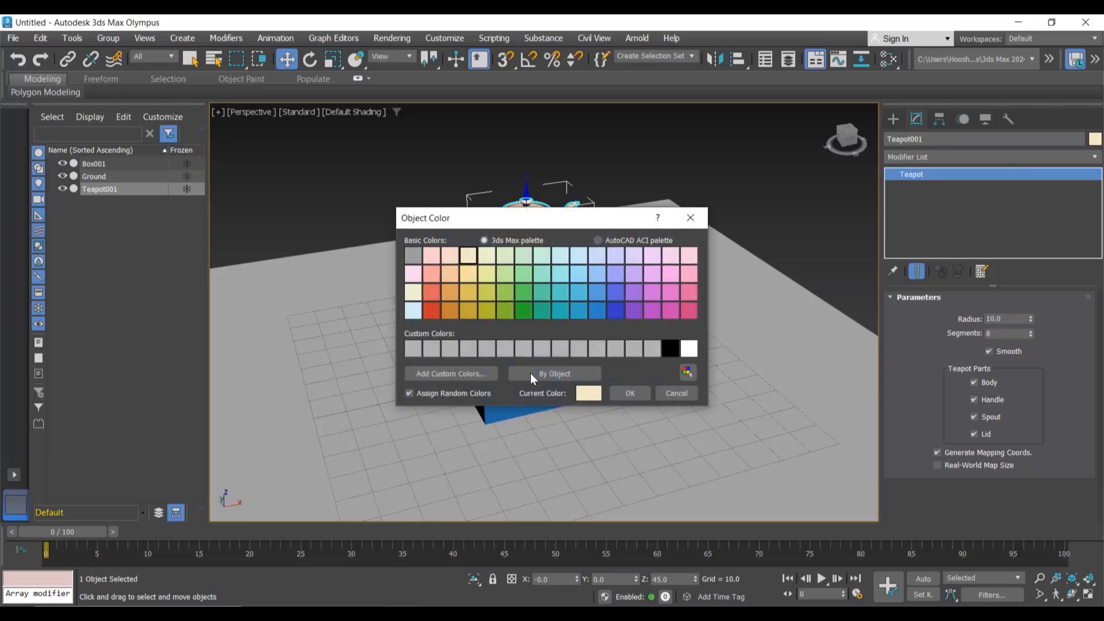
pyautogui.click(629, 393)
pyautogui.click(940, 141)
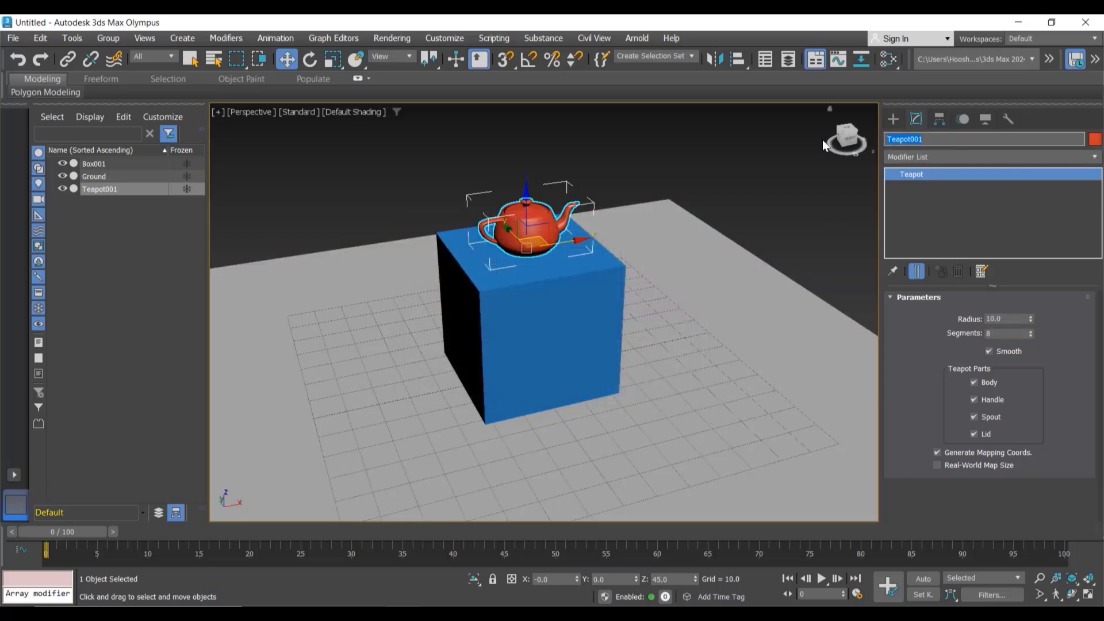
pyautogui.write('TEA-POT')
pyautogui.press('Return')
pyautogui.click(639, 175)
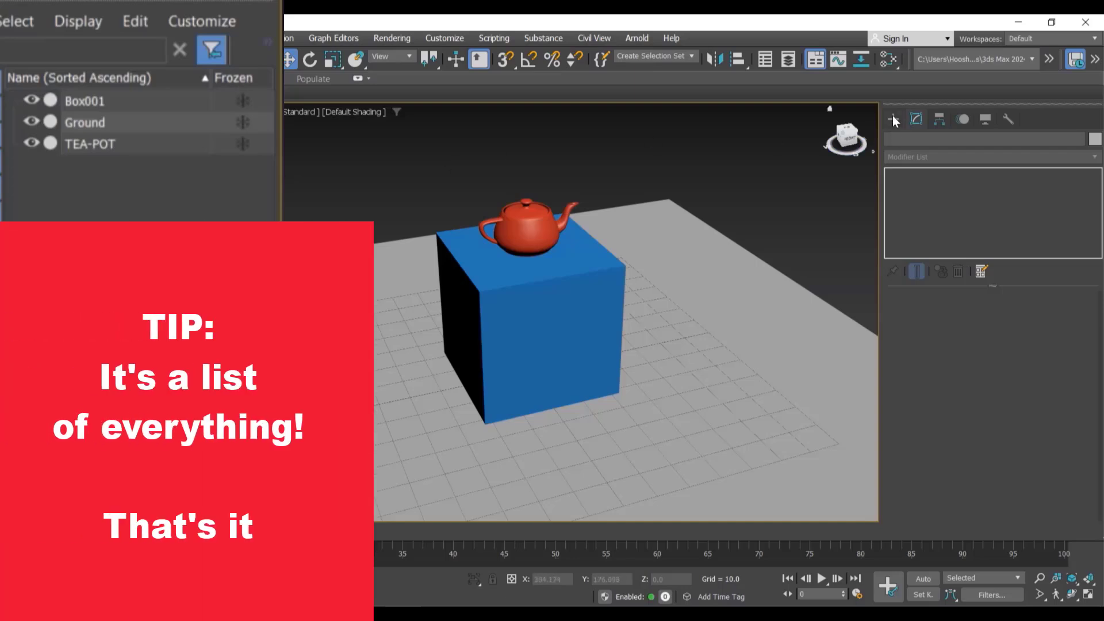
# Step: Create a cylinder about 15.9 in radius and 49.5 high on the ground beside the box
pyautogui.click(893, 119)
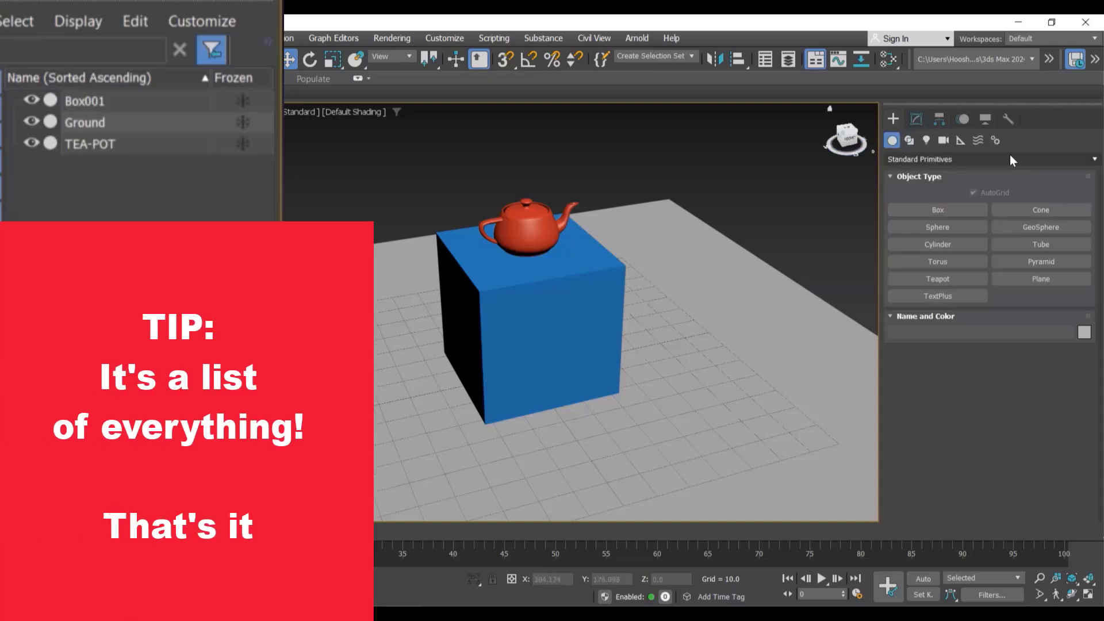
pyautogui.click(959, 244)
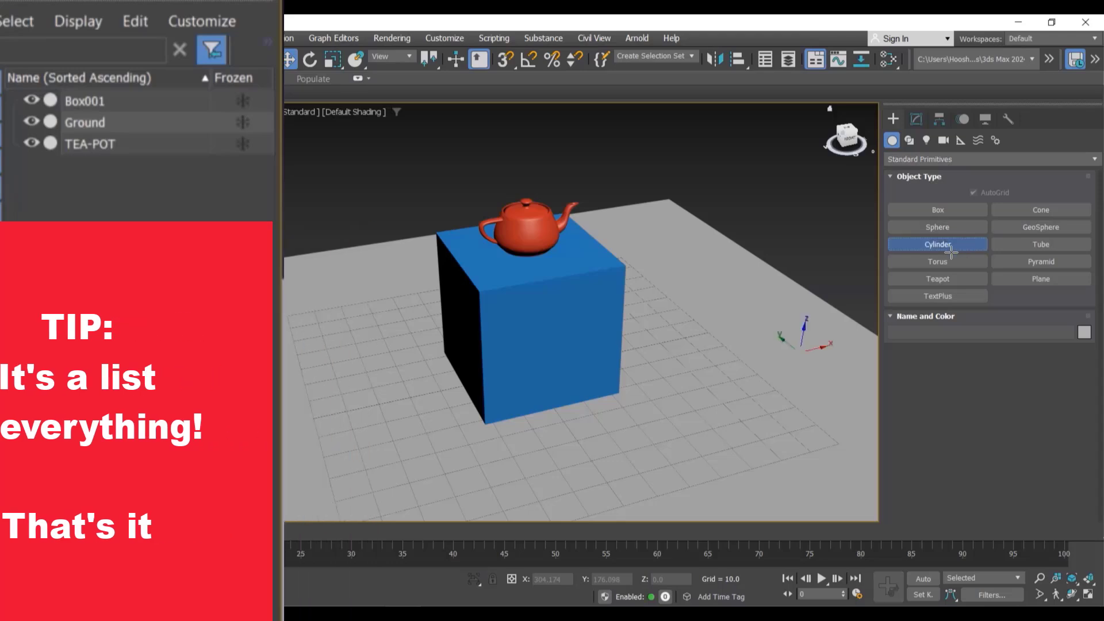
pyautogui.moveTo(711, 320); pyautogui.dragTo(754, 325)
pyautogui.click(760, 194)
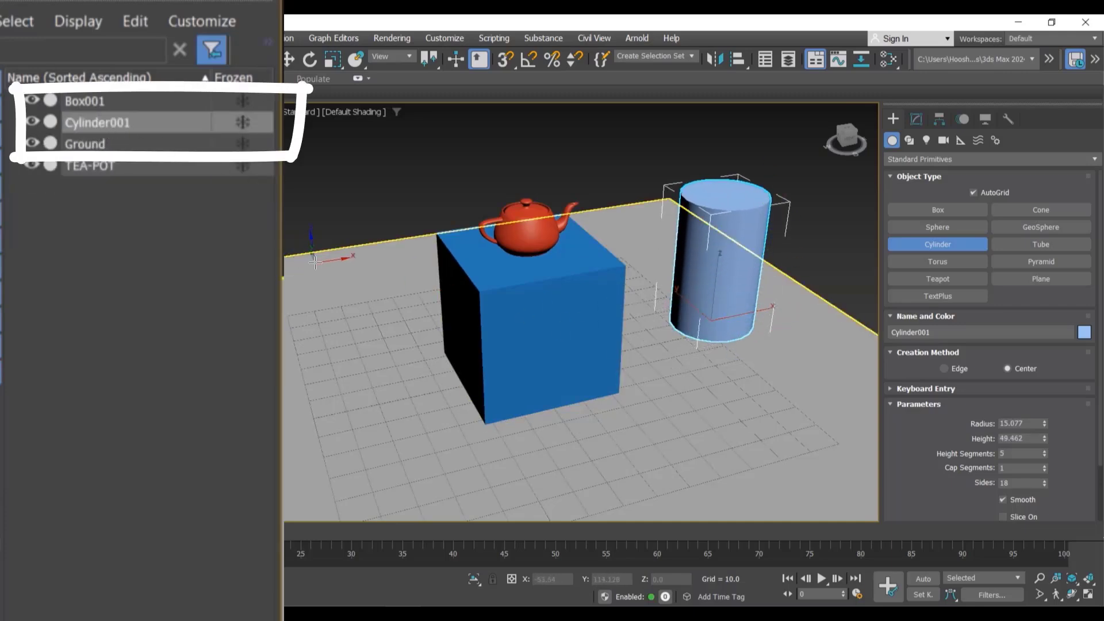
pyautogui.press('w')
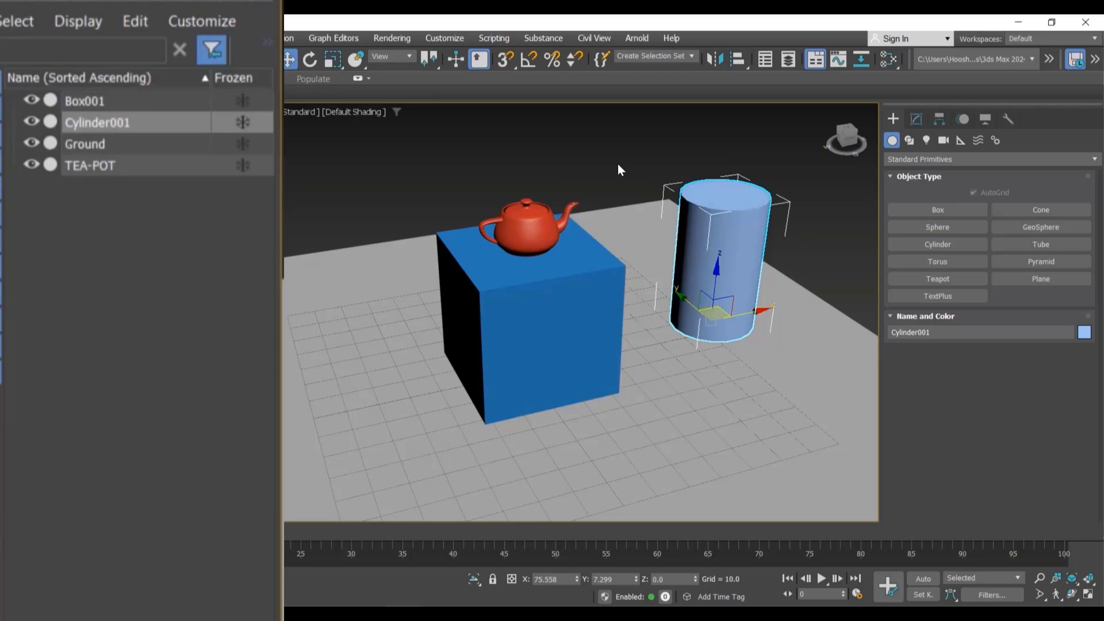
pyautogui.click(545, 161)
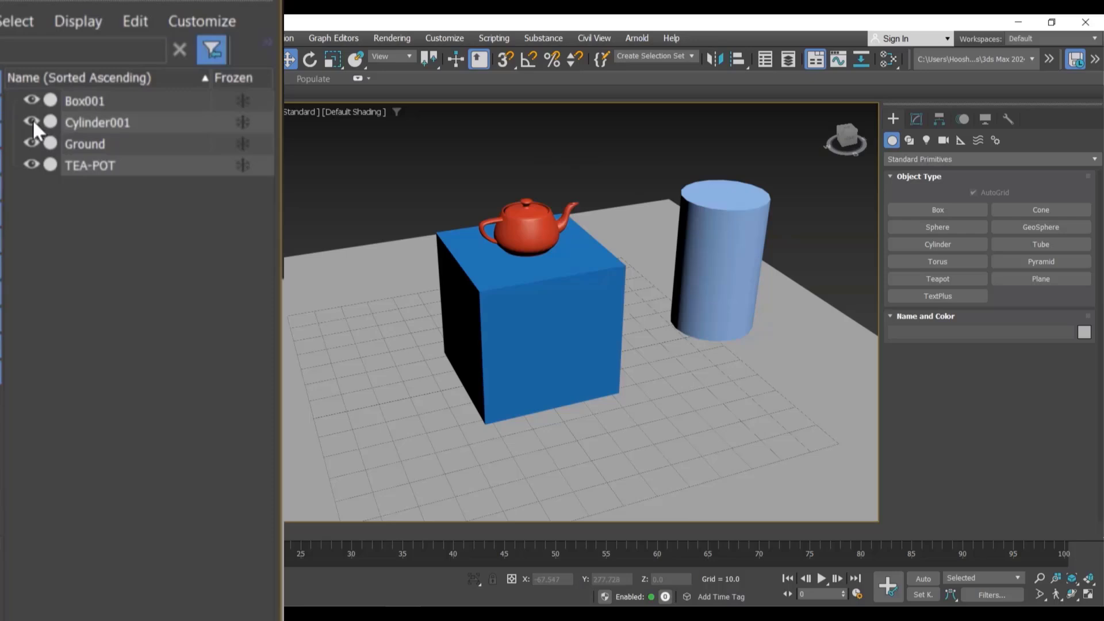
# Step: Select the teapot and toggle its visibility off and on twice in the scene list
pyautogui.click(532, 227)
pyautogui.press('z')
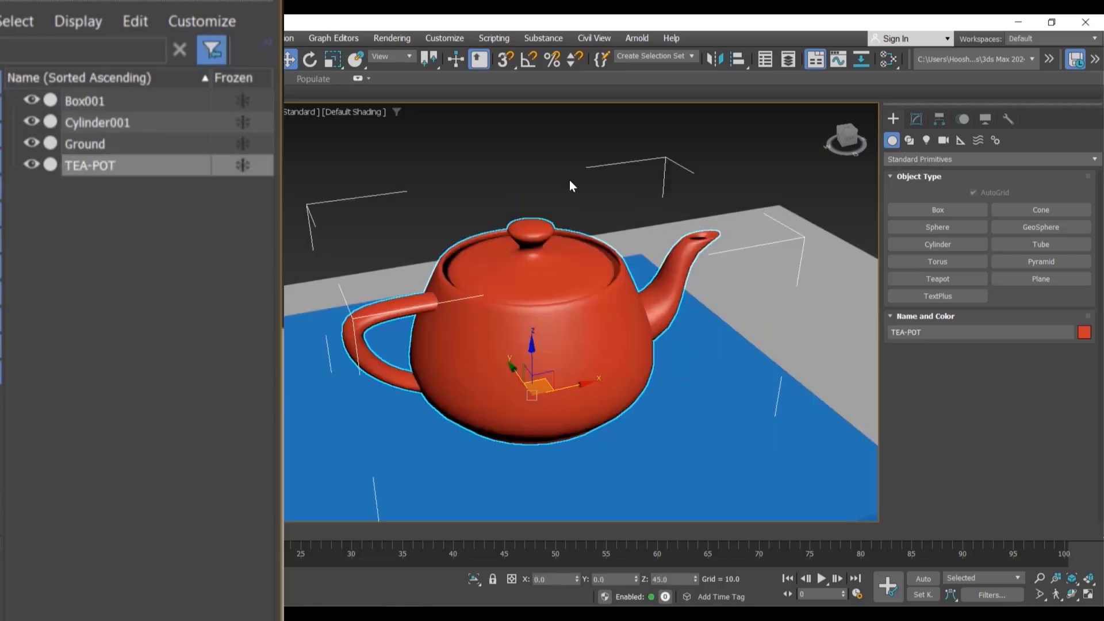
pyautogui.click(31, 165)
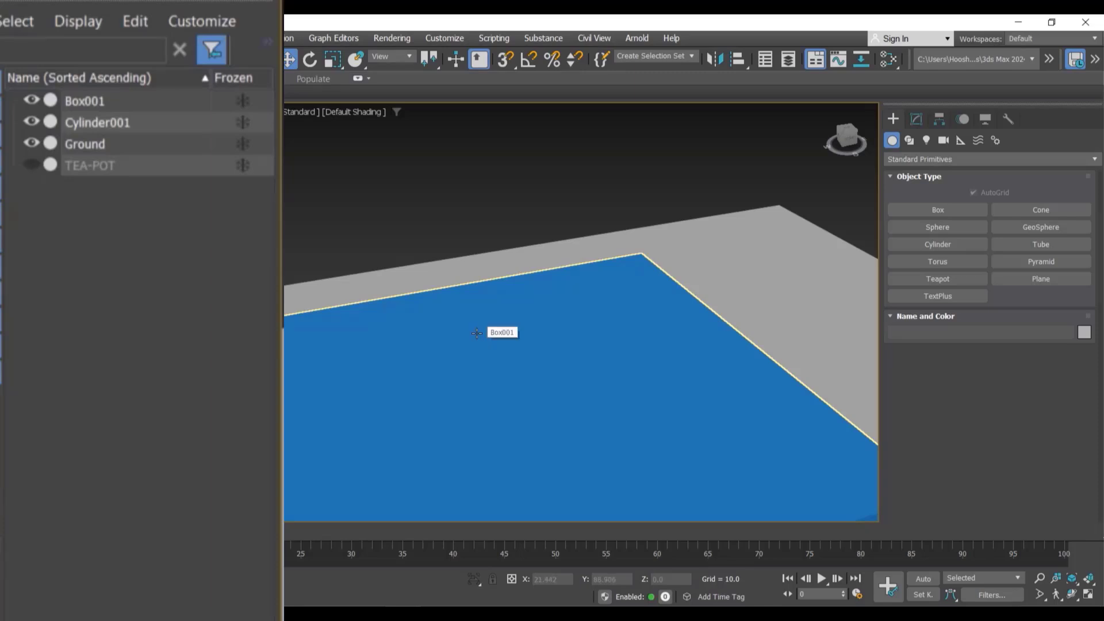
pyautogui.click(31, 165)
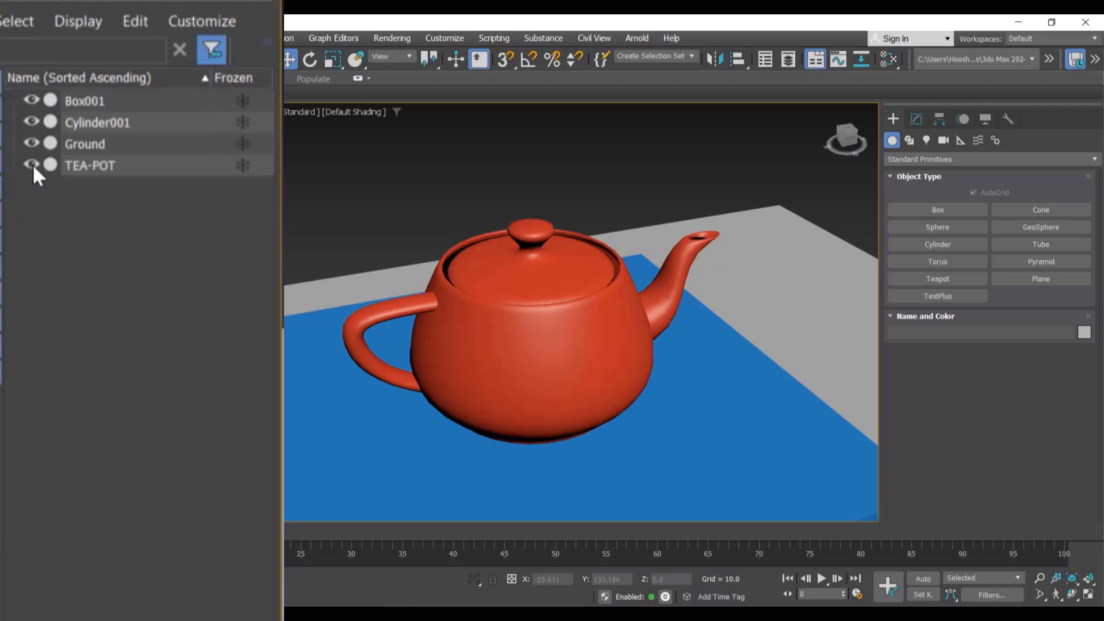
pyautogui.click(33, 164)
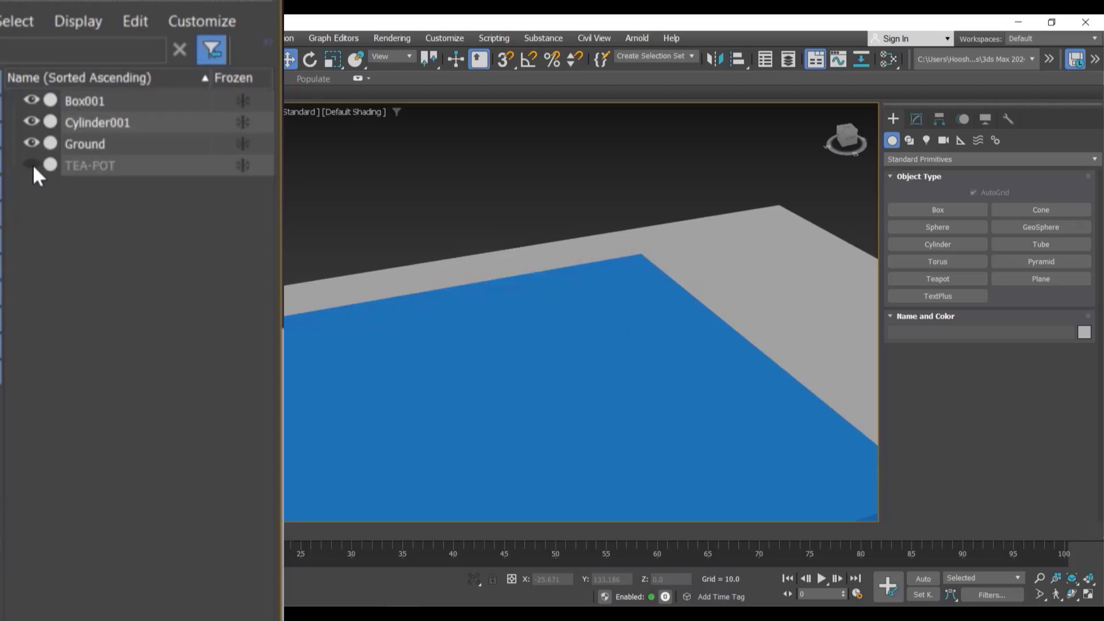
pyautogui.click(32, 164)
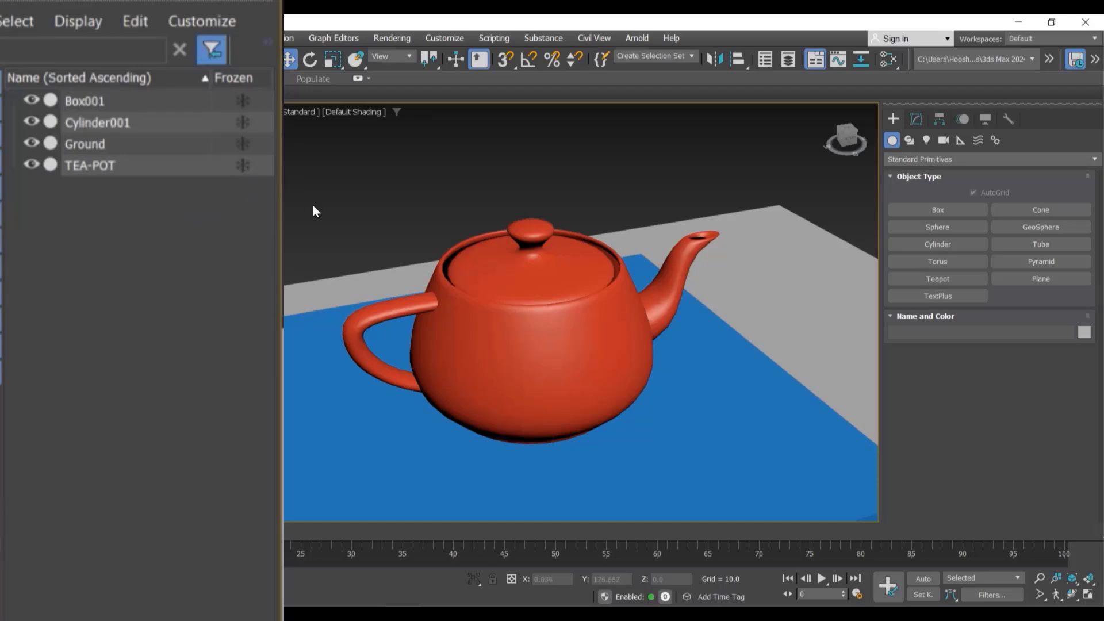
# Step: Freeze the teapot in the scene list and try selecting it in the viewport
pyautogui.click(243, 166)
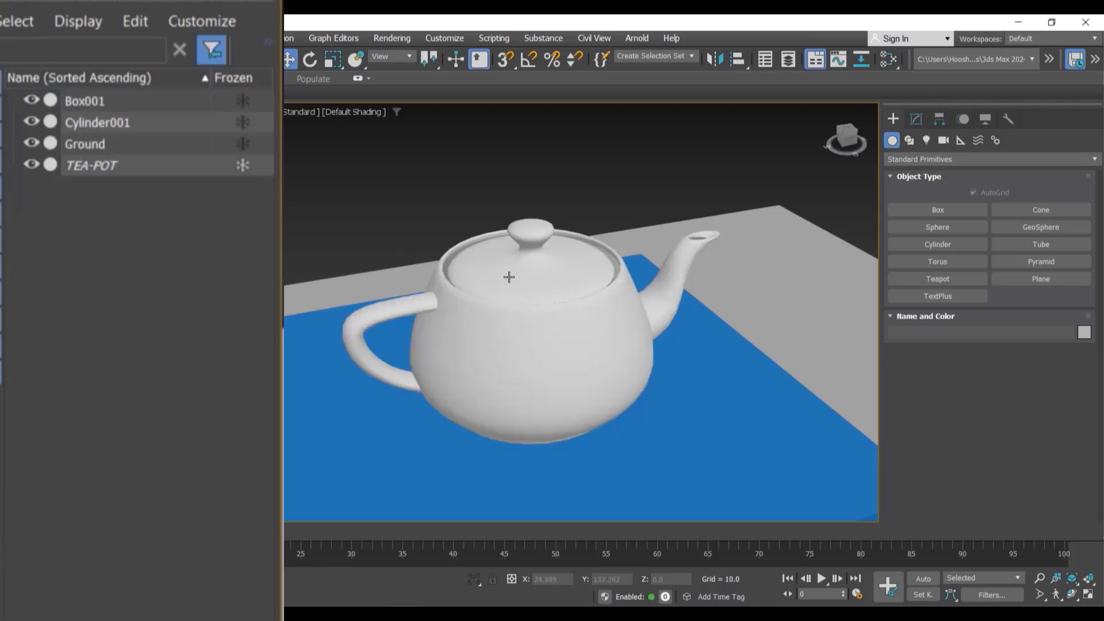
pyautogui.click(553, 336)
pyautogui.scroll(-3, 552, 336)
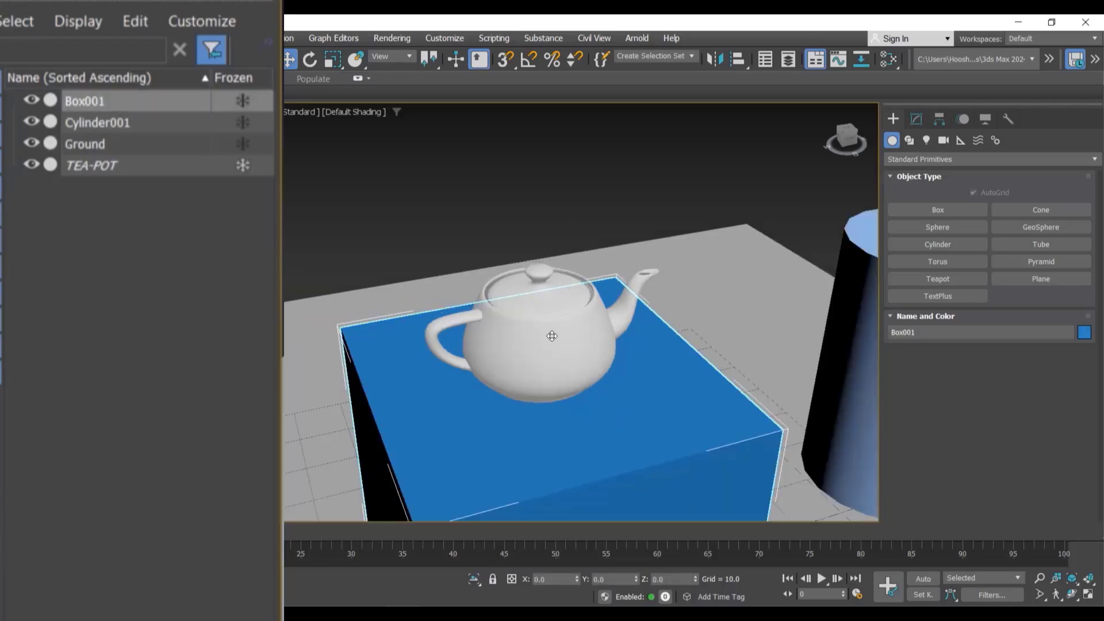
pyautogui.click(551, 336)
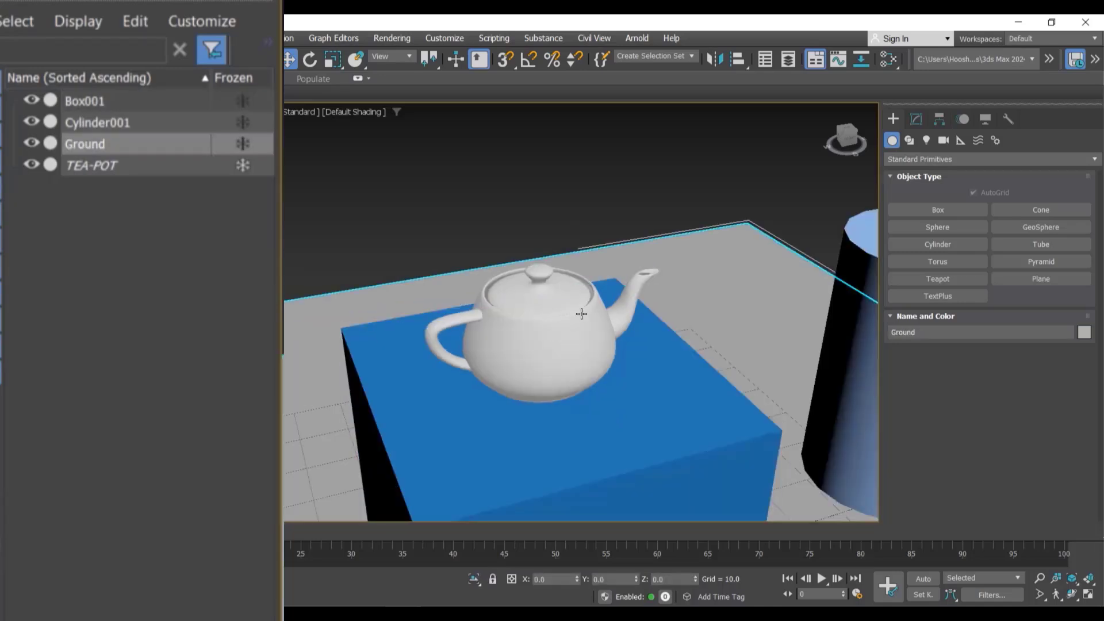
pyautogui.click(551, 330)
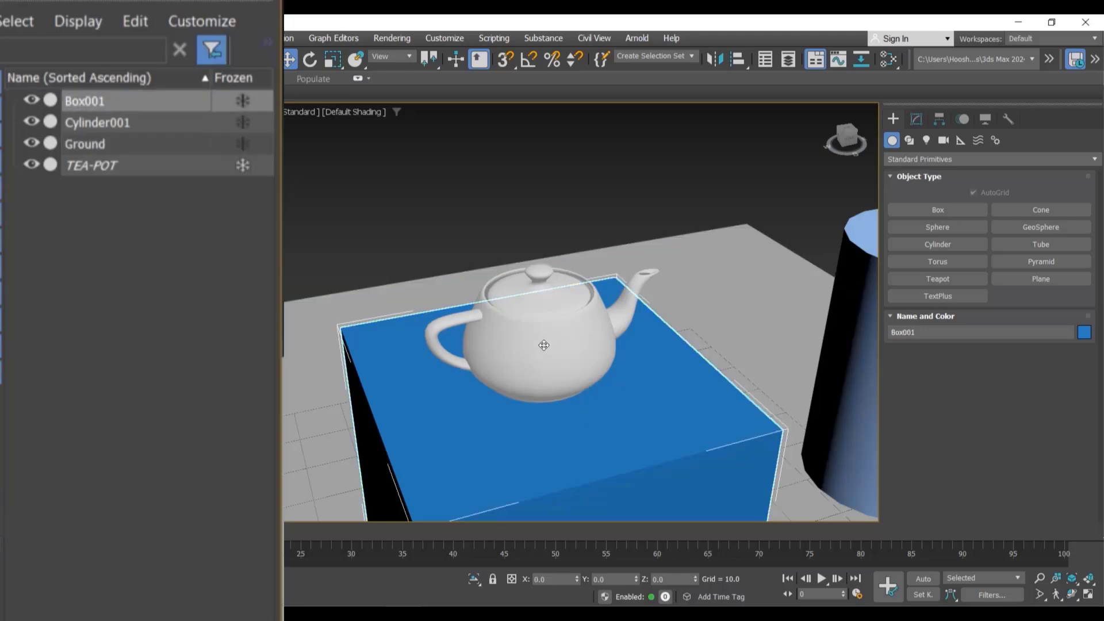
pyautogui.click(513, 189)
# Step: Unfreeze the teapot in the scene list
pyautogui.click(248, 166)
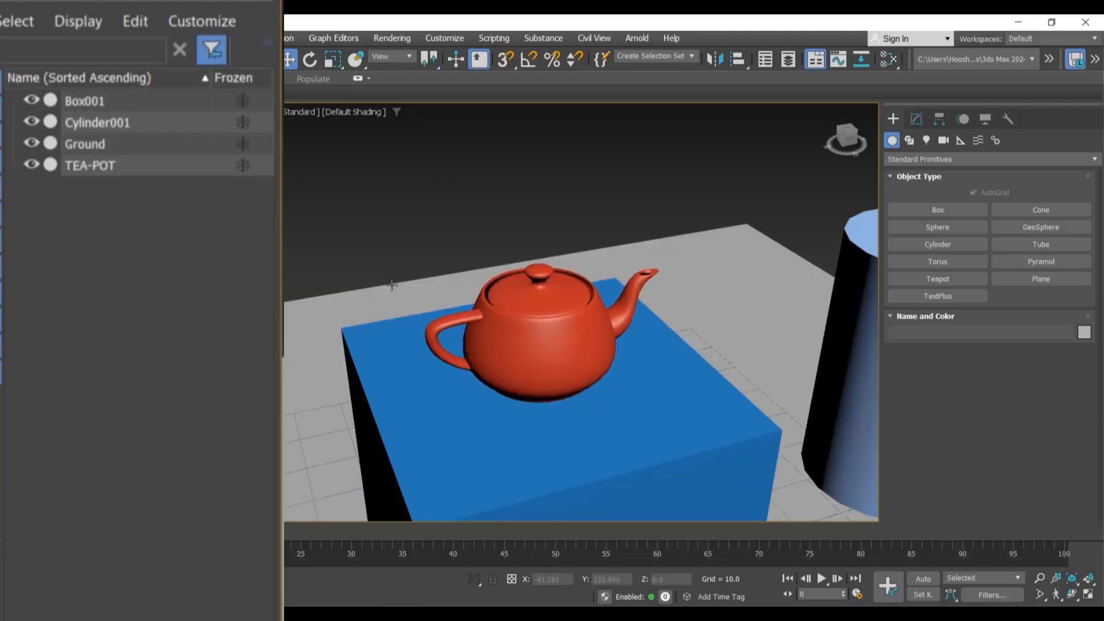
pyautogui.click(535, 350)
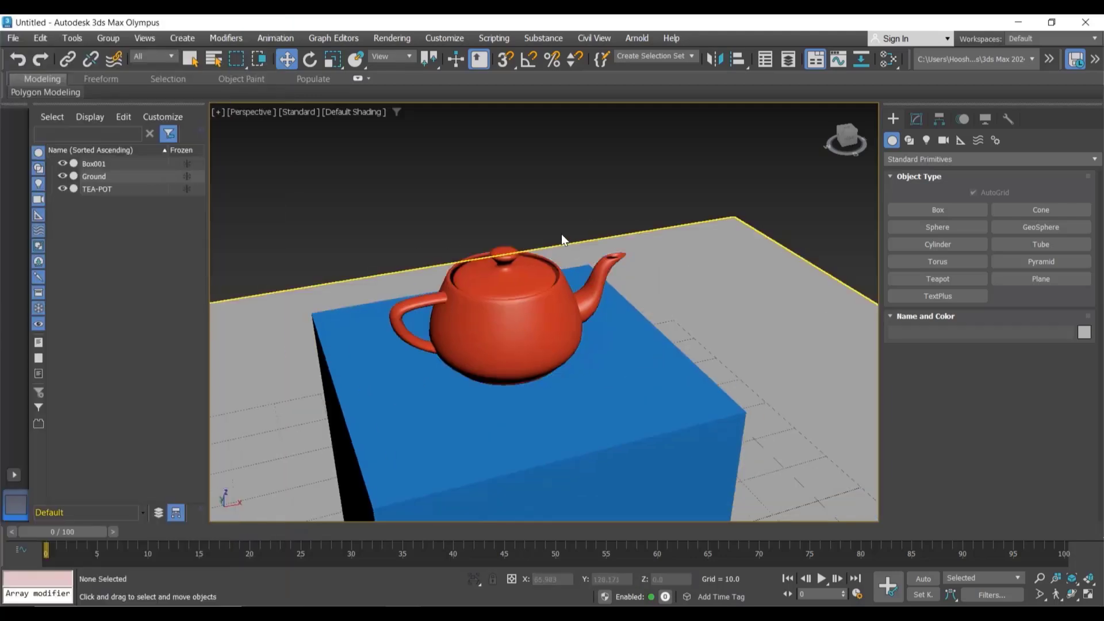
pyautogui.scroll(5, 561, 233)
pyautogui.moveTo(563, 164); pyautogui.dragTo(563, 186, button='middle')
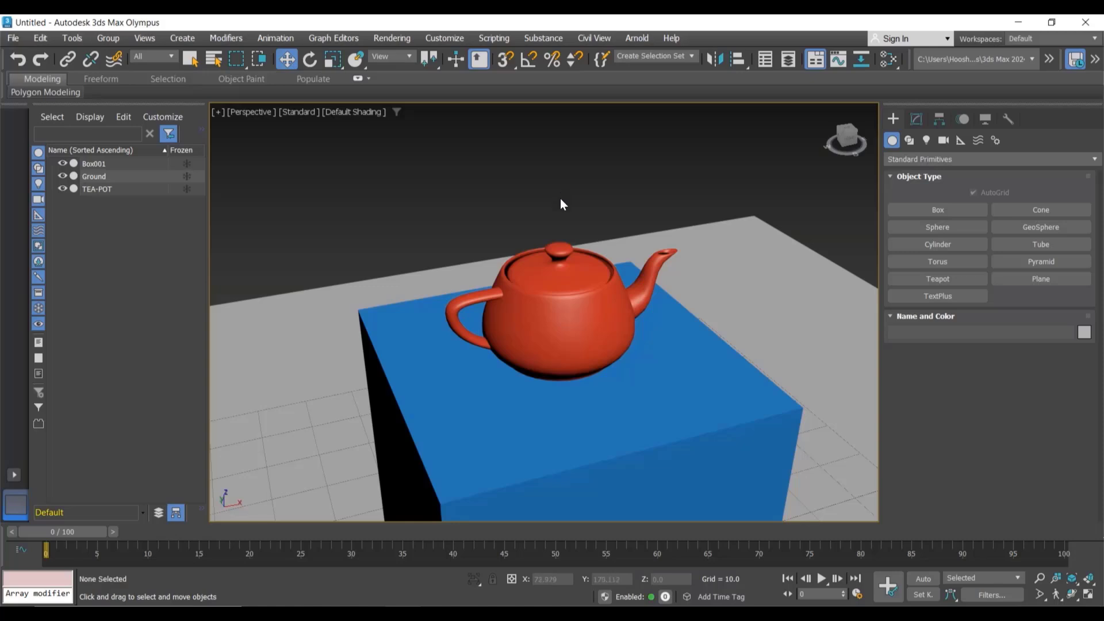
pyautogui.scroll(-4, 564, 209)
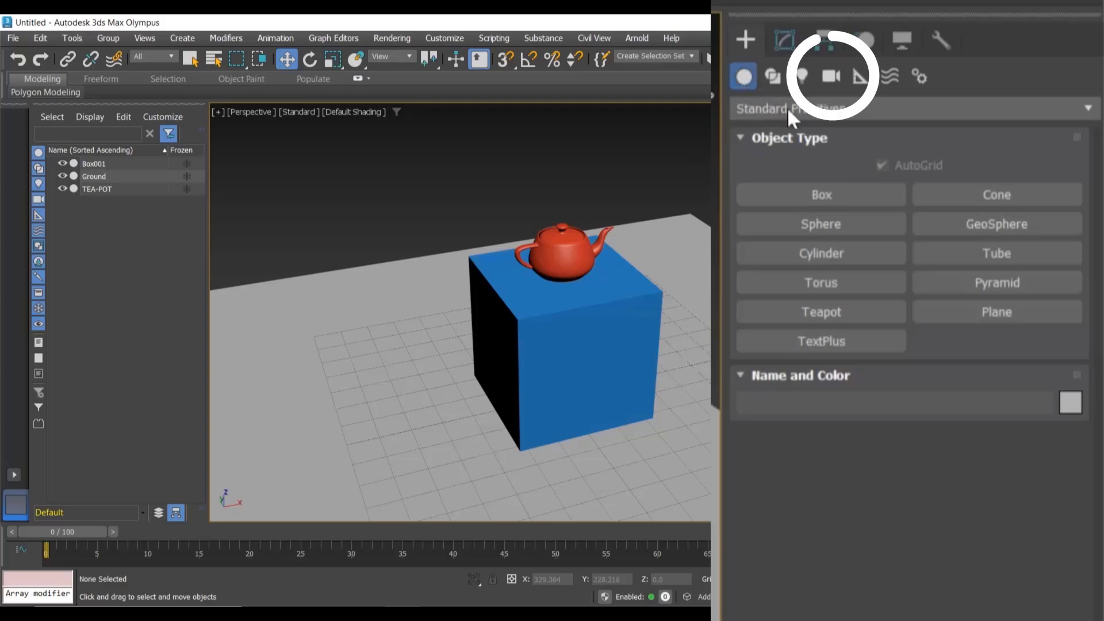
# Step: Create a free camera on the ground beside the box
pyautogui.click(832, 80)
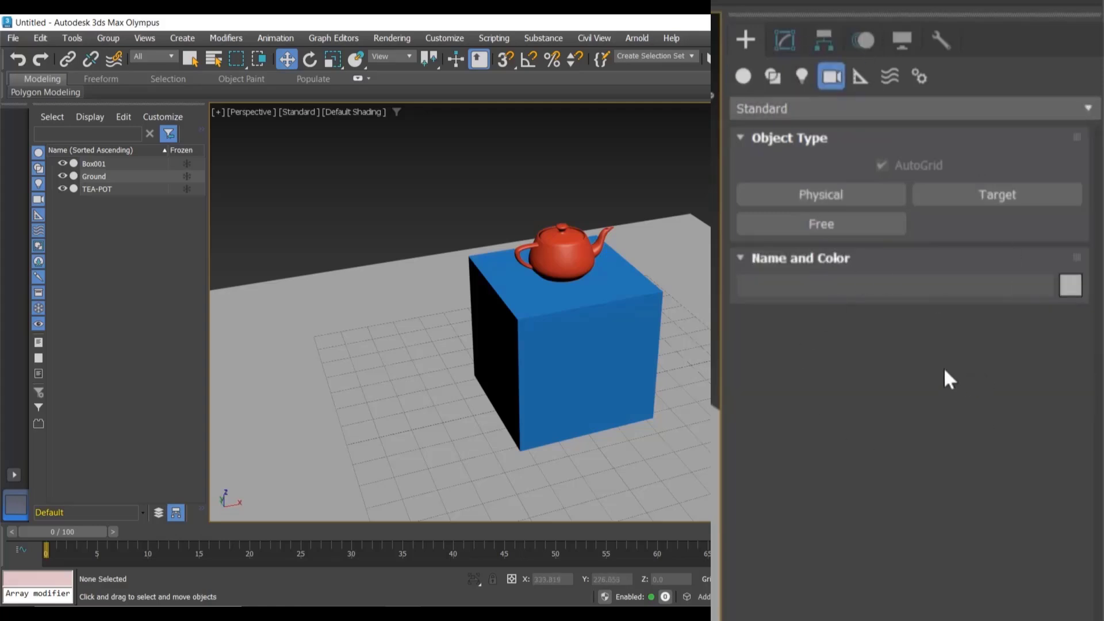
pyautogui.click(821, 224)
pyautogui.scroll(-3, 684, 325)
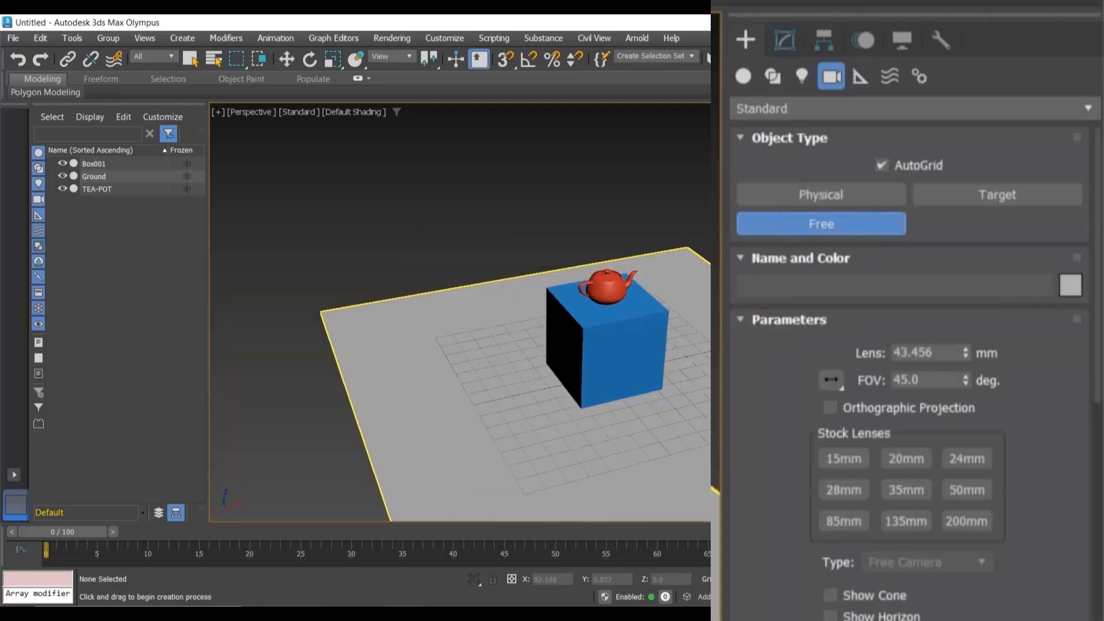
pyautogui.click(765, 355)
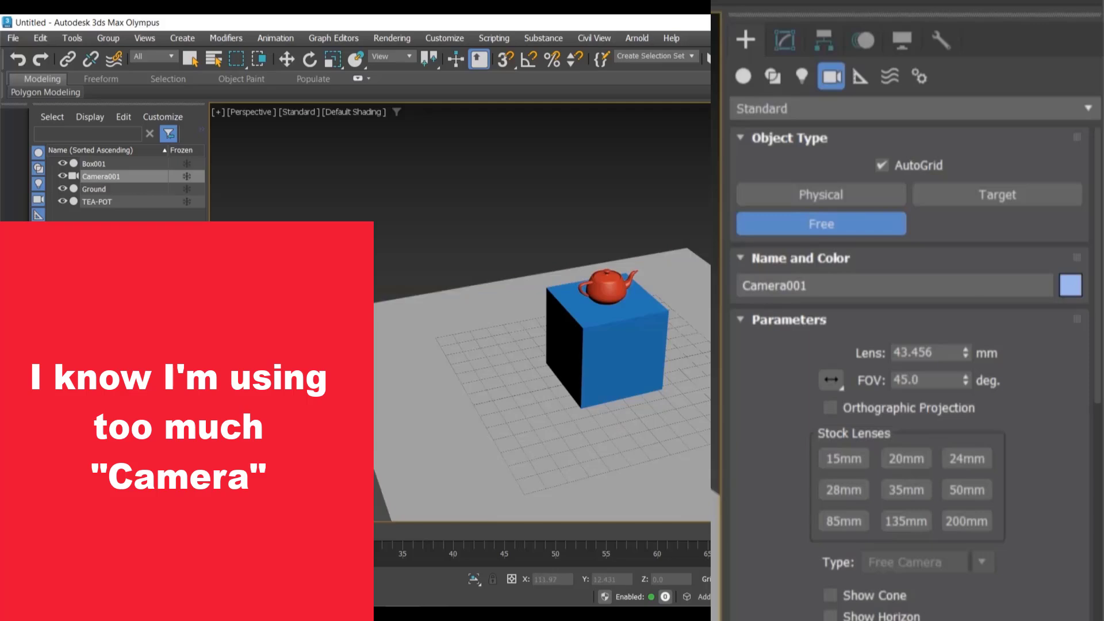
# Step: Raise the camera to about 90 units high and rotate it to aim at the box and teapot
pyautogui.press('e')
pyautogui.press('w')
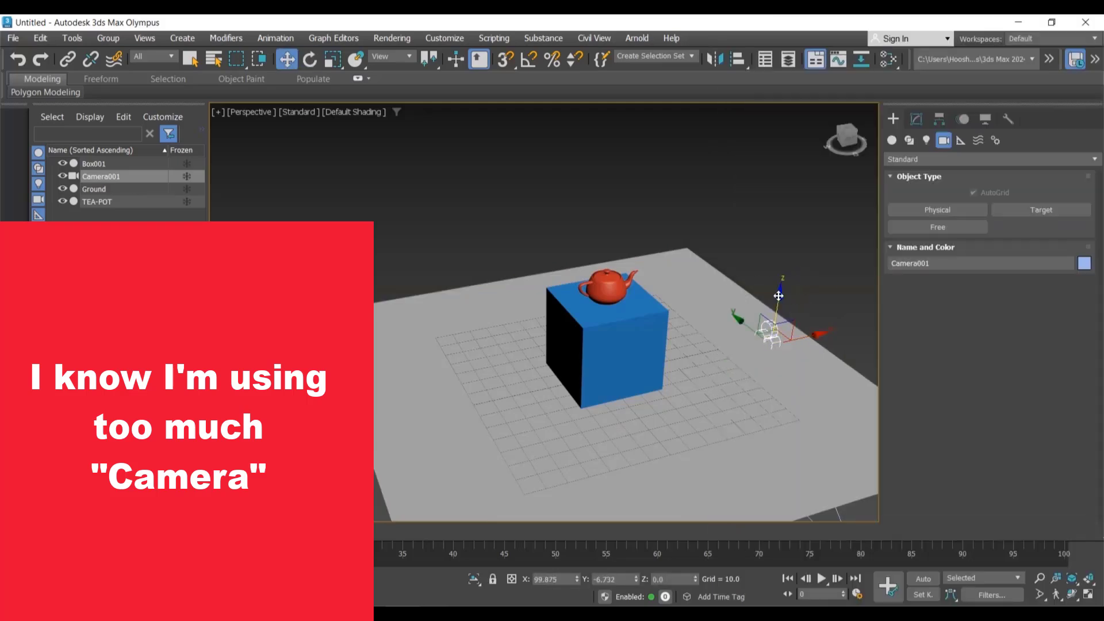
pyautogui.moveTo(778, 295); pyautogui.dragTo(907, 257)
pyautogui.press('e')
pyautogui.moveTo(760, 232); pyautogui.dragTo(767, 205)
pyautogui.moveTo(610, 191); pyautogui.dragTo(579, 186, button='middle')
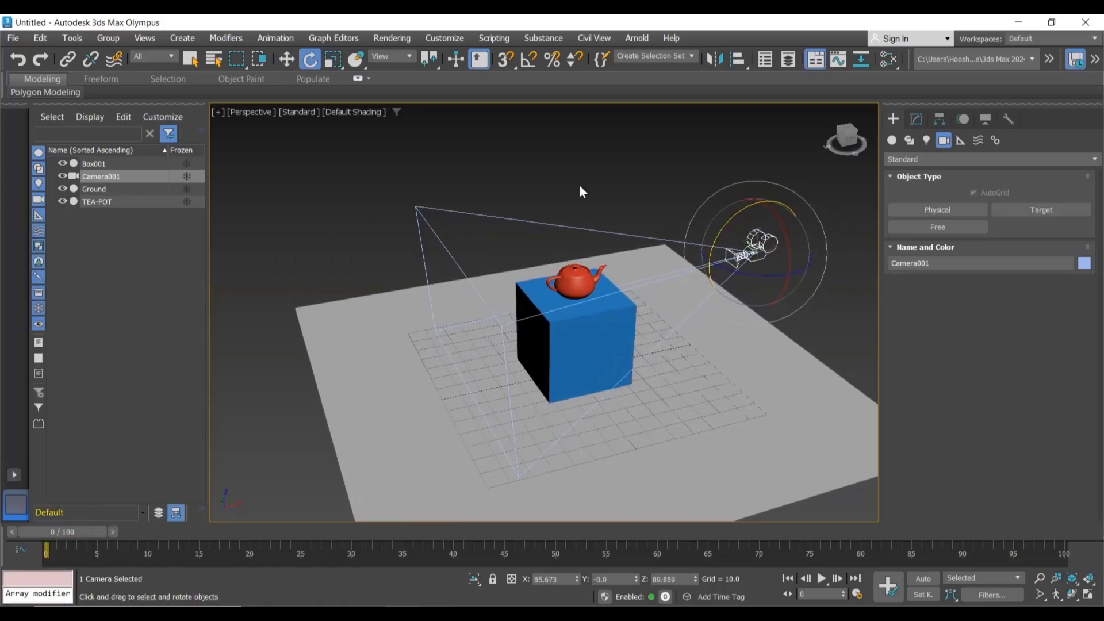
# Step: Lower the free camera to about 63 units high and pan it through the camera view to frame the teapot
pyautogui.press('w')
pyautogui.moveTo(763, 202); pyautogui.dragTo(763, 185)
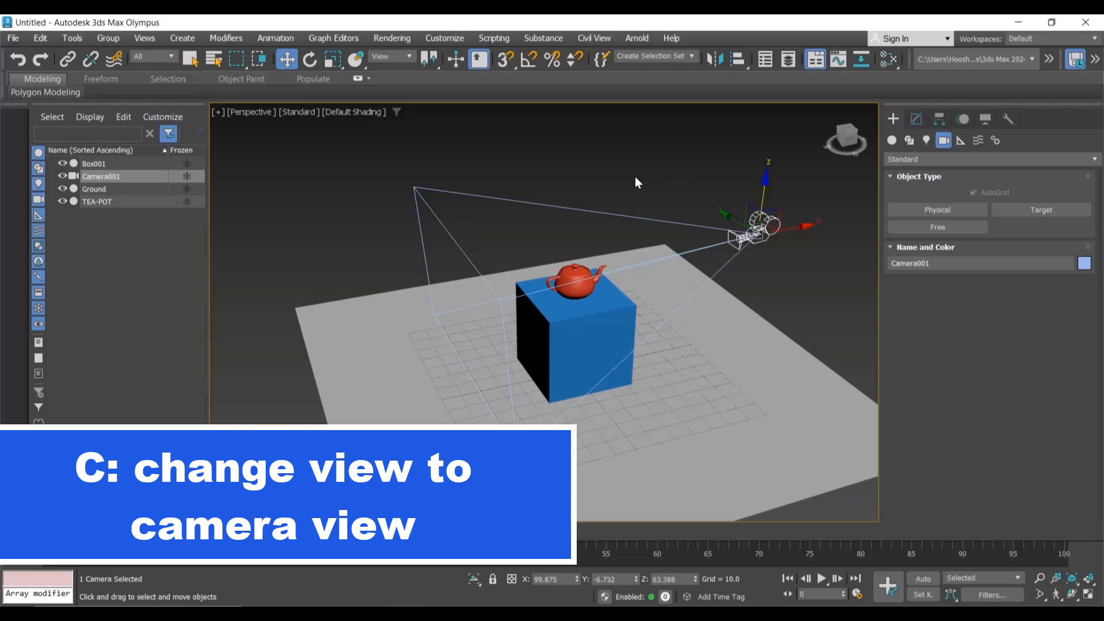
pyautogui.press('c')
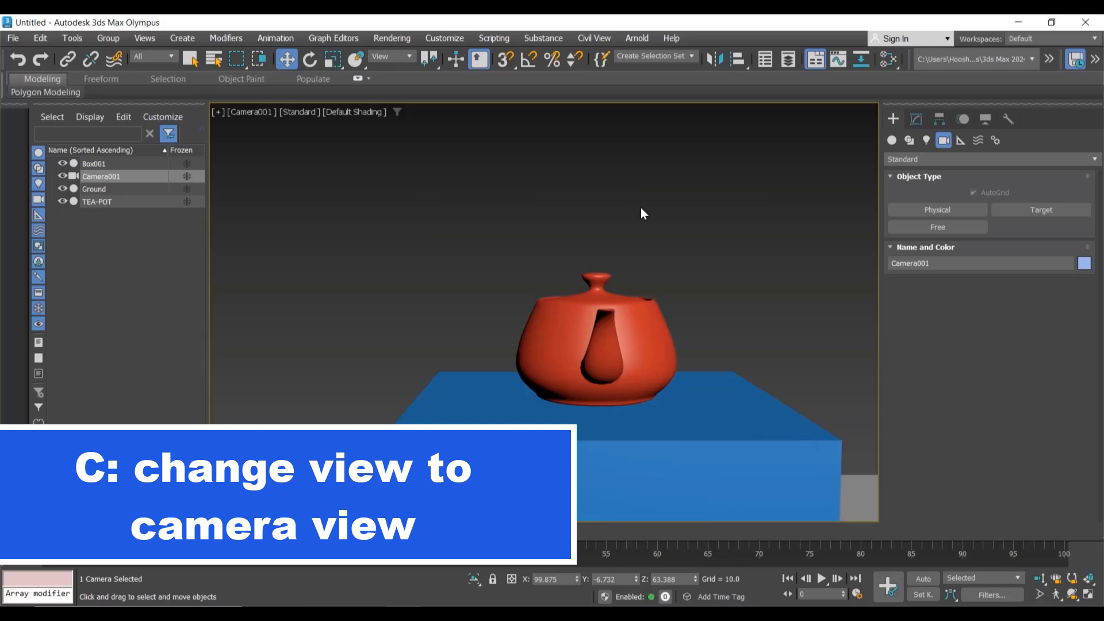
pyautogui.moveTo(640, 208); pyautogui.dragTo(576, 230, button='middle')
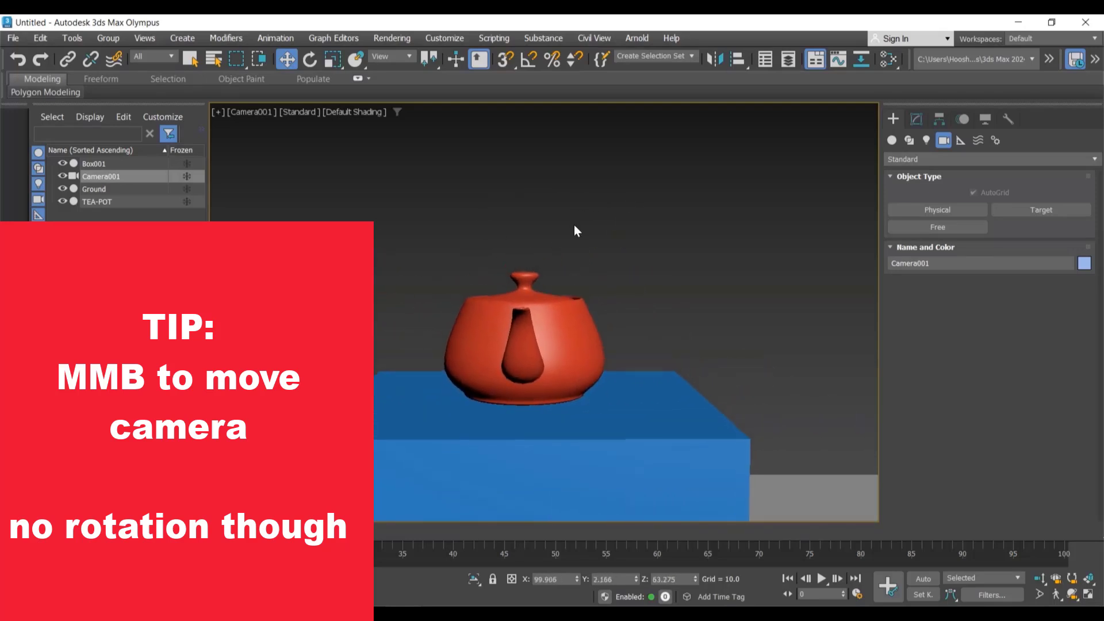
pyautogui.moveTo(472, 227); pyautogui.dragTo(489, 229, button='middle')
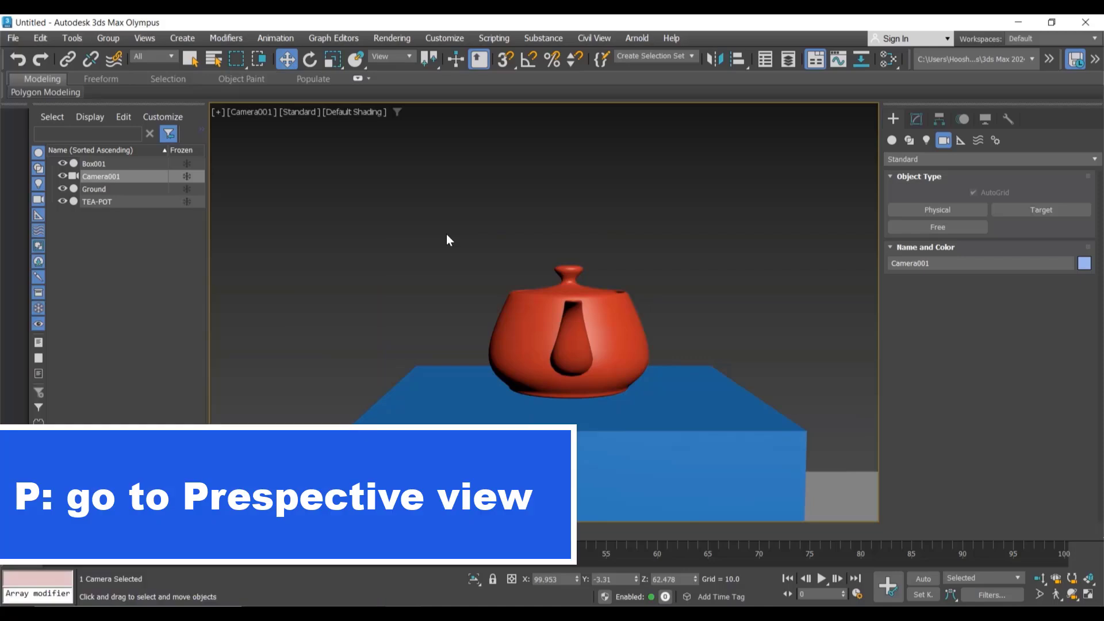
# Step: Show four viewports and set the left viewport to Camera001's view with default shading
pyautogui.press('p')
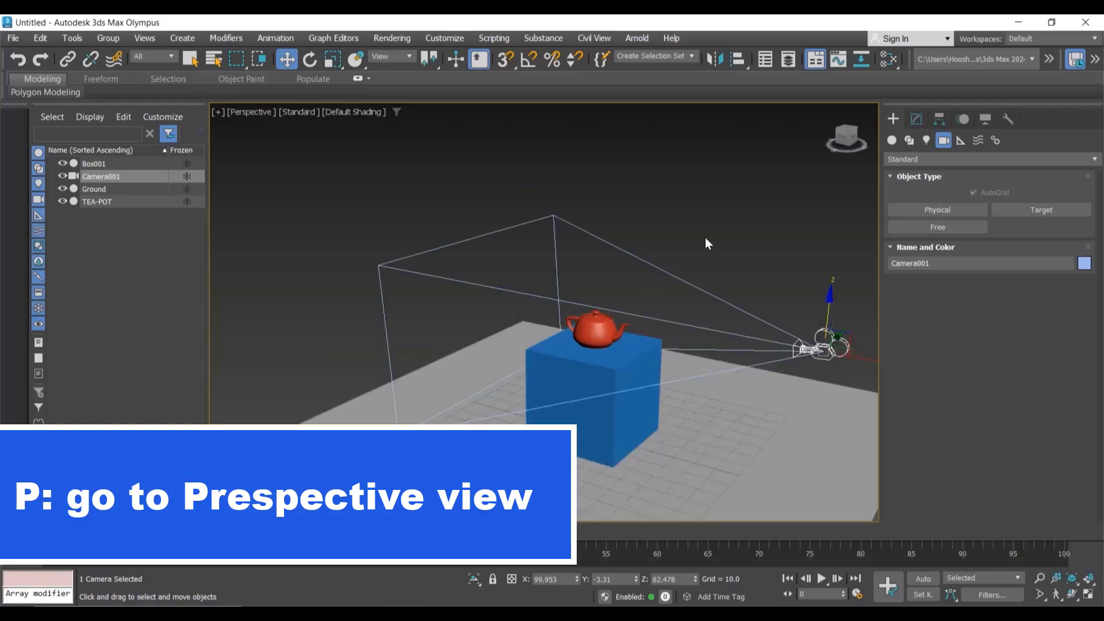
pyautogui.hotkey('alt', 'w')
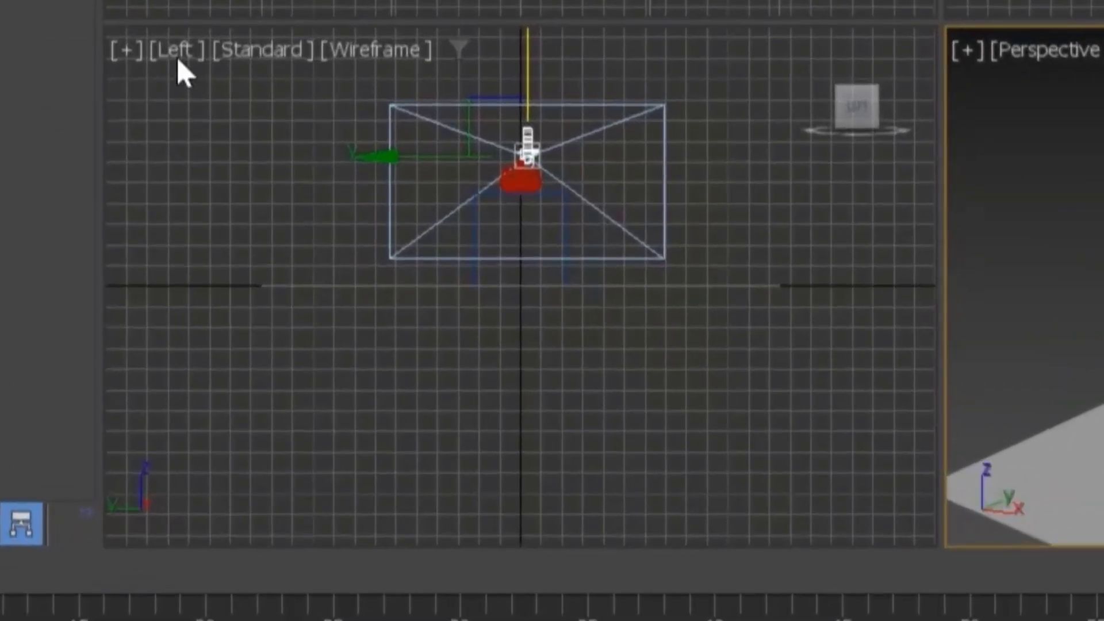
pyautogui.click(177, 58)
pyautogui.moveTo(195, 99)
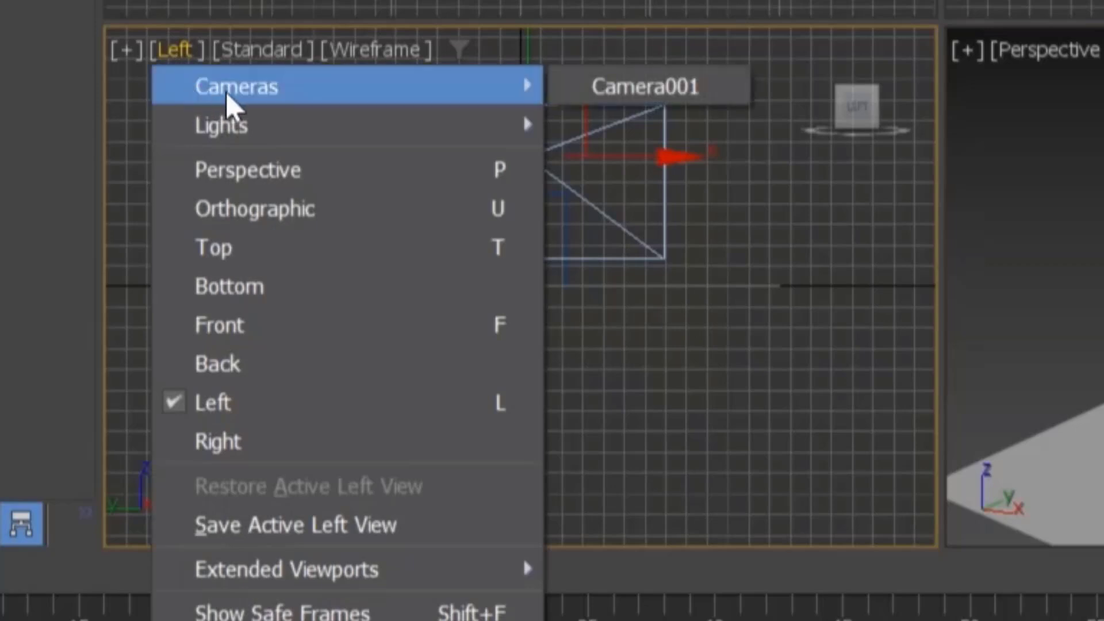
pyautogui.click(576, 92)
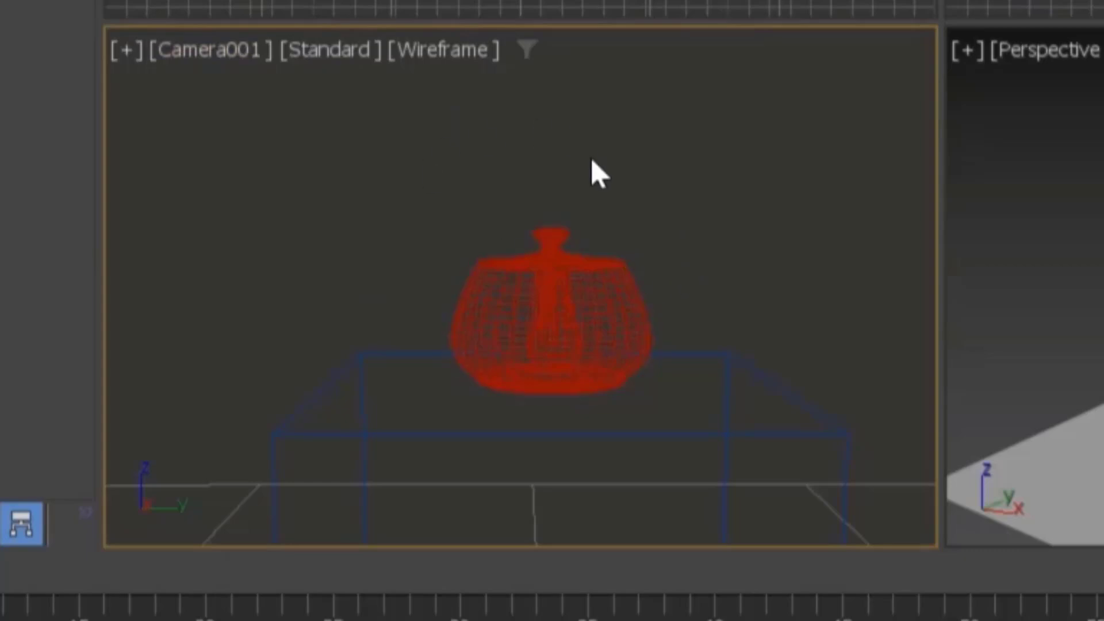
pyautogui.click(464, 46)
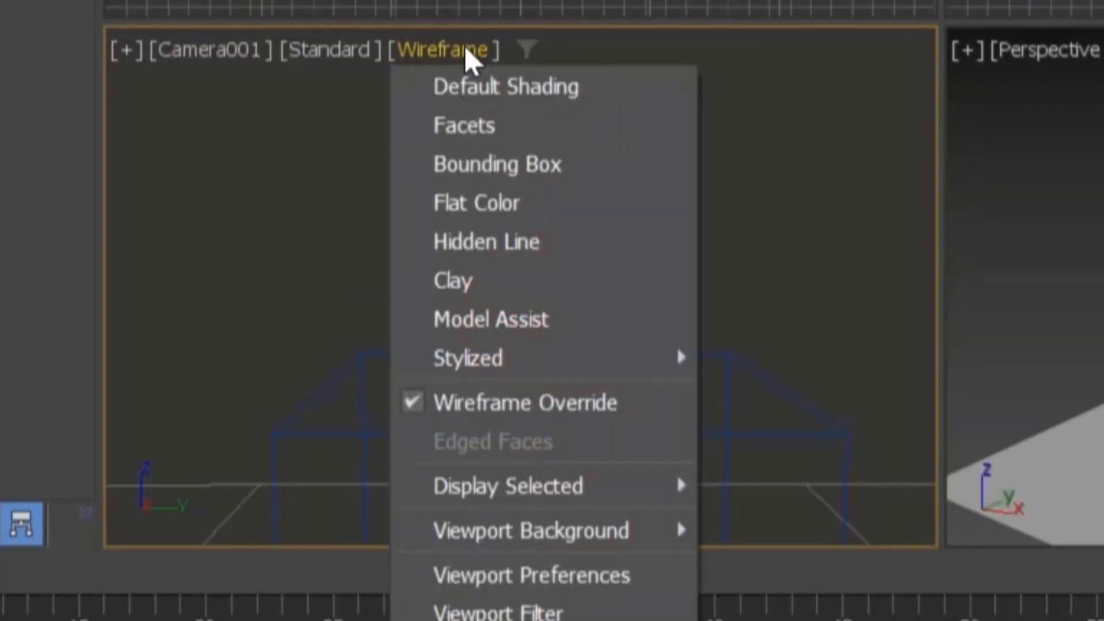
pyautogui.click(488, 86)
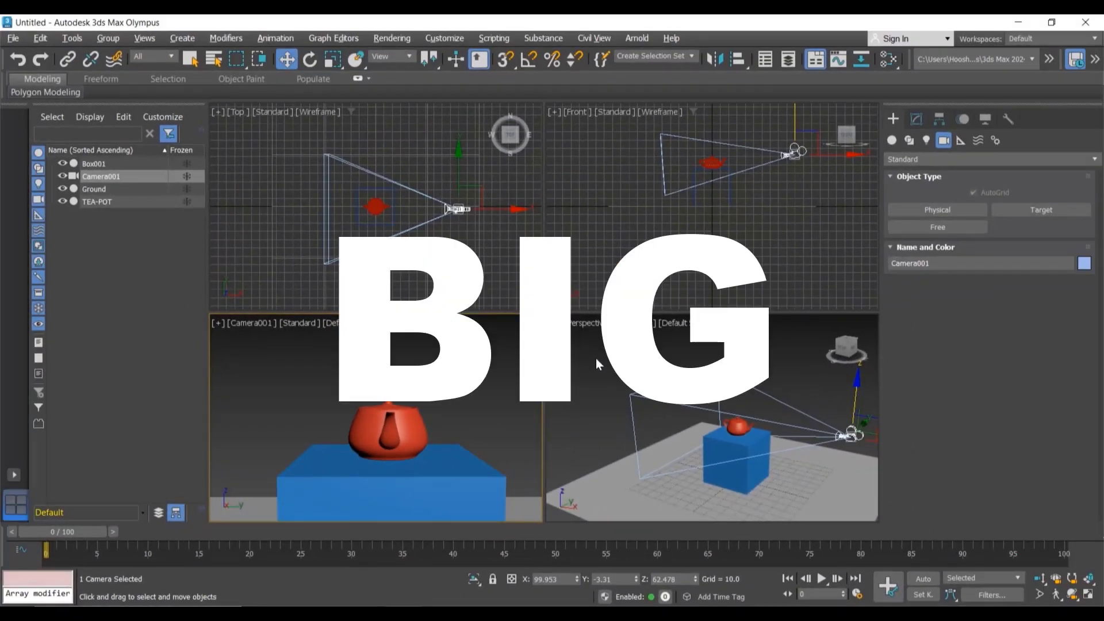
# Step: Switch the viewport layout to two side-by-side viewports
pyautogui.click(497, 367)
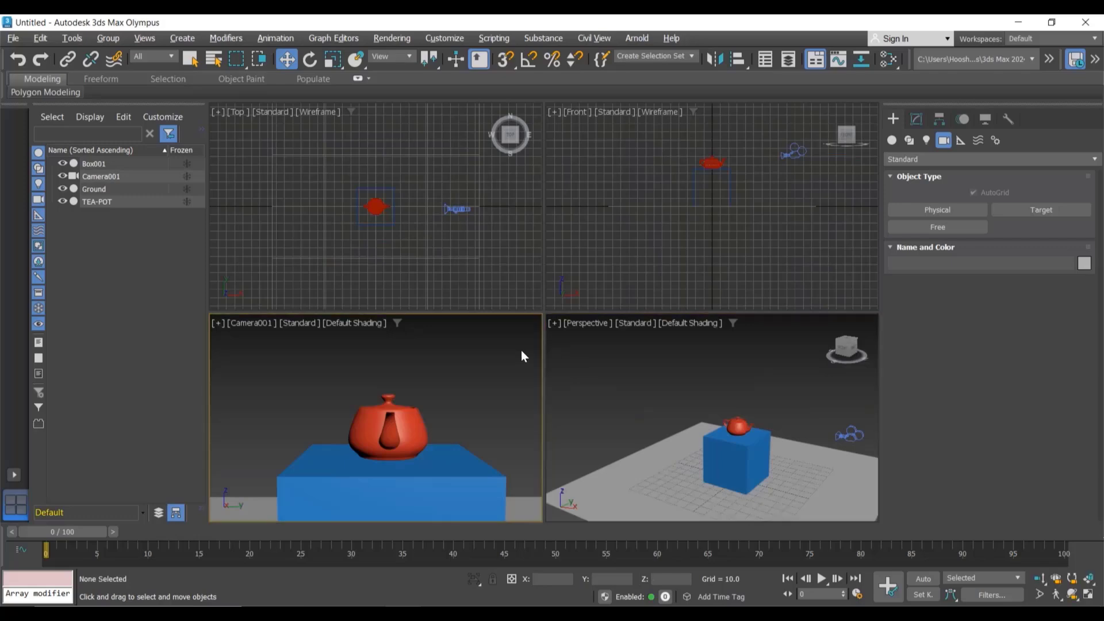
pyautogui.click(512, 267)
pyautogui.click(605, 254)
pyautogui.click(524, 256)
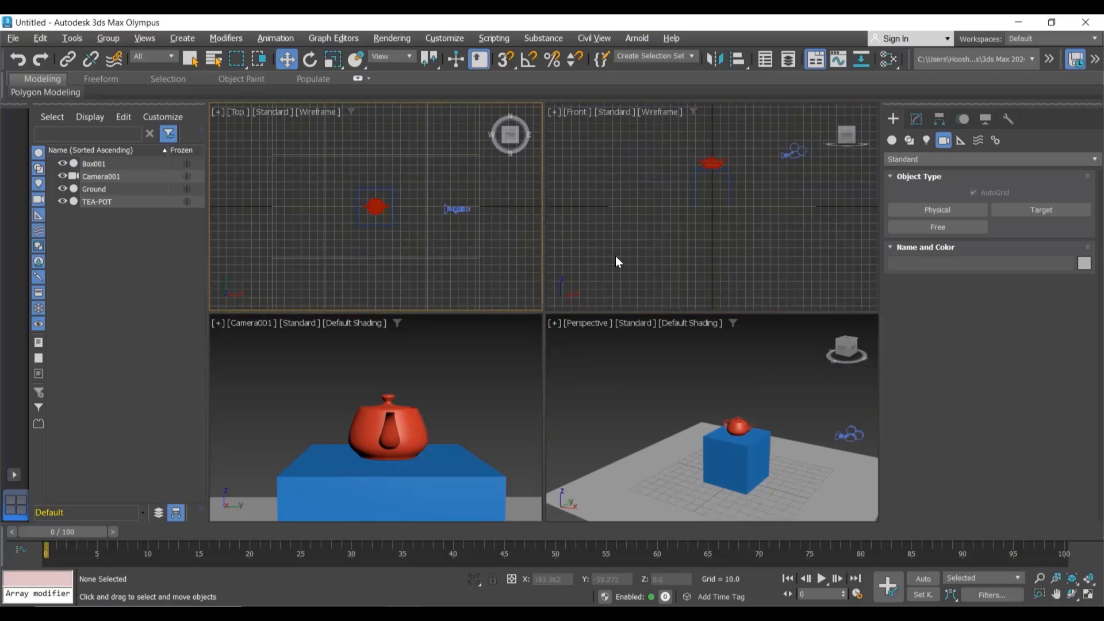
pyautogui.click(615, 256)
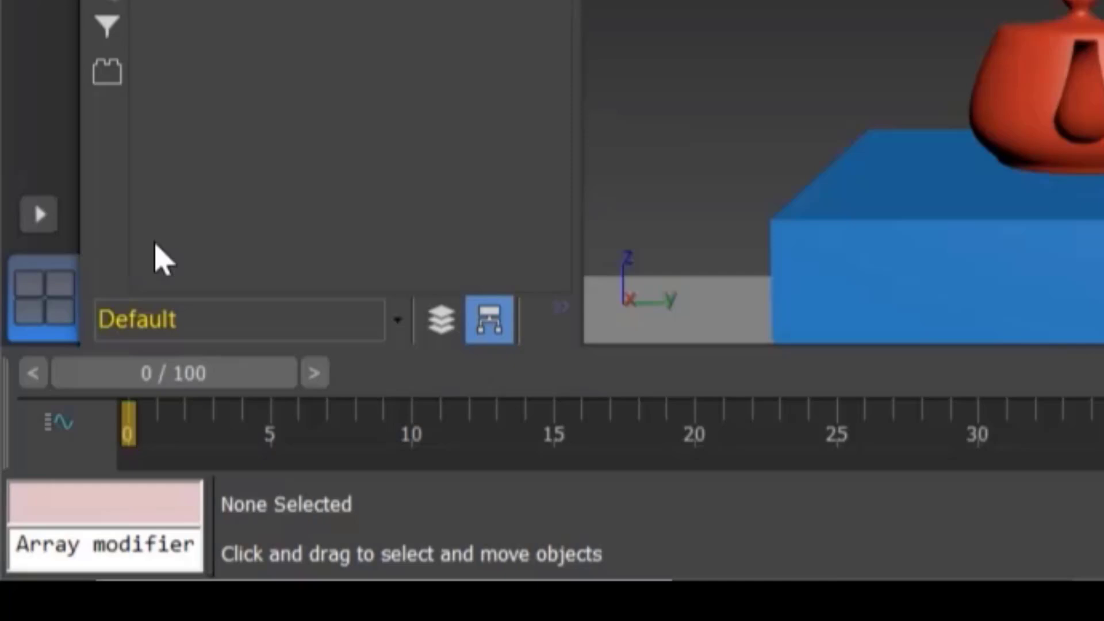
pyautogui.click(39, 214)
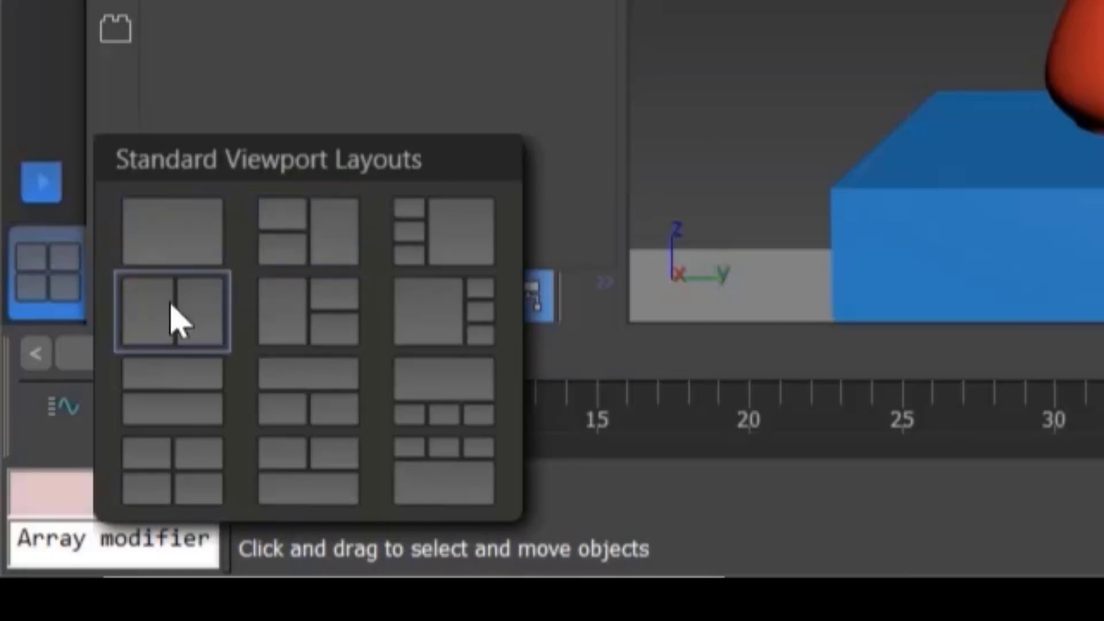
pyautogui.click(172, 337)
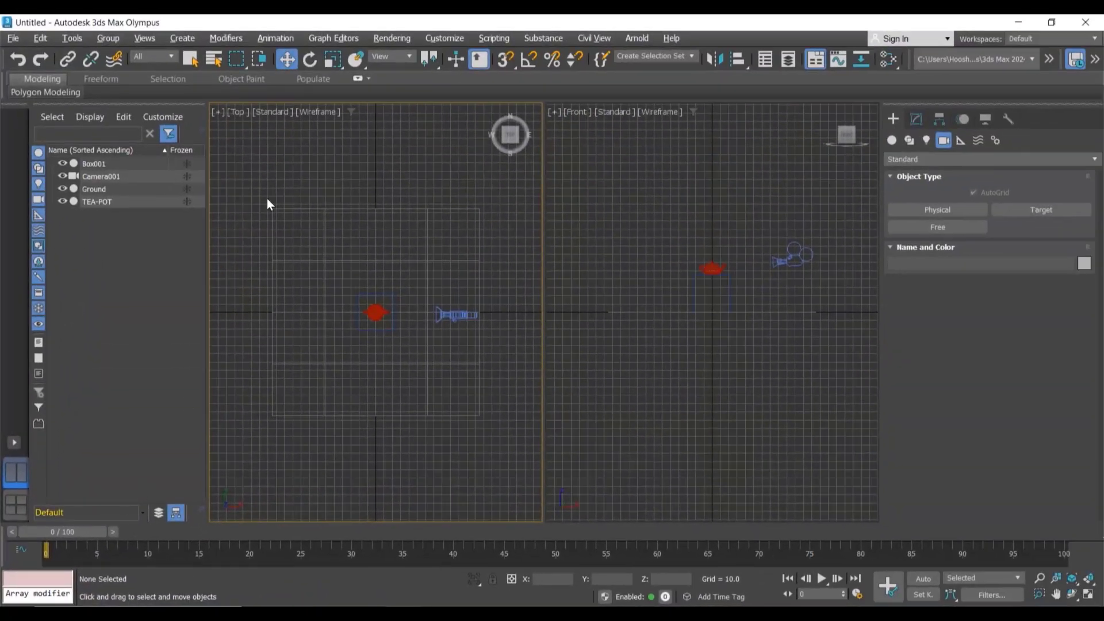
# Step: Set the left viewport to show Camera001's view with default shading
pyautogui.click(239, 112)
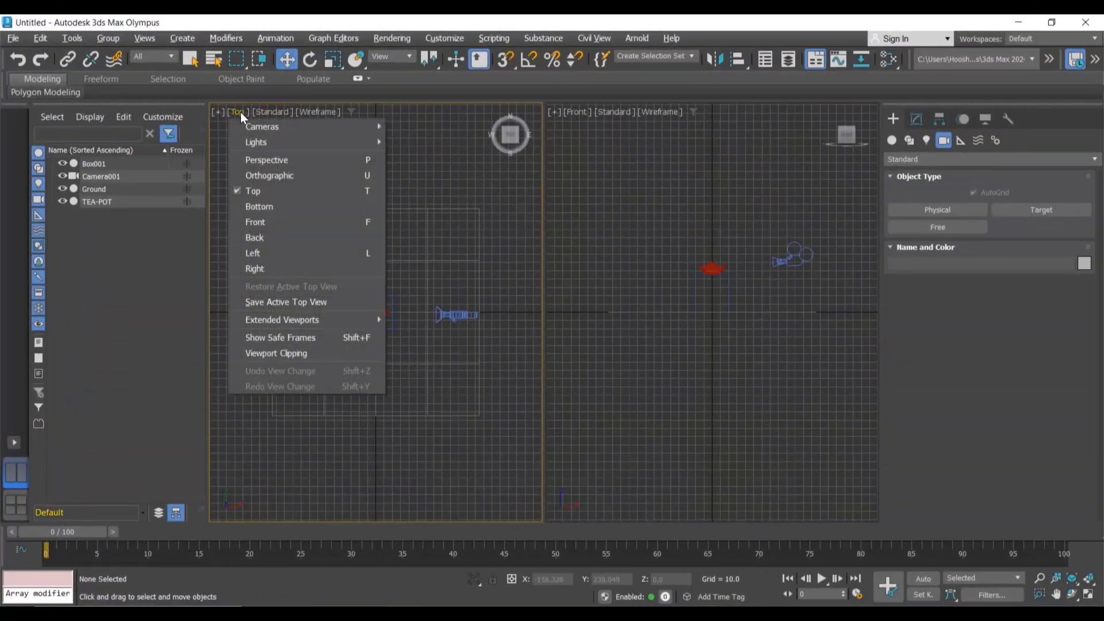
pyautogui.moveTo(247, 125)
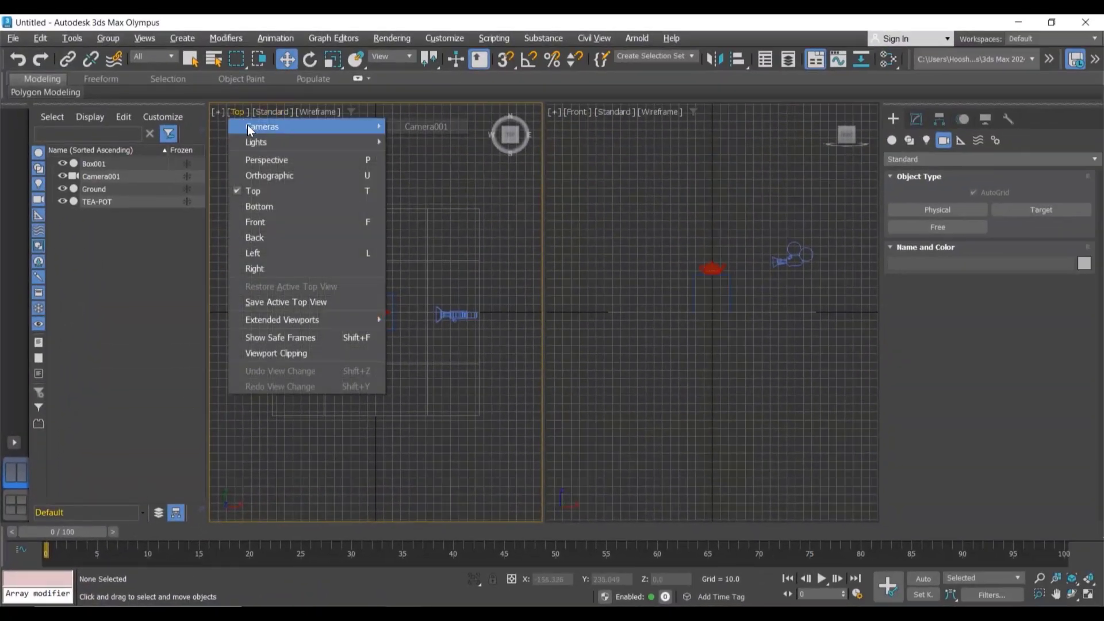
pyautogui.click(437, 173)
pyautogui.press('c')
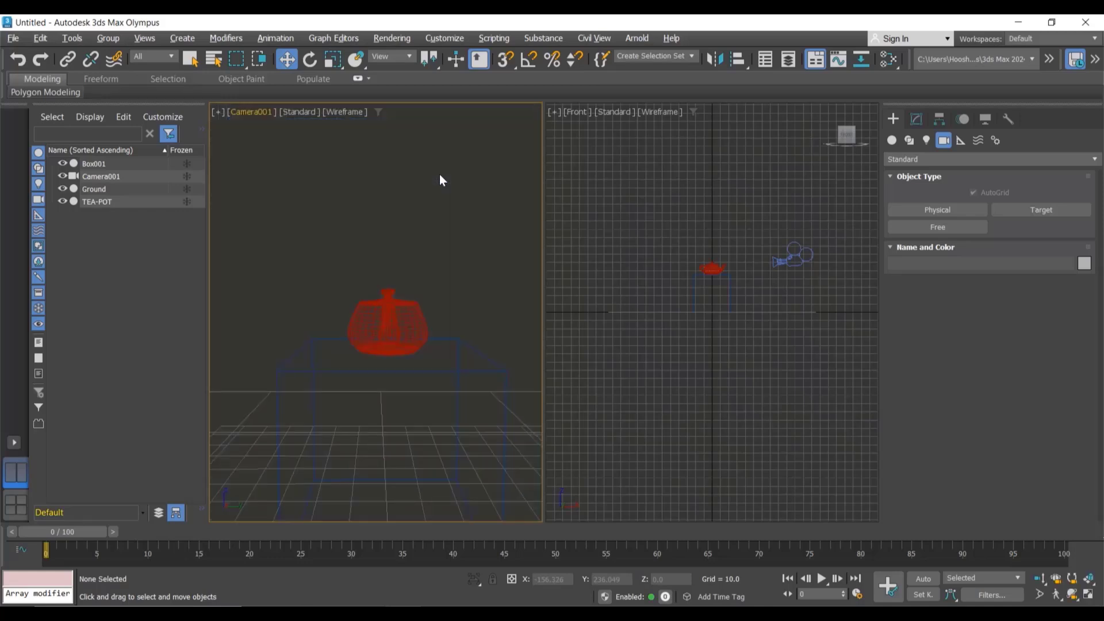
pyautogui.click(360, 116)
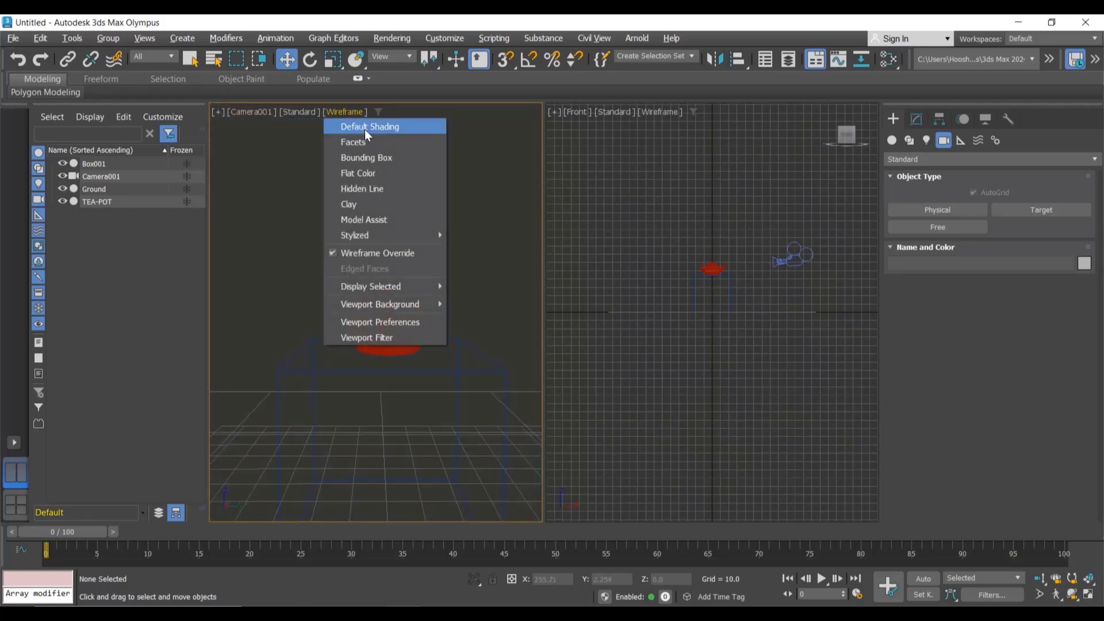
pyautogui.click(365, 129)
# Step: Set the right viewport to the perspective view
pyautogui.click(614, 212)
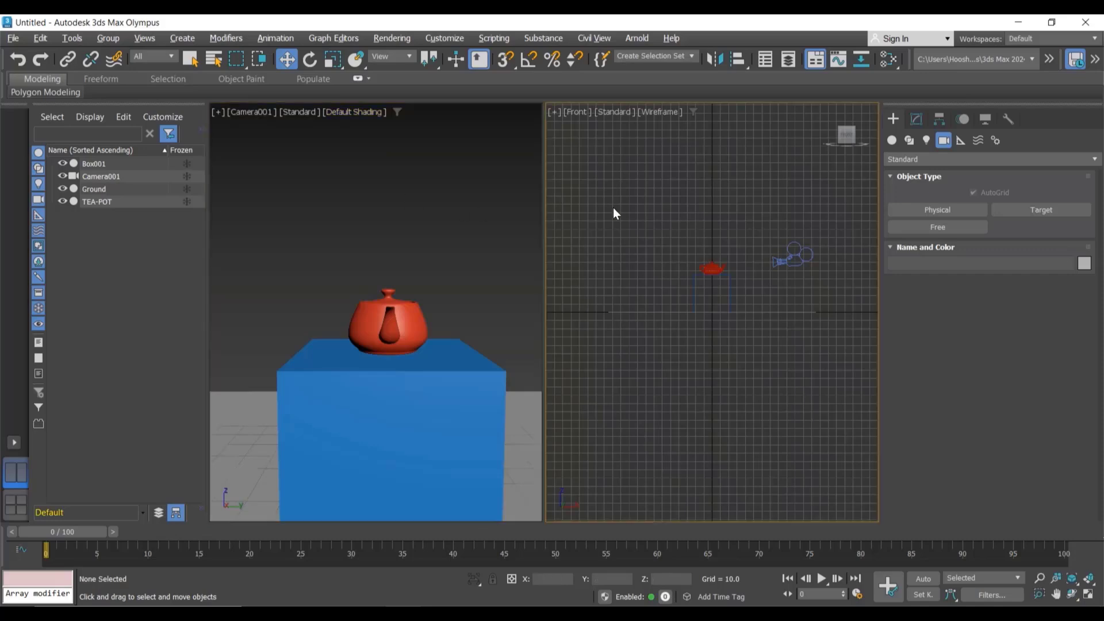
pyautogui.press('p')
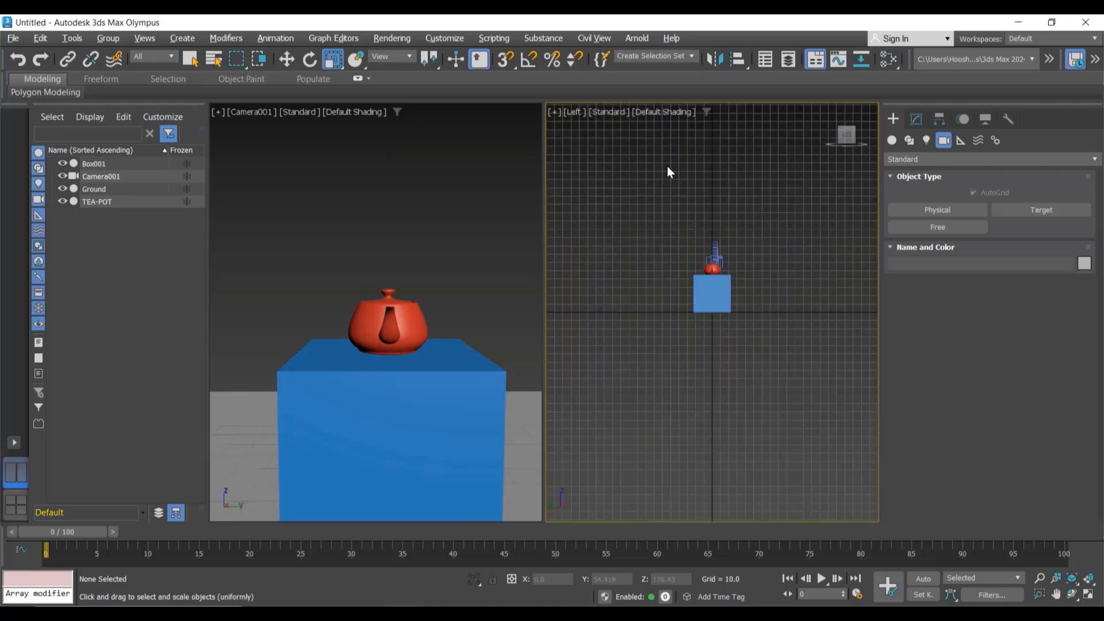
pyautogui.press('p')
pyautogui.keyDown('alt'); pyautogui.moveTo(732, 211); pyautogui.dragTo(755, 222, button='middle'); pyautogui.keyUp('alt')
pyautogui.scroll(4, 755, 224)
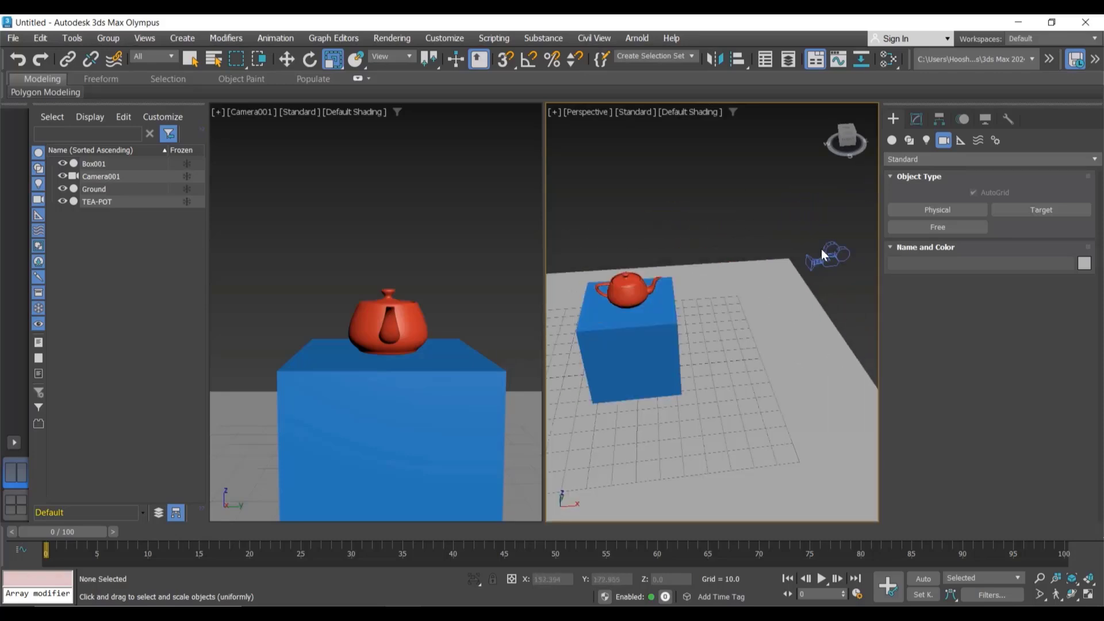
# Step: Move the free camera sideways to about -45 units on Y
pyautogui.click(821, 250)
pyautogui.press('w')
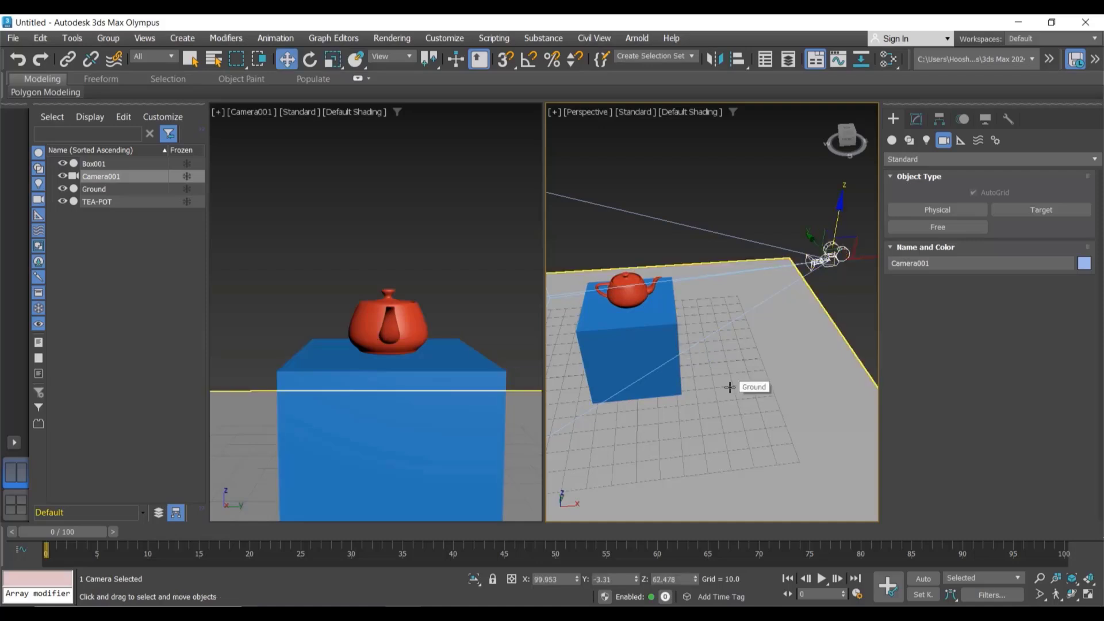
pyautogui.scroll(-3, 729, 386)
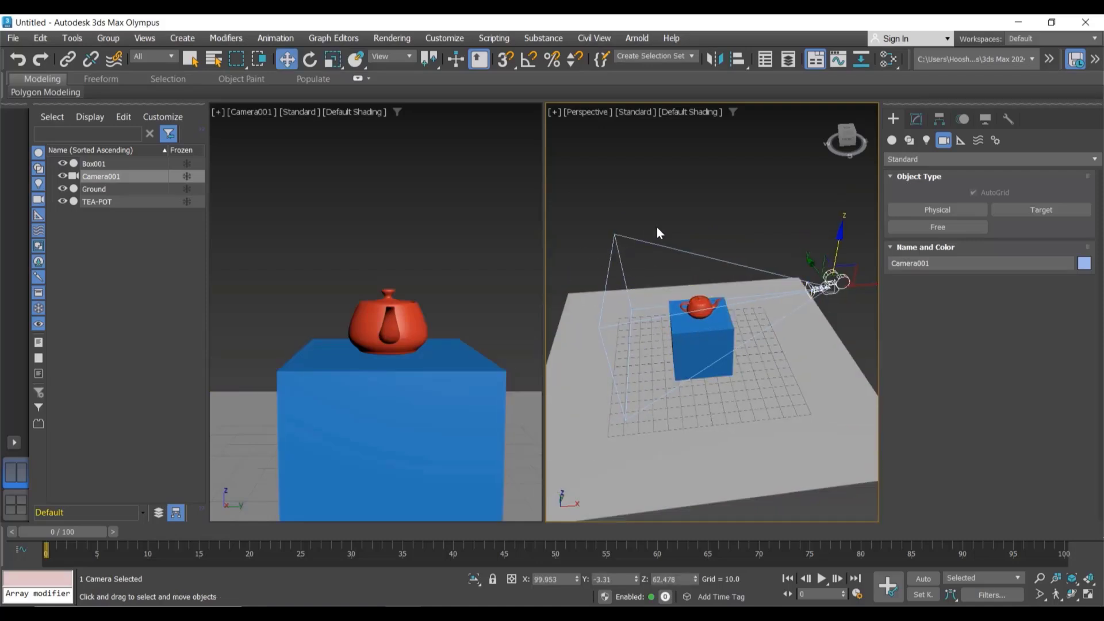
pyautogui.moveTo(809, 262); pyautogui.dragTo(840, 296)
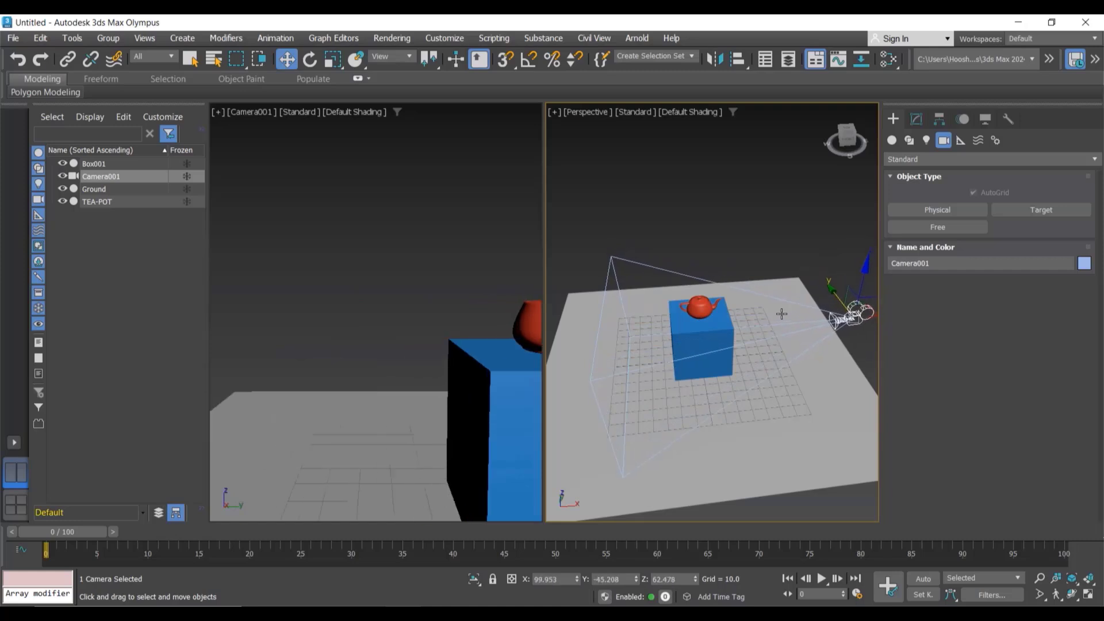
# Step: Rotate the free camera to aim back at the box and teapot
pyautogui.scroll(-5, 770, 322)
pyautogui.press('e')
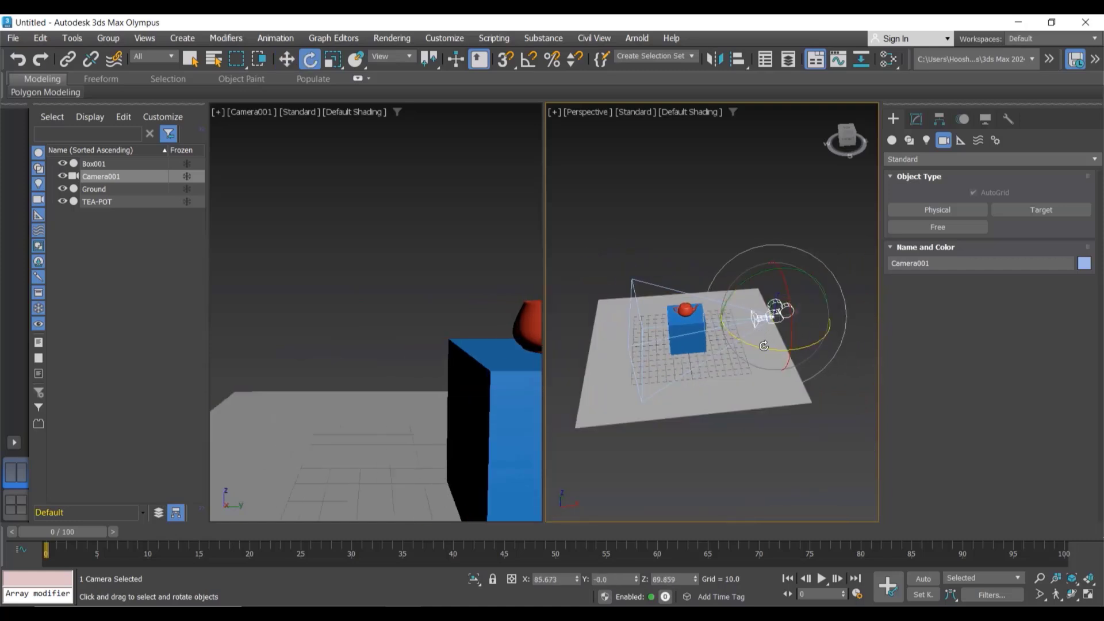
pyautogui.moveTo(767, 345); pyautogui.dragTo(728, 349)
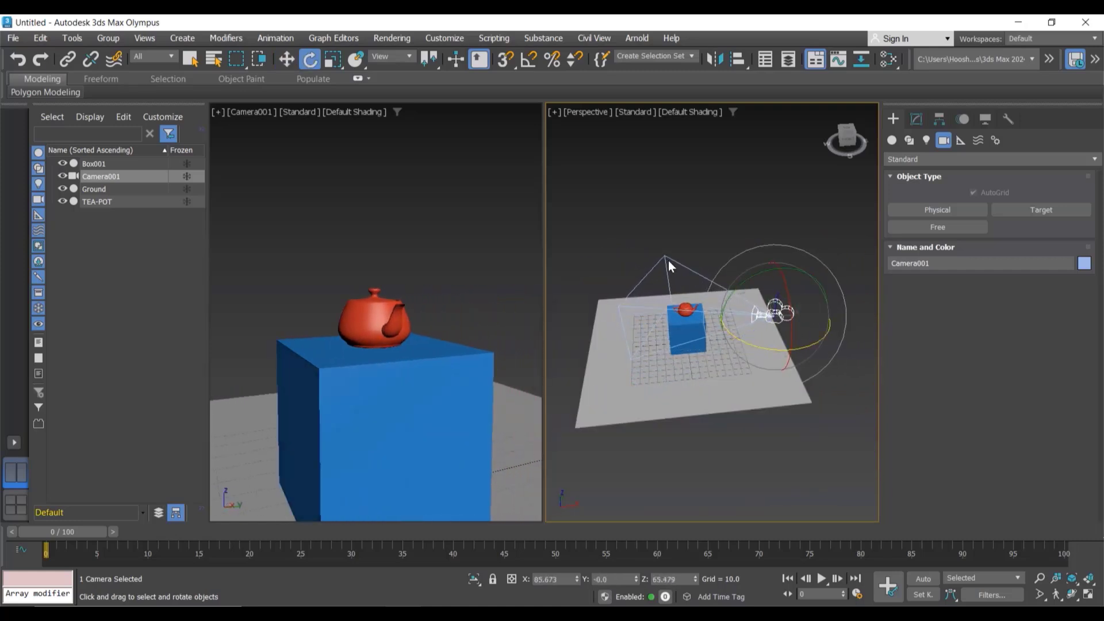
pyautogui.moveTo(681, 222); pyautogui.dragTo(723, 226, button='middle')
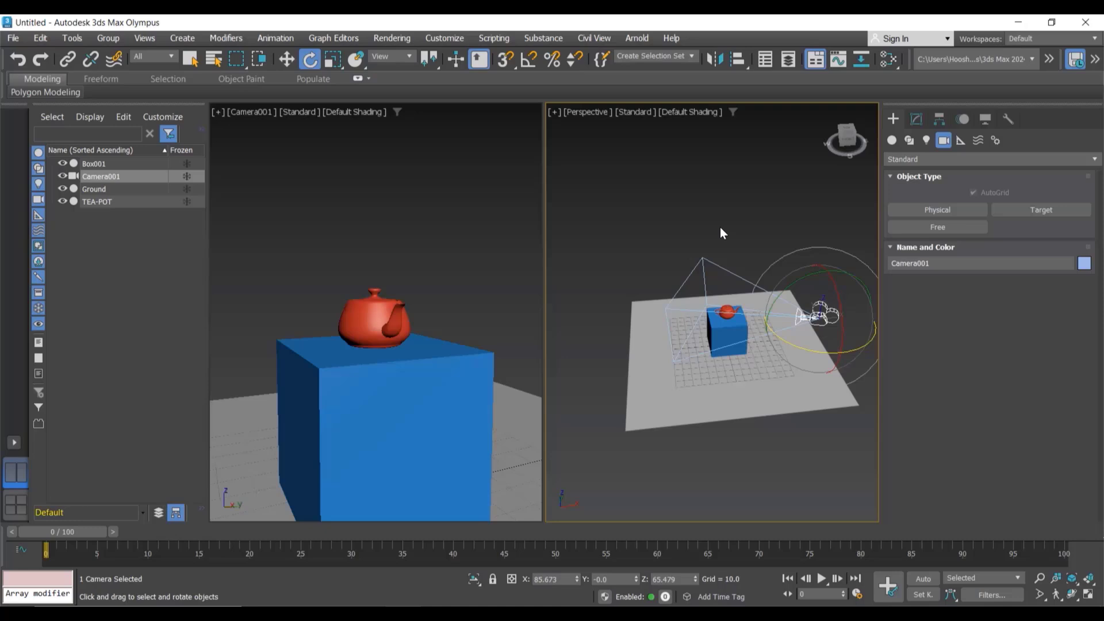
# Step: Delete the free camera and create a target camera from the ground's front edge aimed at the box
pyautogui.press('Delete')
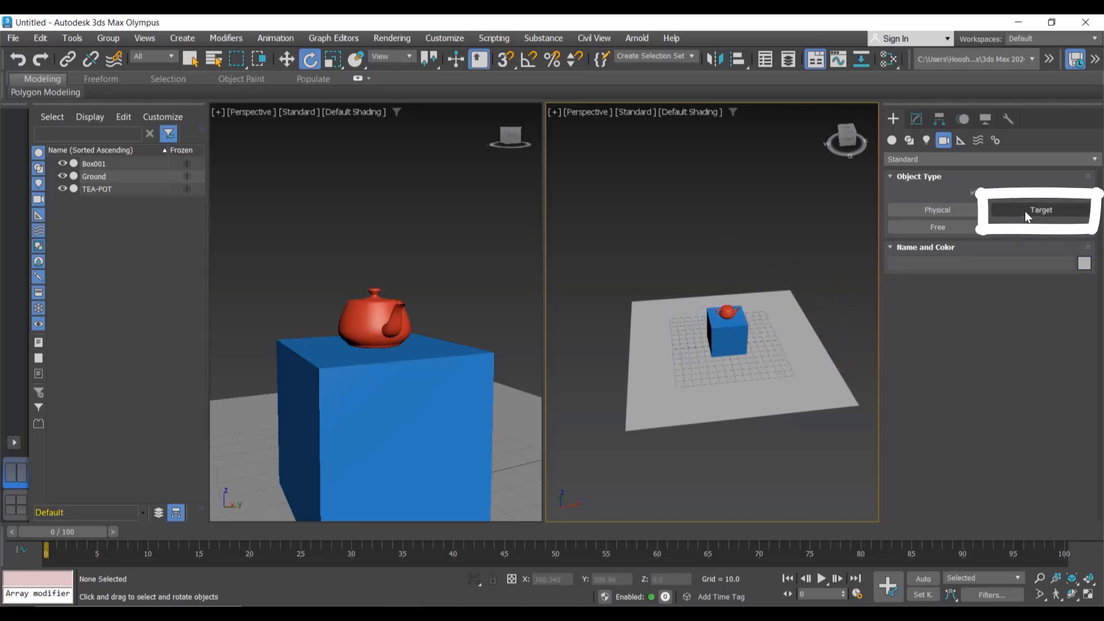
pyautogui.click(1024, 210)
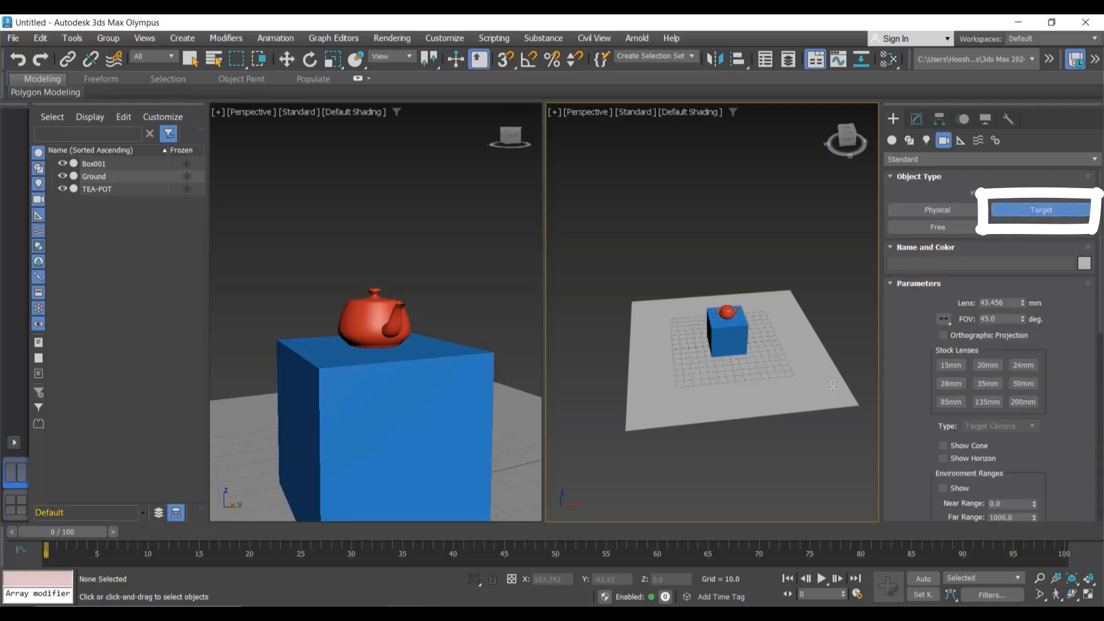
pyautogui.moveTo(808, 384); pyautogui.dragTo(739, 358)
# Step: Raise the target camera to about 77 units high
pyautogui.hotkey('alt', 'w')
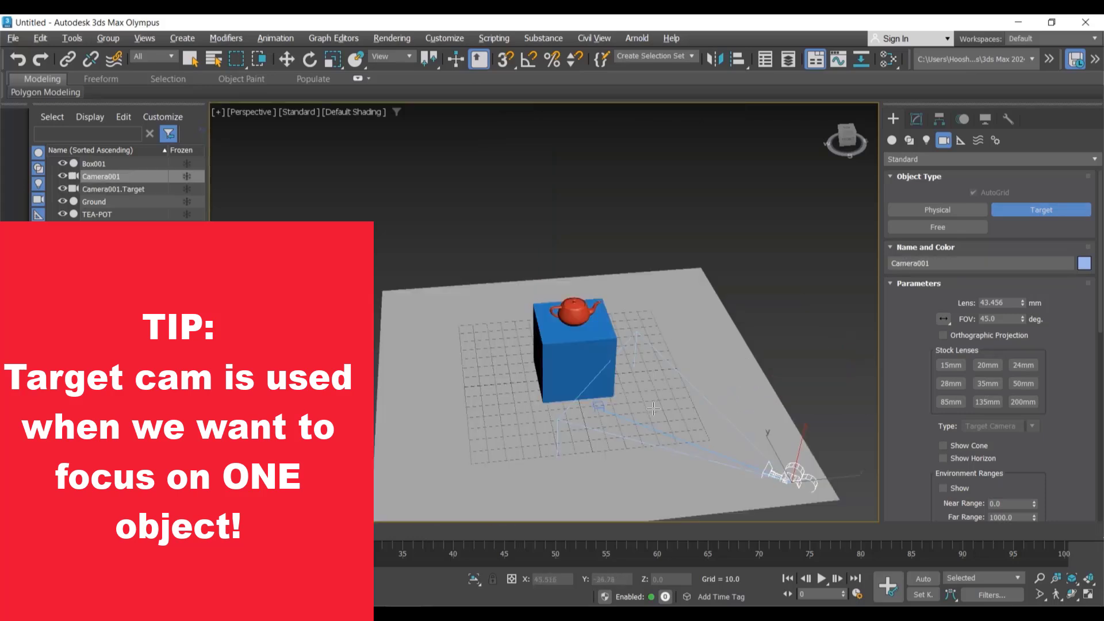
pyautogui.moveTo(653, 408); pyautogui.dragTo(529, 346, button='middle')
pyautogui.scroll(3, 633, 380)
pyautogui.press('w')
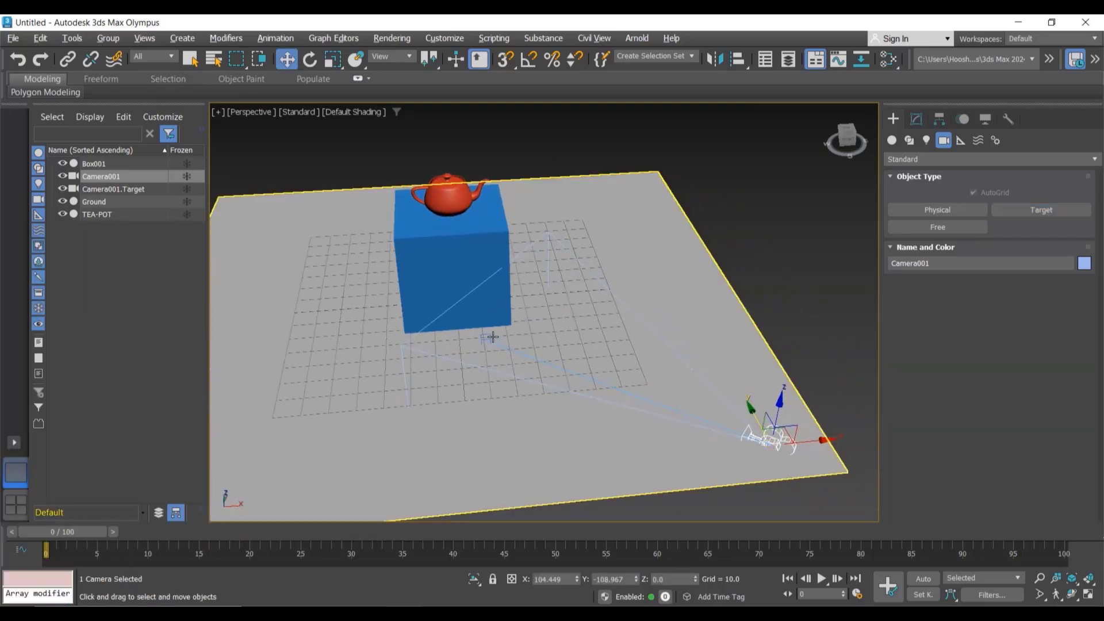
pyautogui.click(489, 336)
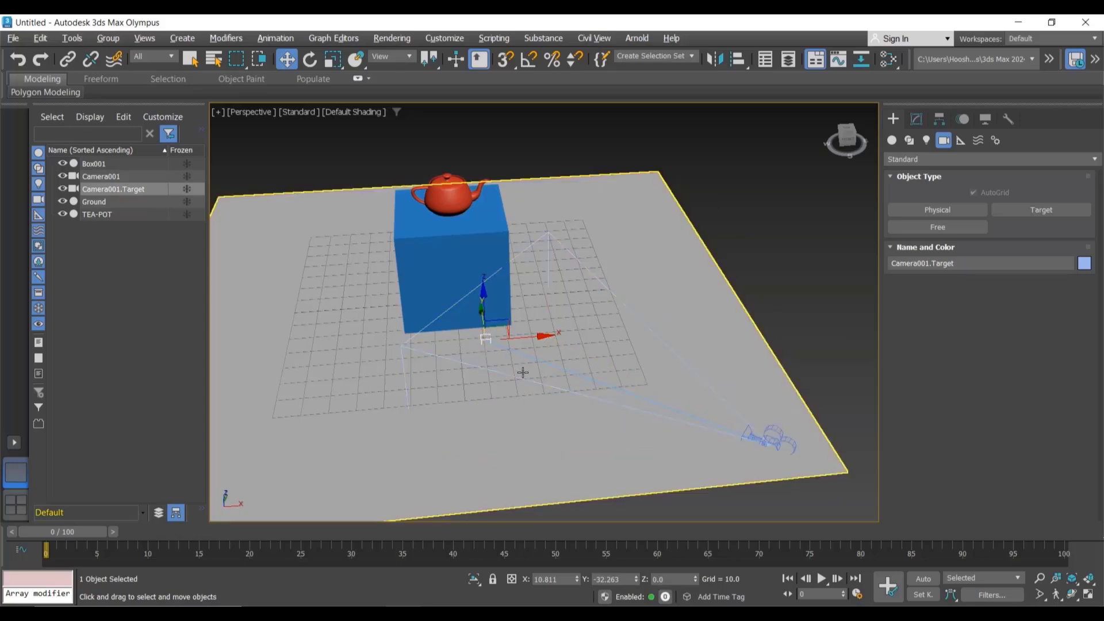
pyautogui.hotkey('alt', 'w')
pyautogui.click(825, 368)
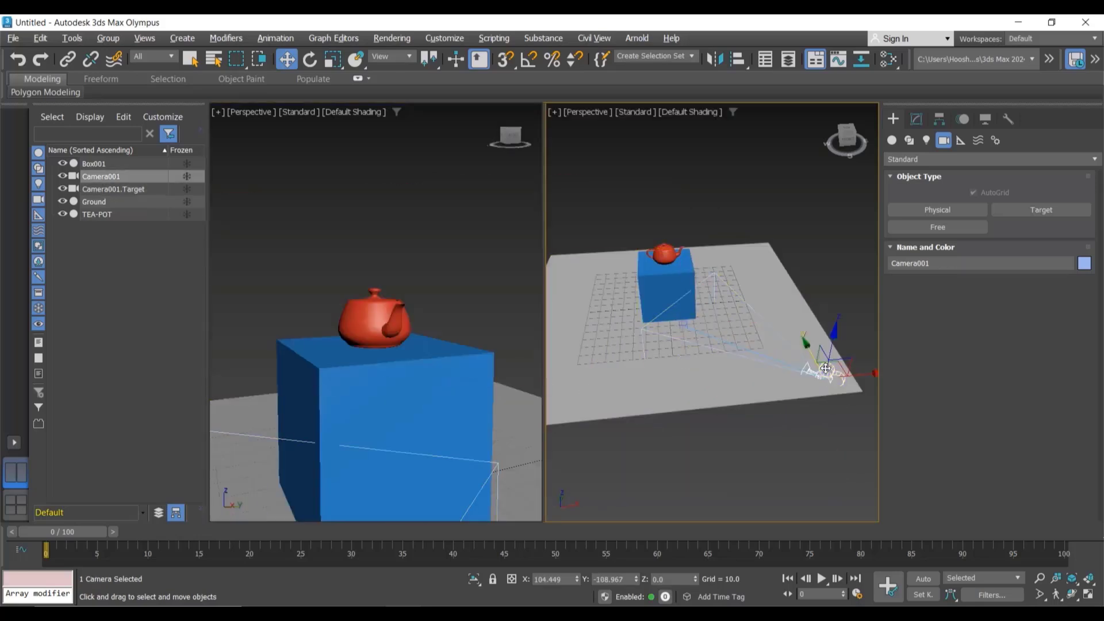
pyautogui.moveTo(833, 341); pyautogui.dragTo(853, 247)
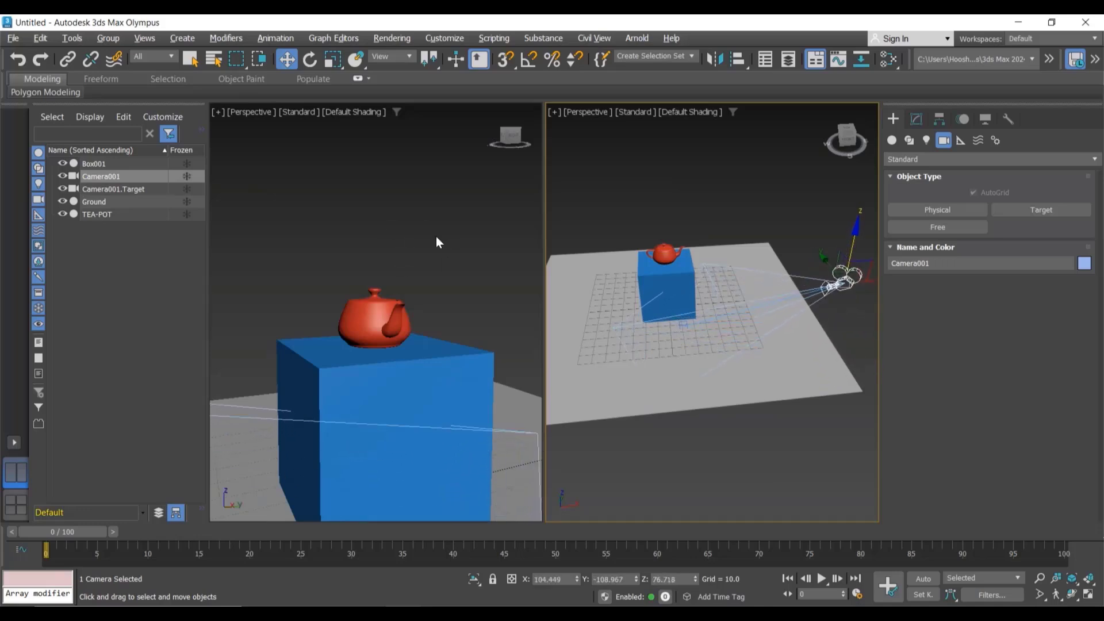
# Step: Switch the left viewport to the target camera's view and raise the camera to about 83 units high
pyautogui.click(354, 228)
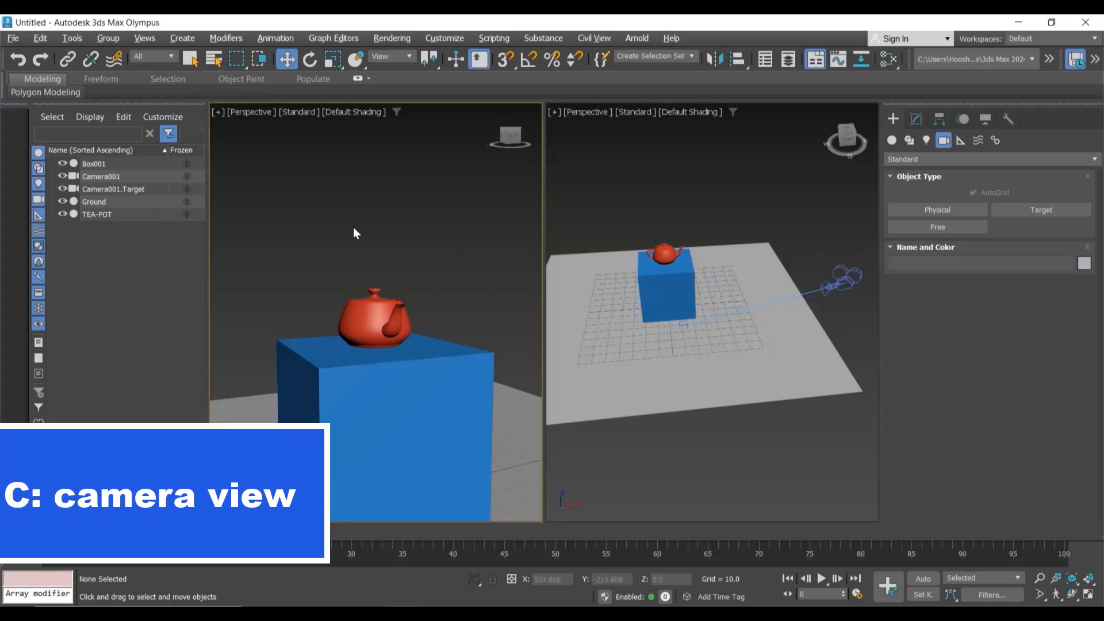
pyautogui.press('c')
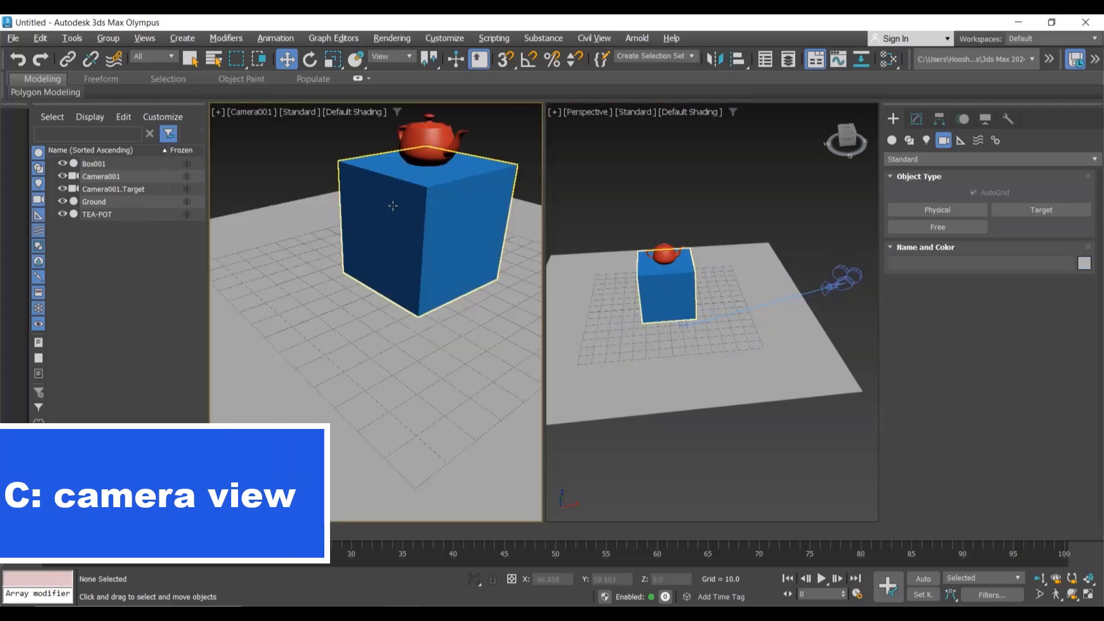
pyautogui.click(843, 266)
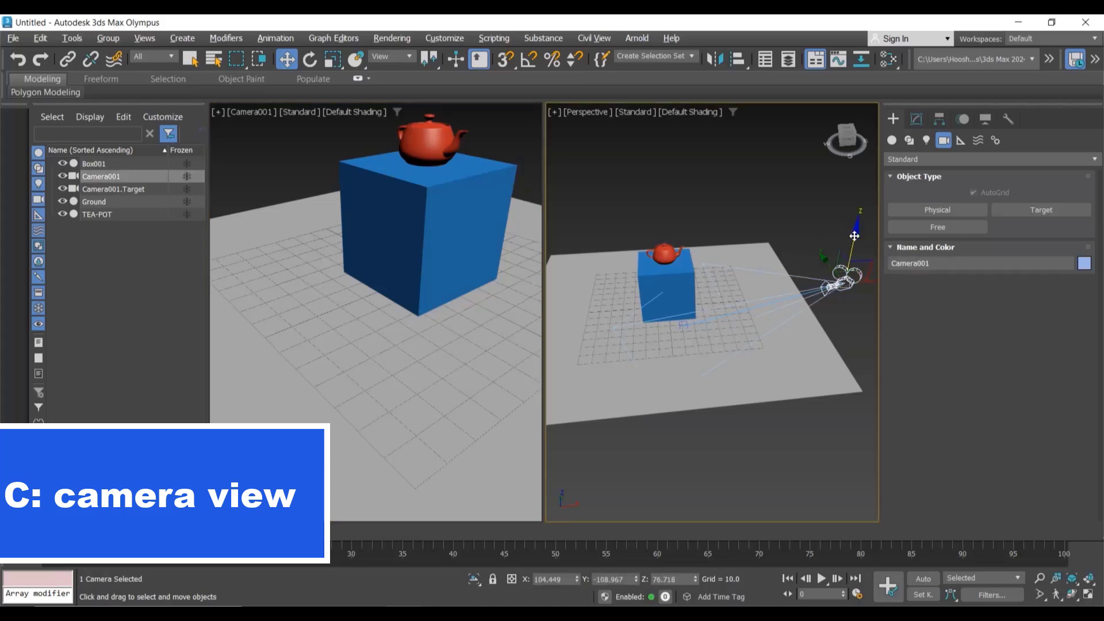
pyautogui.moveTo(854, 236); pyautogui.dragTo(855, 222)
# Step: Move the target camera farther back to about -144 units on Y
pyautogui.moveTo(748, 237); pyautogui.dragTo(663, 267, button='middle')
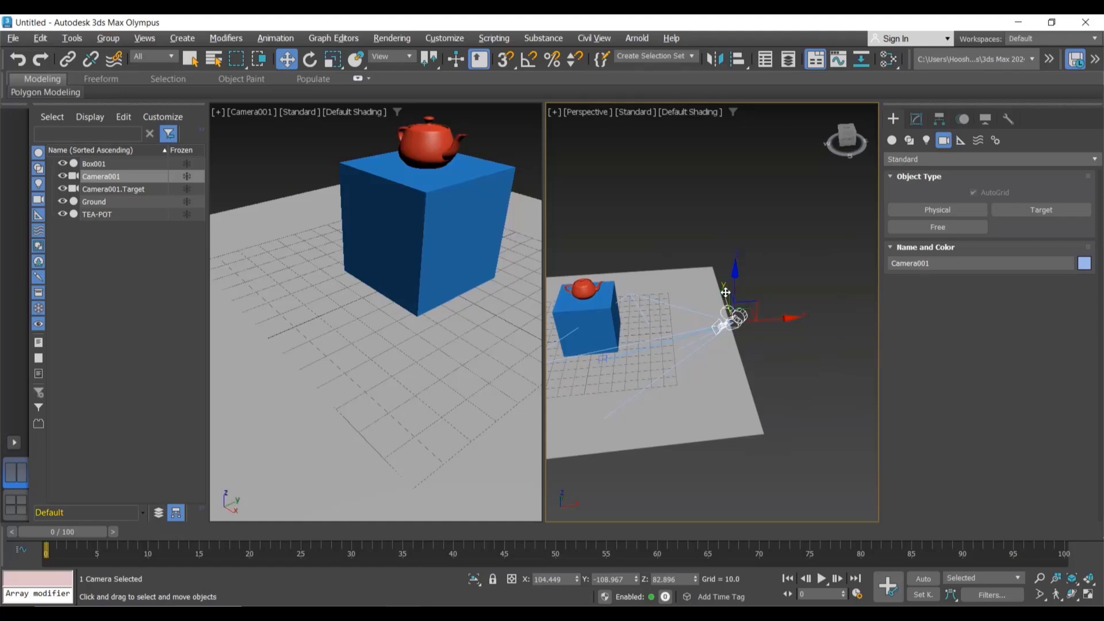
pyautogui.moveTo(722, 294); pyautogui.dragTo(736, 336)
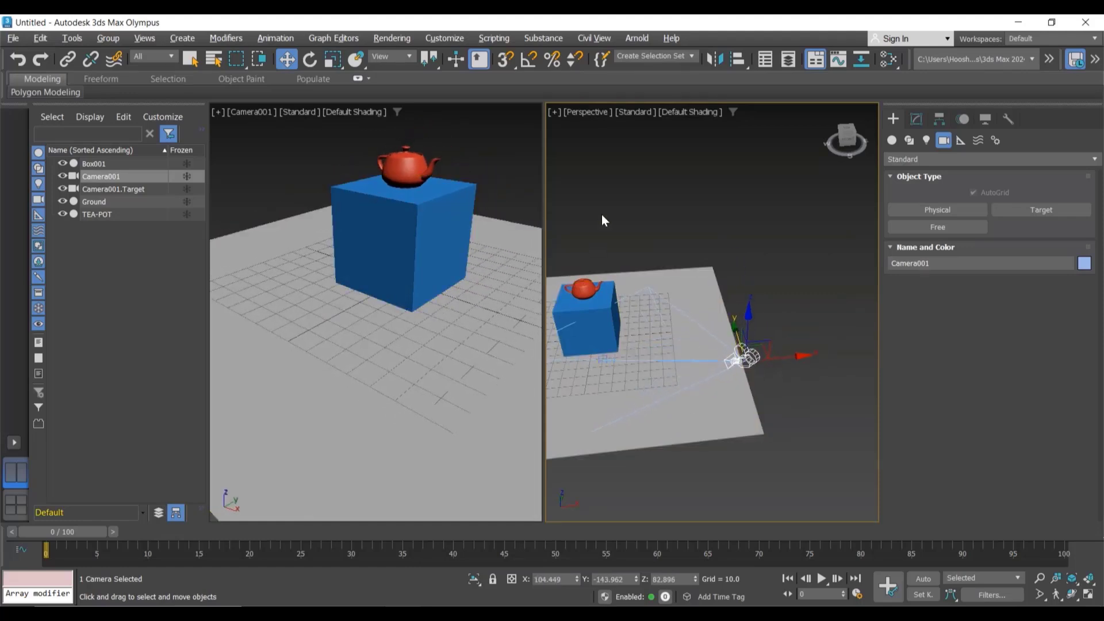
# Step: Place the camera's target at X 0, Y 0, Z 45
pyautogui.moveTo(601, 249); pyautogui.dragTo(673, 218, button='middle')
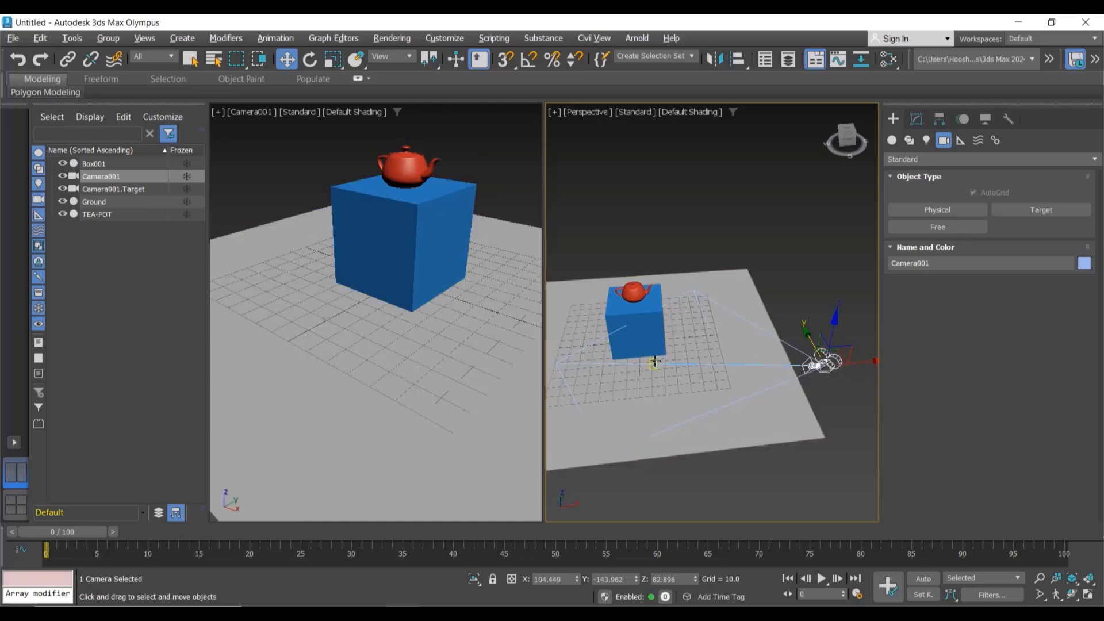
pyautogui.click(639, 284)
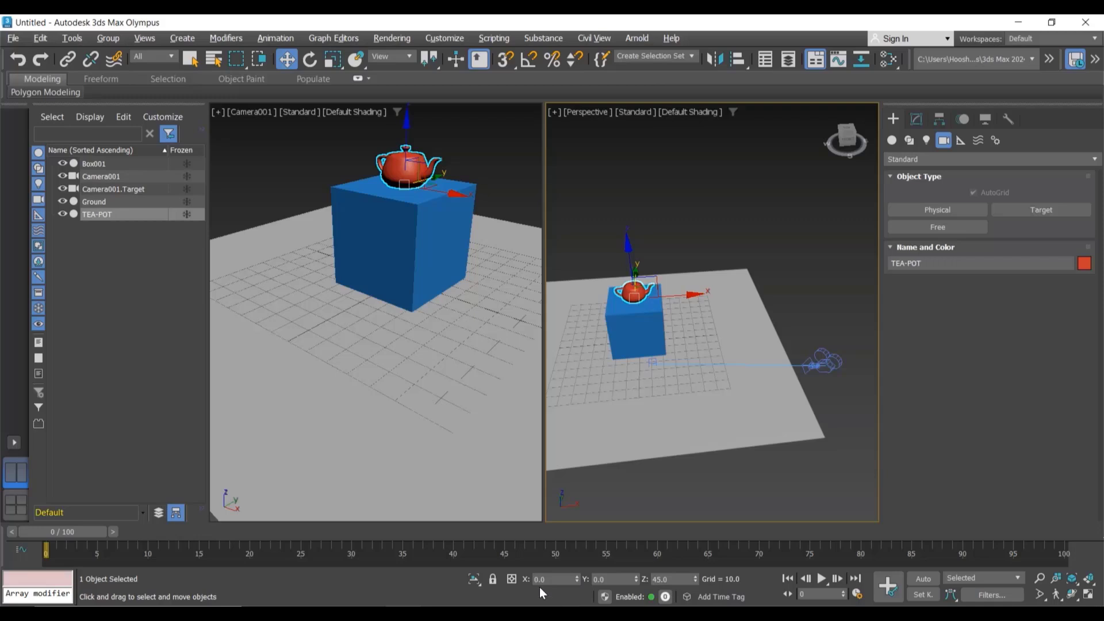
pyautogui.click(652, 363)
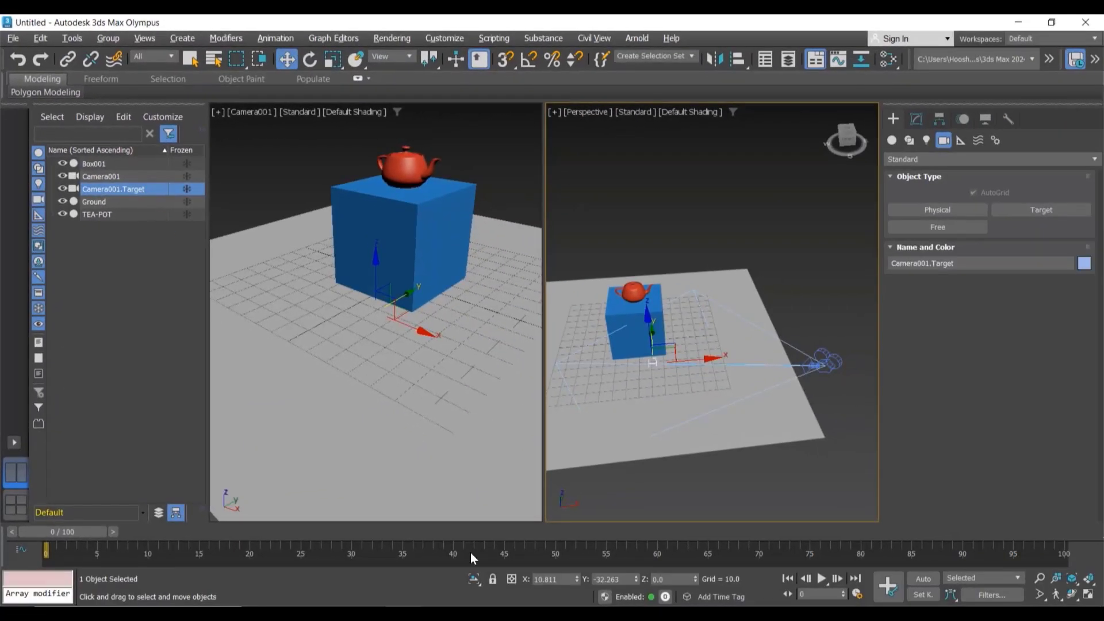
pyautogui.click(561, 579)
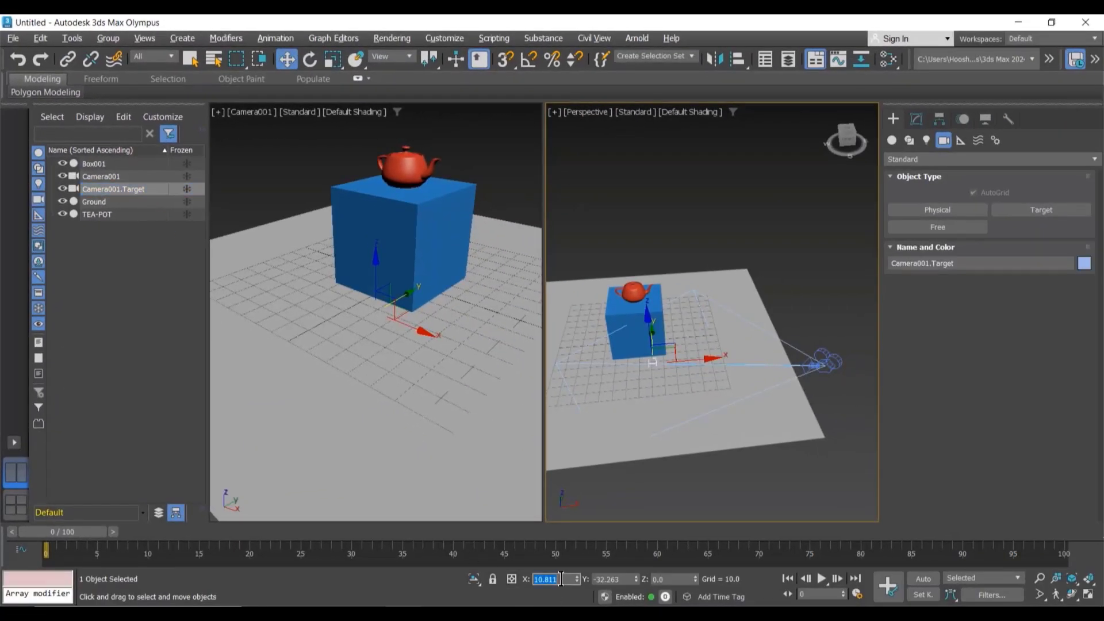
pyautogui.write('0')
pyautogui.press('Tab')
pyautogui.write('0')
pyautogui.press('Tab')
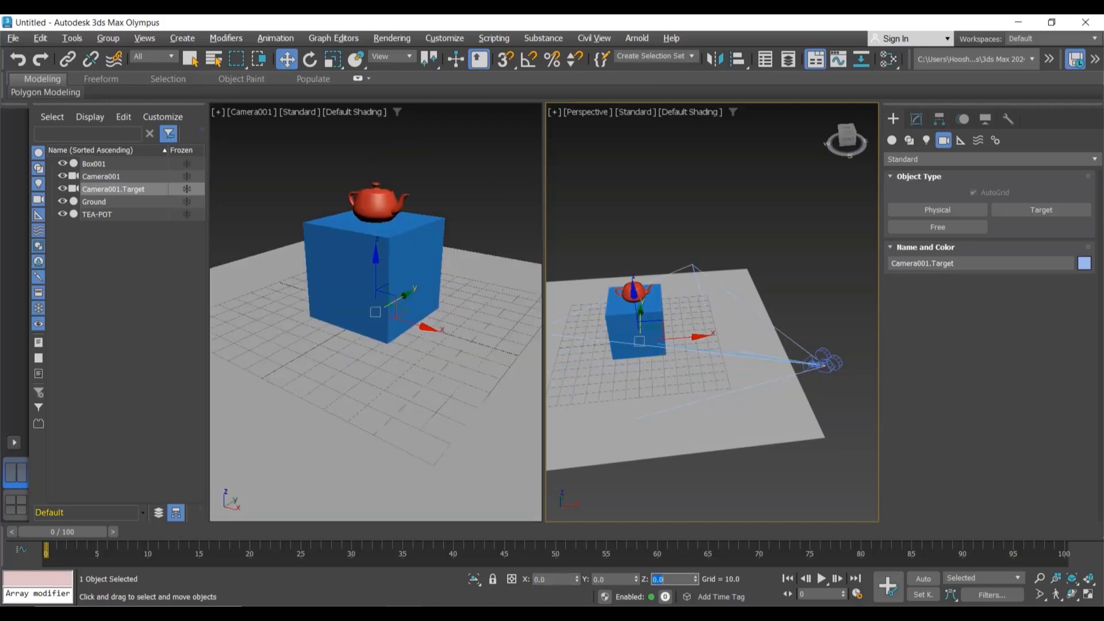
pyautogui.write('45')
pyautogui.press('Return')
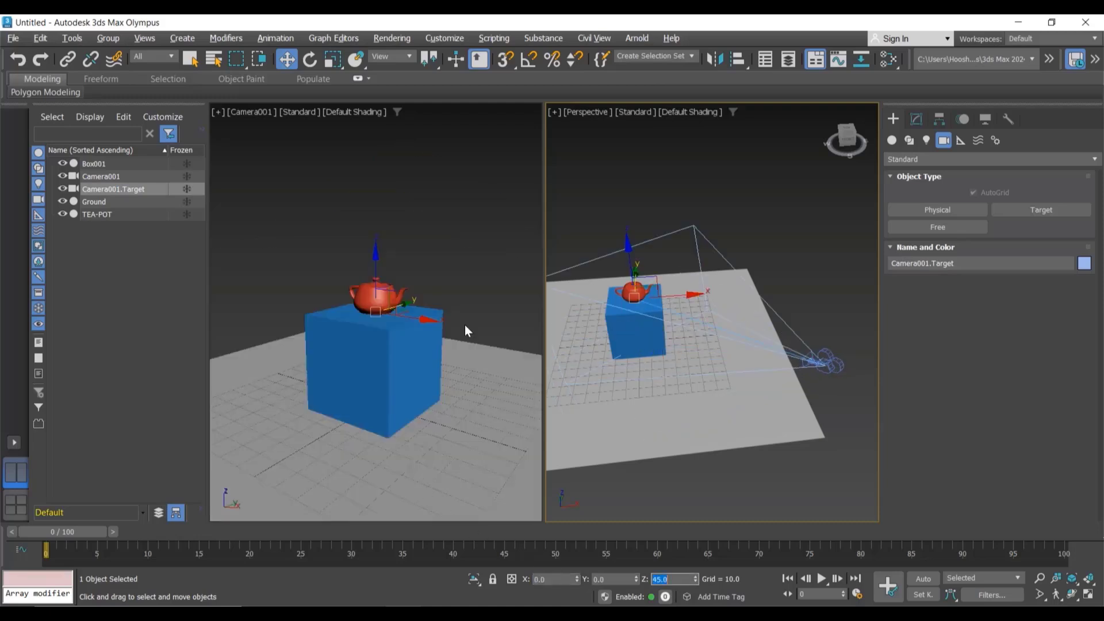
pyautogui.click(465, 267)
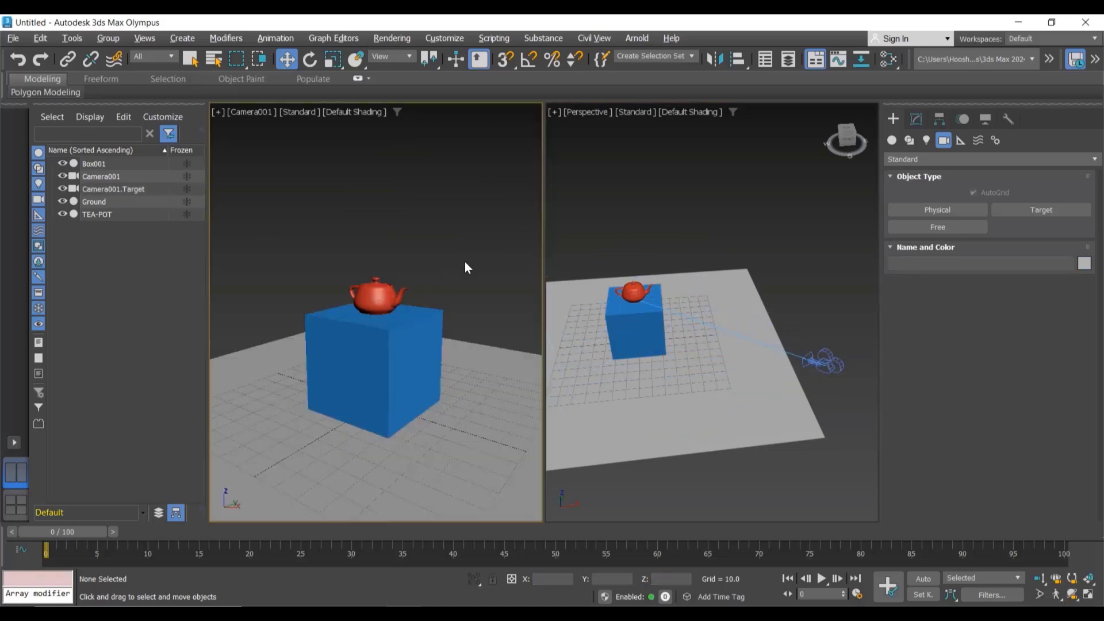
# Step: Move the camera closer to the teapot, to about X 30, Y -65, and maximize the camera viewport
pyautogui.click(817, 360)
pyautogui.moveTo(817, 359); pyautogui.dragTo(719, 302)
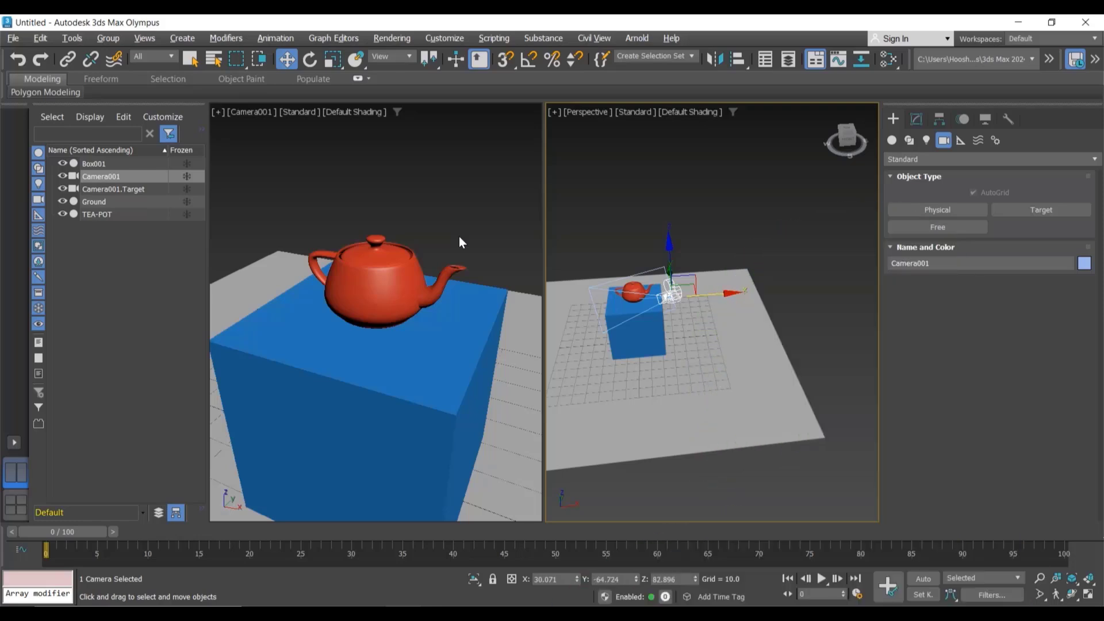
pyautogui.hotkey('alt', 'w')
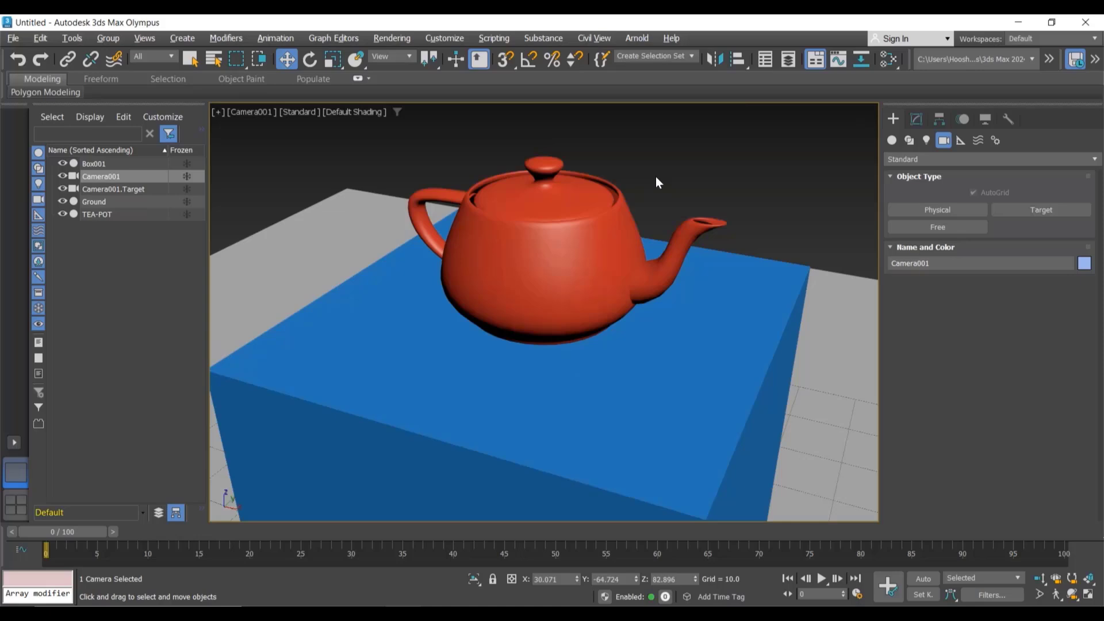
pyautogui.moveTo(655, 177); pyautogui.dragTo(783, 212, button='middle')
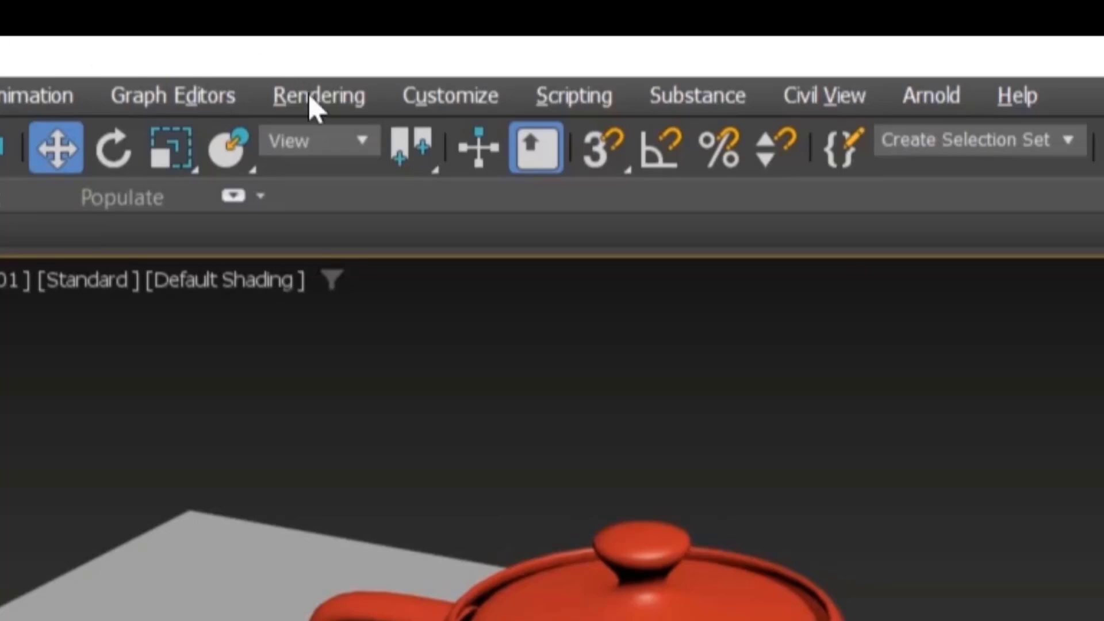
# Step: Open Render Setup with Arnold as the renderer and Column 1 - Camera001 as the view to render
pyautogui.click(309, 93)
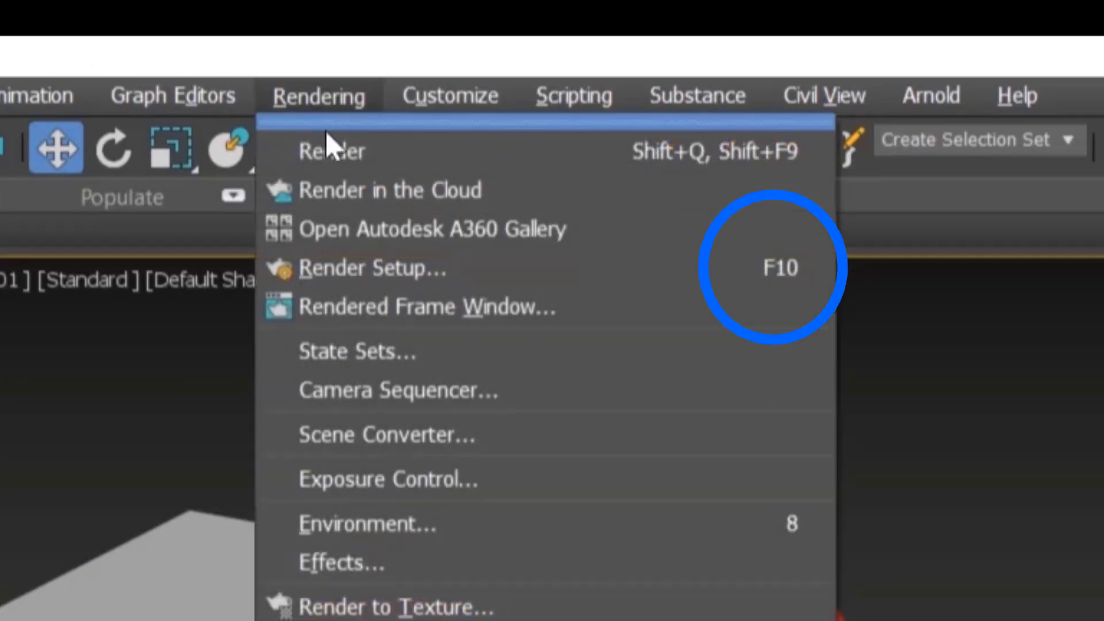
pyautogui.click(366, 267)
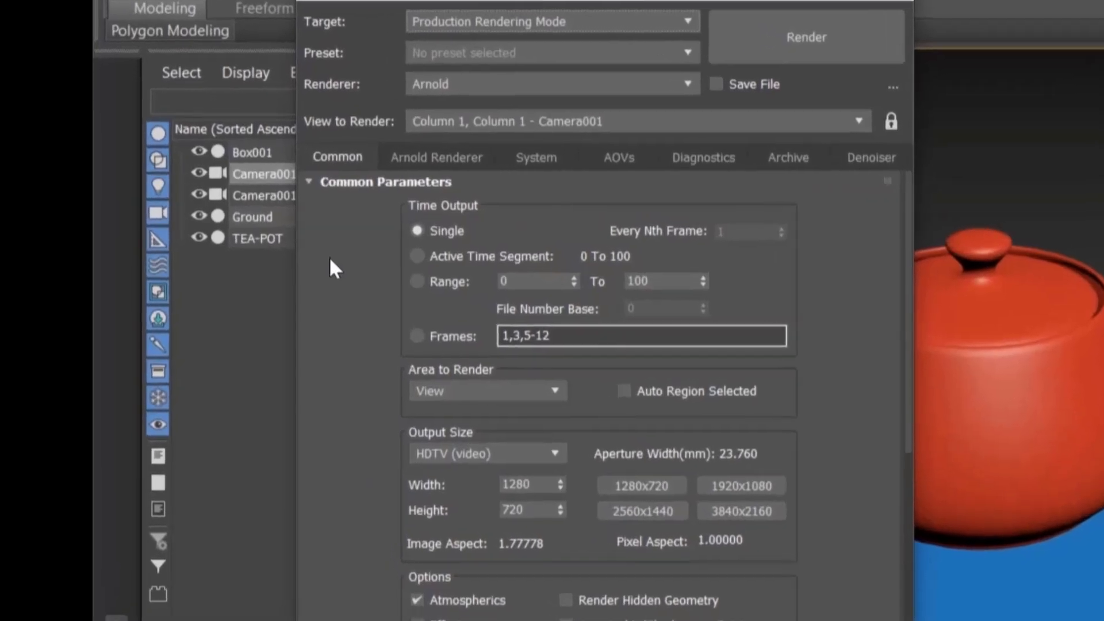
pyautogui.click(540, 82)
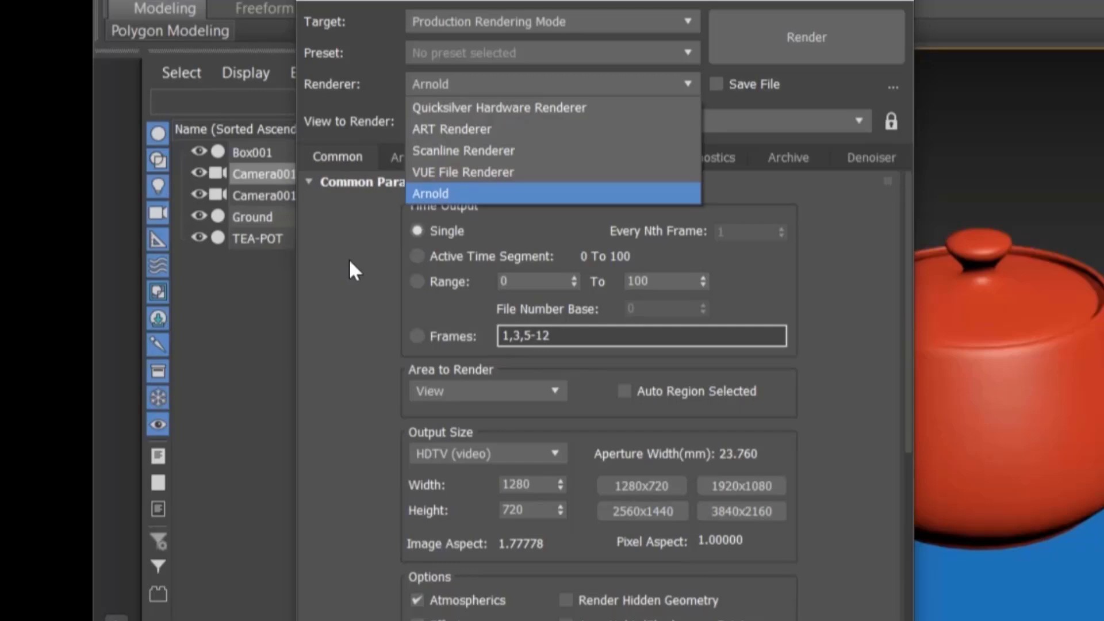
pyautogui.click(442, 192)
pyautogui.click(612, 123)
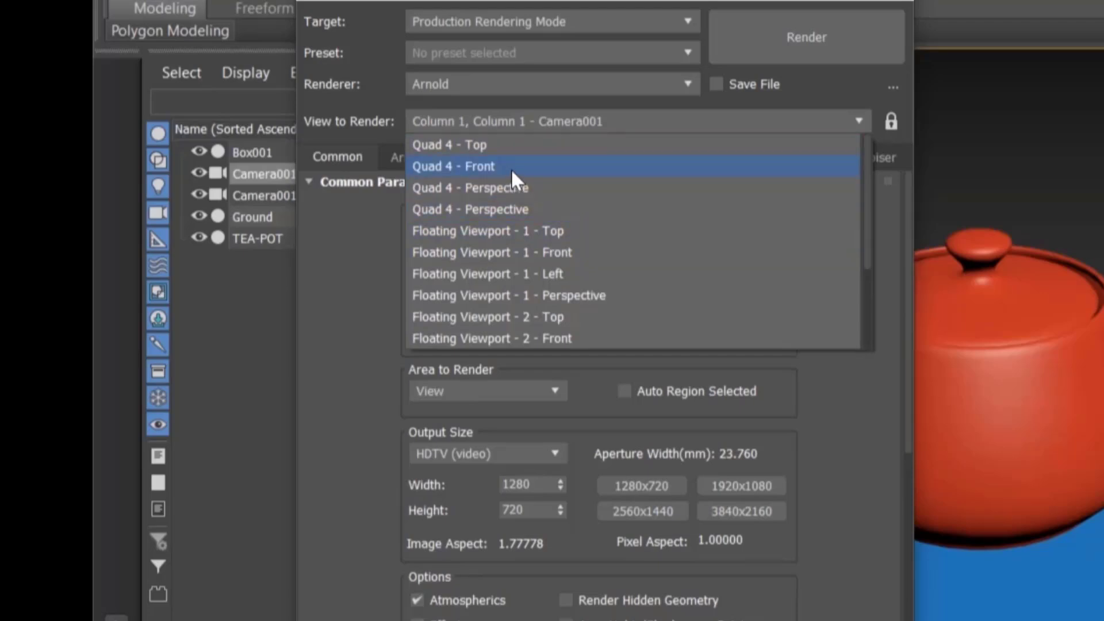
pyautogui.scroll(-3, 579, 338)
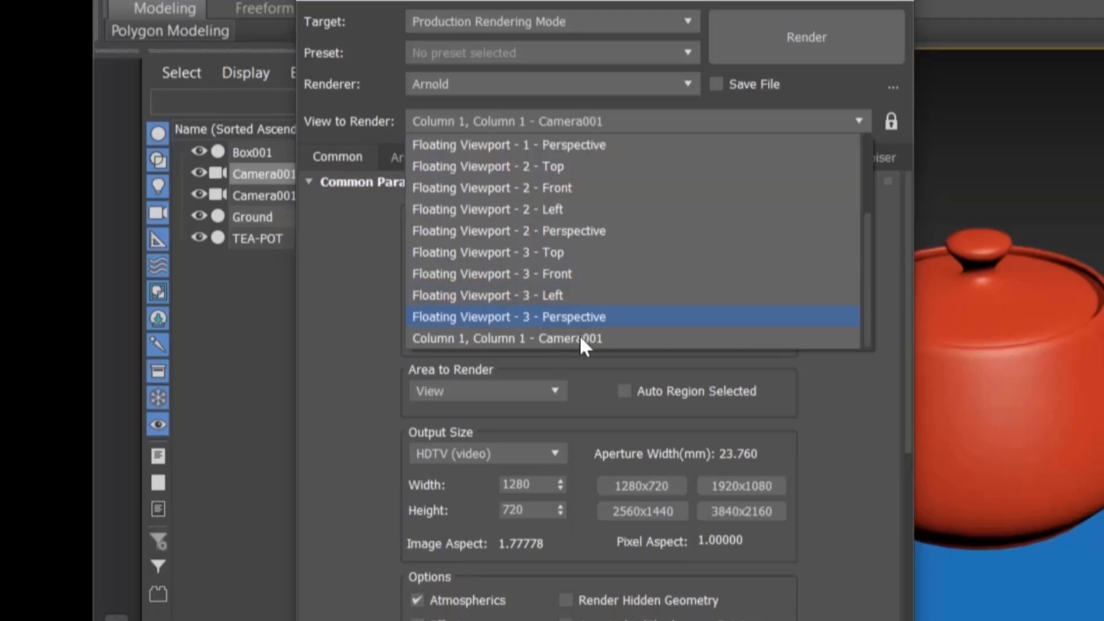
pyautogui.click(640, 339)
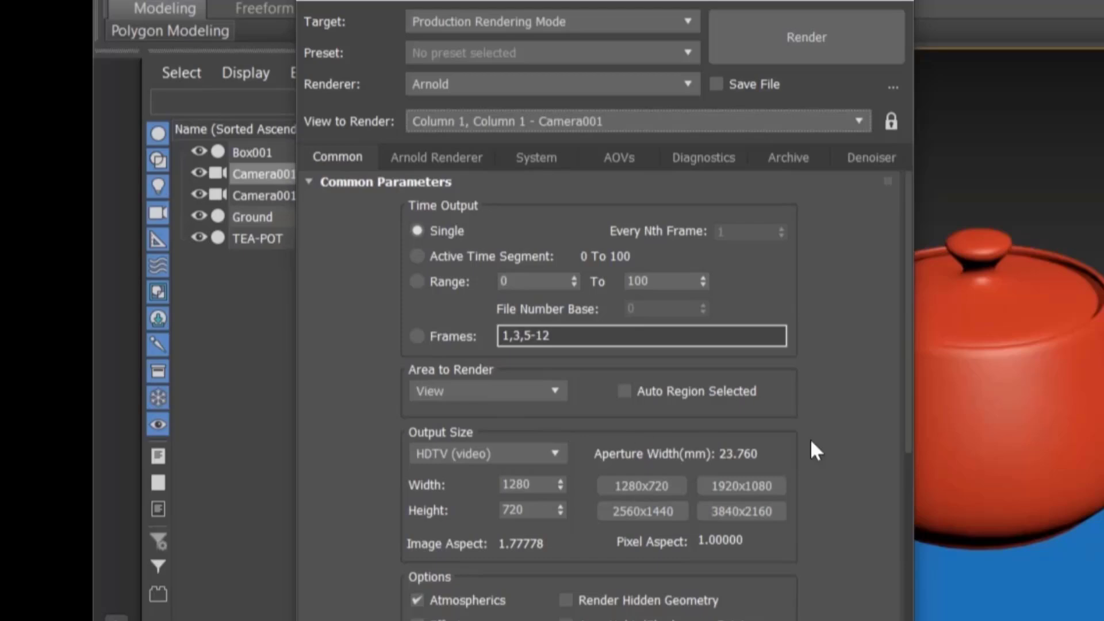
# Step: Set the output size to Custom at 320x240 and render the camera view
pyautogui.click(489, 454)
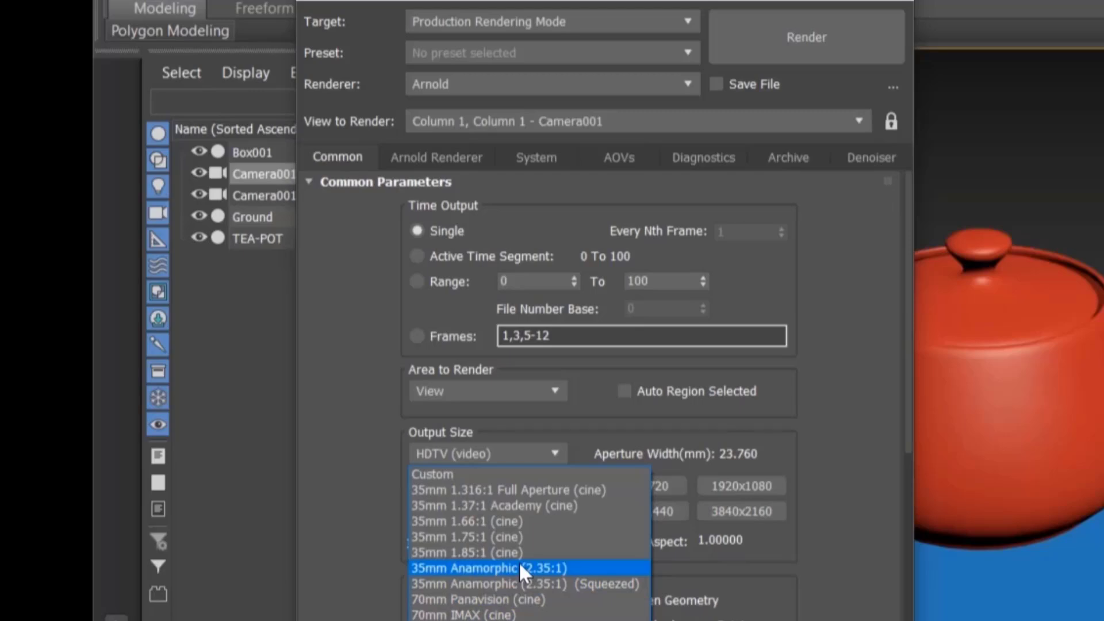
pyautogui.click(430, 475)
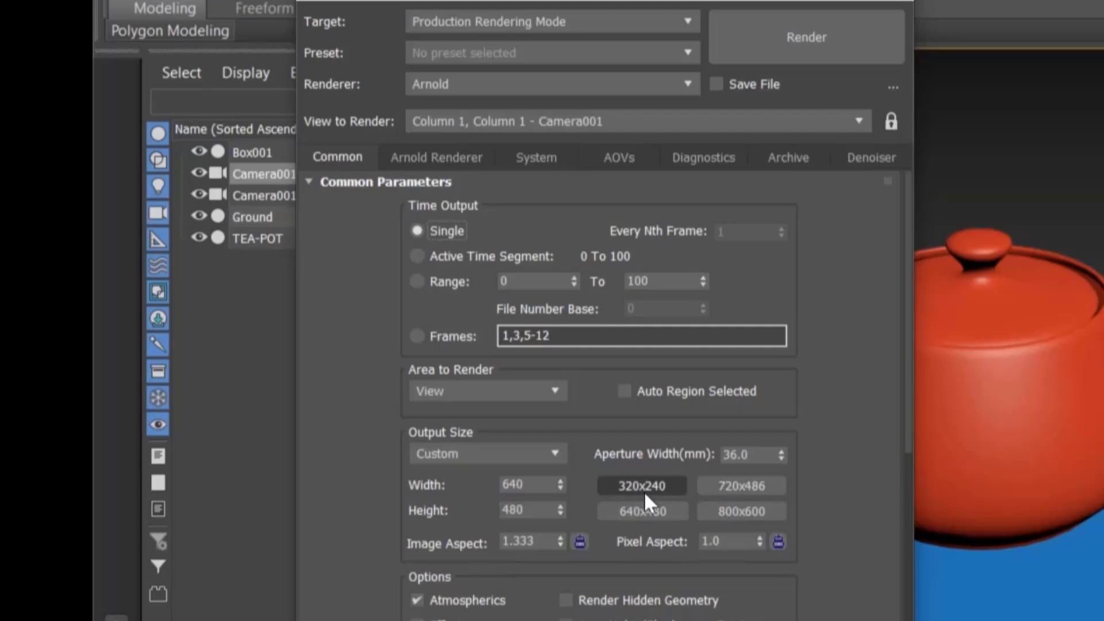
pyautogui.click(644, 489)
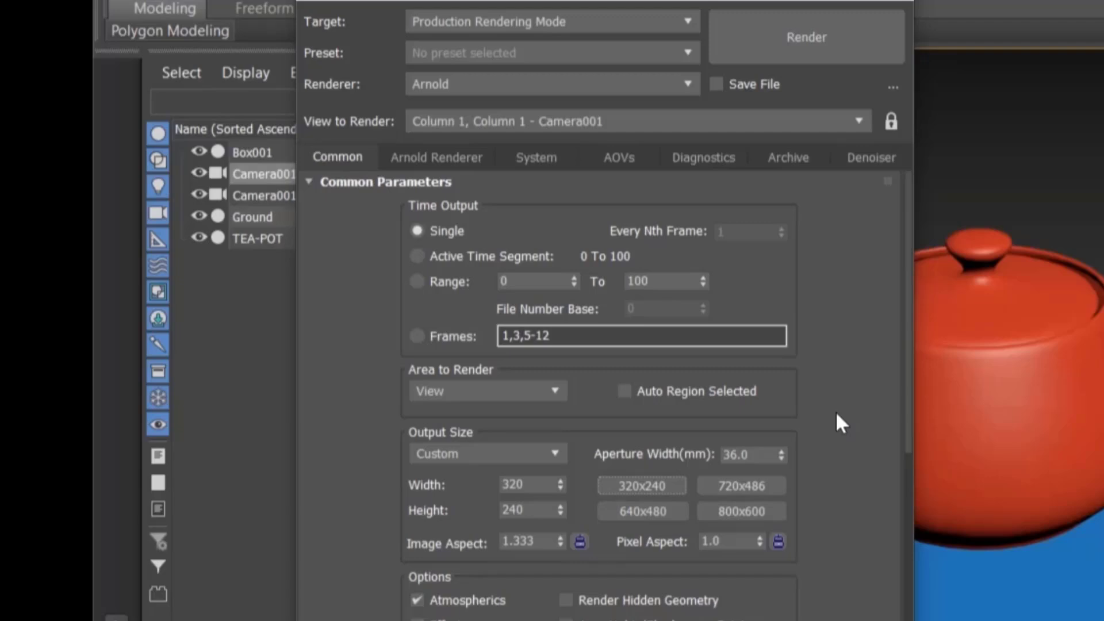
pyautogui.click(811, 57)
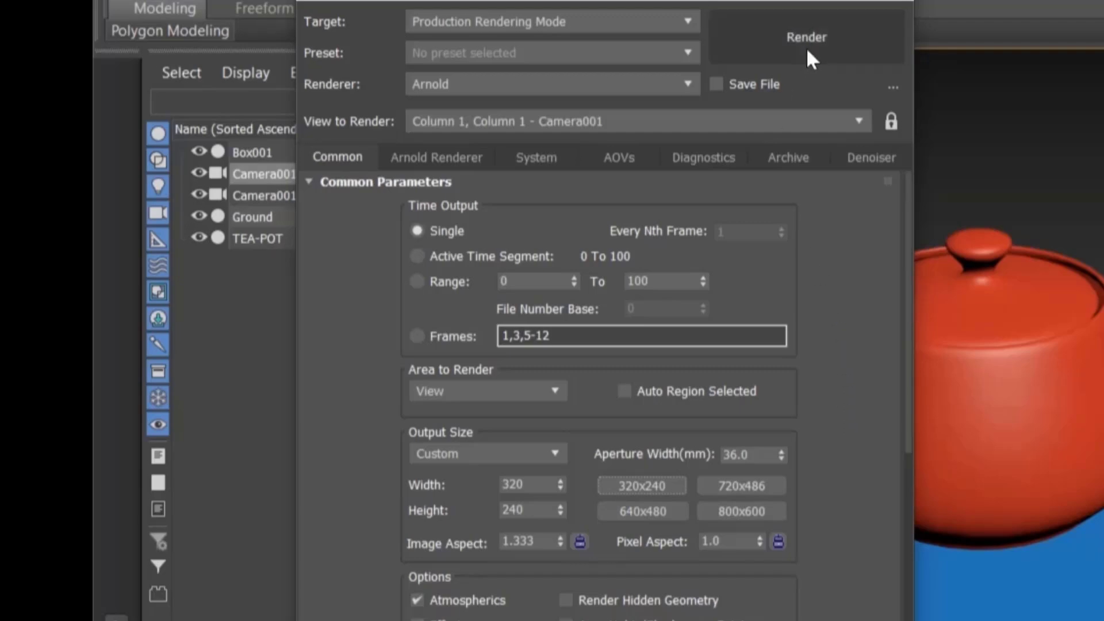
pyautogui.click(806, 47)
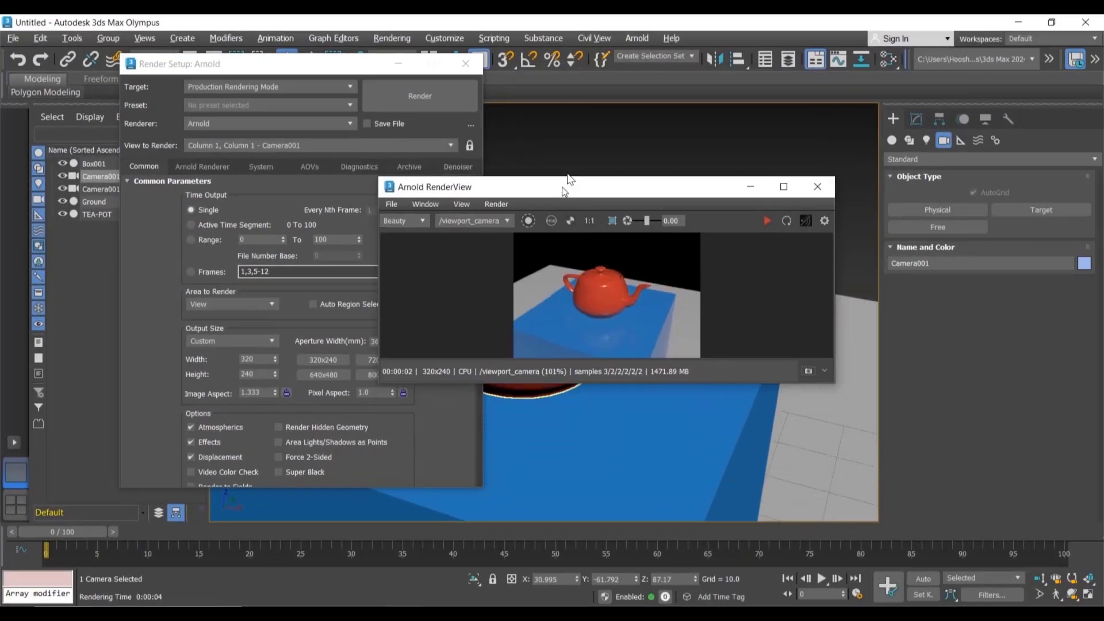
# Step: Set the output size to 800x600 and render the camera view again
pyautogui.moveTo(789, 102); pyautogui.dragTo(836, 72)
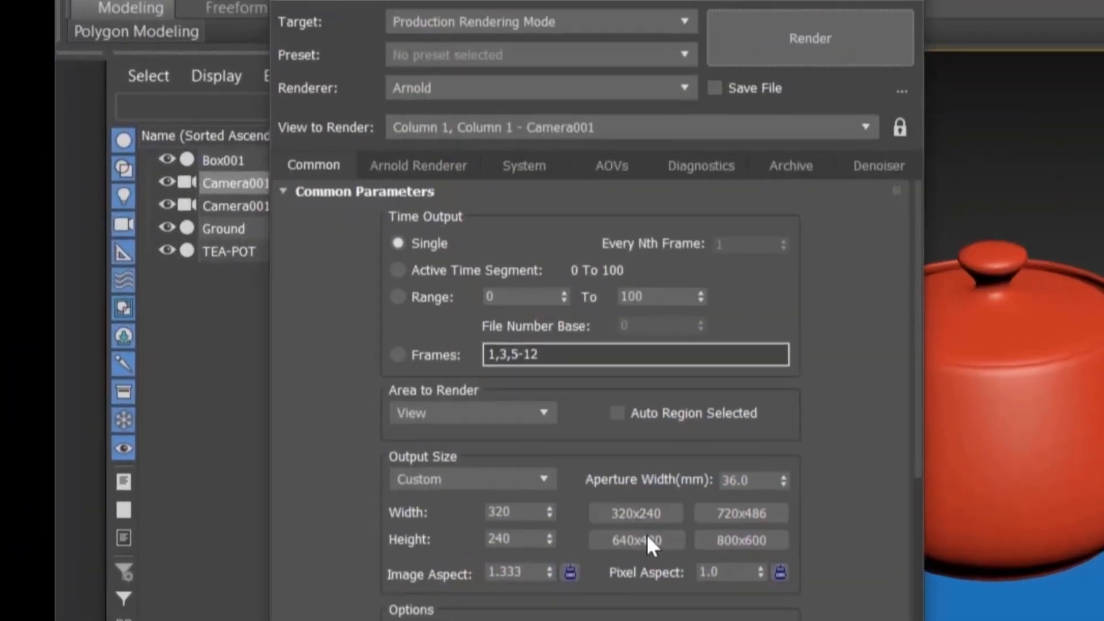
pyautogui.click(732, 539)
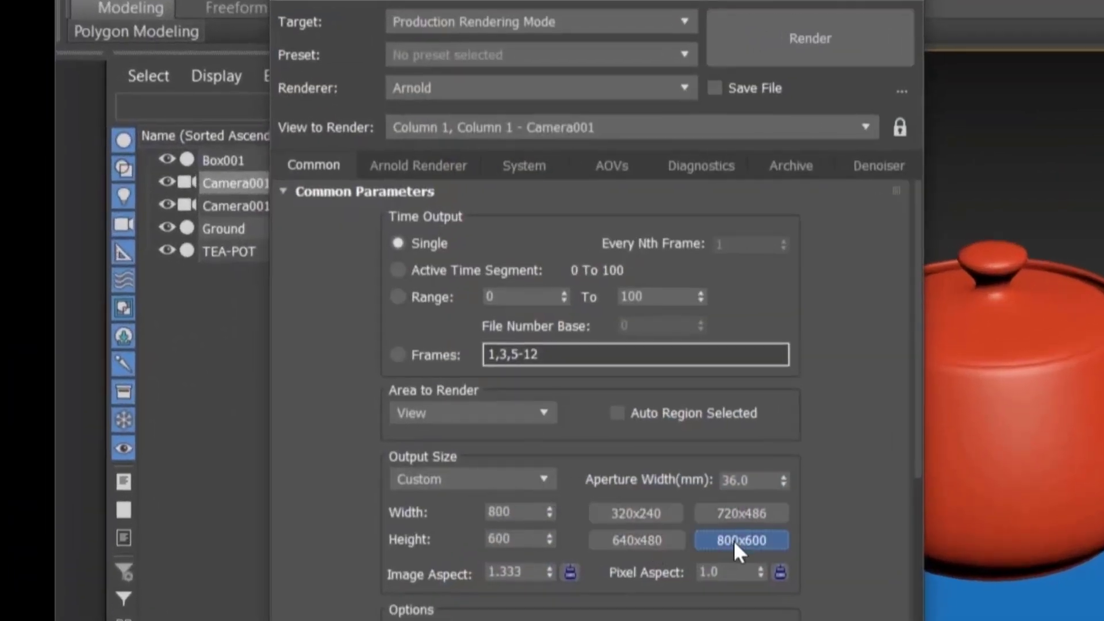
pyautogui.click(793, 40)
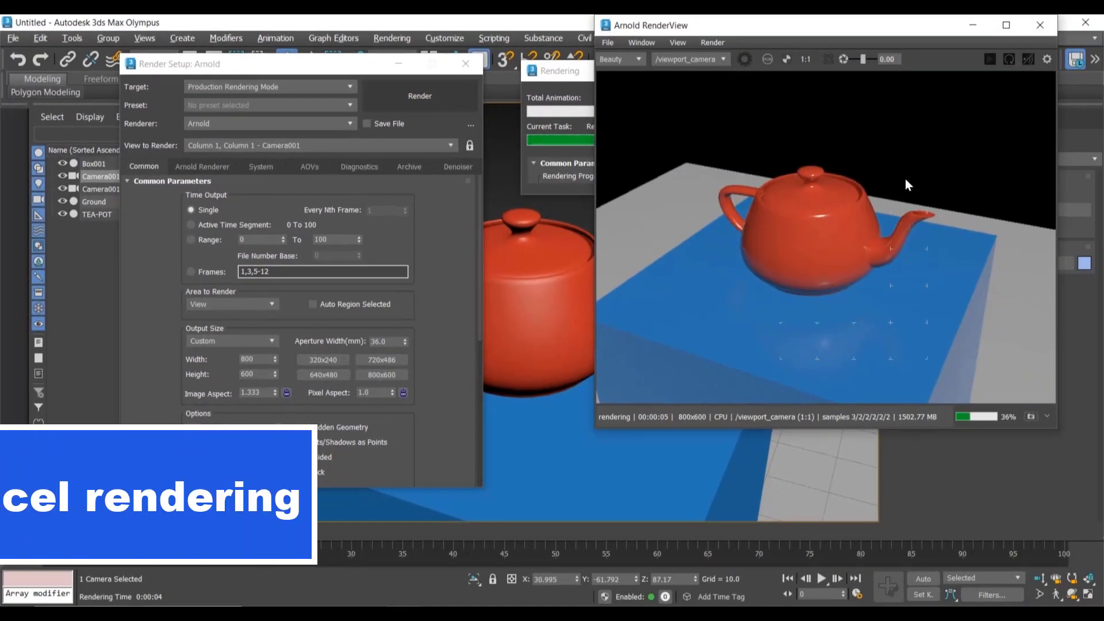
# Step: Cancel the running render and restart it from the render window
pyautogui.press('Escape')
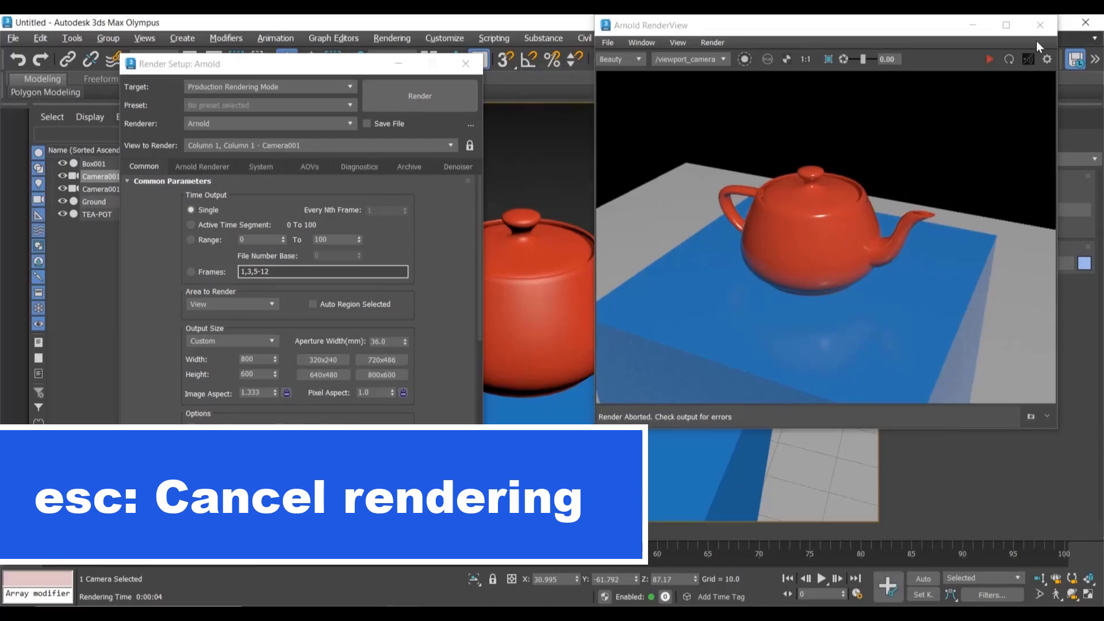
pyautogui.click(990, 61)
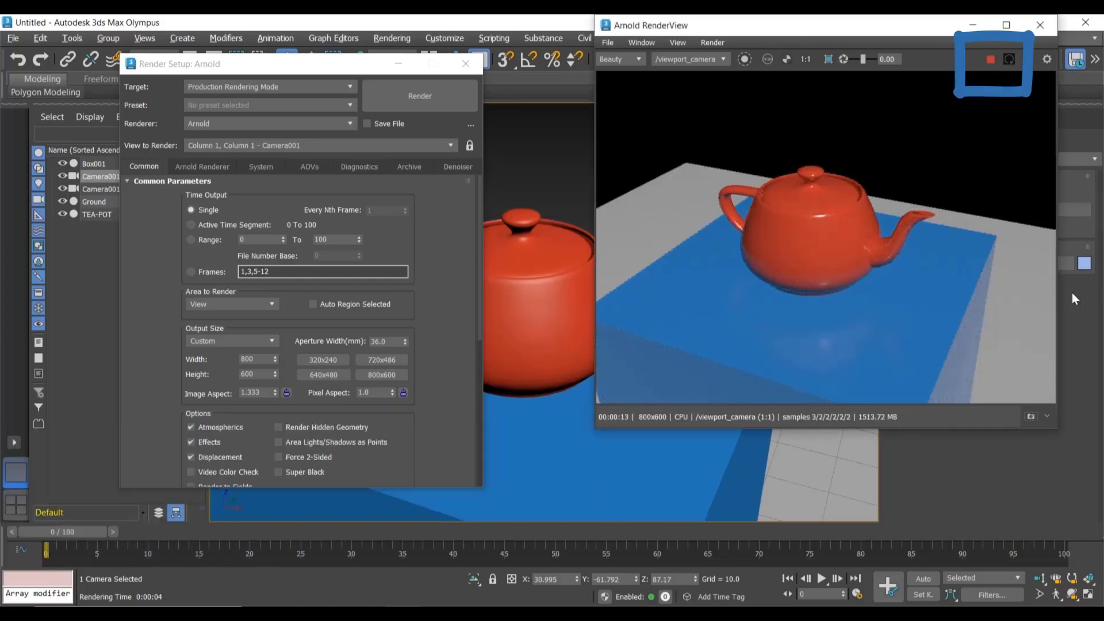
# Step: Minimize Render Setup and reposition the camera slightly while the render updates
pyautogui.click(397, 64)
pyautogui.moveTo(423, 167); pyautogui.dragTo(421, 167, button='middle')
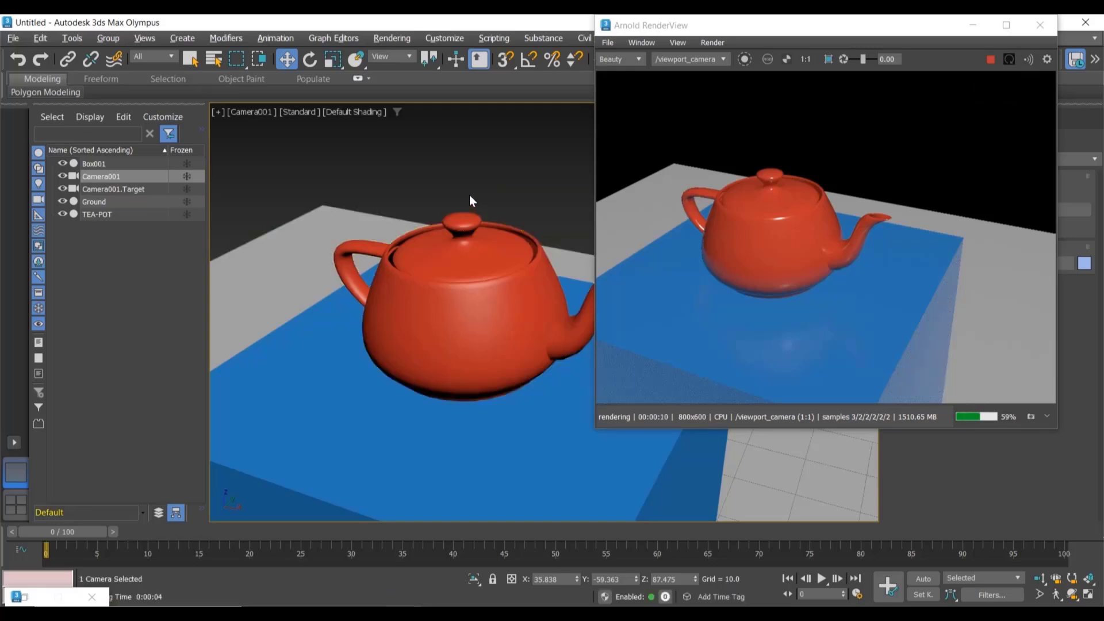
pyautogui.moveTo(469, 195); pyautogui.dragTo(511, 175, button='middle')
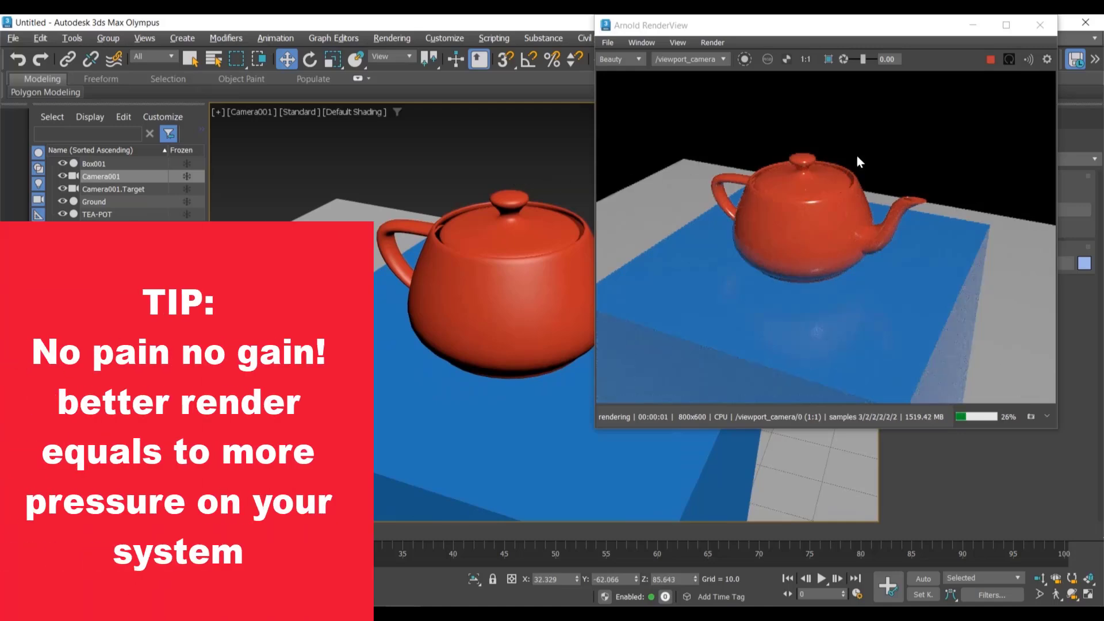
# Step: Stop the render, nudge the camera to about X 39, Y -57, Z 90, and close the render window
pyautogui.click(992, 62)
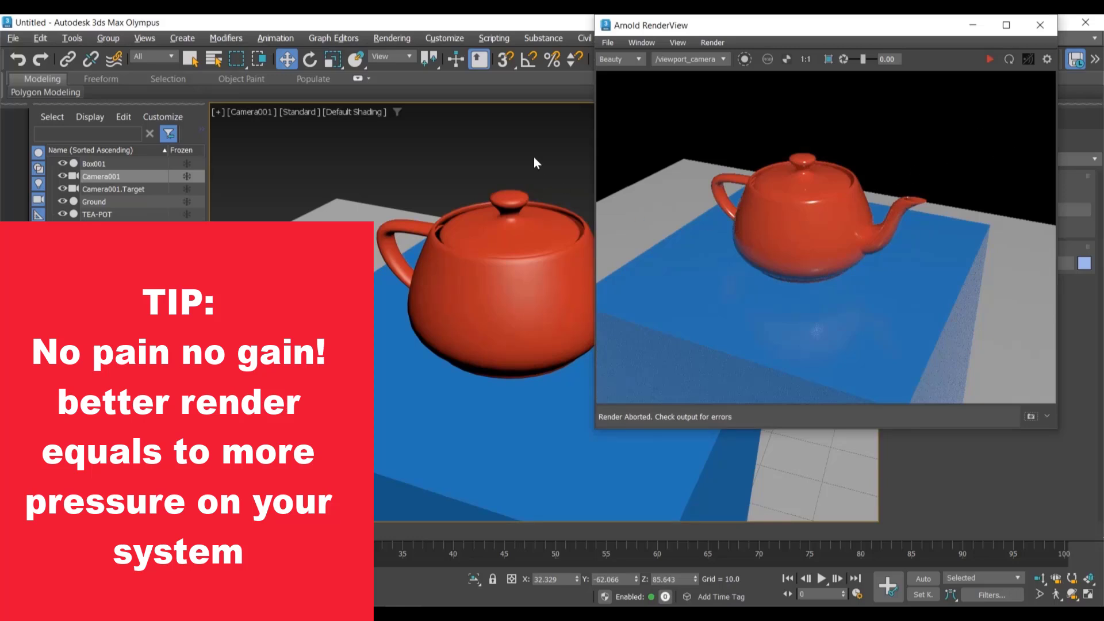
pyautogui.moveTo(533, 157); pyautogui.dragTo(455, 210, button='middle')
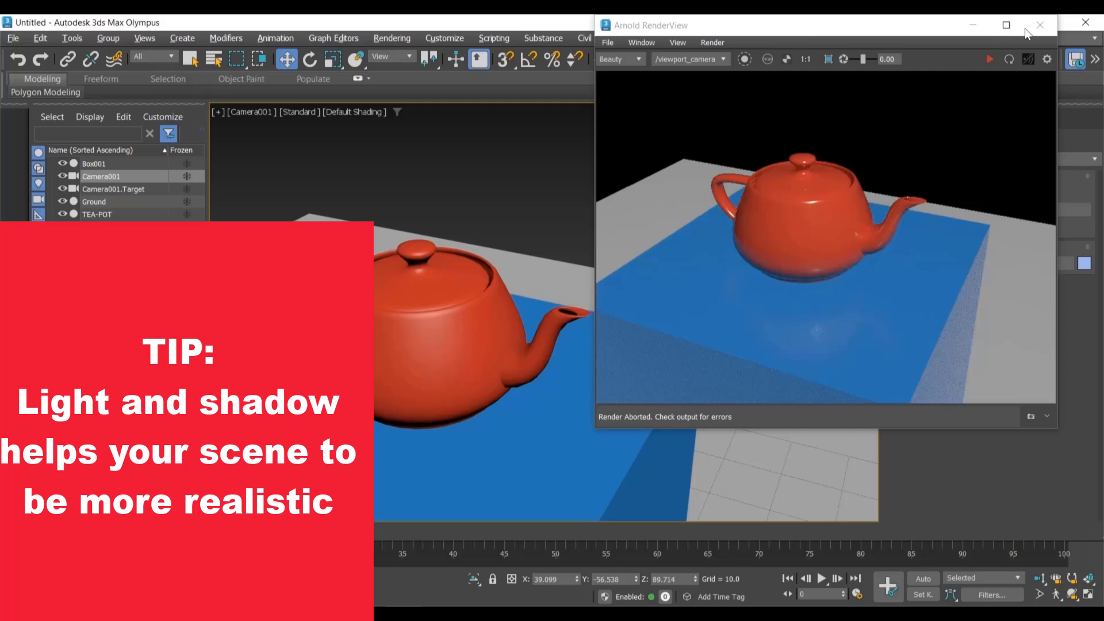
pyautogui.click(1039, 24)
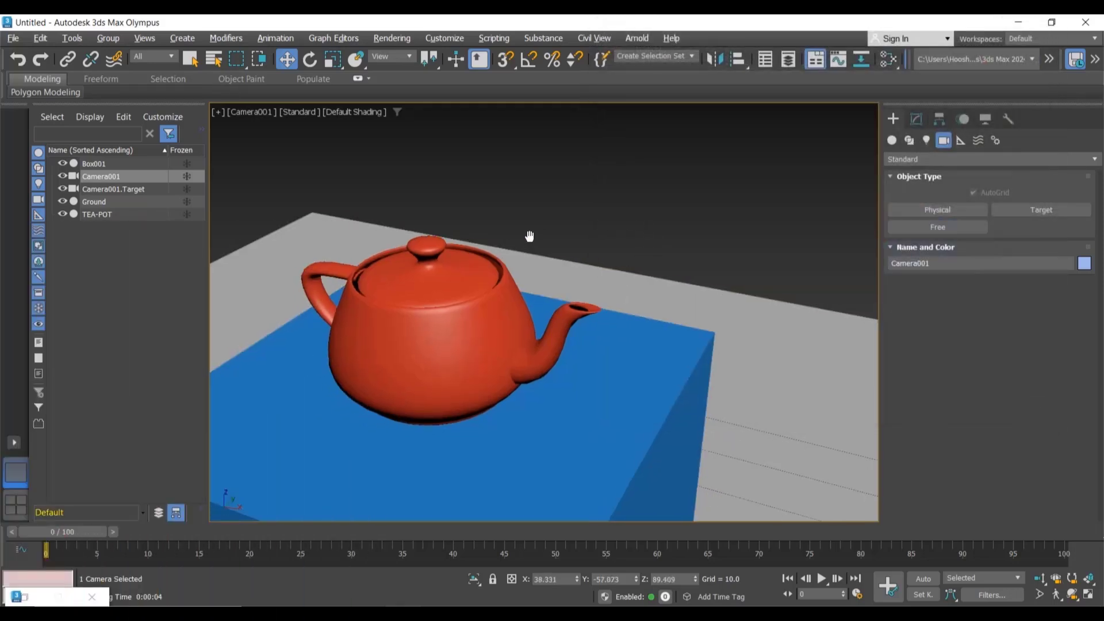
# Step: Adjust the camera framing again and select the teapot
pyautogui.moveTo(529, 236); pyautogui.dragTo(619, 196, button='middle')
pyautogui.click(471, 268)
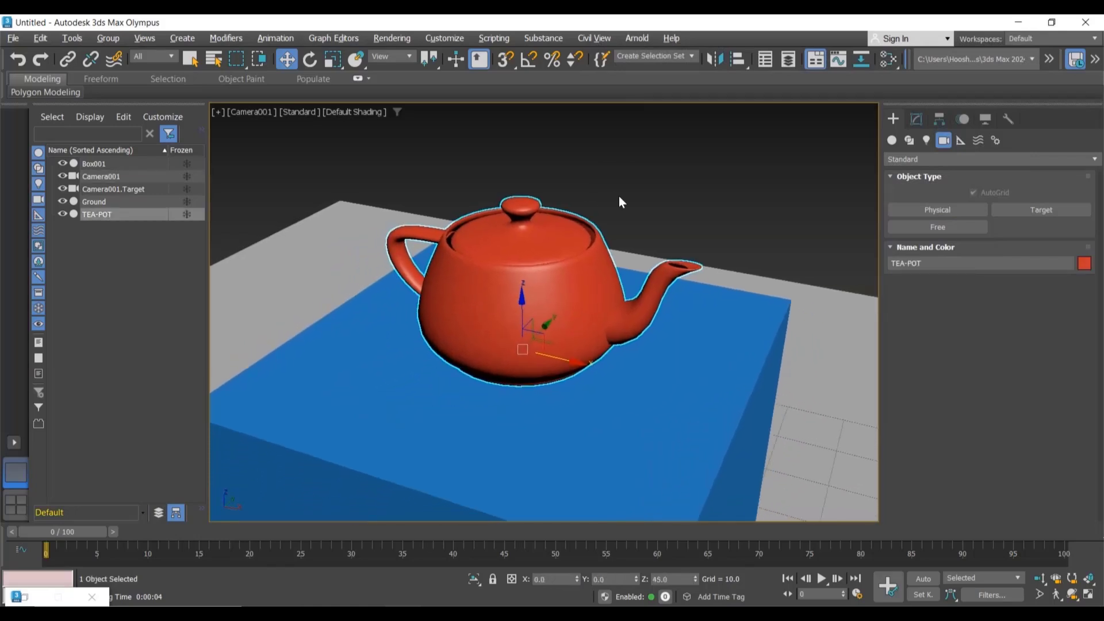
# Step: Return to the Perspective view and switch the Create panel's Lights category to Arnold lights
pyautogui.hotkey('alt', 'w')
pyautogui.click(620, 195)
pyautogui.hotkey('alt', 'w')
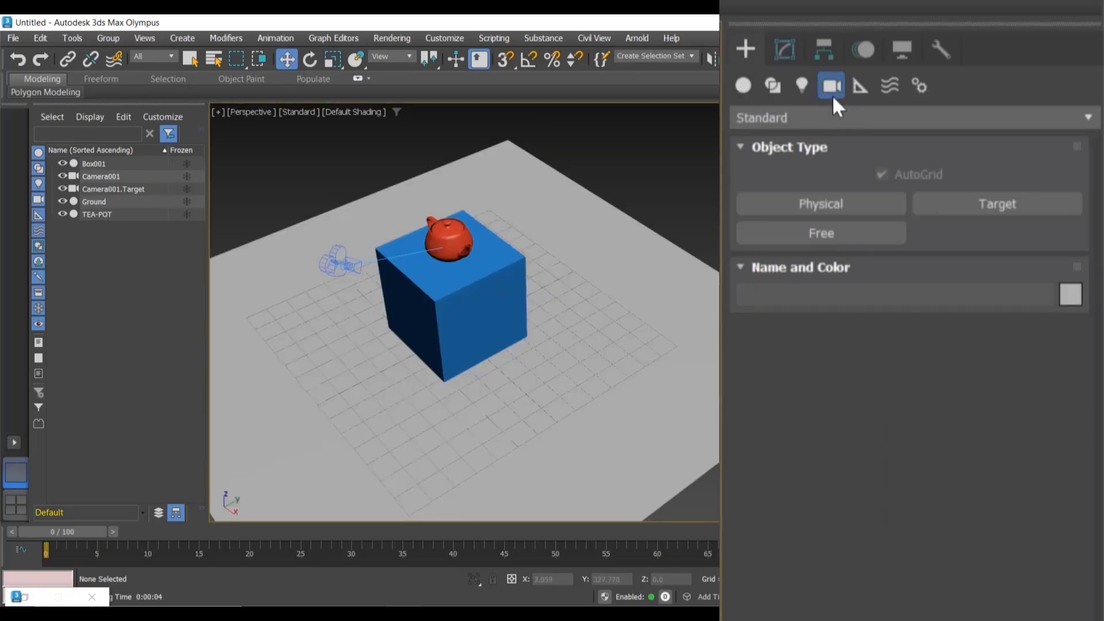
pyautogui.click(803, 86)
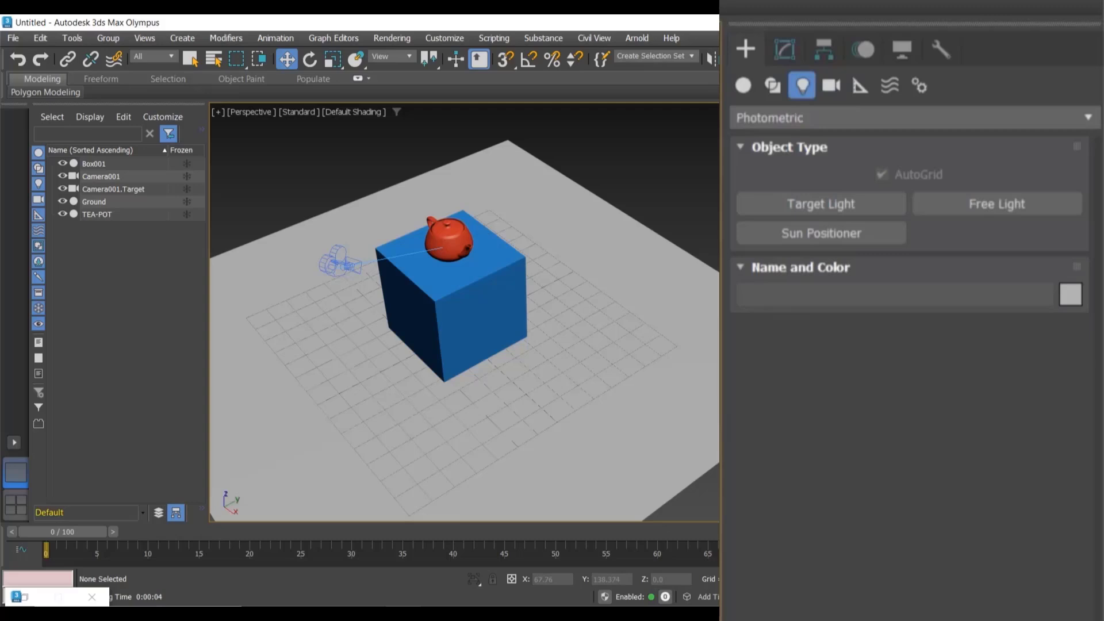
pyautogui.moveTo(577, 254); pyautogui.dragTo(645, 255, button='middle')
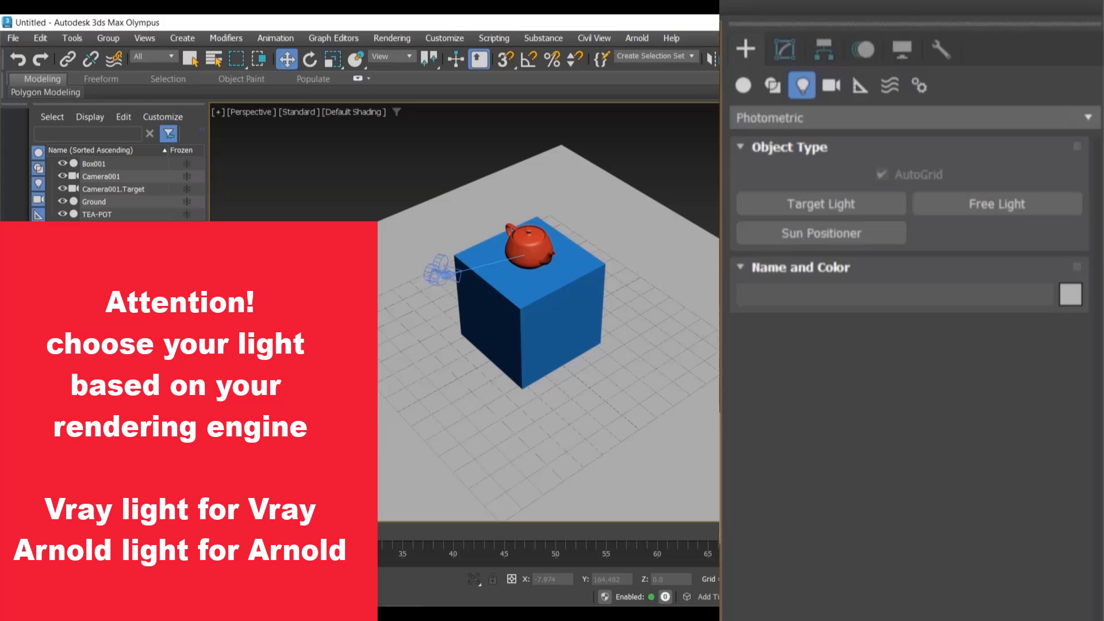
pyautogui.click(820, 116)
pyautogui.click(801, 183)
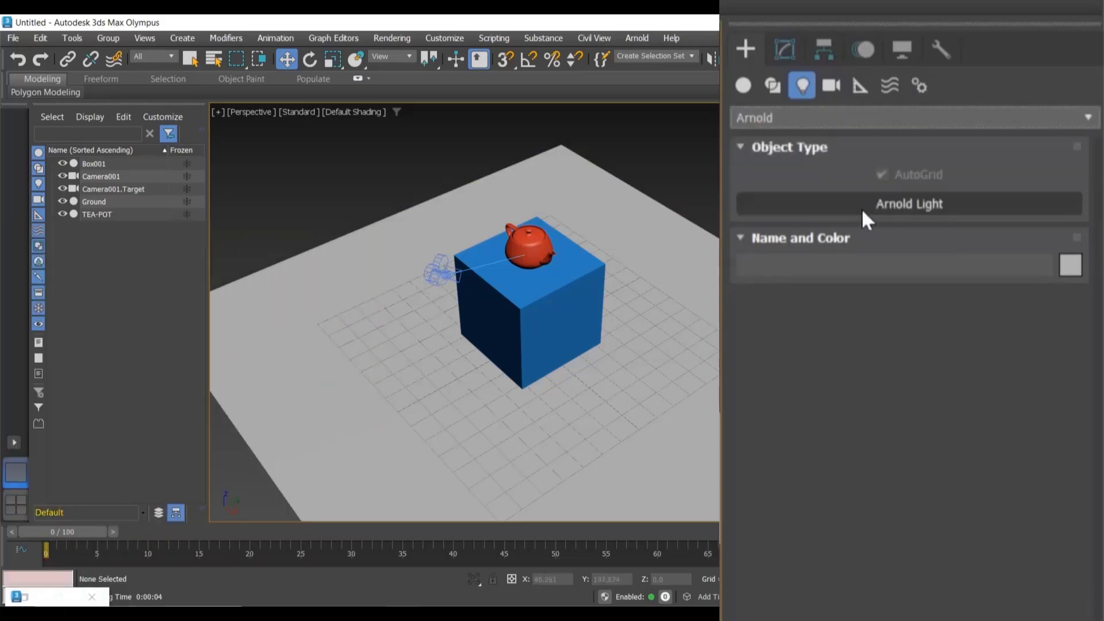
# Step: Create an Arnold Light on the ground beside the box and raise it to about 66 units high
pyautogui.click(861, 208)
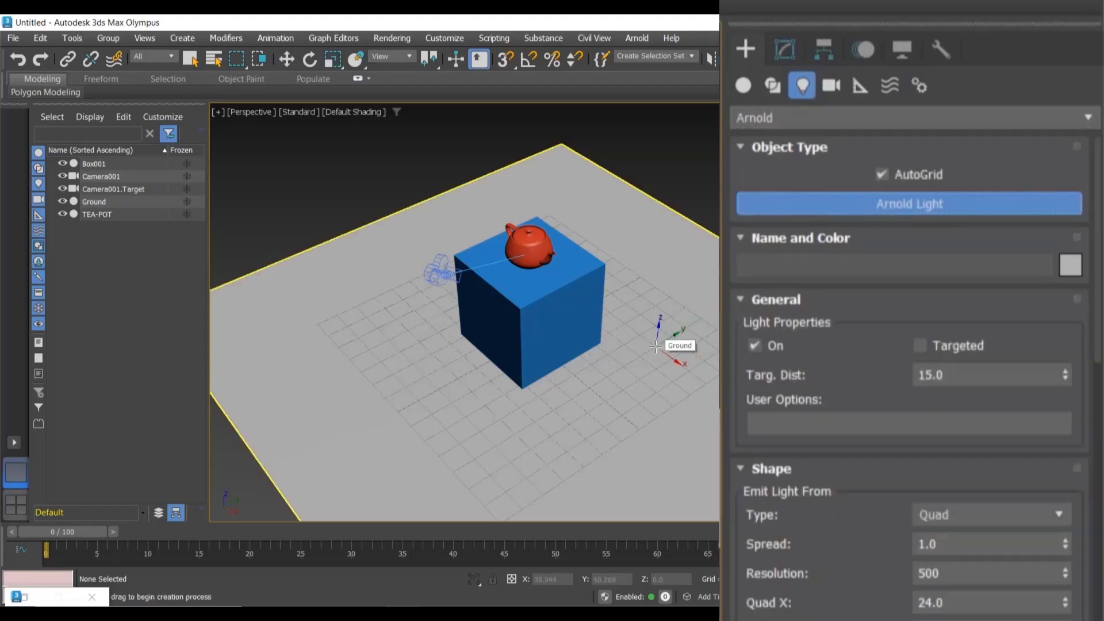
pyautogui.click(656, 346)
pyautogui.rightClick(674, 324)
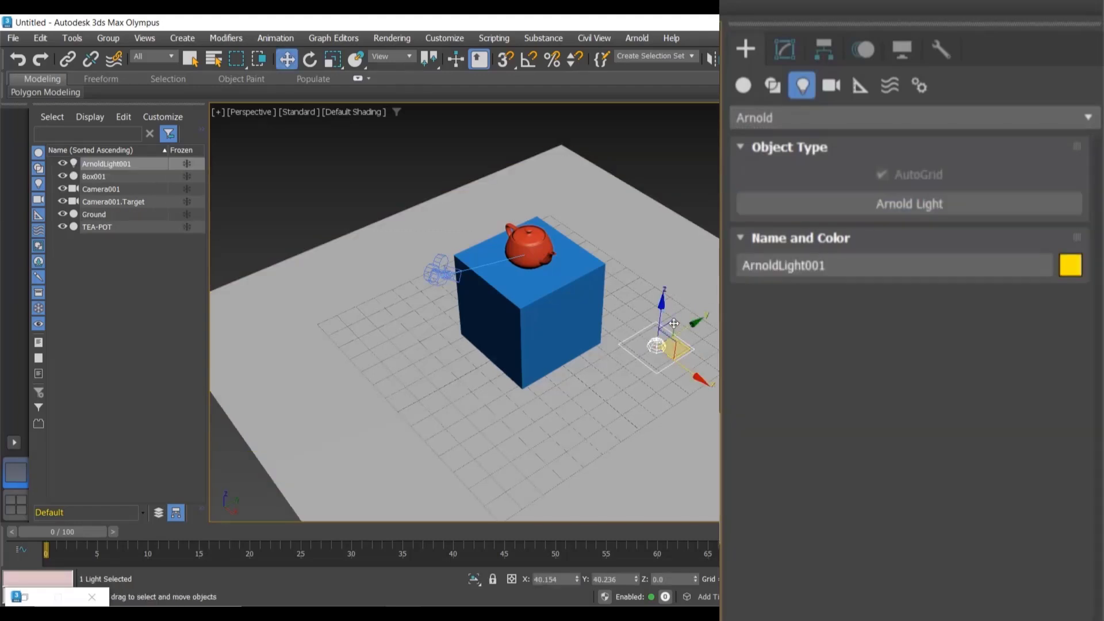
pyautogui.moveTo(663, 310); pyautogui.dragTo(671, 184)
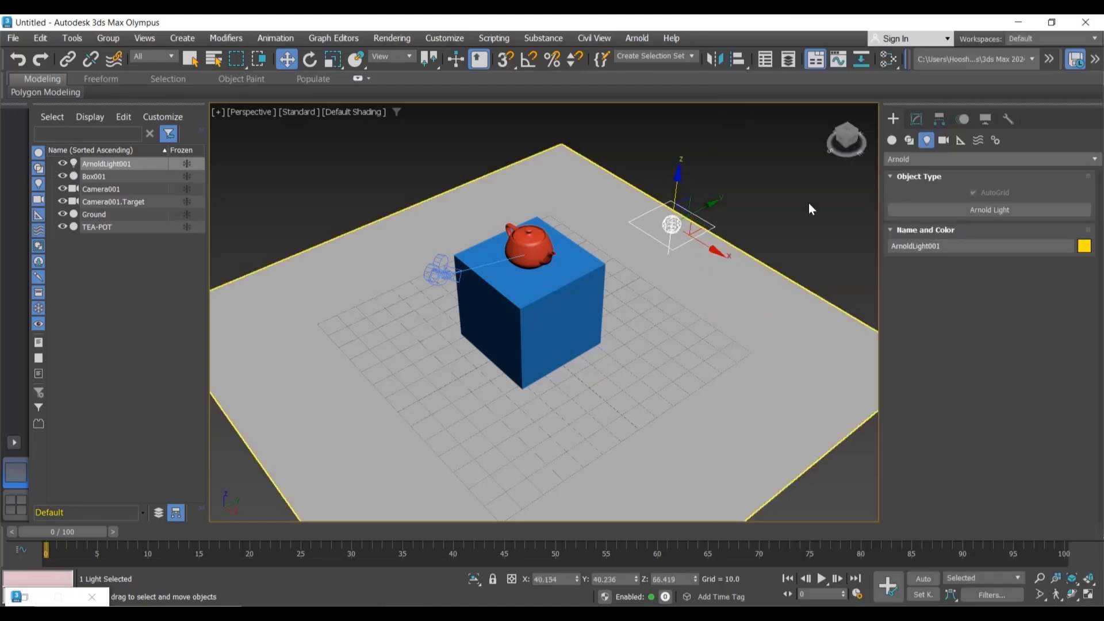
# Step: Open the light's parameters and change its emit shape Type from Quad to Point
pyautogui.click(917, 120)
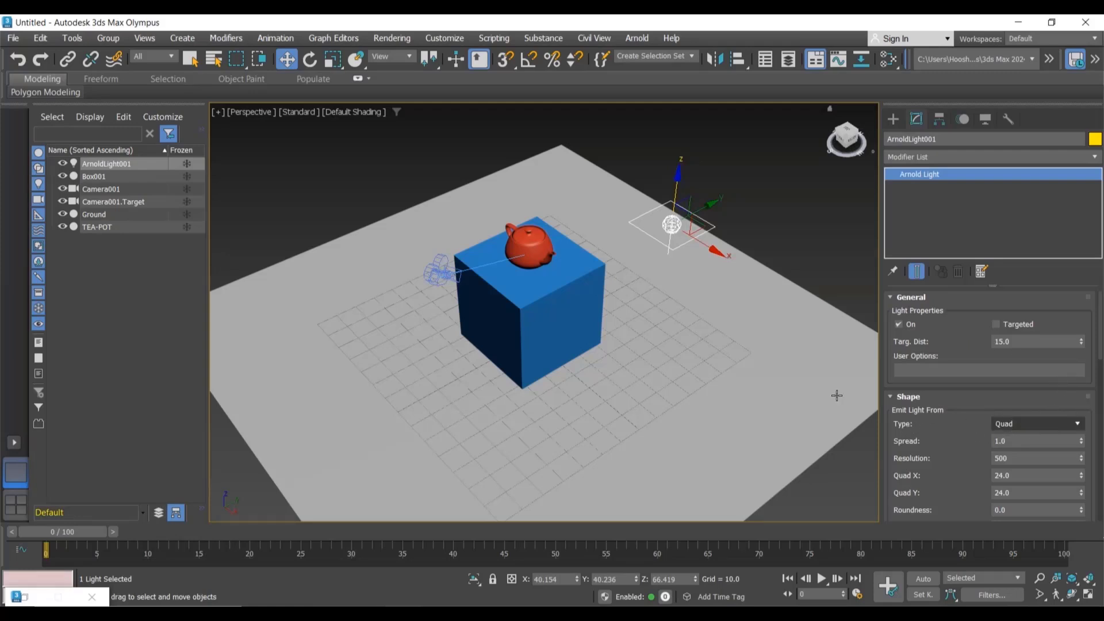
pyautogui.keyDown('alt'); pyautogui.moveTo(707, 347); pyautogui.dragTo(711, 324, button='middle'); pyautogui.keyUp('alt')
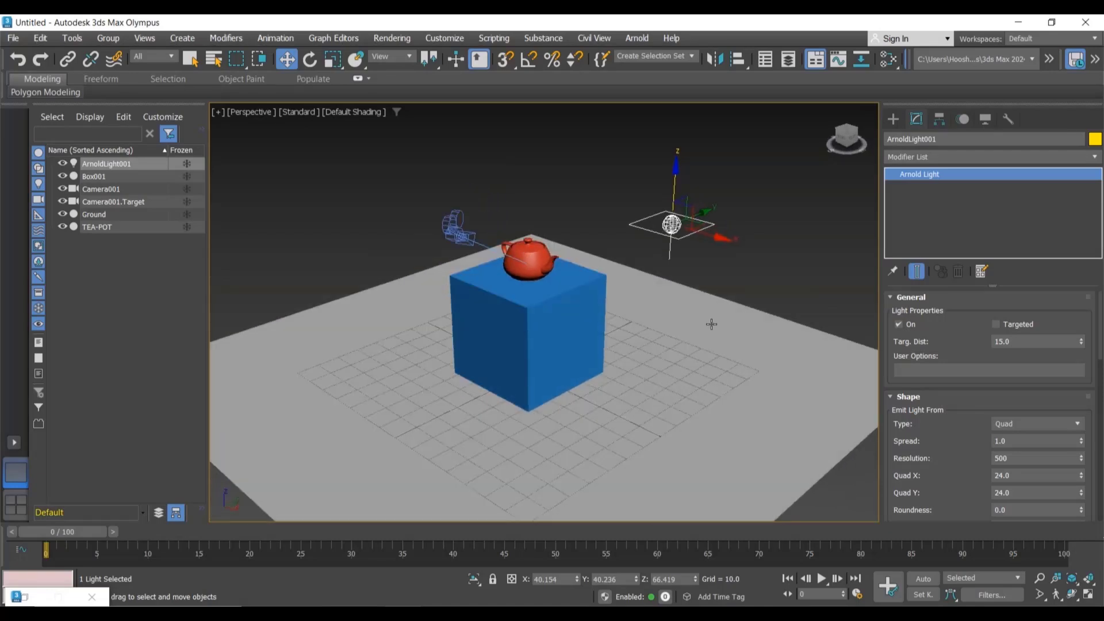
pyautogui.click(1023, 423)
pyautogui.click(1020, 440)
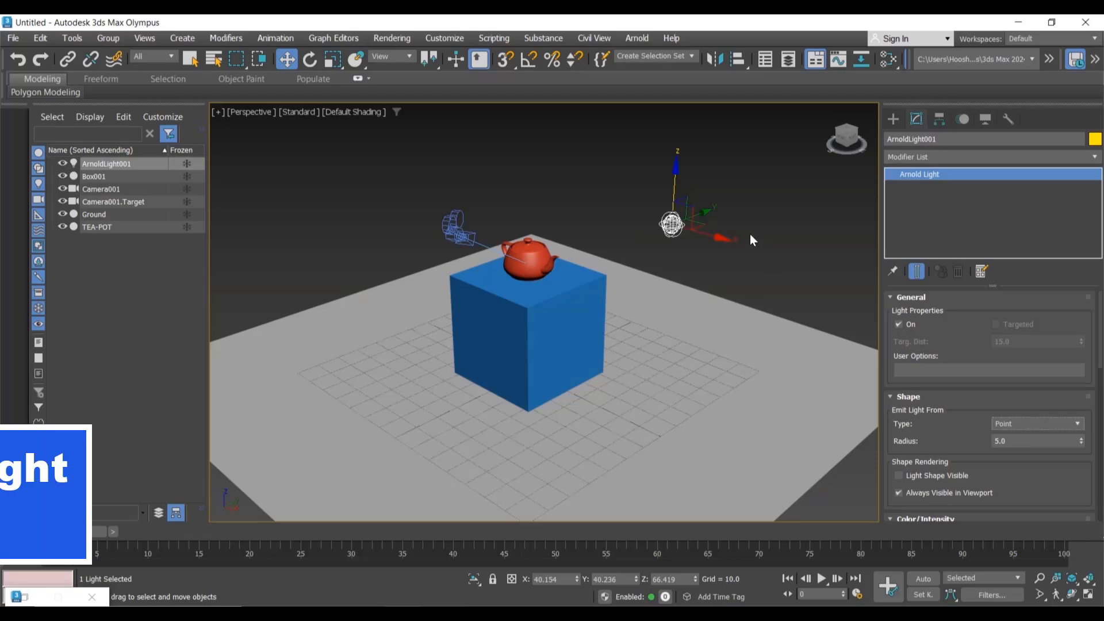
# Step: Position the point light at X 0, Y 0, Z 80 above the teapot
pyautogui.doubleClick(565, 580)
pyautogui.write('0')
pyautogui.press('Tab')
pyautogui.write('0')
pyautogui.press('Tab')
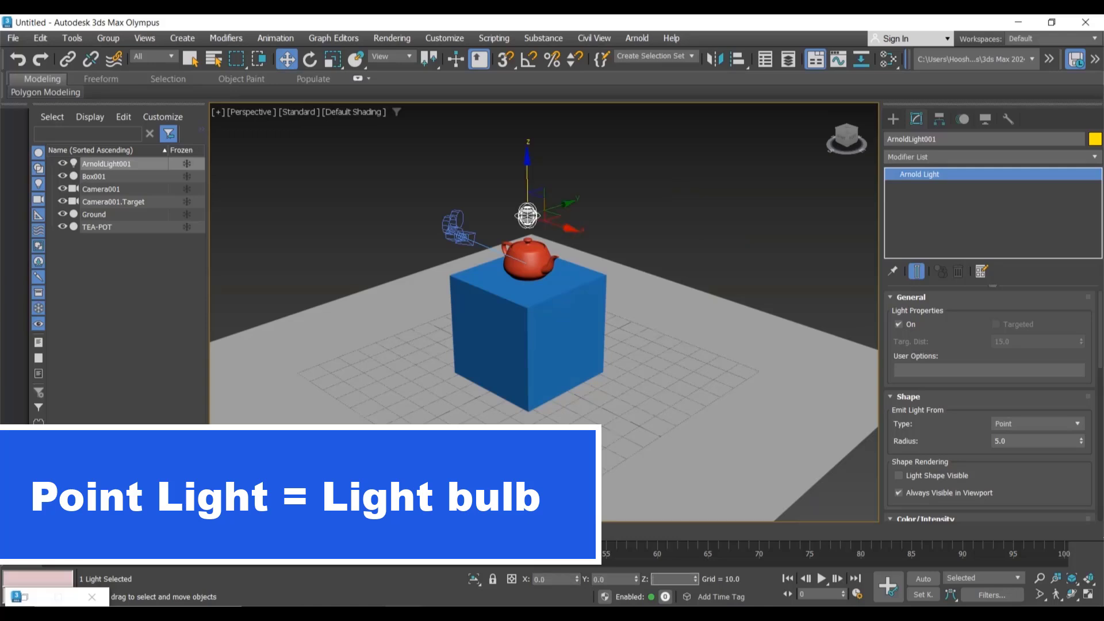
pyautogui.write('80')
pyautogui.press('Return')
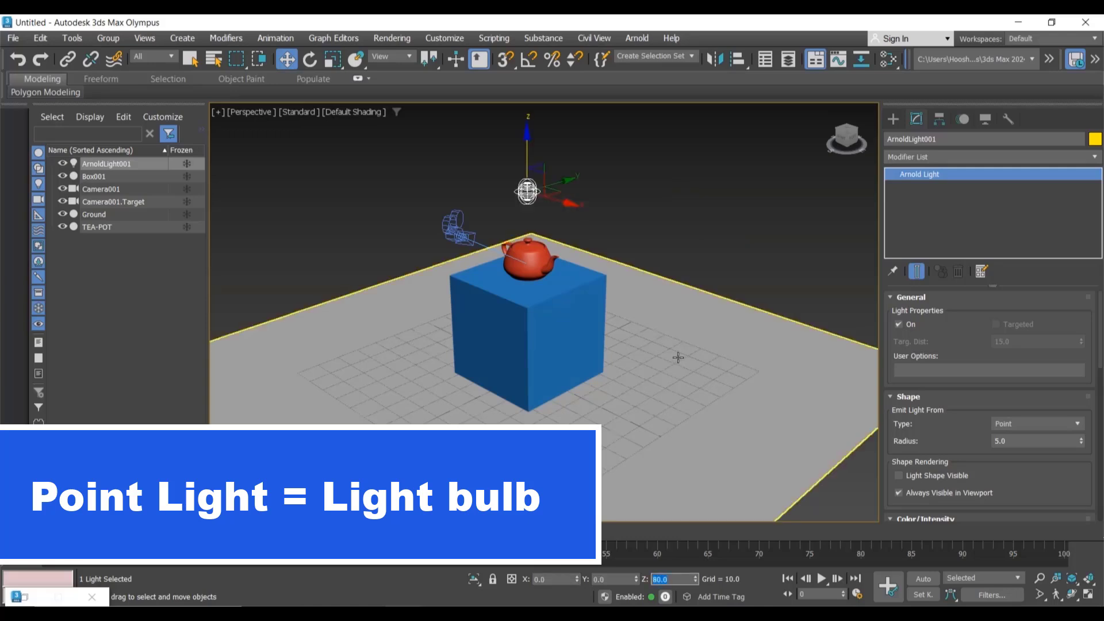
# Step: Open Render Setup and render the Perspective view with Arnold
pyautogui.click(657, 208)
pyautogui.click(538, 193)
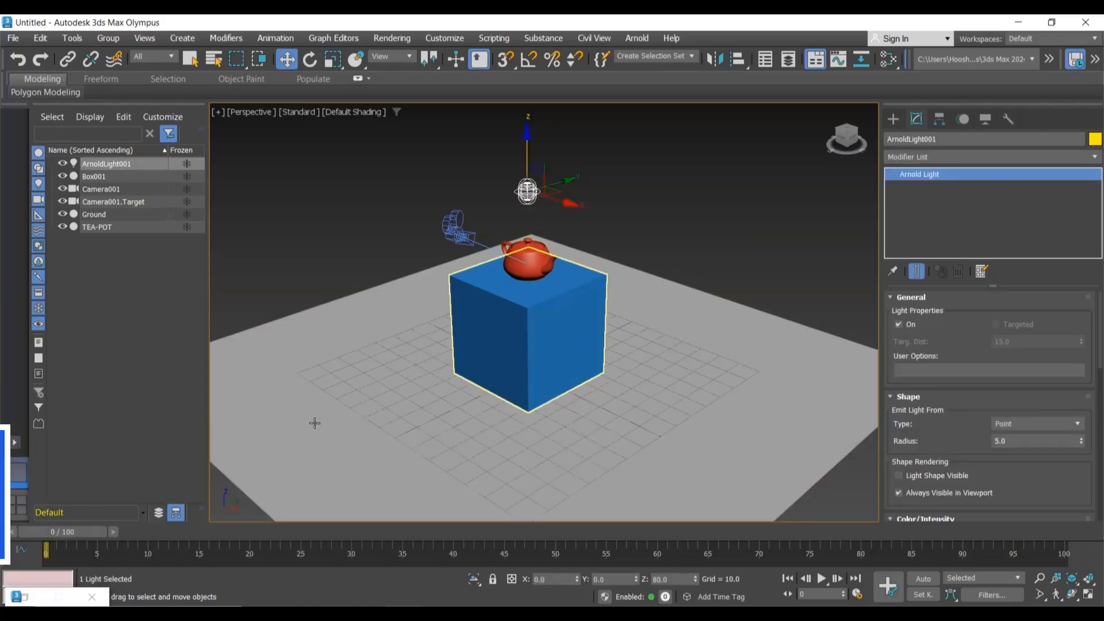
pyautogui.click(38, 599)
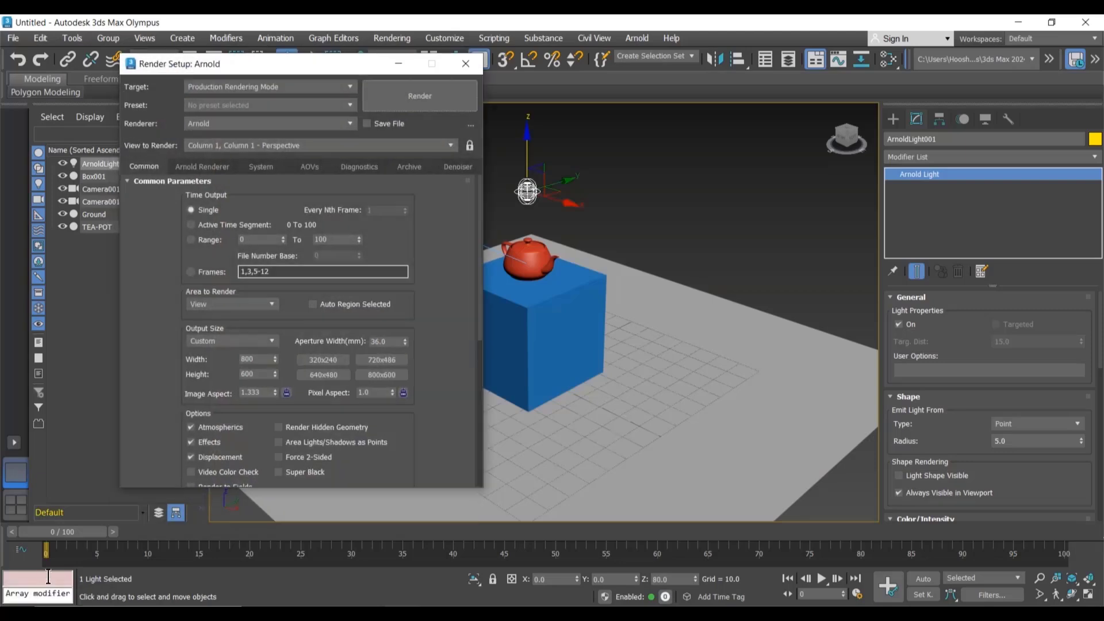
pyautogui.click(427, 105)
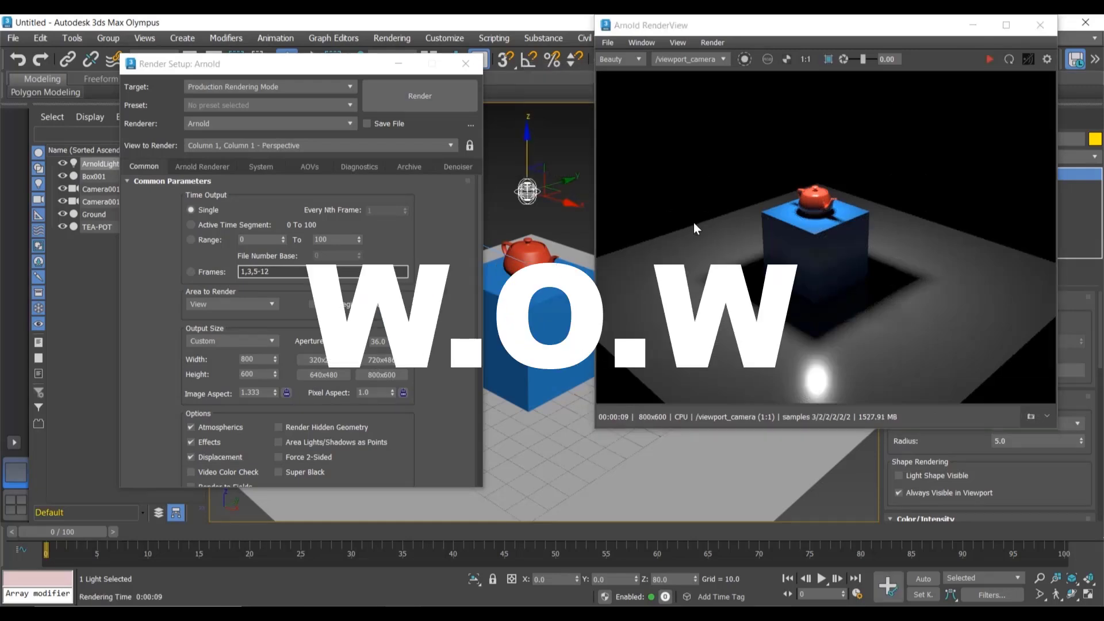
# Step: Switch the viewport to the Camera001 view and render it again from Render Setup
pyautogui.click(398, 64)
pyautogui.click(456, 226)
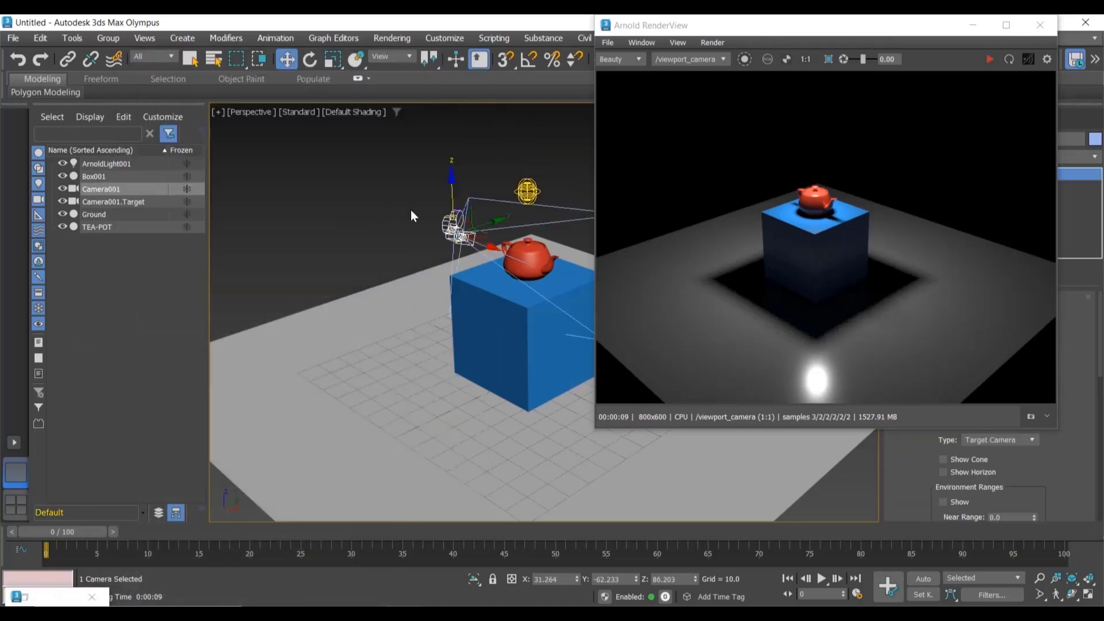
pyautogui.click(413, 189)
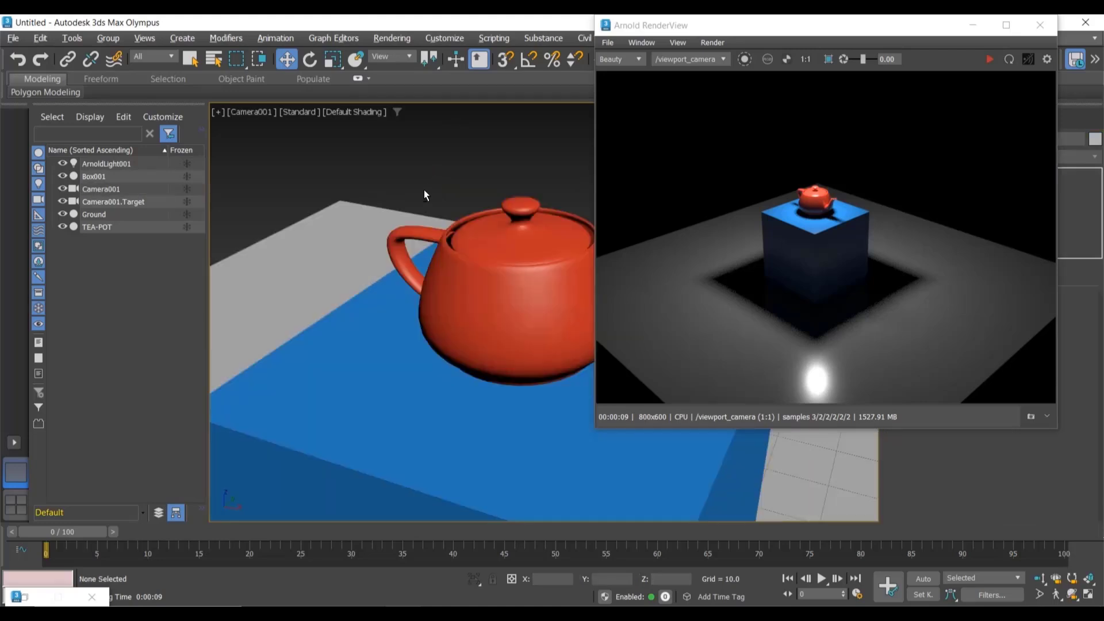
pyautogui.press('c')
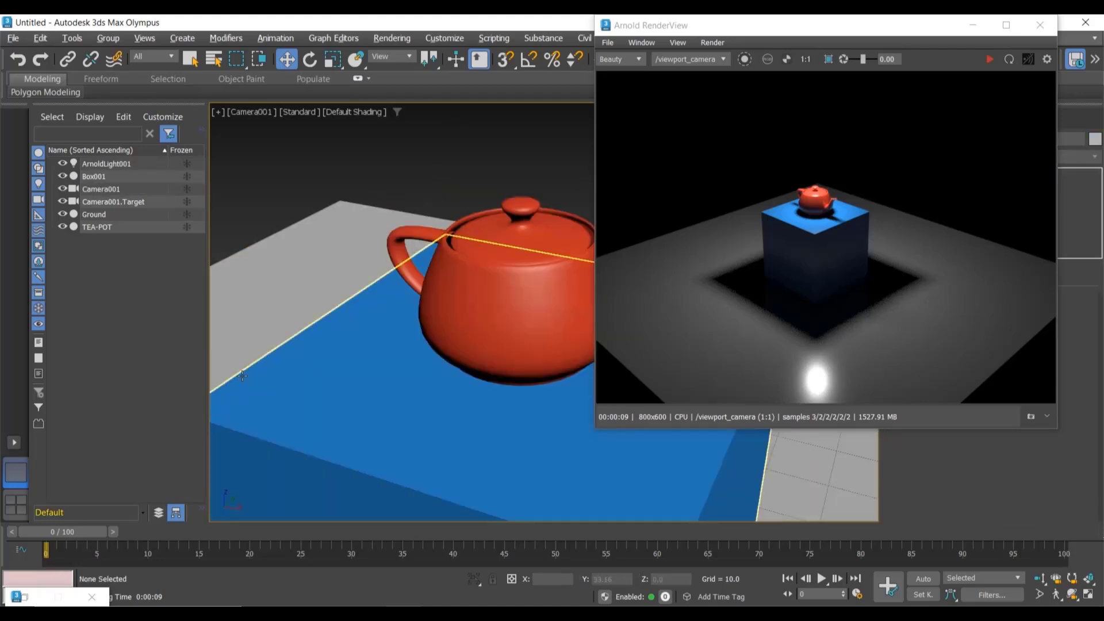
pyautogui.click(28, 601)
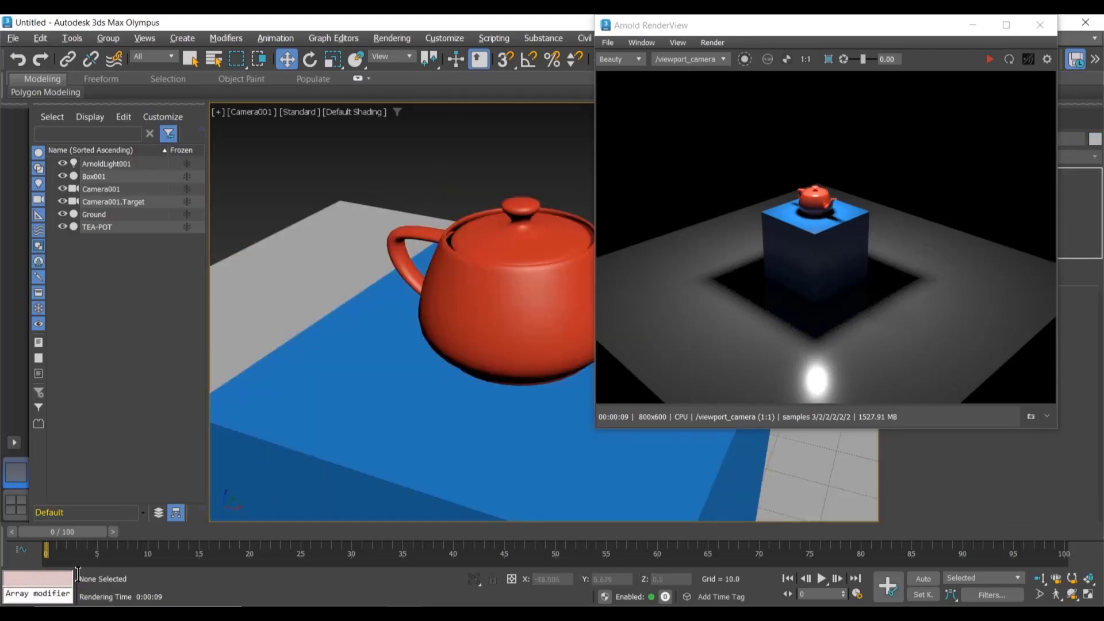
pyautogui.click(428, 105)
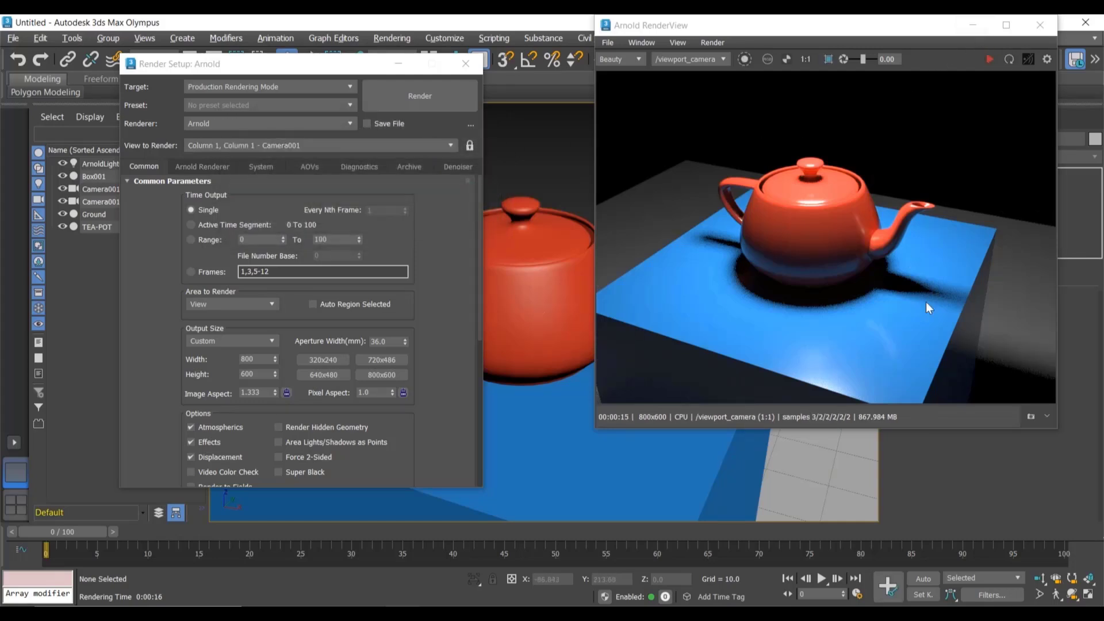
# Step: Minimize the render windows, select the Arnold light and nudge it slightly
pyautogui.click(981, 33)
pyautogui.click(398, 63)
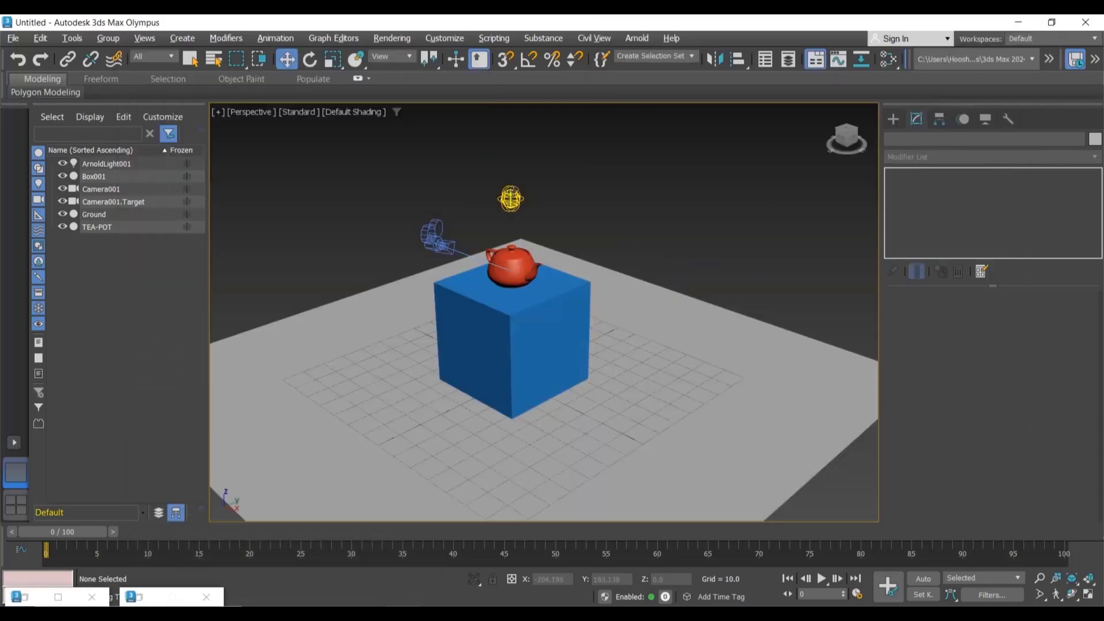
pyautogui.click(510, 197)
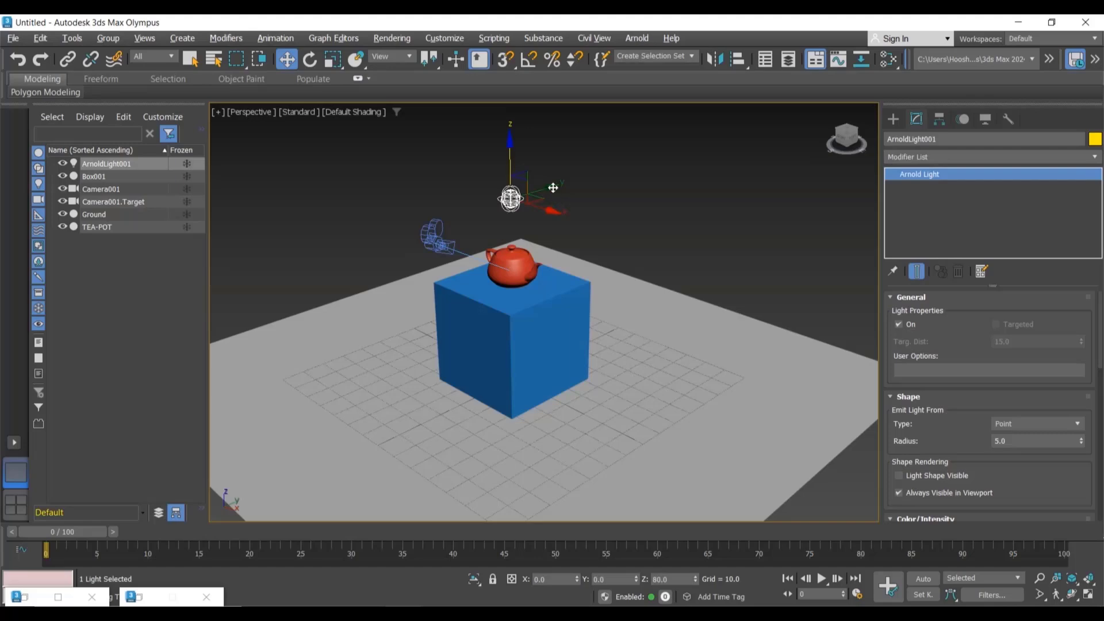
pyautogui.moveTo(550, 192); pyautogui.dragTo(515, 203)
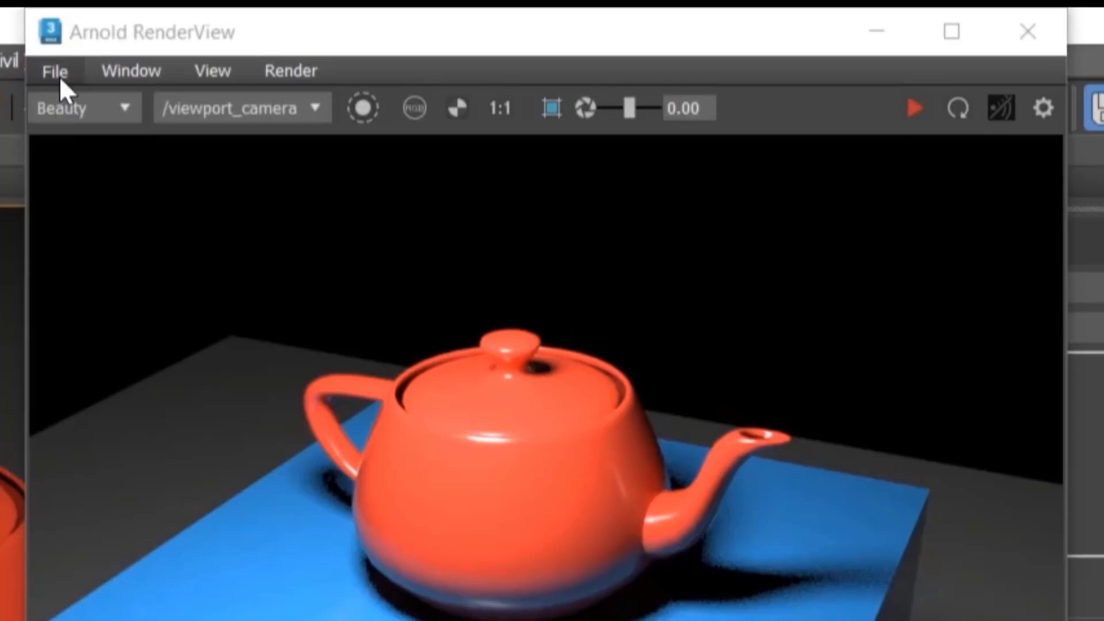
# Step: Save the rendered image as teapot.png in the IMGS folder on the Desktop
pyautogui.click(58, 76)
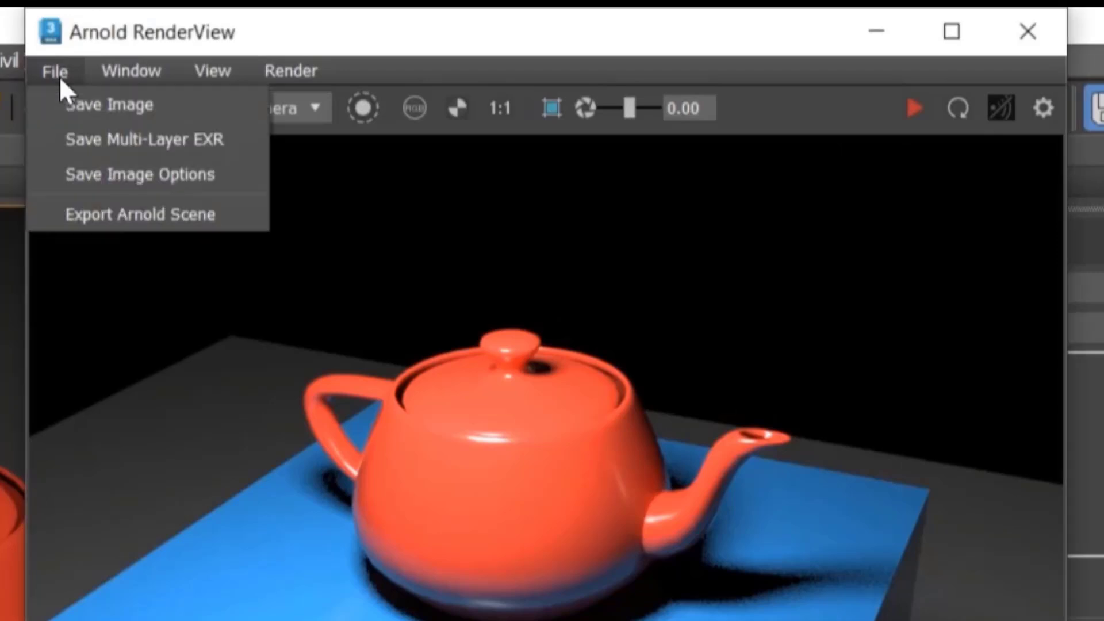
pyautogui.click(91, 108)
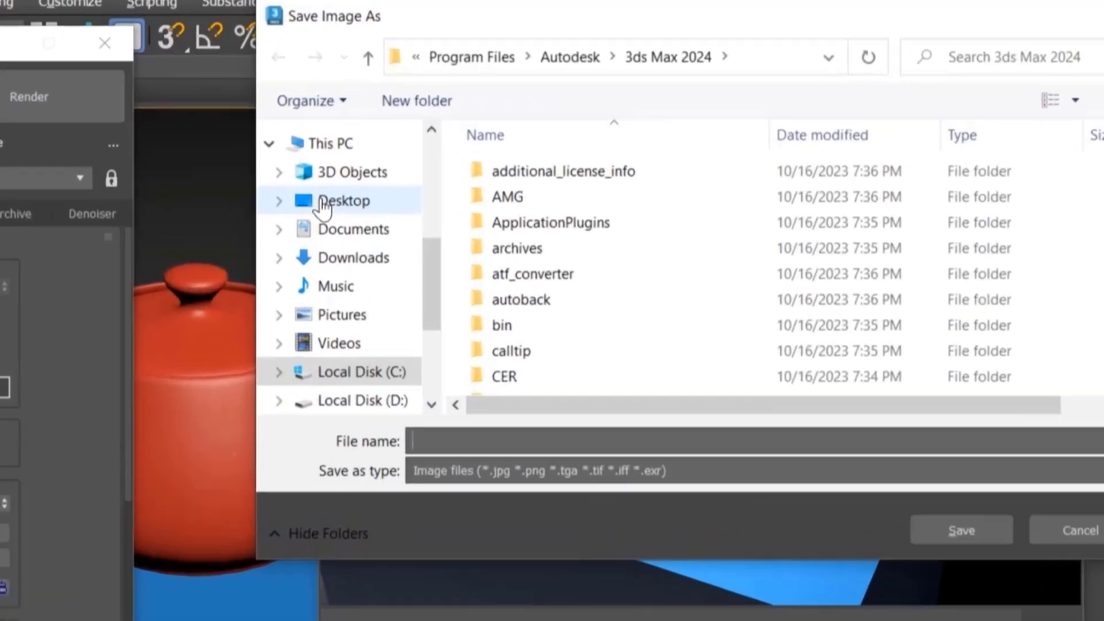
pyautogui.click(602, 161)
pyautogui.doubleClick(756, 271)
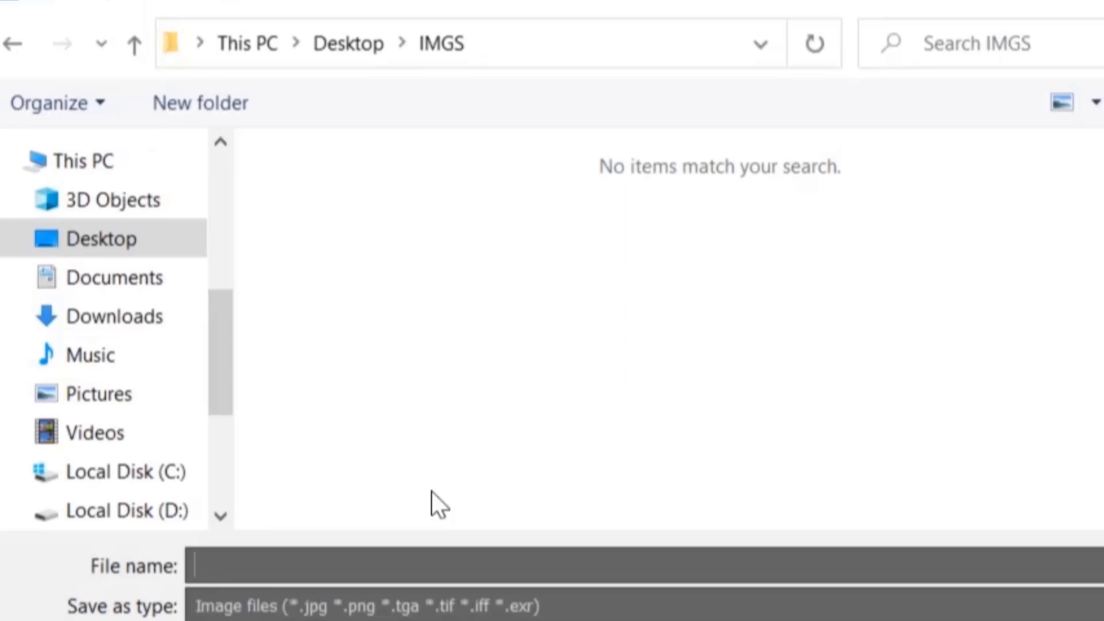
pyautogui.write('teapot')
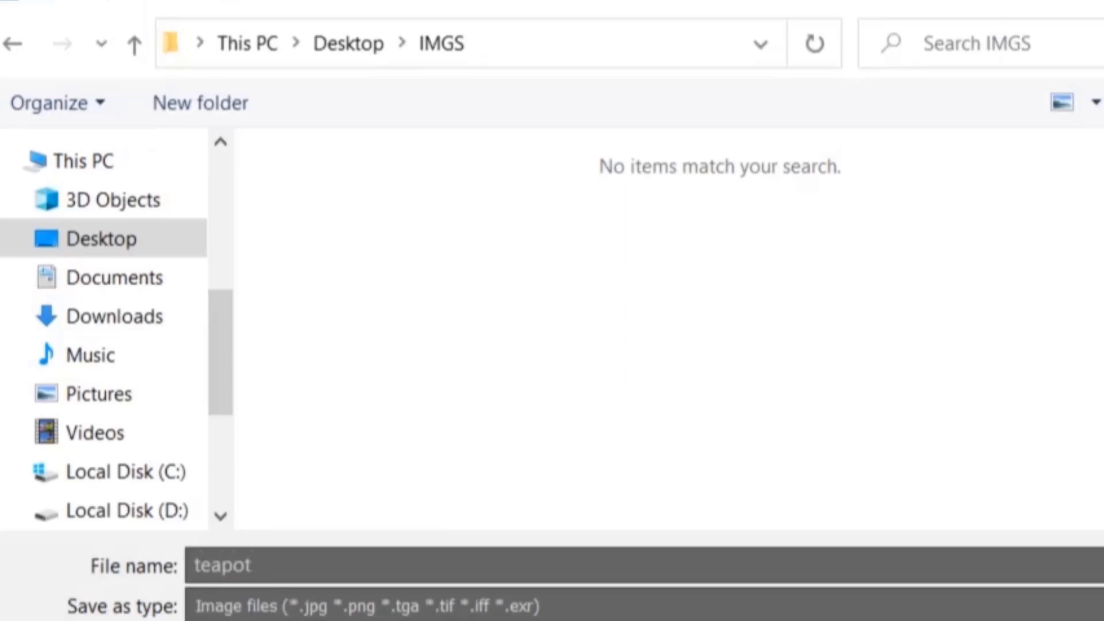
pyautogui.write('.png')
pyautogui.press('Return')
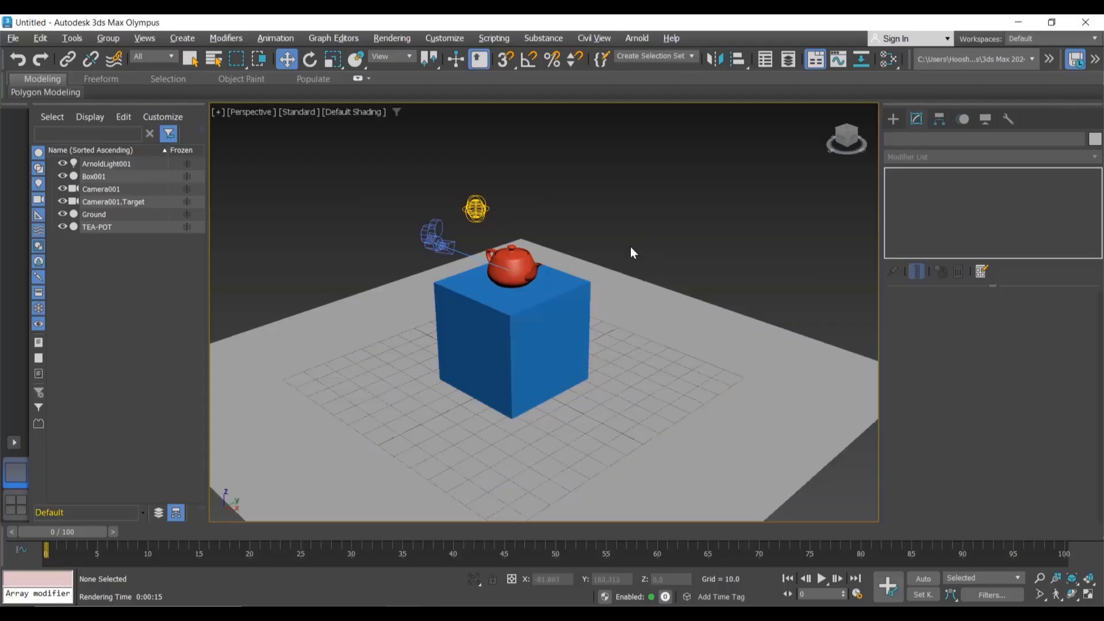
pyautogui.keyDown('alt'); pyautogui.moveTo(616, 252); pyautogui.dragTo(642, 225, button='middle'); pyautogui.keyUp('alt')
pyautogui.scroll(-3, 609, 238)
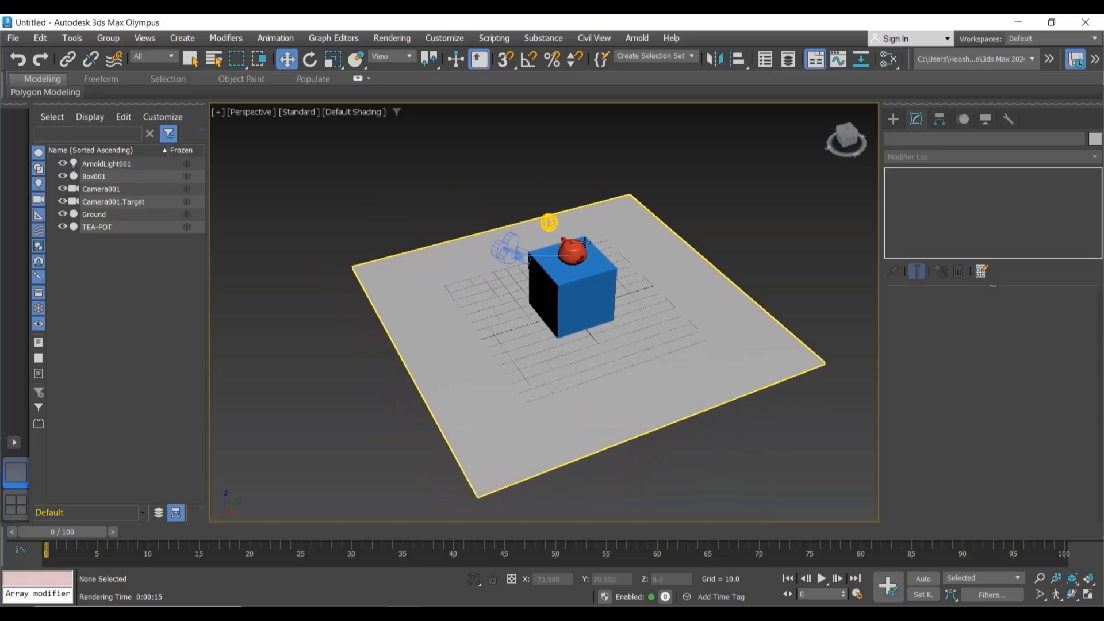
pyautogui.scroll(3, 642, 225)
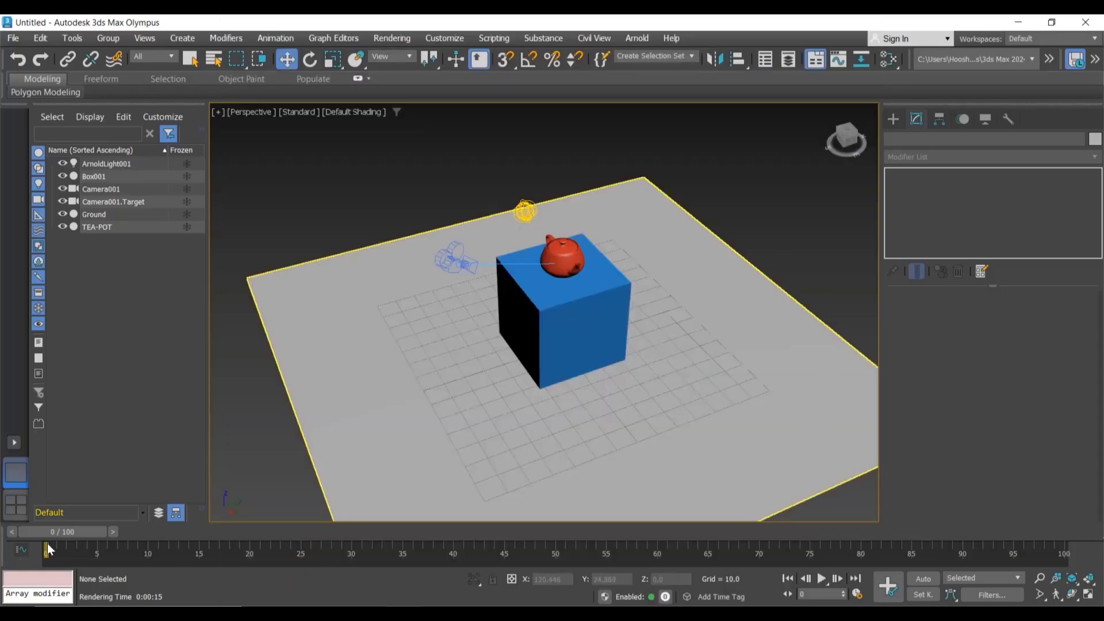
pyautogui.moveTo(88, 538); pyautogui.dragTo(649, 534)
pyautogui.moveTo(369, 564)
pyautogui.mouseDown()
pyautogui.moveTo(73, 553)
pyautogui.moveTo(1058, 543)
pyautogui.moveTo(740, 561)
pyautogui.moveTo(43, 535)
pyautogui.mouseUp()
pyautogui.press('w')
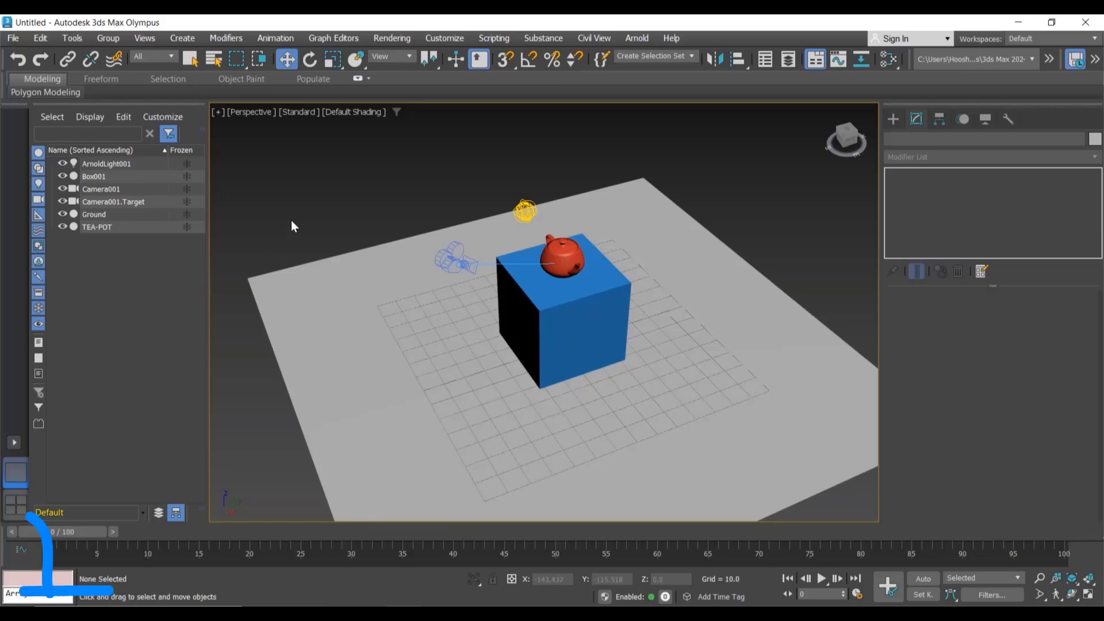
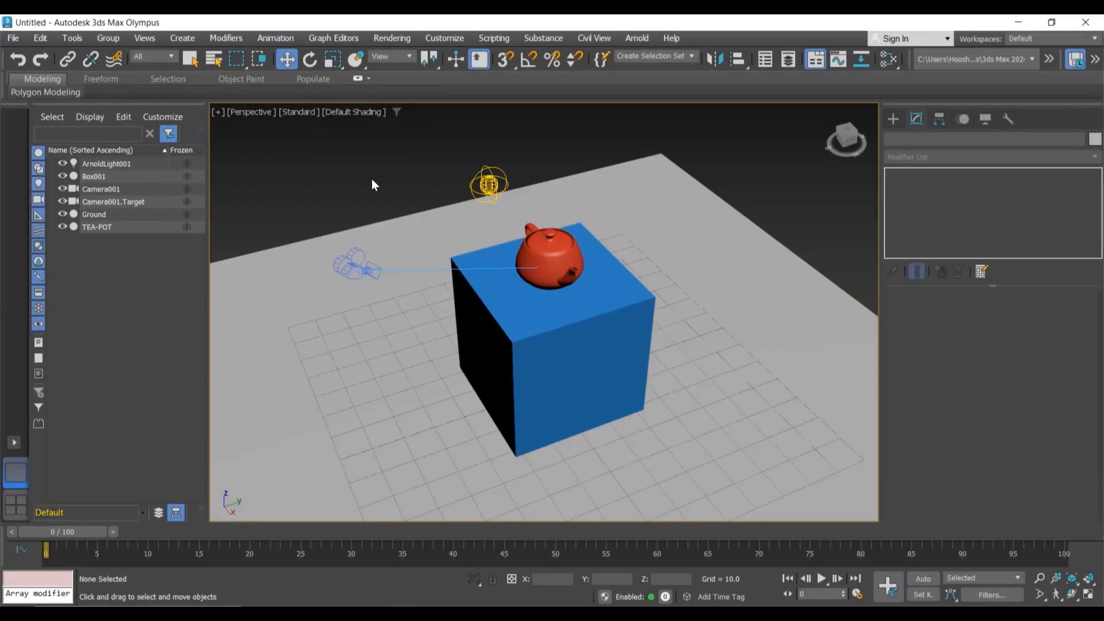
# Step: Set the animation's end time to 10 frames in the Time Configuration settings
pyautogui.moveTo(89, 534); pyautogui.dragTo(3, 512)
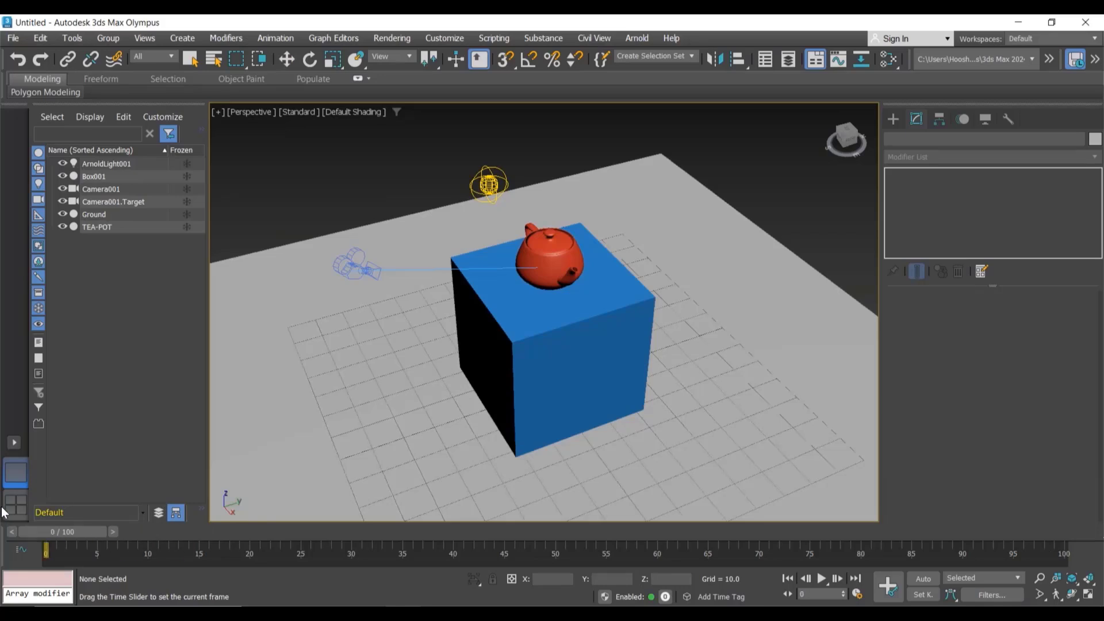
pyautogui.press('w')
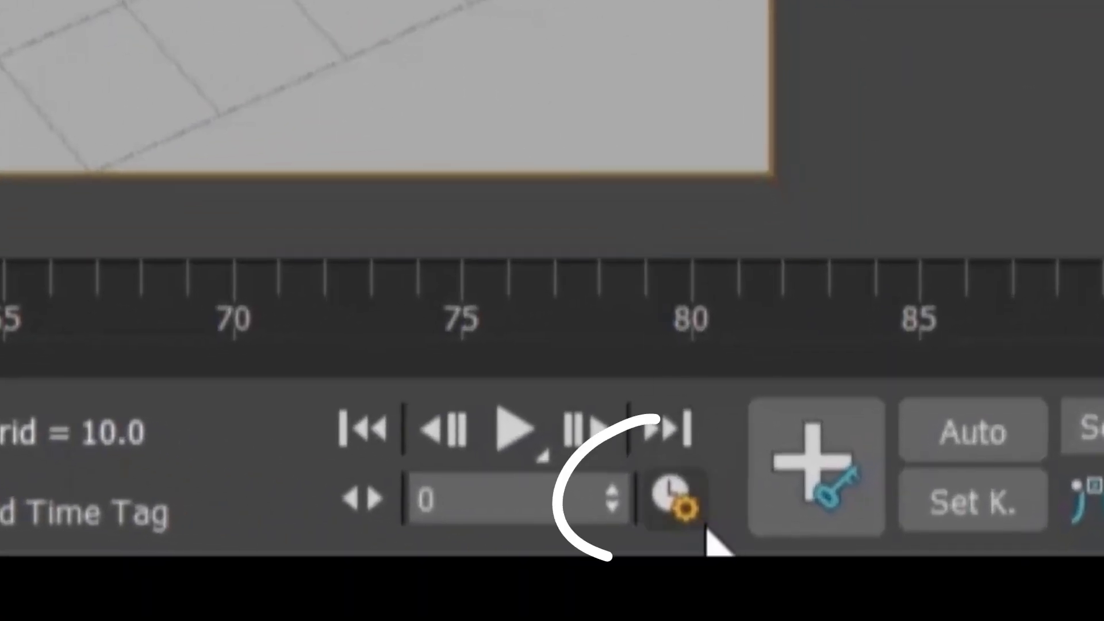
pyautogui.click(682, 517)
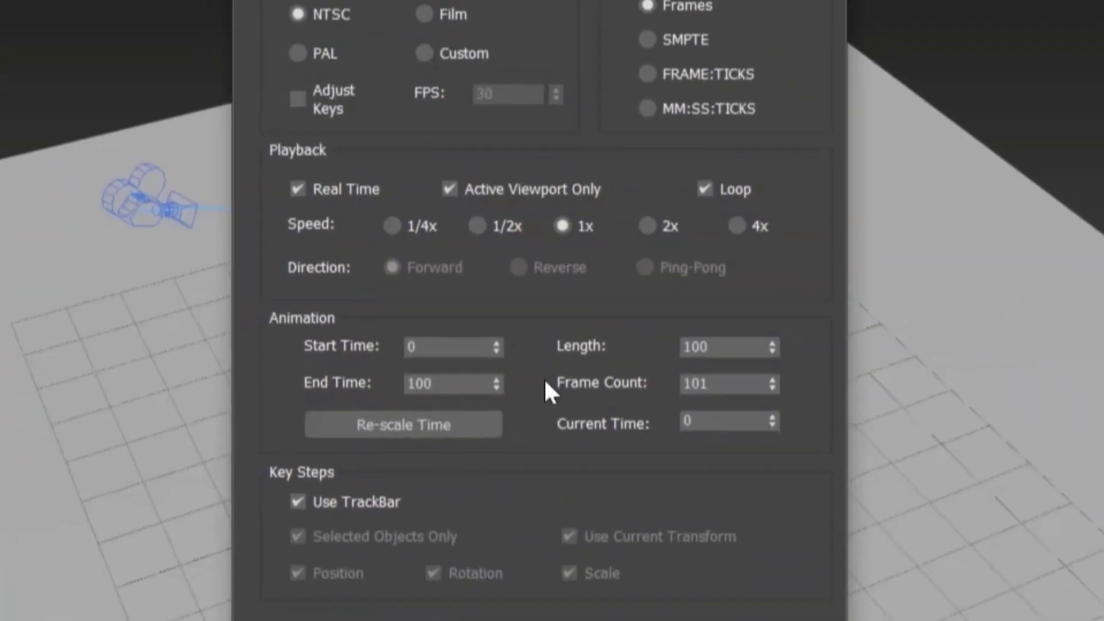
pyautogui.click(454, 384)
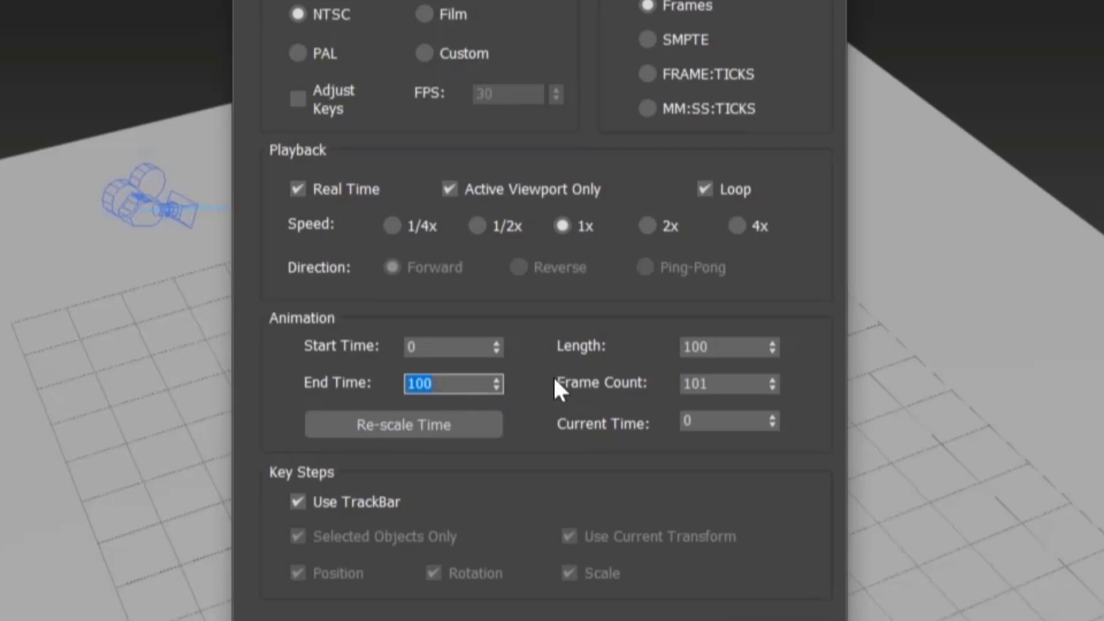
pyautogui.click(742, 354)
pyautogui.write('1')
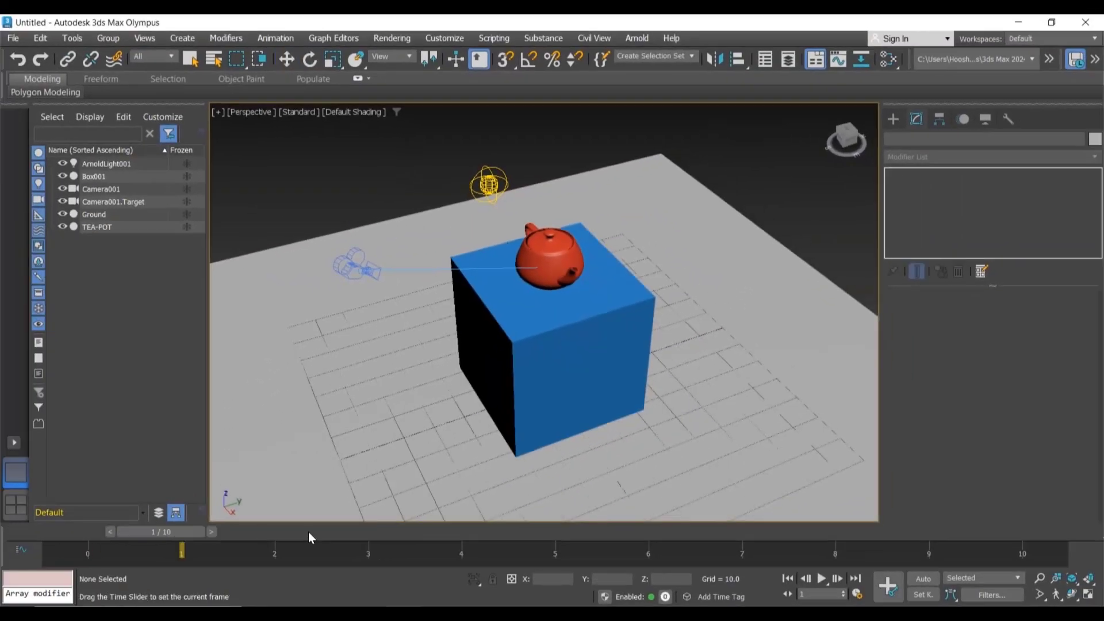
# Step: Select the teapot, turn on Set Key mode and set a key at frame 0
pyautogui.click(549, 259)
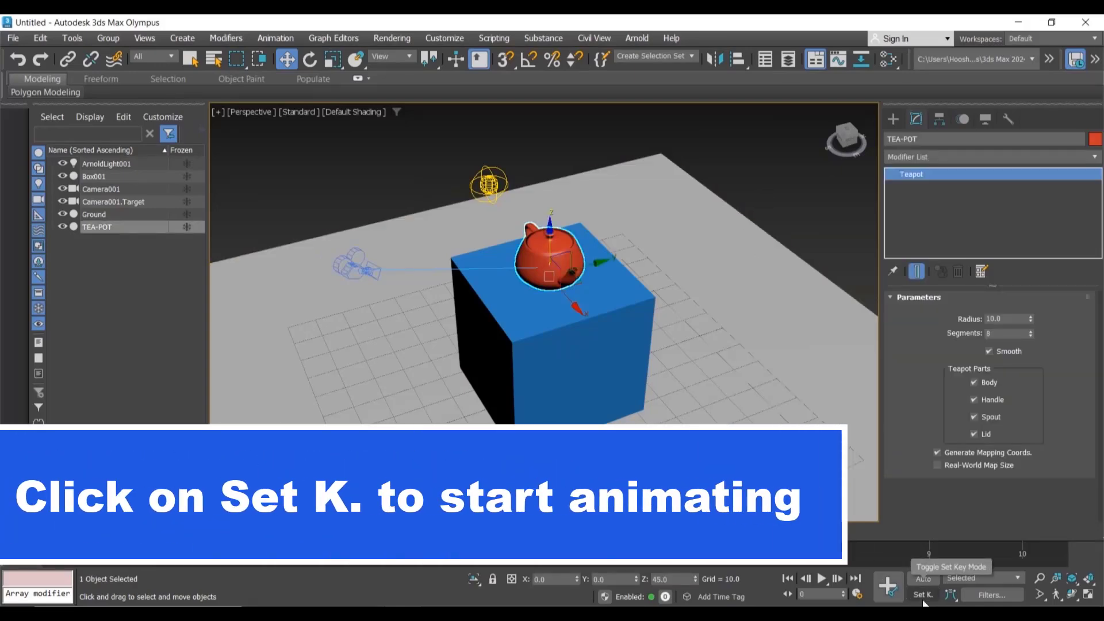
pyautogui.click(922, 600)
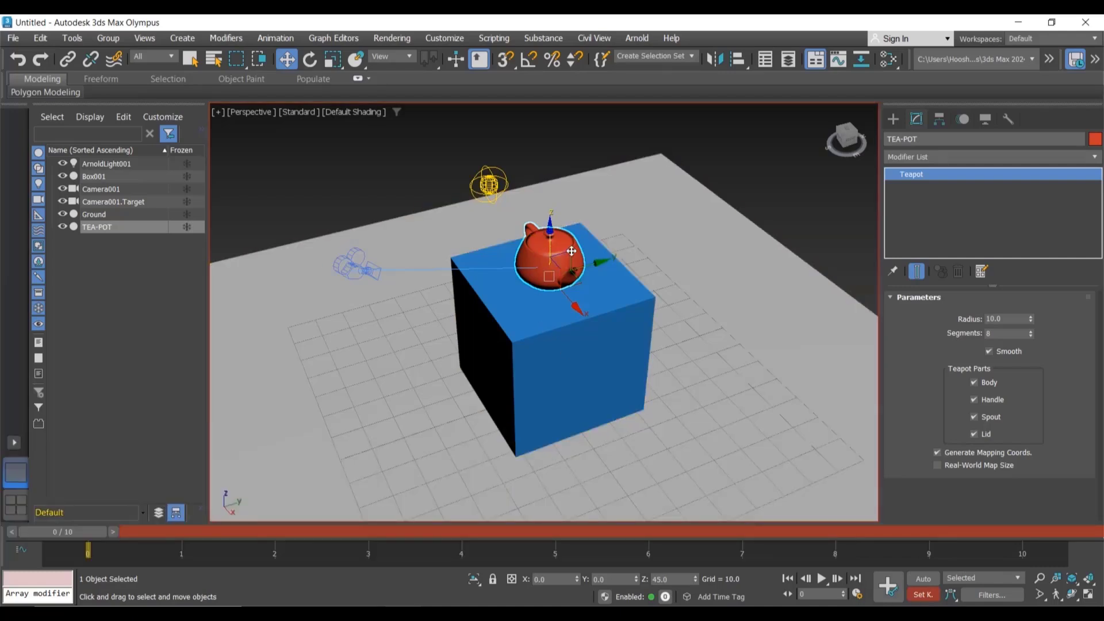
pyautogui.click(888, 585)
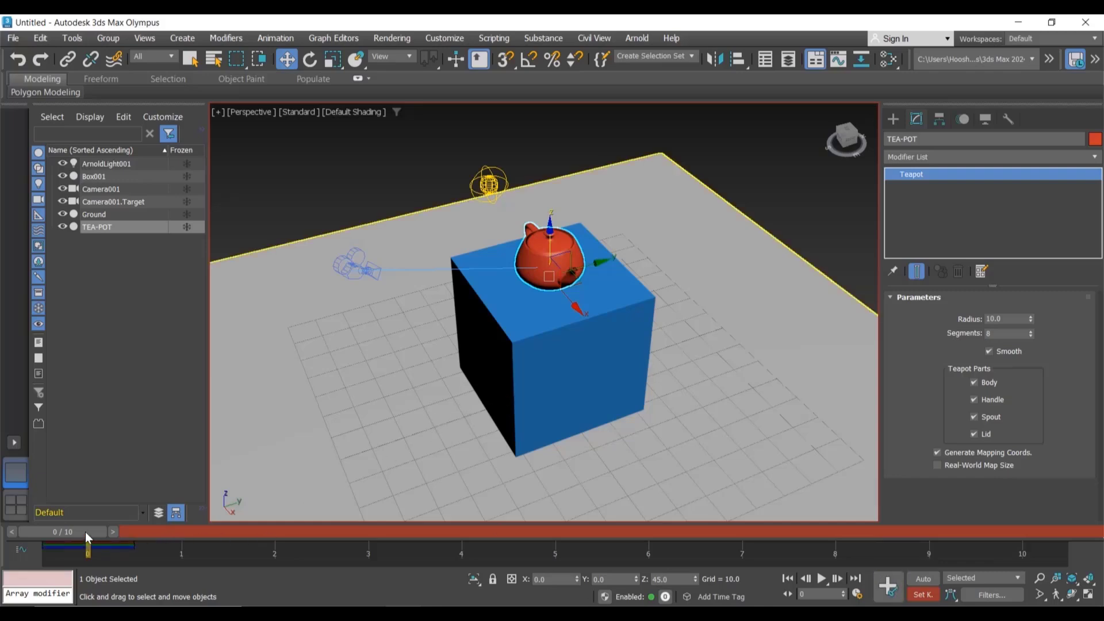
# Step: At frame 5, rotate the teapot to -90 degrees about Z and set a key
pyautogui.moveTo(85, 532); pyautogui.dragTo(585, 537)
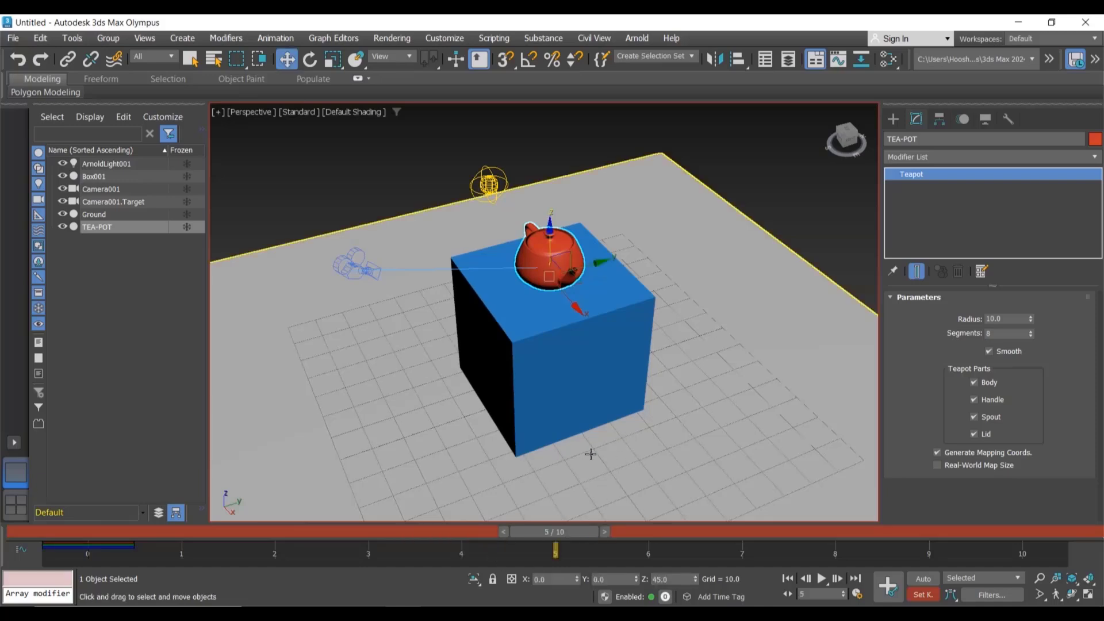
pyautogui.press('e')
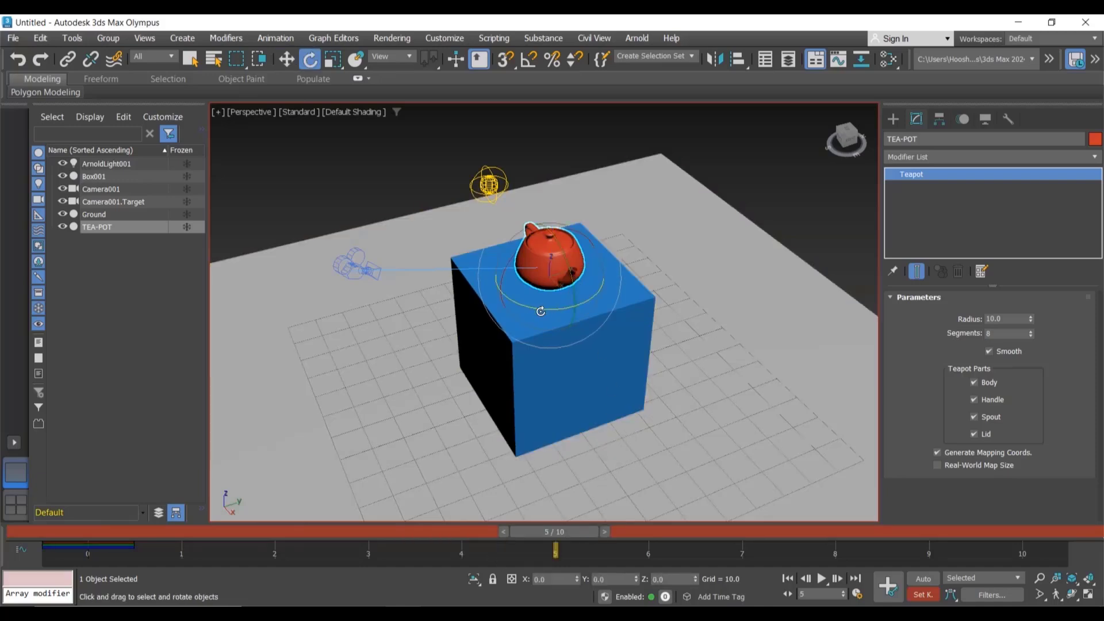
pyautogui.moveTo(541, 311); pyautogui.dragTo(458, 308)
pyautogui.click(684, 580)
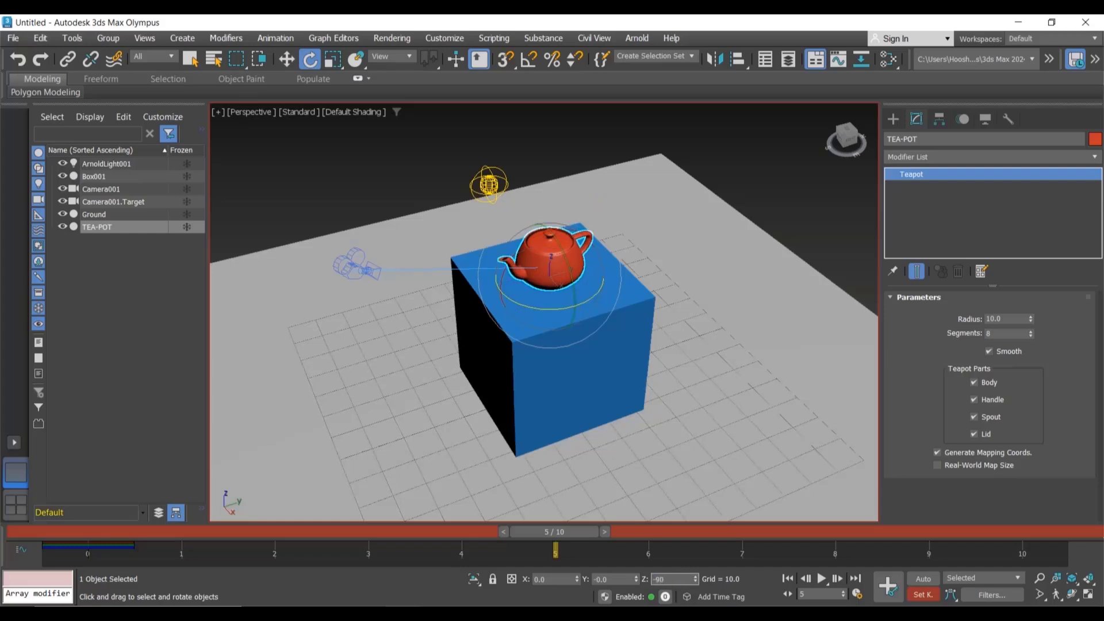
pyautogui.press('Return')
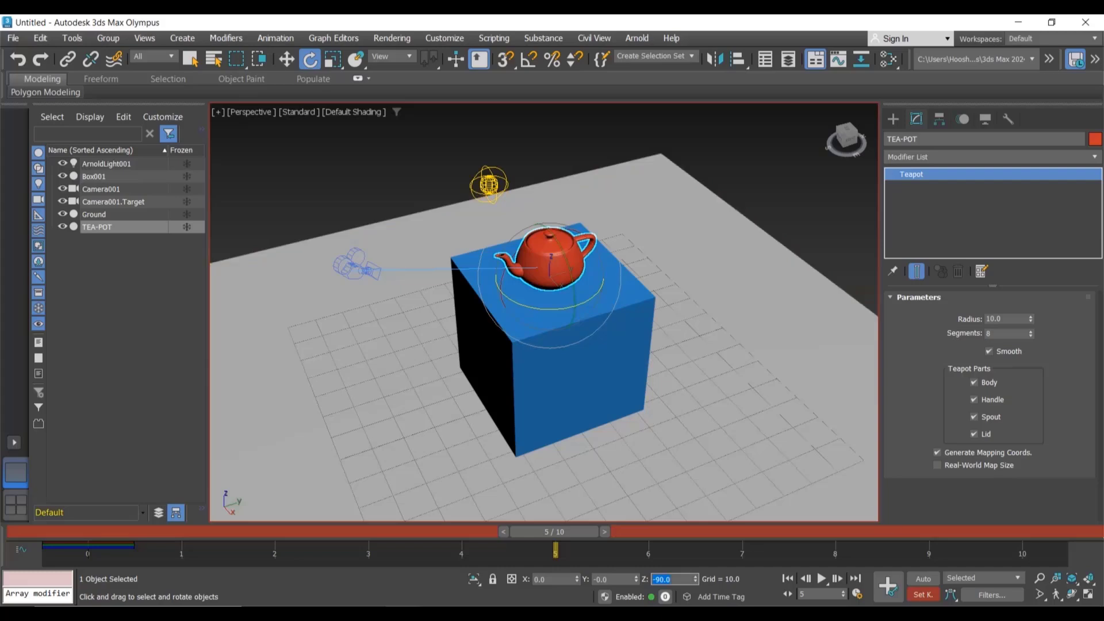
pyautogui.click(889, 590)
# Step: At frame 10, set the teapot's Z rotation to 180 degrees and set a key
pyautogui.moveTo(593, 530); pyautogui.dragTo(1025, 519)
pyautogui.press('e')
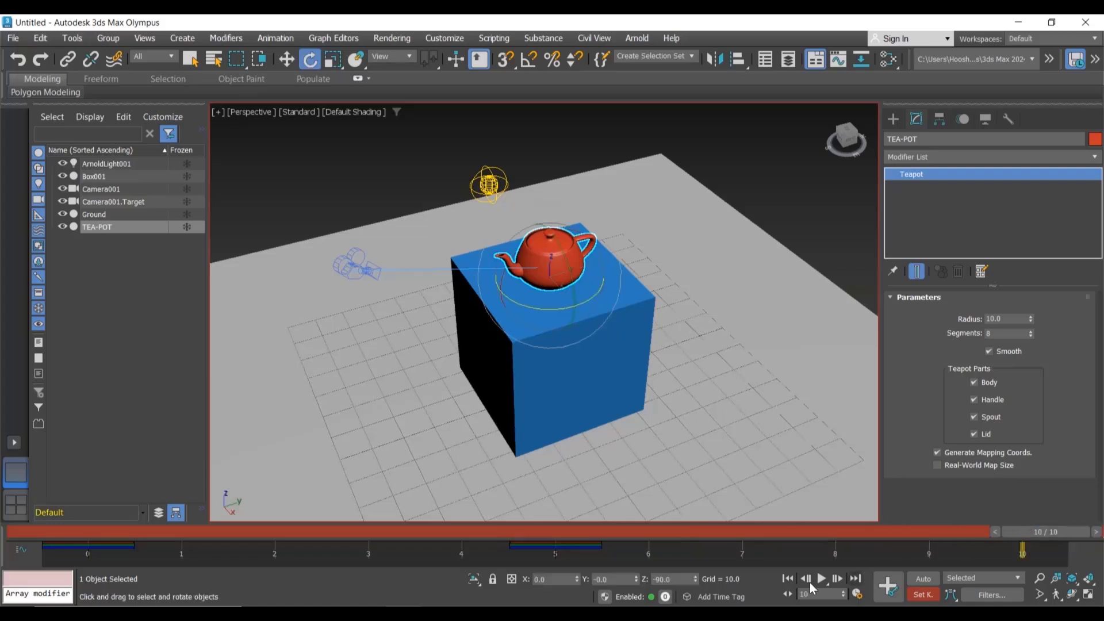
pyautogui.click(677, 577)
pyautogui.write('-180')
pyautogui.press('Return')
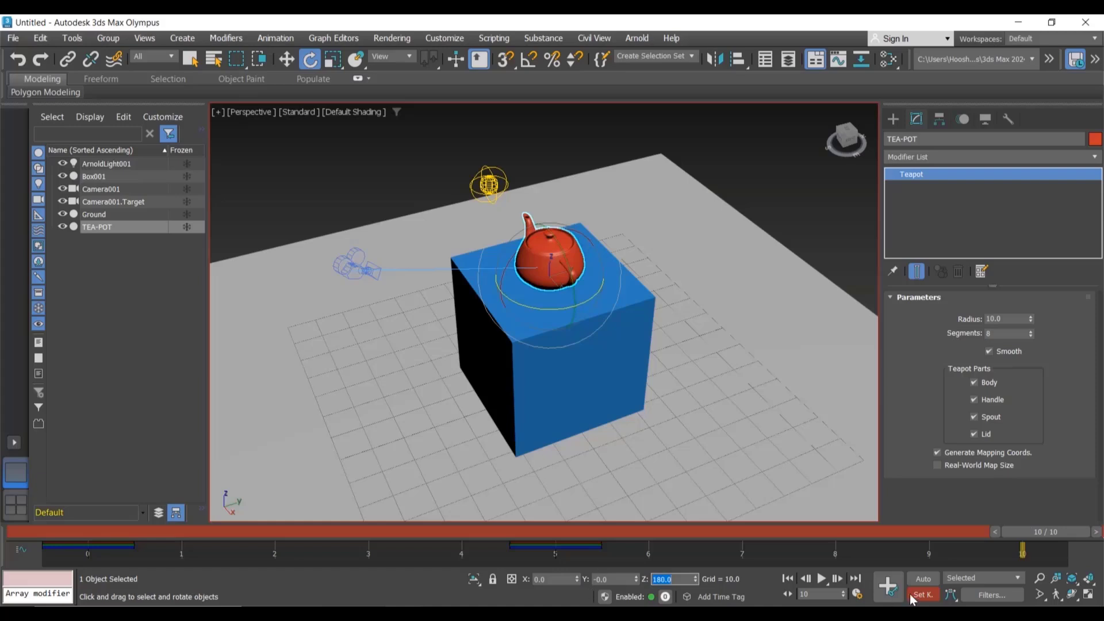
pyautogui.click(888, 585)
# Step: Inspect the keys on the track bar, then play and stop the animation
pyautogui.click(1008, 548)
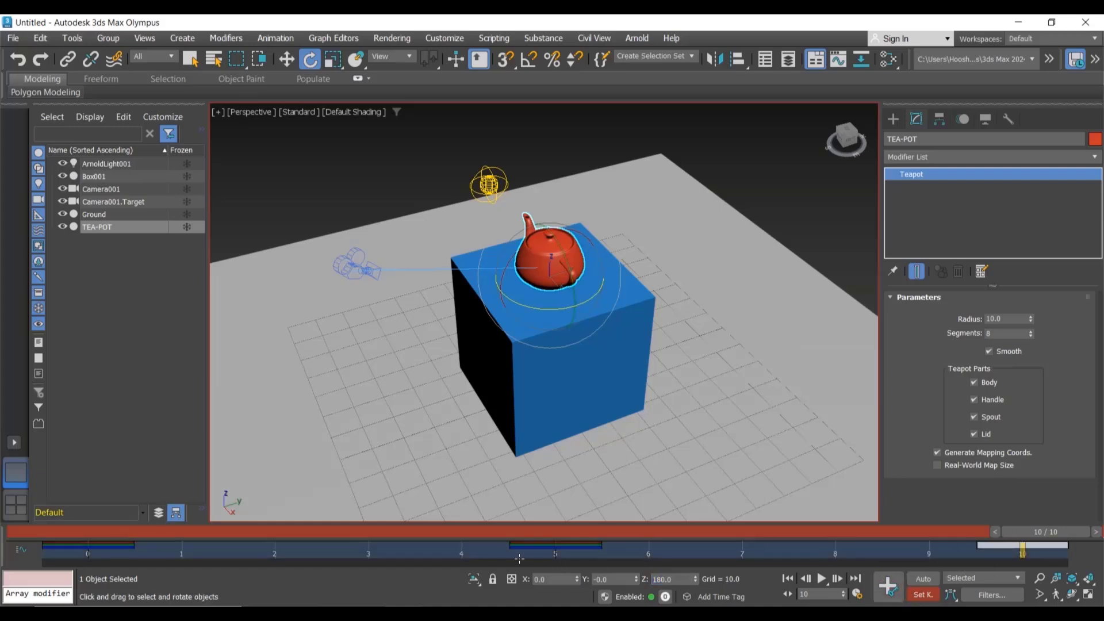
pyautogui.click(553, 549)
pyautogui.click(88, 545)
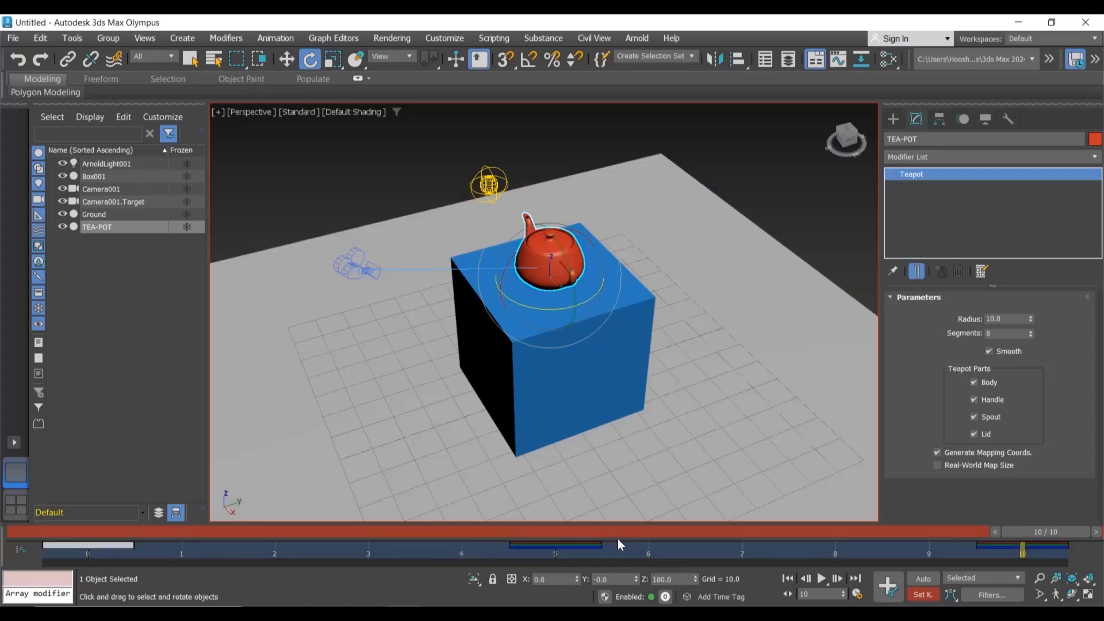
pyautogui.click(822, 578)
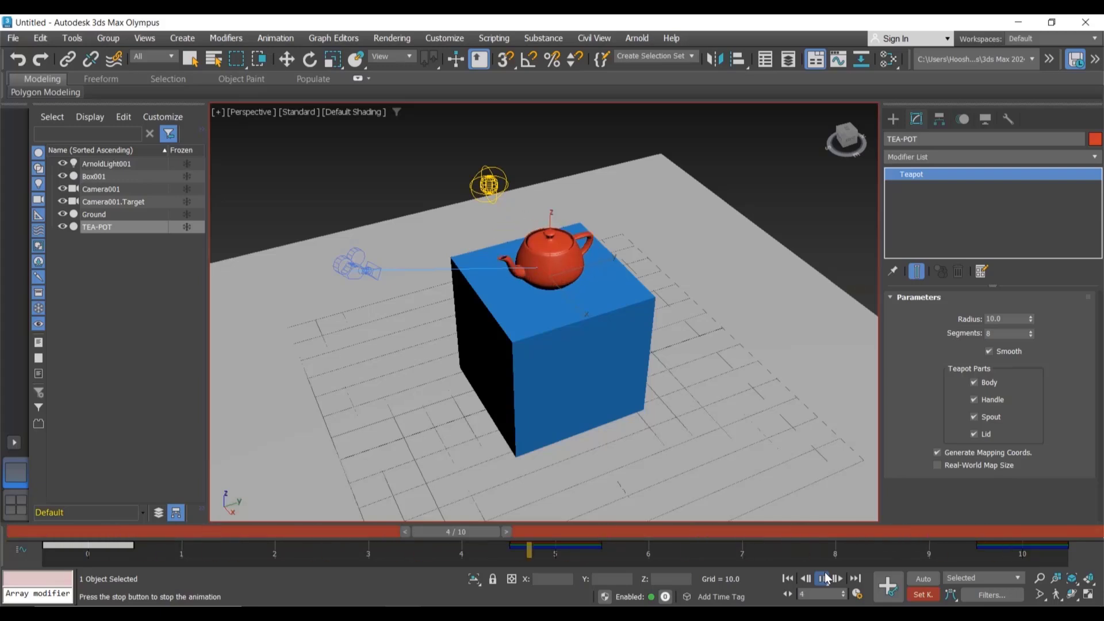
pyautogui.click(823, 578)
# Step: Switch to the camera view and at frame 5 set the teapot's Z rotation to -25 with a key
pyautogui.press('c')
pyautogui.press('e')
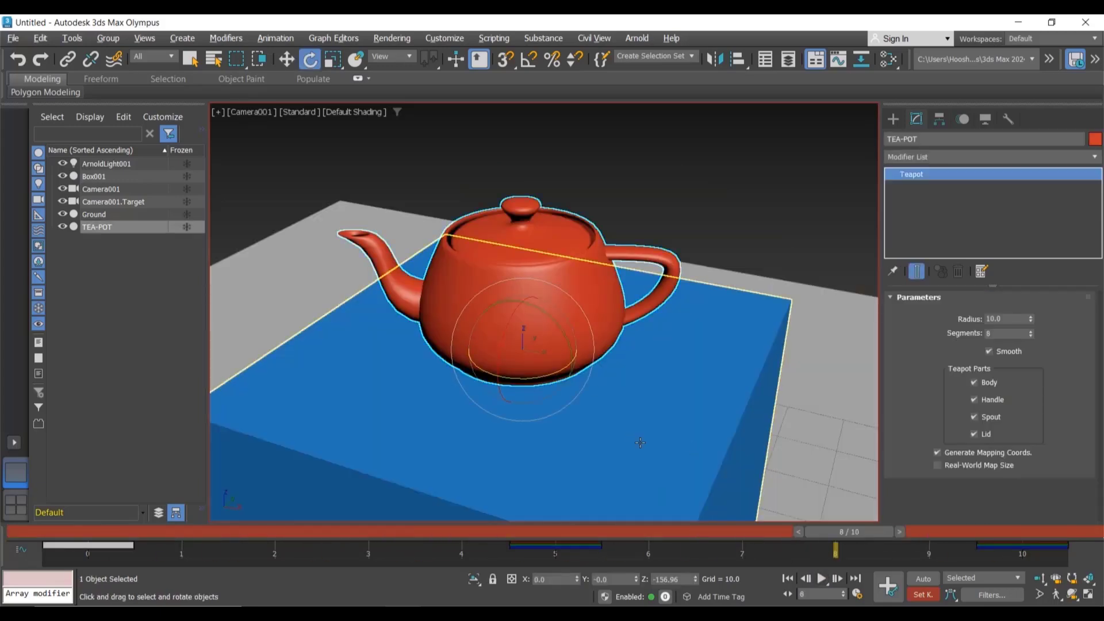
pyautogui.moveTo(855, 537); pyautogui.dragTo(571, 537)
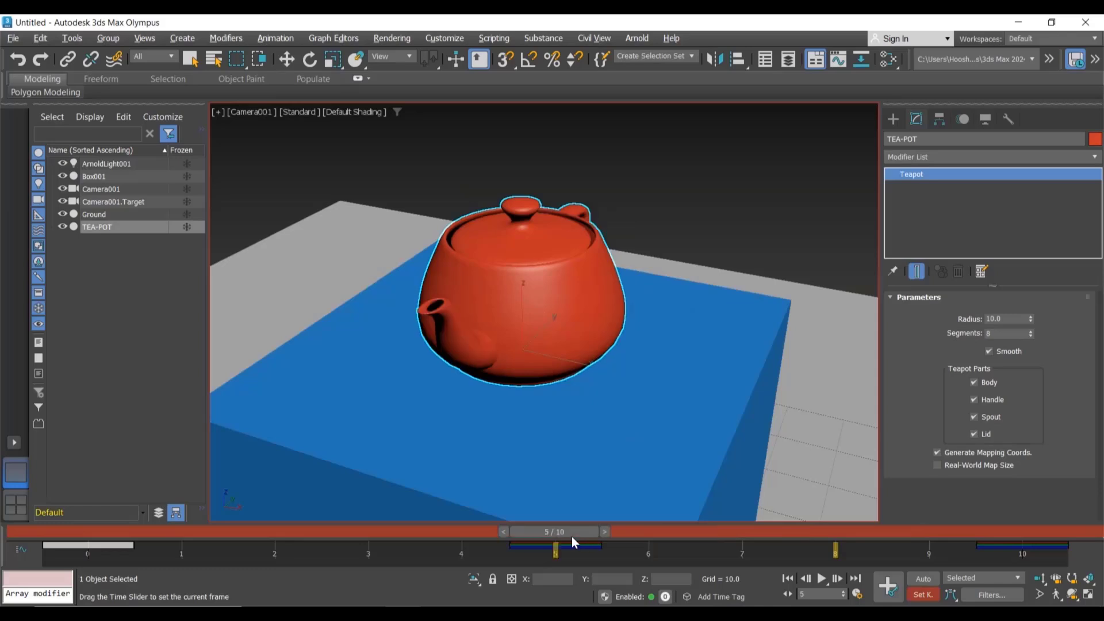
pyautogui.press('e')
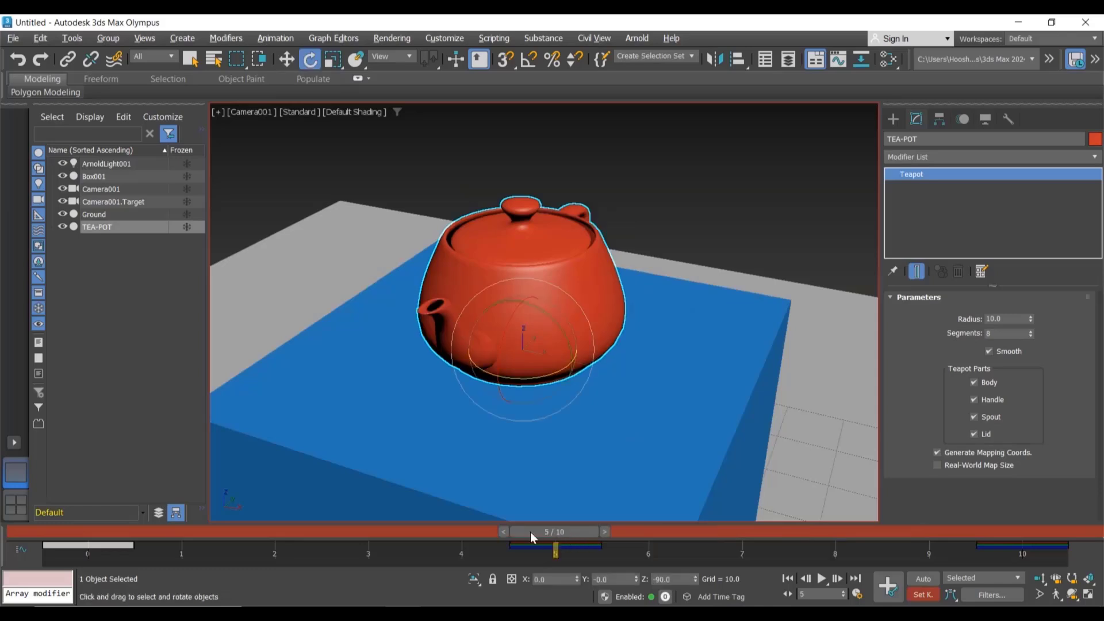
pyautogui.doubleClick(677, 580)
pyautogui.write('-')
pyautogui.write('-')
pyautogui.write('25')
pyautogui.press('Return')
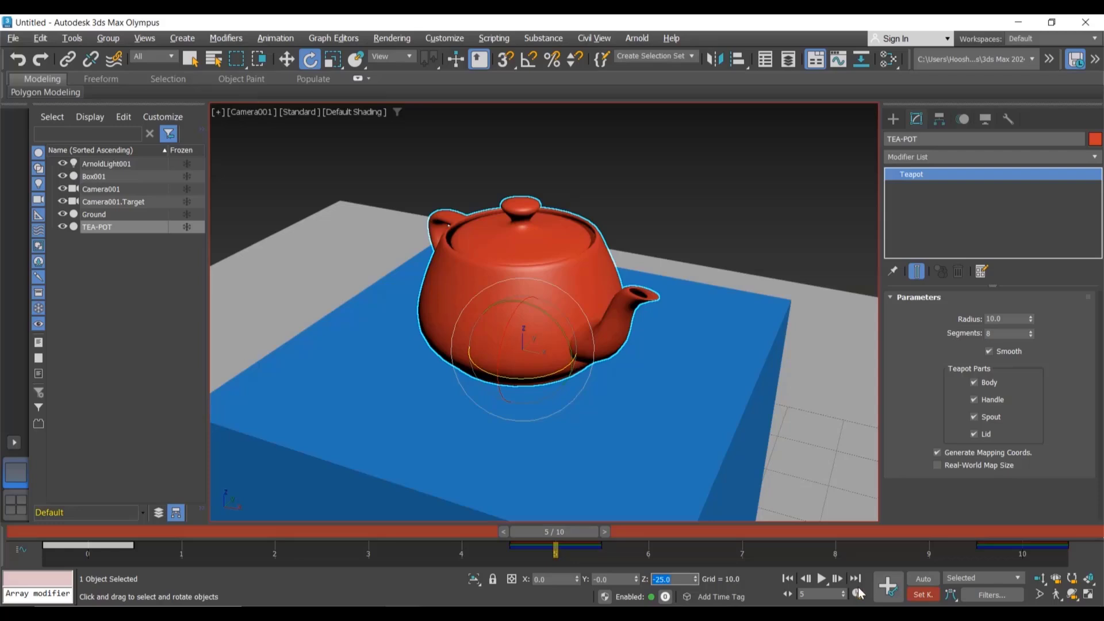
pyautogui.click(886, 592)
# Step: At frame 10, set the teapot's Z rotation to -50 degrees
pyautogui.moveTo(574, 536); pyautogui.dragTo(1029, 534)
pyautogui.press('e')
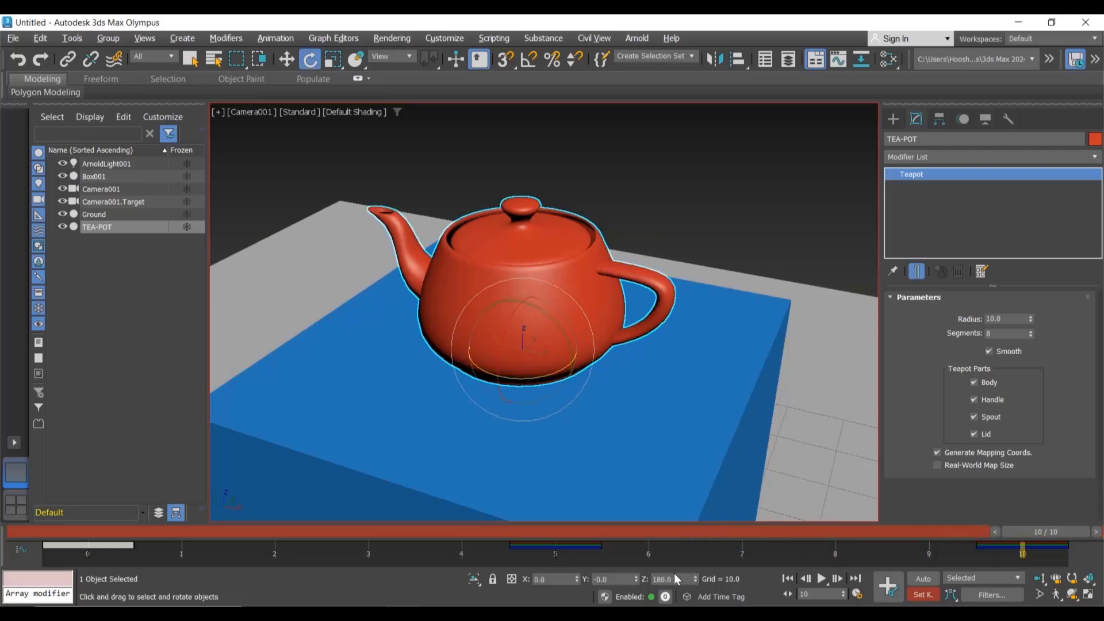
pyautogui.doubleClick(677, 583)
pyautogui.write('-50')
pyautogui.press('Return')
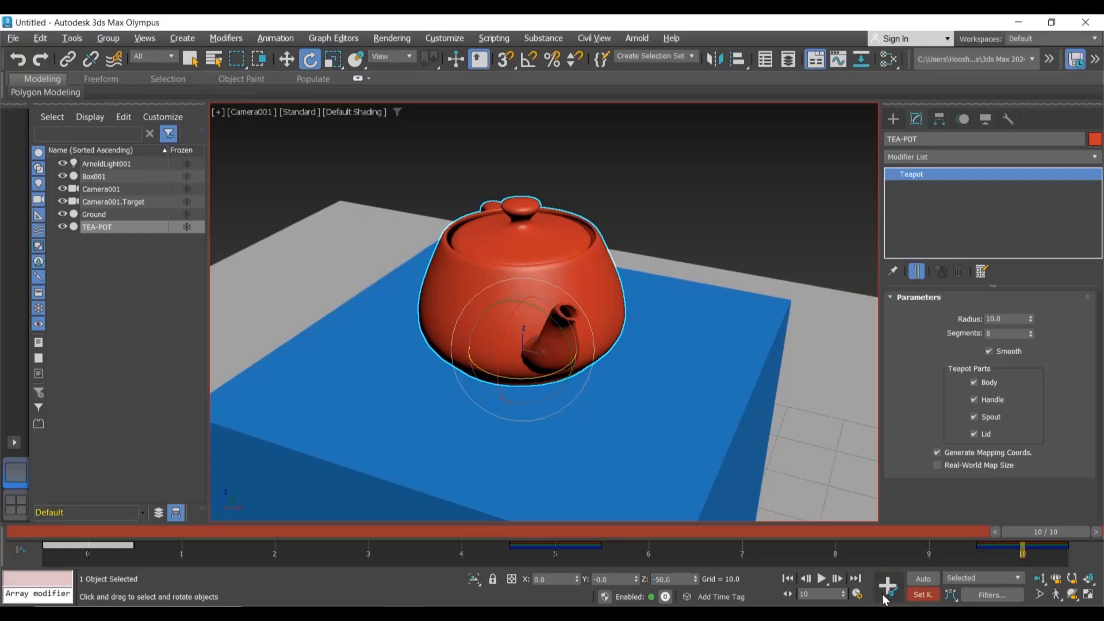
# Step: Play and stop the animation, then return the time slider to frame 0
pyautogui.click(822, 578)
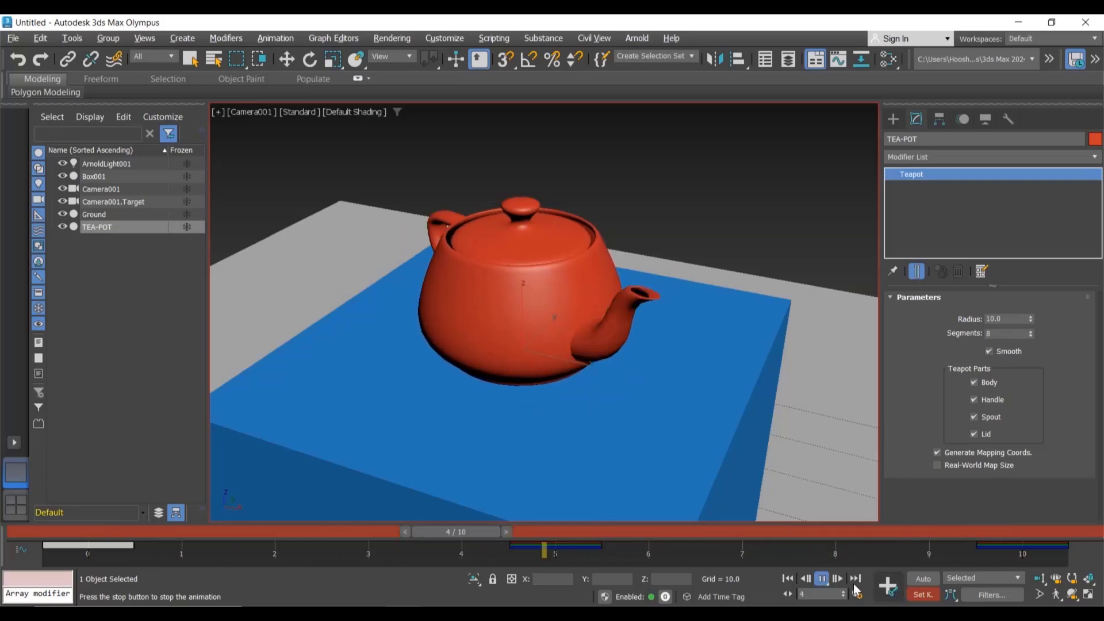
pyautogui.click(822, 578)
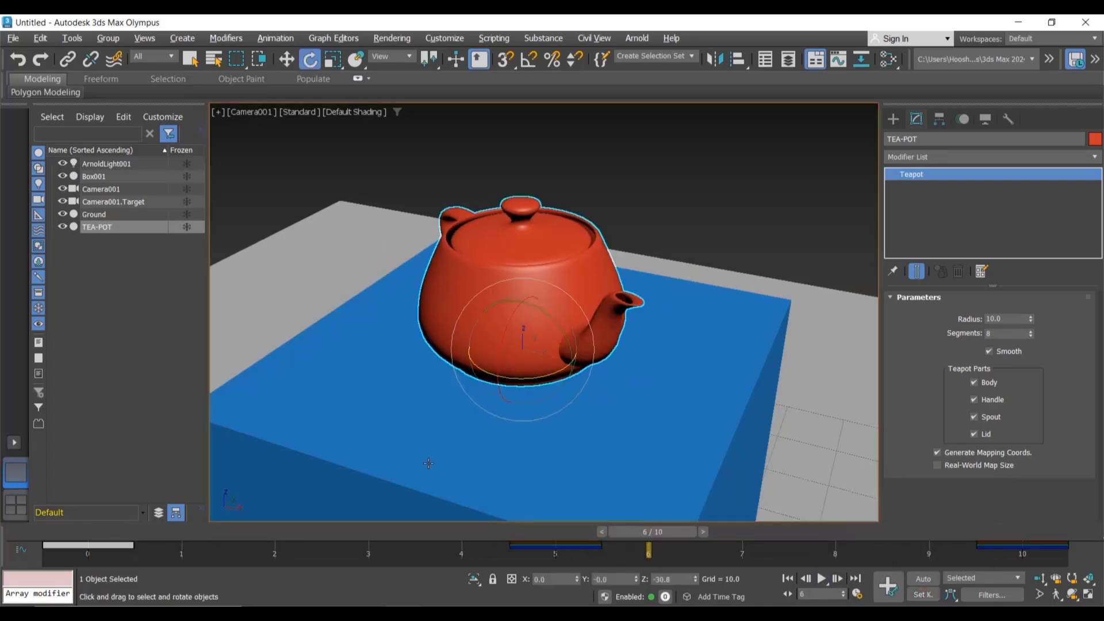
pyautogui.moveTo(646, 532); pyautogui.dragTo(107, 539)
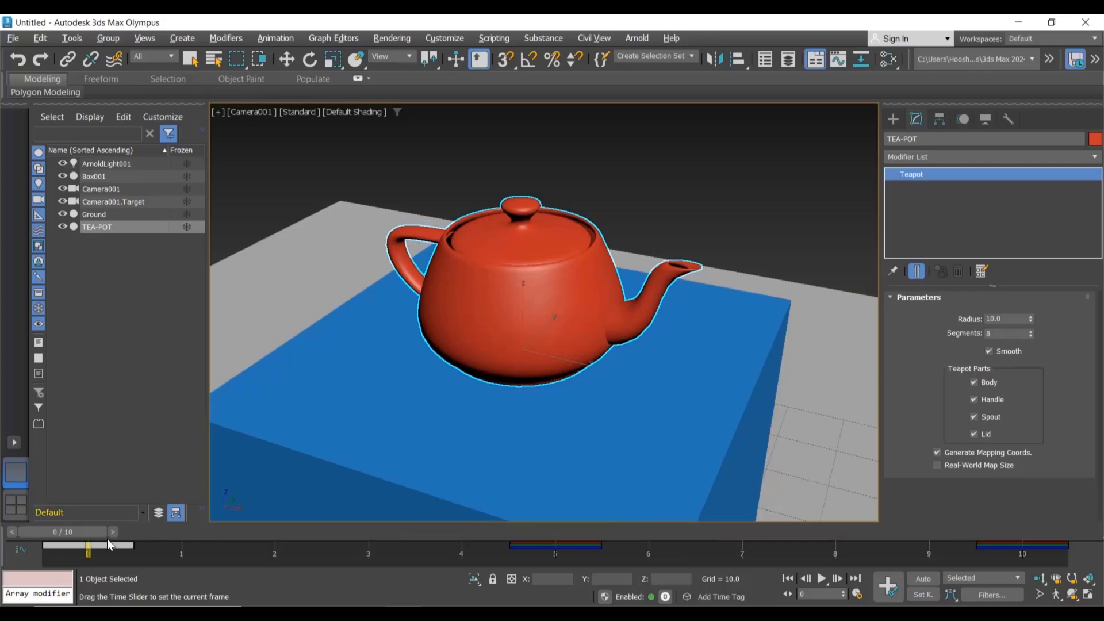
pyautogui.press('e')
pyautogui.click(636, 187)
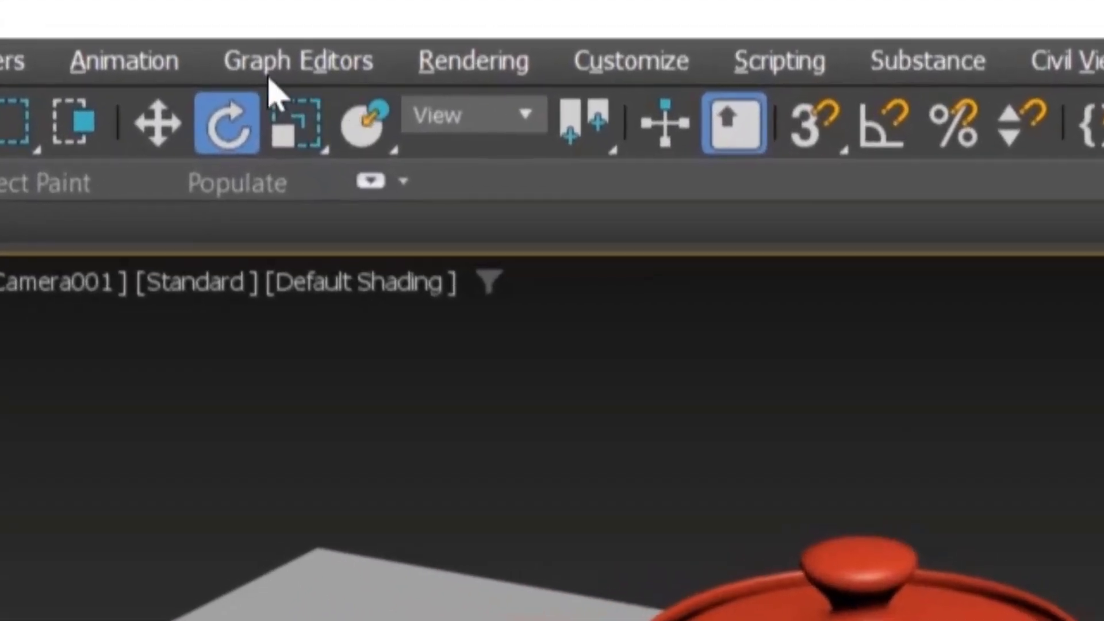
# Step: Open Render Setup, set Time Output to Active Time Segment and start a render, declining the unsaved-files warning
pyautogui.click(468, 66)
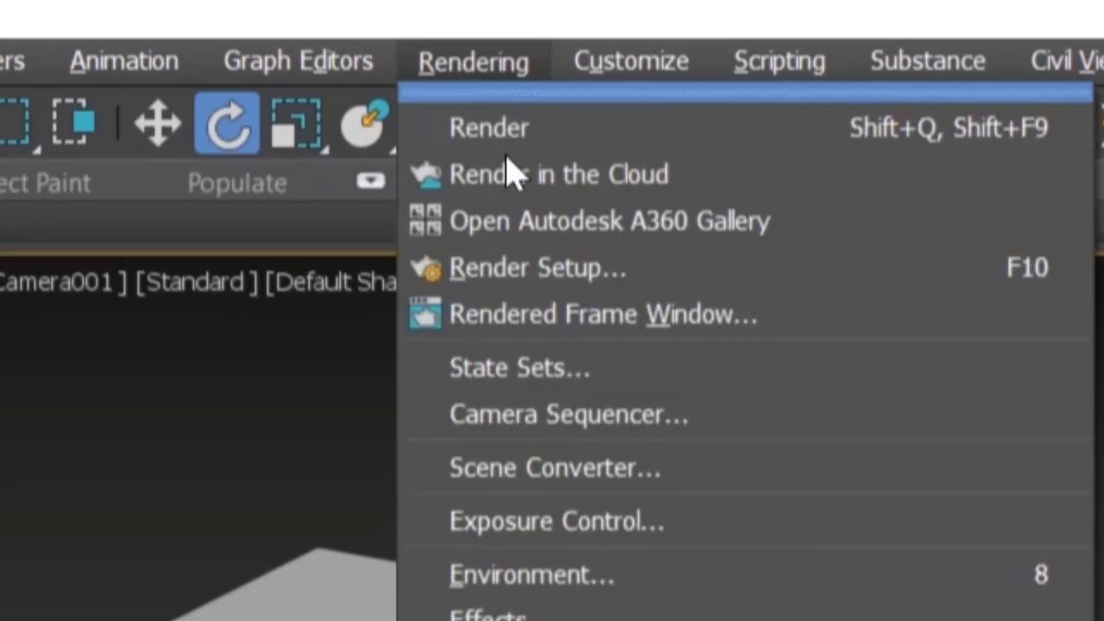
pyautogui.click(511, 267)
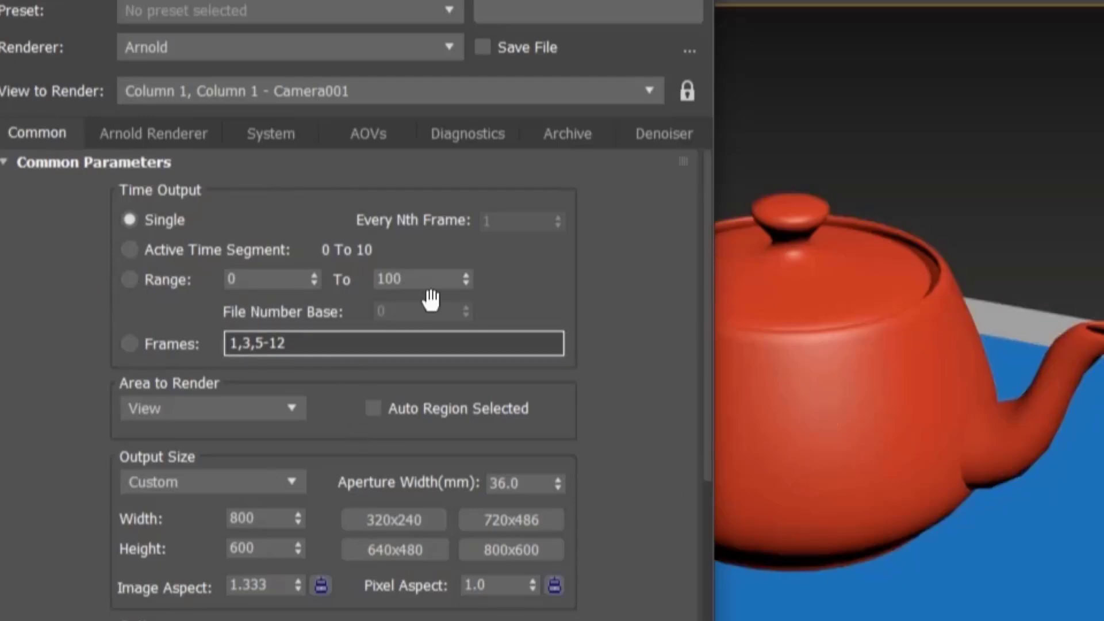
pyautogui.click(157, 252)
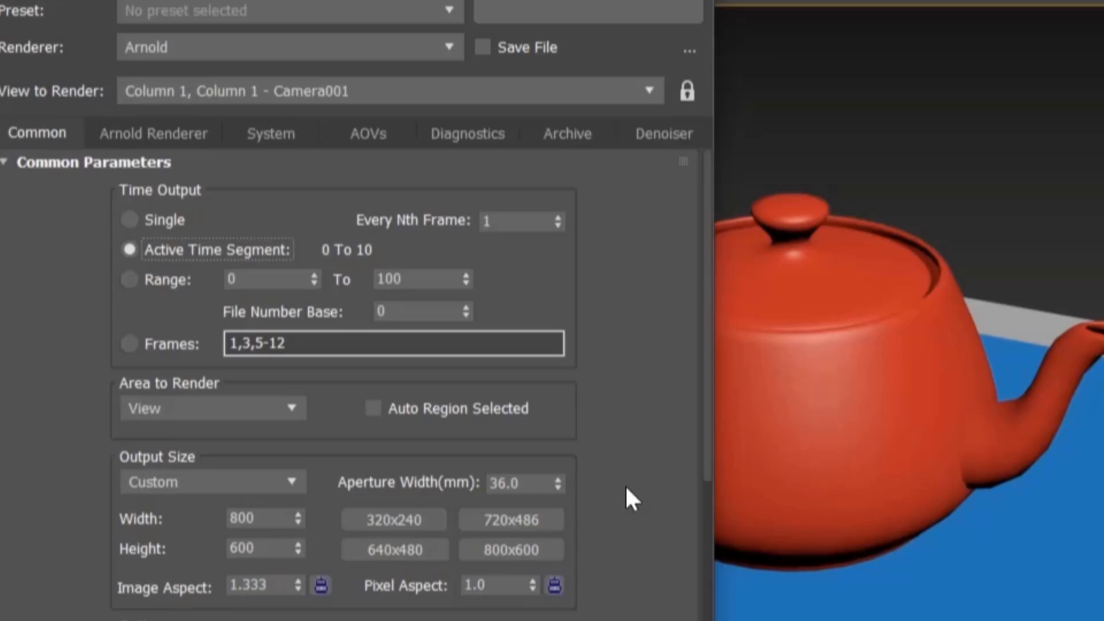
pyautogui.click(601, 9)
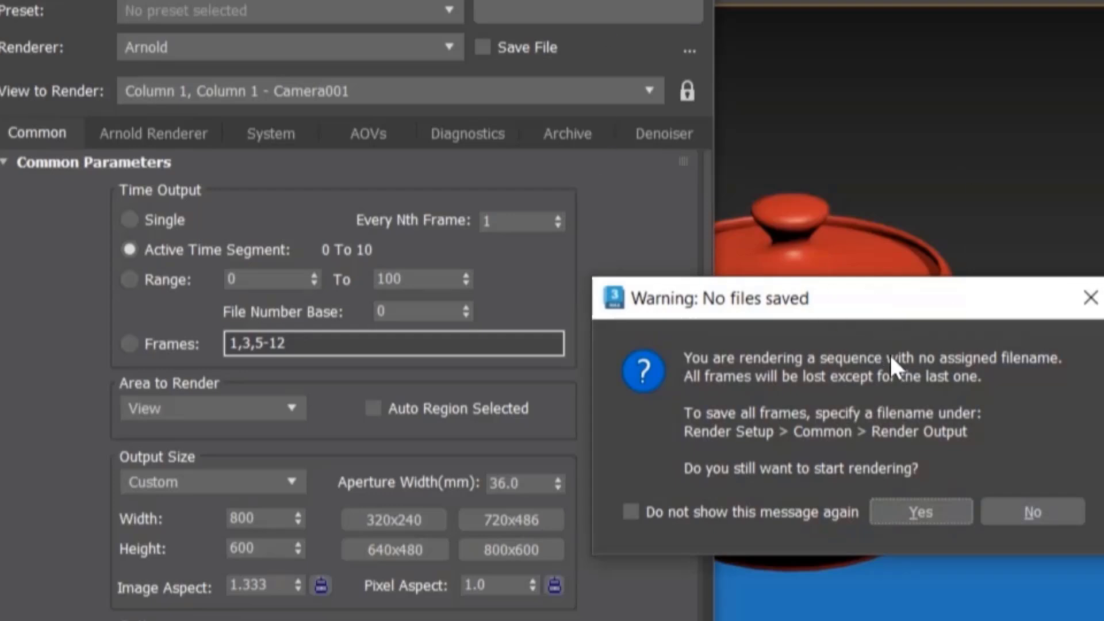
pyautogui.click(1036, 502)
# Step: In the render output file dialog, create a new folder named Video inside the Desktop's IMGS folder and open it
pyautogui.scroll(-10, 616, 366)
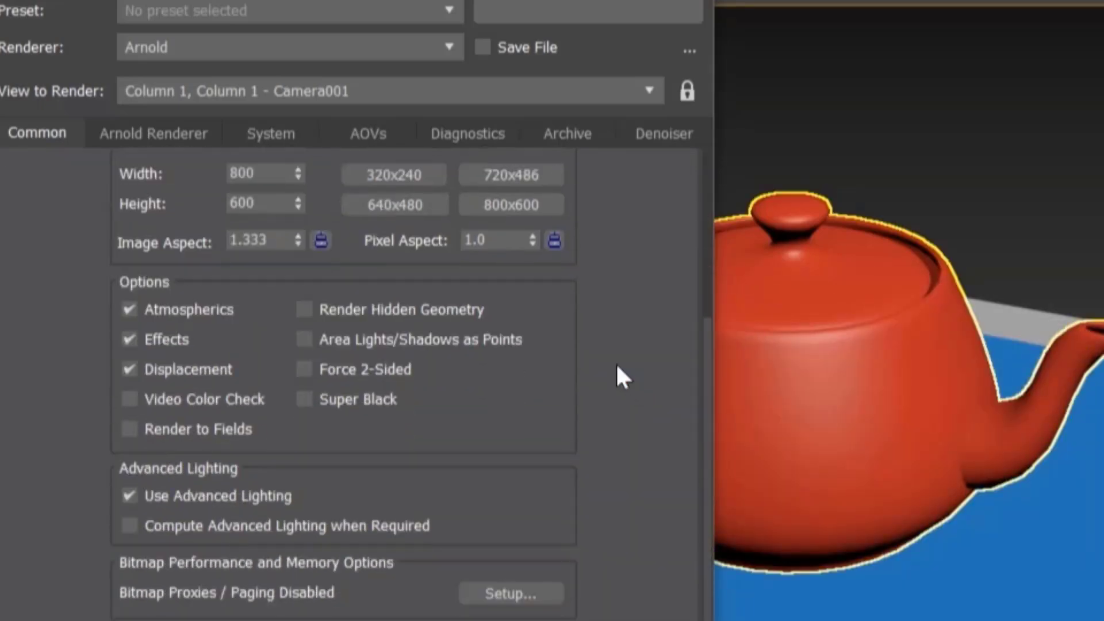
pyautogui.scroll(-4, 617, 368)
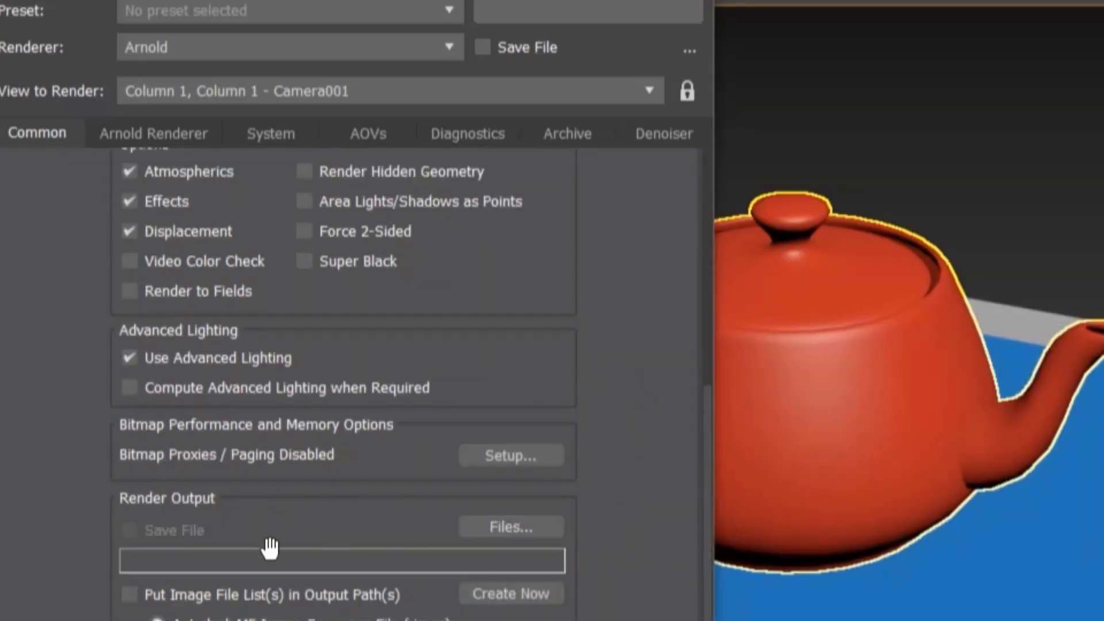
pyautogui.click(538, 532)
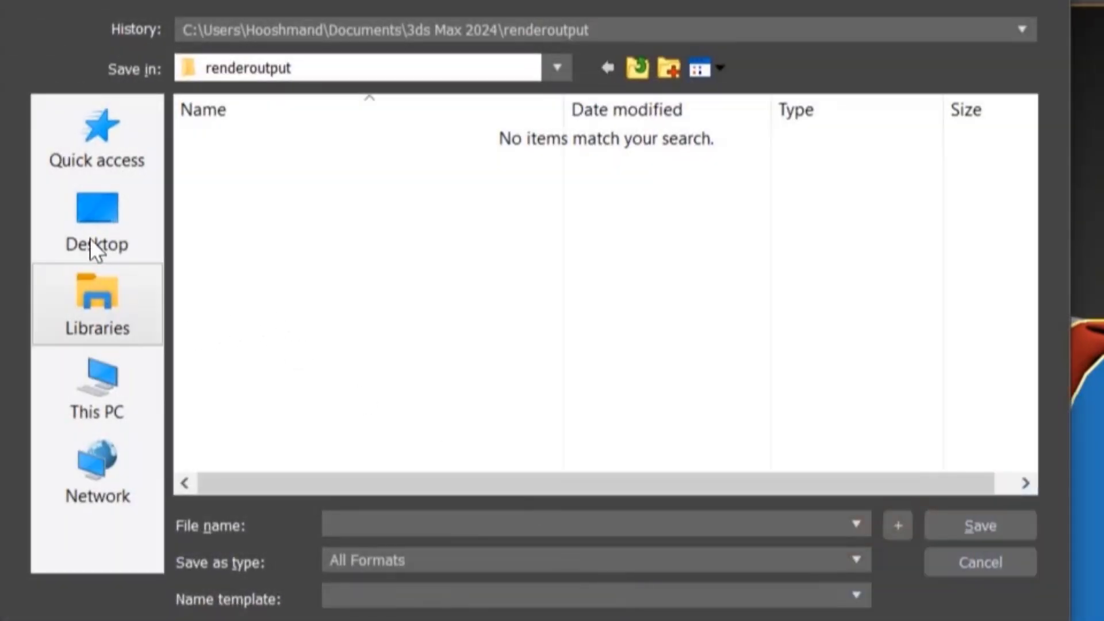
pyautogui.click(91, 234)
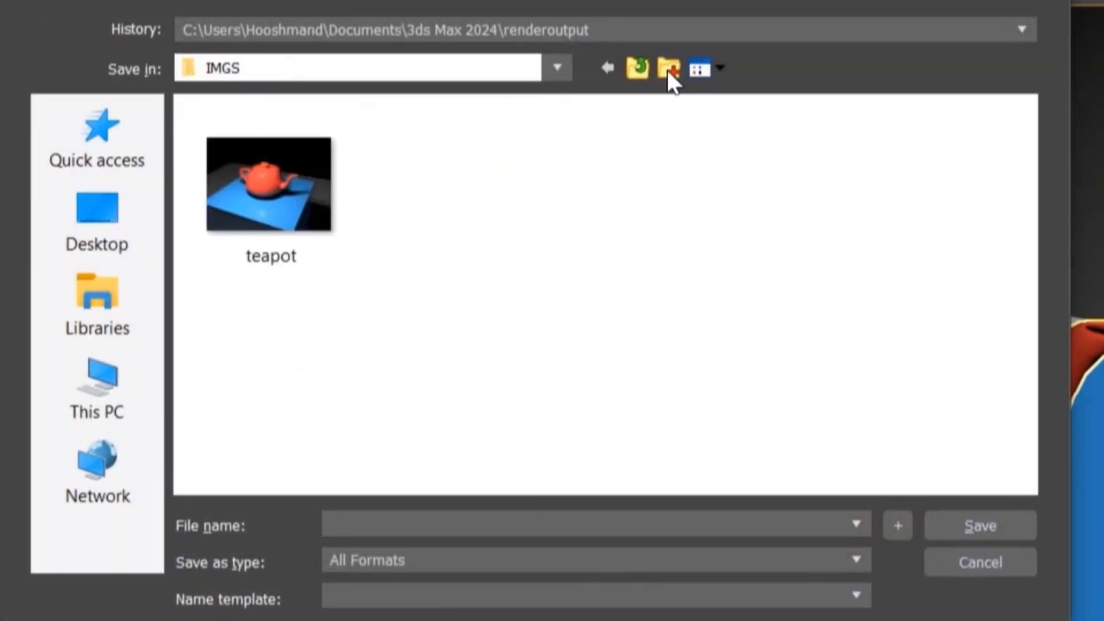
pyautogui.click(668, 72)
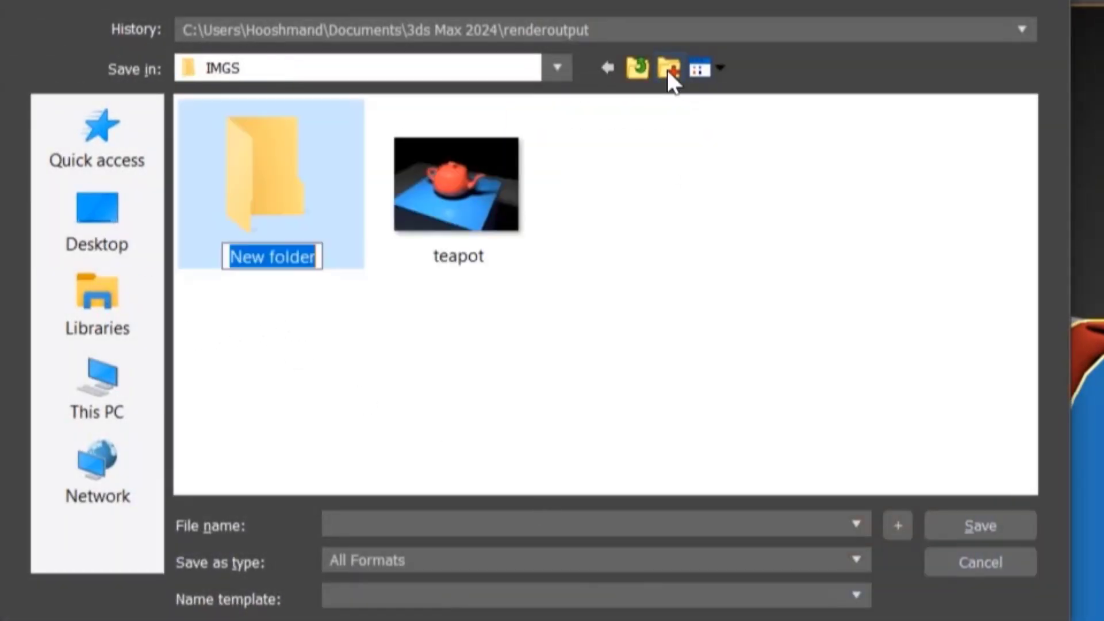
pyautogui.write('Video')
pyautogui.press('Return')
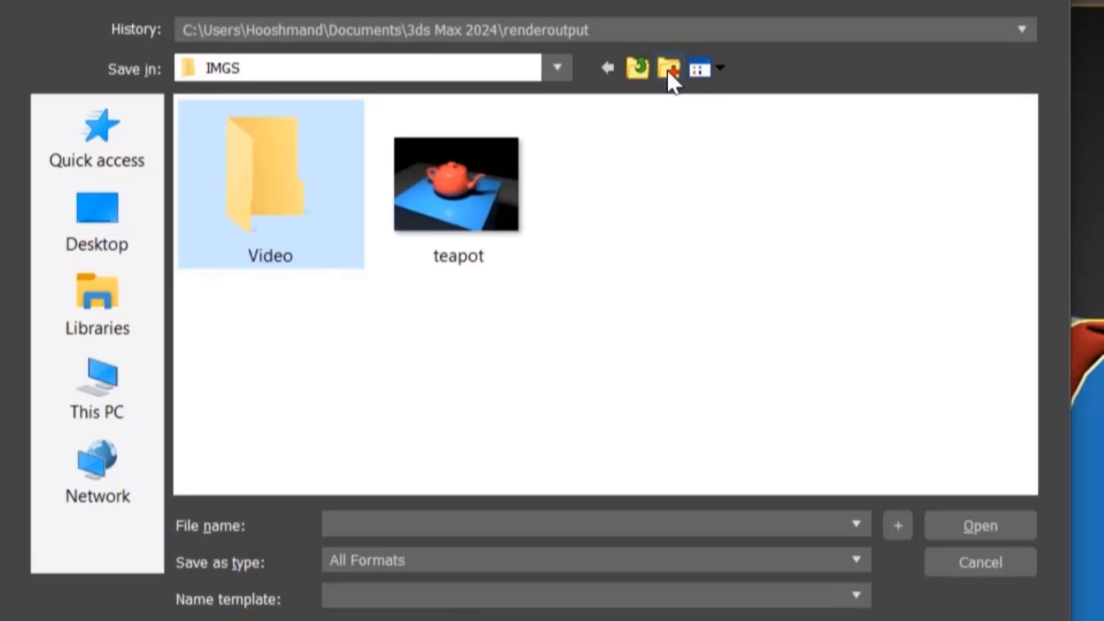
pyautogui.press('Return')
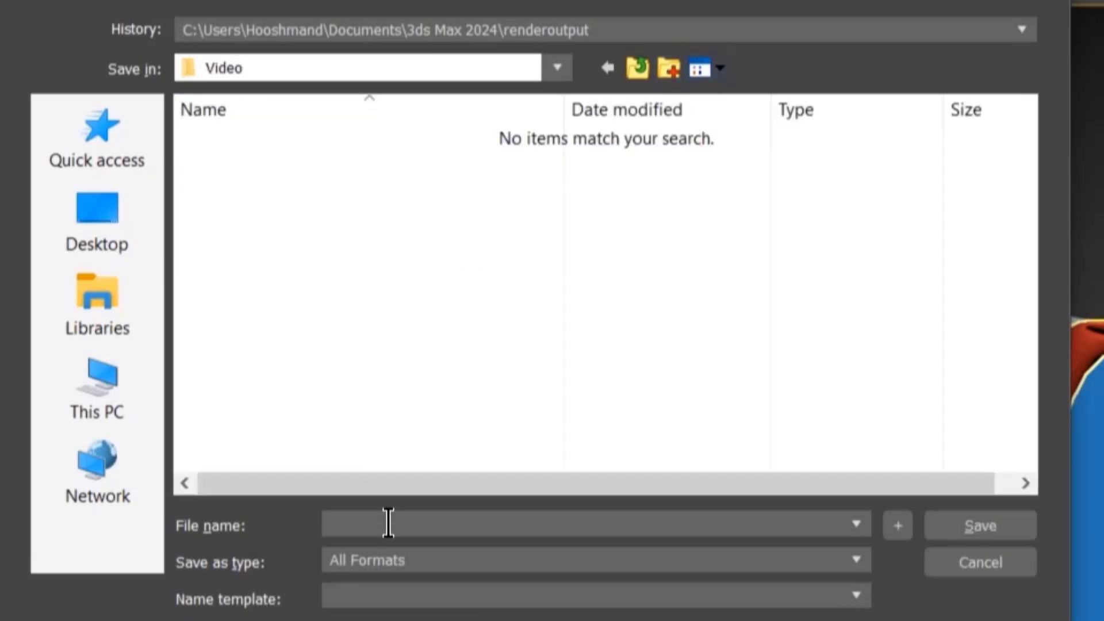
# Step: Save the render output file name as Teapot-video-.png
pyautogui.click(388, 523)
pyautogui.write('Teapot-video-.')
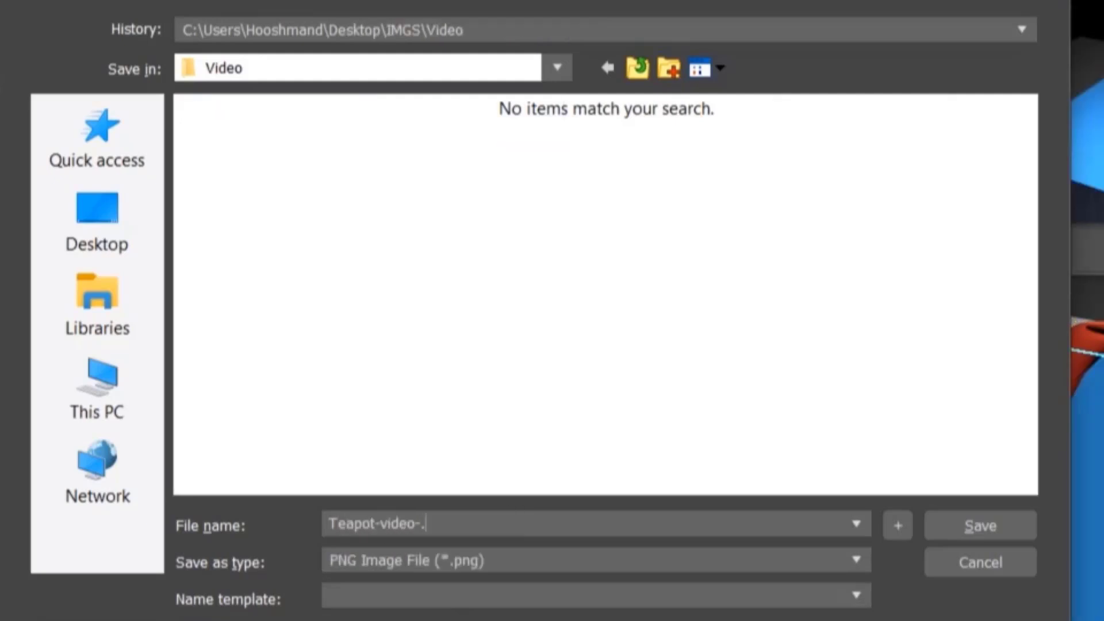
pyautogui.write('png')
pyautogui.click(972, 524)
# Step: Set the output size to 320x240 and render the animation sequence
pyautogui.scroll(8, 394, 420)
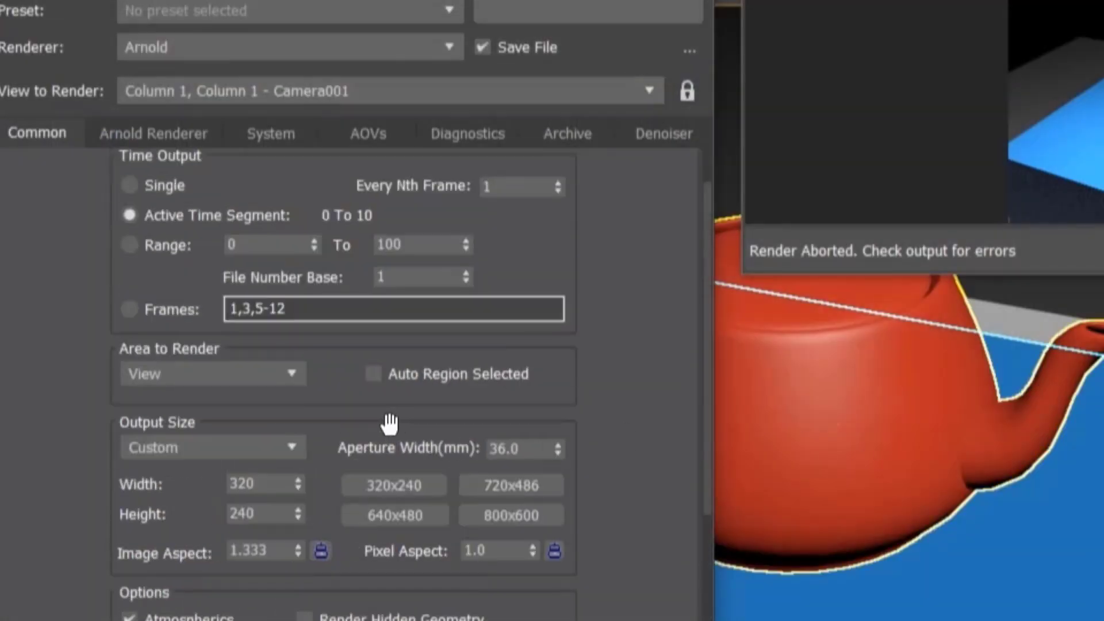
pyautogui.click(398, 488)
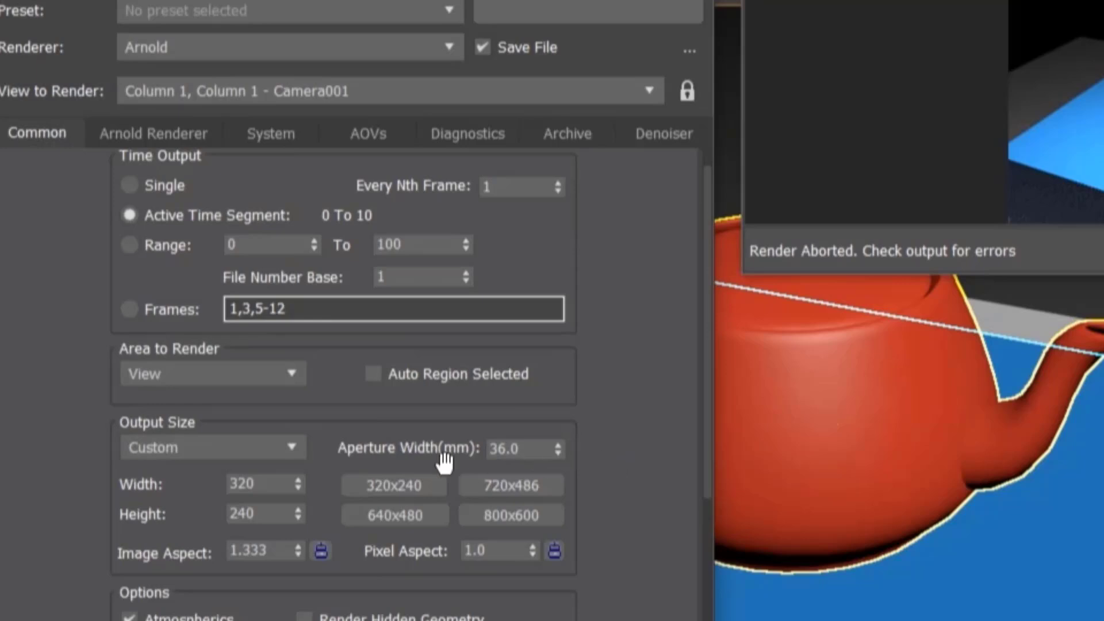
pyautogui.click(387, 485)
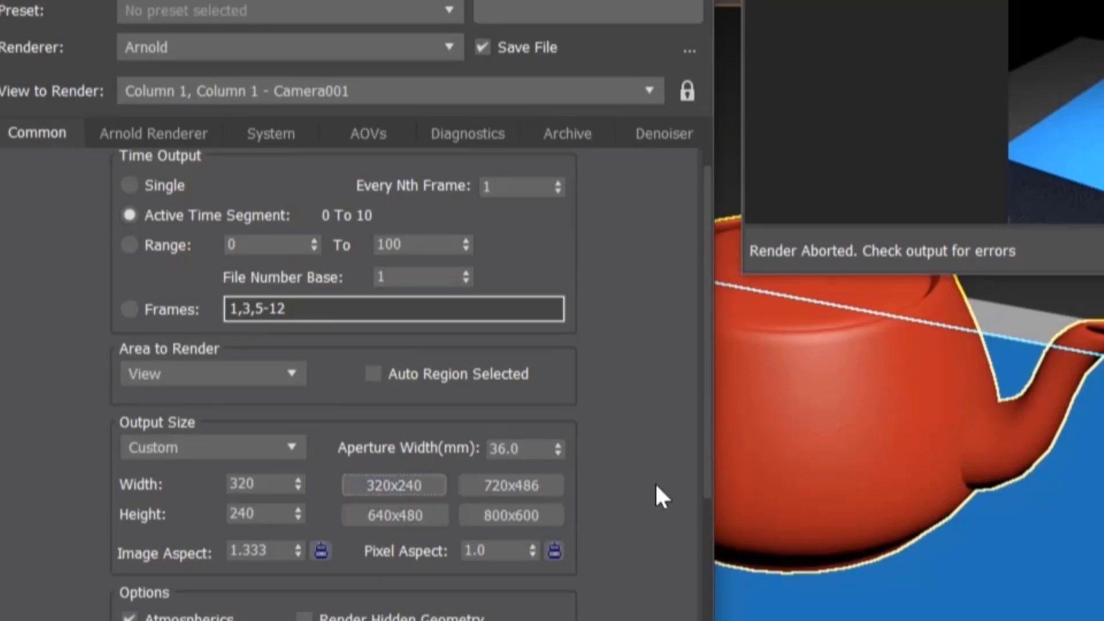
pyautogui.click(629, 10)
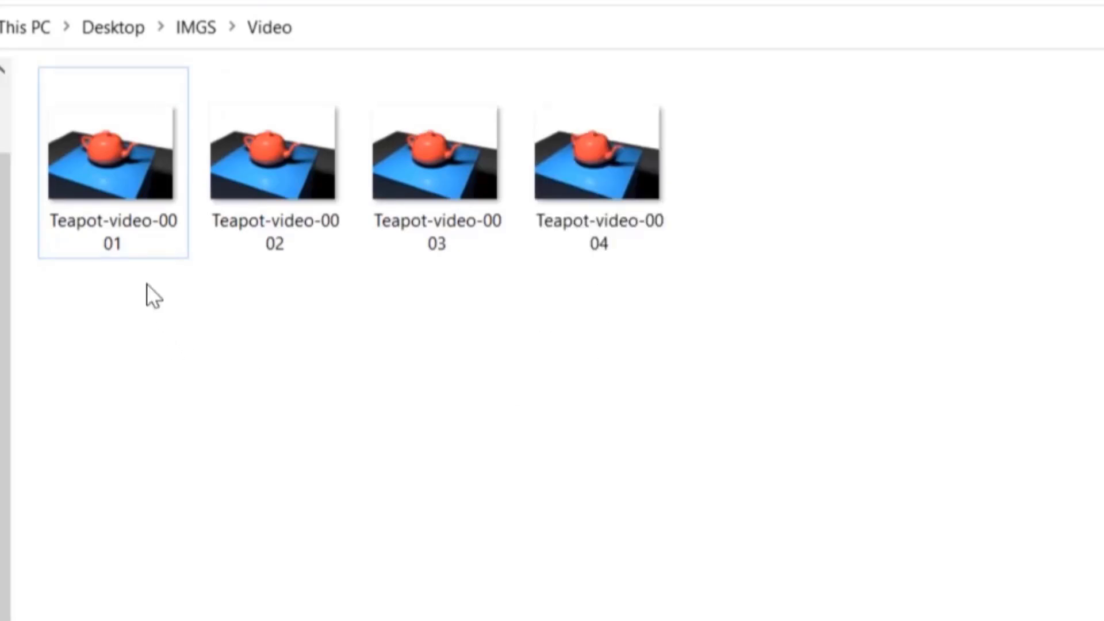
# Step: In File Explorer, inspect the rendered frame images accumulating in the IMGS Video folder
pyautogui.click(130, 214)
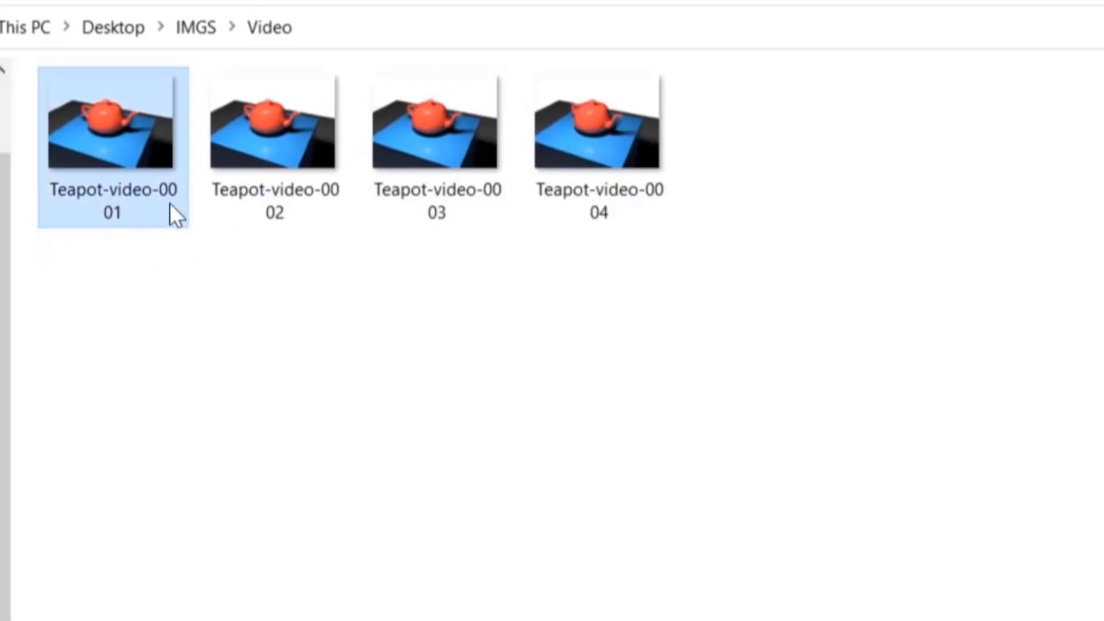
pyautogui.click(289, 247)
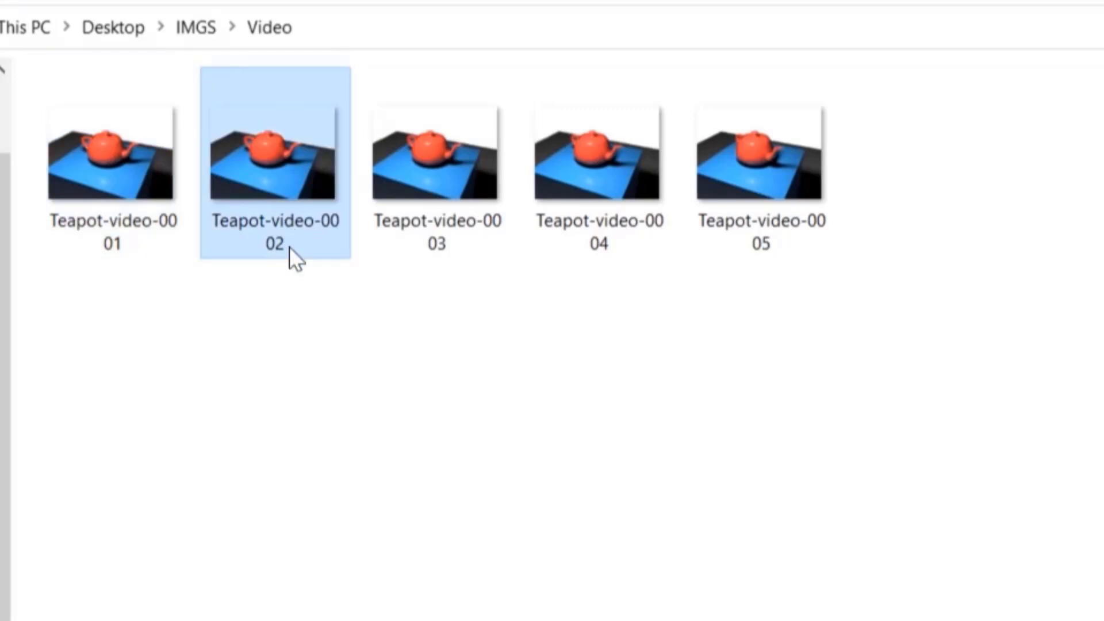
pyautogui.click(466, 236)
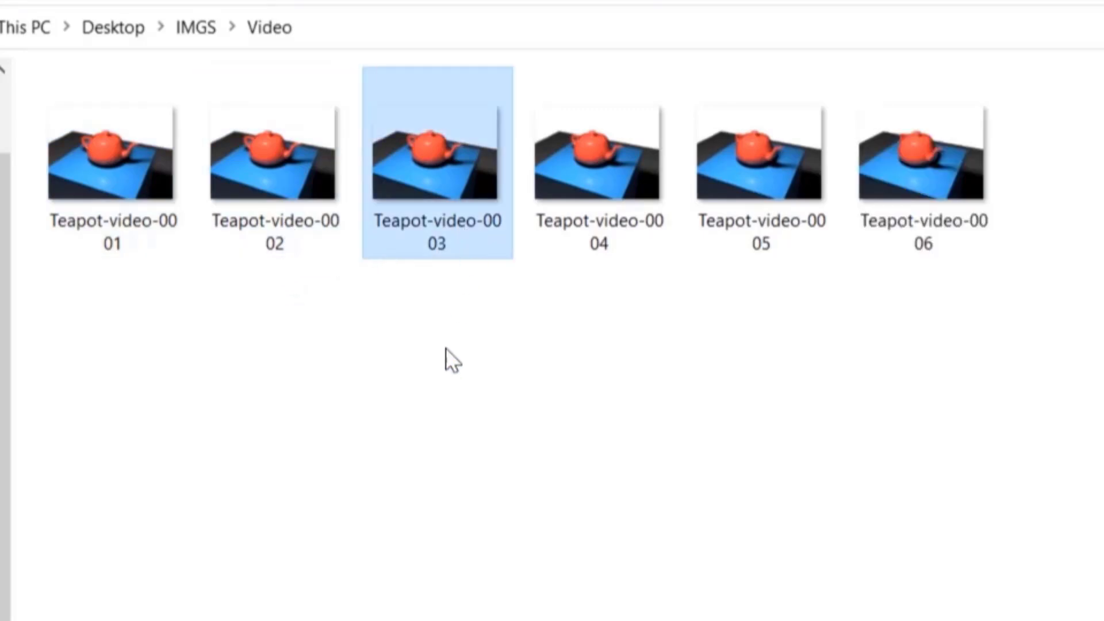
pyautogui.click(621, 244)
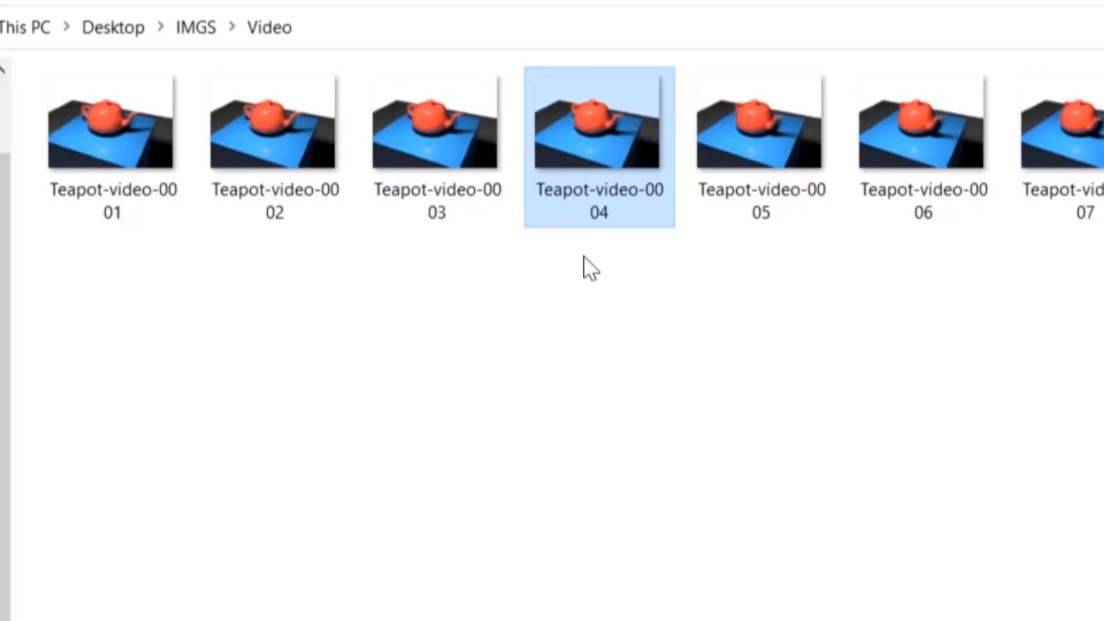
pyautogui.click(172, 216)
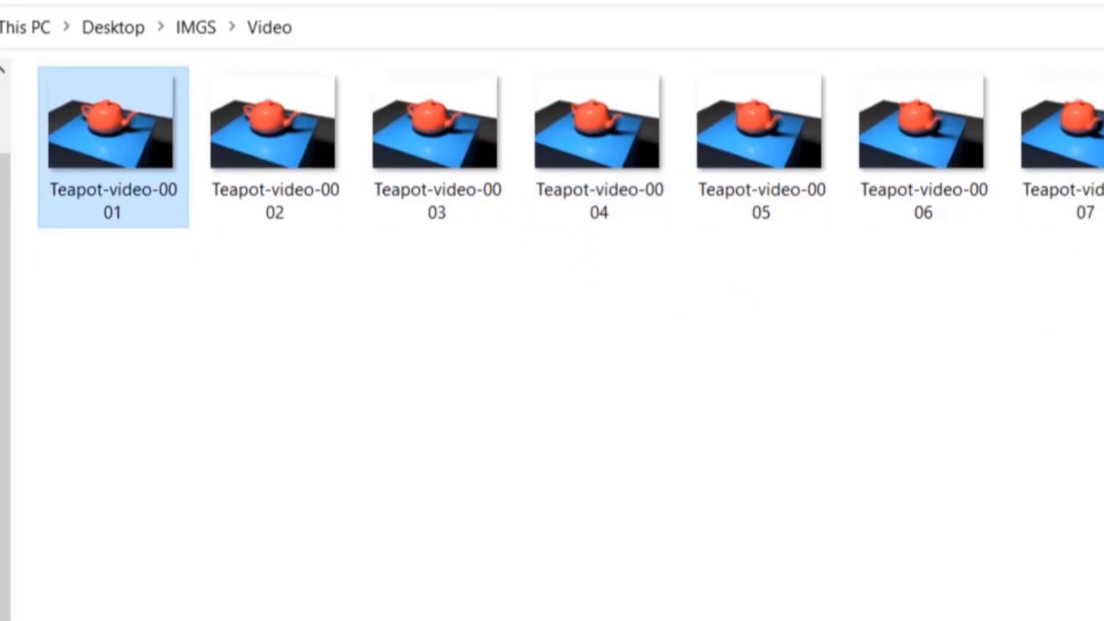
pyautogui.click(95, 166)
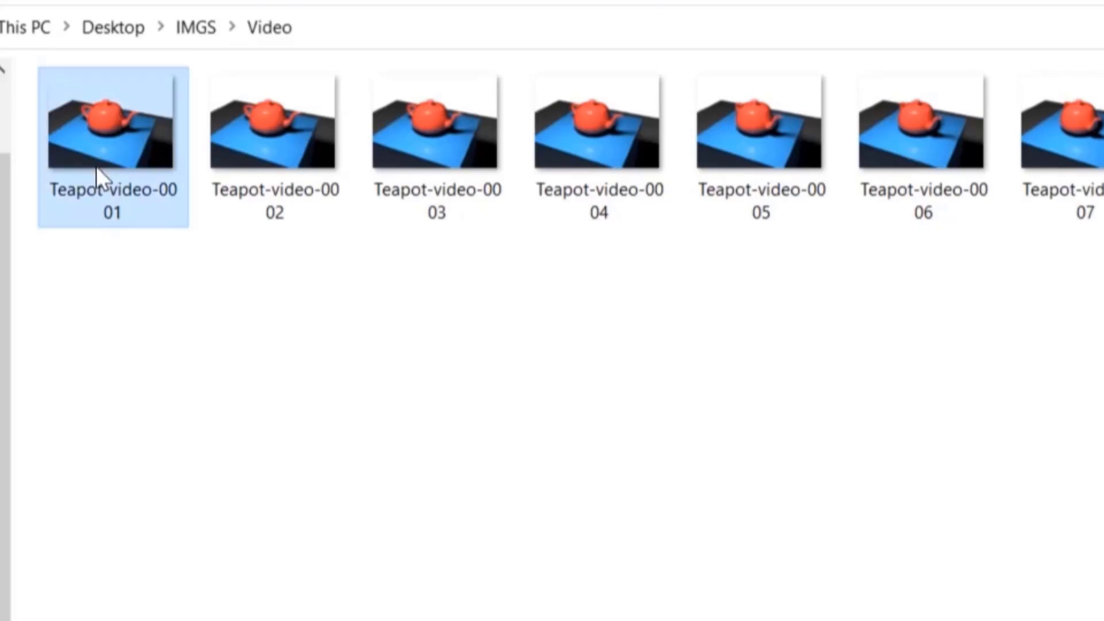
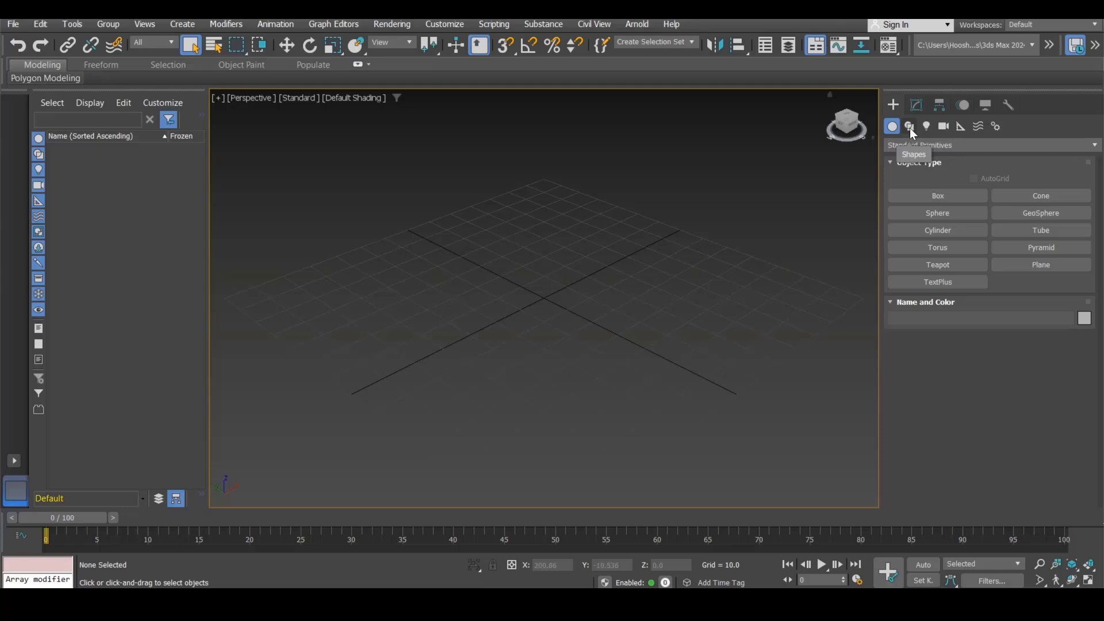
pyautogui.click(910, 127)
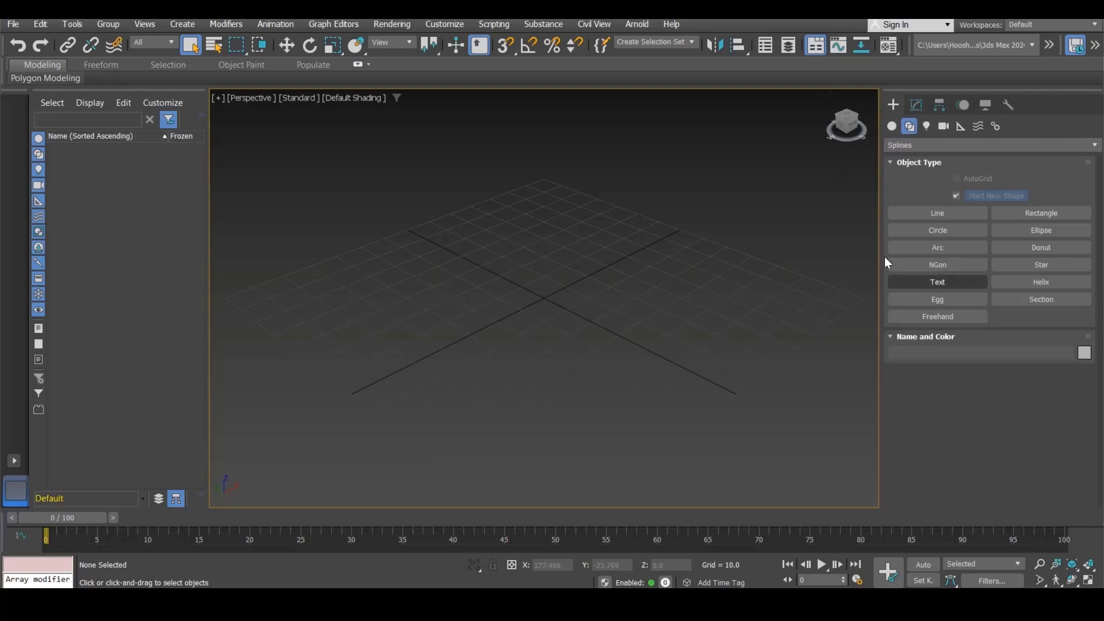
pyautogui.click(931, 215)
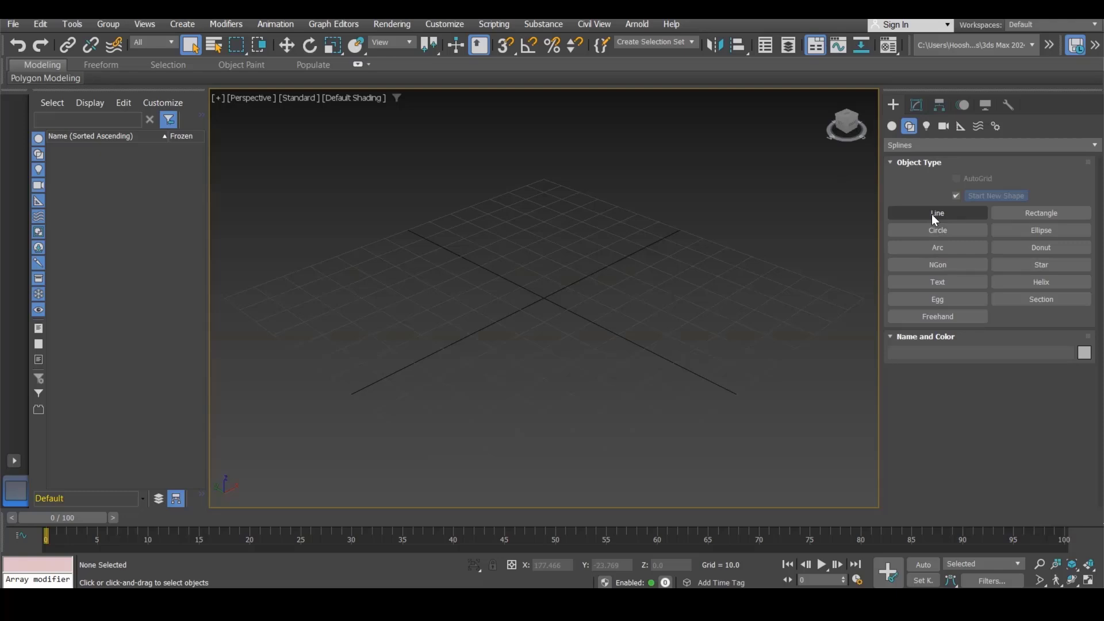
pyautogui.click(231, 294)
pyautogui.click(447, 170)
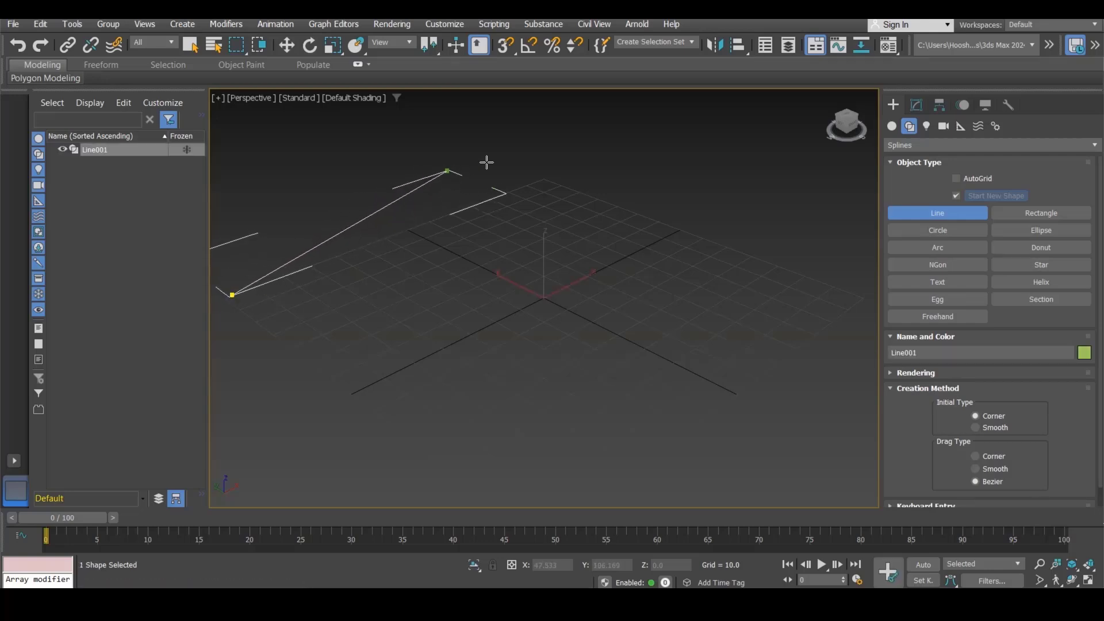
pyautogui.click(551, 184)
pyautogui.click(692, 200)
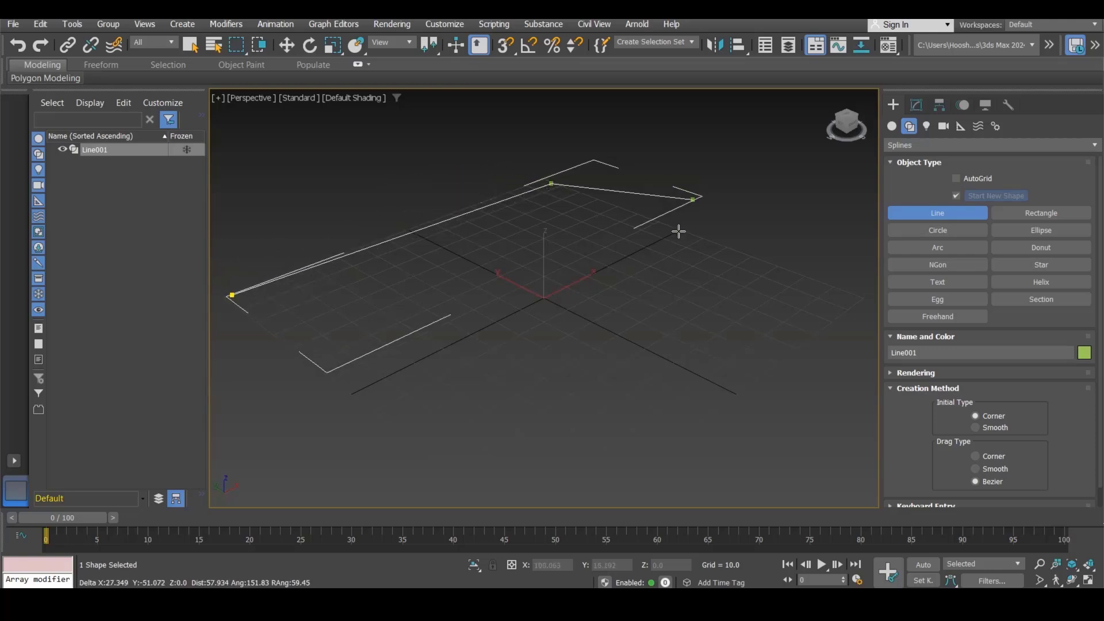
pyautogui.press('BackSpace')
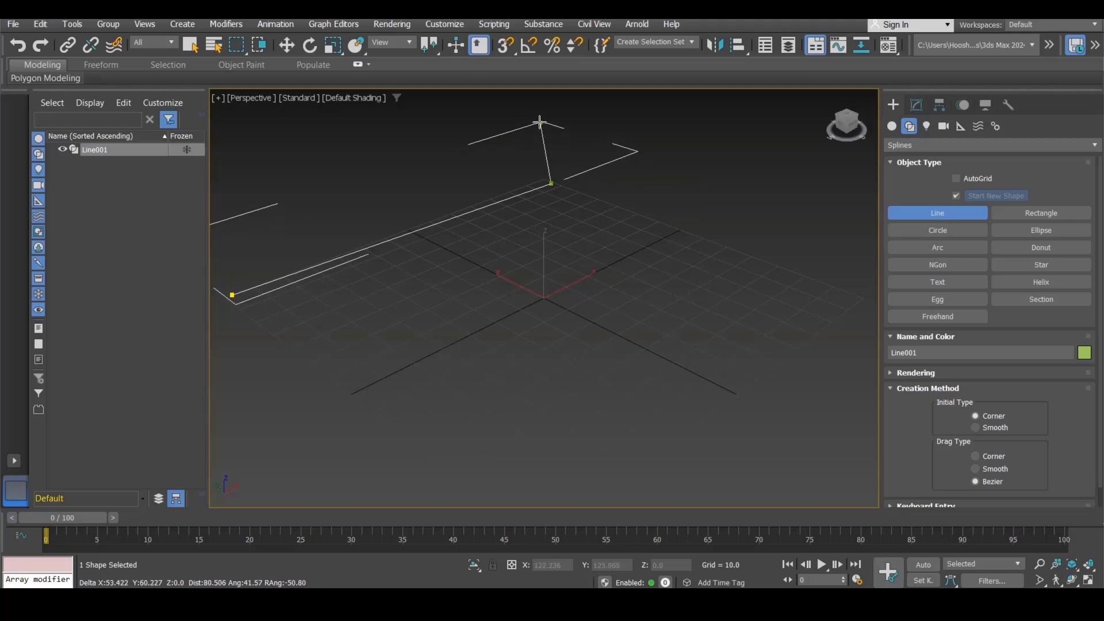
pyautogui.rightClick(500, 208)
pyautogui.press('w')
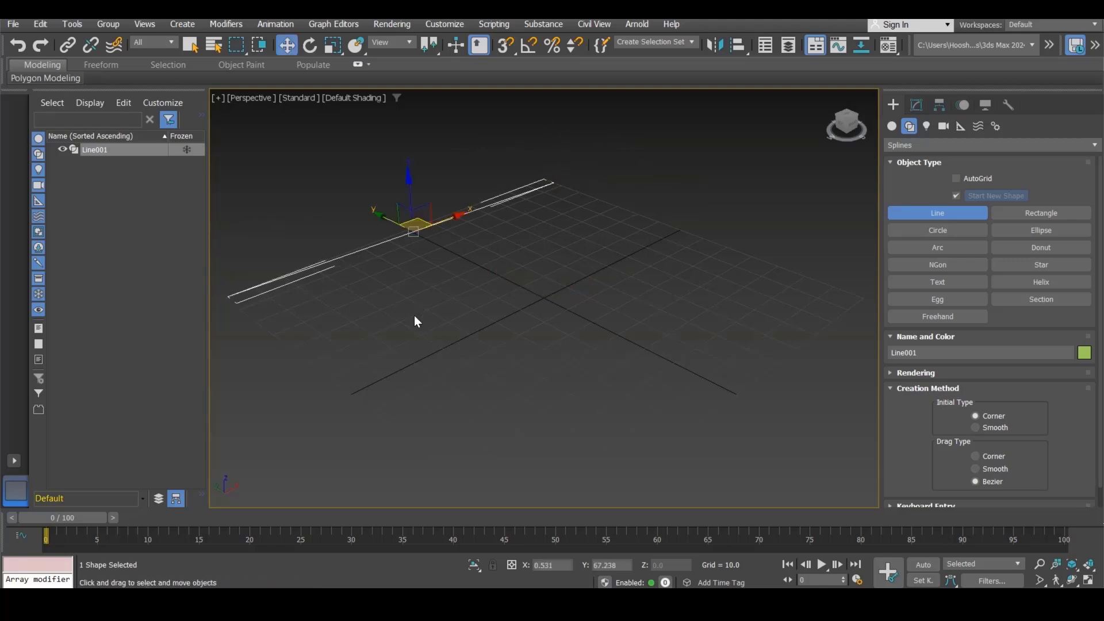
pyautogui.click(412, 322)
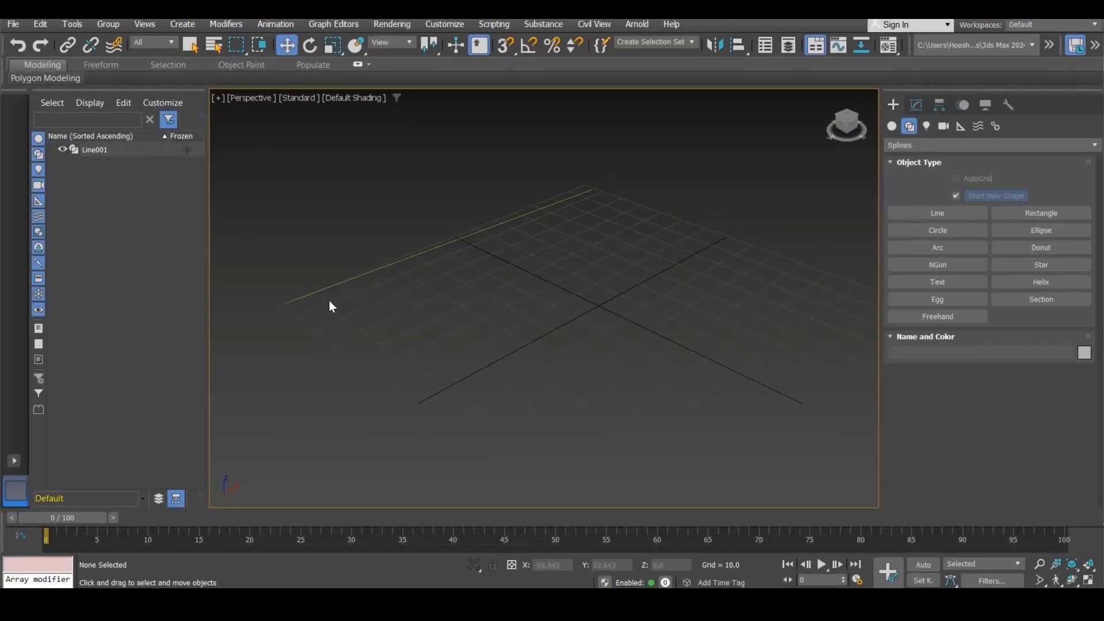
pyautogui.click(342, 290)
pyautogui.press('Delete')
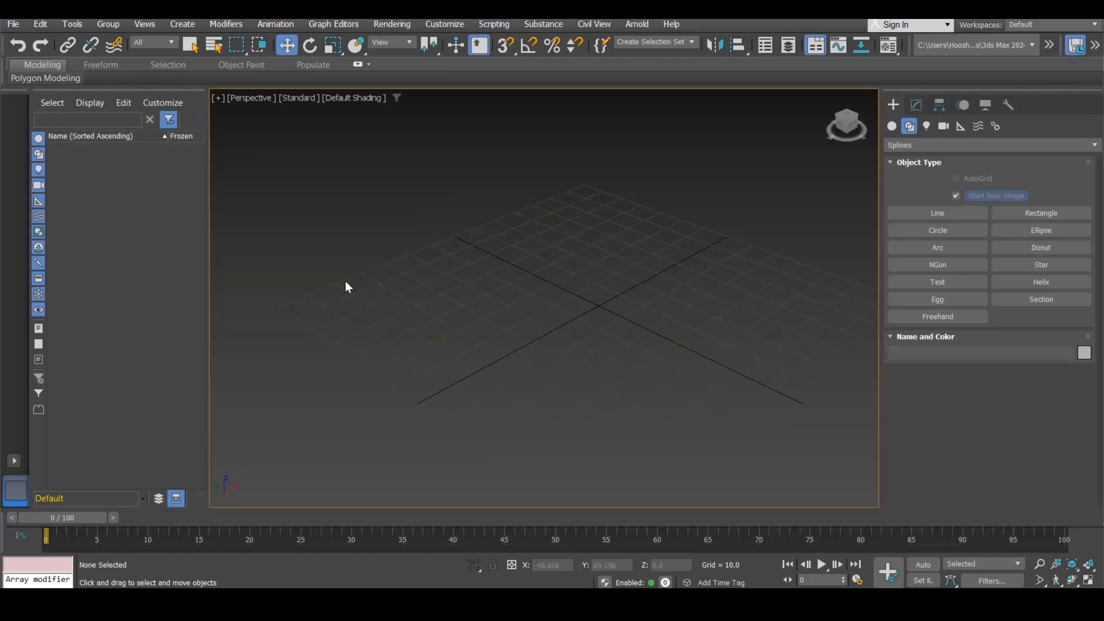
# Step: Start the Line tool and switch snapping to 2.5D snap mode
pyautogui.click(963, 215)
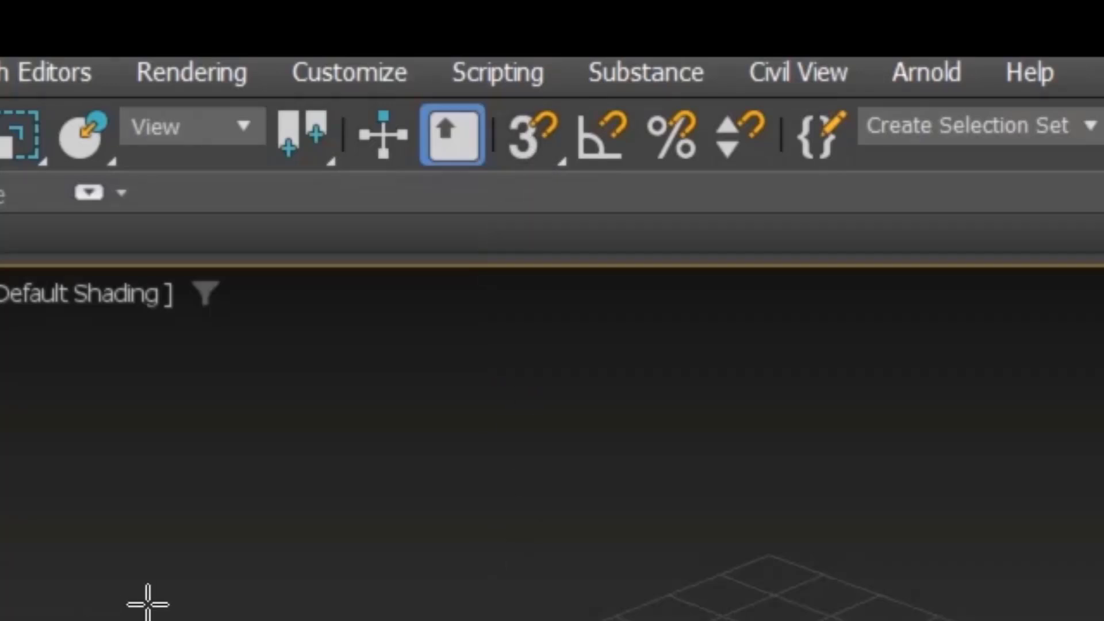
pyautogui.click(515, 122)
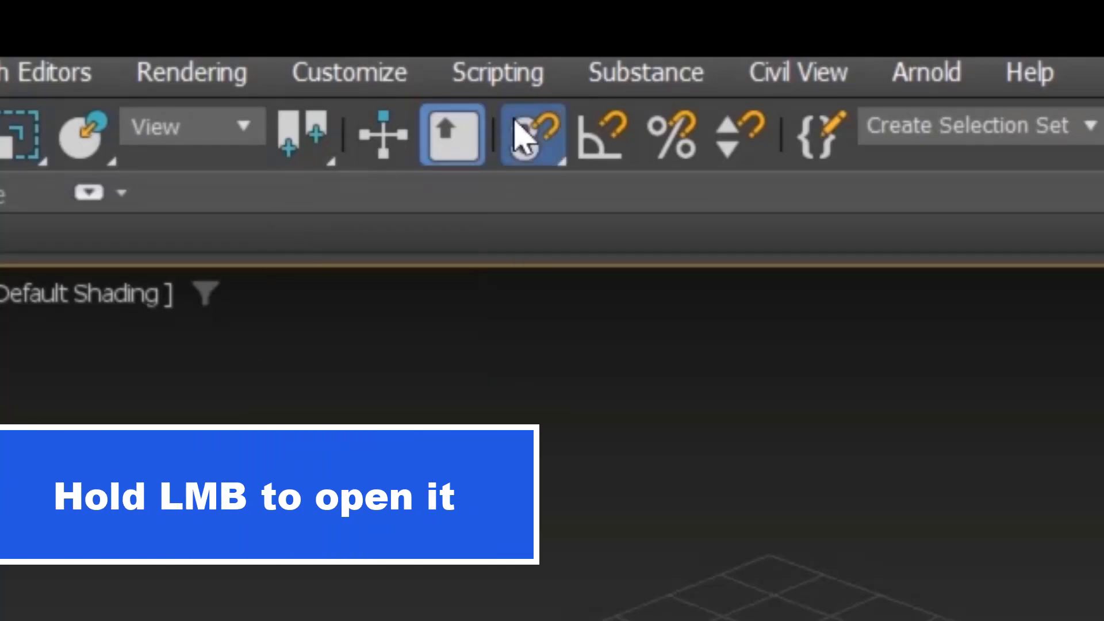
pyautogui.moveTo(516, 122); pyautogui.dragTo(545, 201)
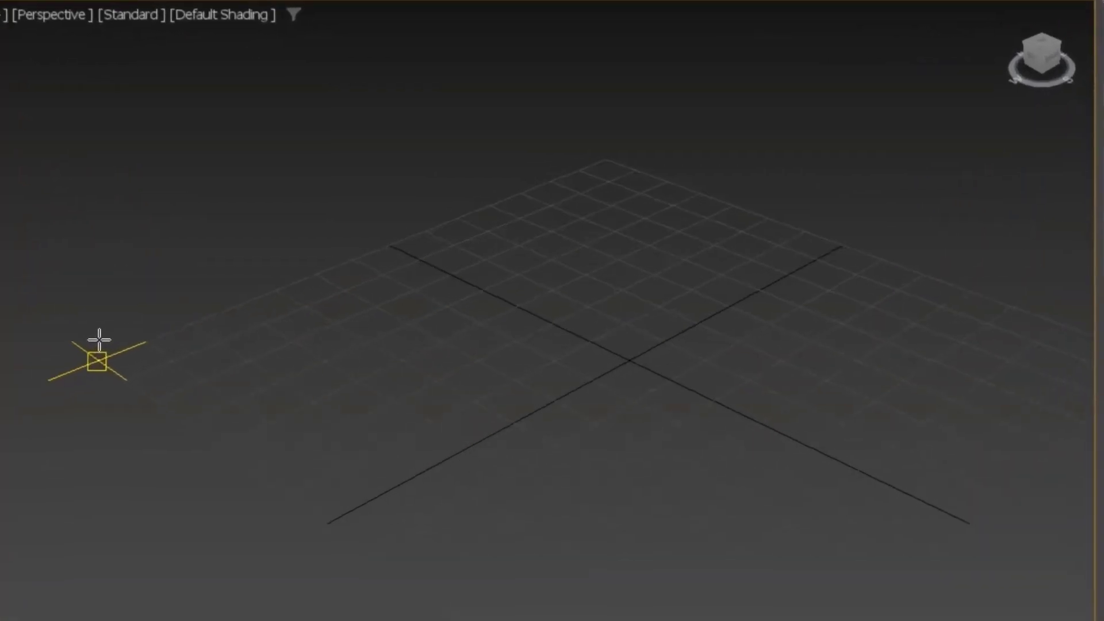
# Step: Draw a closed four-corner spline around the grid, snapping each corner to the grid's edge points
pyautogui.moveTo(89, 342); pyautogui.dragTo(578, 141)
pyautogui.click(604, 158)
pyautogui.moveTo(605, 157); pyautogui.dragTo(554, 281, button='middle')
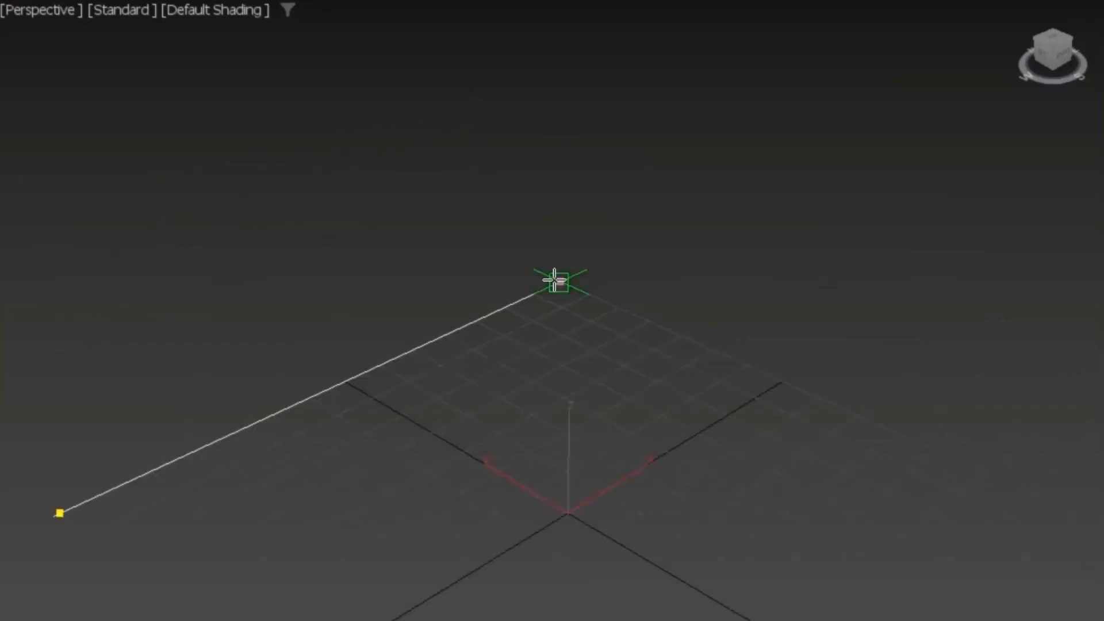
pyautogui.moveTo(924, 332)
pyautogui.mouseDown(button='middle')
pyautogui.moveTo(460, 165)
pyautogui.moveTo(412, 124)
pyautogui.mouseUp(button='middle')
pyautogui.scroll(-4, 413, 124)
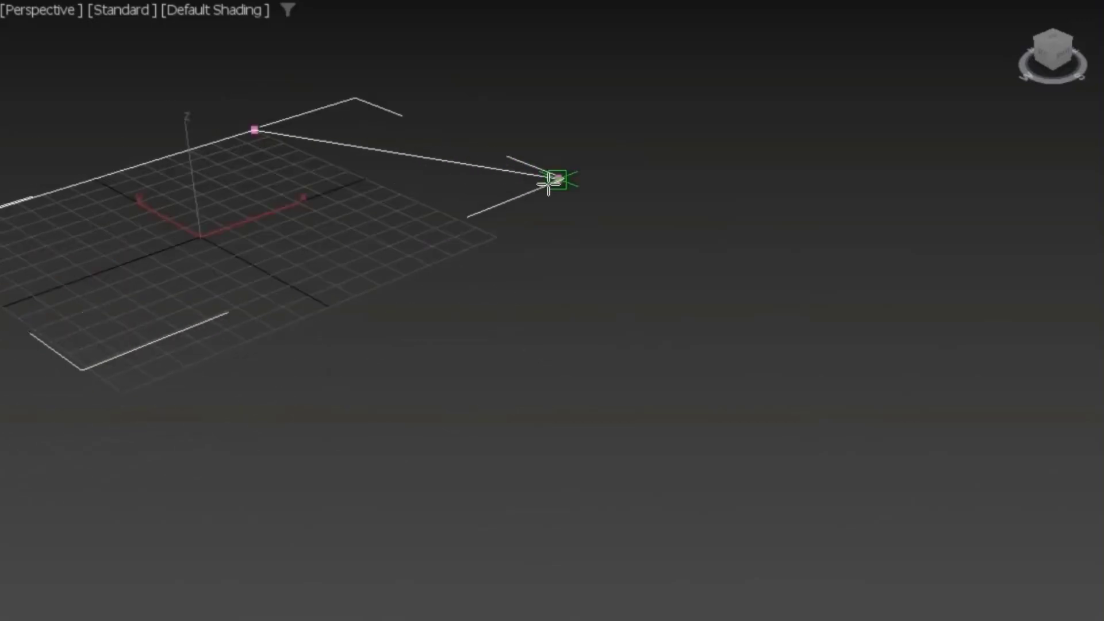
pyautogui.moveTo(532, 195)
pyautogui.mouseDown(button='middle')
pyautogui.moveTo(759, 310)
pyautogui.moveTo(772, 363)
pyautogui.mouseUp(button='middle')
pyautogui.scroll(3, 715, 313)
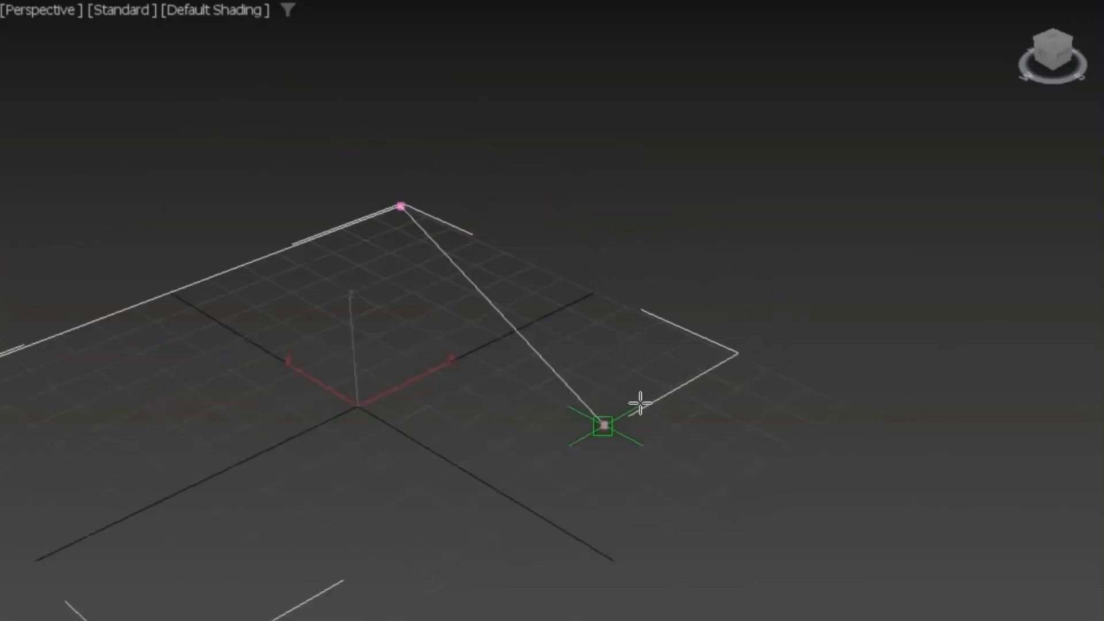
pyautogui.press('shift')
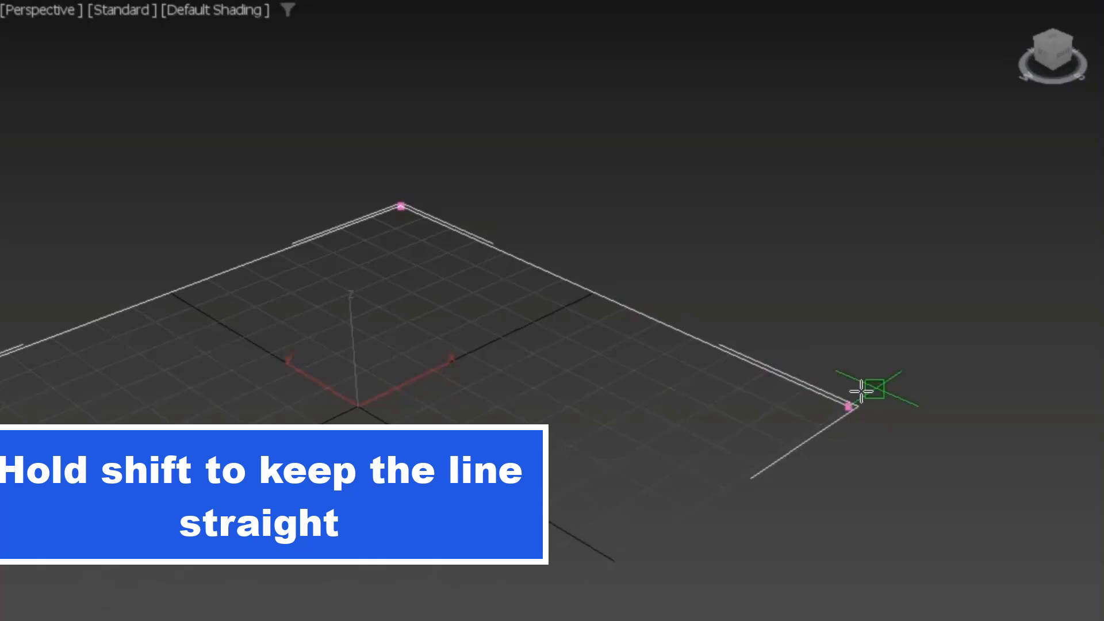
pyautogui.keyDown('shift'); pyautogui.click(860, 390); pyautogui.keyUp('shift')
pyautogui.moveTo(862, 340); pyautogui.dragTo(897, 107, button='middle')
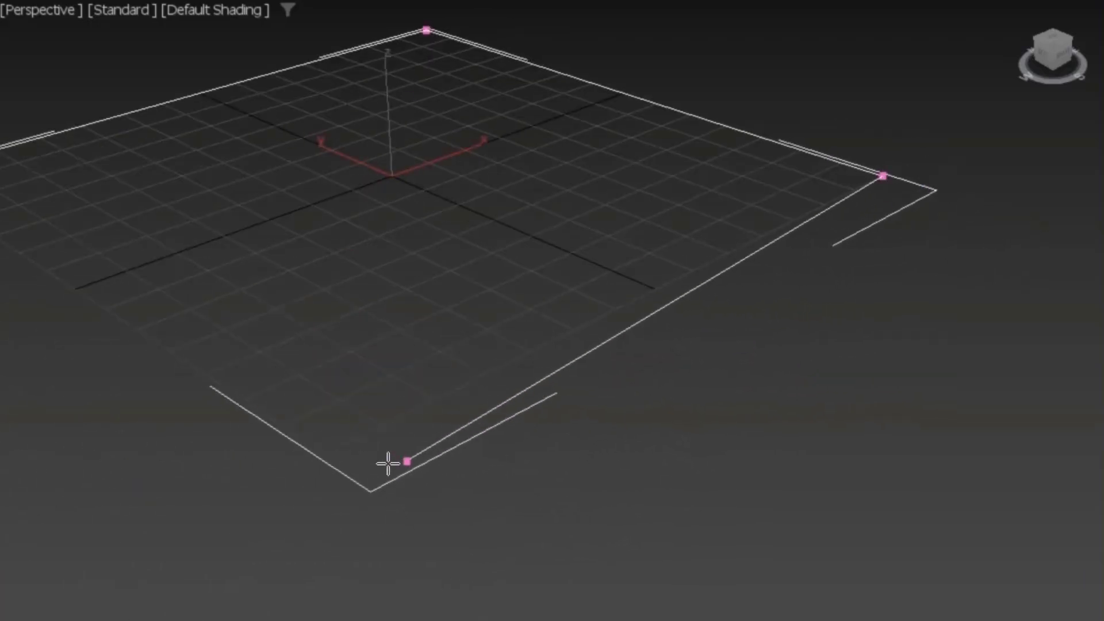
pyautogui.click(345, 463)
pyautogui.moveTo(253, 497)
pyautogui.mouseDown(button='middle')
pyautogui.moveTo(503, 537)
pyautogui.moveTo(601, 568)
pyautogui.mouseUp(button='middle')
pyautogui.click(79, 219)
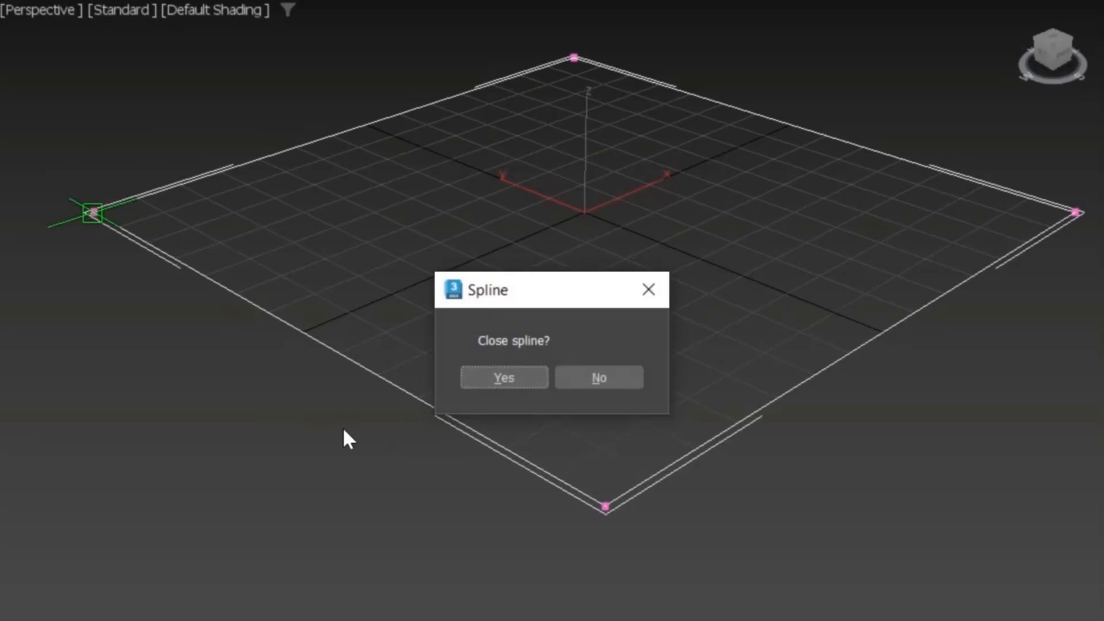
pyautogui.click(504, 377)
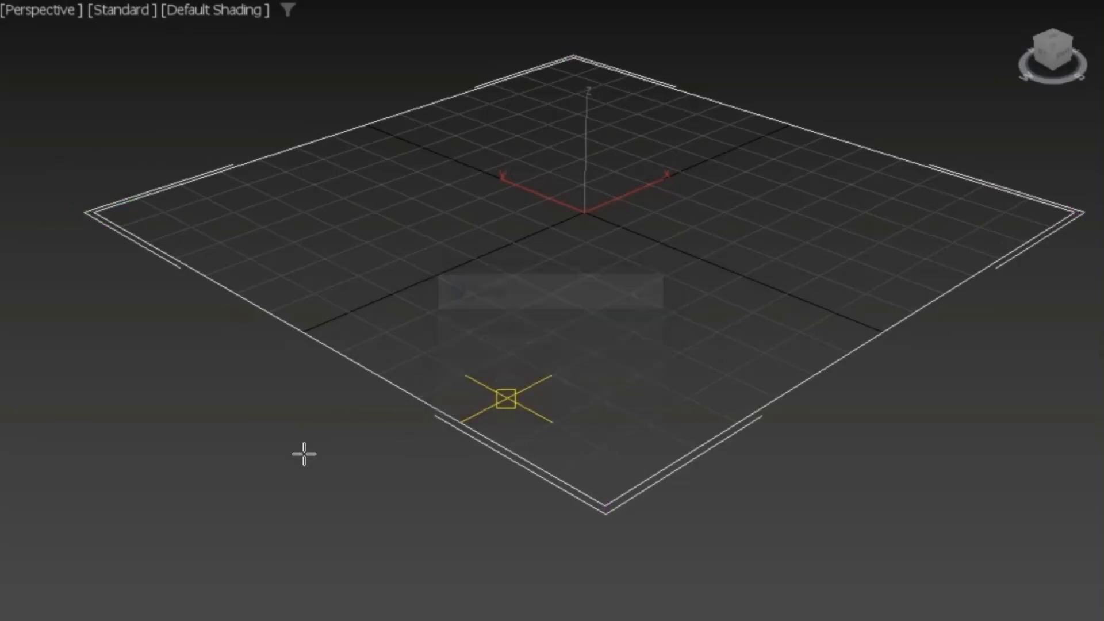
# Step: Toggle snapping off and on a few times and exit the Line tool
pyautogui.moveTo(286, 471); pyautogui.dragTo(239, 409, button='middle')
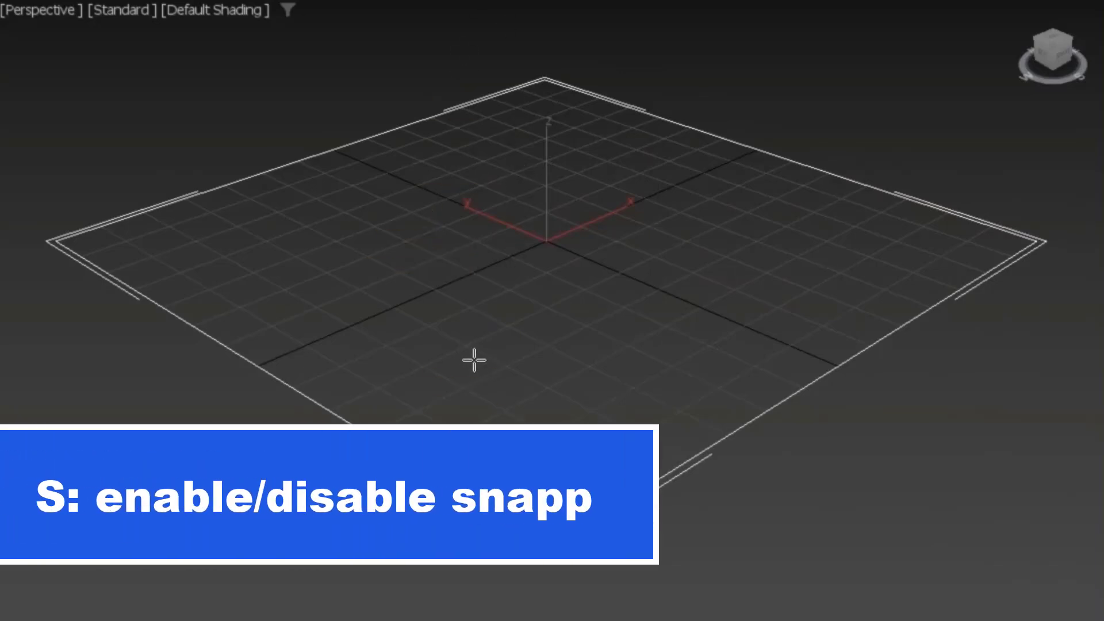
pyautogui.press('s')
pyautogui.press('s')
pyautogui.press('s')
pyautogui.press('s')
pyautogui.press('s')
pyautogui.press('s')
pyautogui.moveTo(536, 366); pyautogui.dragTo(522, 402, button='middle')
pyautogui.rightClick(590, 488)
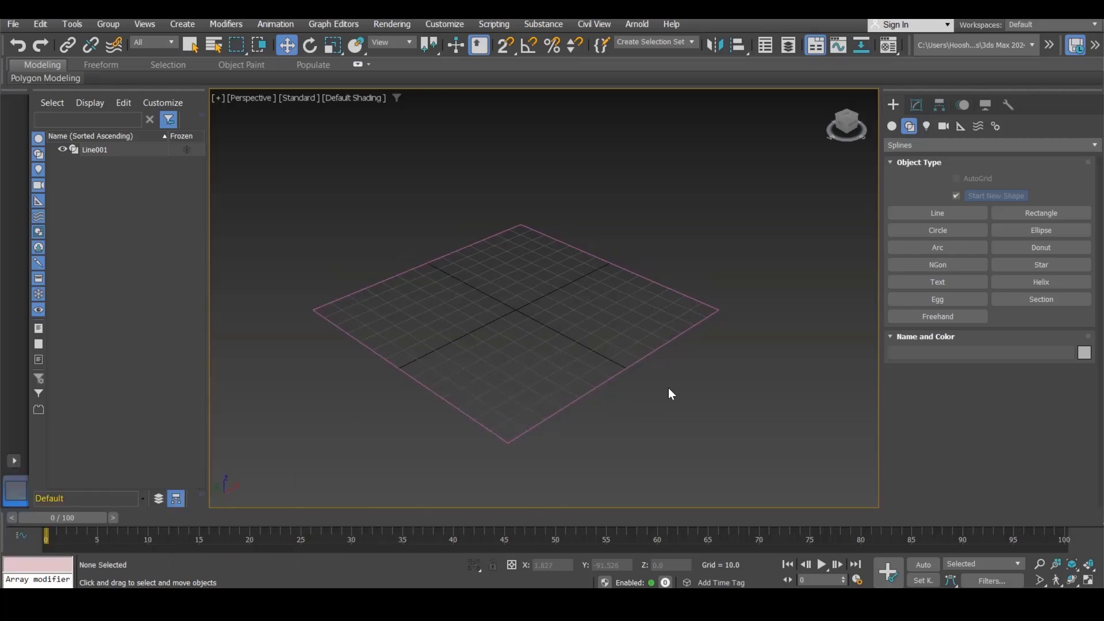
# Step: Select the closed spline and convert it to an Editable Poly
pyautogui.click(697, 299)
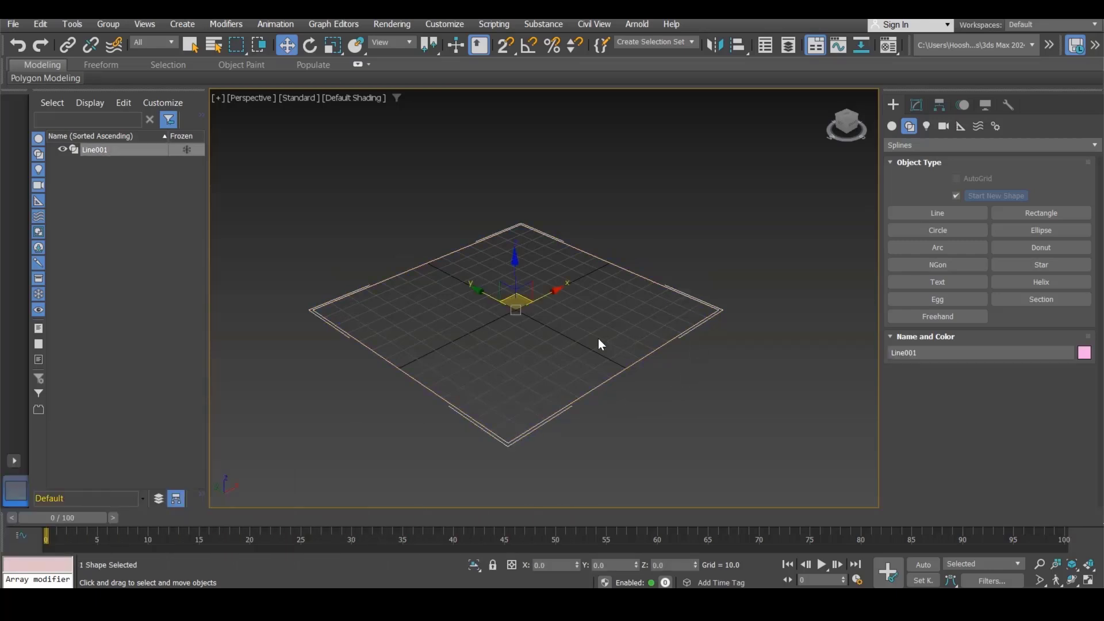
pyautogui.rightClick(432, 389)
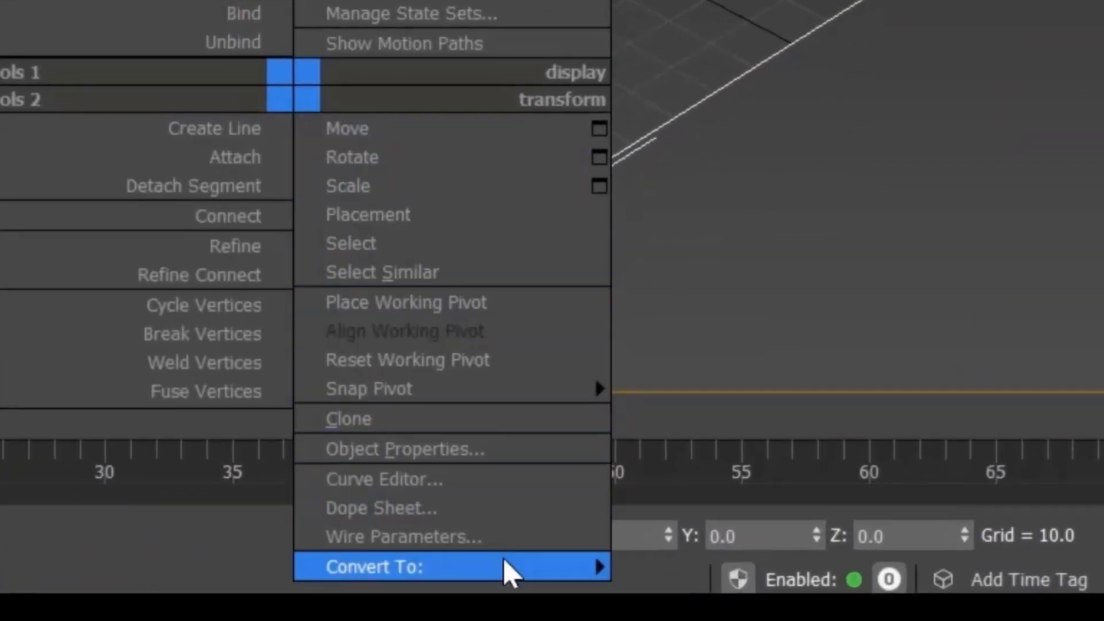
pyautogui.moveTo(506, 571)
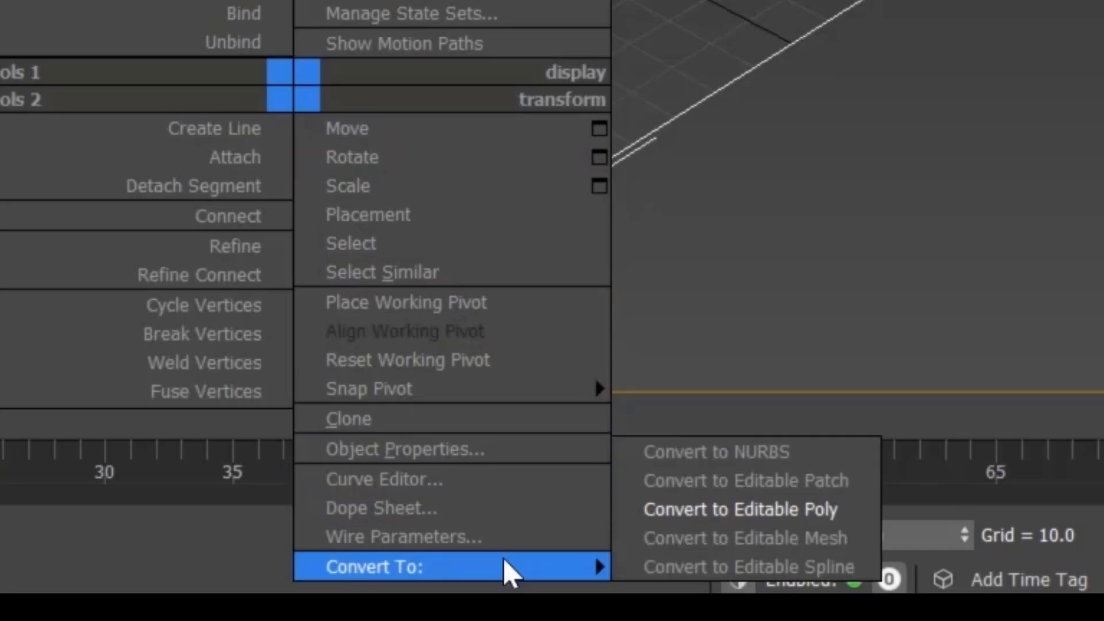
pyautogui.click(708, 519)
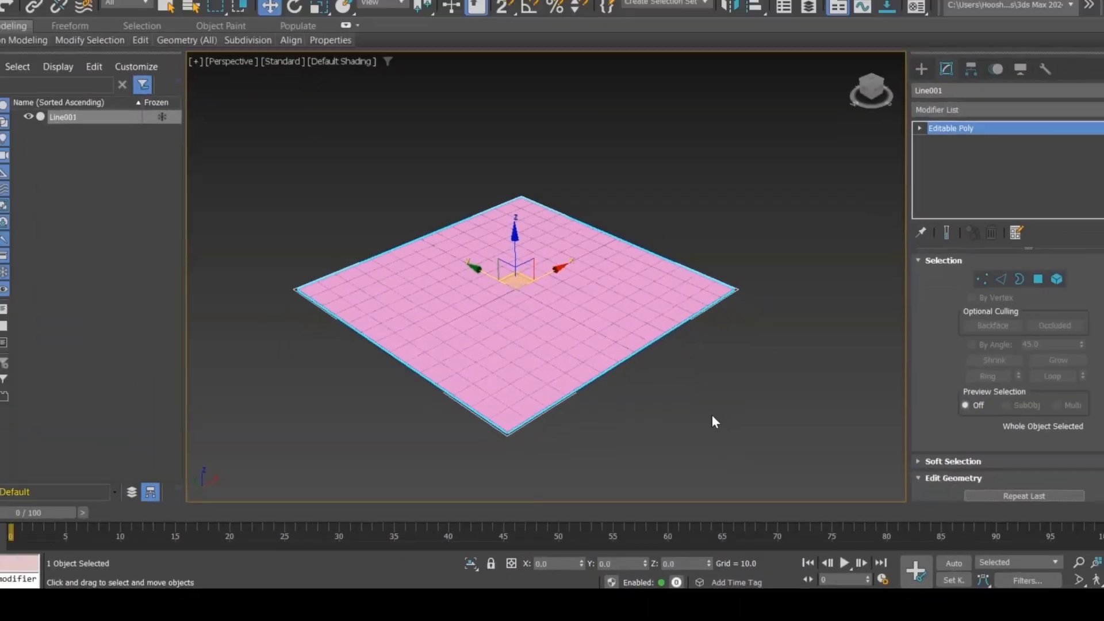
# Step: Deselect the plane and hide the viewport grid lines
pyautogui.click(712, 416)
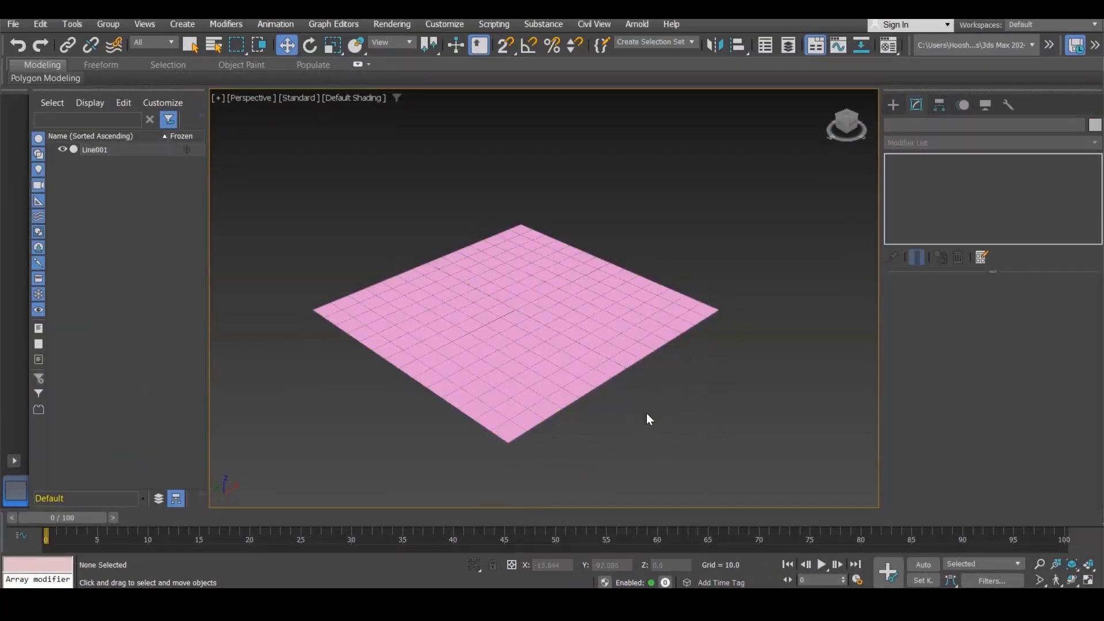
pyautogui.moveTo(666, 406); pyautogui.dragTo(673, 406, button='middle')
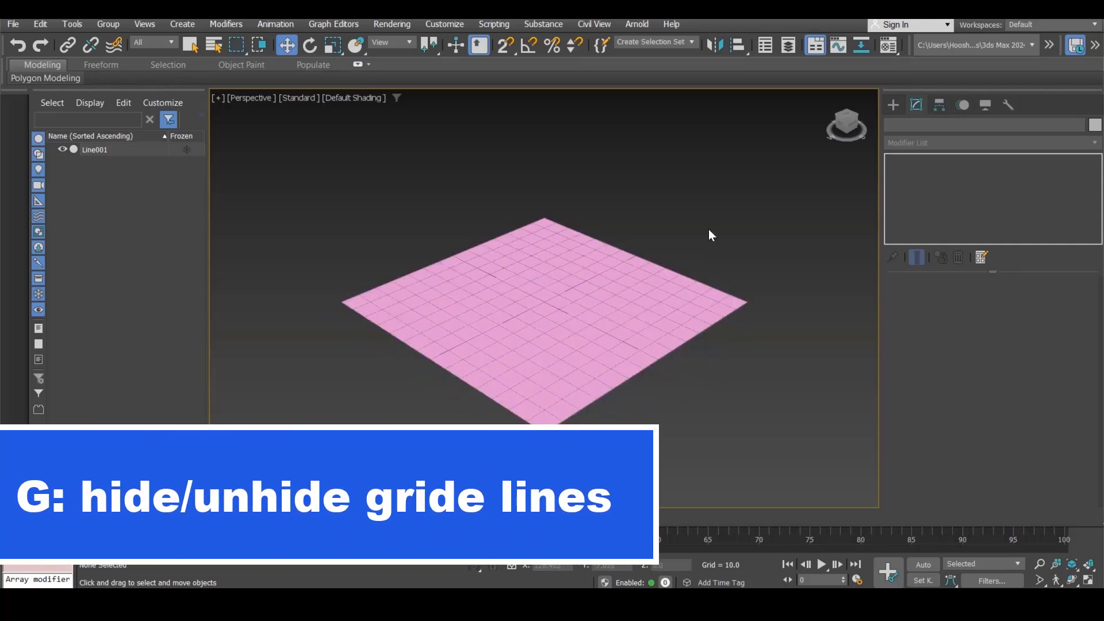
pyautogui.press('g')
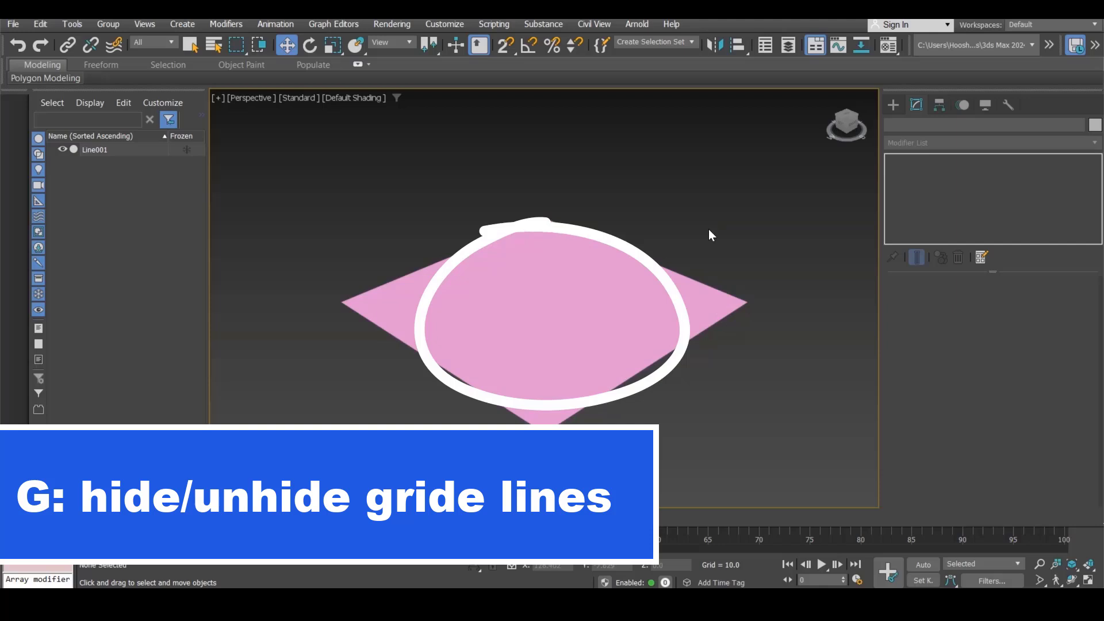
pyautogui.press('g')
pyautogui.press('g')
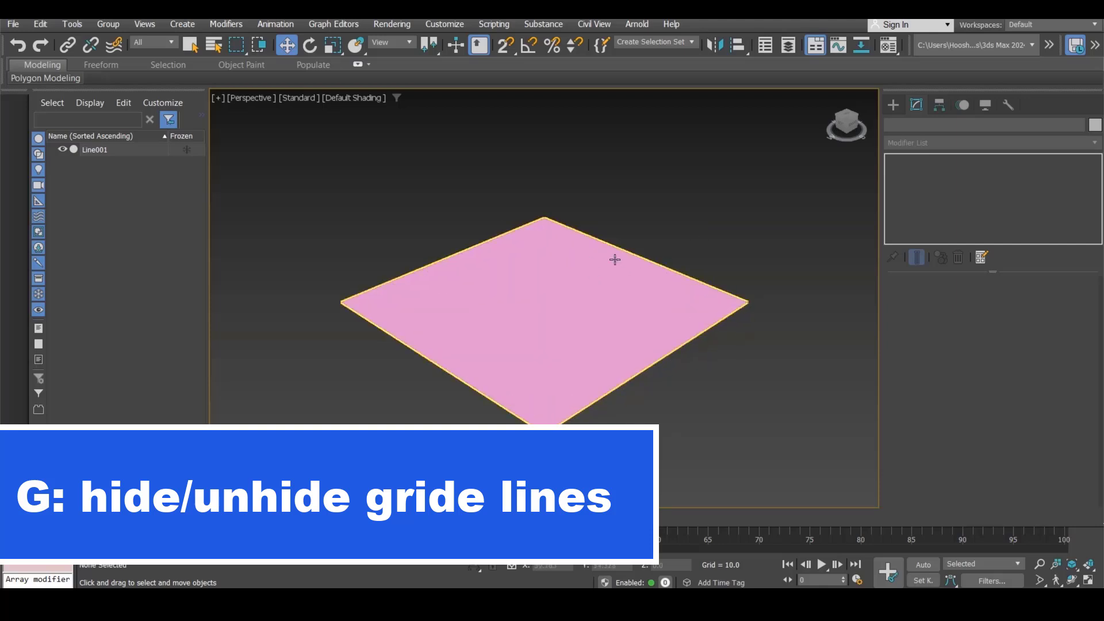
pyautogui.scroll(-3, 666, 209)
pyautogui.moveTo(650, 233); pyautogui.dragTo(623, 295, button='middle')
pyautogui.scroll(3, 592, 333)
# Step: Select the plane, enter Vertex sub-object mode and switch the viewport to wireframe display
pyautogui.click(592, 345)
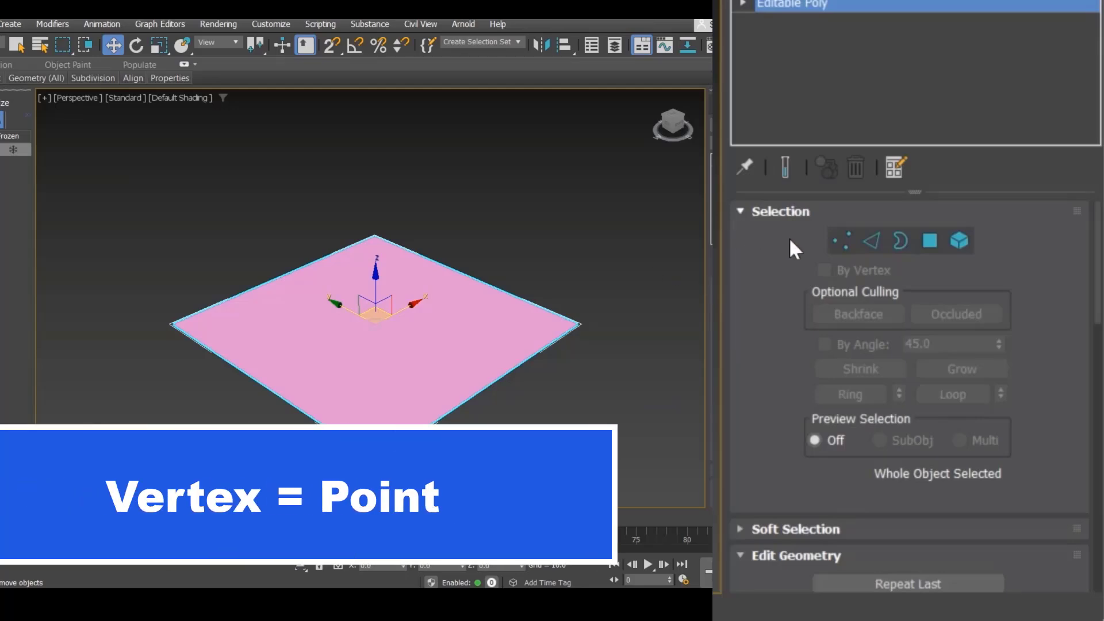
pyautogui.click(842, 246)
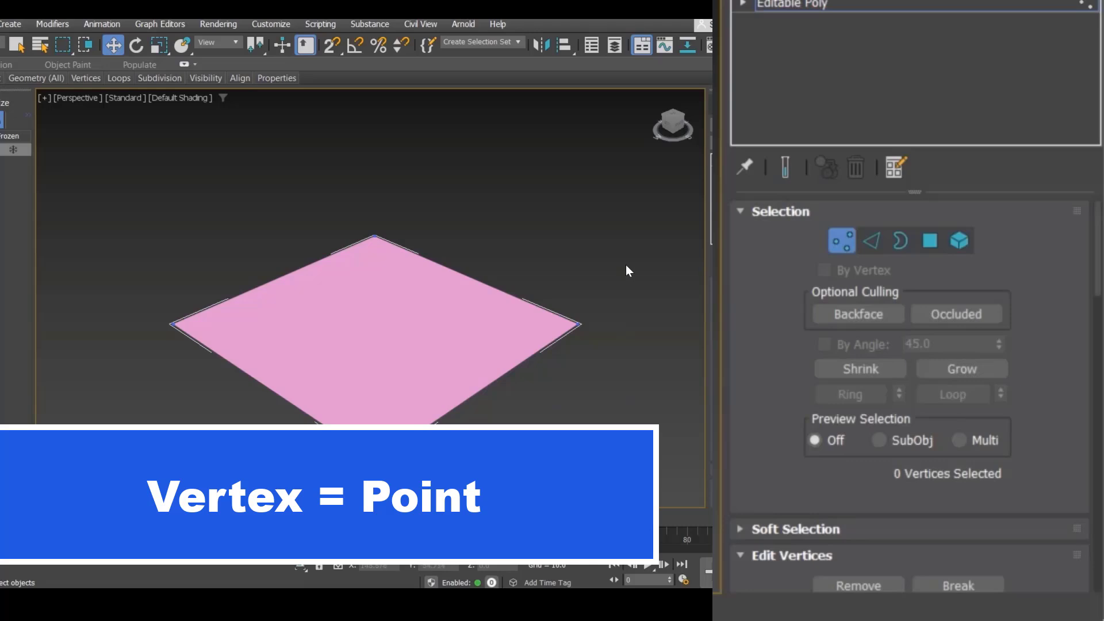
pyautogui.press('F3')
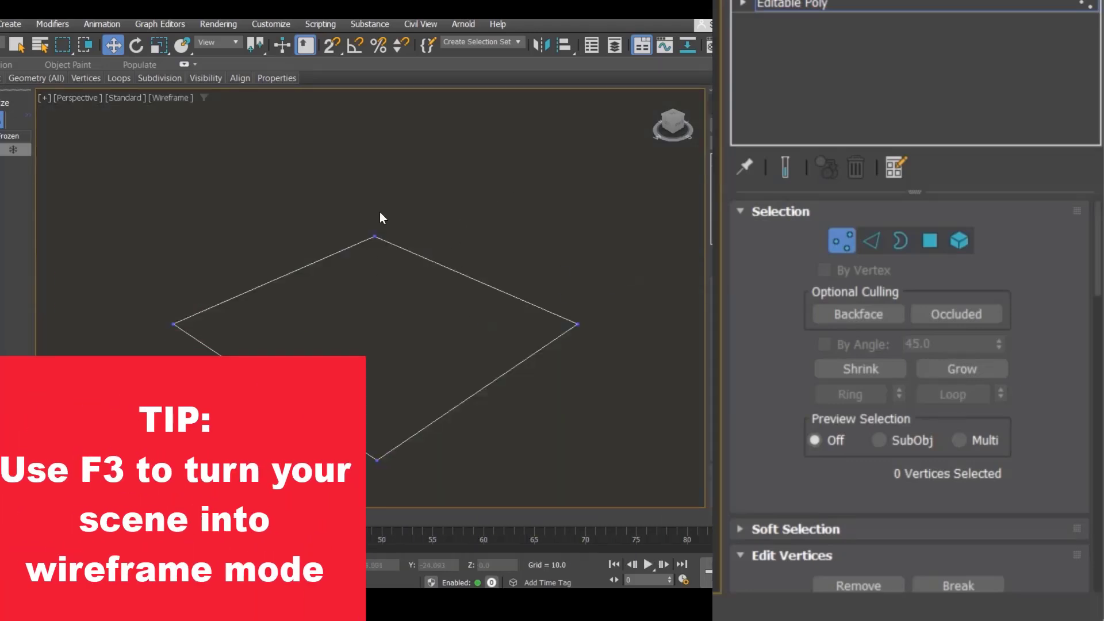
pyautogui.moveTo(360, 248); pyautogui.dragTo(359, 250)
# Step: Select the plane's corner vertices one at a time, then switch the viewport back to shaded display
pyautogui.click(173, 324)
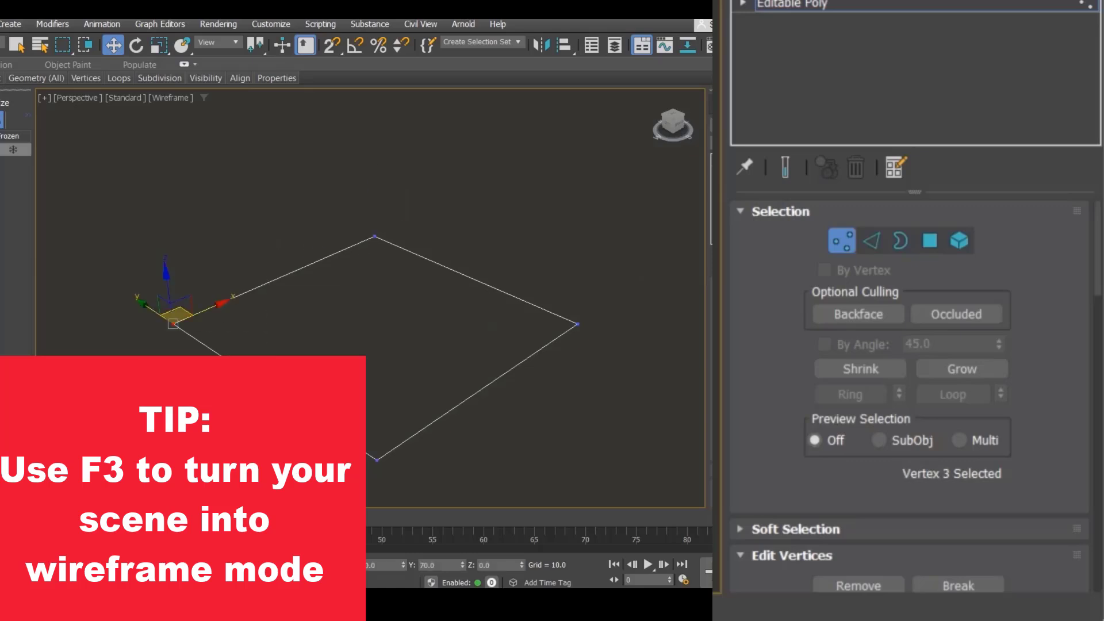
pyautogui.click(376, 460)
pyautogui.click(578, 325)
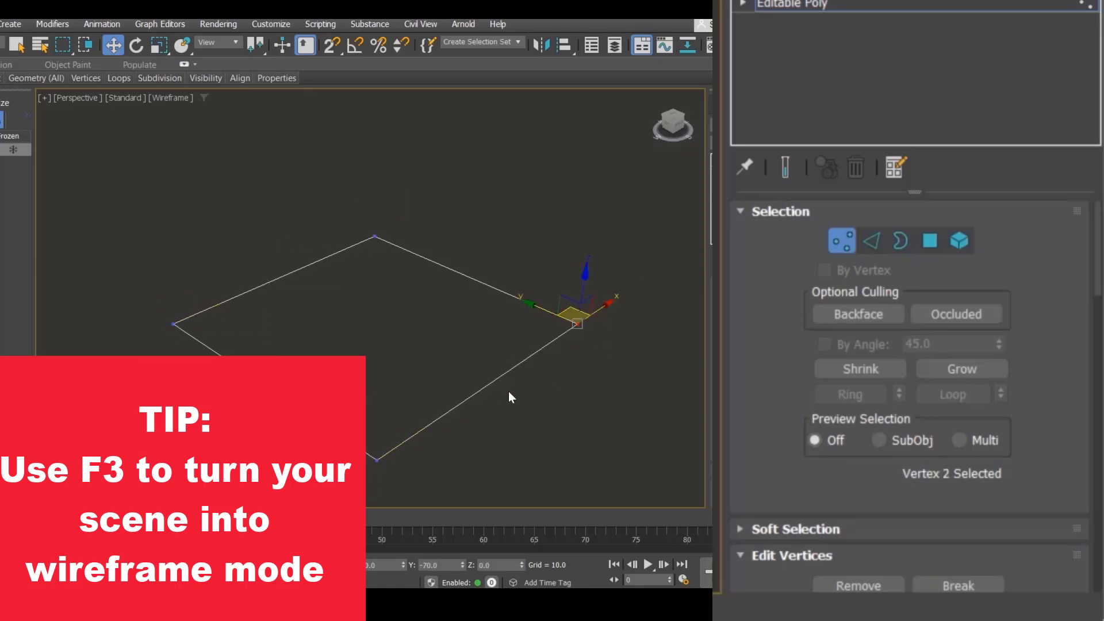
pyautogui.press('F3')
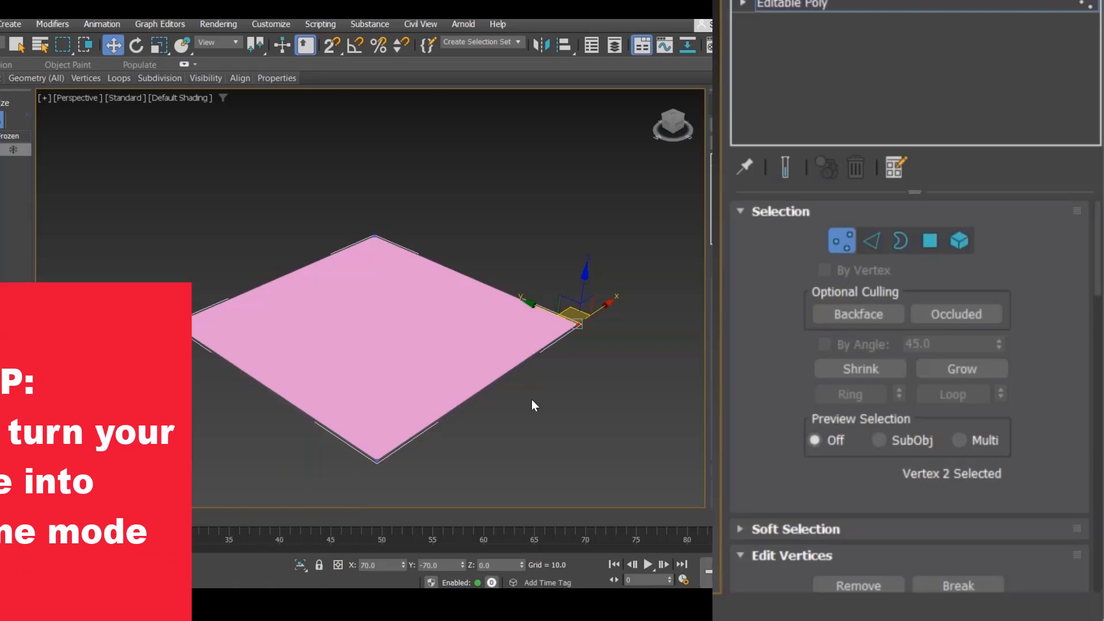
# Step: Move the selected corner vertex along the plane, then undo the move
pyautogui.click(626, 331)
pyautogui.moveTo(546, 353); pyautogui.dragTo(547, 352)
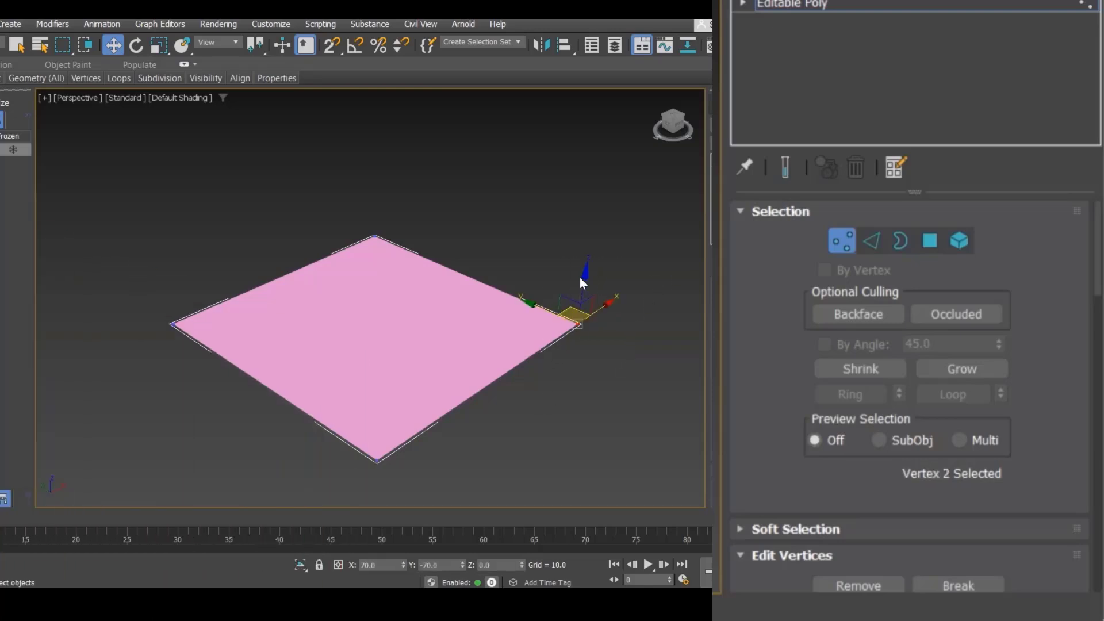
pyautogui.moveTo(582, 267)
pyautogui.mouseDown()
pyautogui.moveTo(572, 200)
pyautogui.moveTo(586, 336)
pyautogui.moveTo(569, 182)
pyautogui.moveTo(571, 260)
pyautogui.mouseUp()
pyautogui.moveTo(547, 300); pyautogui.dragTo(490, 313)
pyautogui.hotkey('ctrl', 'z')
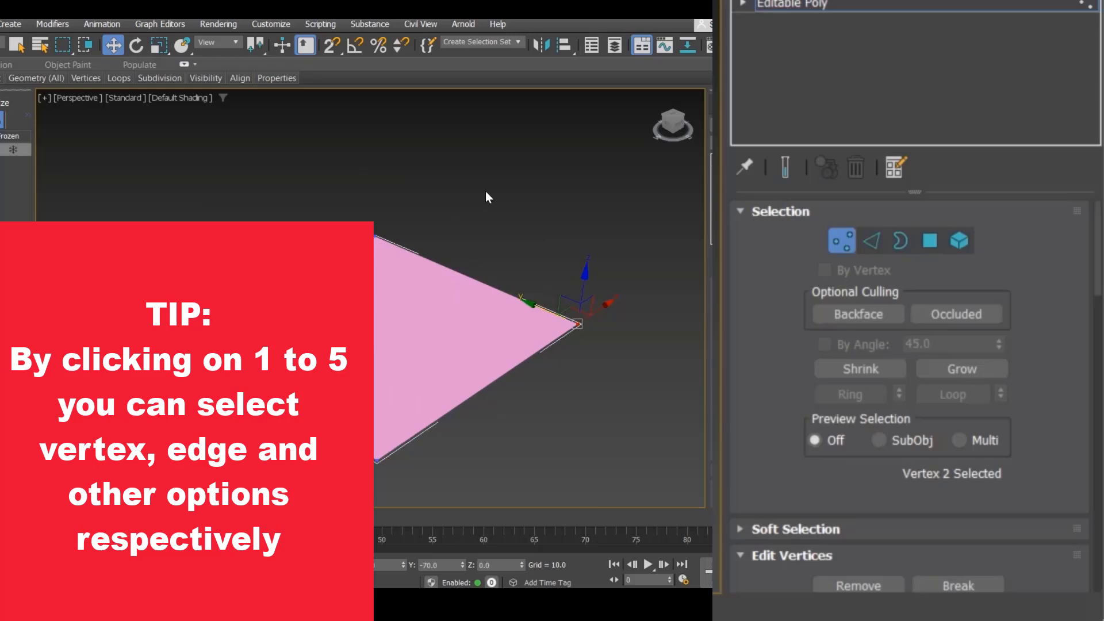
# Step: Clear the vertex selection, switch to Edge sub-object mode, and select and drag the plane's upper-left edge
pyautogui.click(485, 192)
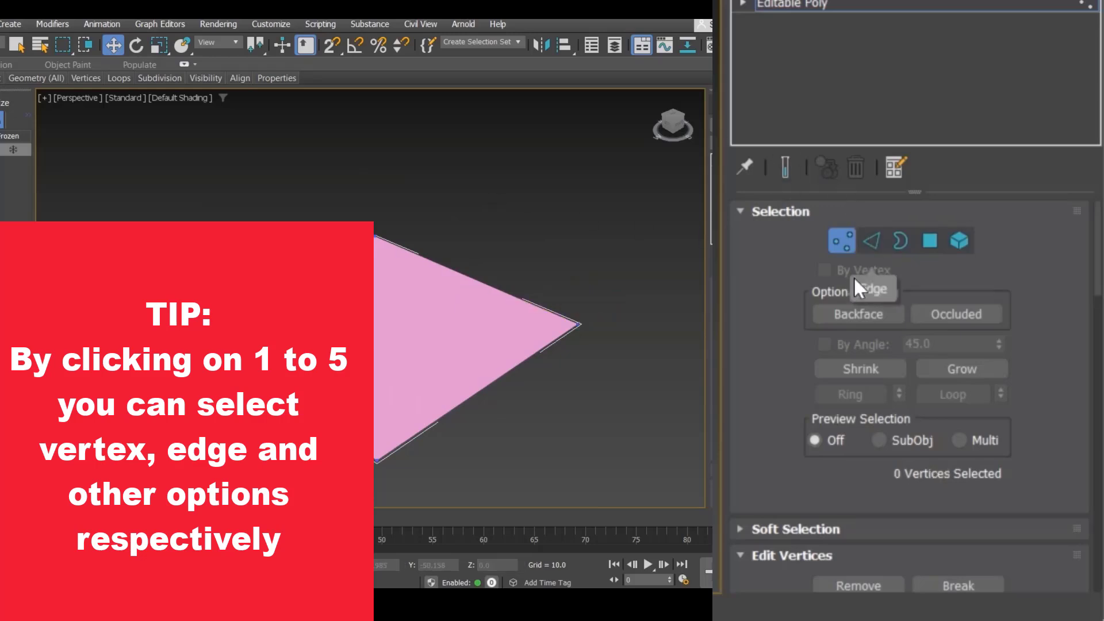
pyautogui.click(872, 251)
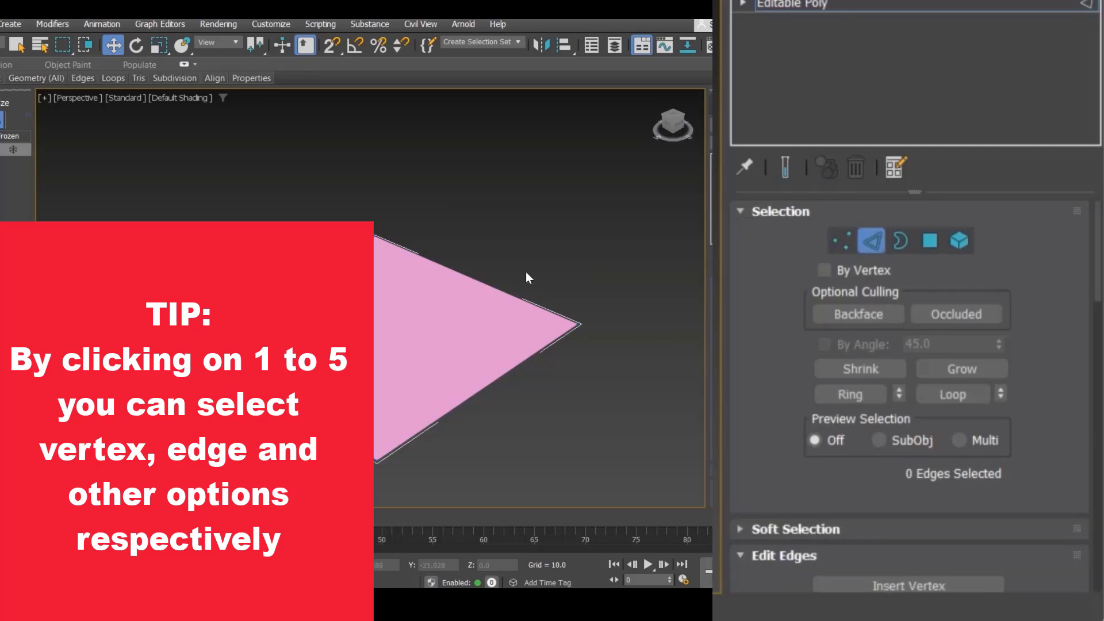
pyautogui.click(491, 285)
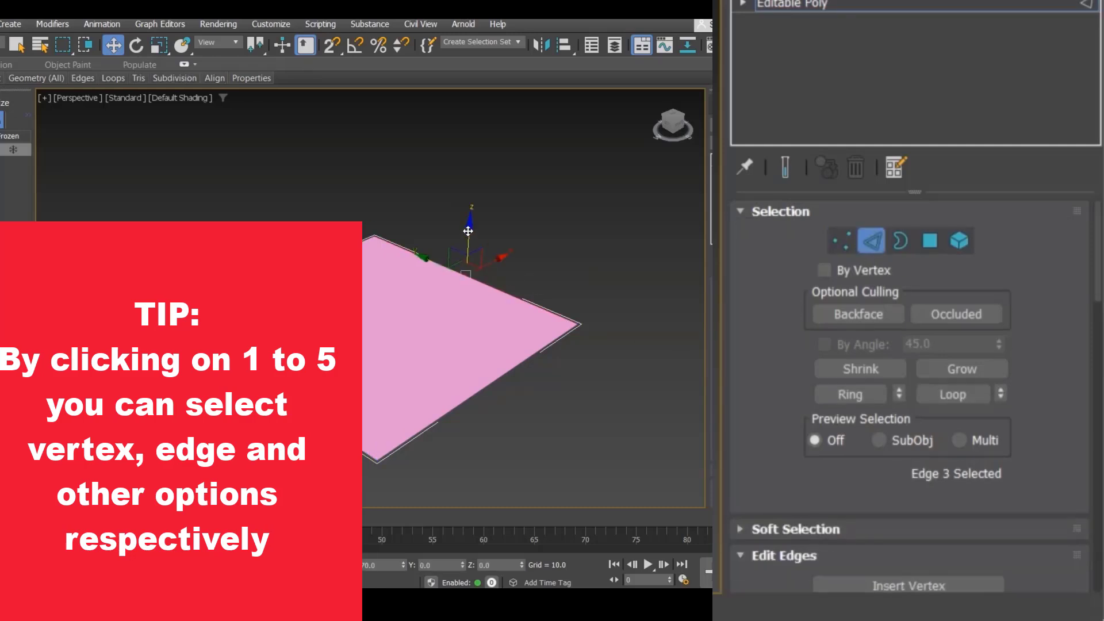
pyautogui.moveTo(469, 232); pyautogui.dragTo(493, 336)
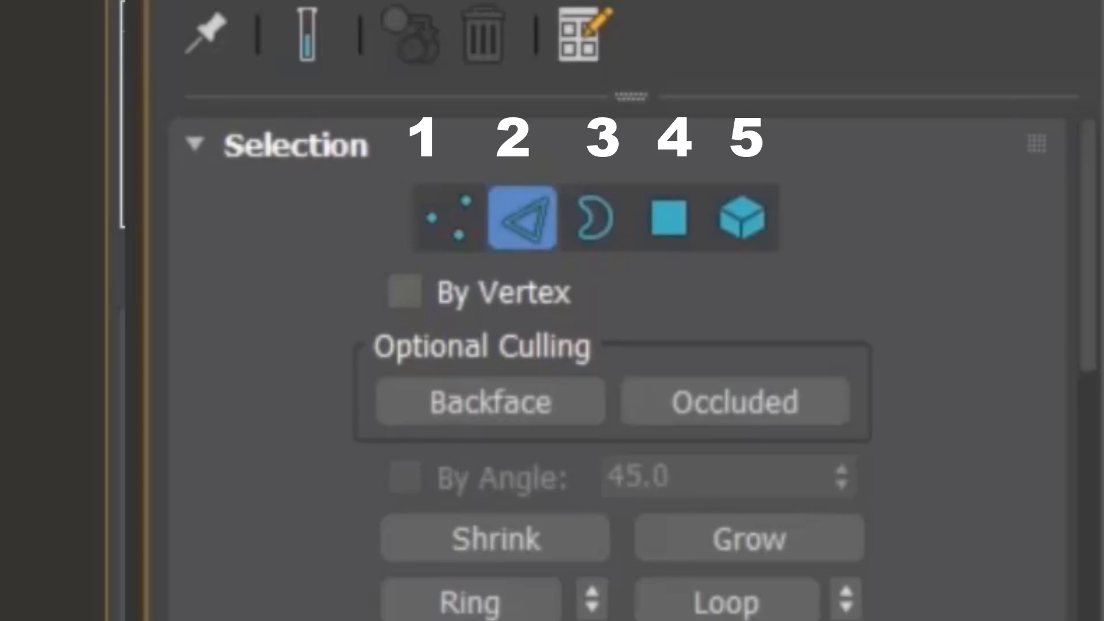
# Step: Switch to Polygon sub-object mode, select the plane's surface and move it, then undo the move
pyautogui.click(667, 225)
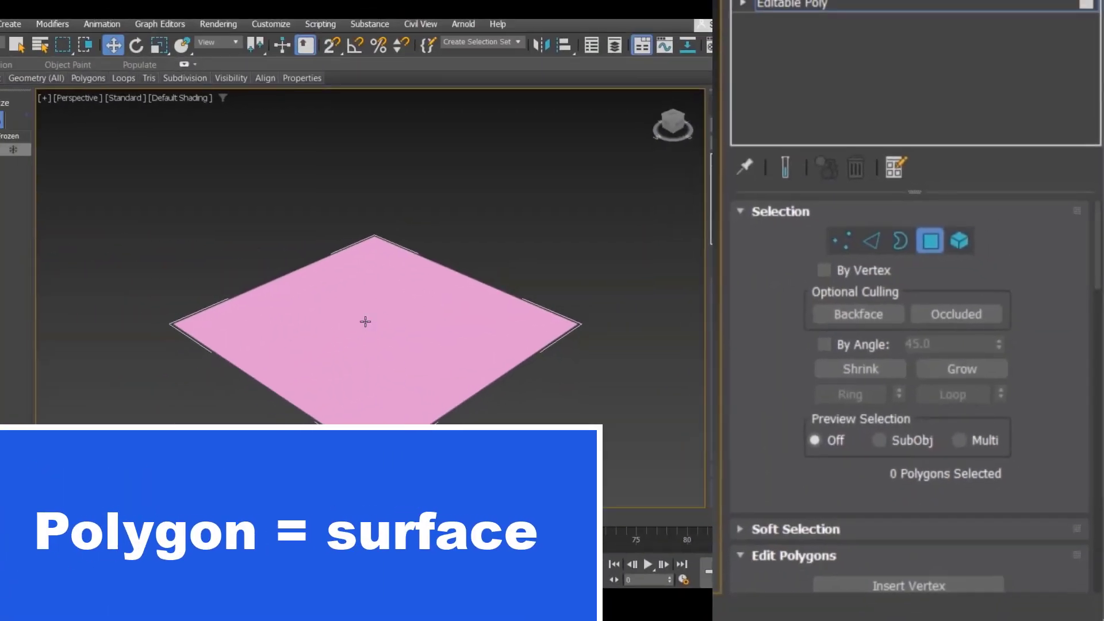
pyautogui.click(362, 340)
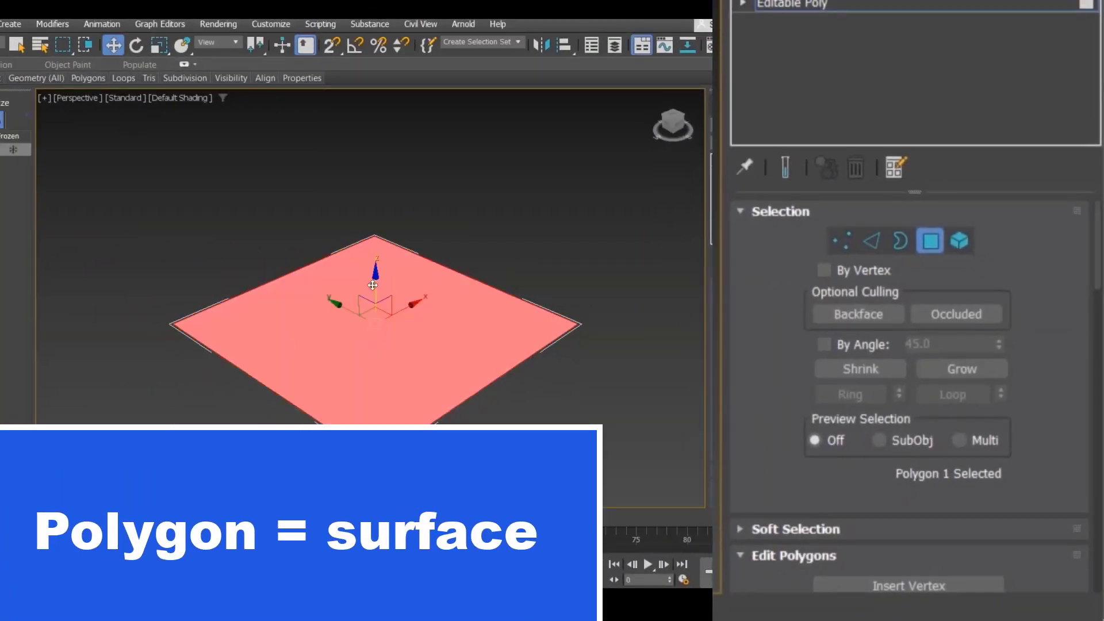
pyautogui.moveTo(372, 285); pyautogui.dragTo(274, 269)
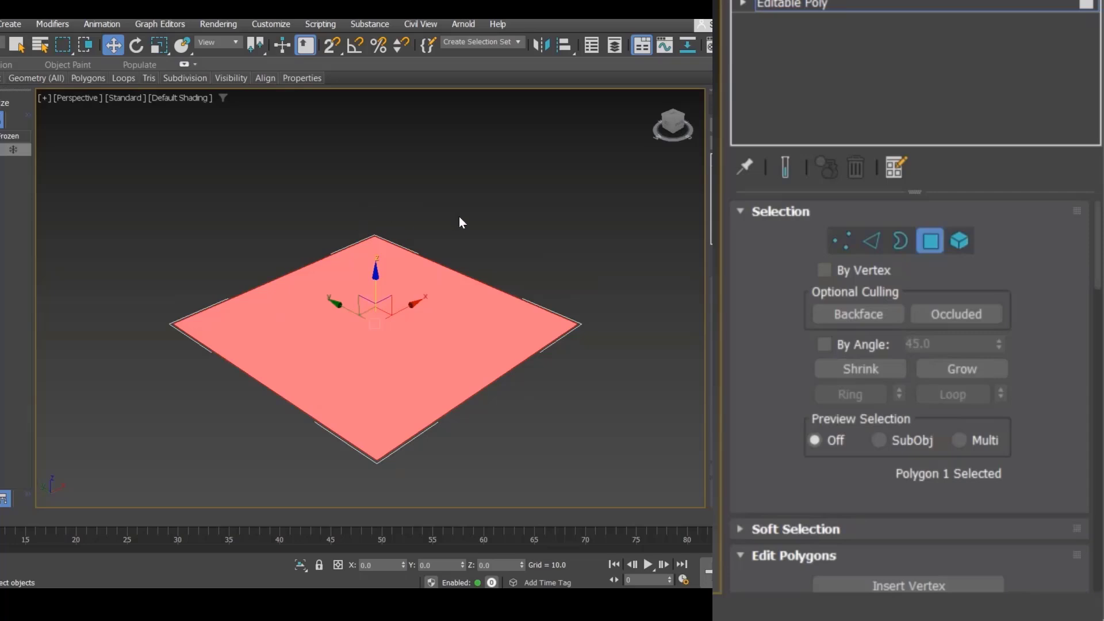
pyautogui.hotkey('ctrl', 'z')
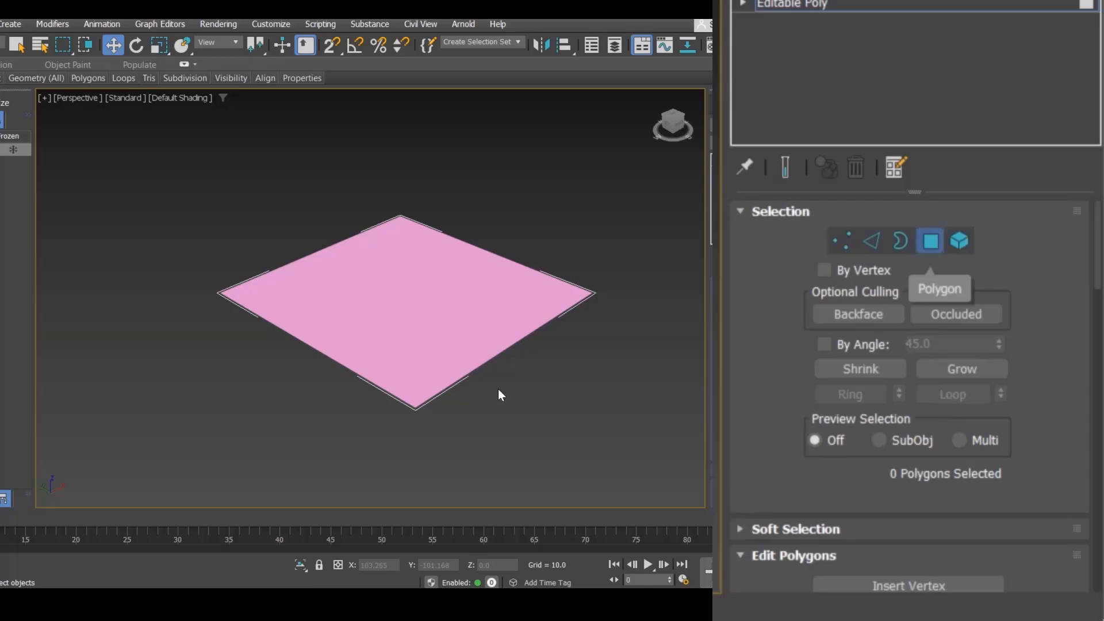
# Step: Select the plane's polygon and extrude it interactively upward with Extrude, then undo the extrusion
pyautogui.scroll(-6, 882, 387)
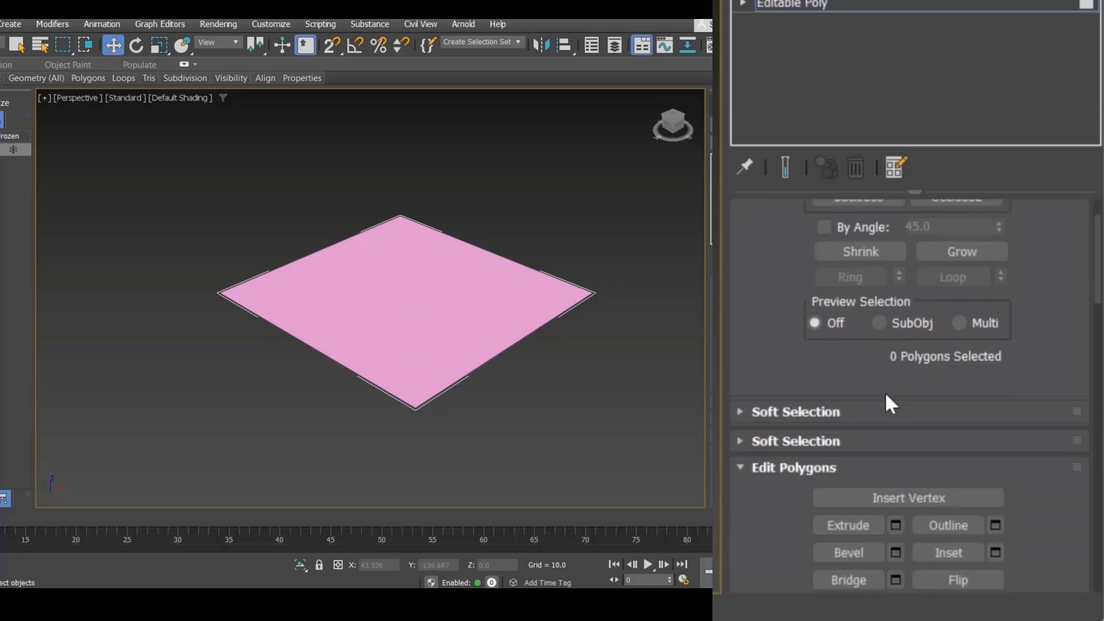
pyautogui.scroll(-3, 797, 361)
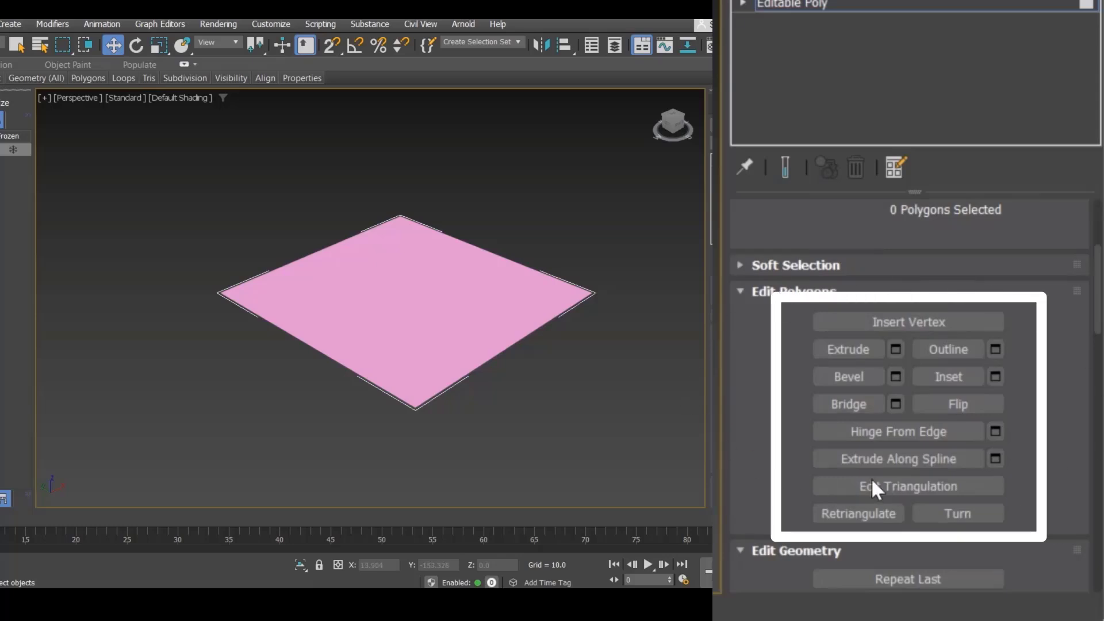
pyautogui.click(438, 272)
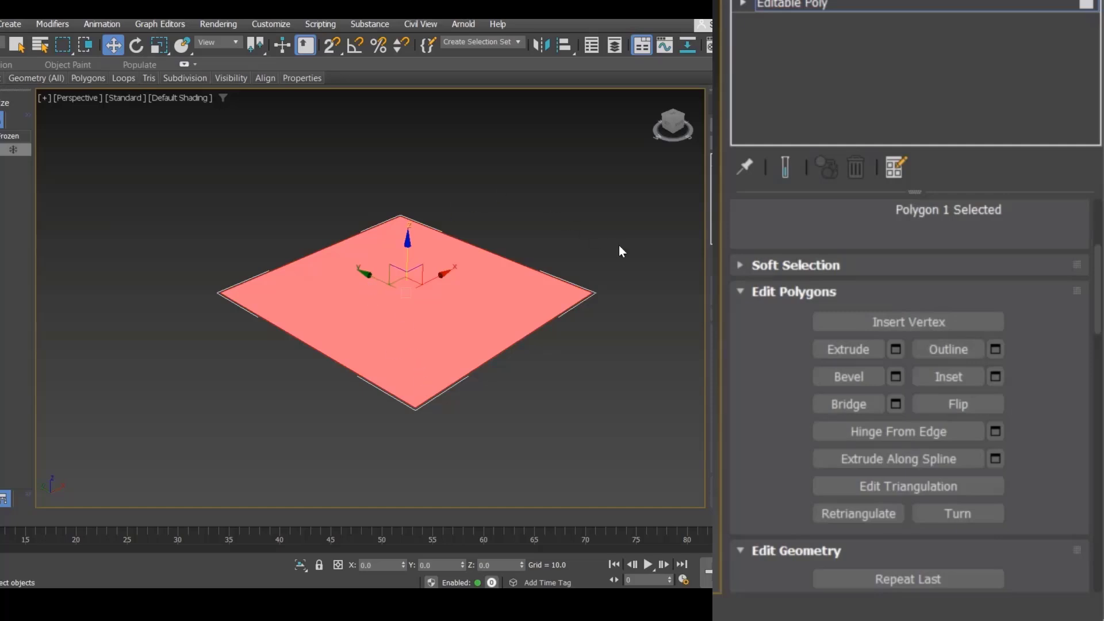
pyautogui.click(863, 349)
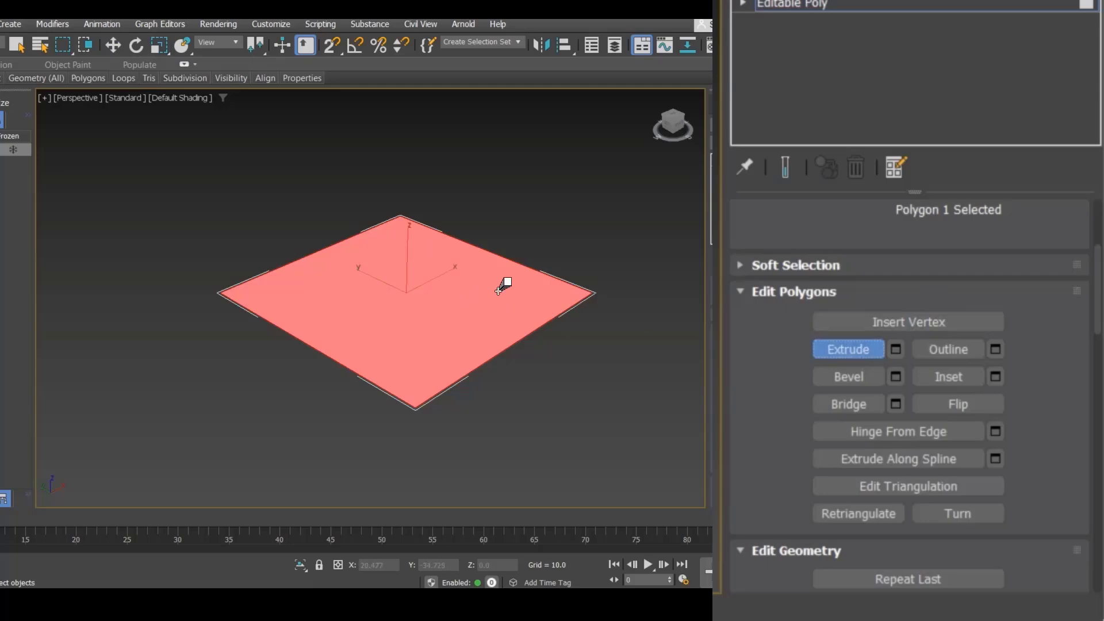
pyautogui.moveTo(454, 310); pyautogui.dragTo(439, 200)
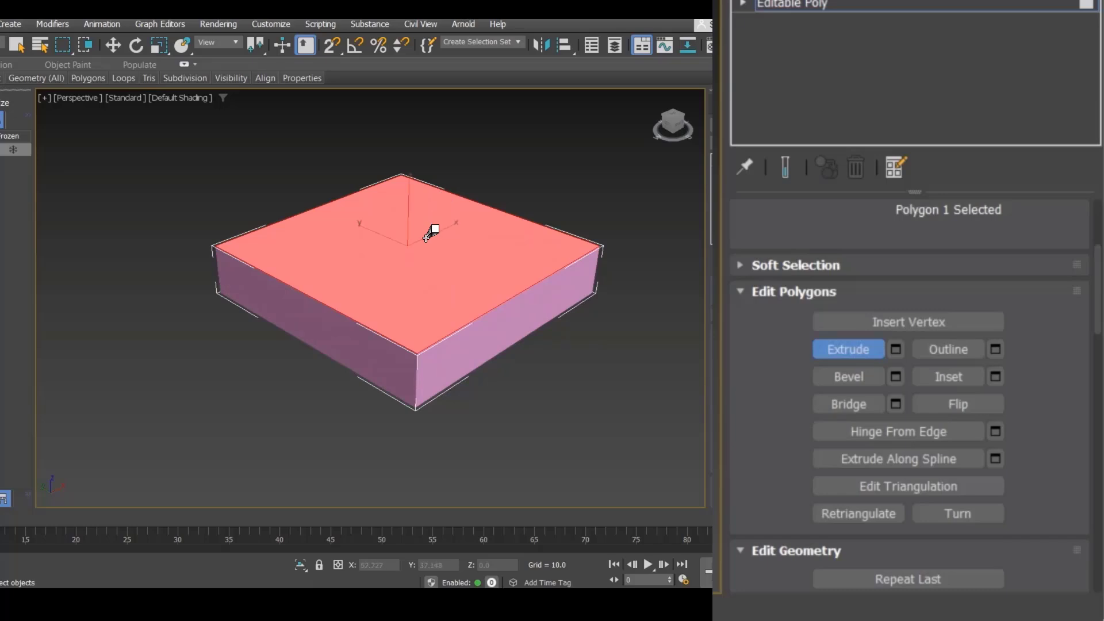
pyautogui.moveTo(430, 233)
pyautogui.mouseDown()
pyautogui.moveTo(419, 311)
pyautogui.moveTo(431, 216)
pyautogui.mouseUp()
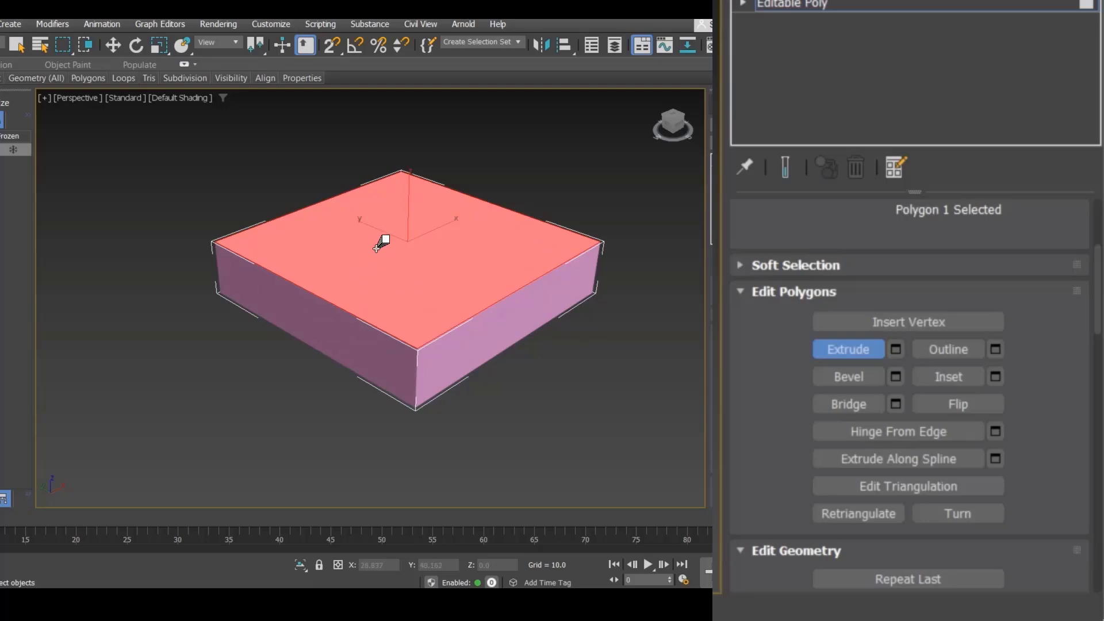
pyautogui.hotkey('ctrl', 'z')
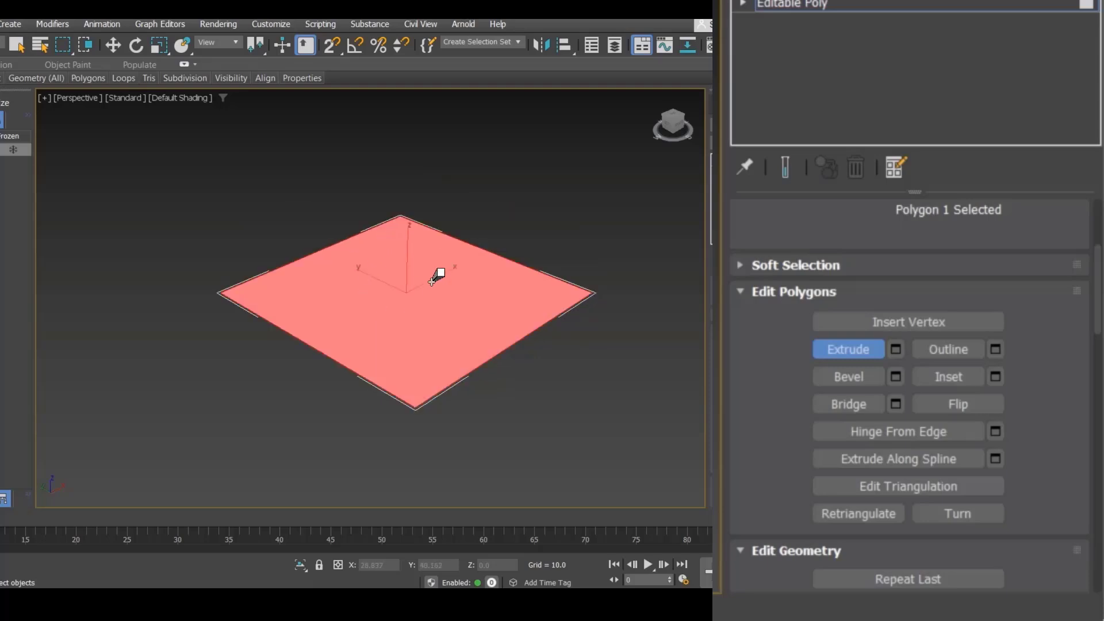
# Step: Extrude the selected polygon through the Extrude settings caddy and apply it
pyautogui.click(899, 352)
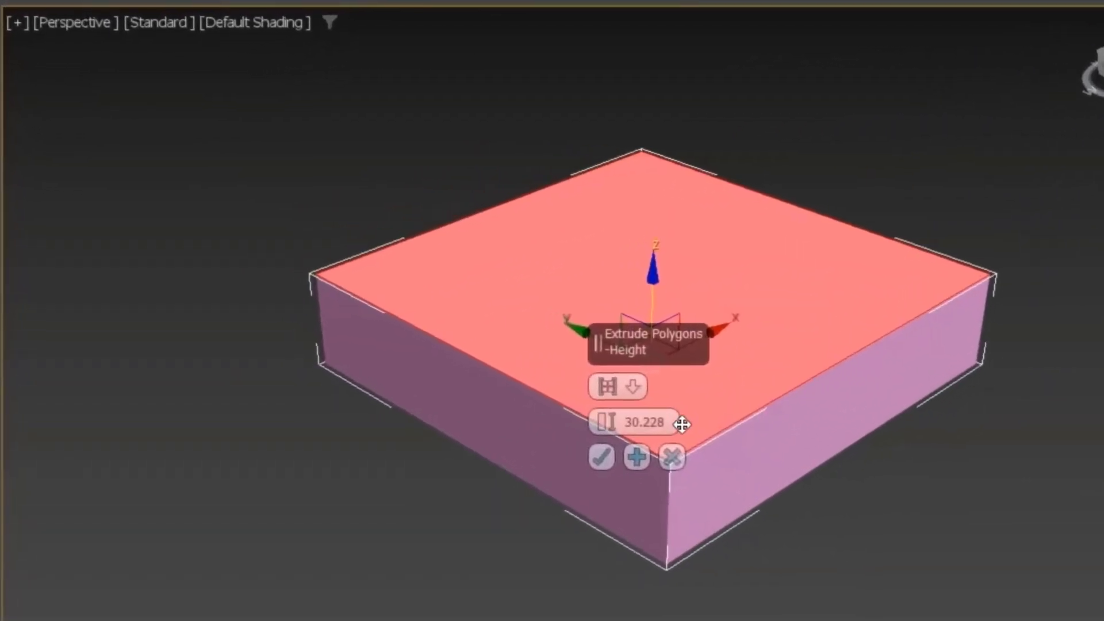
pyautogui.doubleClick(673, 426)
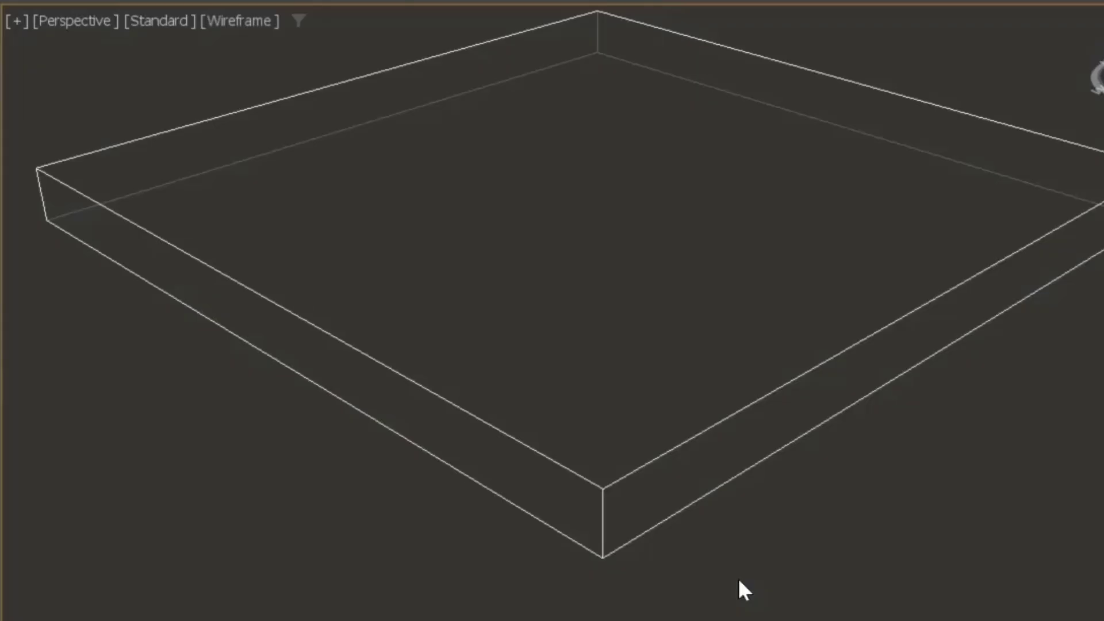
# Step: Zoom out and select several edges of the extruded box in turn, then clear the selection
pyautogui.scroll(-3, 738, 578)
pyautogui.moveTo(746, 588)
pyautogui.mouseDown(button='middle')
pyautogui.moveTo(740, 598)
pyautogui.moveTo(764, 590)
pyautogui.mouseUp(button='middle')
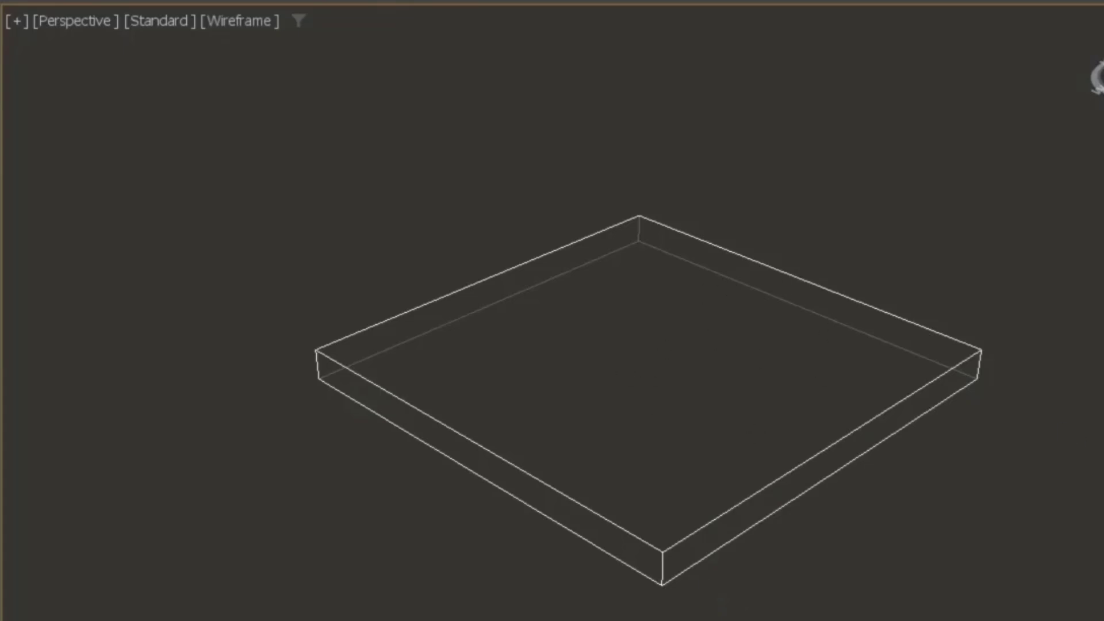
pyautogui.click(849, 420)
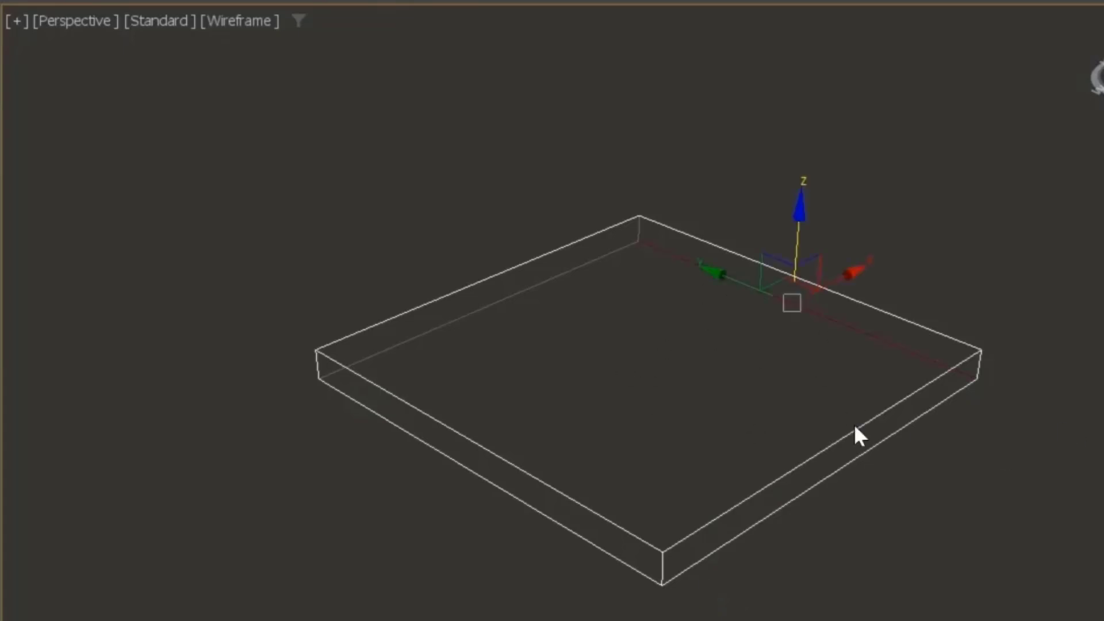
pyautogui.click(884, 313)
pyautogui.click(777, 476)
pyautogui.click(584, 505)
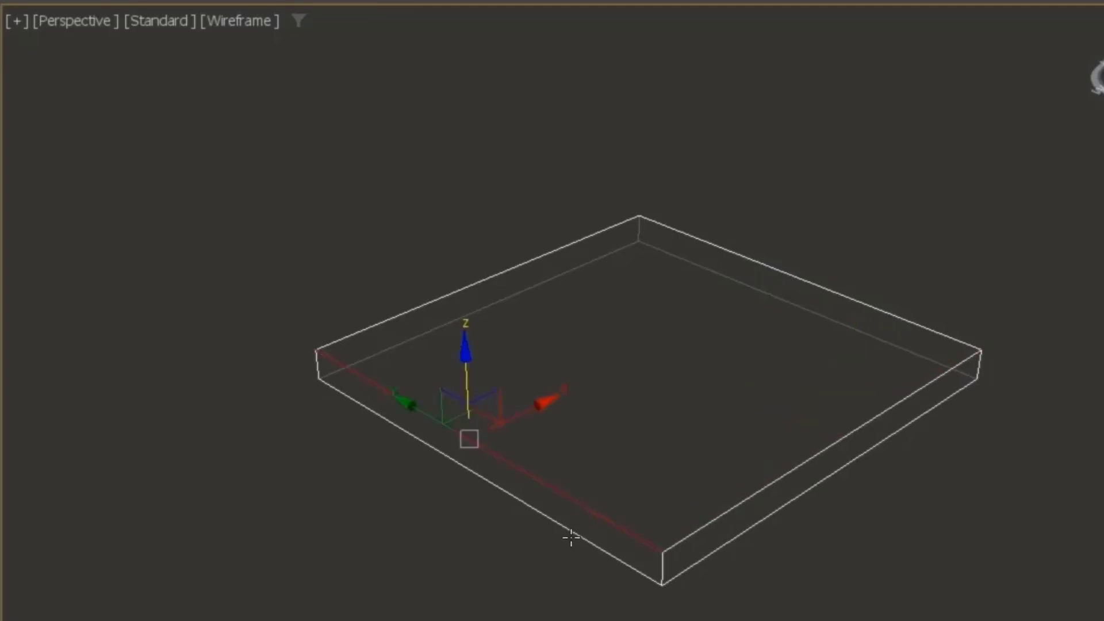
pyautogui.click(663, 547)
pyautogui.click(833, 594)
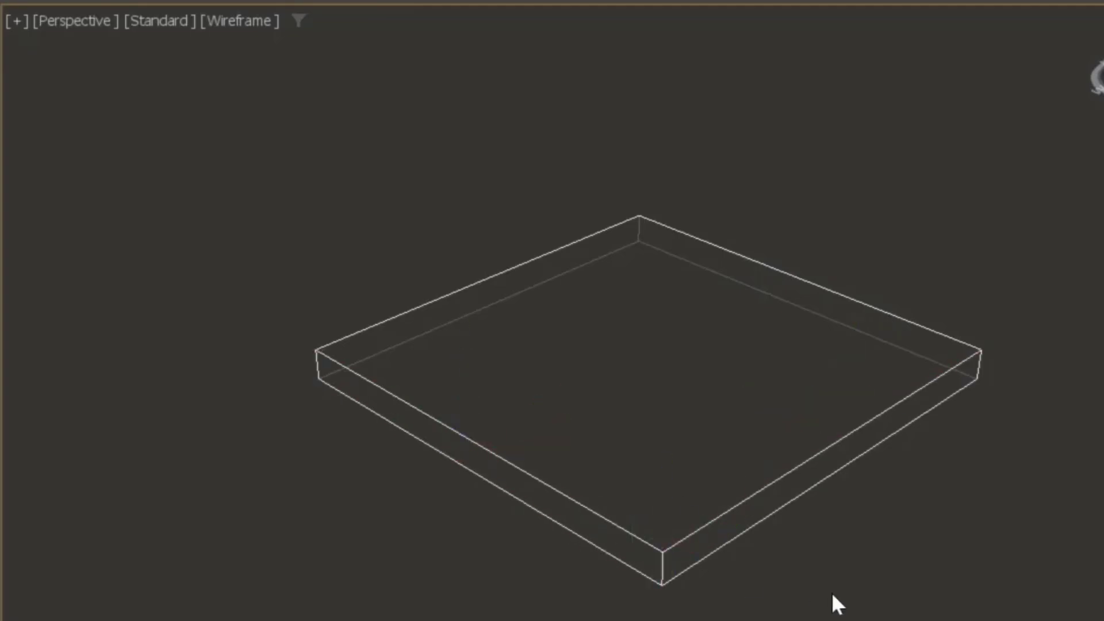
# Step: Switch to Vertex mode and region-select the box's corner vertex pairs one by one, then clear the selection
pyautogui.press('1')
pyautogui.moveTo(1020, 287); pyautogui.dragTo(974, 415)
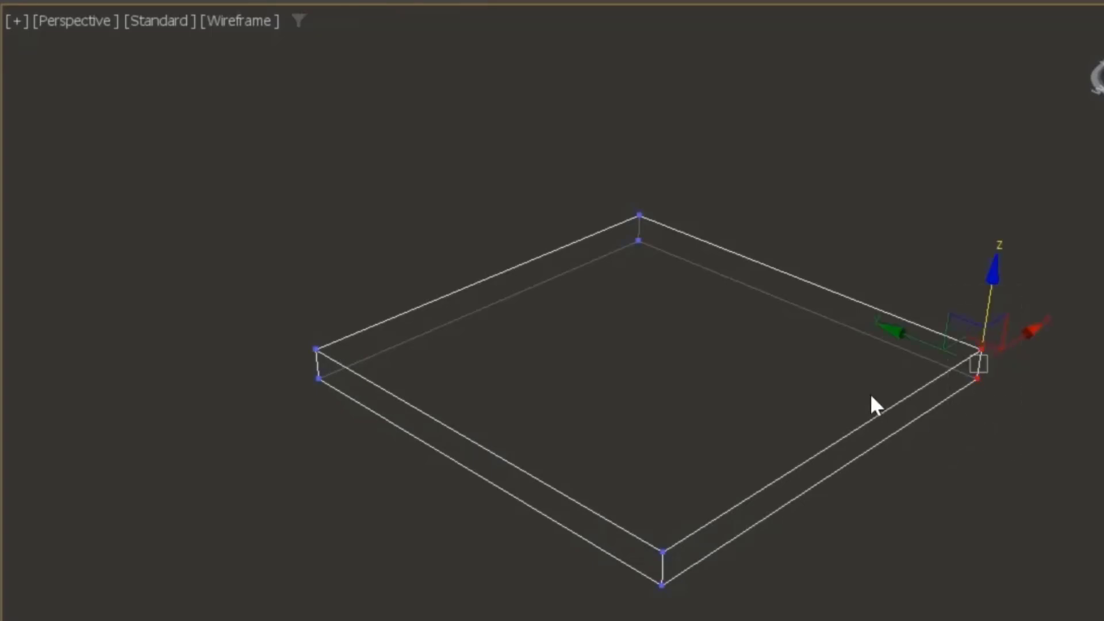
pyautogui.moveTo(693, 139); pyautogui.dragTo(568, 306)
pyautogui.moveTo(407, 282); pyautogui.dragTo(211, 426)
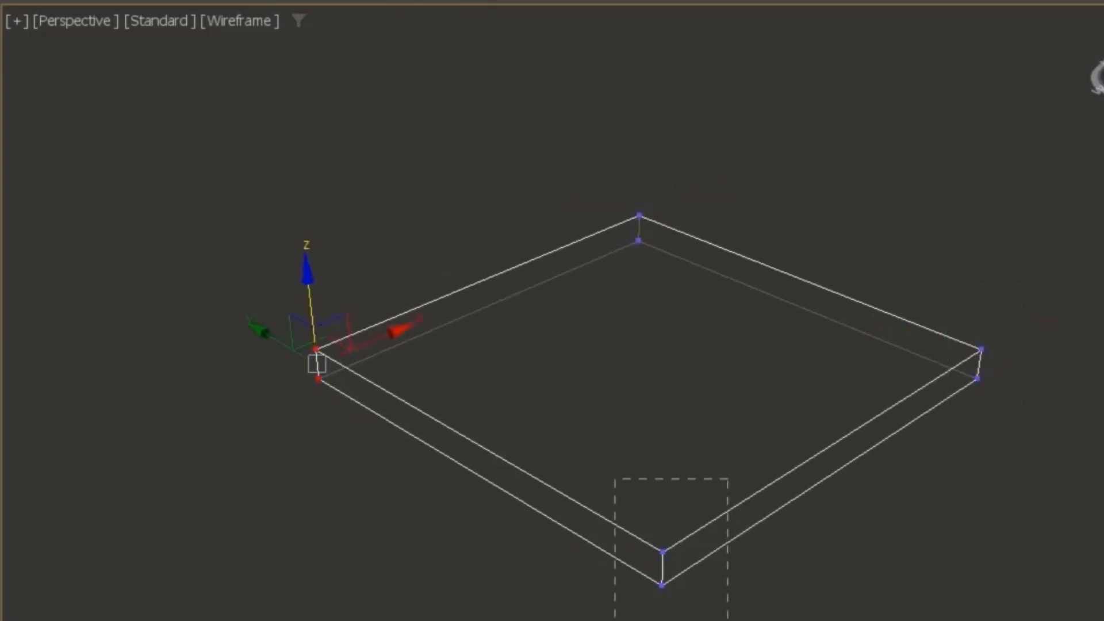
pyautogui.moveTo(728, 479); pyautogui.dragTo(614, 620)
pyautogui.click(883, 610)
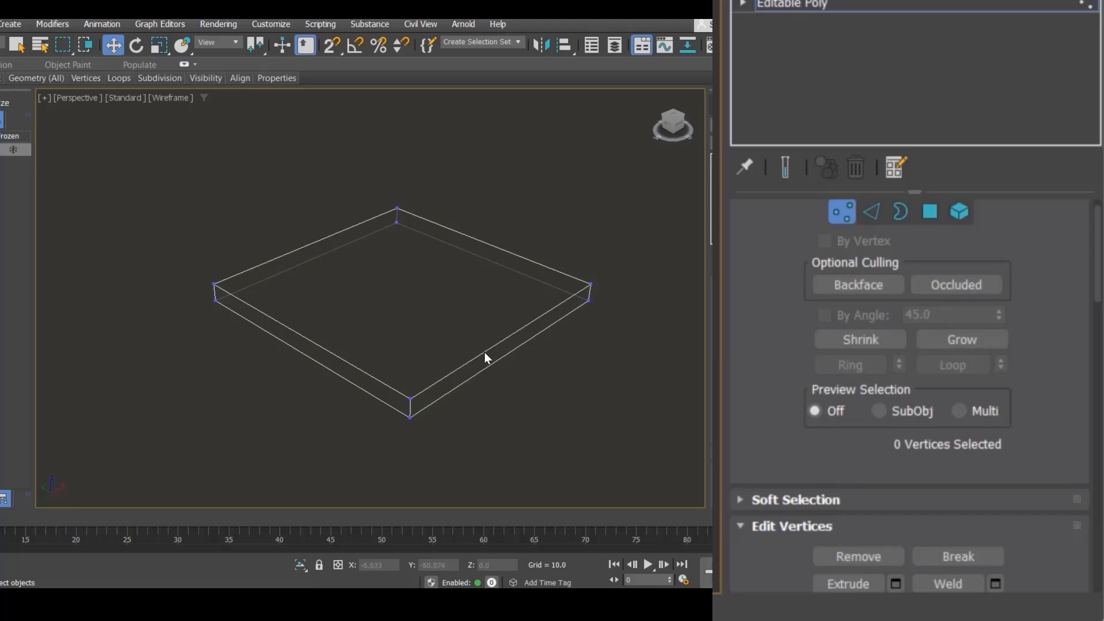
# Step: Switch to Polygon mode in shaded display and select the box's top and side faces in turn
pyautogui.press('4')
pyautogui.press('F3')
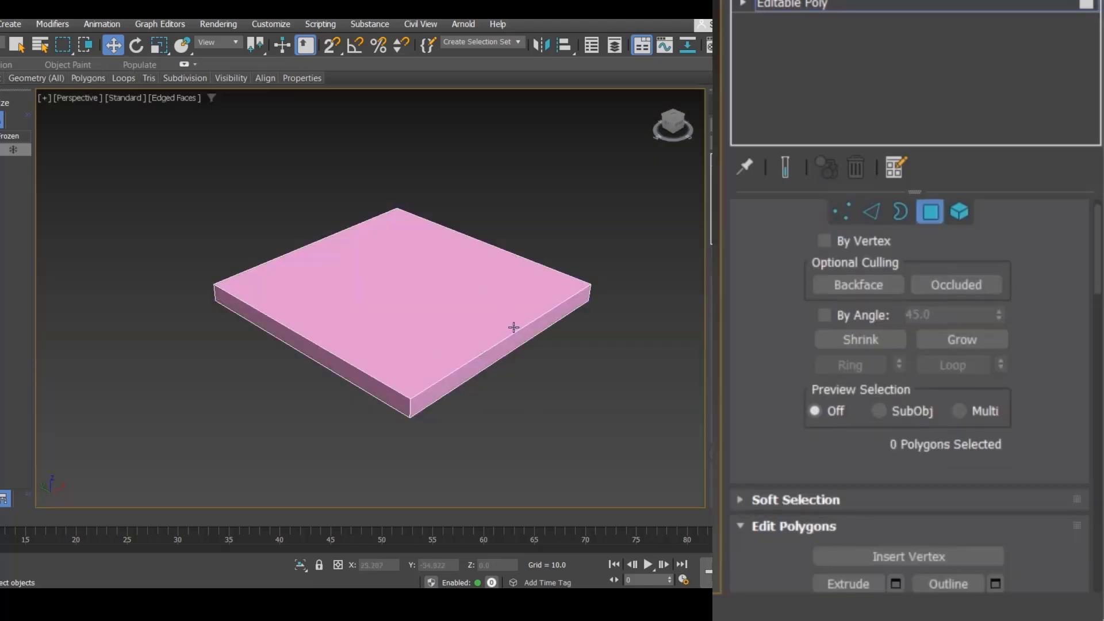
pyautogui.click(452, 273)
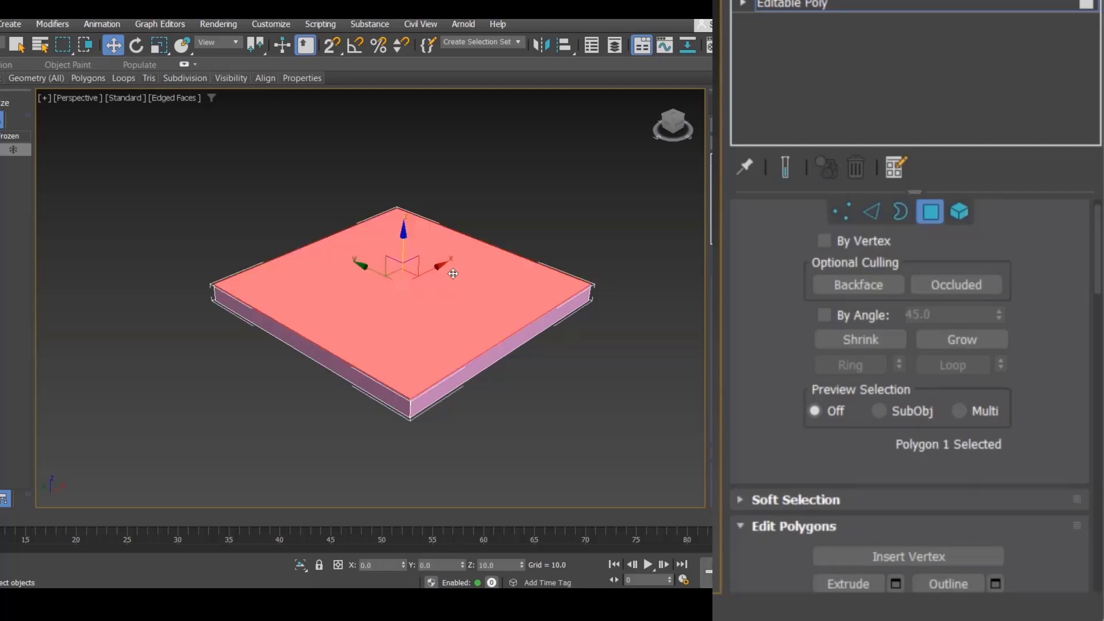
pyautogui.click(365, 385)
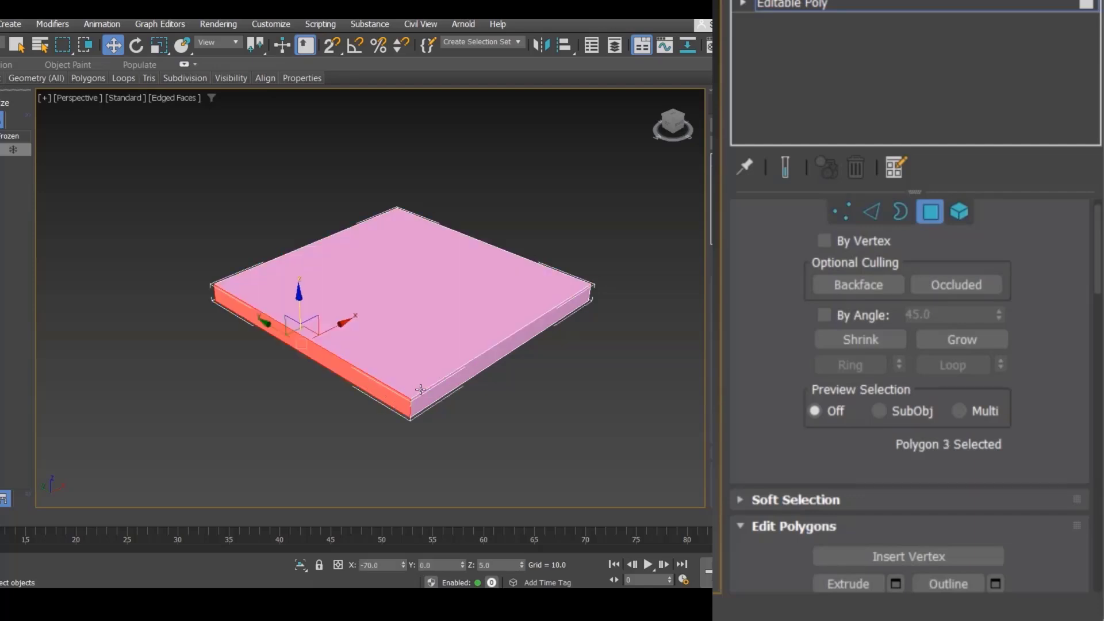
pyautogui.click(442, 389)
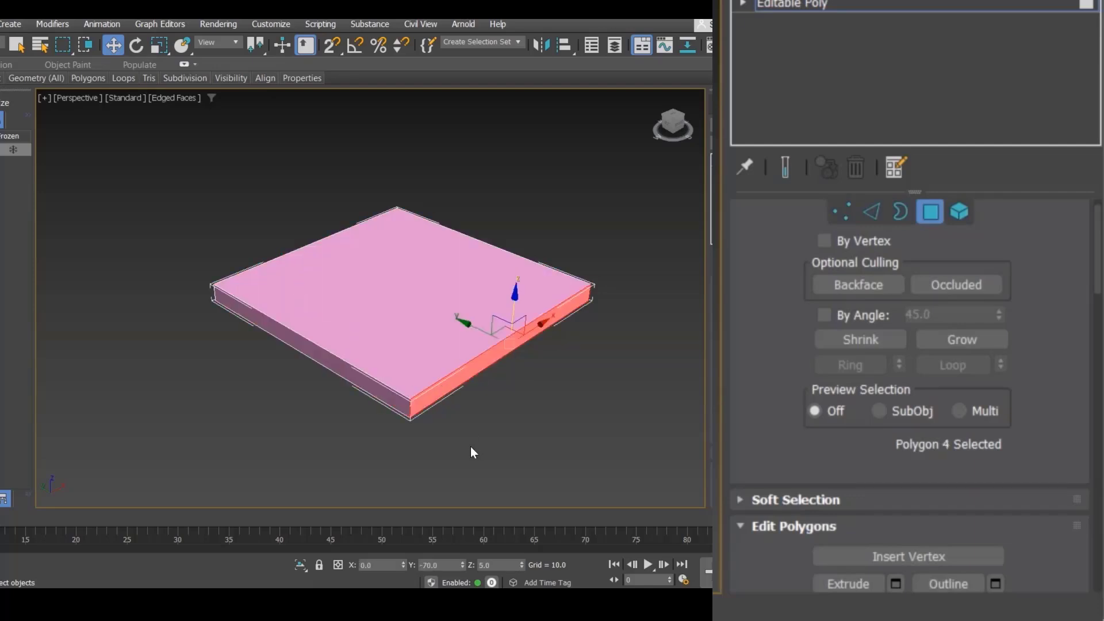
pyautogui.click(404, 286)
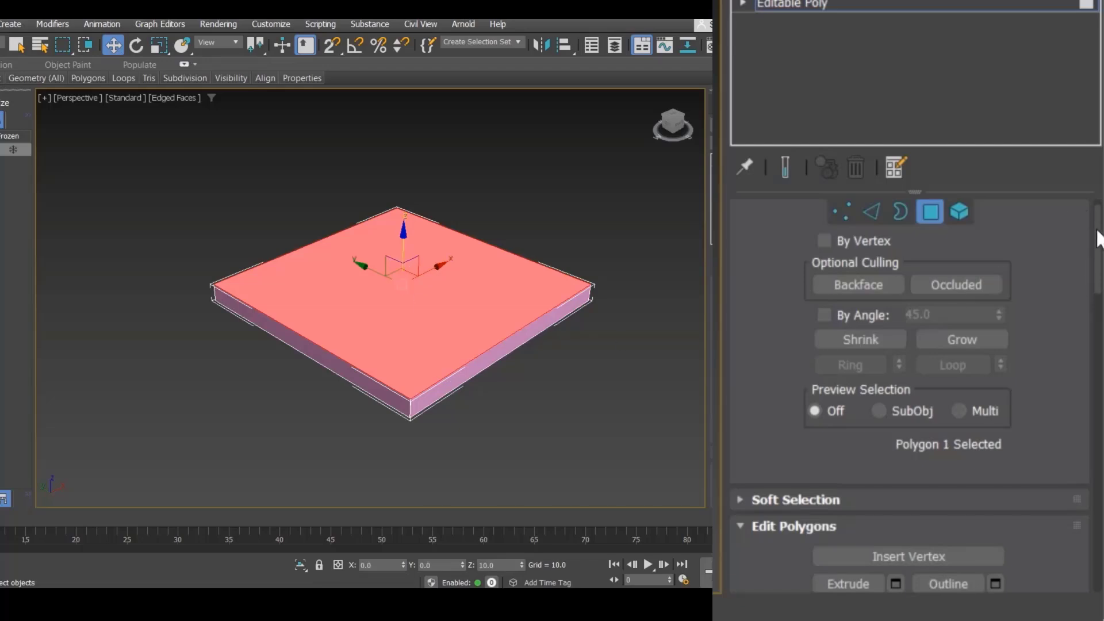
pyautogui.moveTo(1098, 239); pyautogui.dragTo(1101, 267)
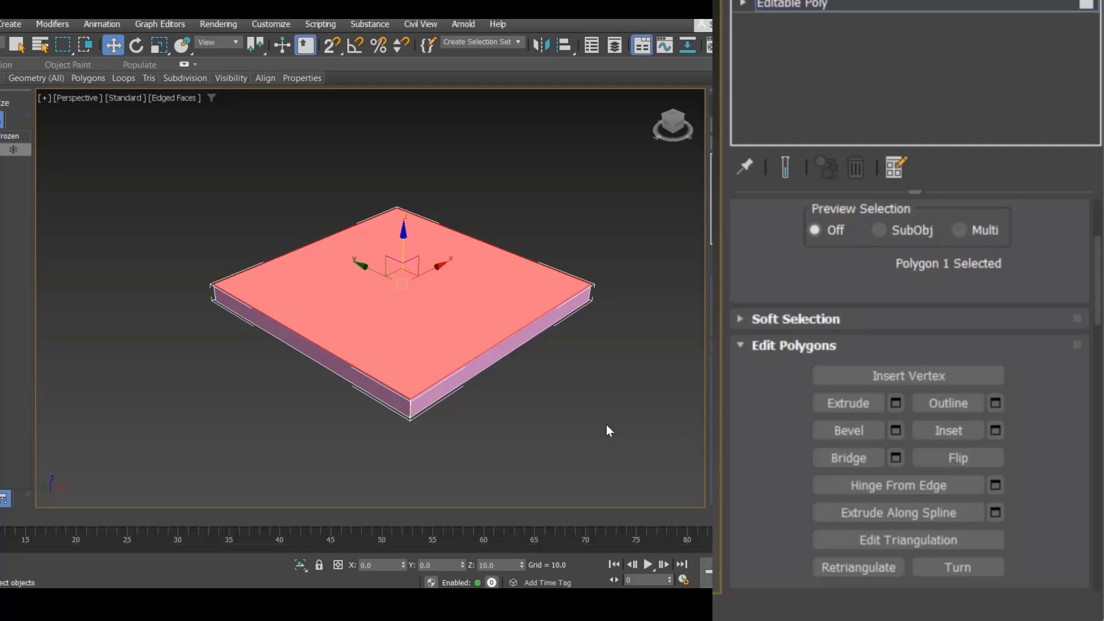
# Step: Try an interactive inset on the top polygon, then undo it
pyautogui.click(963, 426)
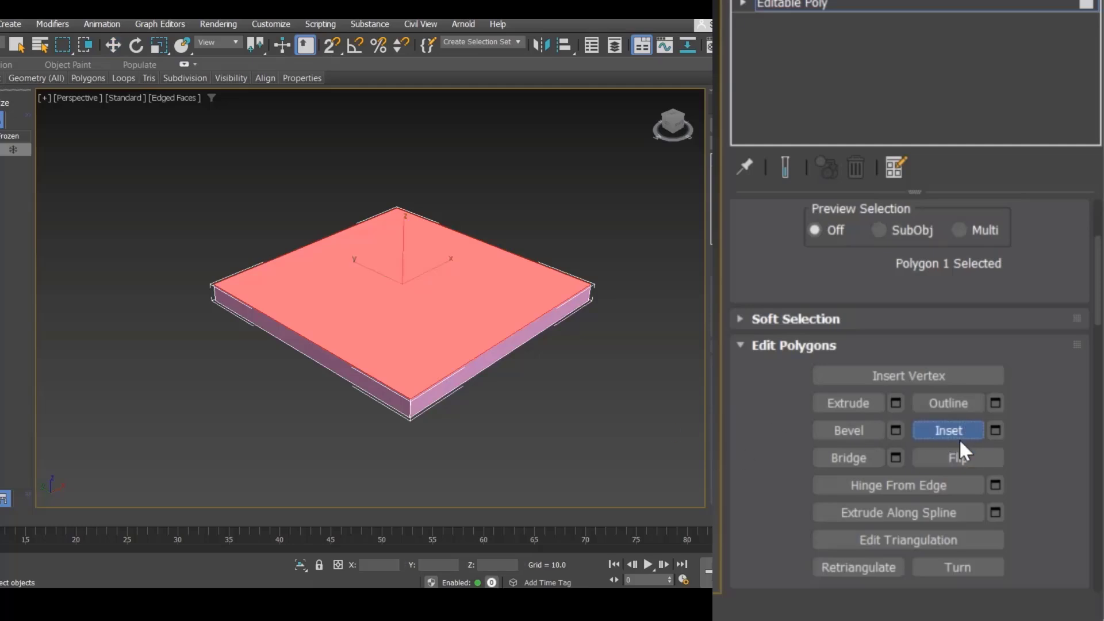
pyautogui.moveTo(429, 337); pyautogui.dragTo(411, 285)
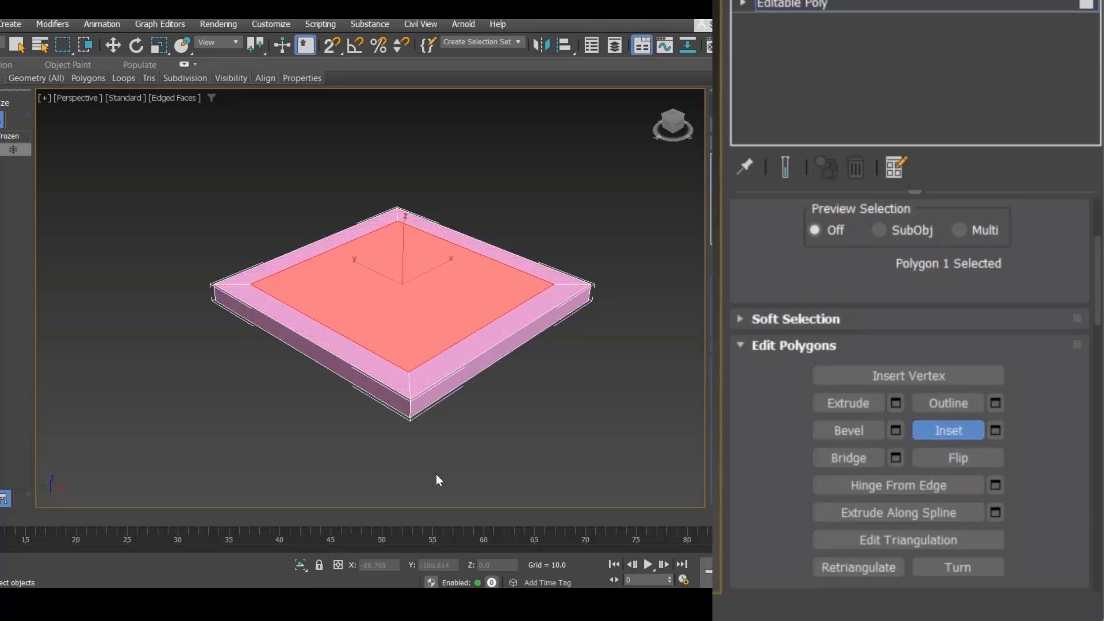
pyautogui.hotkey('ctrl', 'z')
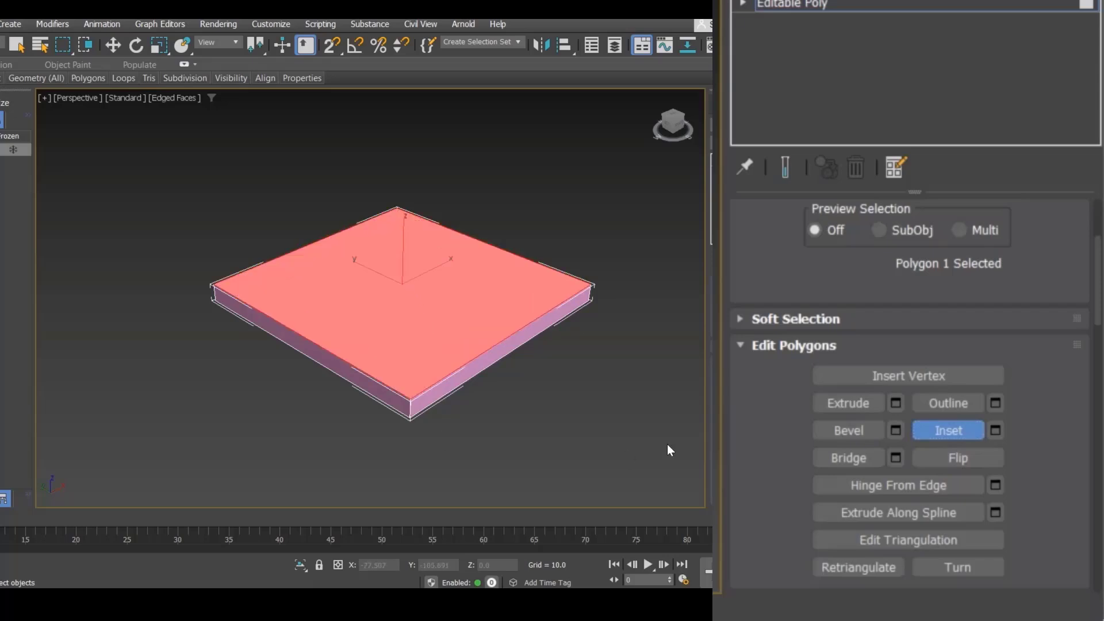
# Step: Inset the top polygon by 10.0 using the Inset settings caddy and apply it
pyautogui.click(995, 430)
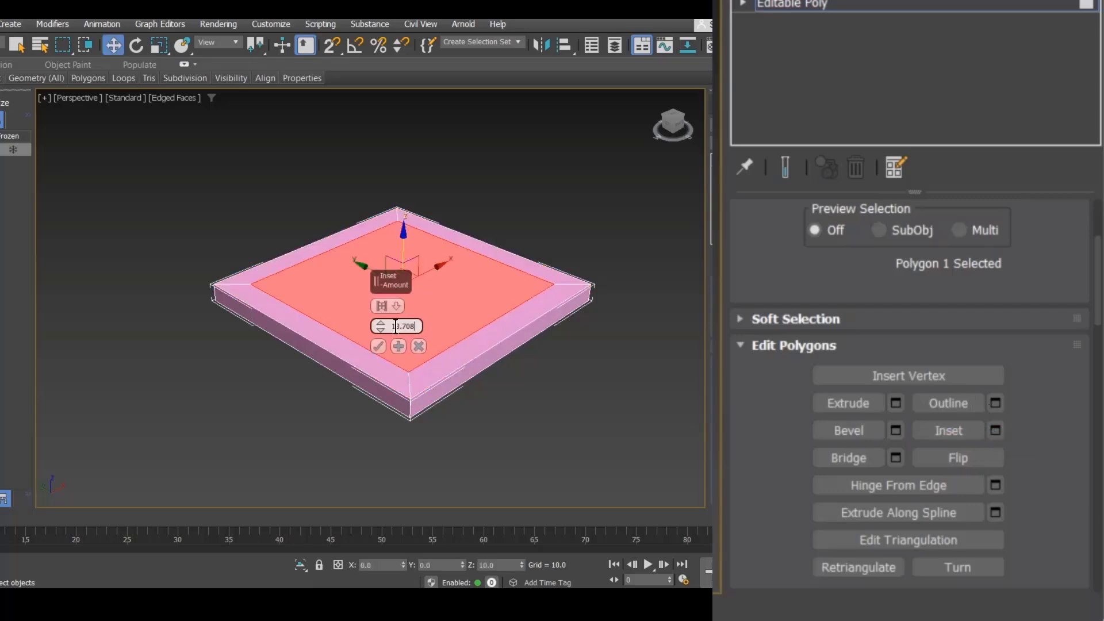
pyautogui.doubleClick(396, 326)
pyautogui.write('10.0')
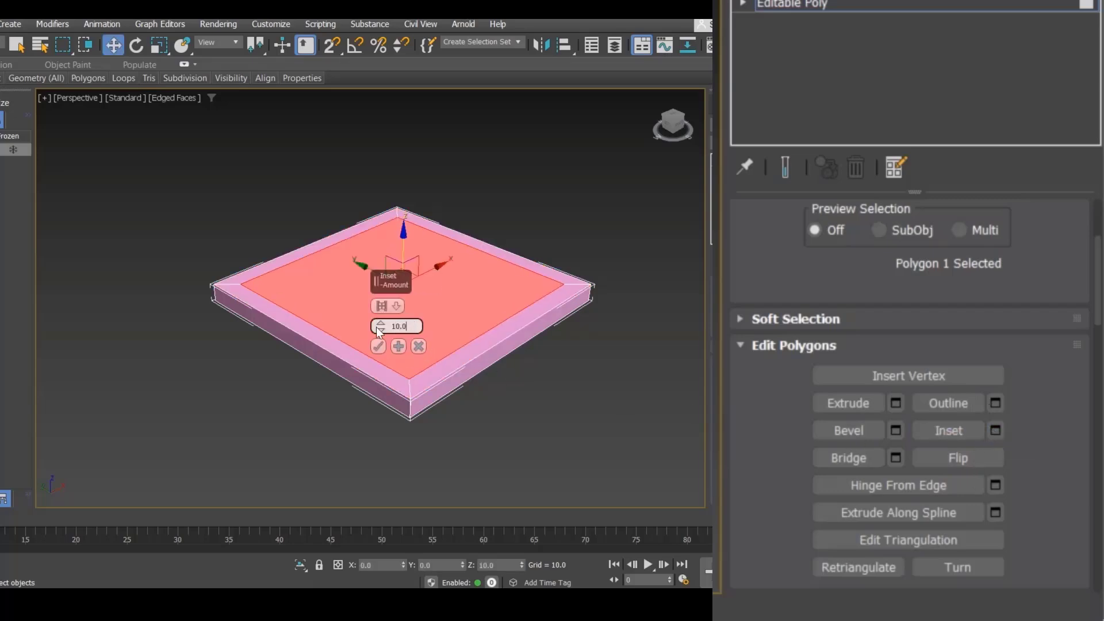
pyautogui.click(379, 344)
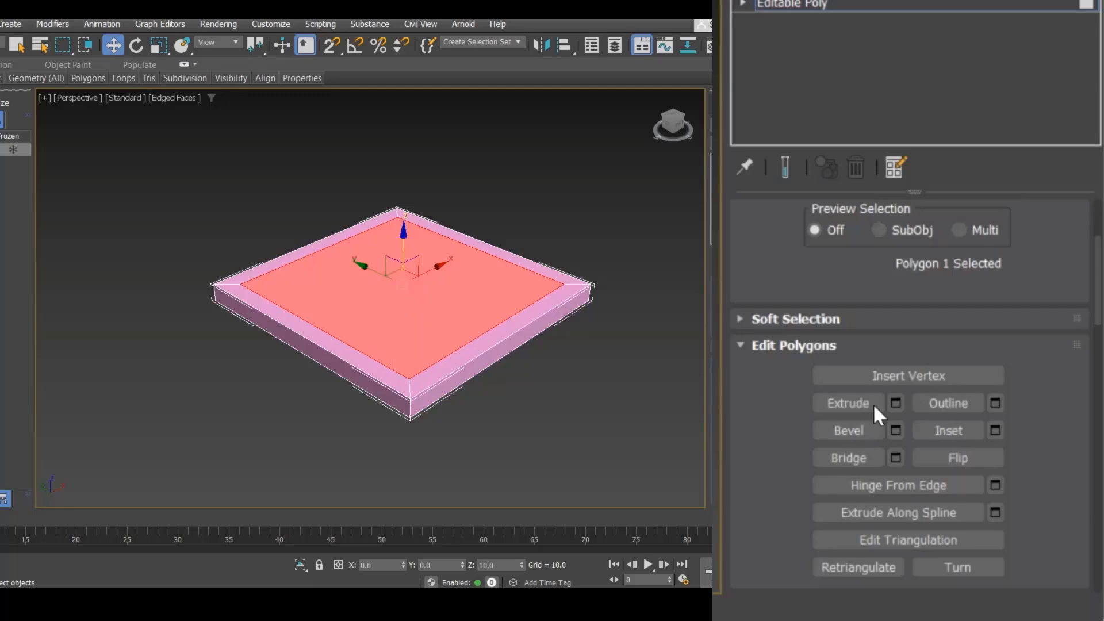
# Step: Extrude the inset polygon by 10.0, then inset it by 10.0 again through the settings caddies
pyautogui.click(895, 403)
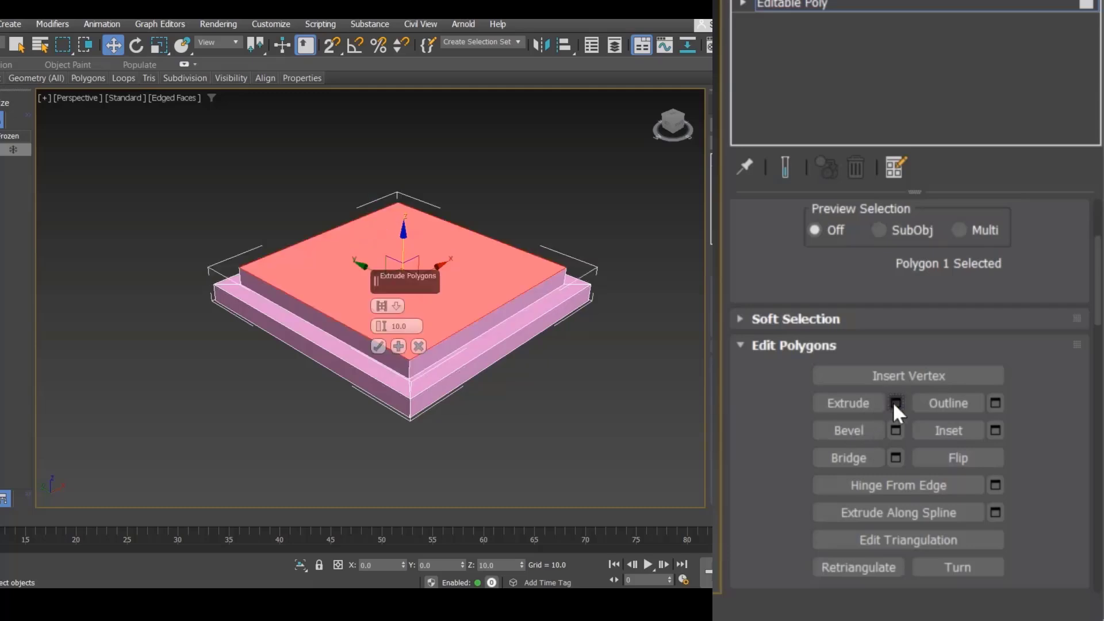
pyautogui.click(377, 347)
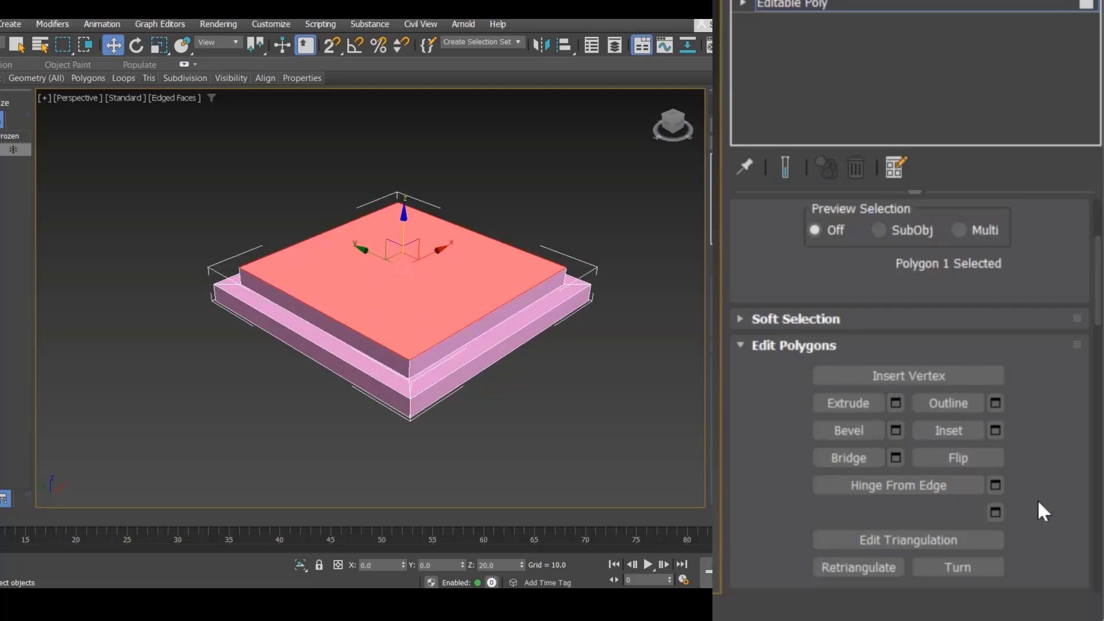
pyautogui.click(995, 430)
pyautogui.click(378, 346)
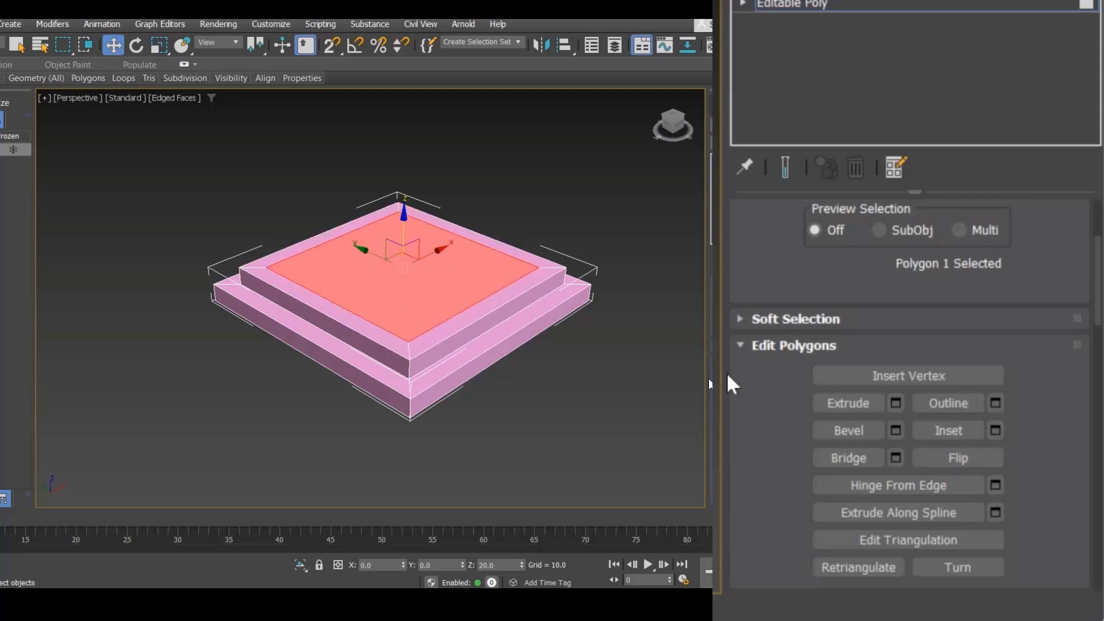
# Step: Repeat the 10.0 extrusion and 10.0 inset on the top polygon to add another step
pyautogui.click(896, 404)
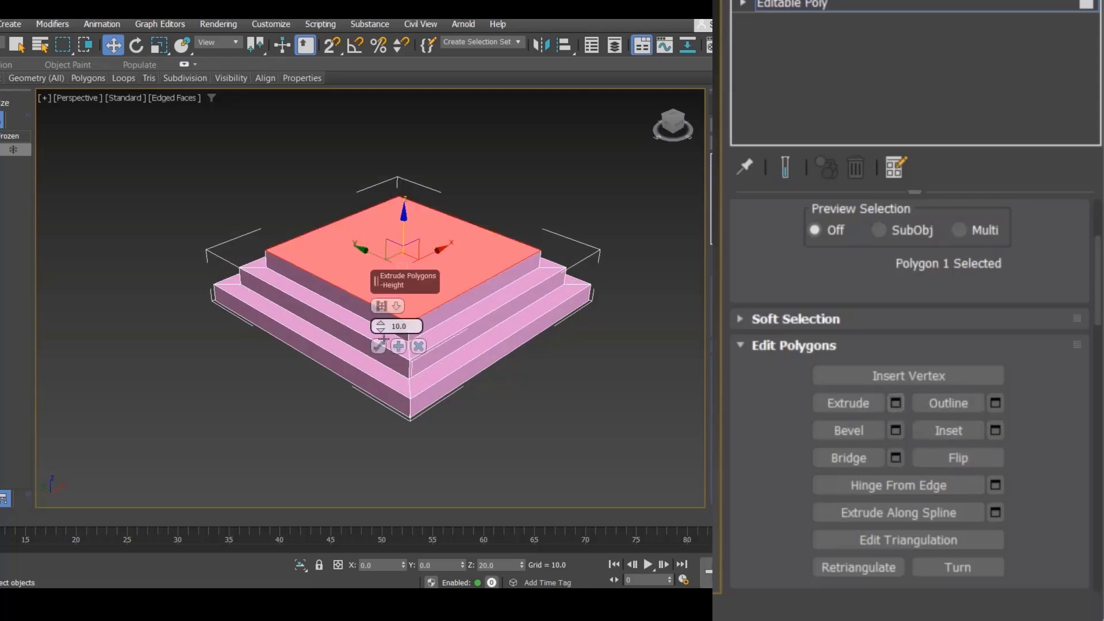
pyautogui.click(379, 346)
pyautogui.click(995, 430)
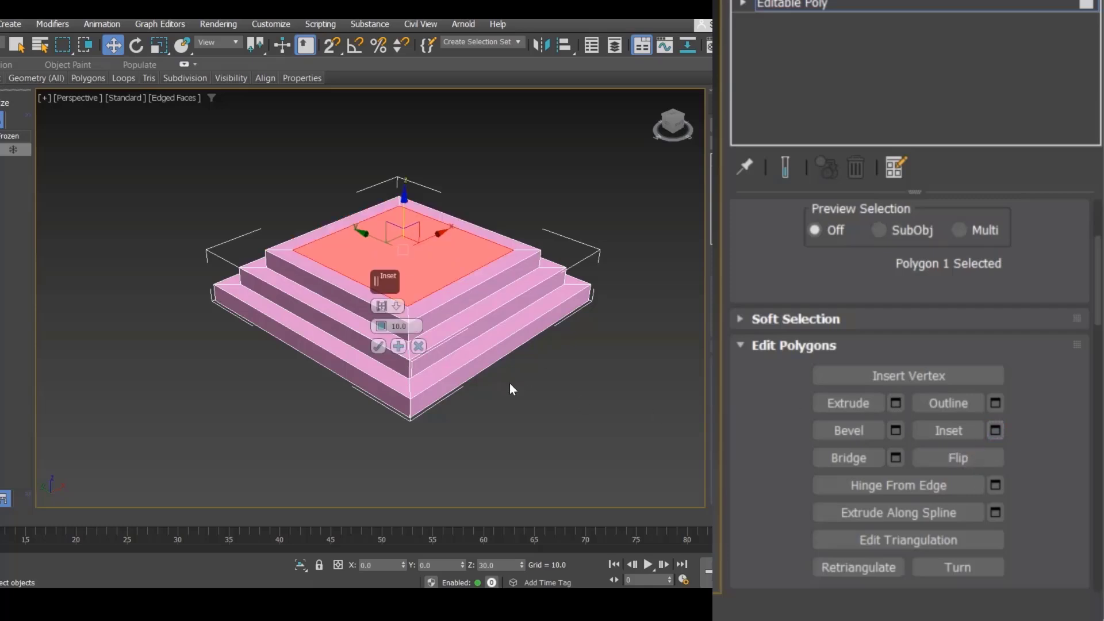
pyautogui.click(378, 346)
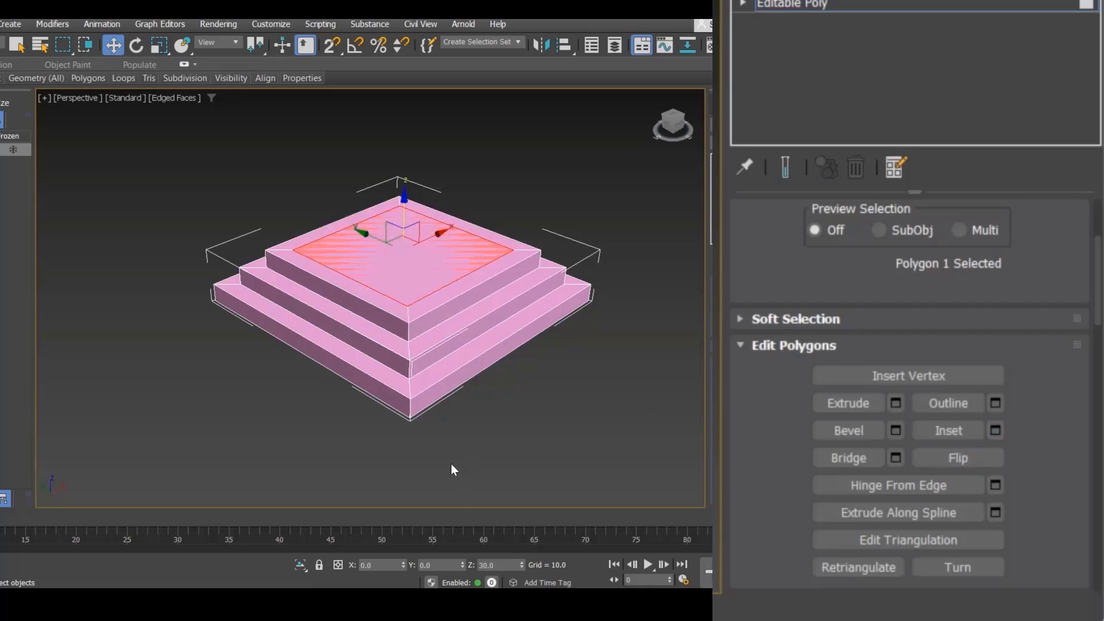
# Step: Clear the selection, switch to Element mode and select the whole stepped object
pyautogui.click(451, 463)
pyautogui.scroll(4, 959, 242)
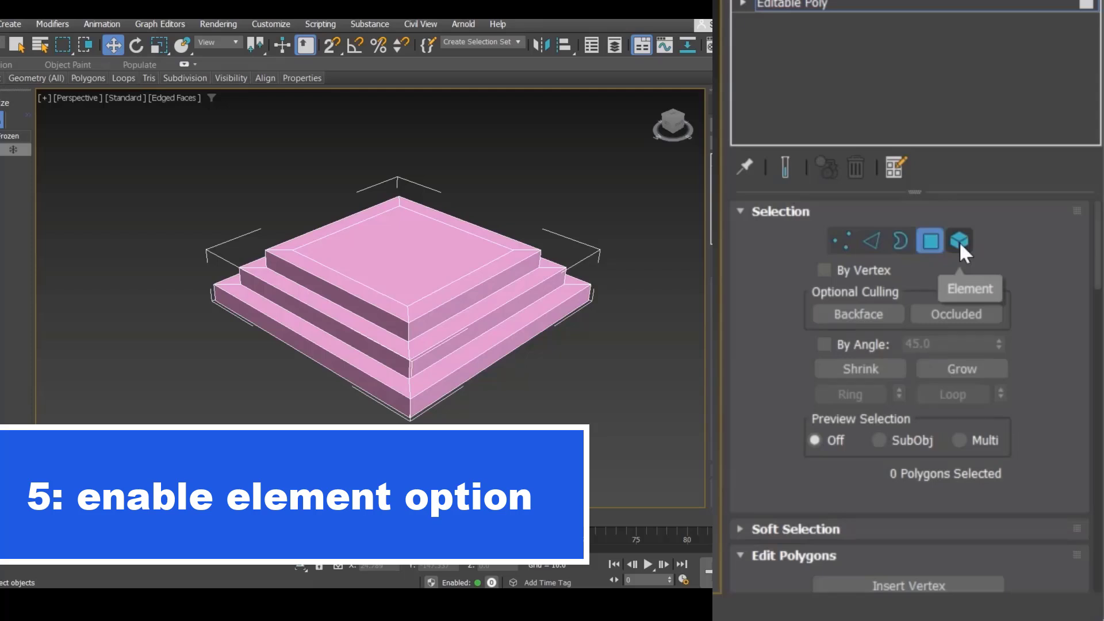
pyautogui.click(959, 242)
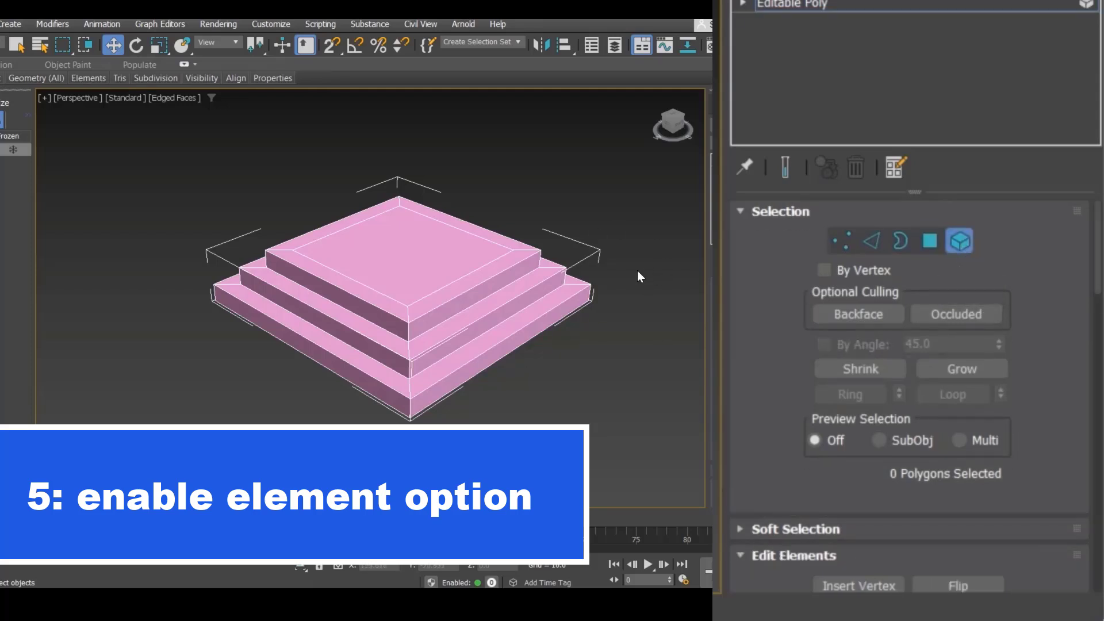
pyautogui.click(517, 269)
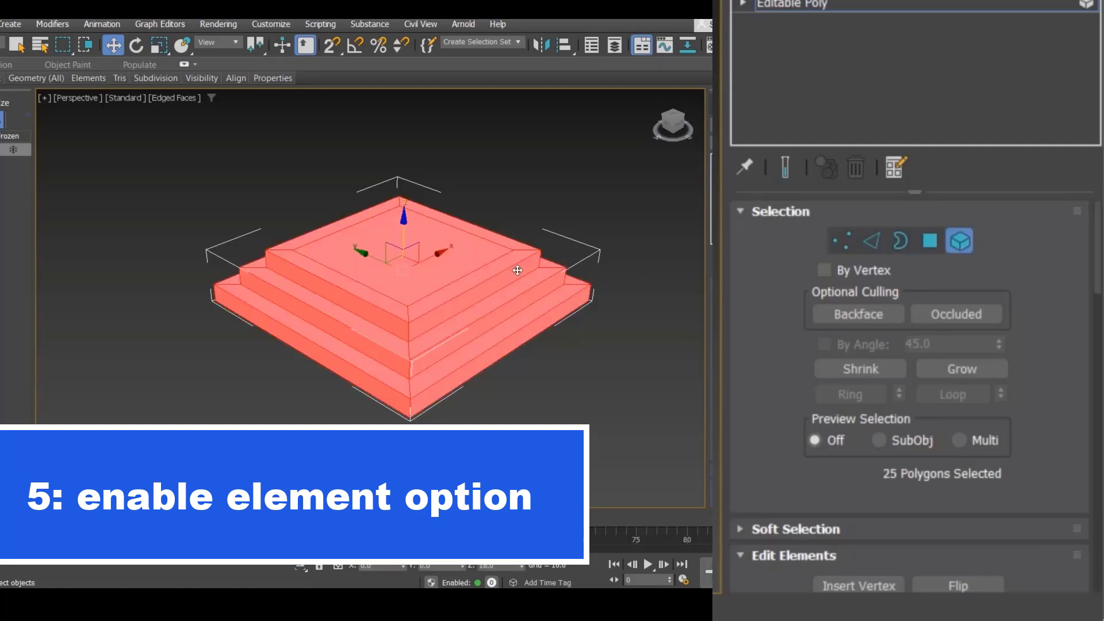
pyautogui.moveTo(409, 204)
pyautogui.mouseDown()
pyautogui.moveTo(409, 149)
pyautogui.moveTo(405, 276)
pyautogui.moveTo(404, 184)
pyautogui.moveTo(404, 216)
pyautogui.mouseUp()
# Step: Switch to Polygon mode, select several step faces in turn, then clear the selection
pyautogui.press('4')
pyautogui.click(466, 267)
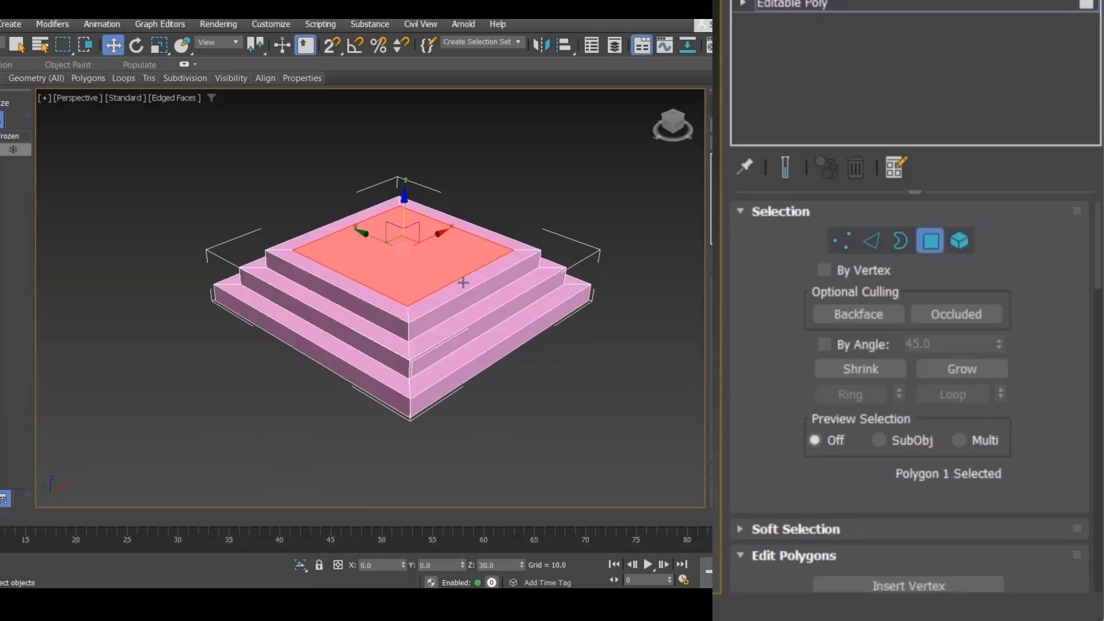
pyautogui.click(466, 290)
pyautogui.click(468, 306)
pyautogui.click(470, 320)
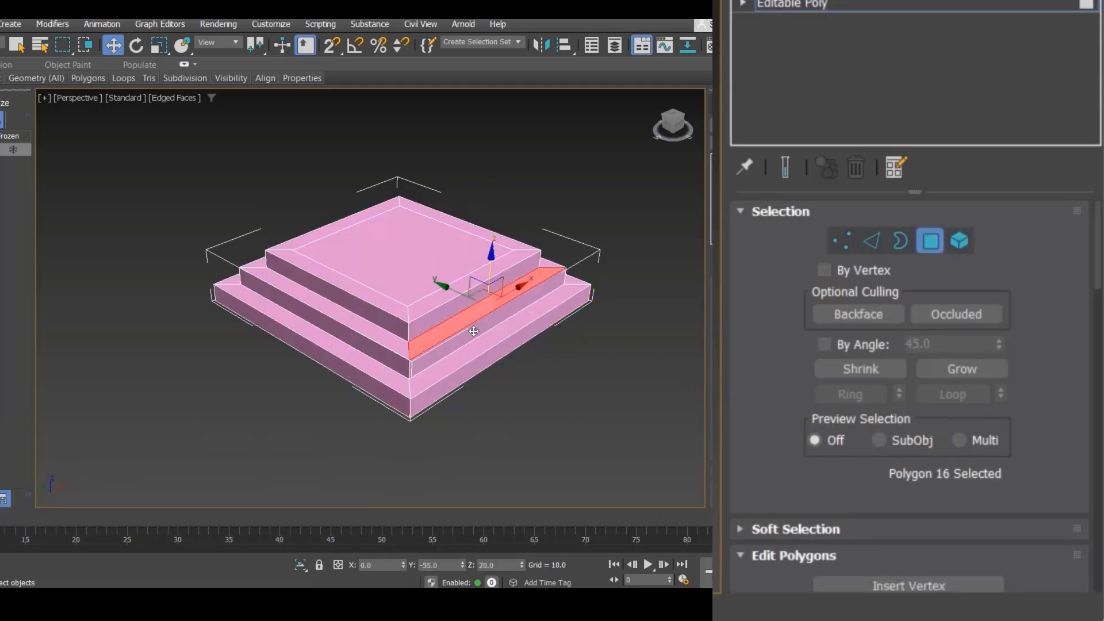
pyautogui.click(475, 332)
pyautogui.click(572, 384)
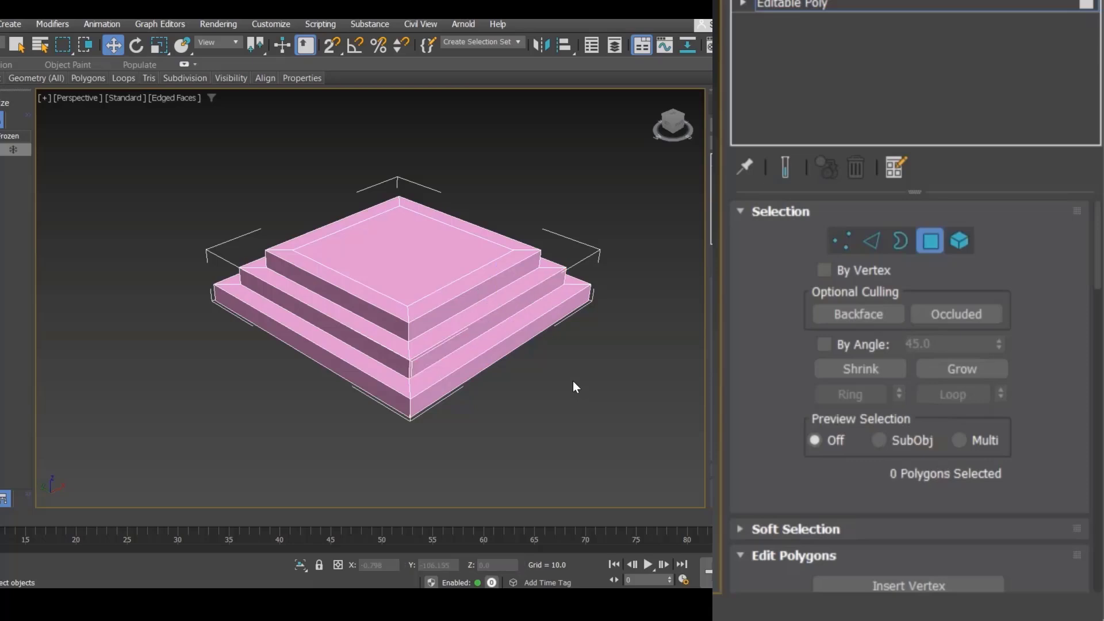
# Step: Select the top polygon of the stepped object and delete it to open a hole
pyautogui.click(909, 248)
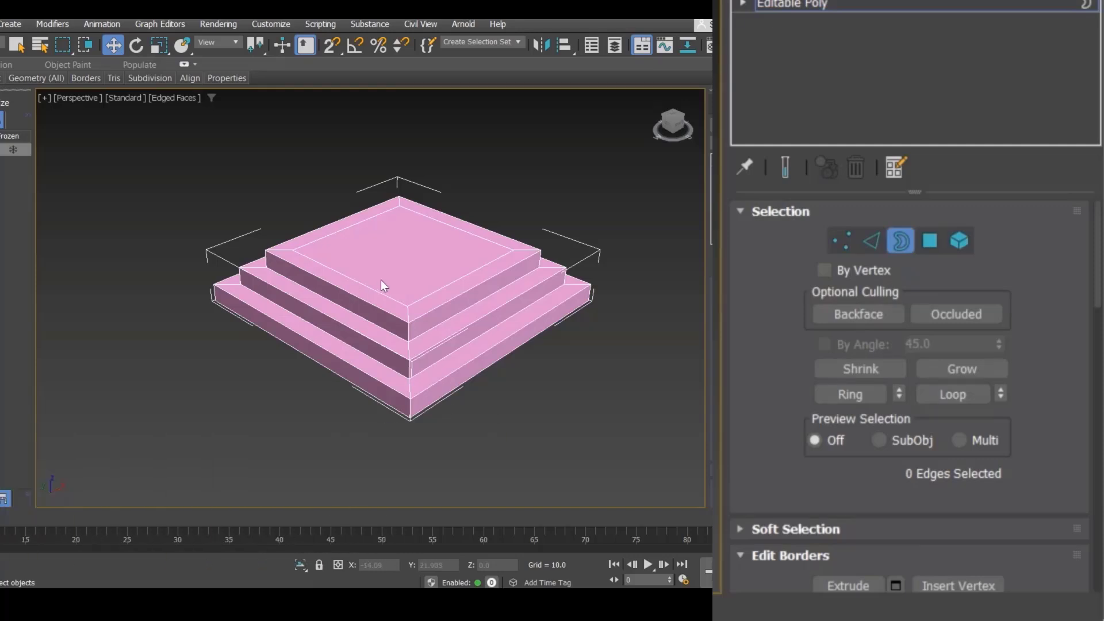
pyautogui.press('4')
pyautogui.click(405, 267)
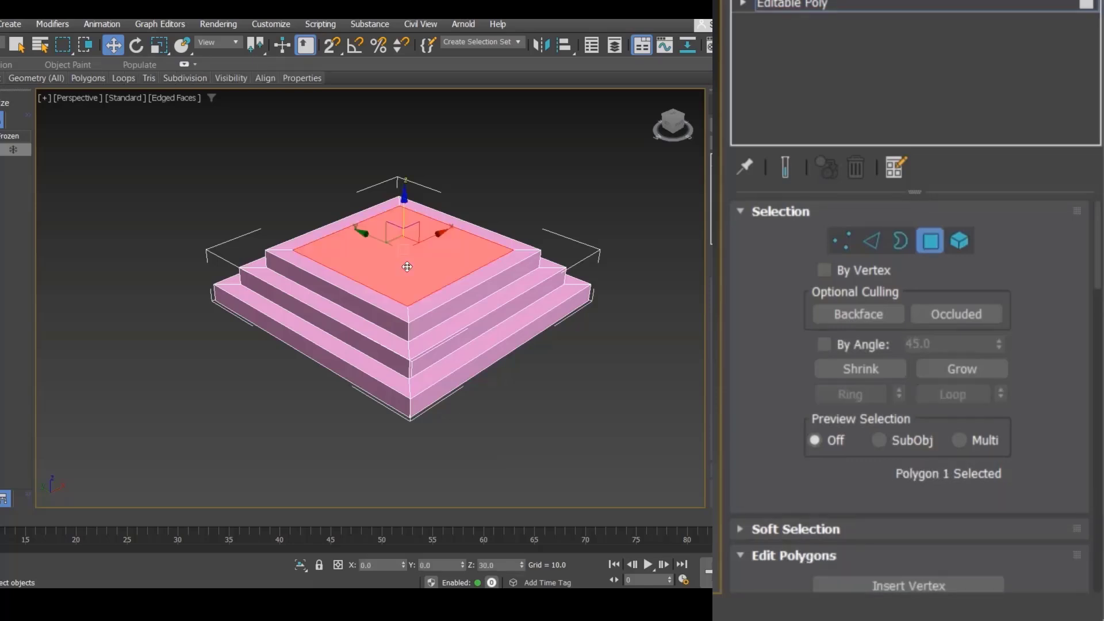
pyautogui.press('Delete')
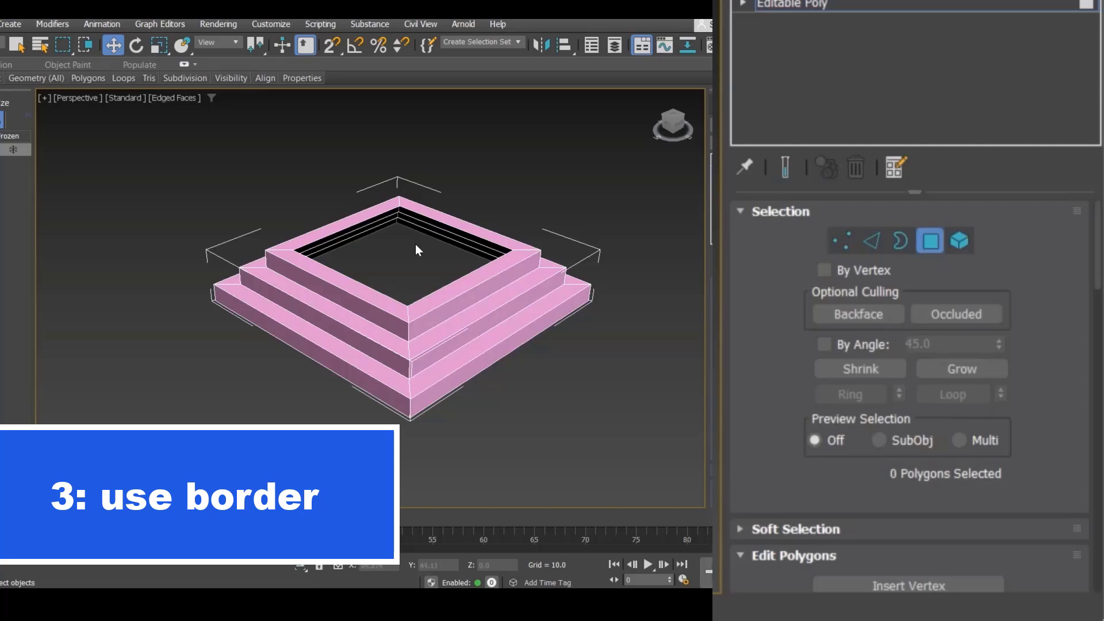
# Step: Zoom in and select the hole's open border in Border mode
pyautogui.moveTo(405, 251); pyautogui.dragTo(408, 283, button='middle')
pyautogui.scroll(5, 408, 283)
pyautogui.scroll(-5, 410, 277)
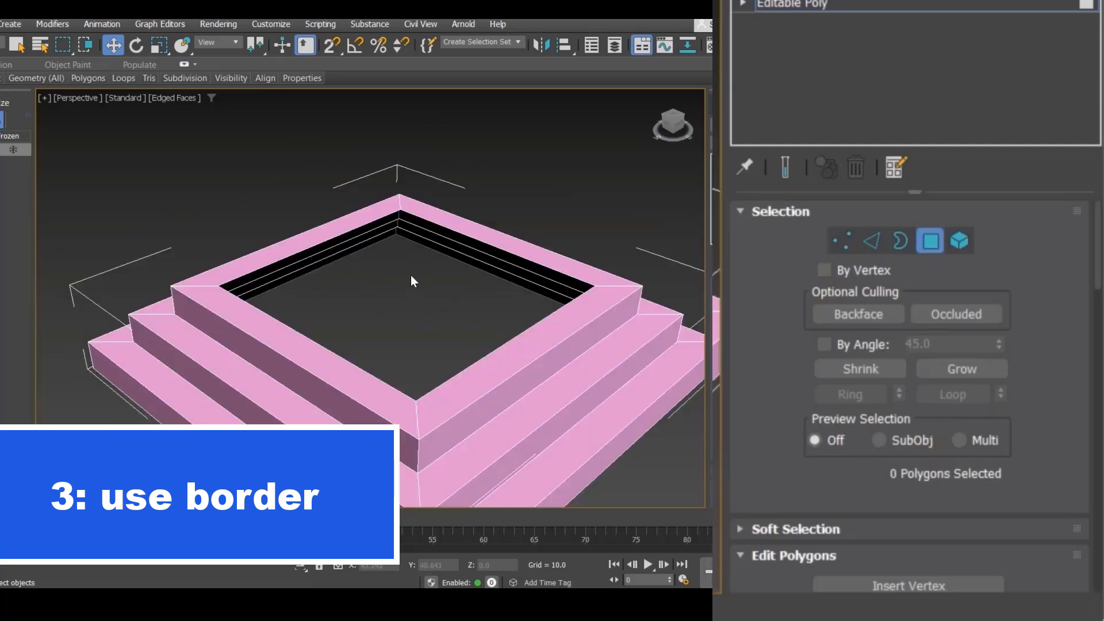
pyautogui.press('3')
pyautogui.scroll(2, 456, 271)
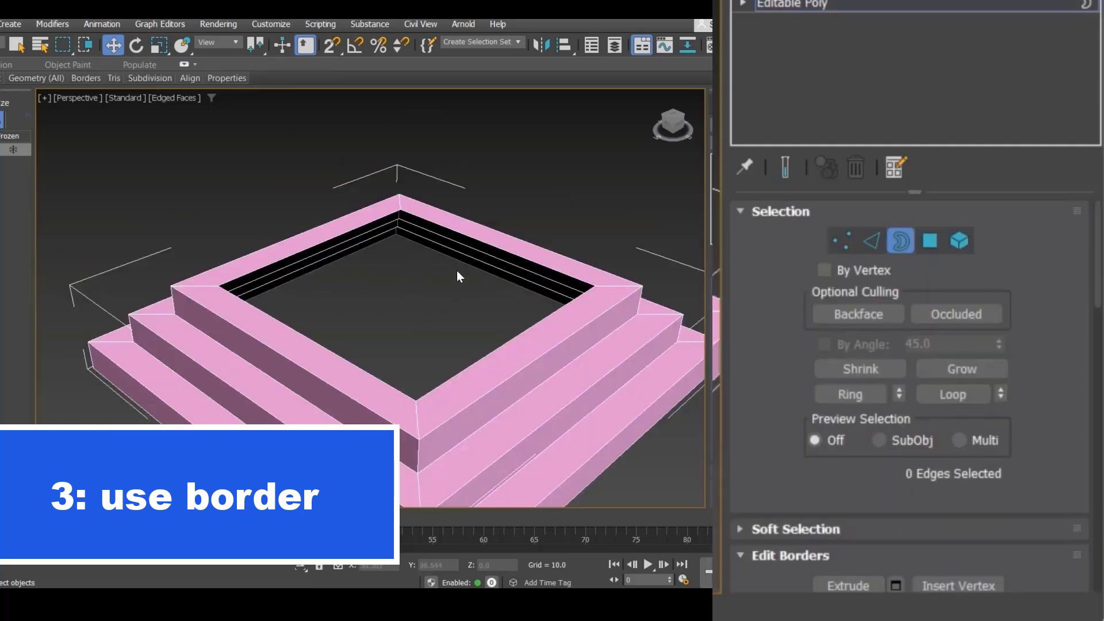
pyautogui.click(495, 248)
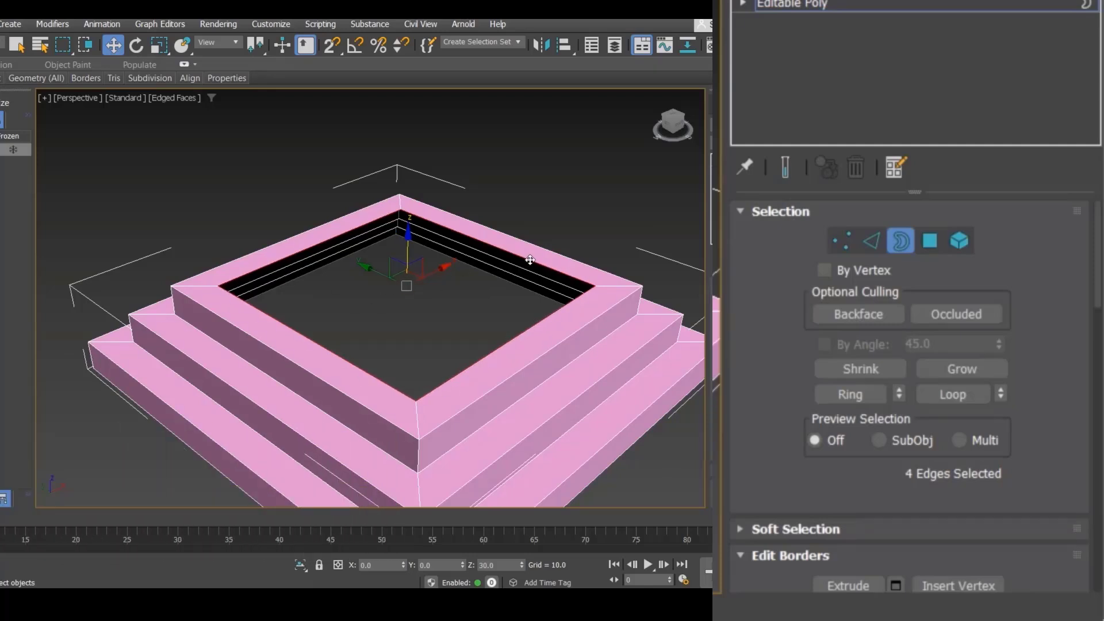
pyautogui.moveTo(406, 237); pyautogui.dragTo(396, 160)
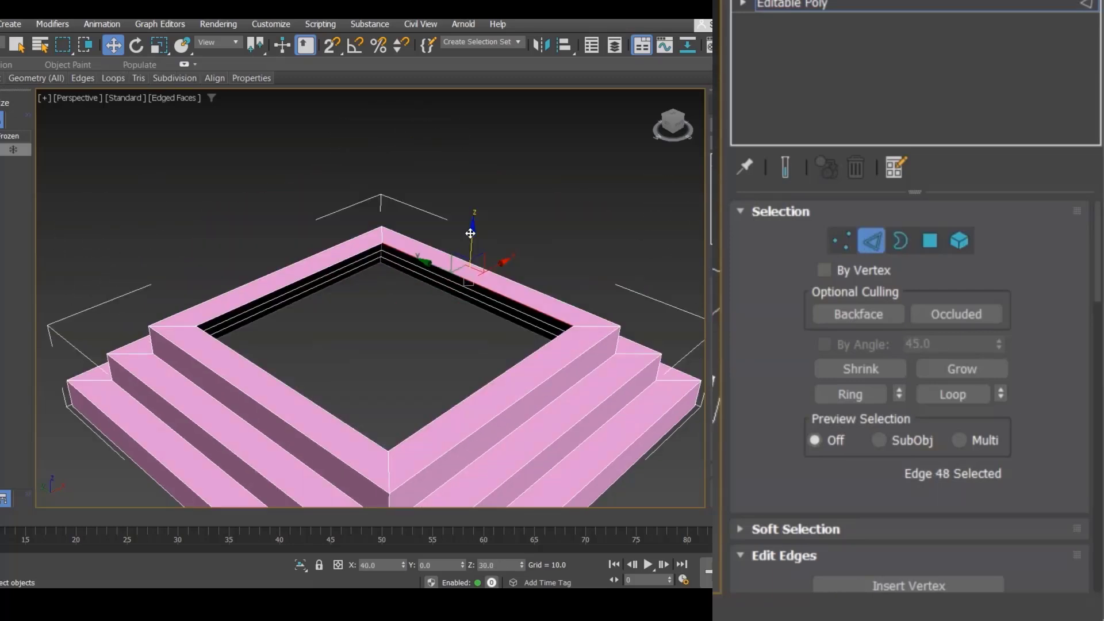
pyautogui.moveTo(443, 245)
pyautogui.mouseDown()
pyautogui.moveTo(443, 198)
pyautogui.moveTo(432, 221)
pyautogui.moveTo(443, 271)
pyautogui.moveTo(441, 256)
pyautogui.mouseUp()
pyautogui.press('3')
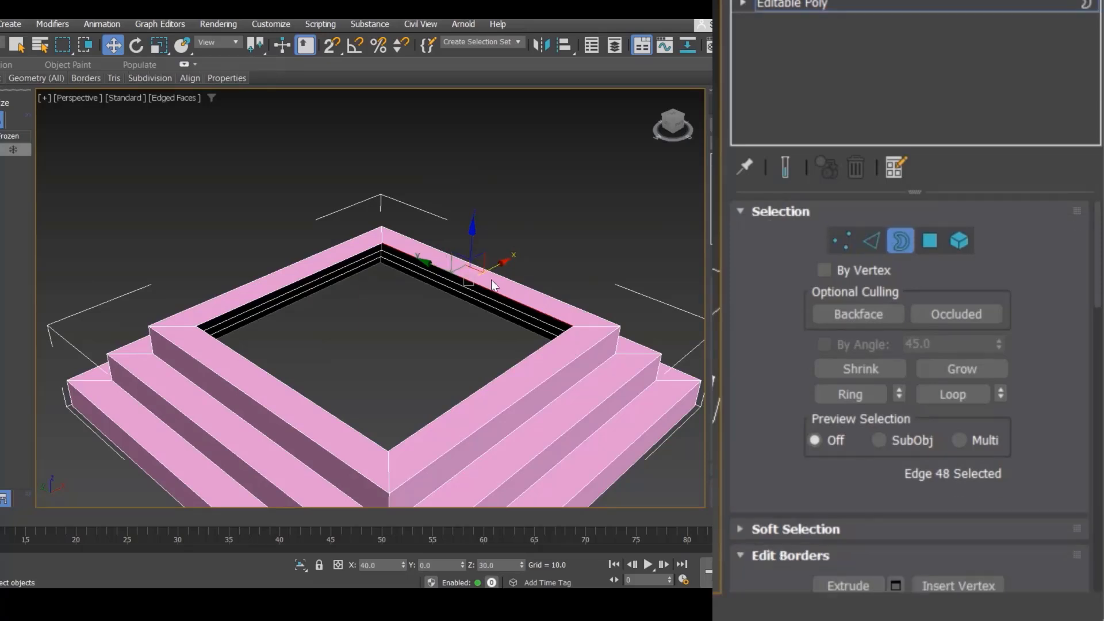
pyautogui.click(359, 253)
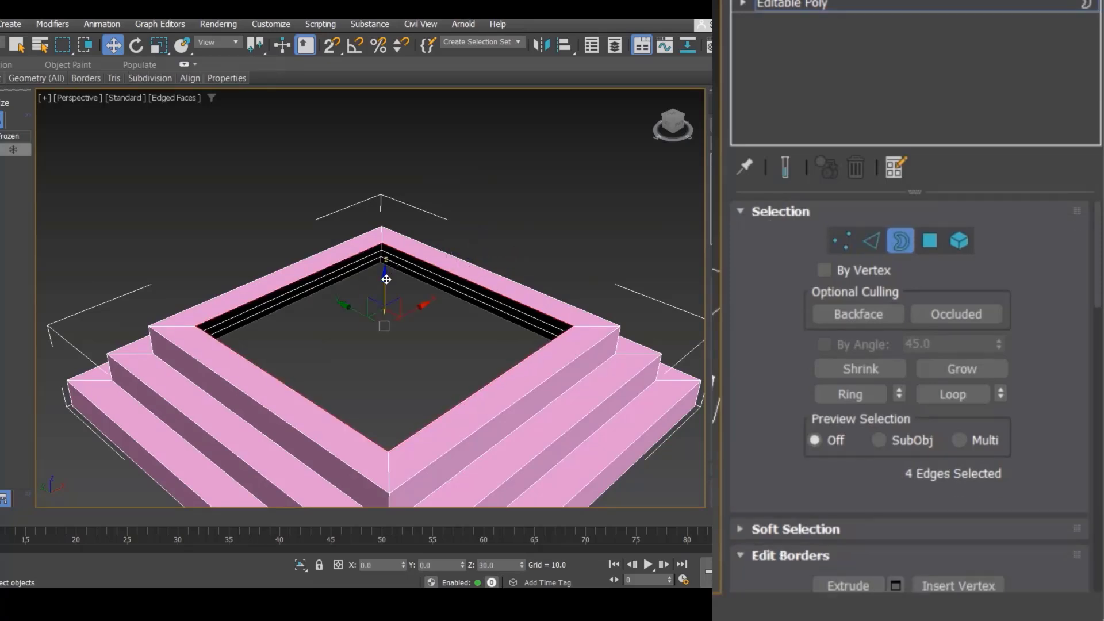
# Step: Examine the Edit Borders options and cycle through the sub-object modes with the border selected
pyautogui.moveTo(387, 279); pyautogui.dragTo(405, 232)
pyautogui.scroll(-5, 918, 331)
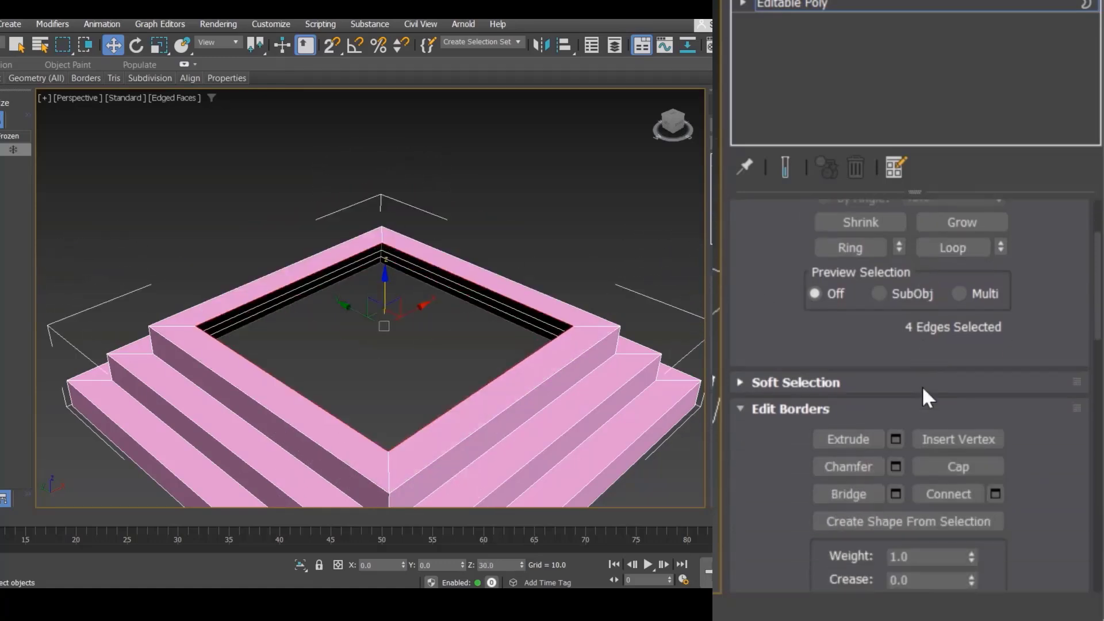
pyautogui.scroll(-2, 933, 390)
pyautogui.scroll(-1, 911, 415)
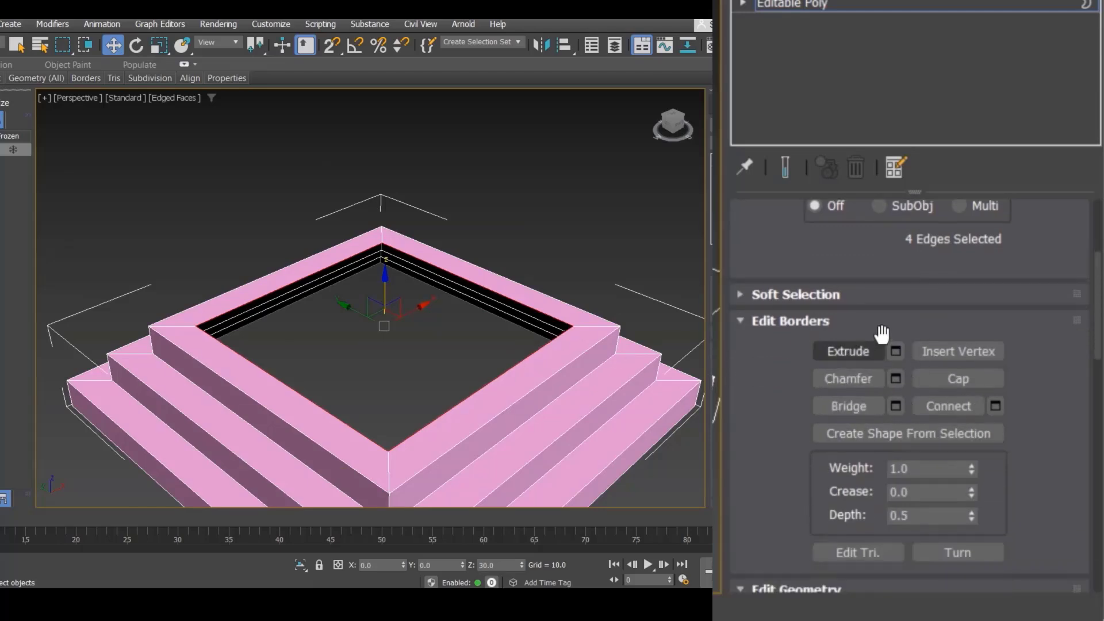
pyautogui.scroll(8, 882, 333)
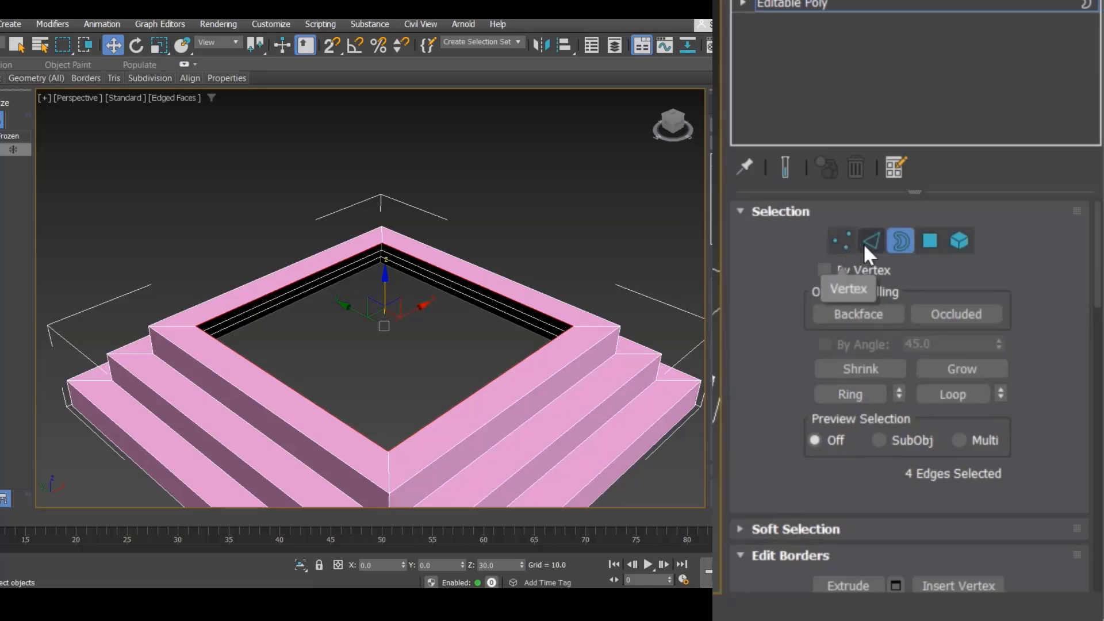
pyautogui.scroll(-6, 860, 368)
pyautogui.scroll(-2, 938, 442)
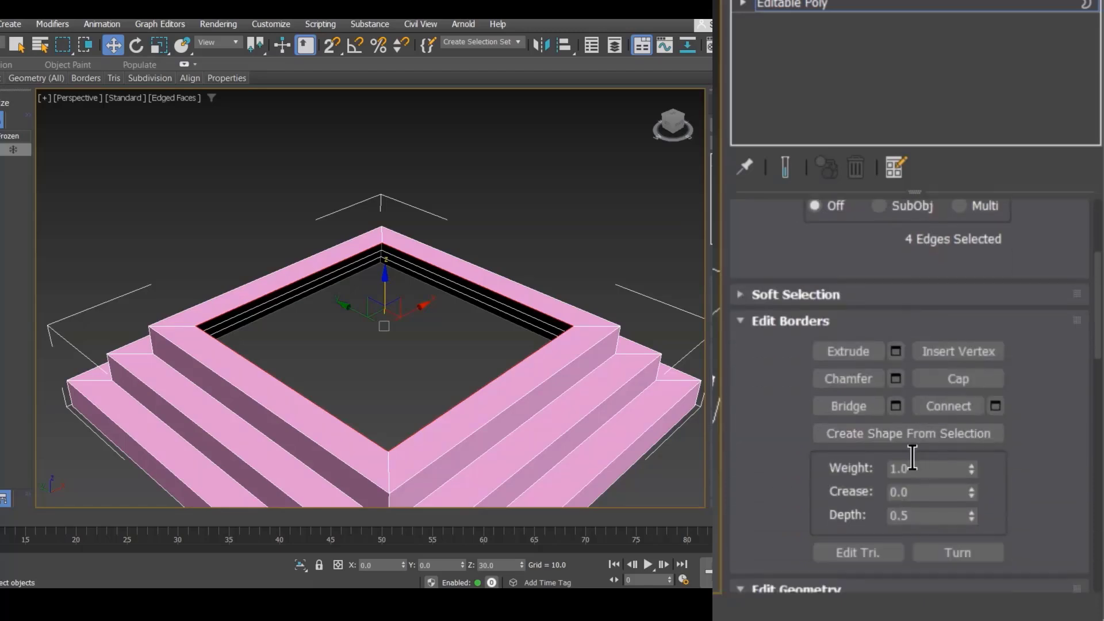
pyautogui.scroll(-1, 857, 456)
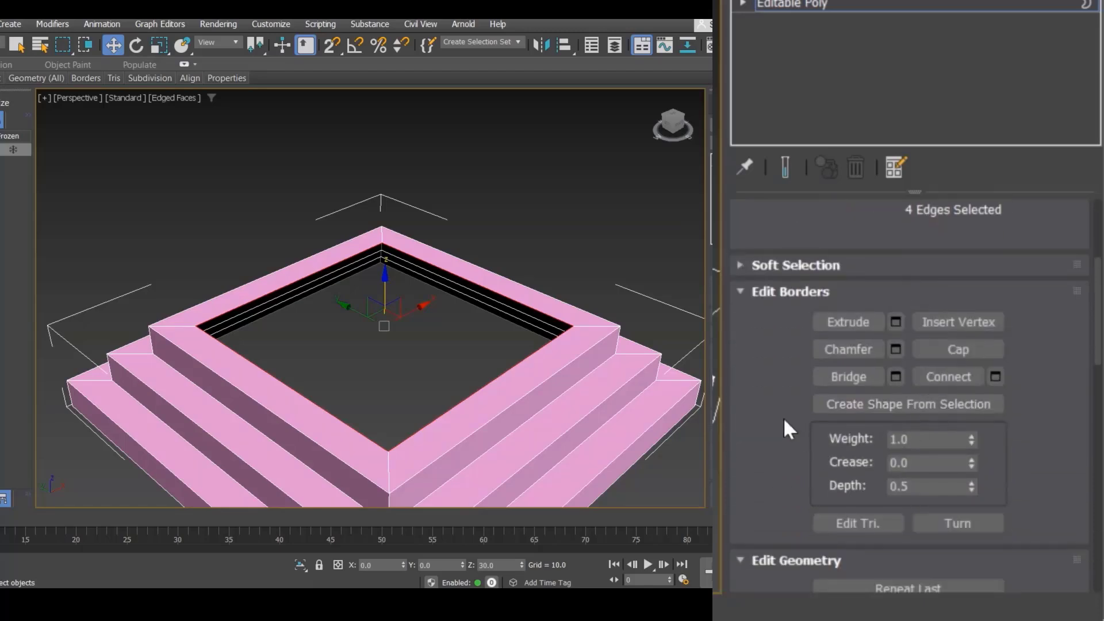
pyautogui.press('1')
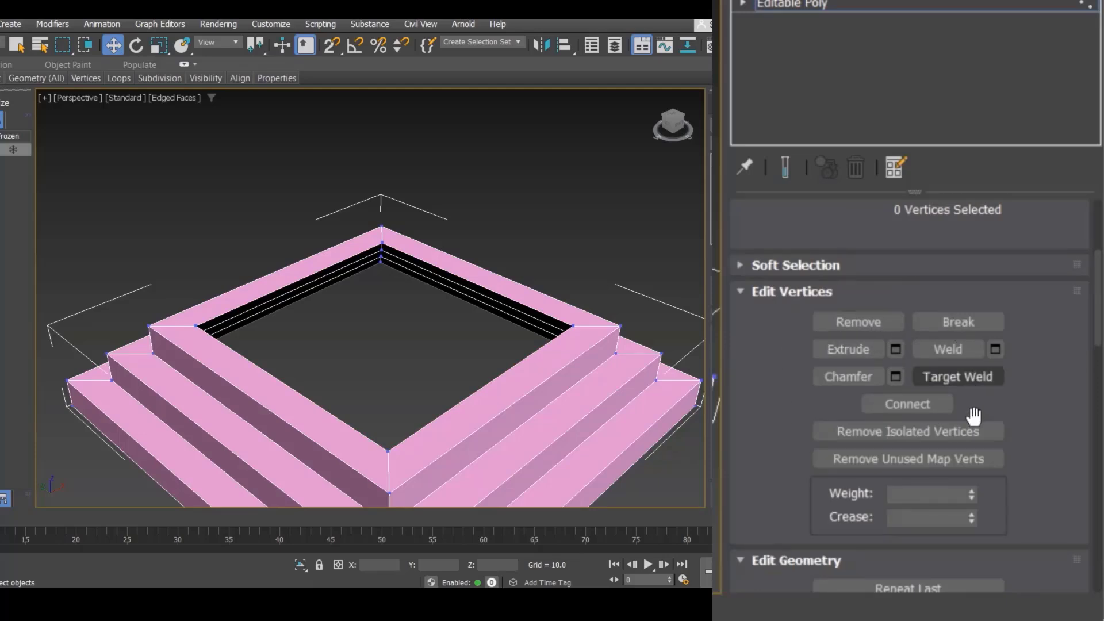
pyautogui.press('2')
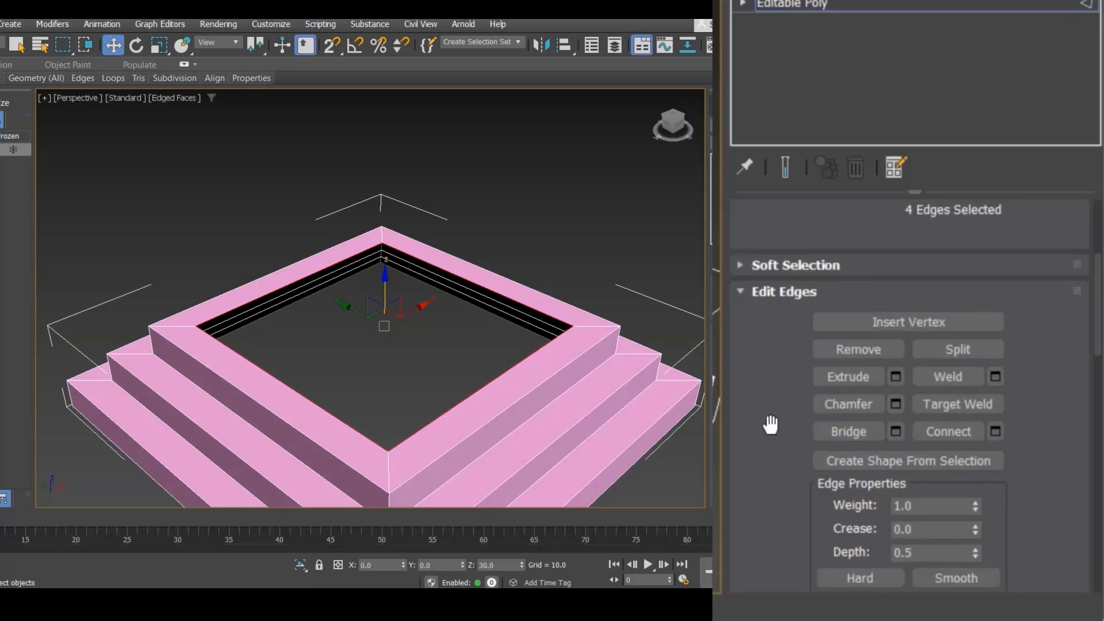
pyautogui.press('3')
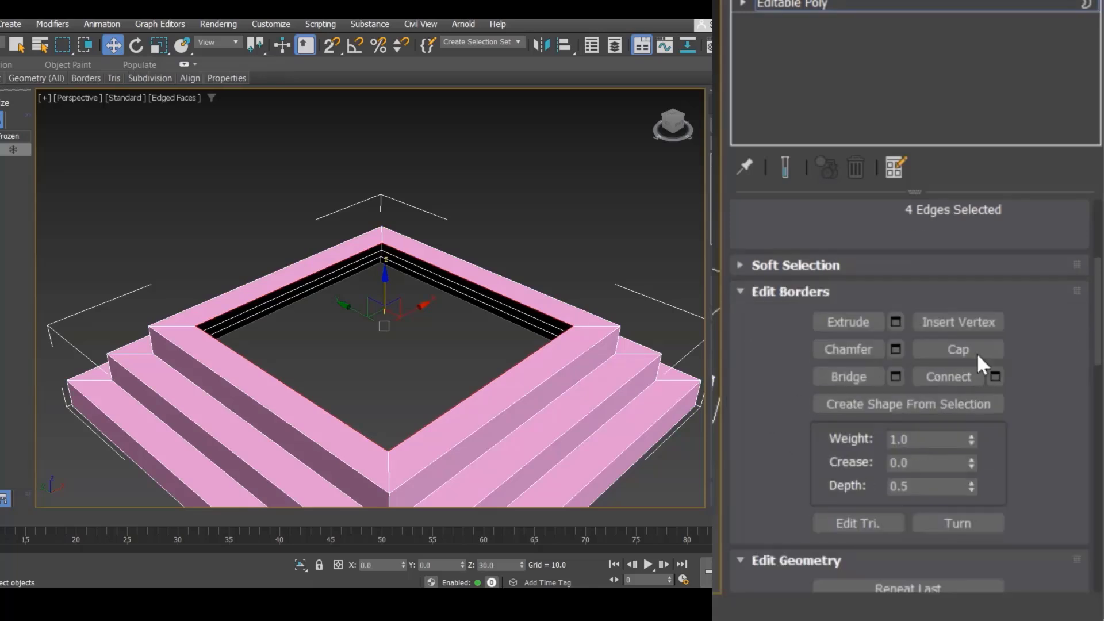
# Step: Cap the selected border to close the hole in the top
pyautogui.click(561, 302)
pyautogui.click(528, 318)
pyautogui.click(958, 349)
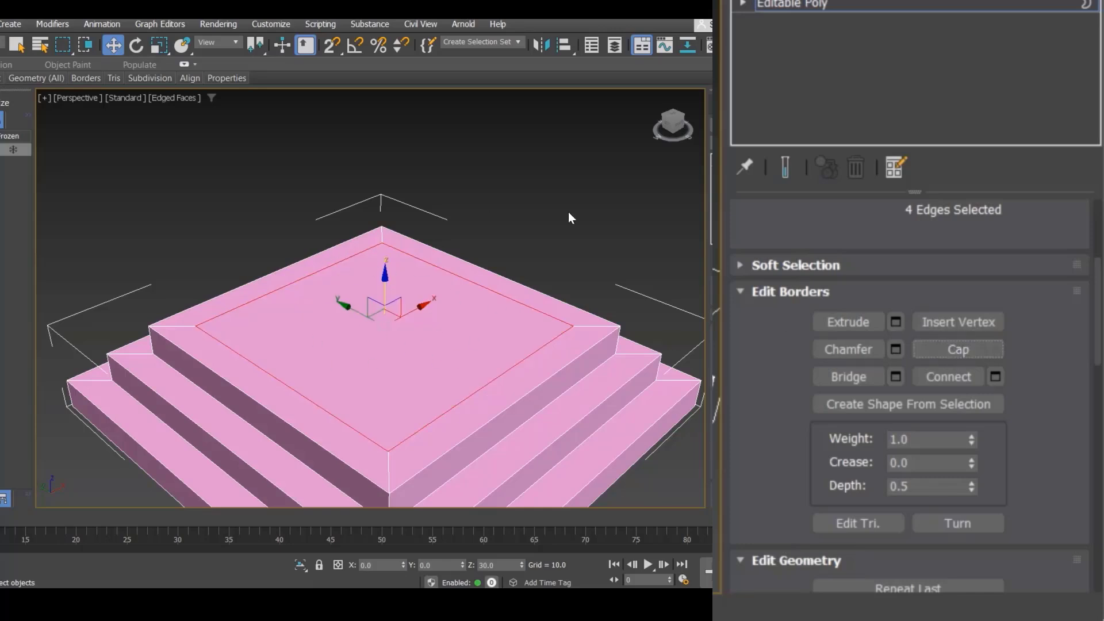
# Step: Switch to Edge mode and select the edge loops running along the top rims of all three steps
pyautogui.scroll(2, 568, 211)
pyautogui.press('2')
pyautogui.scroll(-4, 853, 364)
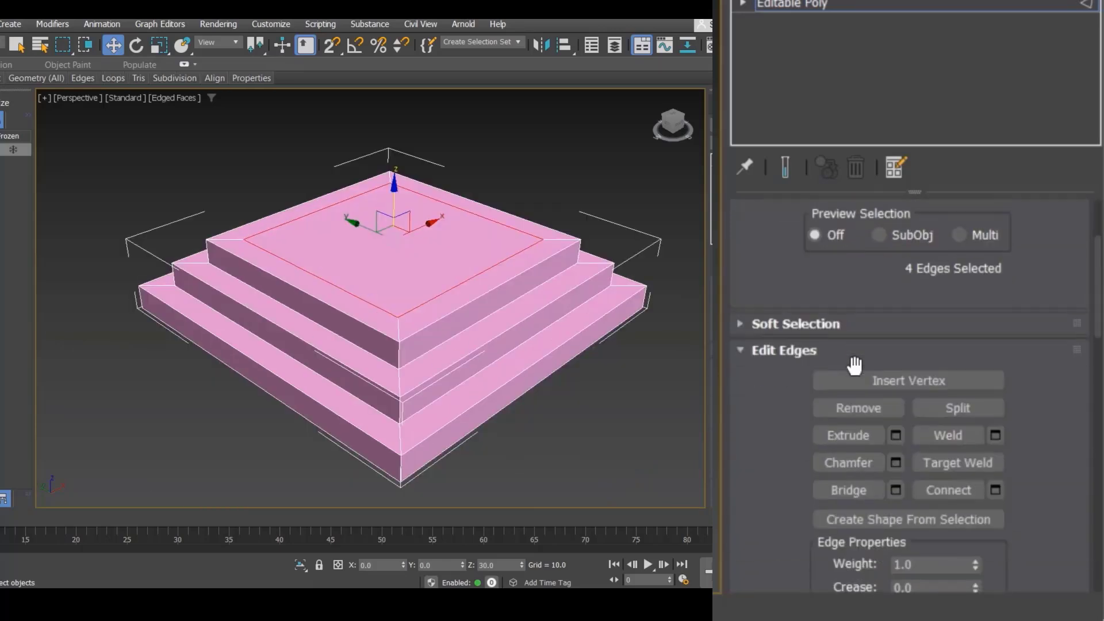
pyautogui.click(423, 324)
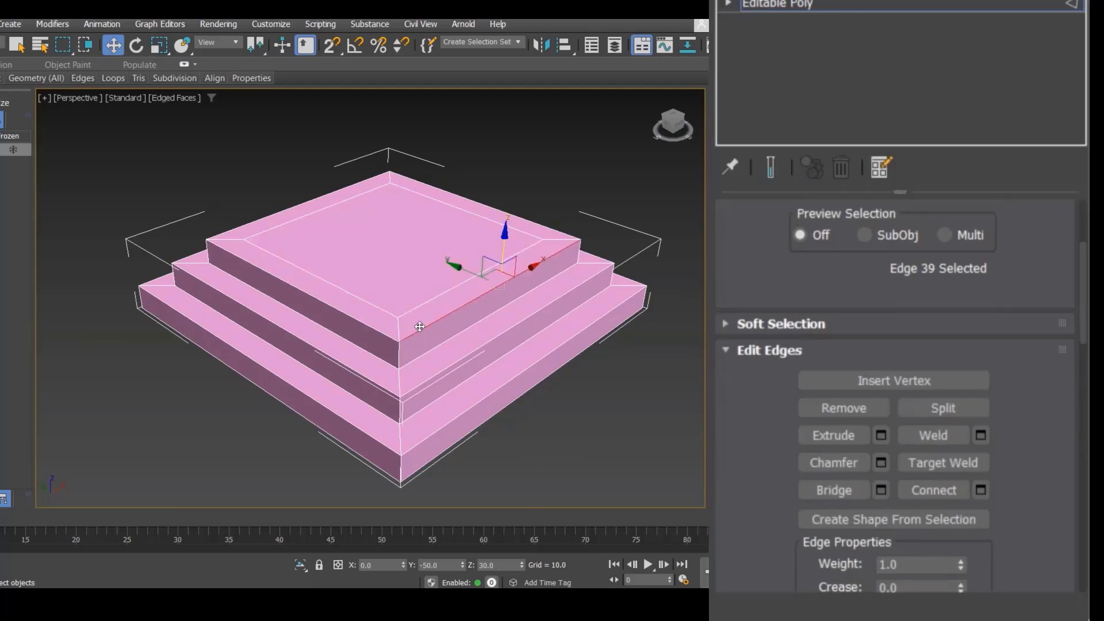
pyautogui.click(352, 322)
pyautogui.scroll(2, 353, 320)
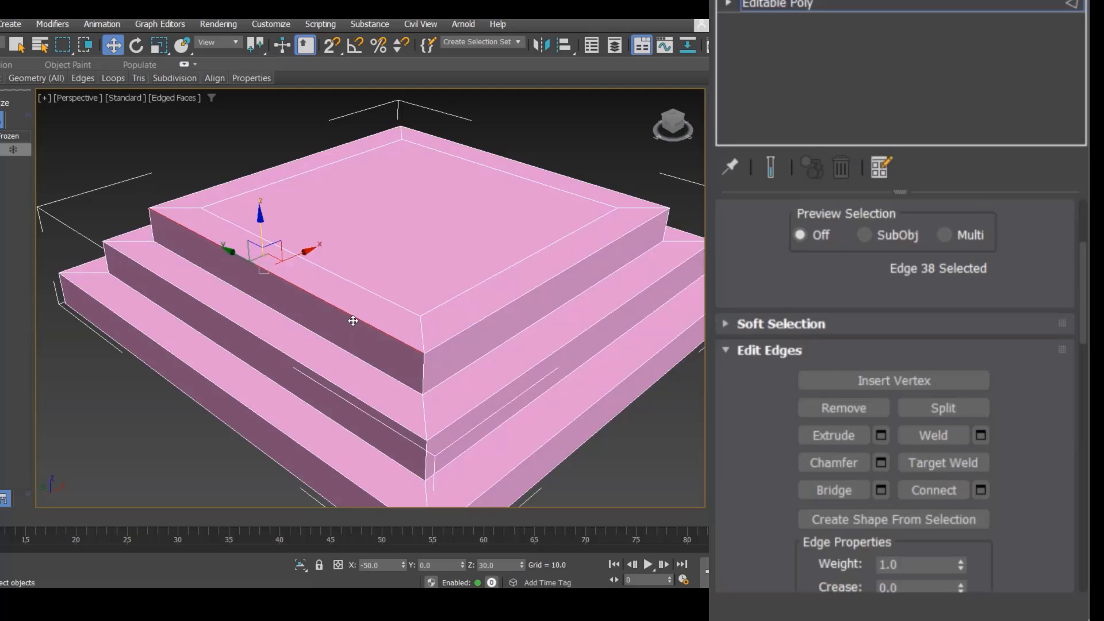
pyautogui.keyDown('alt'); pyautogui.click(257, 266); pyautogui.keyUp('alt')
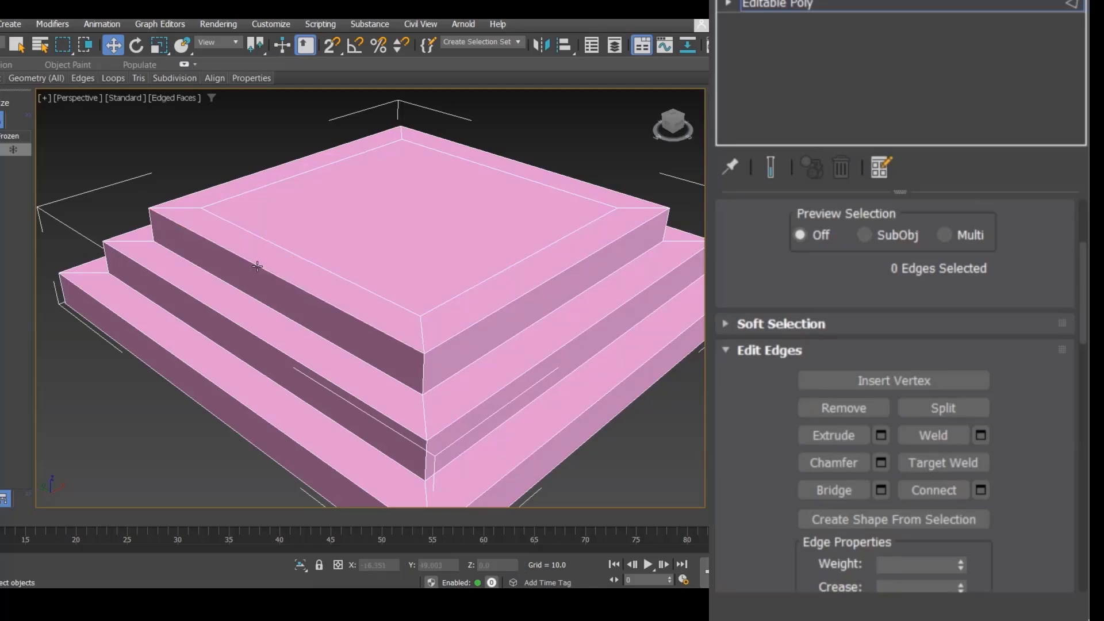
pyautogui.click(470, 327)
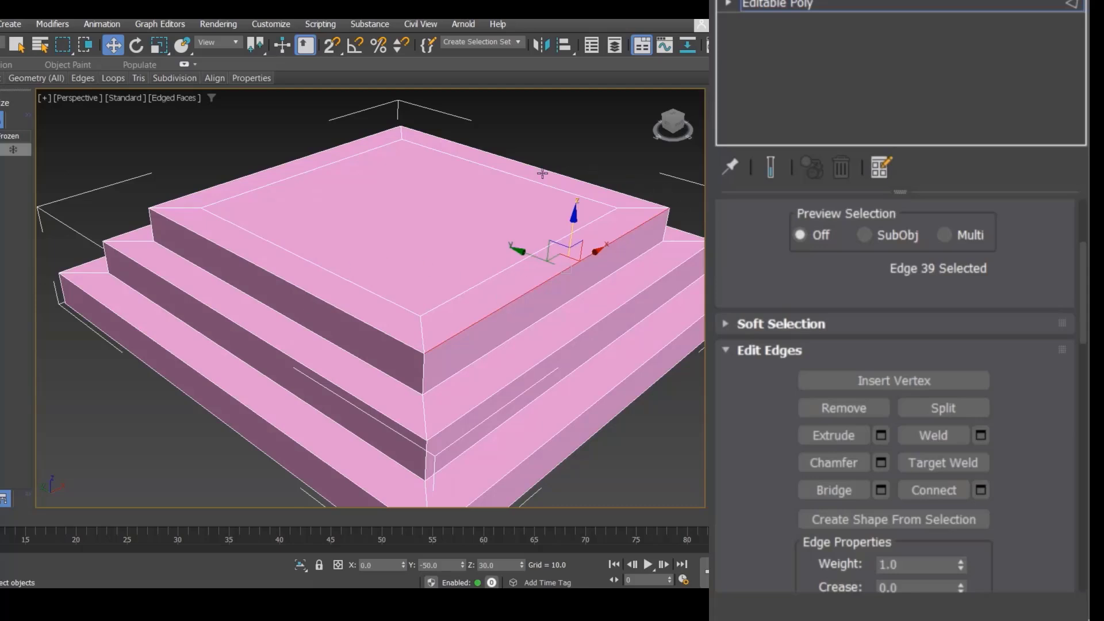
pyautogui.doubleClick(483, 315)
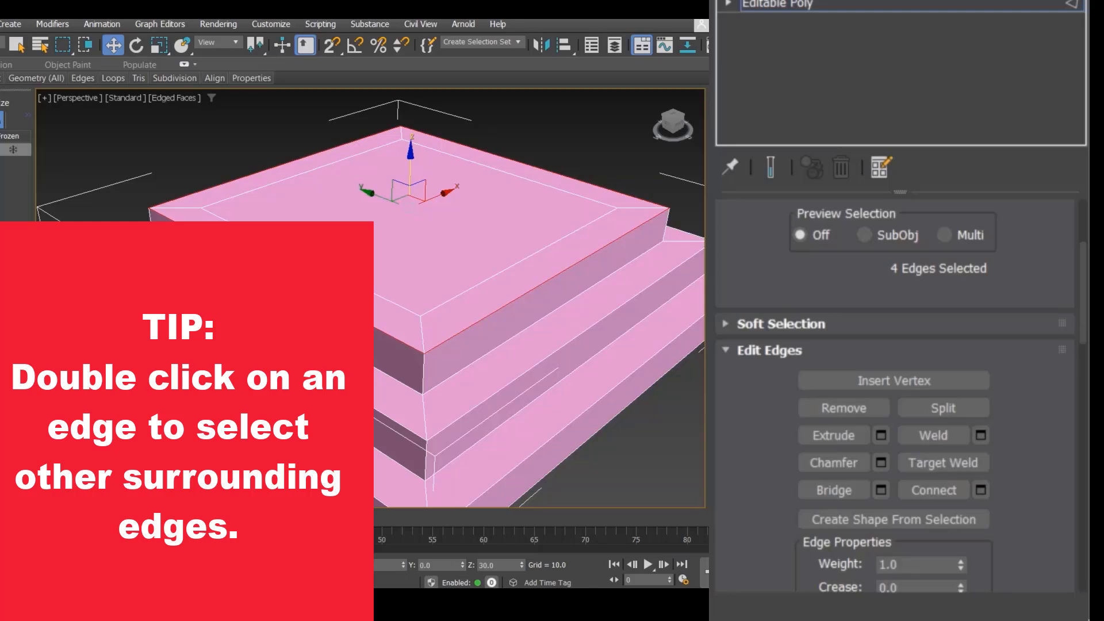
pyautogui.keyDown('ctrl'); pyautogui.click(347, 394); pyautogui.keyUp('ctrl')
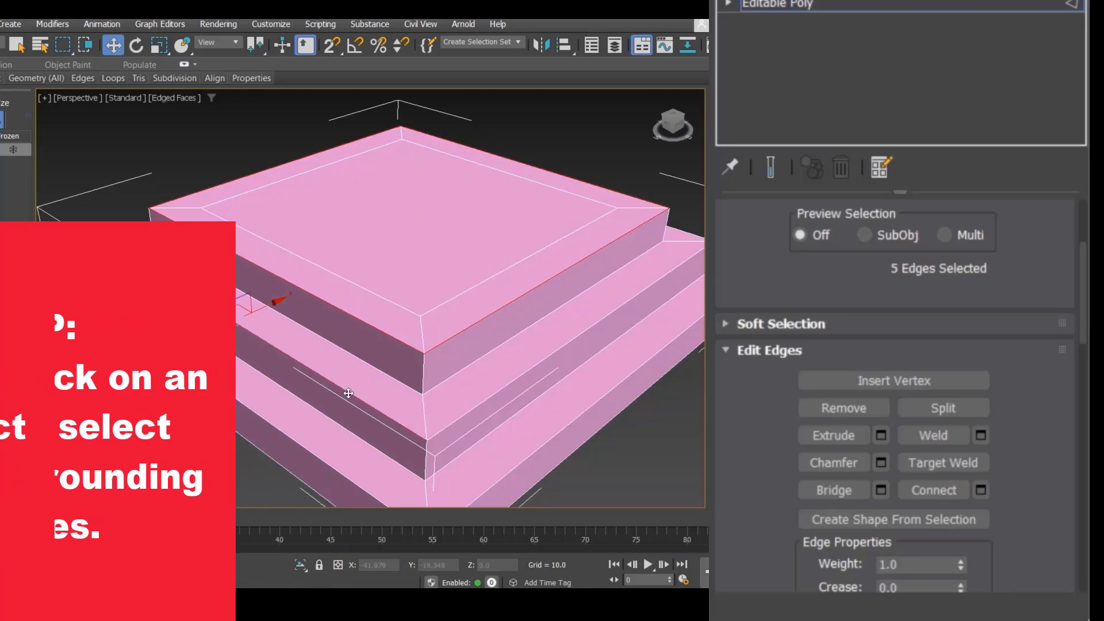
pyautogui.keyDown('ctrl'); pyautogui.doubleClick(386, 417); pyautogui.keyUp('ctrl')
pyautogui.moveTo(445, 379); pyautogui.dragTo(426, 312, button='middle')
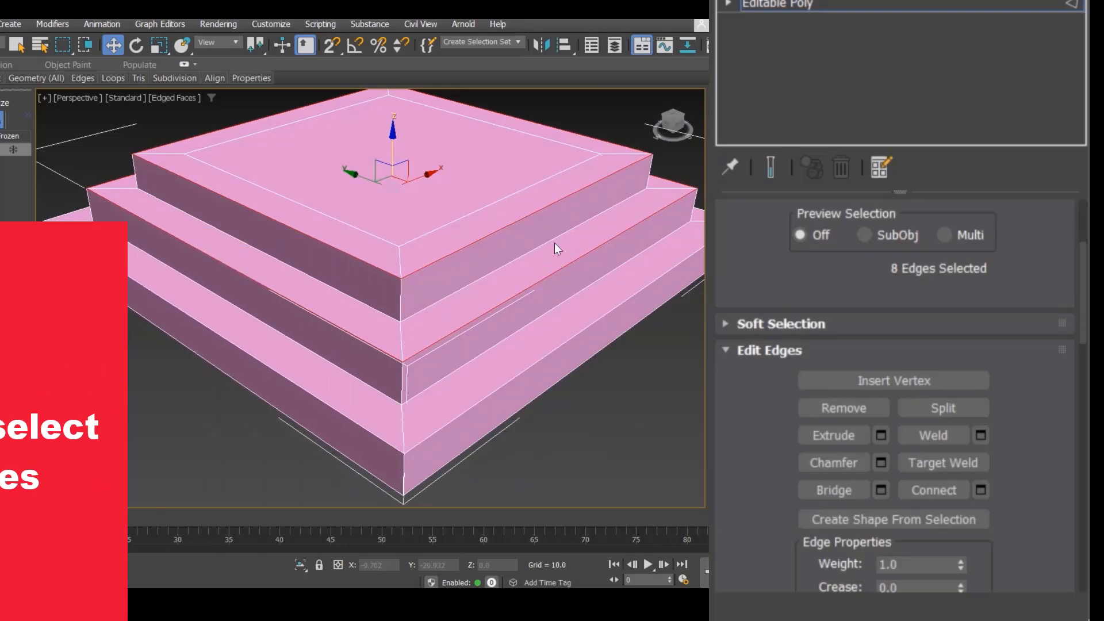
pyautogui.keyDown('ctrl'); pyautogui.doubleClick(337, 408); pyautogui.keyUp('ctrl')
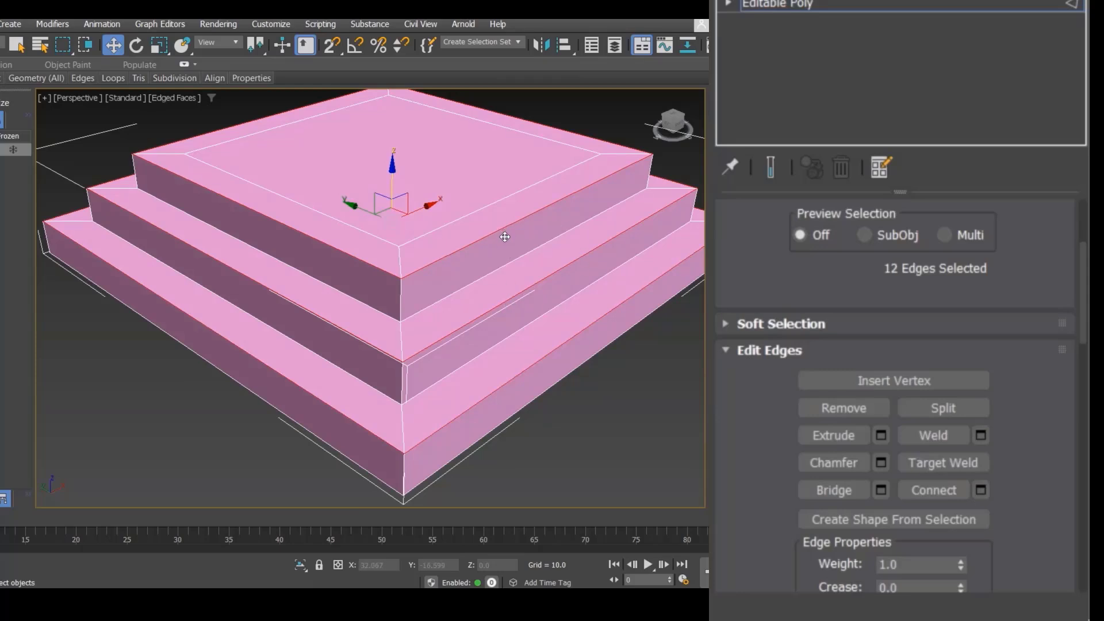
# Step: Try an interactive chamfer on the selected edges, then undo it
pyautogui.click(845, 460)
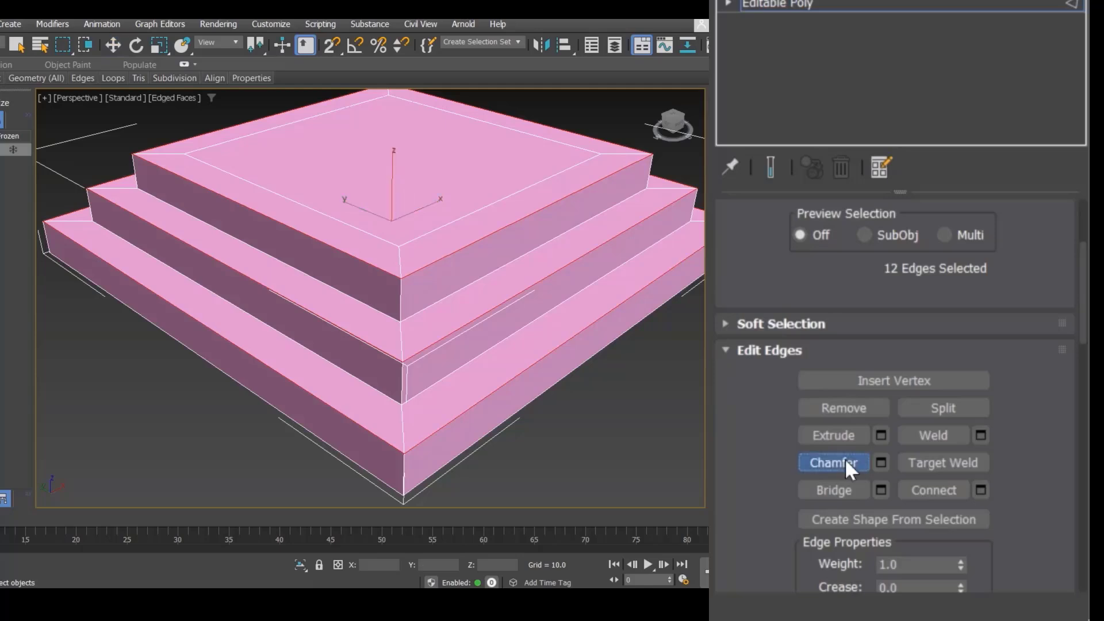
pyautogui.moveTo(487, 230); pyautogui.dragTo(490, 211)
pyautogui.scroll(3, 433, 257)
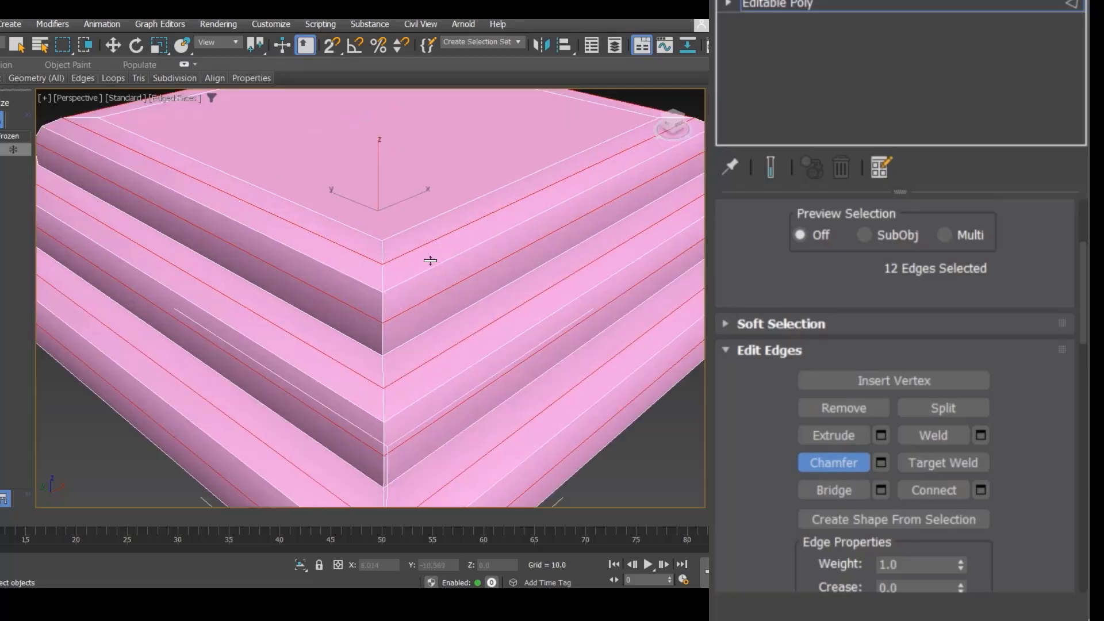
pyautogui.moveTo(429, 260); pyautogui.dragTo(445, 301)
pyautogui.hotkey('ctrl', 'z')
pyautogui.scroll(-5, 421, 321)
pyautogui.hotkey('ctrl', 'z')
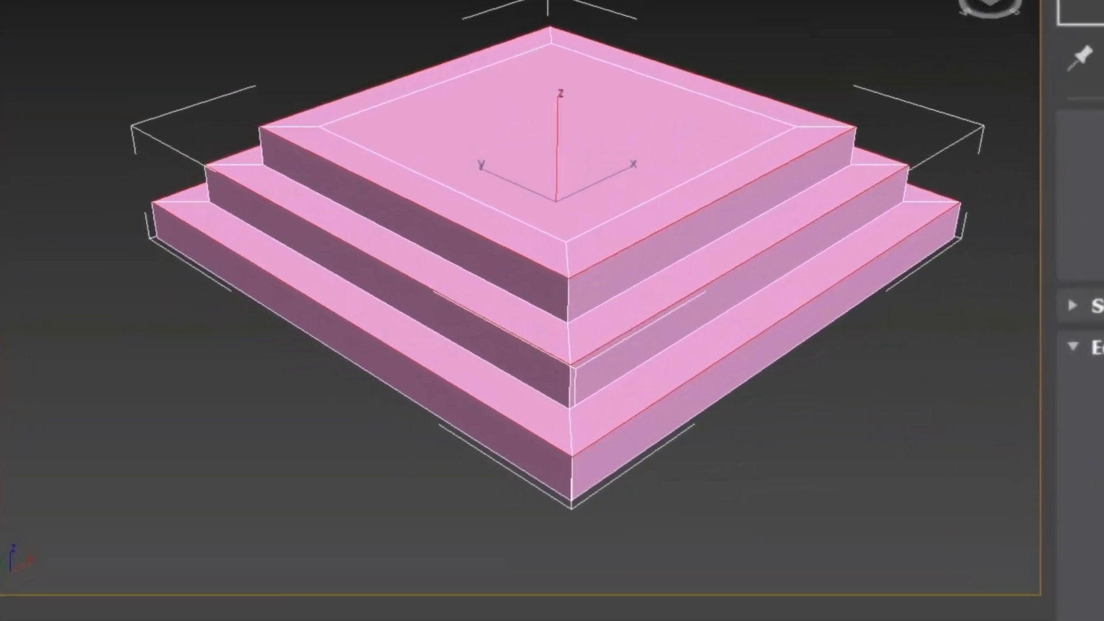
# Step: Open the Chamfer settings and set the edge chamfer amount to 5.0 with 3 segments
pyautogui.click(881, 462)
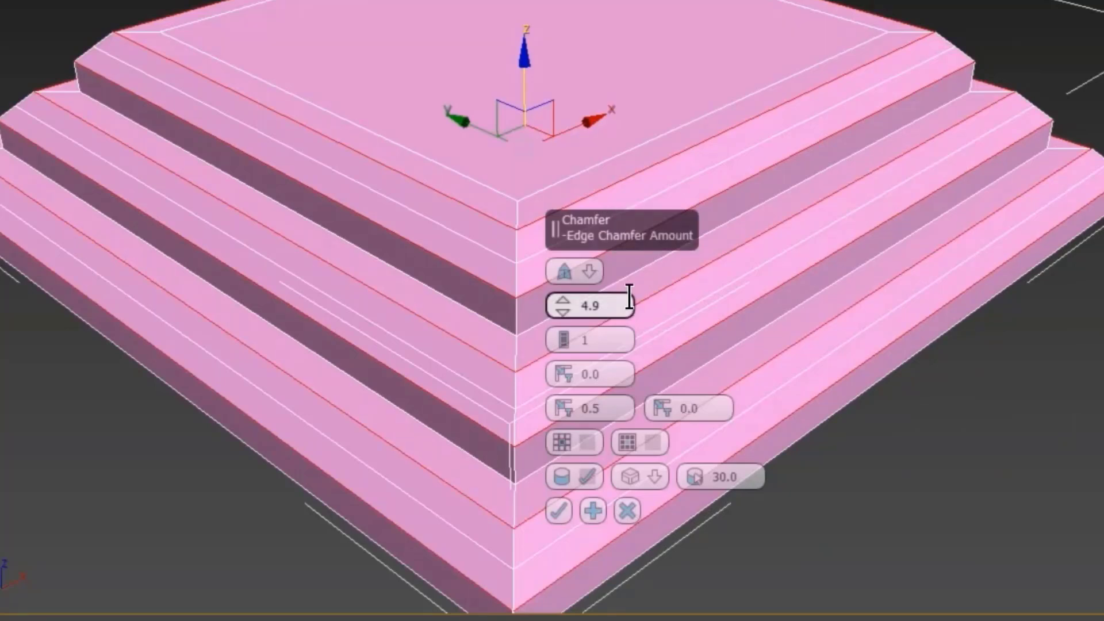
pyautogui.moveTo(565, 309)
pyautogui.mouseDown()
pyautogui.moveTo(567, 322)
pyautogui.moveTo(568, 313)
pyautogui.mouseUp()
pyautogui.doubleClick(615, 308)
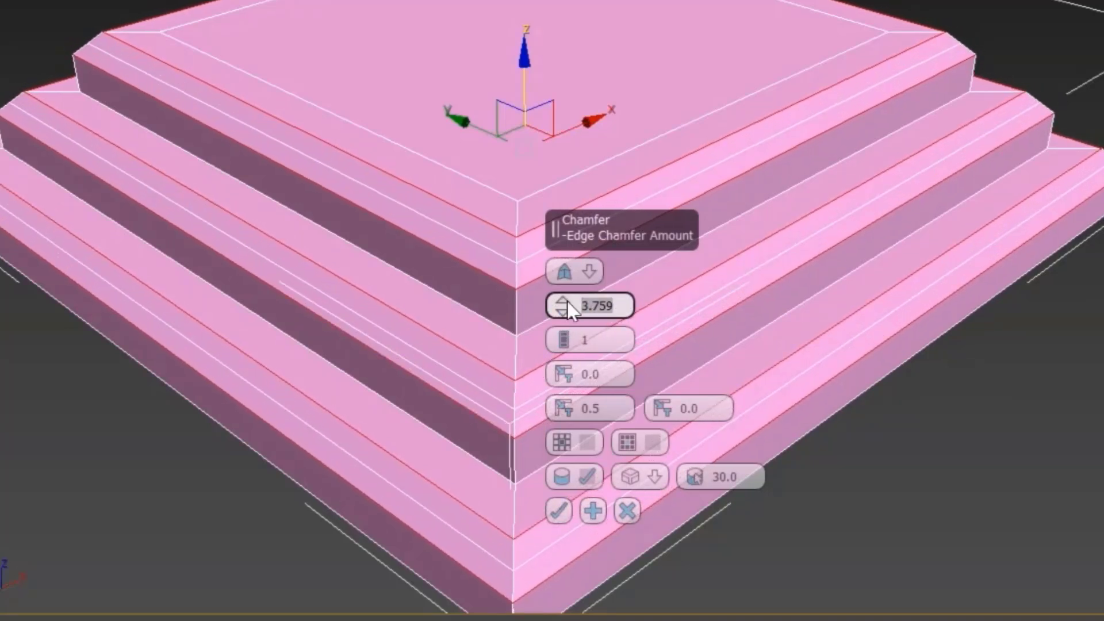
pyautogui.write('5.0')
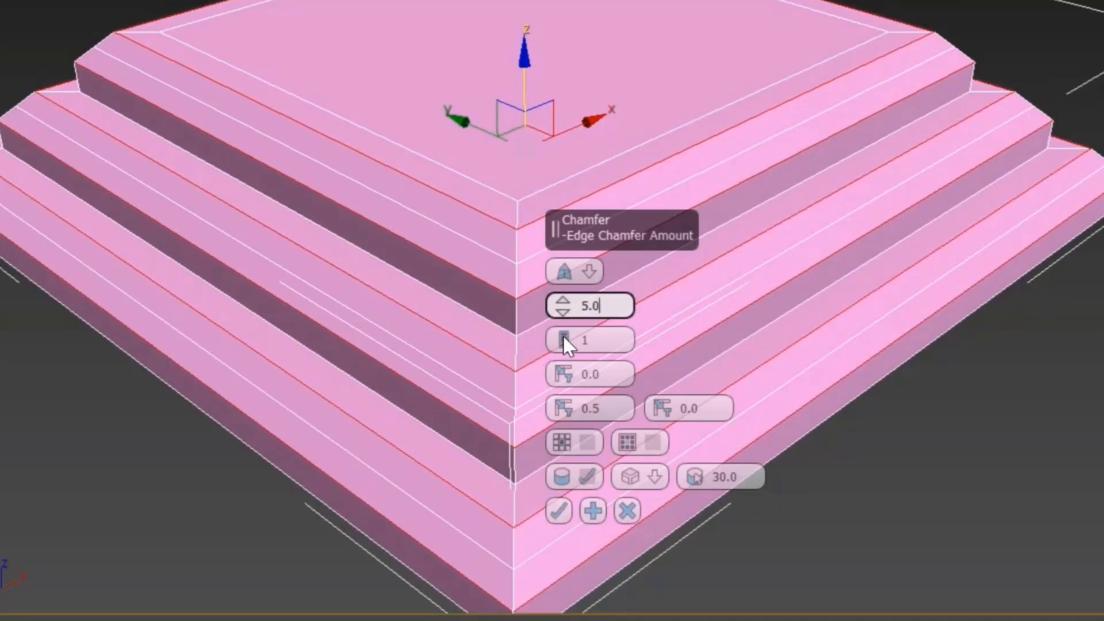
pyautogui.click(564, 336)
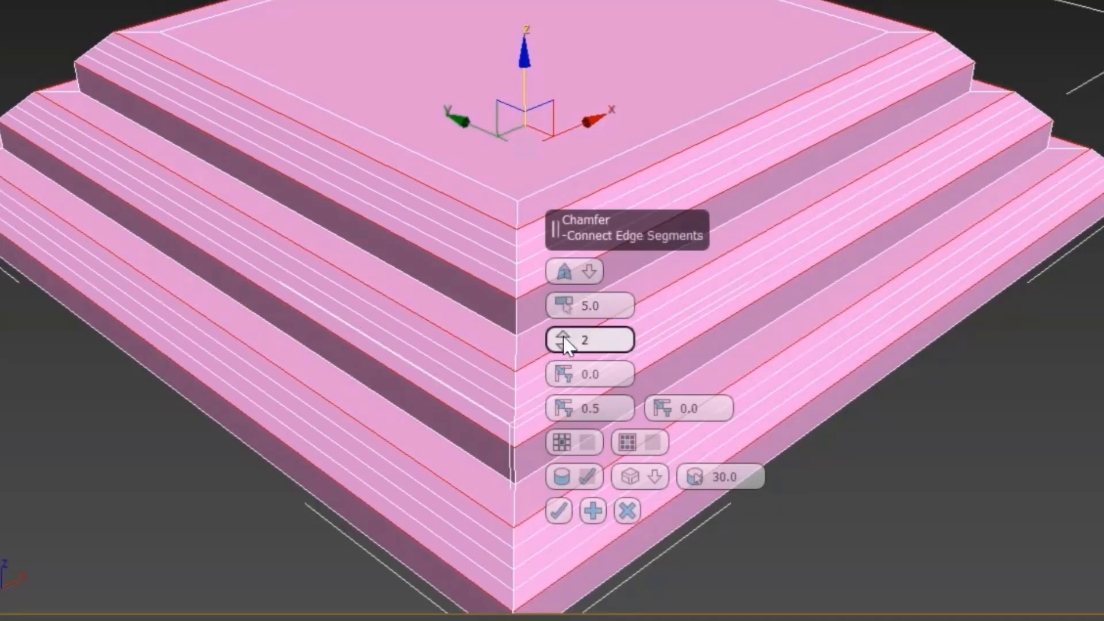
pyautogui.click(564, 336)
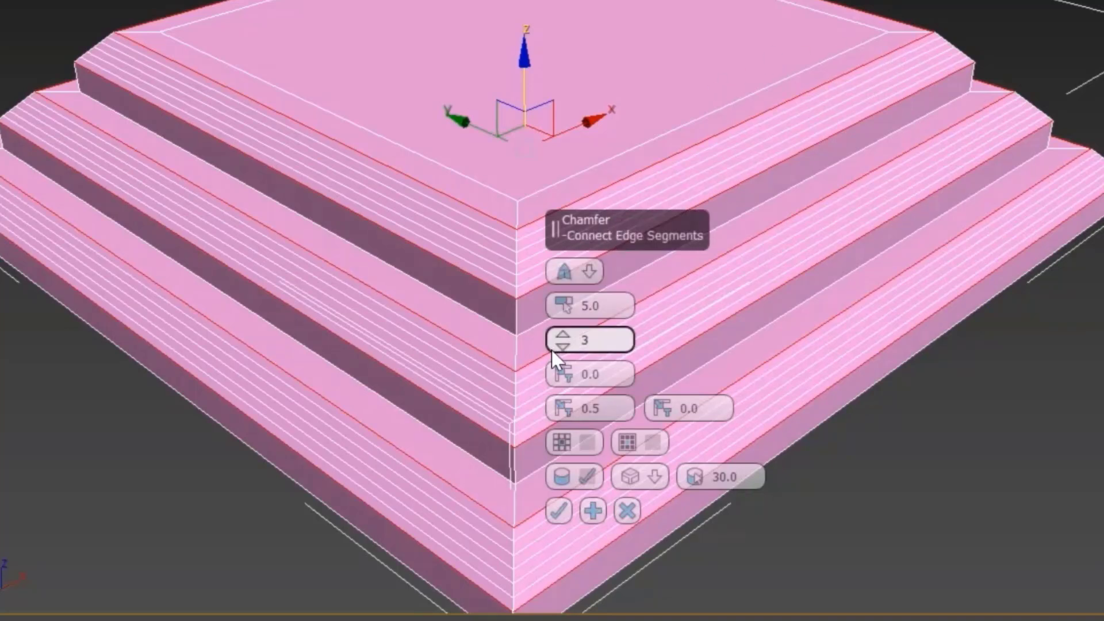
# Step: Set the chamfer depth to 0.5 and apply the chamfer to the selected edges
pyautogui.scroll(-5, 237, 85)
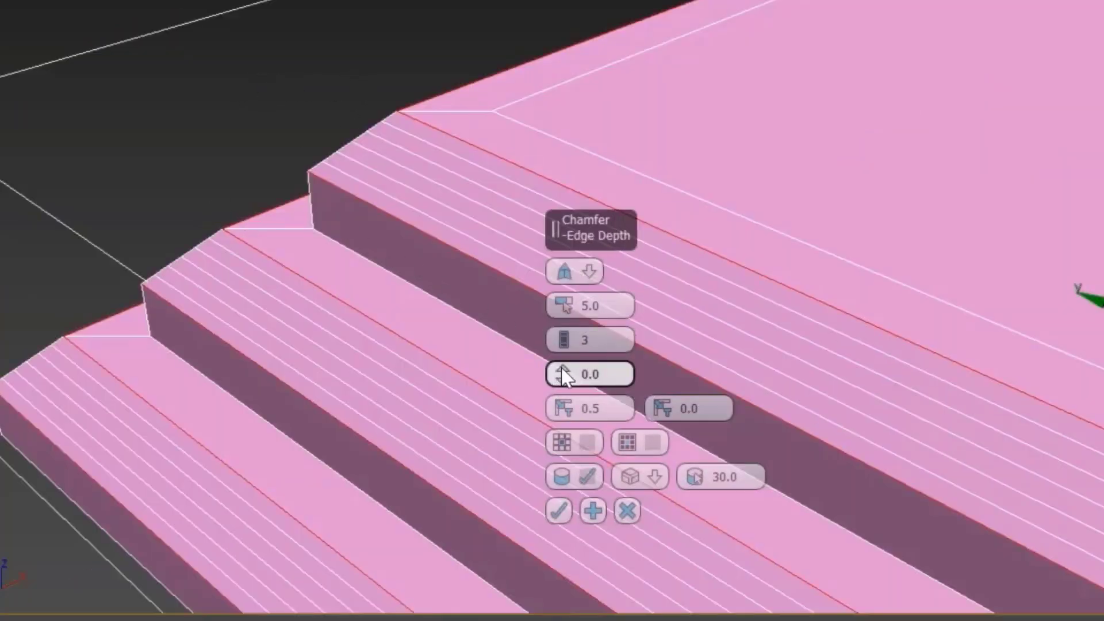
pyautogui.moveTo(564, 377); pyautogui.dragTo(563, 430)
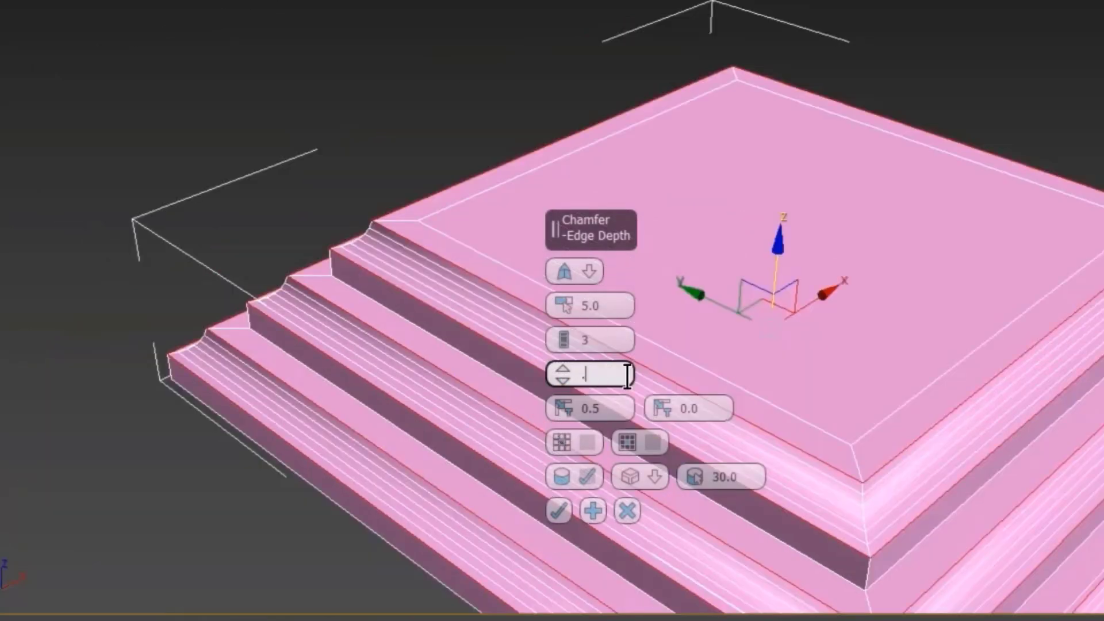
pyautogui.write('0.5')
pyautogui.press('Return')
pyautogui.scroll(3, 366, 280)
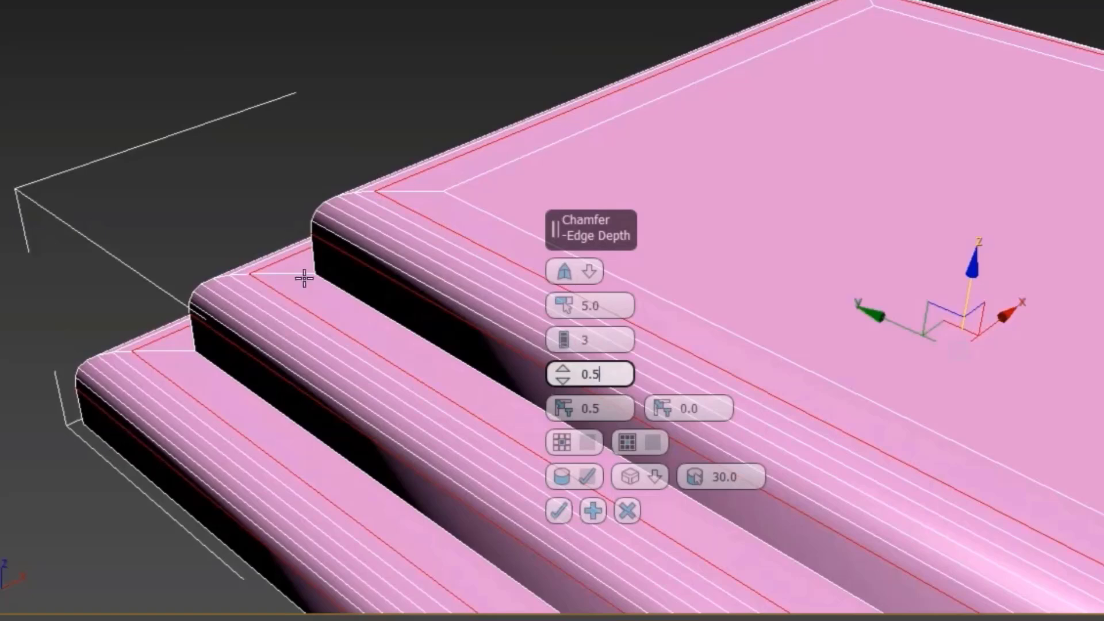
pyautogui.moveTo(185, 196); pyautogui.dragTo(159, 134, button='middle')
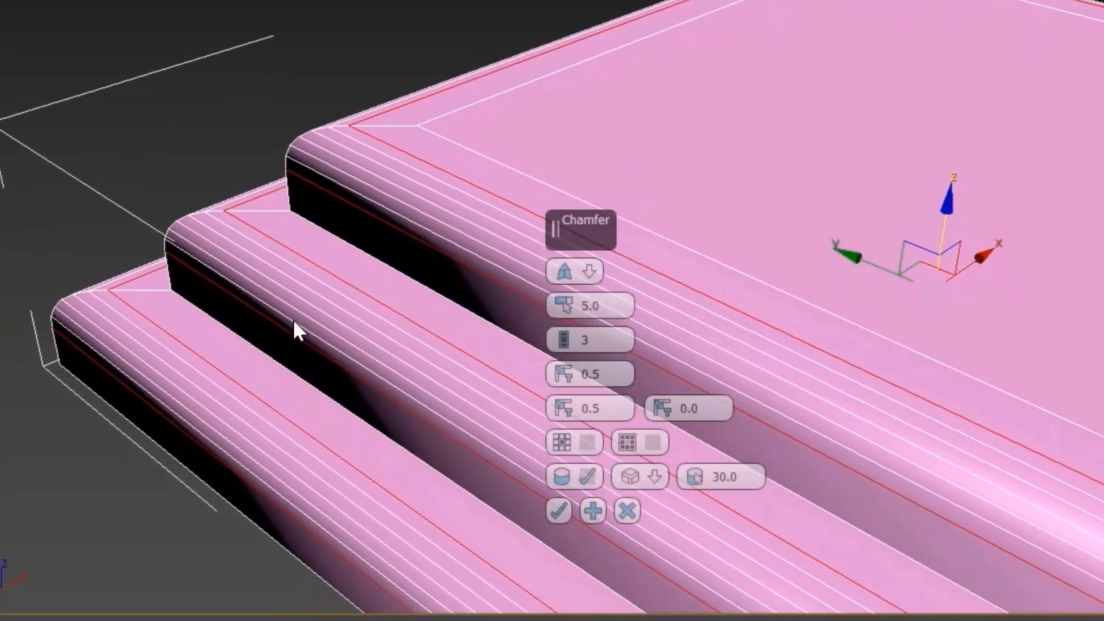
pyautogui.click(563, 509)
# Step: Rename the stepped object as Lower
pyautogui.scroll(-2, 565, 509)
pyautogui.scroll(-5, 564, 510)
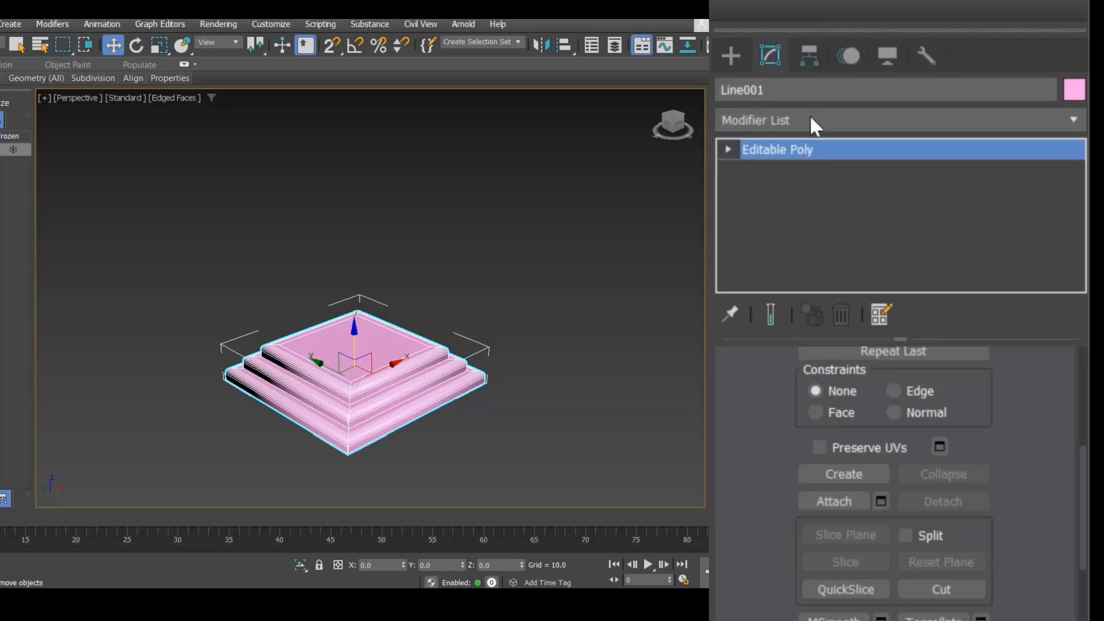
pyautogui.click(805, 90)
pyautogui.write('Lowe')
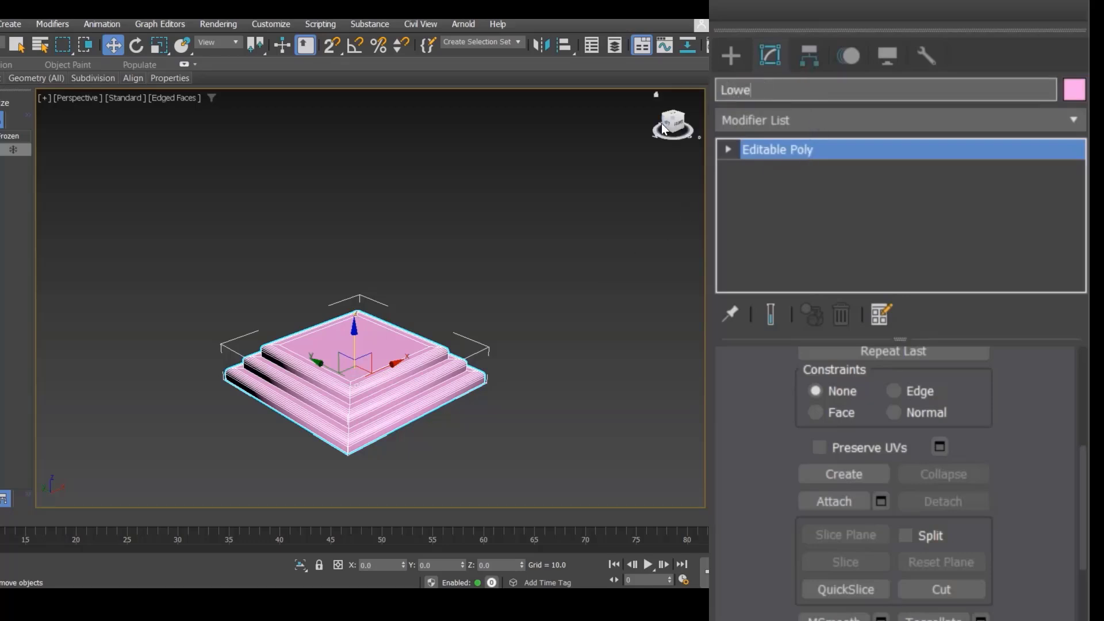
pyautogui.write('r')
pyautogui.press('Return')
pyautogui.scroll(-2, 383, 281)
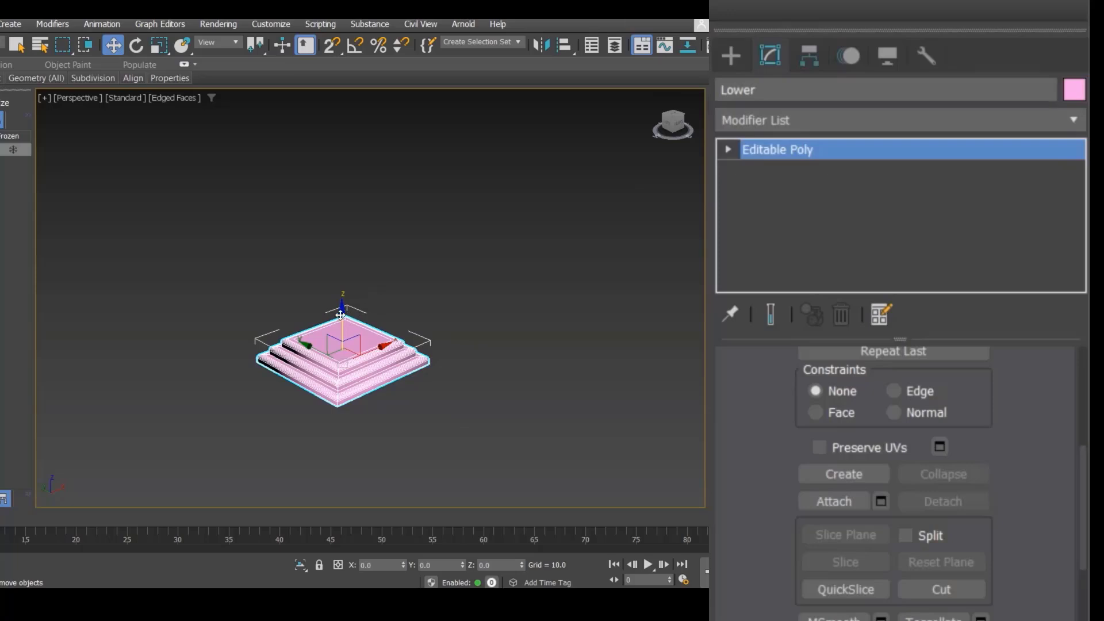
# Step: Clone the stepped object upward as independent copies named Upper, increasing the number of copies
pyautogui.moveTo(341, 293)
pyautogui.keyDown('shift'); pyautogui.mouseDown()
pyautogui.moveTo(338, 184)
pyautogui.moveTo(610, 221)
pyautogui.mouseUp(); pyautogui.keyUp('shift')
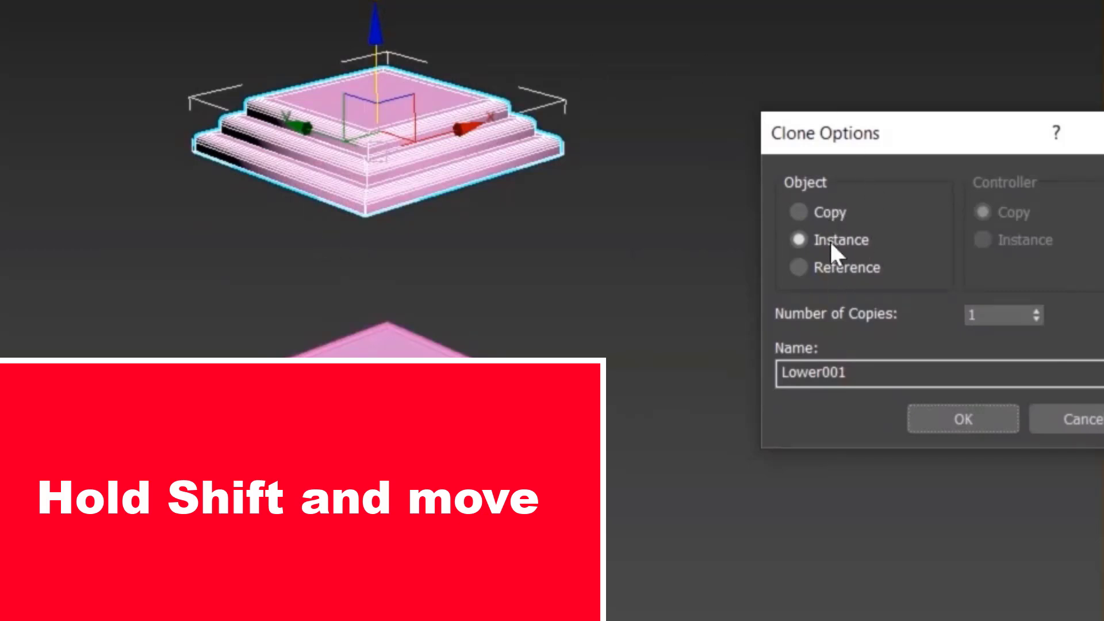
pyautogui.click(831, 212)
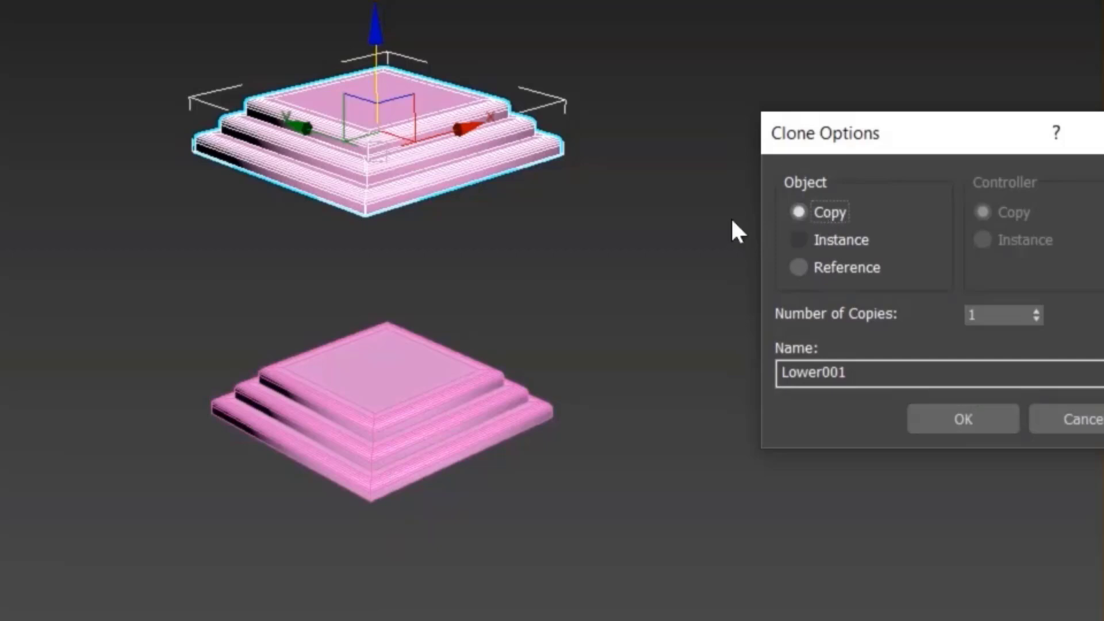
pyautogui.doubleClick(846, 378)
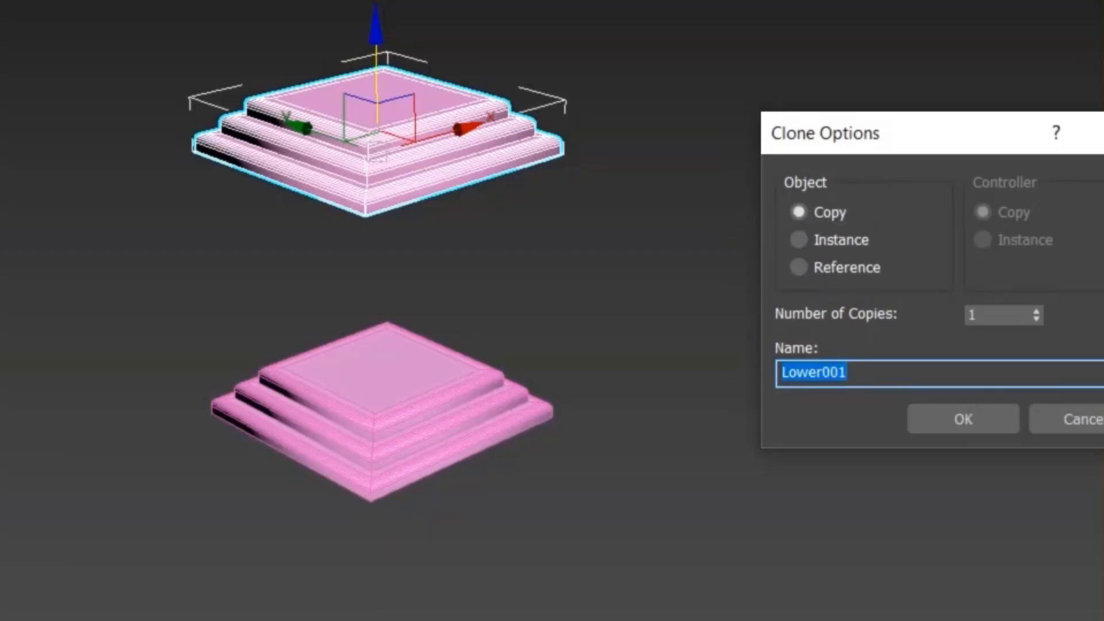
pyautogui.write('Upper')
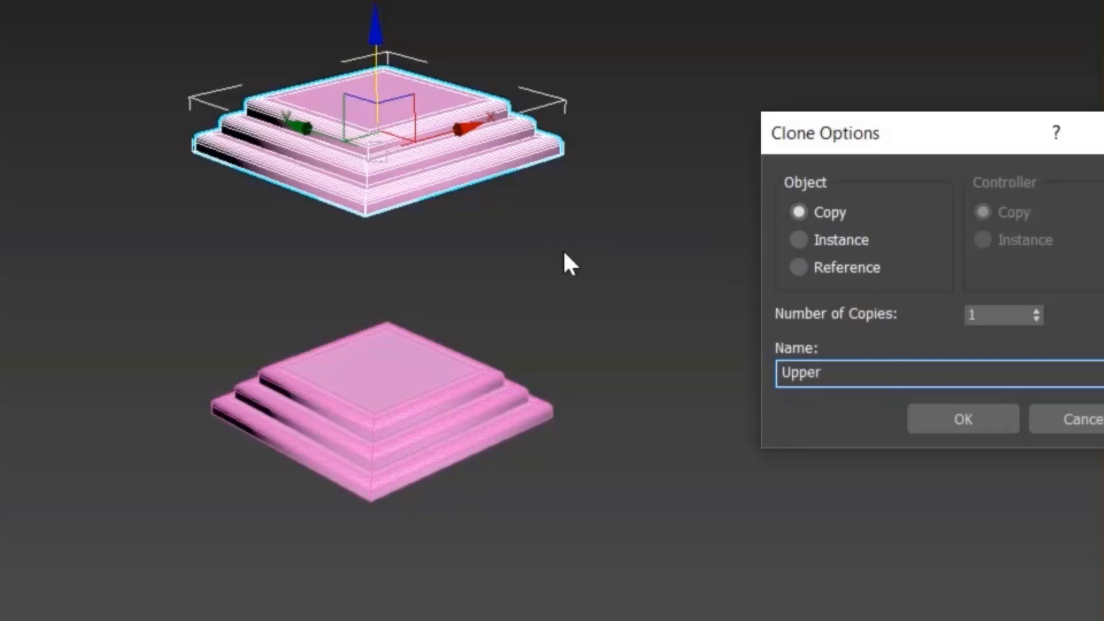
pyautogui.click(1037, 311)
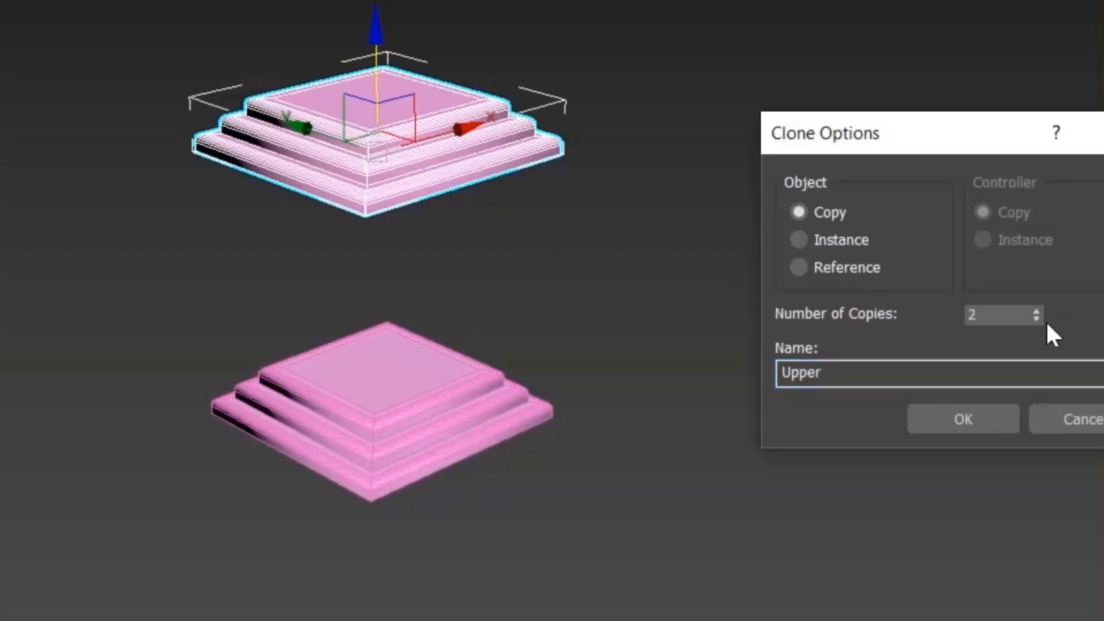
pyautogui.click(1035, 310)
pyautogui.click(1035, 311)
pyautogui.click(1035, 311)
pyautogui.click(971, 407)
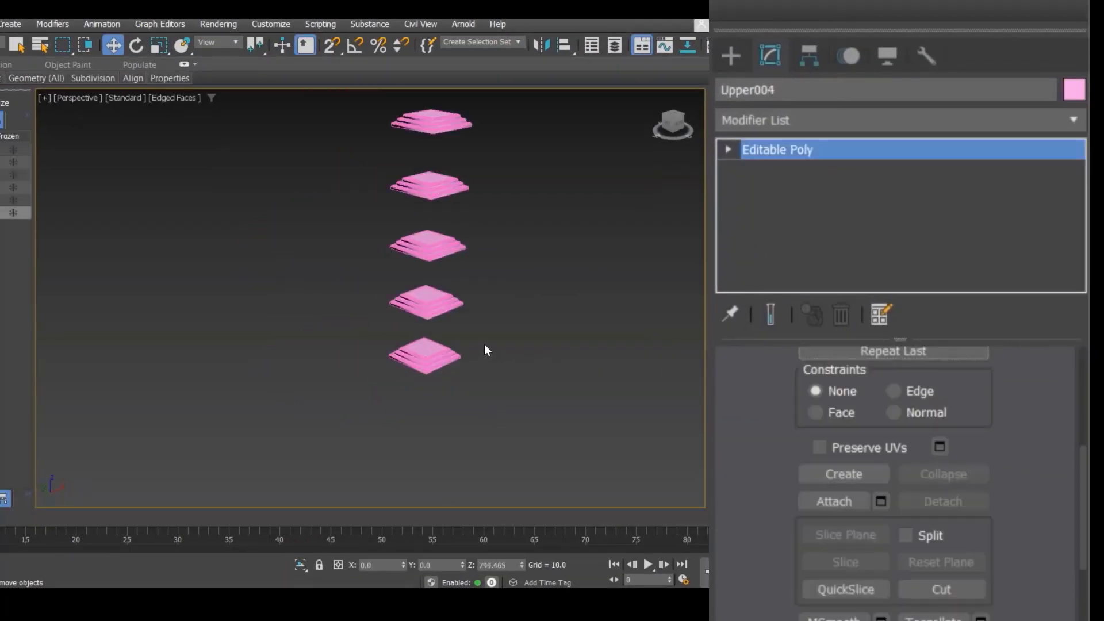
# Step: Select the extra upper copies and delete them, keeping one copy above the original
pyautogui.moveTo(525, 309); pyautogui.dragTo(497, 335, button='middle')
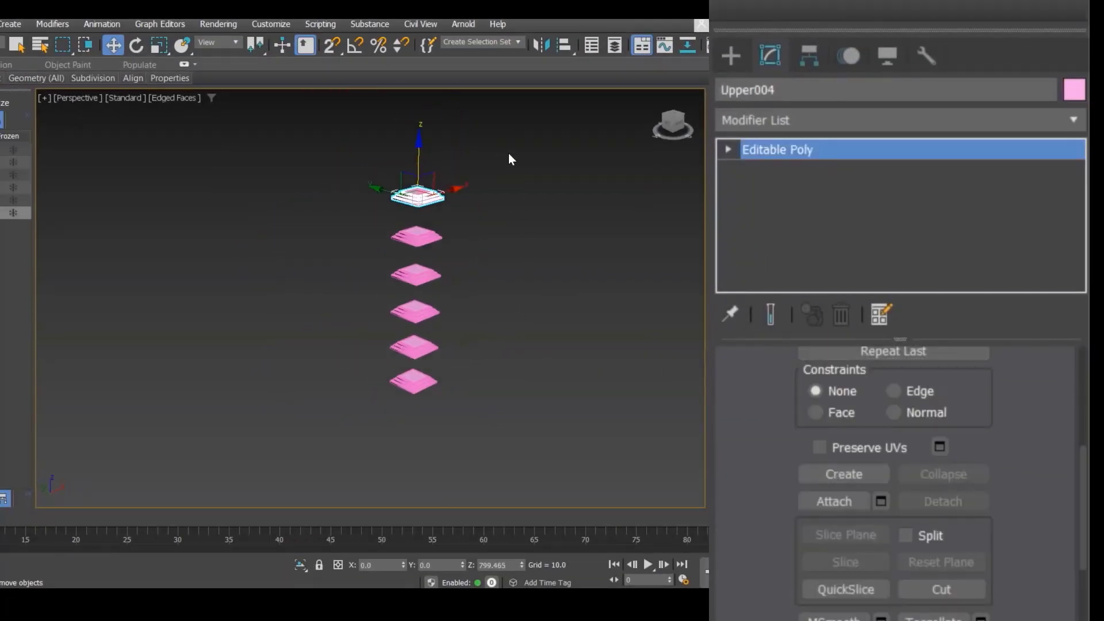
pyautogui.moveTo(396, 295); pyautogui.dragTo(364, 324)
pyautogui.press('Delete')
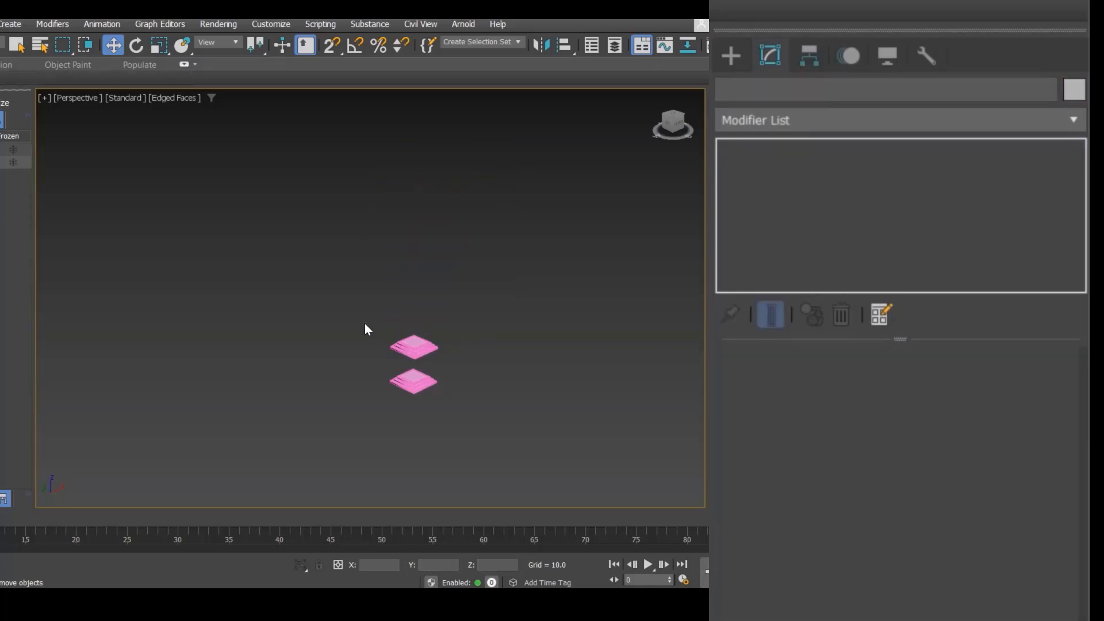
# Step: Select the Upper copy and rotate it 180 degrees about the X axis to flip it upside down
pyautogui.scroll(10, 402, 361)
pyautogui.click(456, 316)
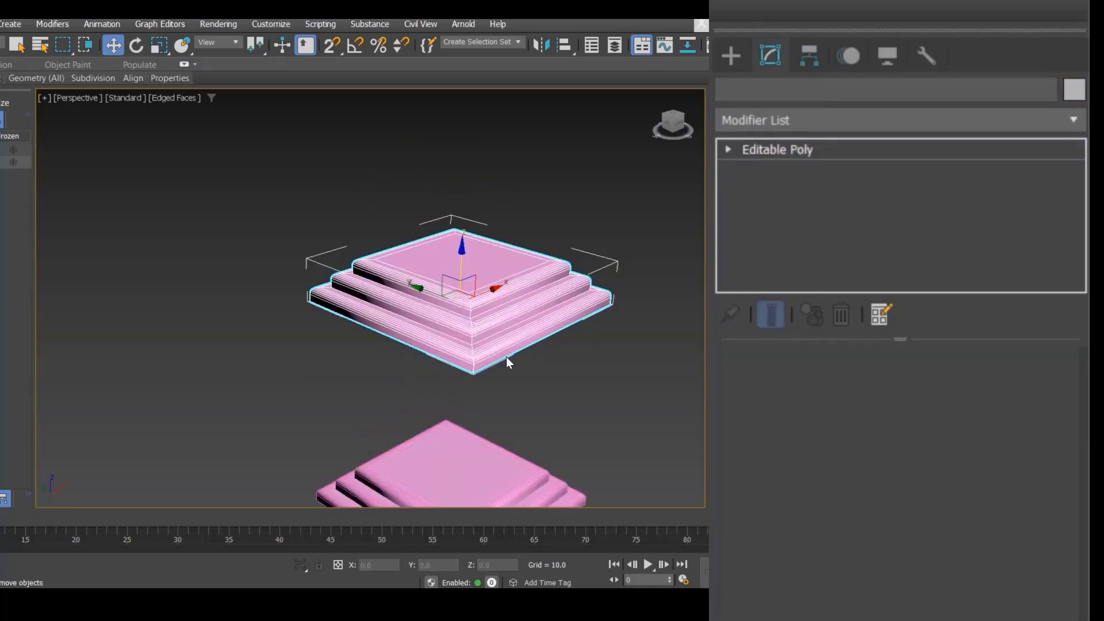
pyautogui.moveTo(505, 362); pyautogui.dragTo(365, 306, button='middle')
pyautogui.press('e')
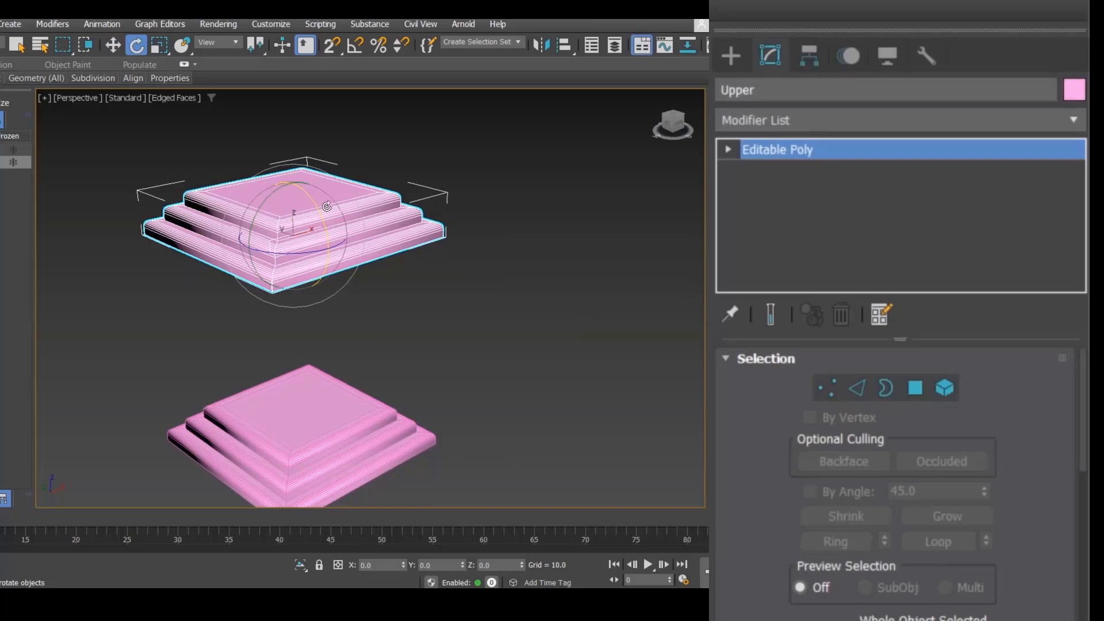
pyautogui.moveTo(315, 205); pyautogui.dragTo(321, 258)
pyautogui.doubleClick(387, 565)
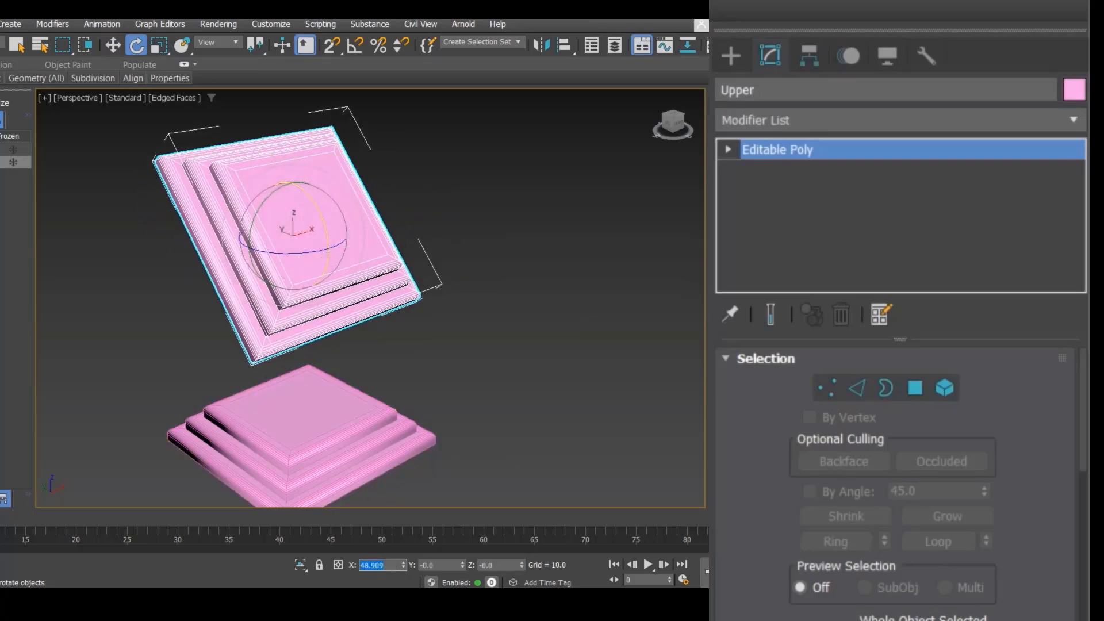
pyautogui.write('180')
pyautogui.press('Return')
# Step: Raise the flipped Upper object to a Z position of 250
pyautogui.press('w')
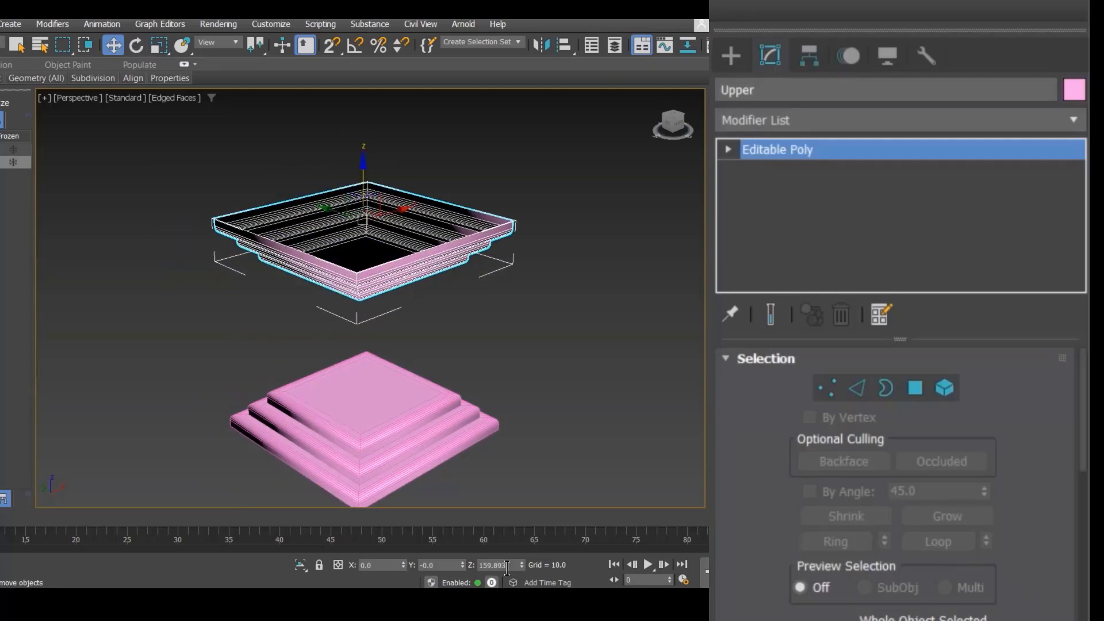
pyautogui.click(508, 565)
pyautogui.write('250')
pyautogui.press('Return')
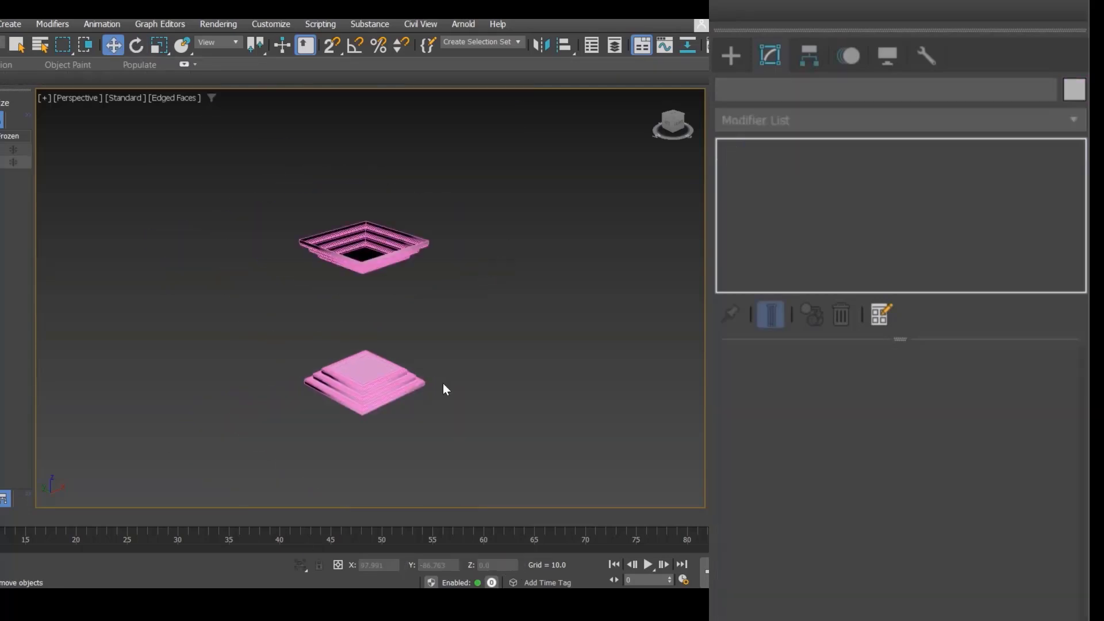
# Step: Try to attach the Upper object to the Lower object with Attach
pyautogui.scroll(3, 442, 383)
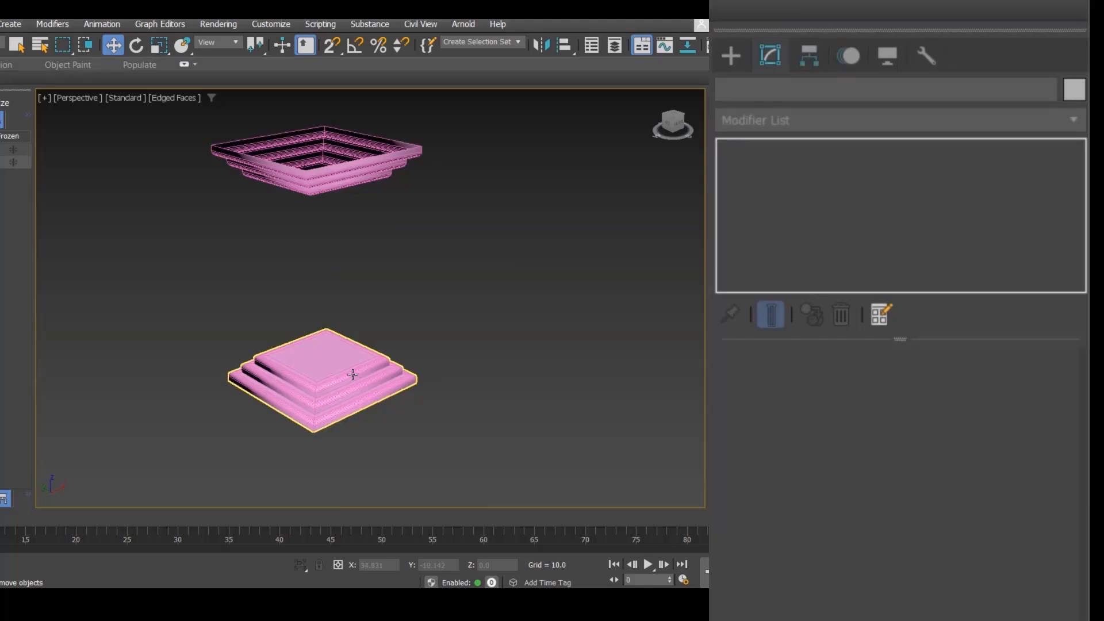
pyautogui.click(374, 402)
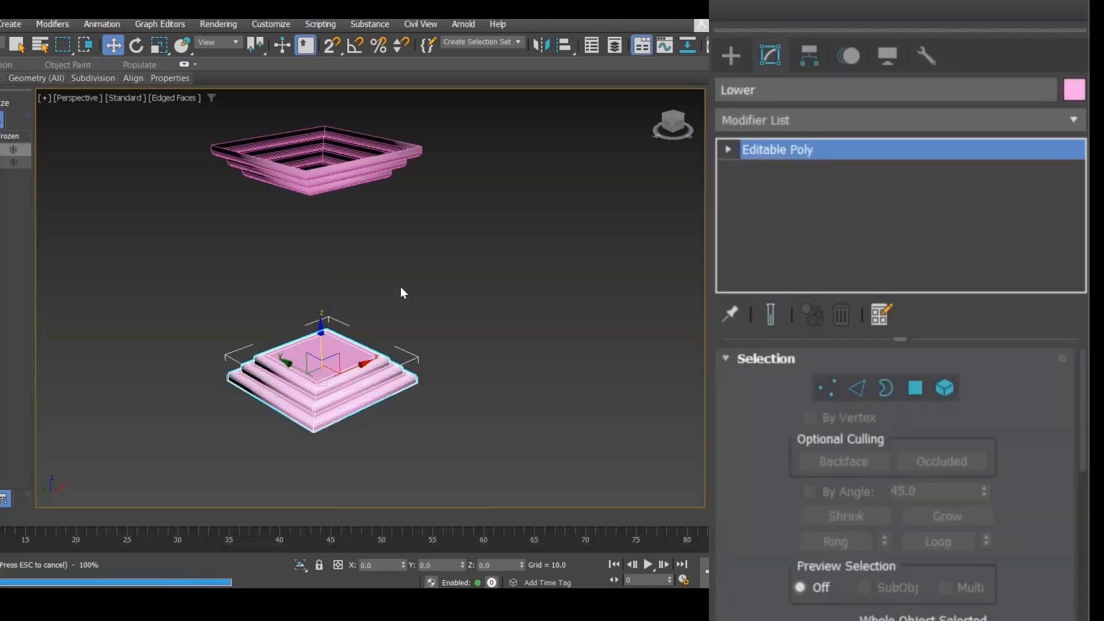
pyautogui.moveTo(401, 291); pyautogui.dragTo(419, 329, button='middle')
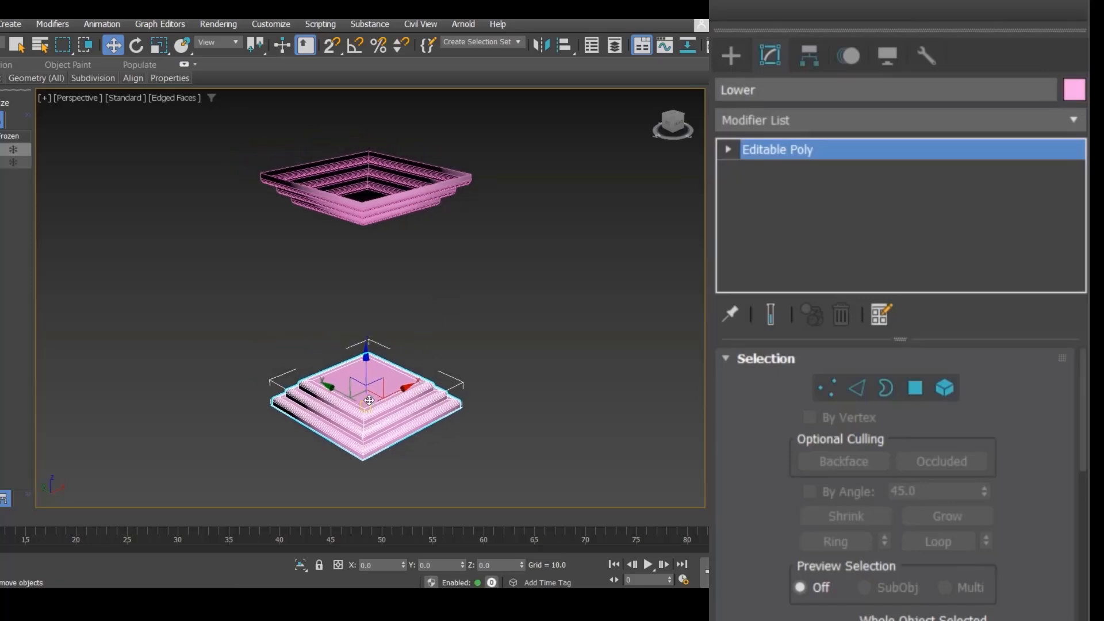
pyautogui.click(362, 220)
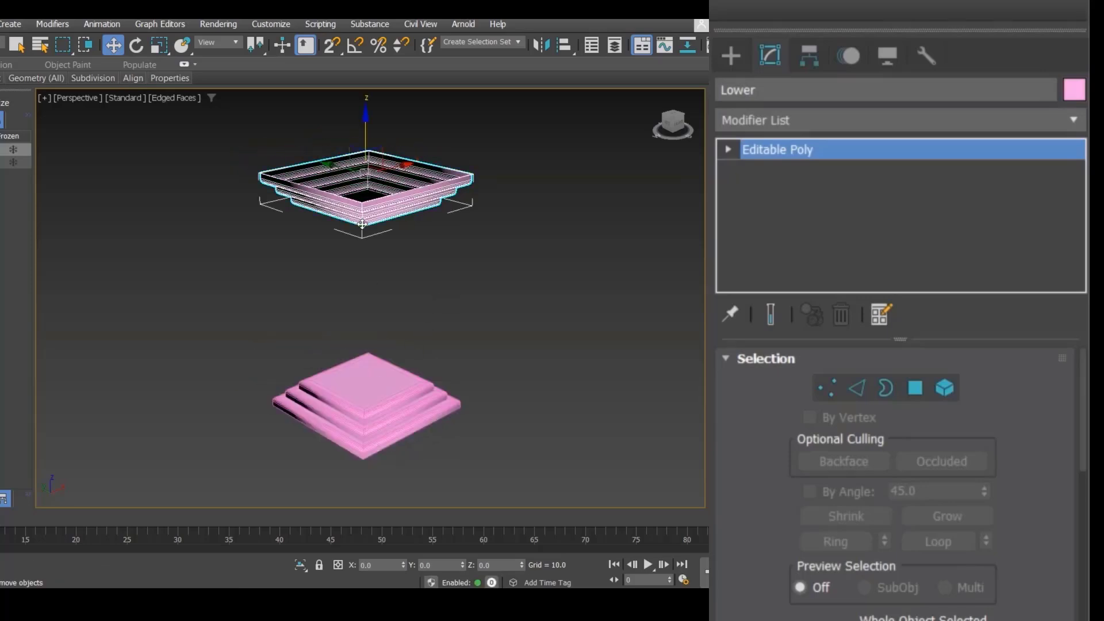
pyautogui.click(355, 363)
pyautogui.click(352, 210)
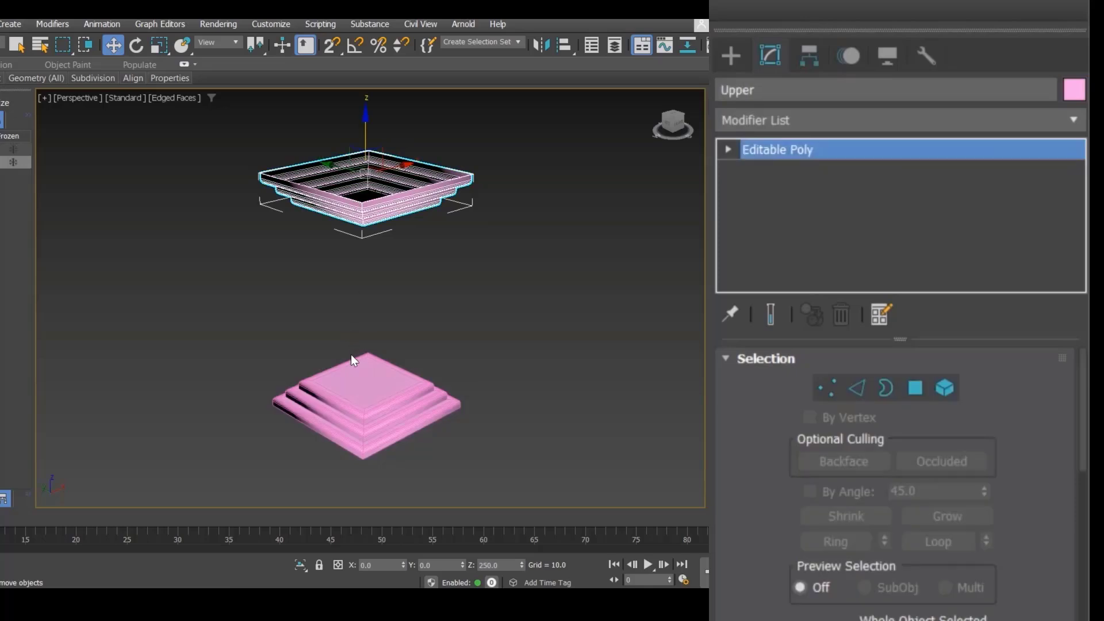
pyautogui.click(353, 367)
pyautogui.click(368, 216)
pyautogui.click(380, 414)
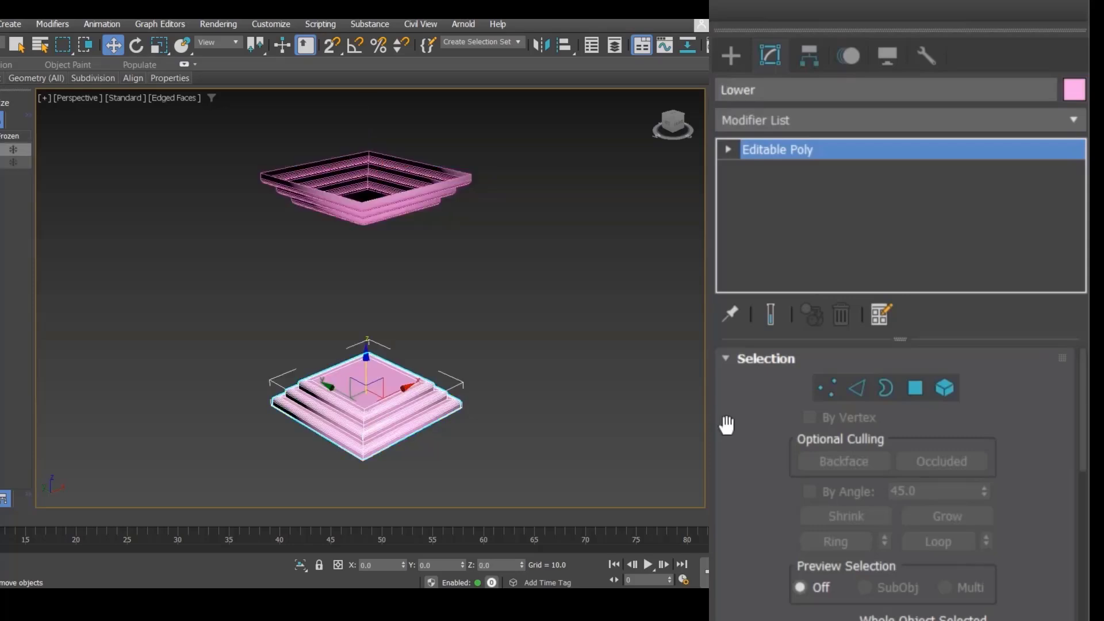
pyautogui.moveTo(1086, 391); pyautogui.dragTo(1087, 494)
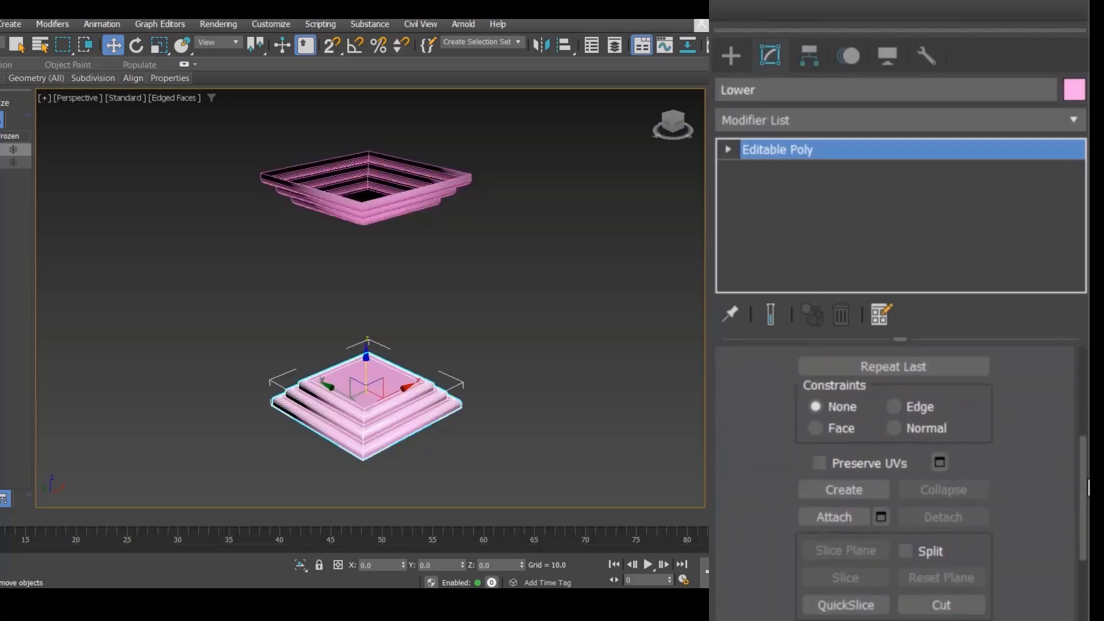
pyautogui.click(831, 519)
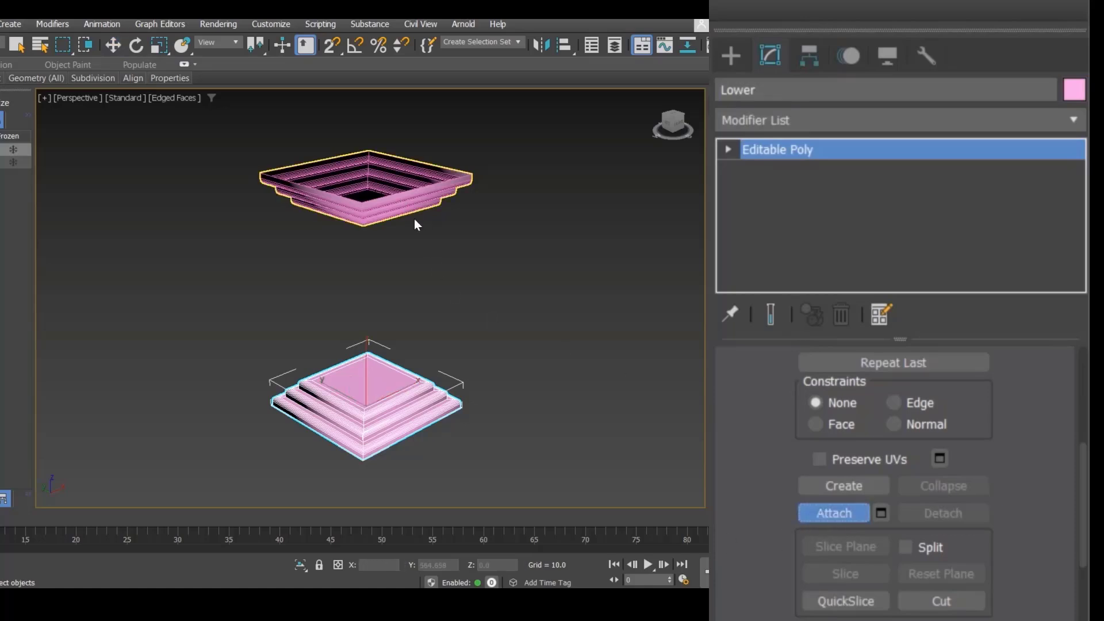
pyautogui.click(371, 200)
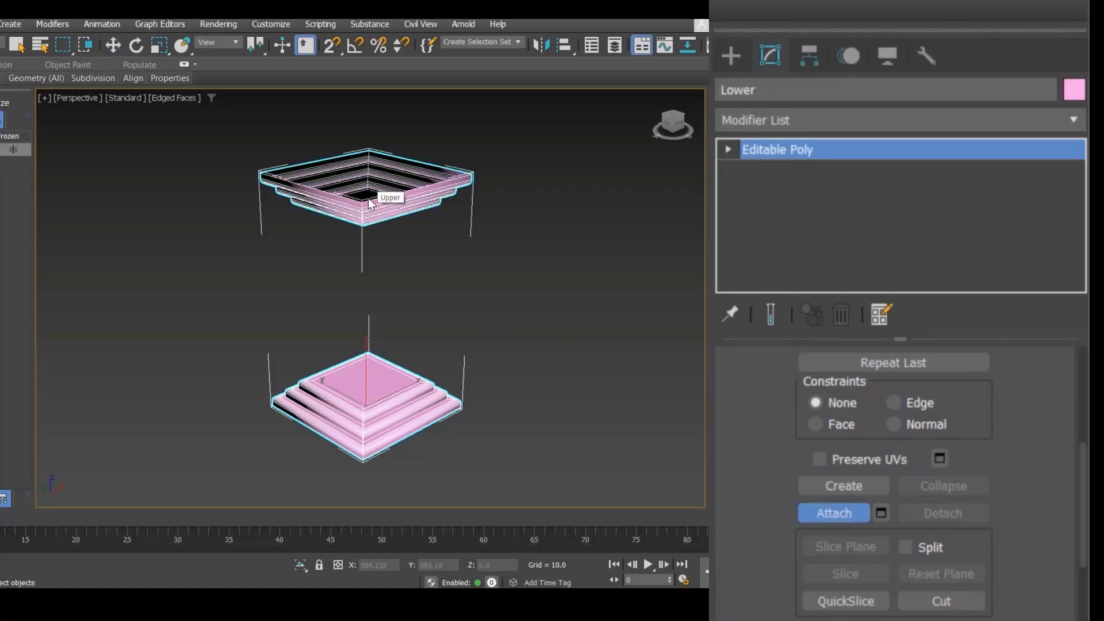
# Step: Attach the Upper object to the Lower object by picking Upper from the attach list
pyautogui.click(740, 64)
pyautogui.click(557, 344)
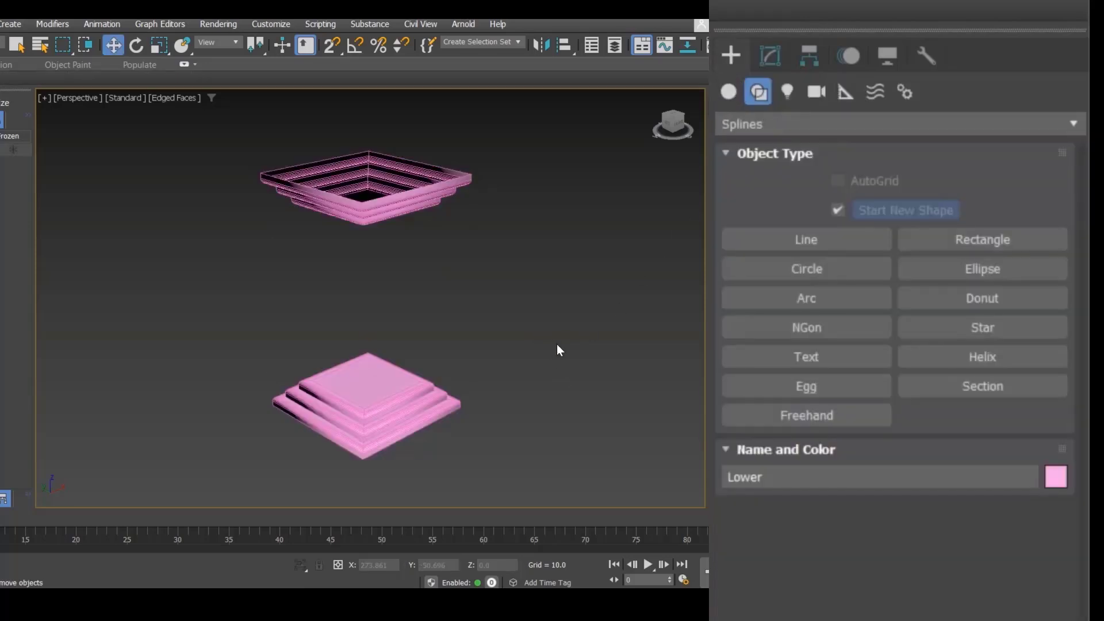
pyautogui.click(784, 50)
pyautogui.click(352, 421)
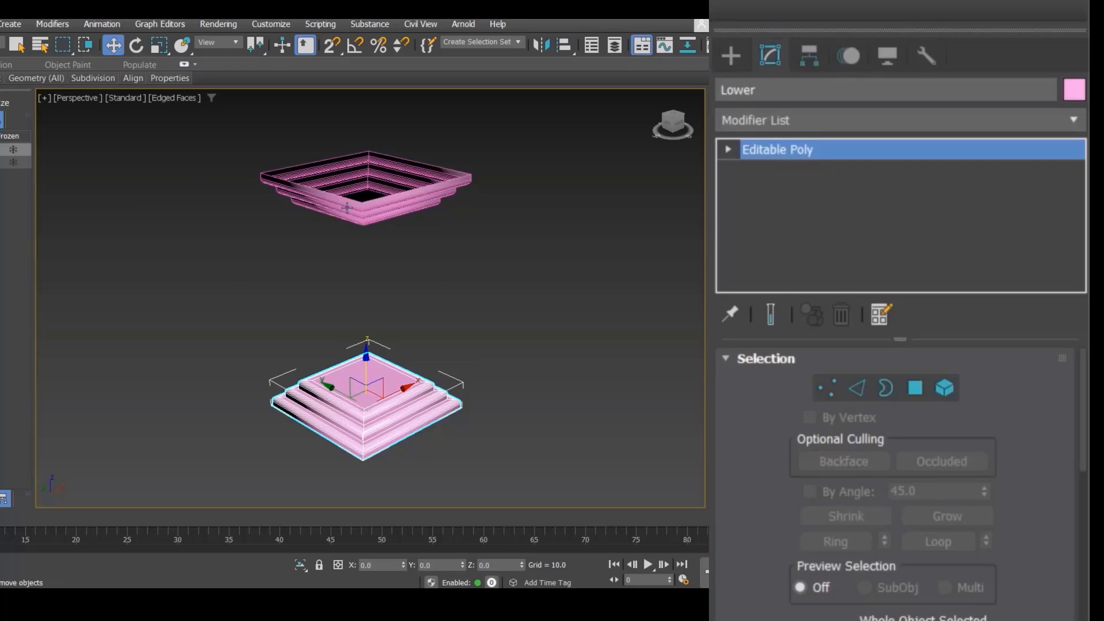
pyautogui.moveTo(1086, 398); pyautogui.dragTo(1088, 520)
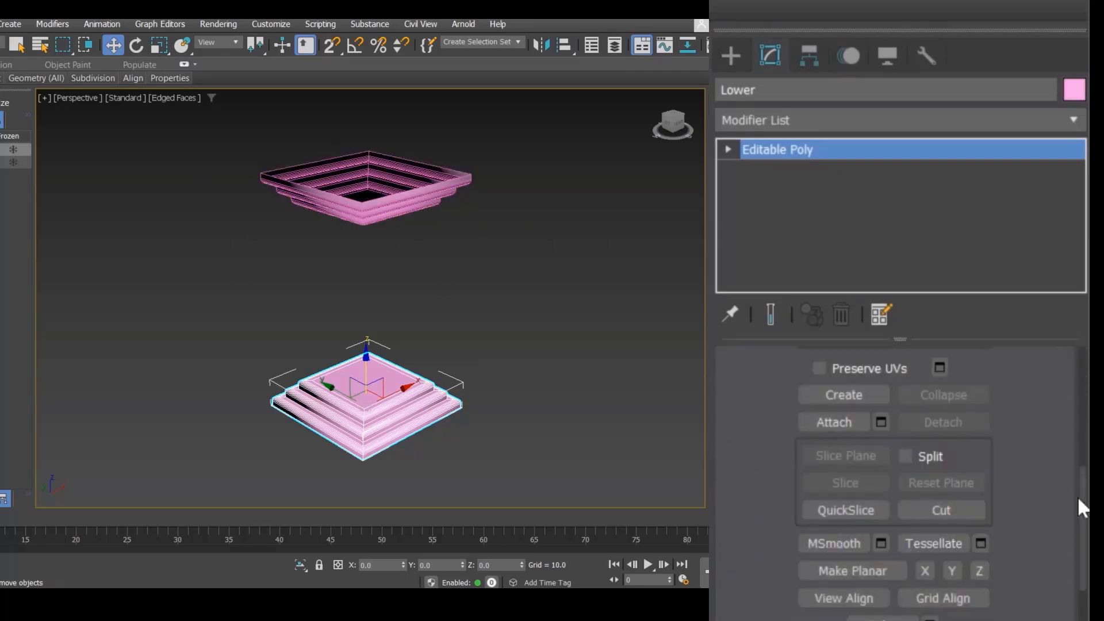
pyautogui.click(881, 422)
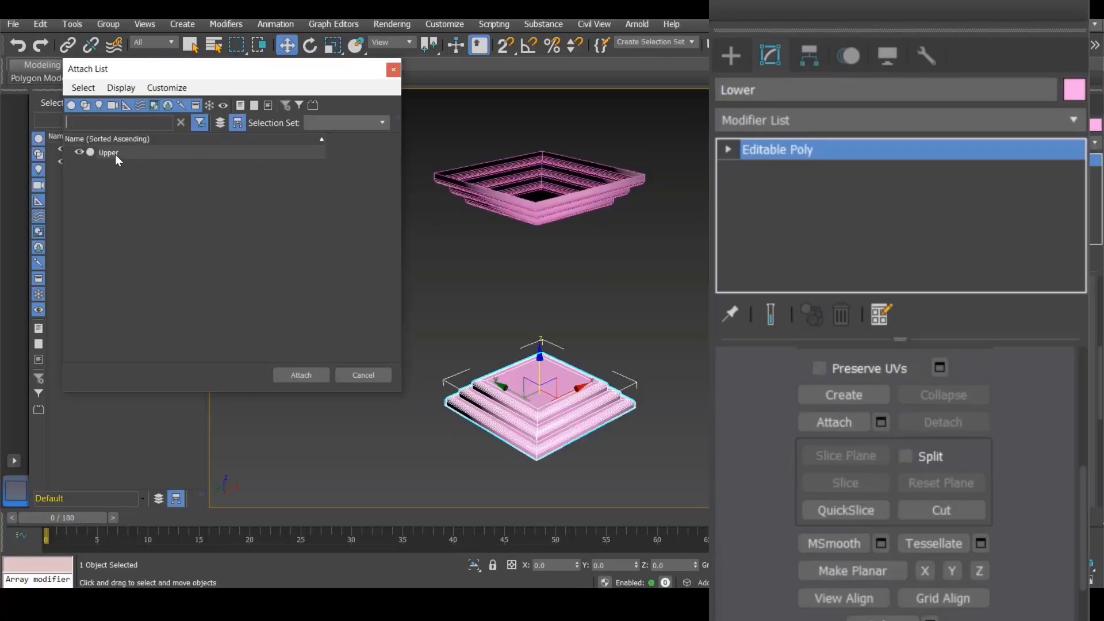
pyautogui.click(115, 154)
pyautogui.click(302, 374)
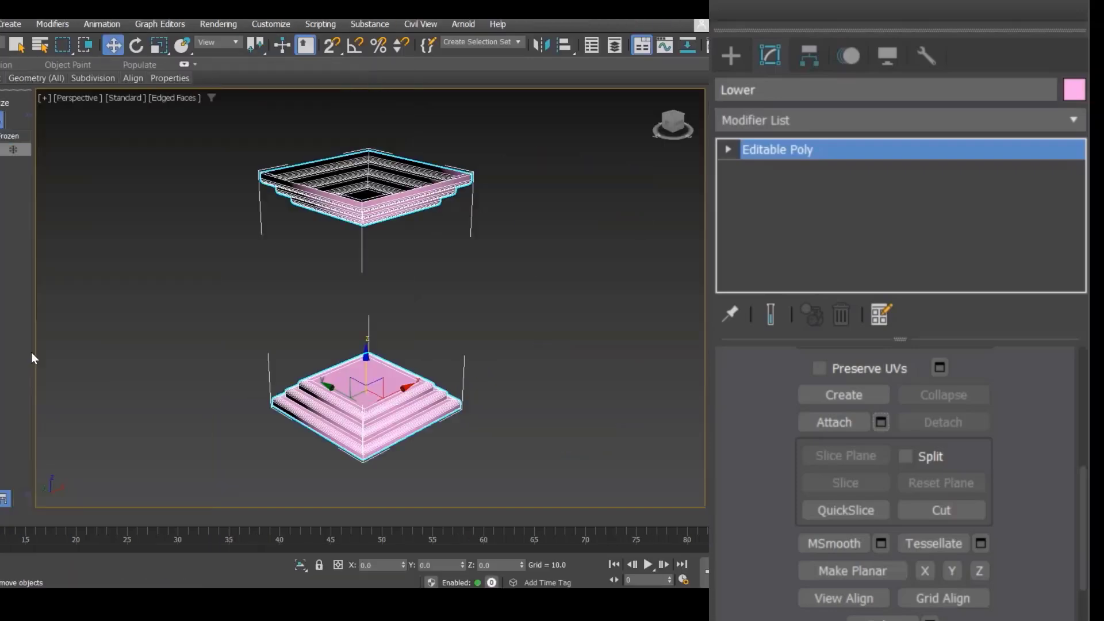
# Step: Select the lower part's top face and the upper part's underside face, then bridge them into a column
pyautogui.moveTo(497, 376); pyautogui.dragTo(545, 350, button='middle')
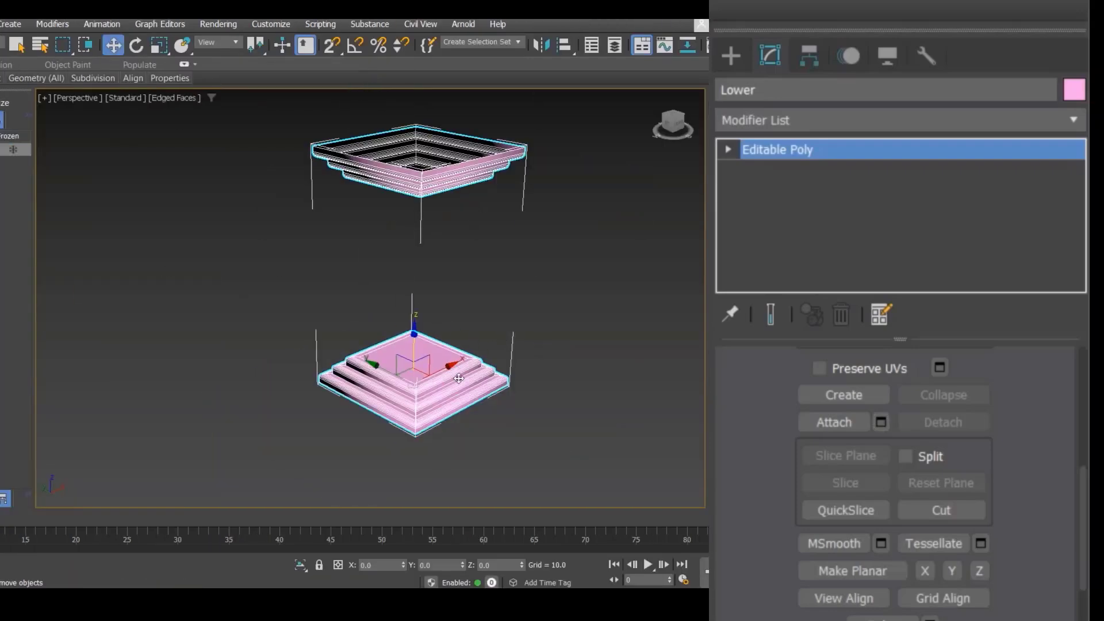
pyautogui.press('4')
pyautogui.scroll(4, 405, 385)
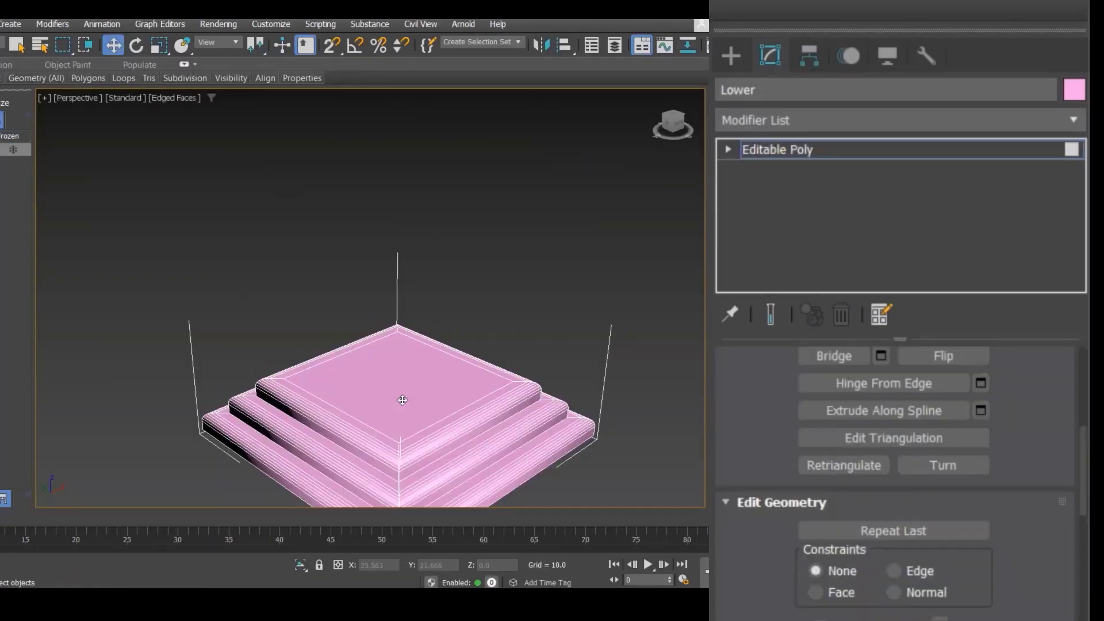
pyautogui.click(454, 387)
pyautogui.keyDown('alt'); pyautogui.moveTo(461, 383); pyautogui.dragTo(365, 197, button='middle'); pyautogui.keyUp('alt')
pyautogui.click(363, 201)
pyautogui.keyDown('alt'); pyautogui.moveTo(407, 287); pyautogui.dragTo(422, 241, button='middle'); pyautogui.keyUp('alt')
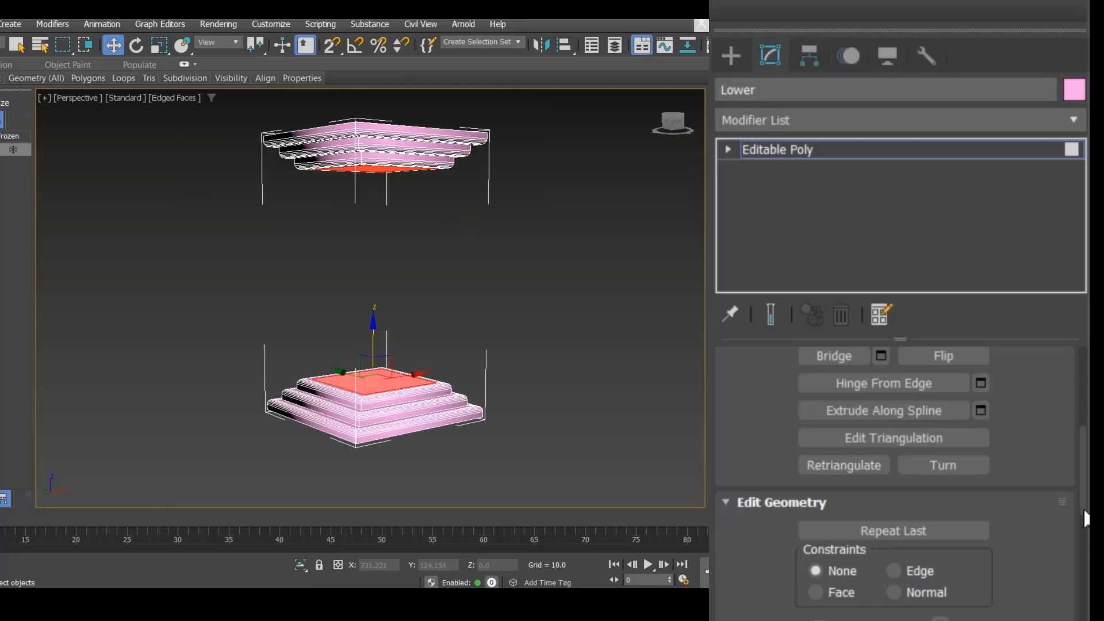
pyautogui.scroll(-5, 1085, 509)
pyautogui.moveTo(1085, 530); pyautogui.dragTo(1084, 434)
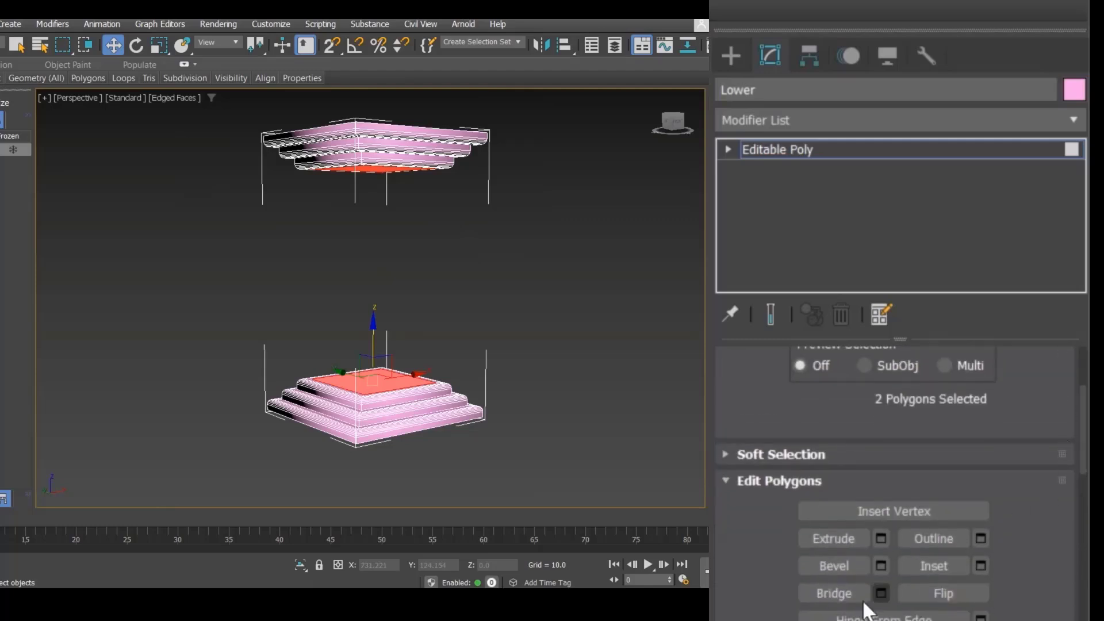
pyautogui.moveTo(840, 595); pyautogui.dragTo(840, 478)
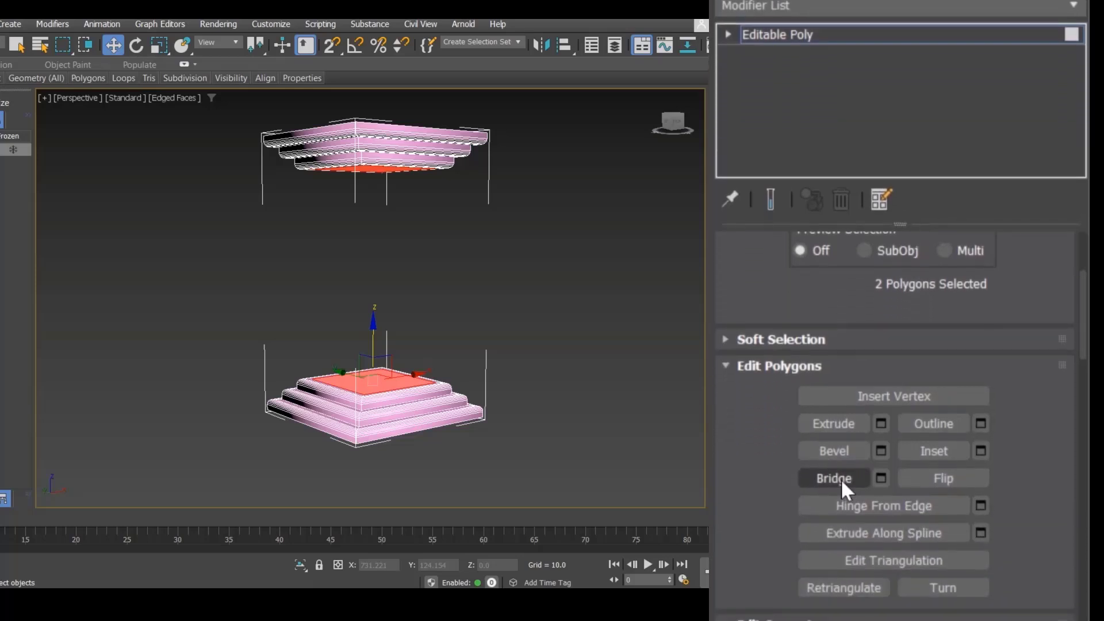
pyautogui.click(841, 478)
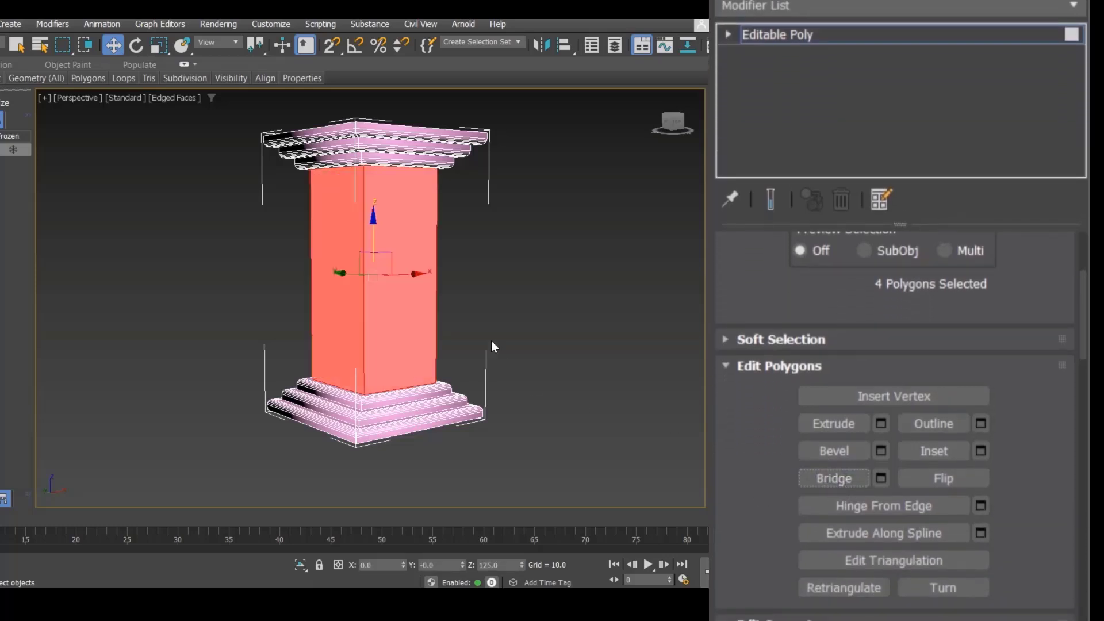
# Step: Connect the column's four vertical edges with 2 segments and a pinch of 60
pyautogui.click(521, 314)
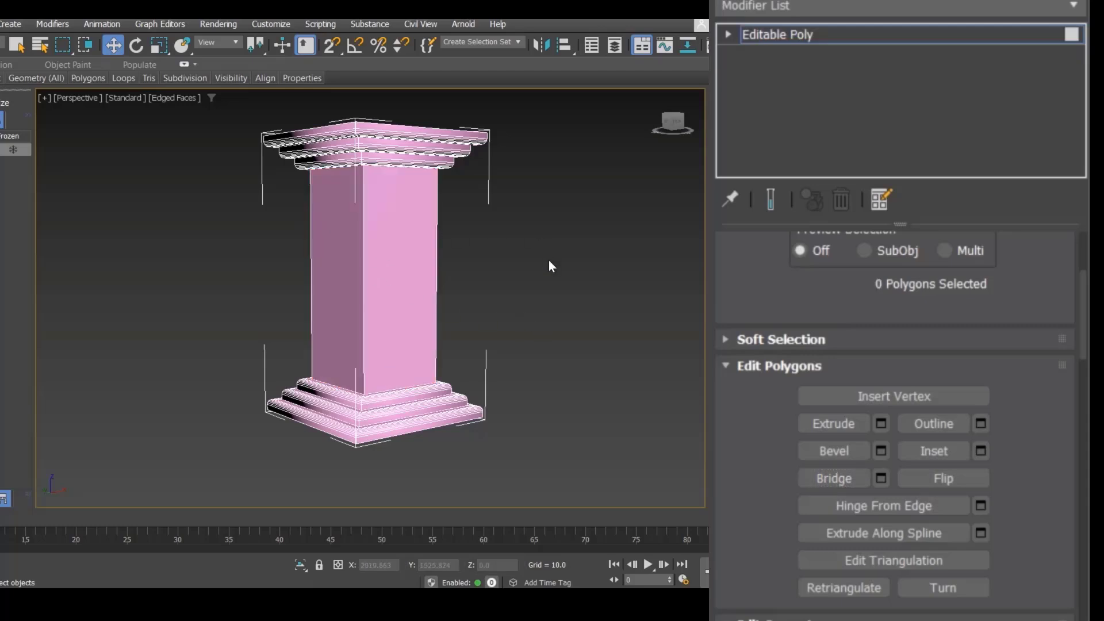
pyautogui.moveTo(548, 264); pyautogui.dragTo(517, 323, button='middle')
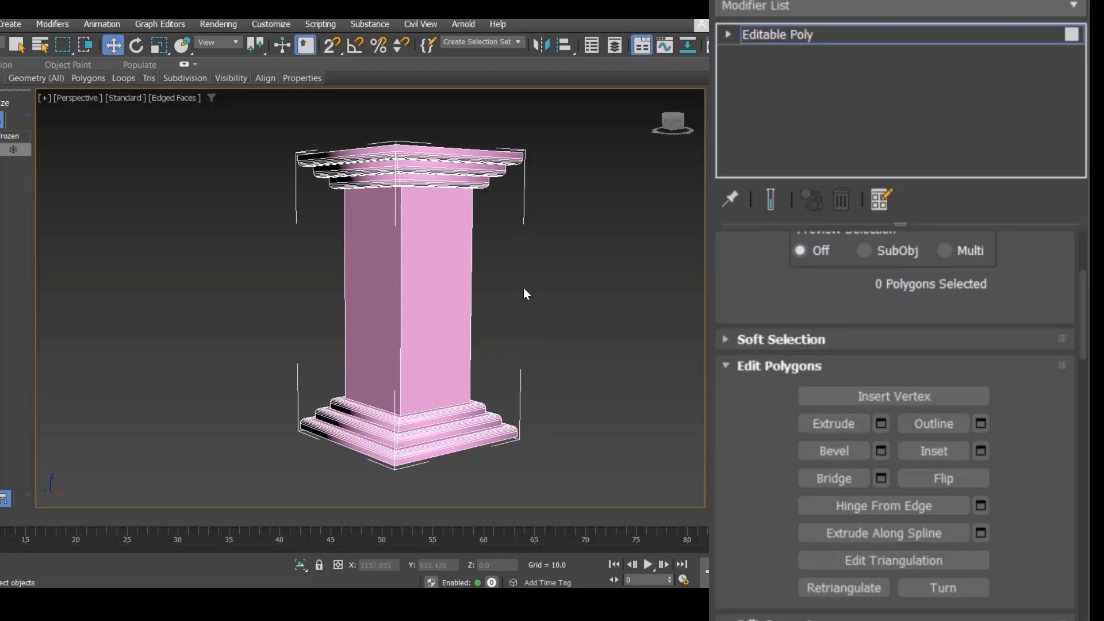
pyautogui.press('2')
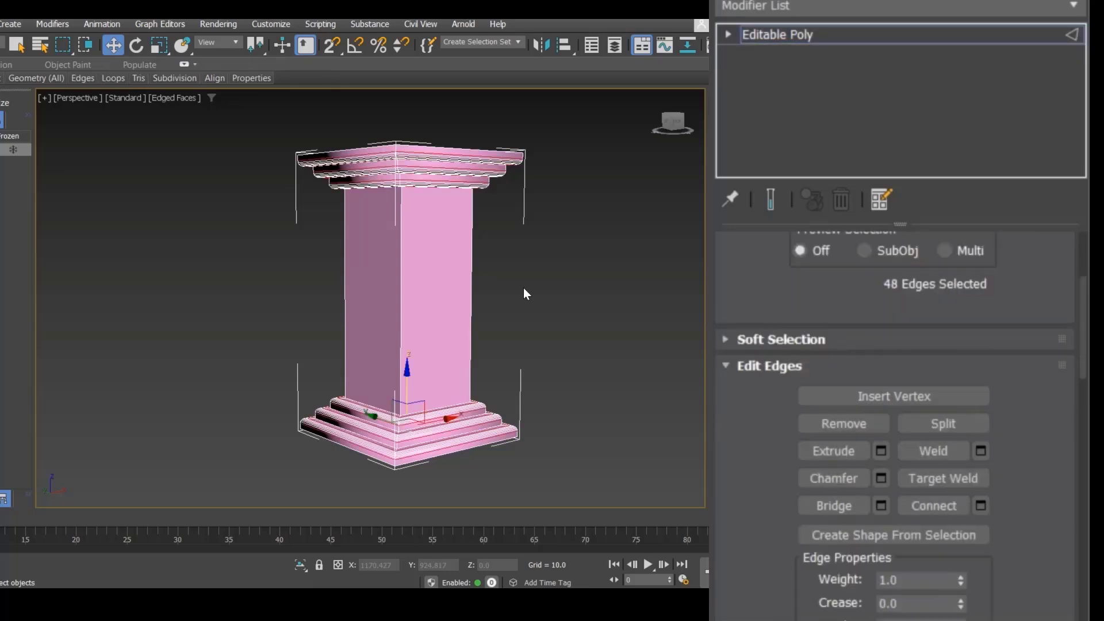
pyautogui.moveTo(282, 316); pyautogui.dragTo(282, 319)
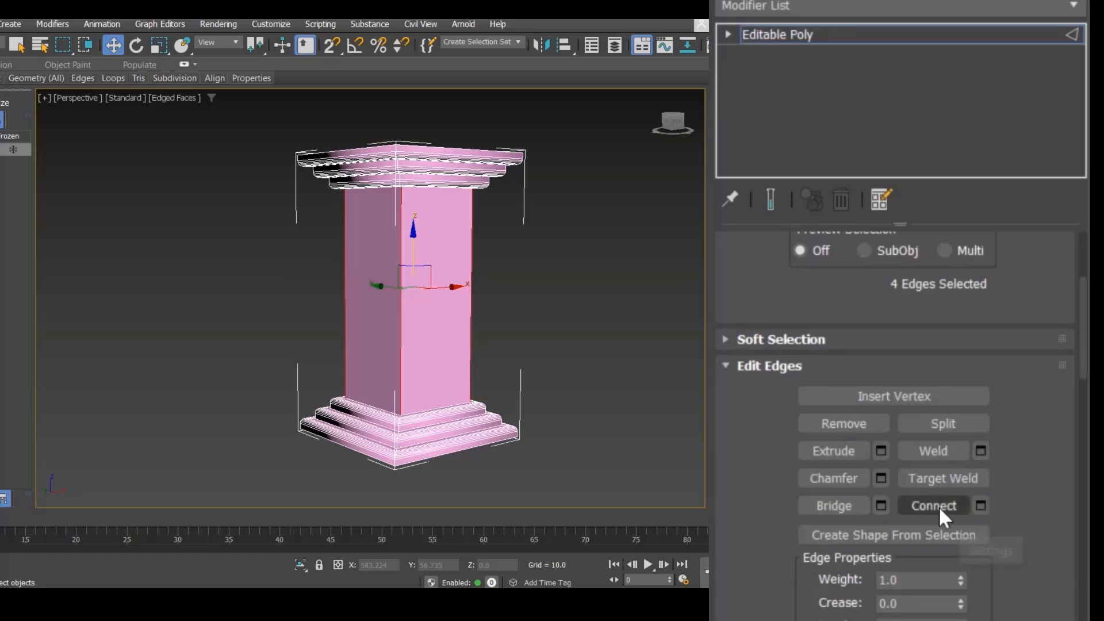
pyautogui.click(980, 506)
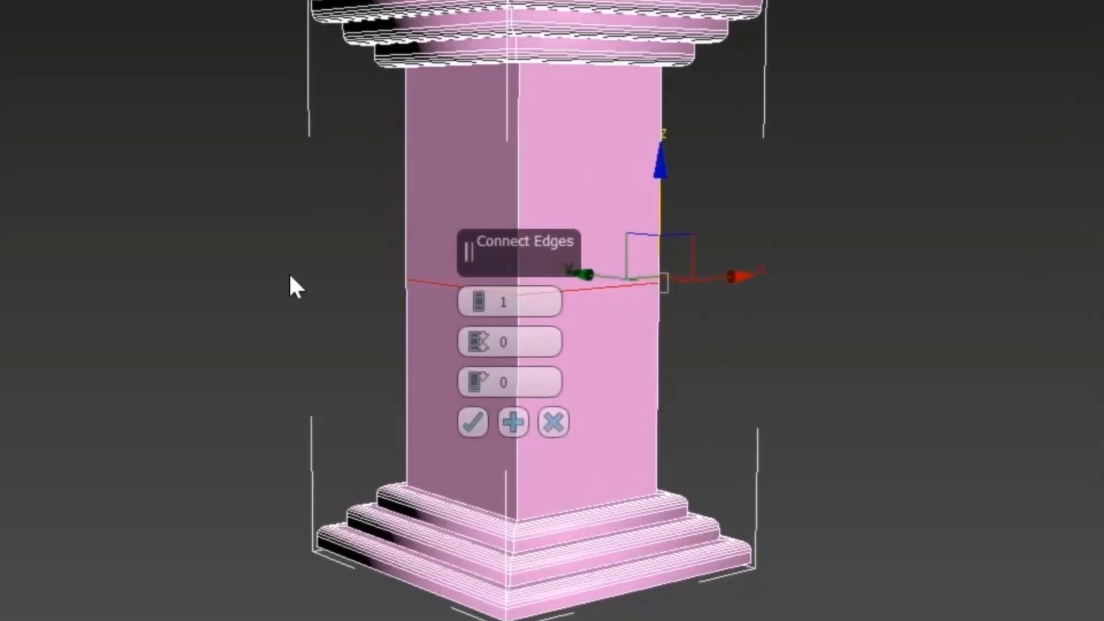
pyautogui.click(478, 297)
pyautogui.click(478, 298)
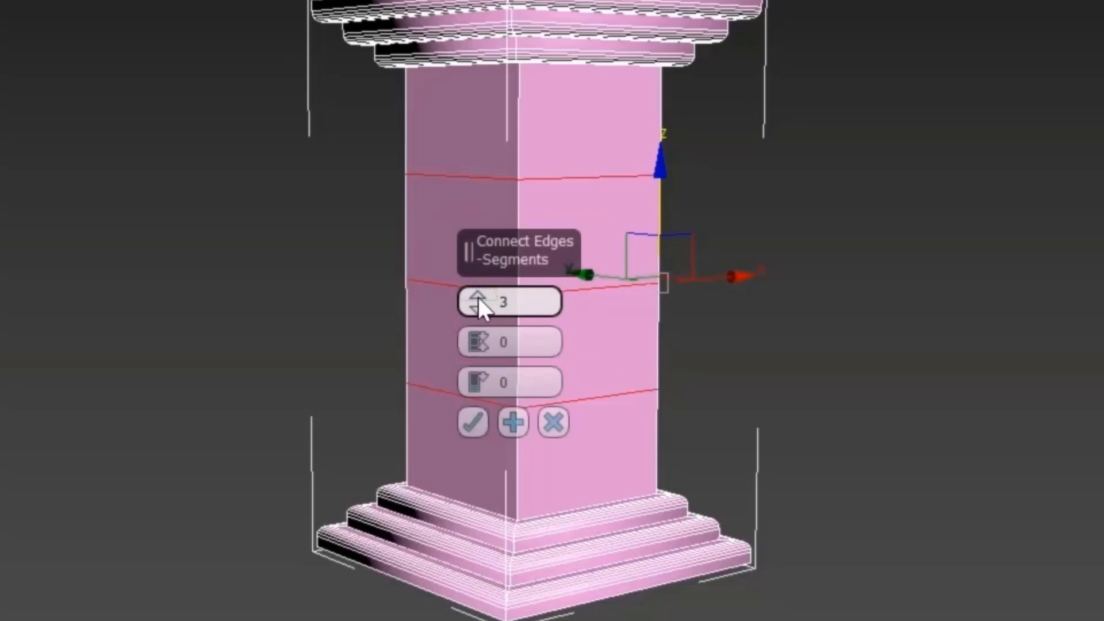
pyautogui.click(476, 311)
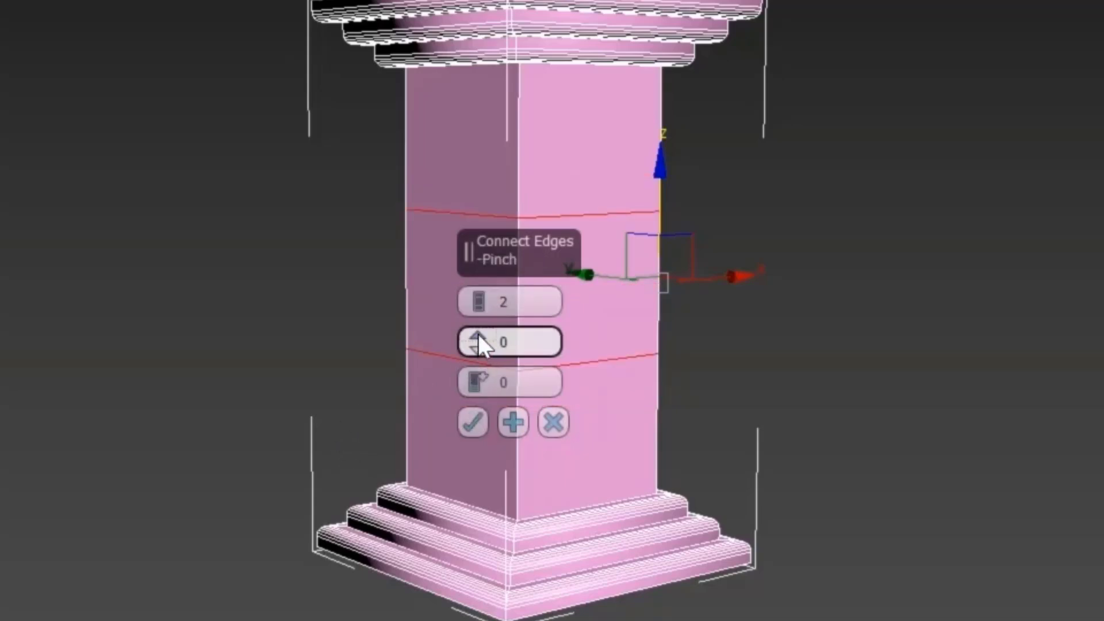
pyautogui.moveTo(478, 333)
pyautogui.mouseDown()
pyautogui.moveTo(516, 7)
pyautogui.moveTo(517, 167)
pyautogui.moveTo(475, 365)
pyautogui.moveTo(483, 537)
pyautogui.moveTo(481, 51)
pyautogui.moveTo(475, 424)
pyautogui.moveTo(467, 348)
pyautogui.mouseUp()
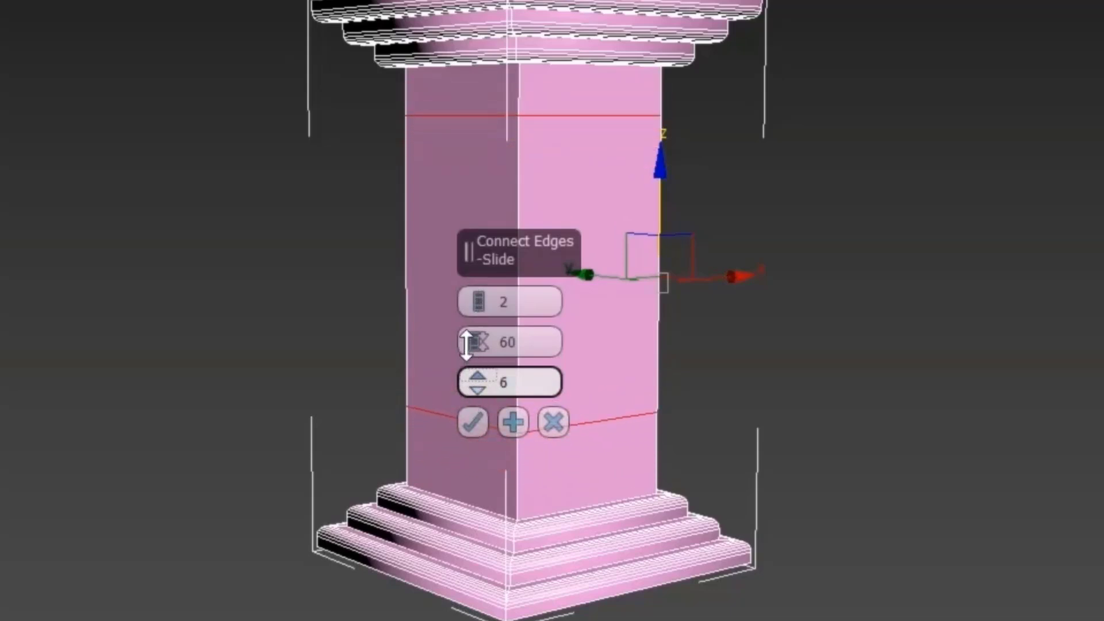
pyautogui.rightClick(478, 384)
pyautogui.click(471, 423)
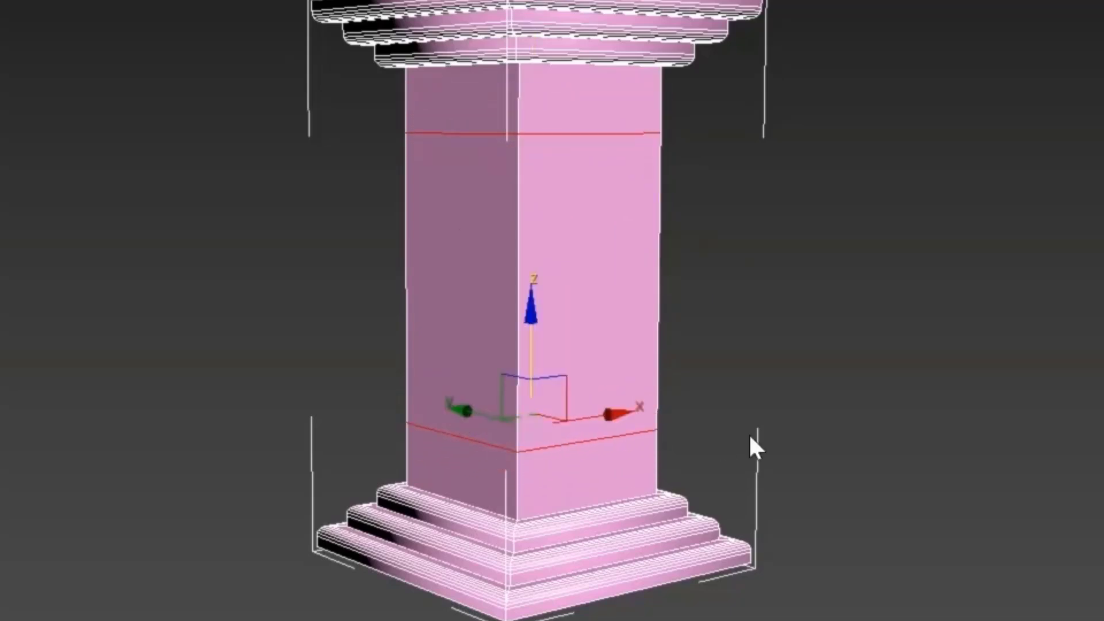
# Step: Select the edge loop around the middle of the column and remove it
pyautogui.click(780, 369)
pyautogui.moveTo(758, 242); pyautogui.dragTo(288, 343)
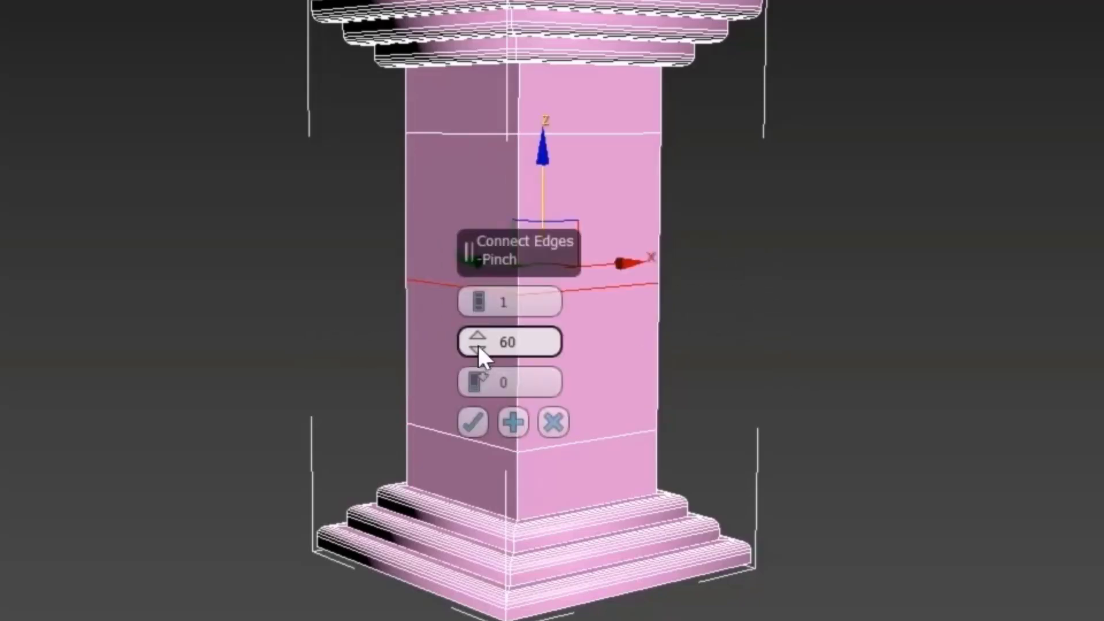
pyautogui.moveTo(479, 347); pyautogui.dragTo(483, 472)
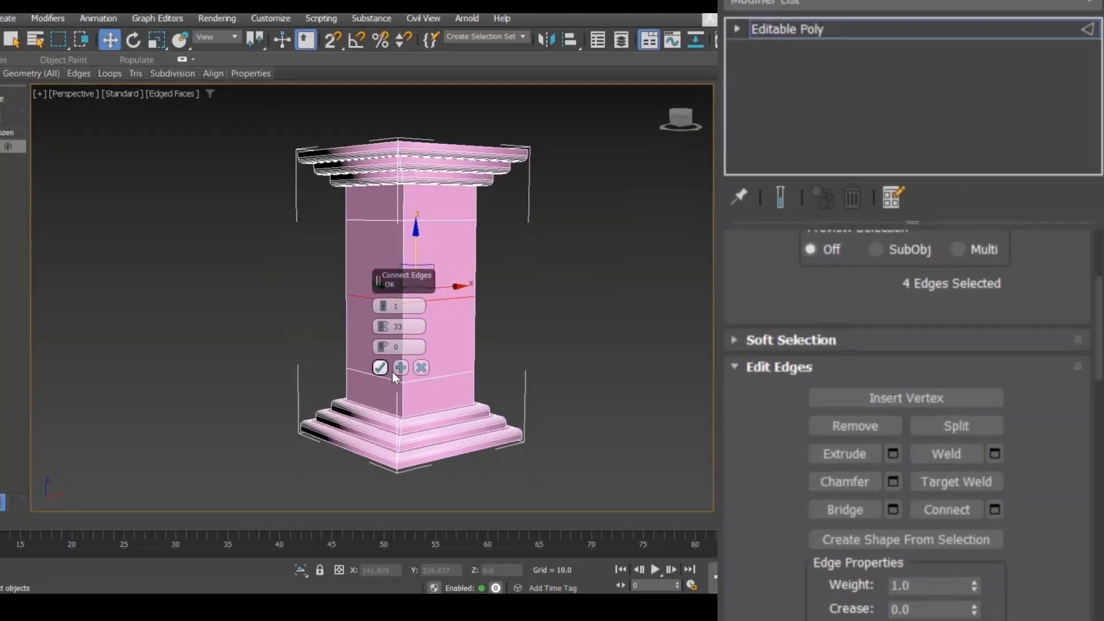
pyautogui.click(381, 368)
pyautogui.scroll(3, 494, 322)
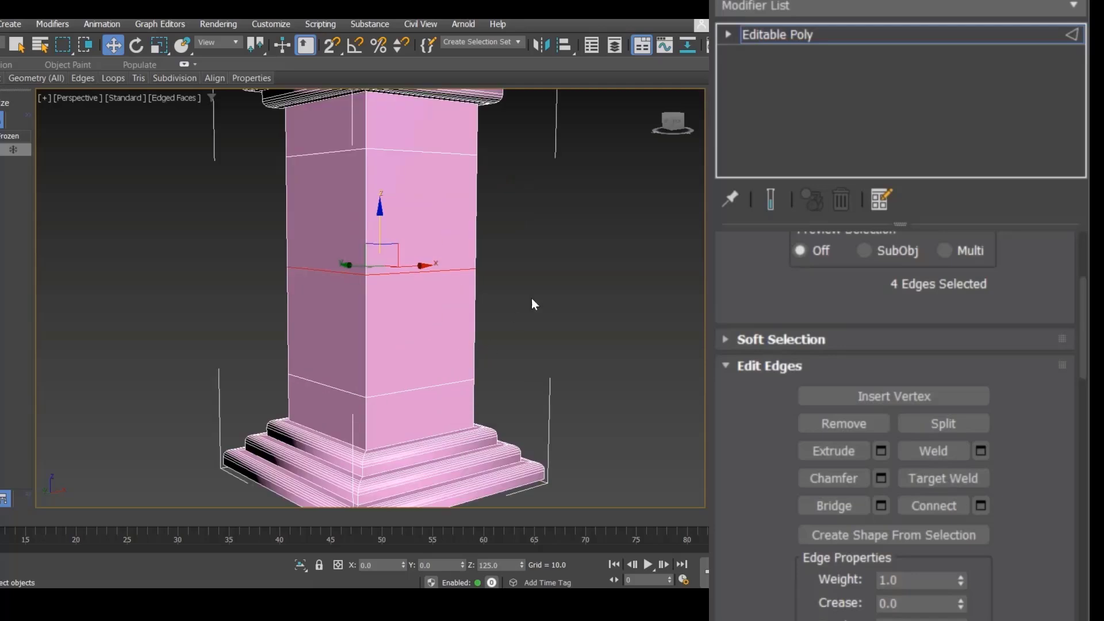
pyautogui.click(530, 303)
pyautogui.doubleClick(409, 274)
pyautogui.moveTo(545, 290); pyautogui.dragTo(610, 320, button='middle')
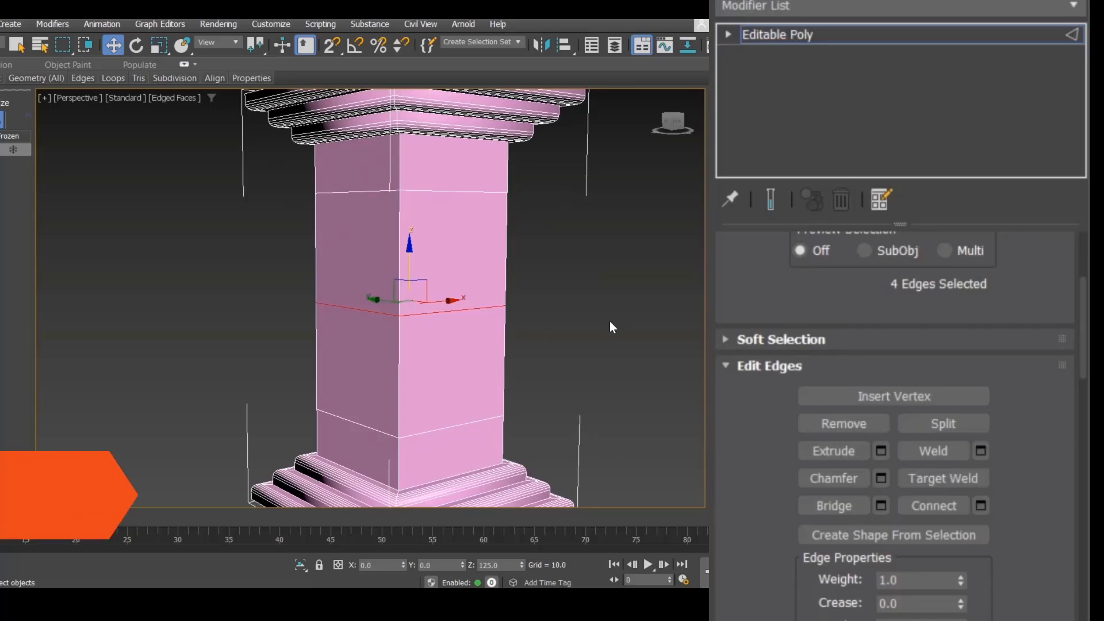
pyautogui.hotkey('ctrl', 'BackSpace')
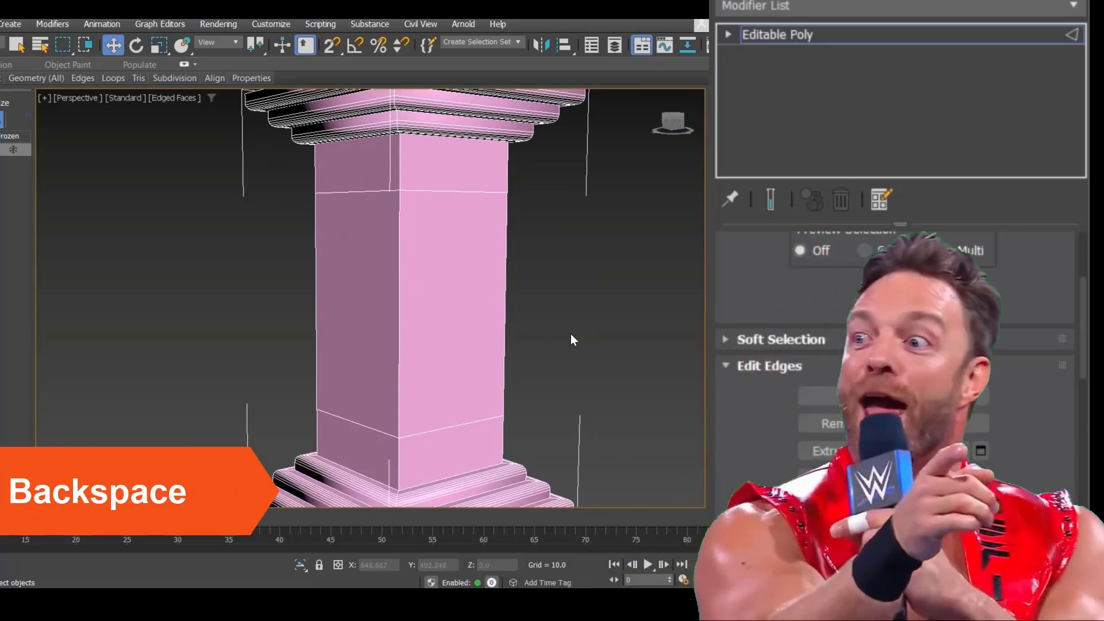
# Step: Select the four polygons around the middle section of the column shaft
pyautogui.moveTo(571, 334); pyautogui.dragTo(566, 324, button='middle')
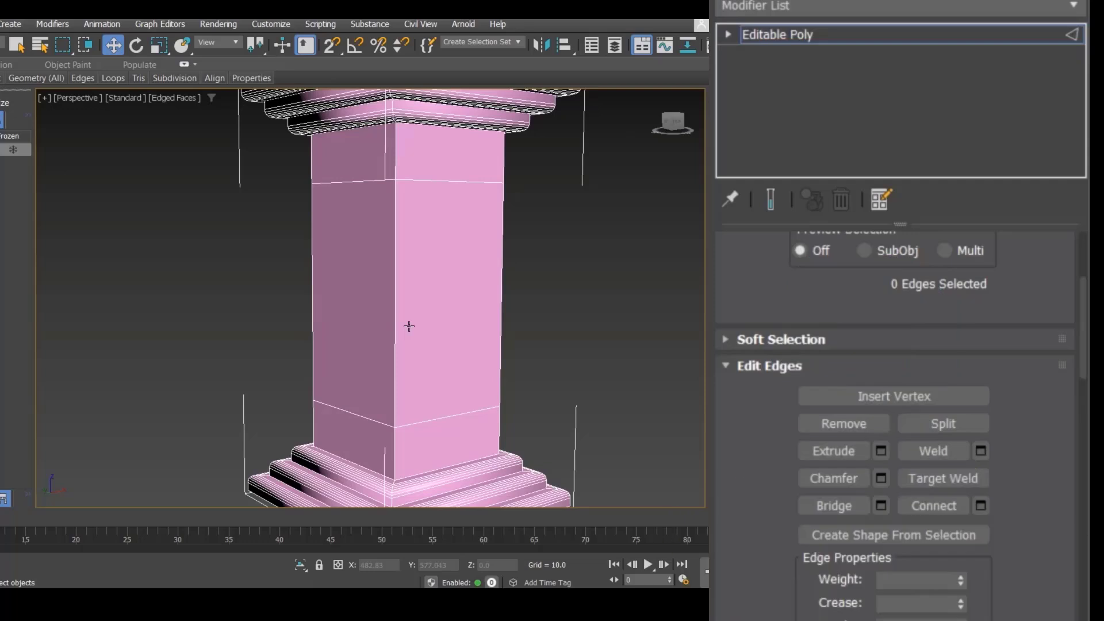
pyautogui.press('4')
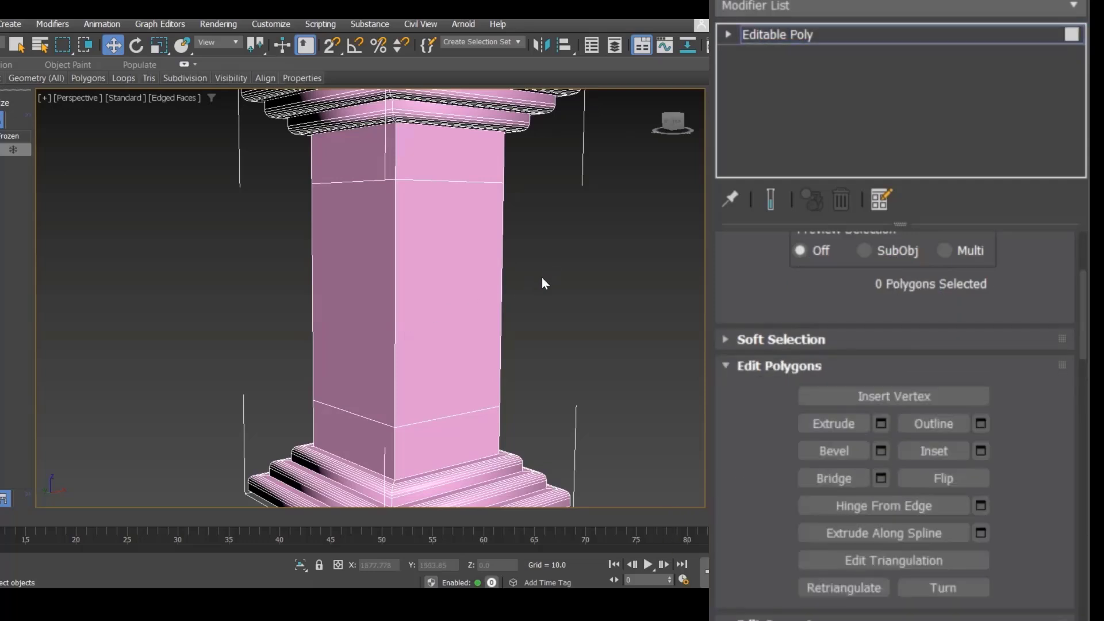
pyautogui.moveTo(355, 288); pyautogui.dragTo(305, 314)
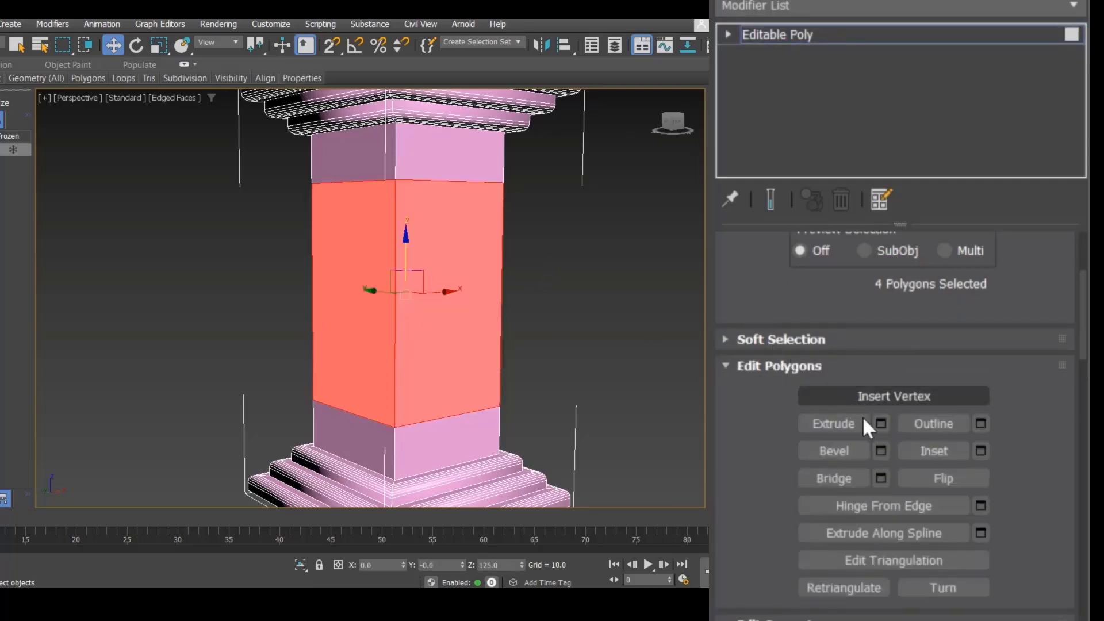
# Step: Try extruding the selected polygons with the Group, Local Normal and By Polygon types at various heights
pyautogui.click(881, 423)
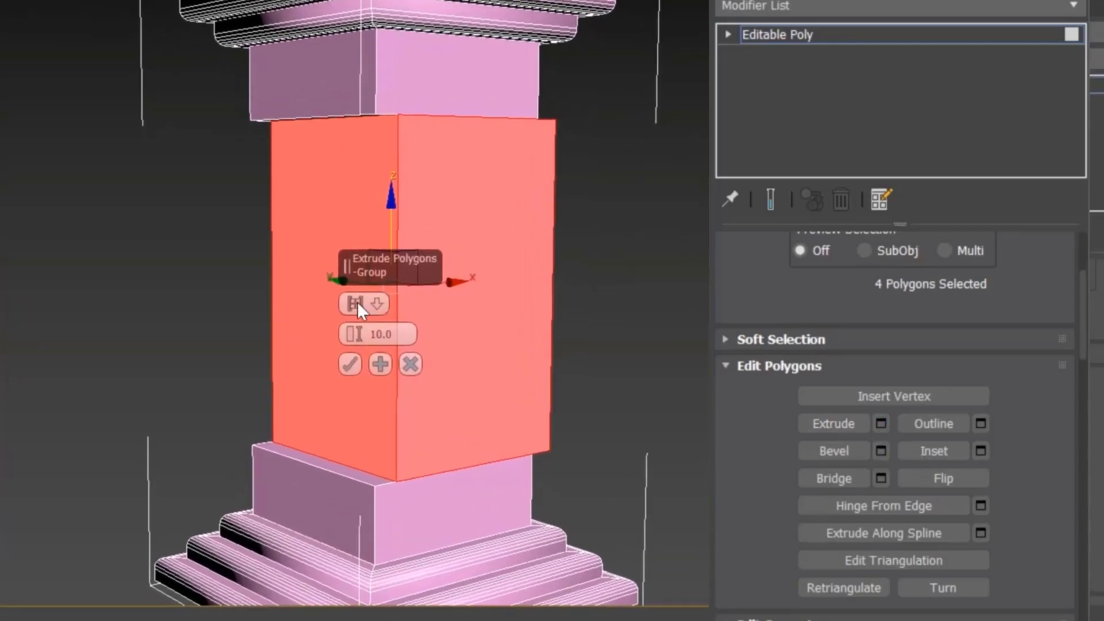
pyautogui.moveTo(355, 305)
pyautogui.mouseDown()
pyautogui.moveTo(356, 290)
pyautogui.moveTo(356, 322)
pyautogui.moveTo(361, 301)
pyautogui.mouseUp()
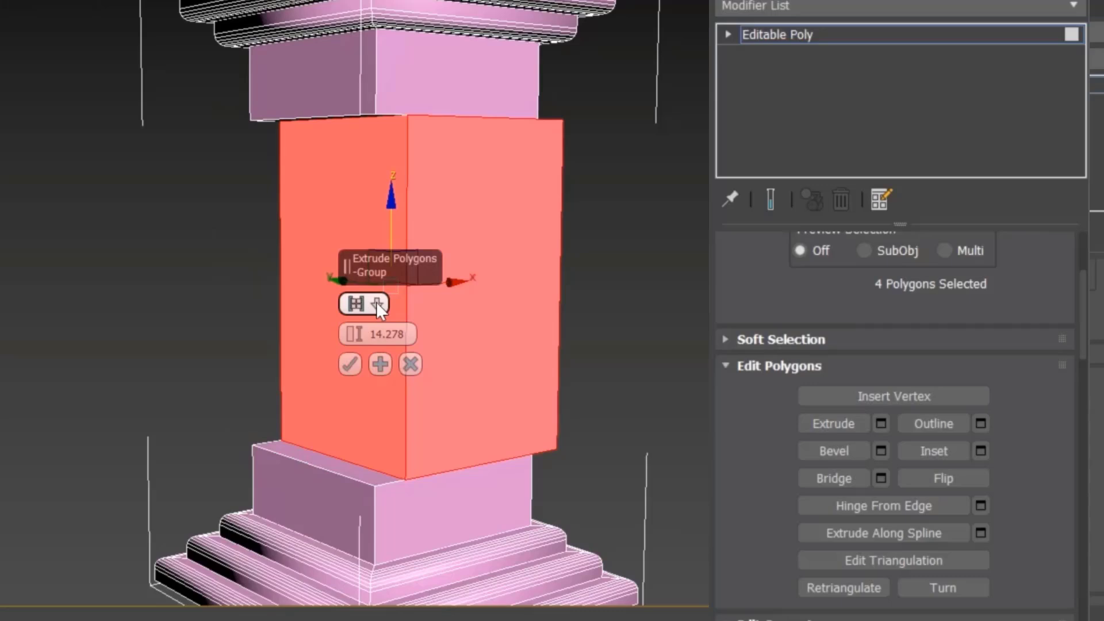
pyautogui.click(376, 301)
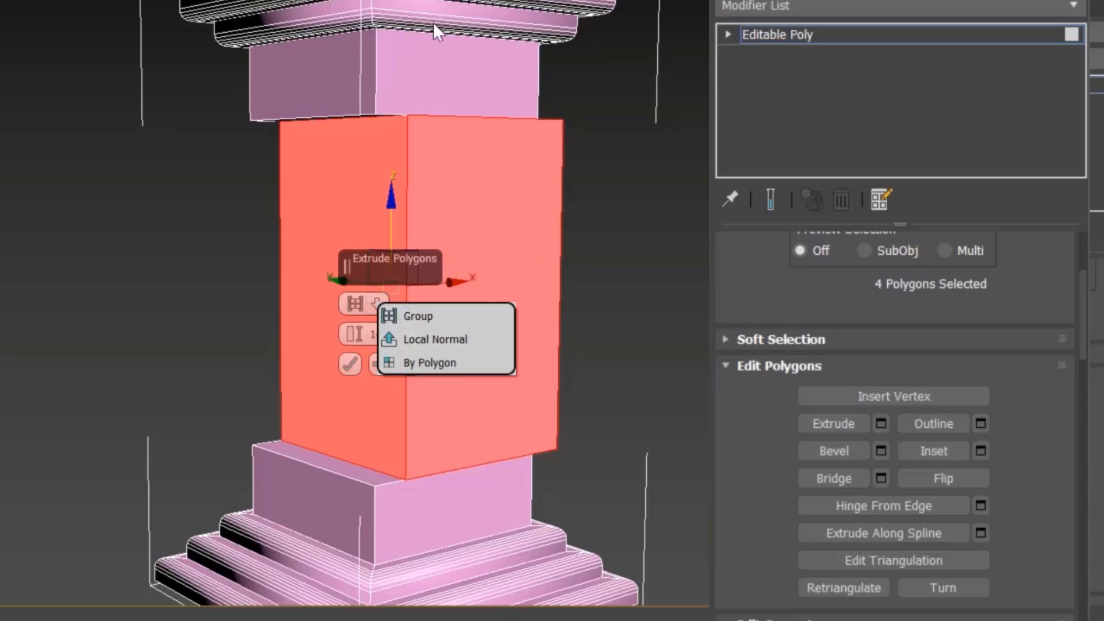
pyautogui.click(456, 325)
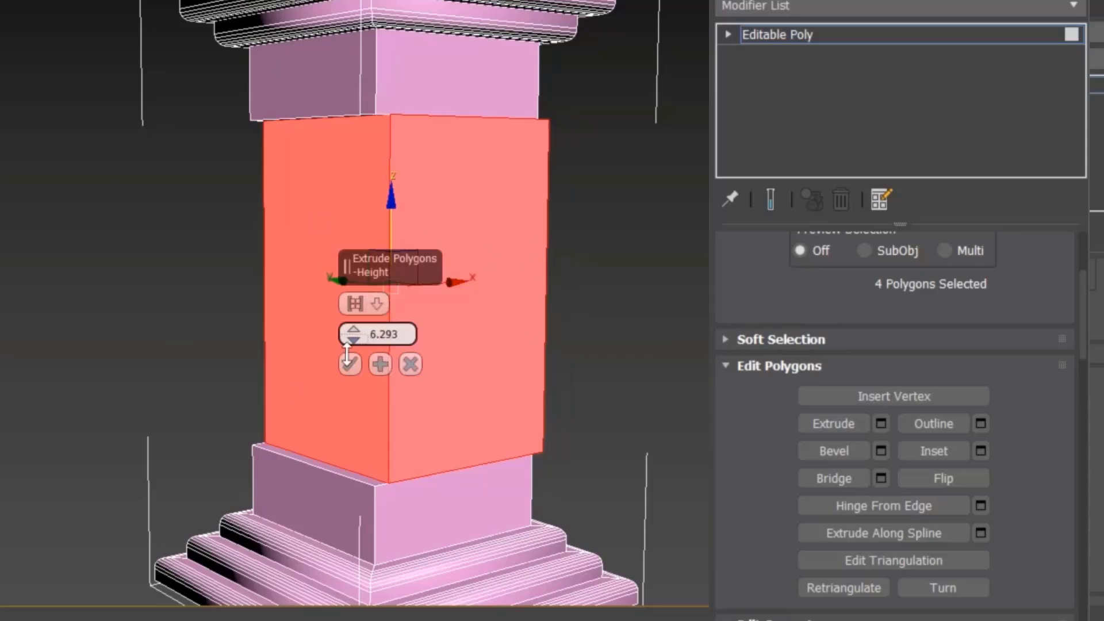
pyautogui.click(374, 302)
pyautogui.click(423, 339)
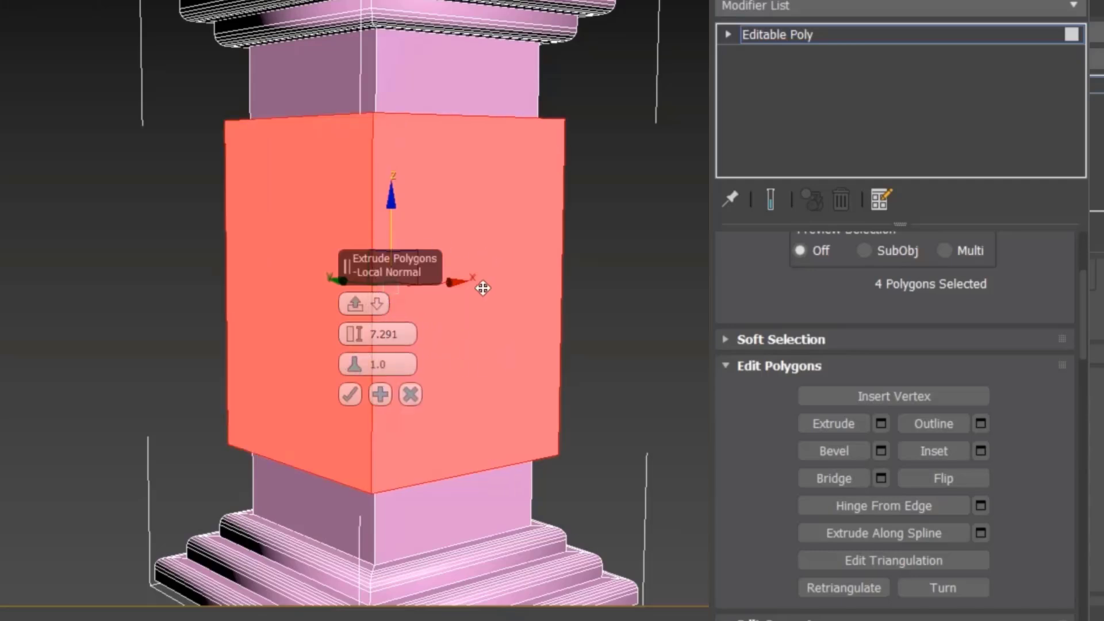
pyautogui.moveTo(355, 347); pyautogui.dragTo(354, 436)
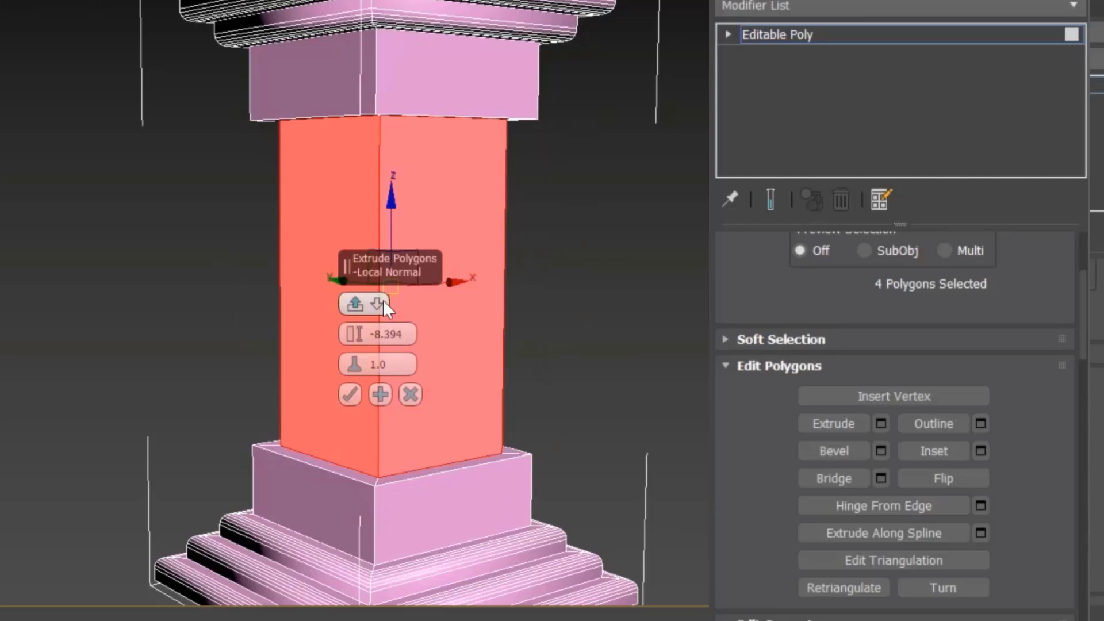
pyautogui.click(383, 300)
pyautogui.click(452, 361)
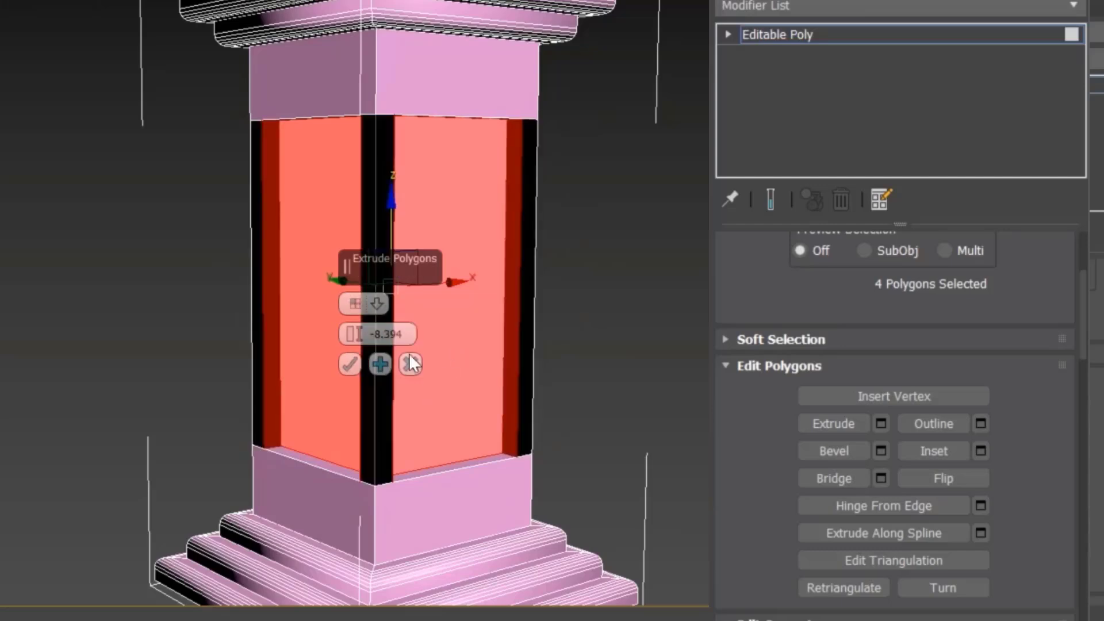
pyautogui.moveTo(353, 334); pyautogui.dragTo(379, 28)
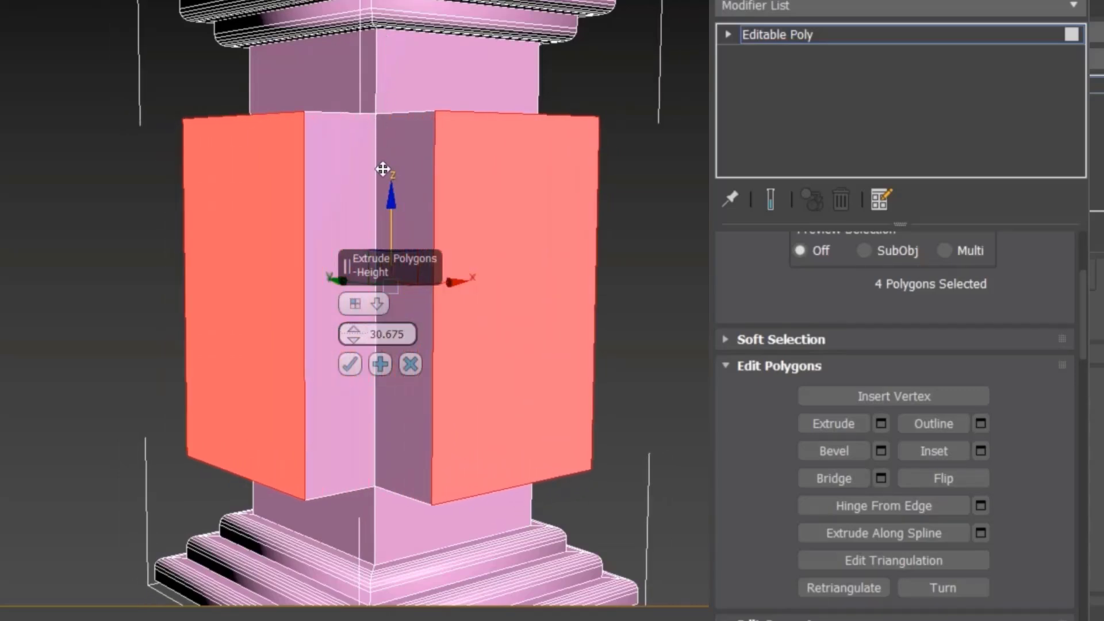
# Step: Extrude the selected polygons inward using Local Normal with a height of -10.0
pyautogui.click(379, 301)
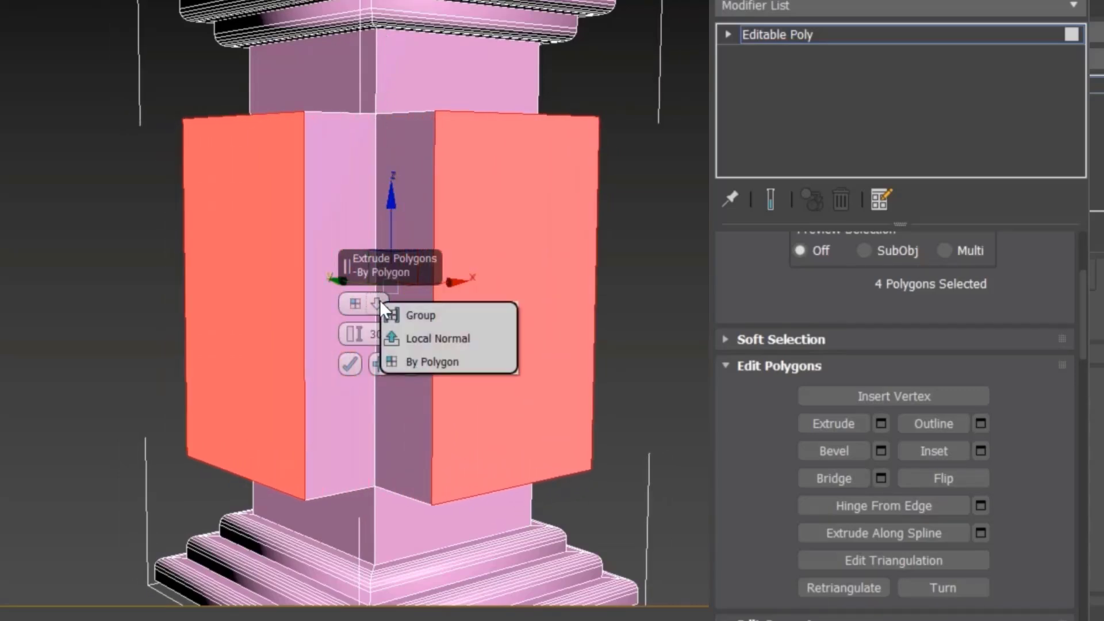
pyautogui.click(441, 343)
pyautogui.moveTo(352, 333); pyautogui.dragTo(401, 523)
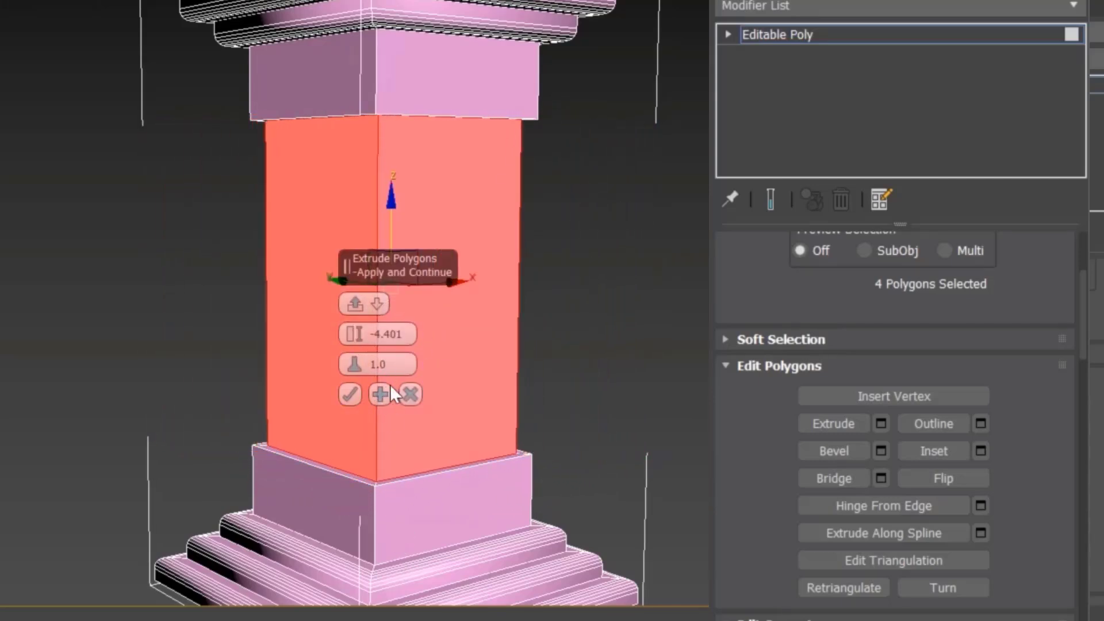
pyautogui.moveTo(402, 336); pyautogui.dragTo(351, 334)
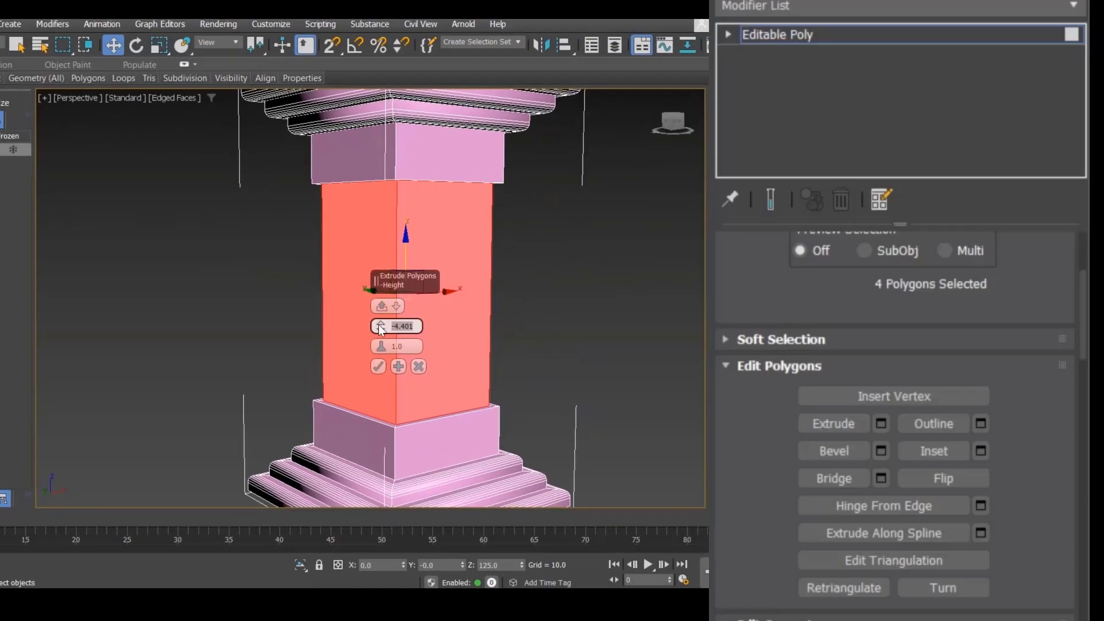
pyautogui.write('-10.0')
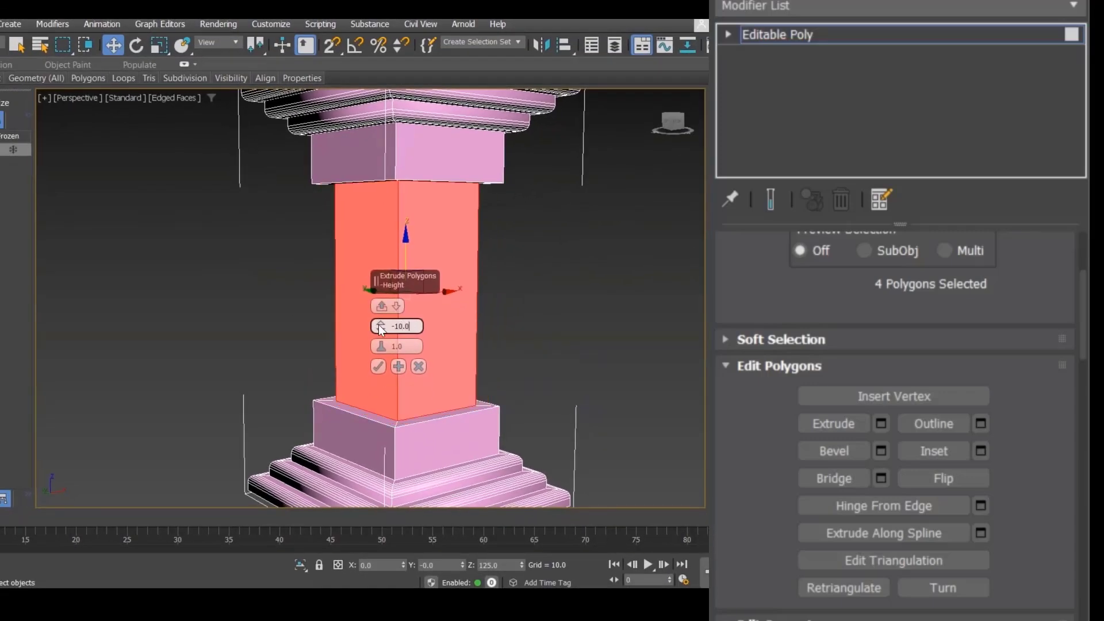
pyautogui.click(378, 366)
pyautogui.click(571, 317)
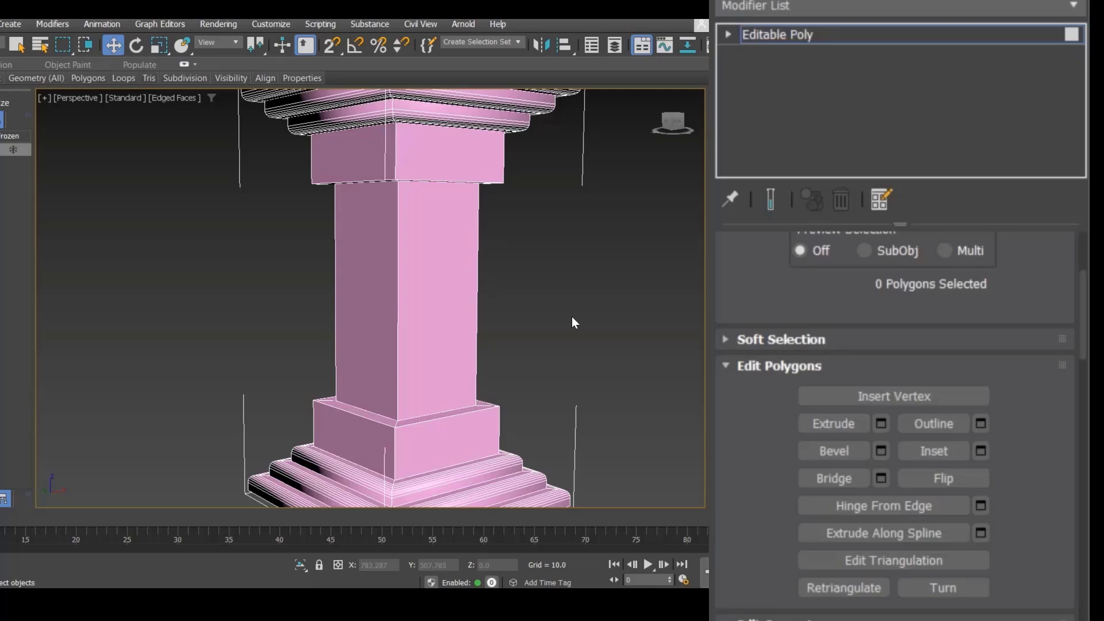
pyautogui.scroll(-3, 571, 316)
pyautogui.scroll(4, 535, 319)
pyautogui.scroll(-2, 506, 311)
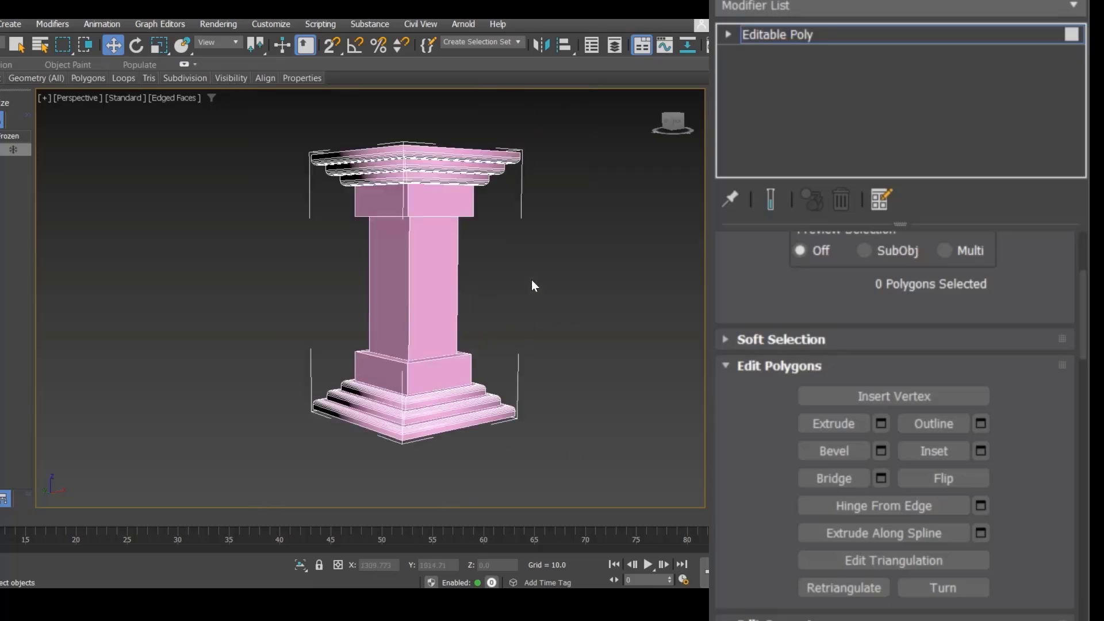
pyautogui.scroll(2, 504, 277)
# Step: Select the column's four vertical corner edges and chamfer them with an amount of 25.0
pyautogui.press('2')
pyautogui.moveTo(520, 237); pyautogui.dragTo(250, 281)
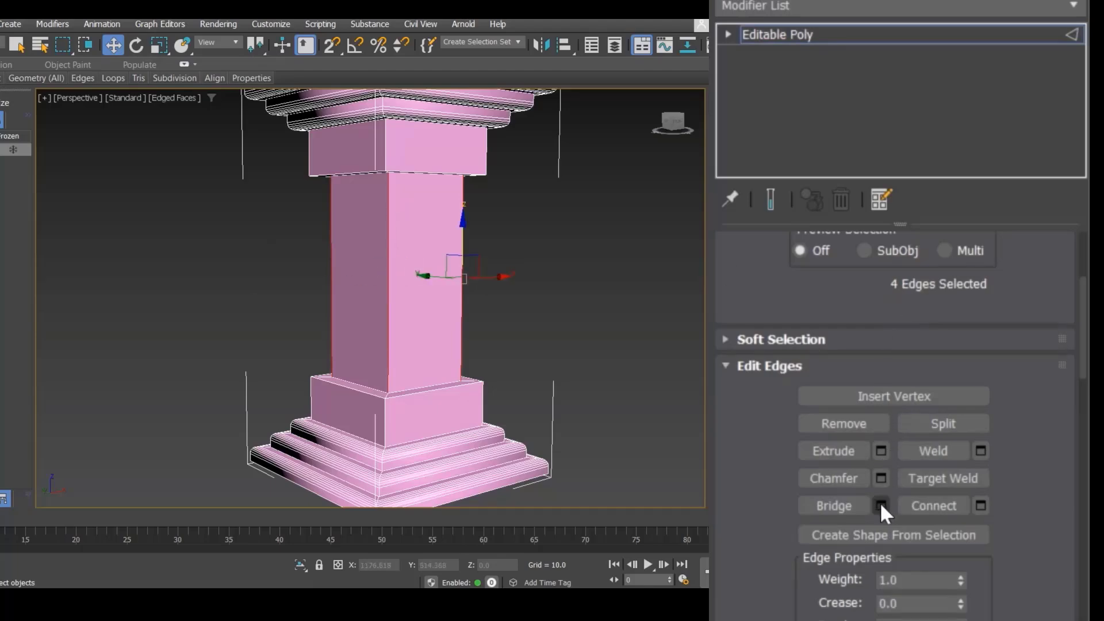
pyautogui.click(881, 478)
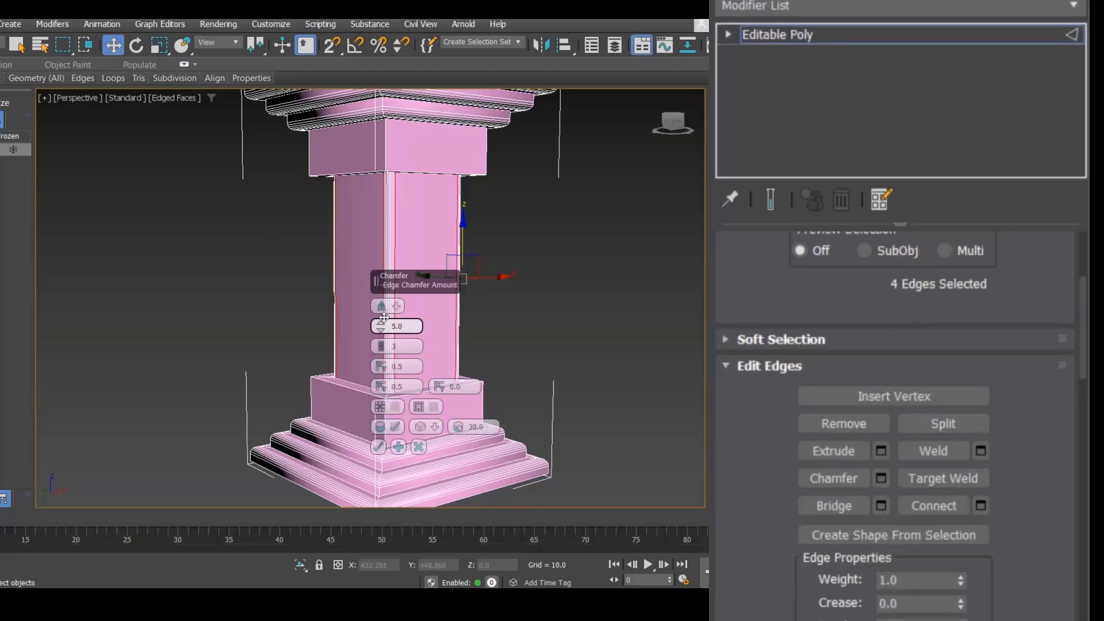
pyautogui.moveTo(380, 326); pyautogui.dragTo(380, 259)
pyautogui.moveTo(575, 199); pyautogui.dragTo(577, 156)
pyautogui.keyDown('alt'); pyautogui.moveTo(799, 358); pyautogui.dragTo(661, 345, button='middle'); pyautogui.keyUp('alt')
pyautogui.doubleClick(621, 319)
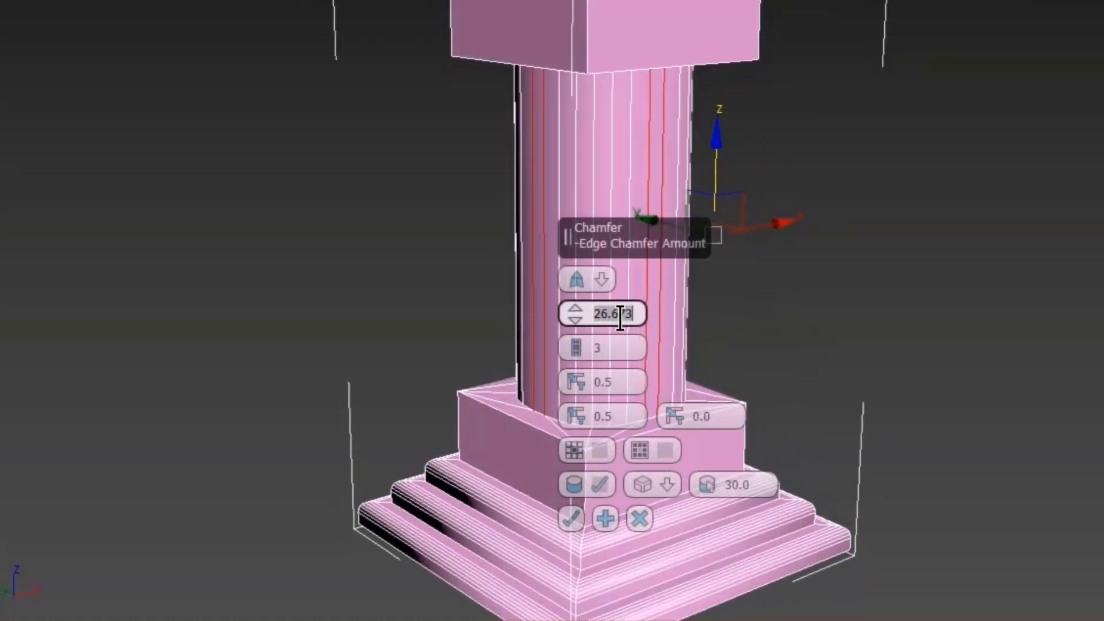
pyautogui.write('25.0')
pyautogui.press('Return')
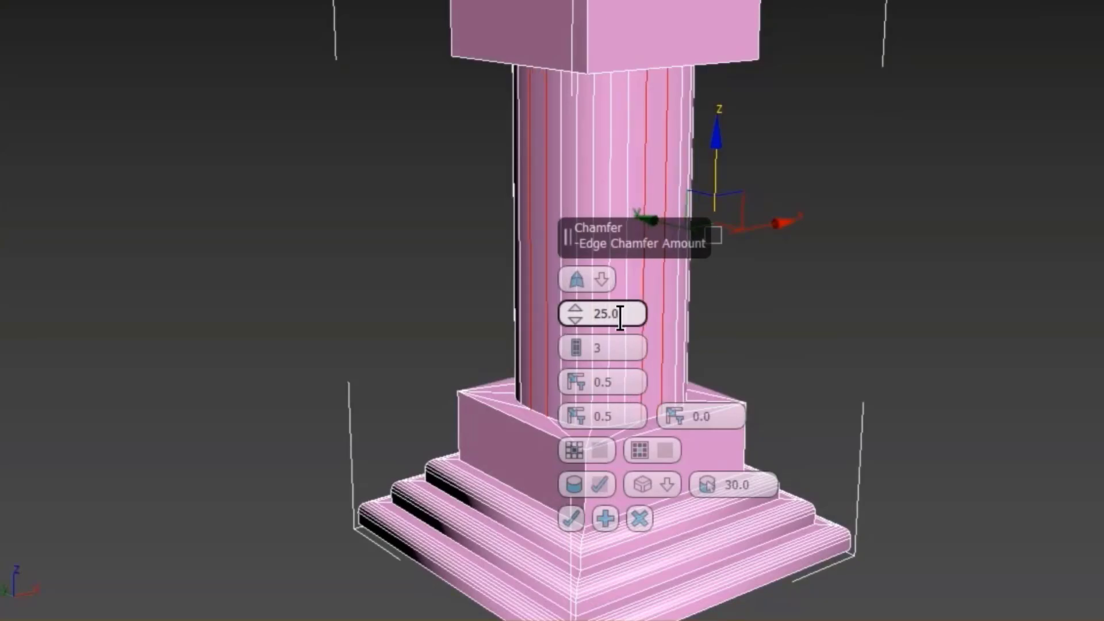
# Step: Set the chamfer's connect edge segments to 3
pyautogui.click(579, 353)
pyautogui.click(577, 353)
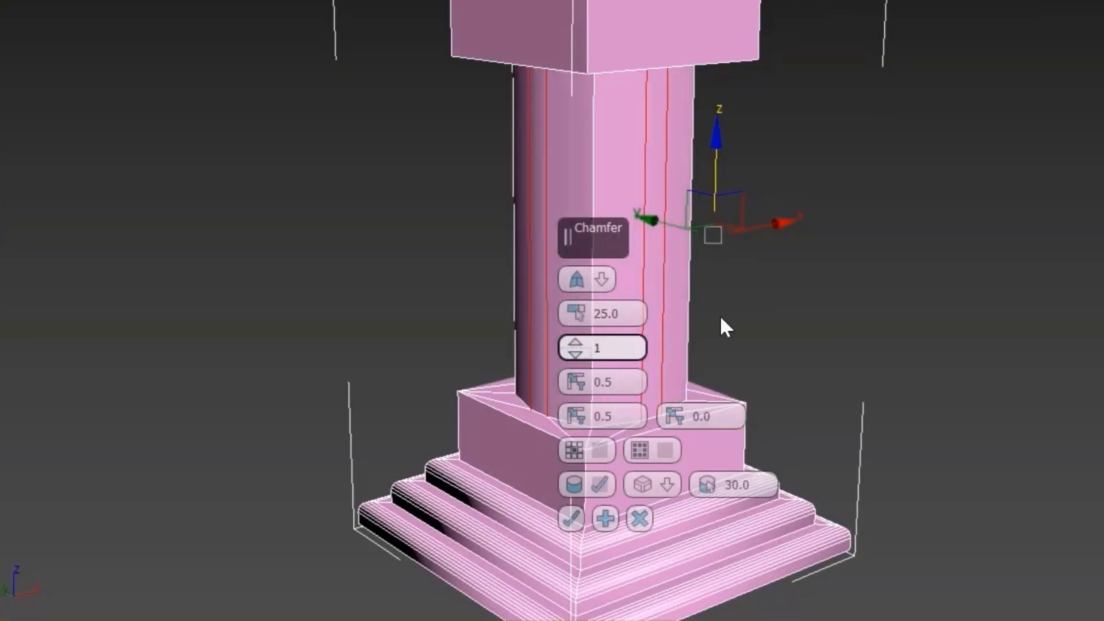
pyautogui.keyDown('alt'); pyautogui.moveTo(826, 288); pyautogui.dragTo(645, 313, button='middle'); pyautogui.keyUp('alt')
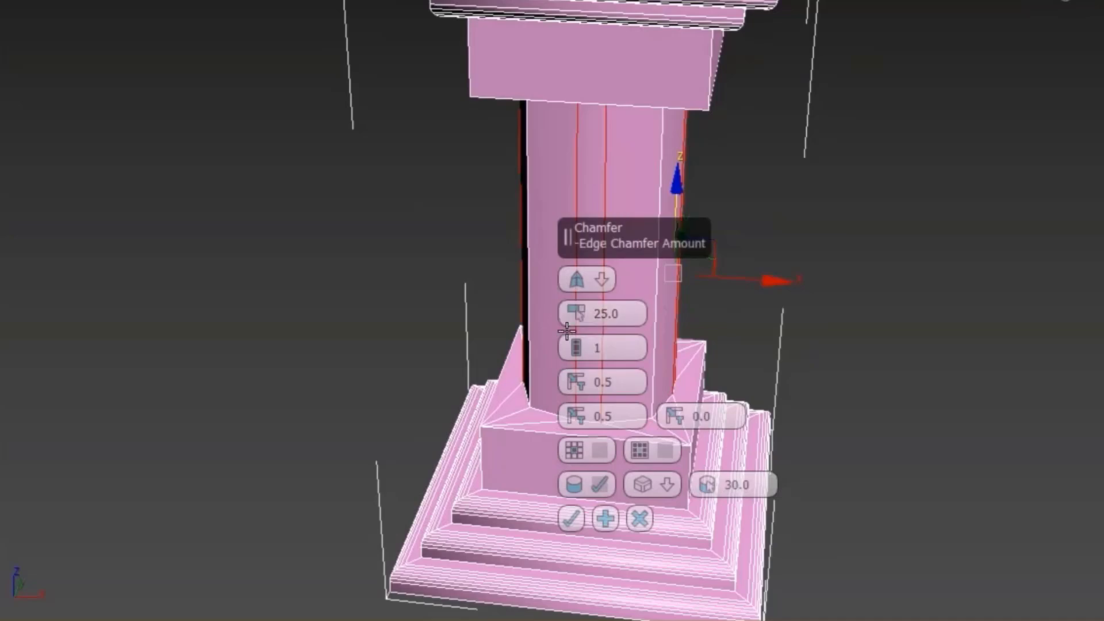
pyautogui.click(576, 348)
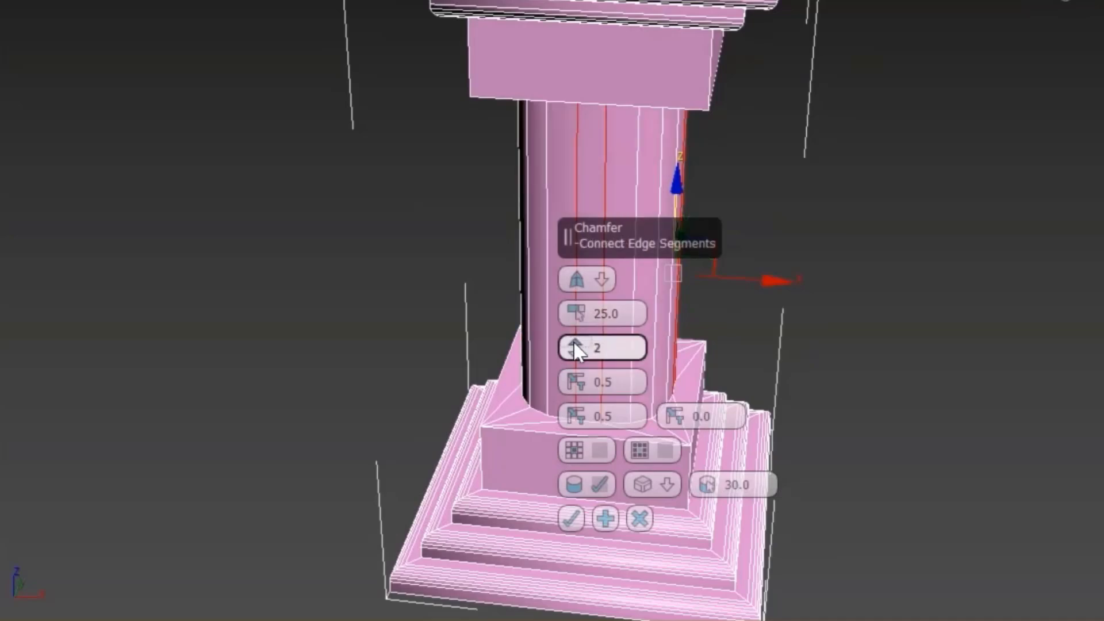
pyautogui.click(576, 346)
# Step: Set the chamfer's edge depth to -0.5 and apply the chamfer
pyautogui.keyDown('alt'); pyautogui.moveTo(762, 360); pyautogui.dragTo(719, 373, button='middle'); pyautogui.keyUp('alt')
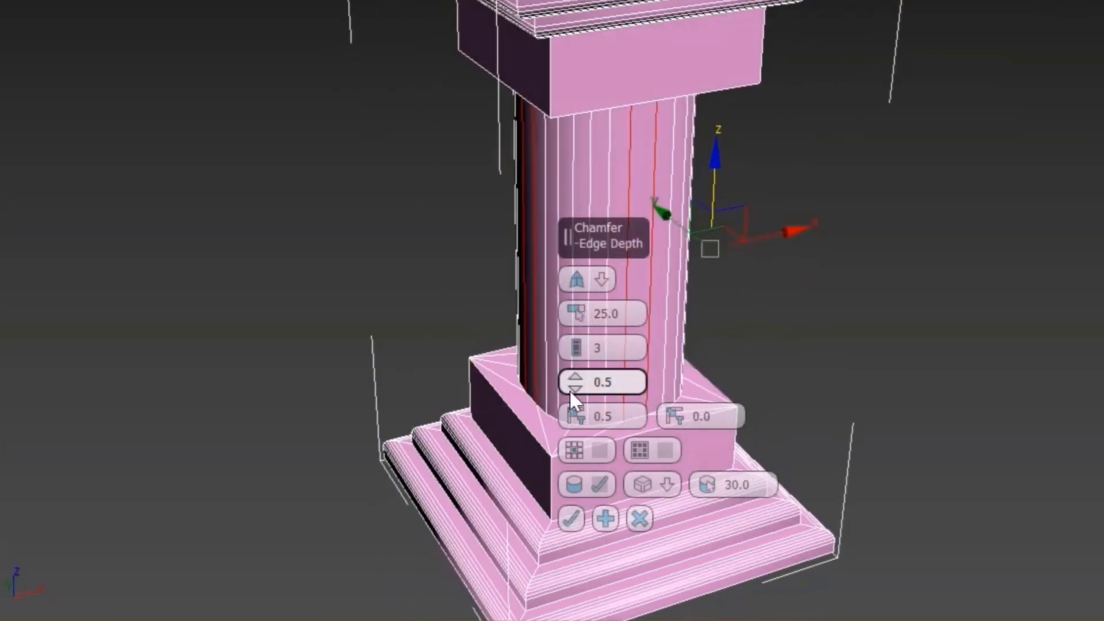
pyautogui.moveTo(573, 384); pyautogui.dragTo(610, 584)
pyautogui.keyDown('alt'); pyautogui.moveTo(845, 364); pyautogui.dragTo(830, 301, button='middle'); pyautogui.keyUp('alt')
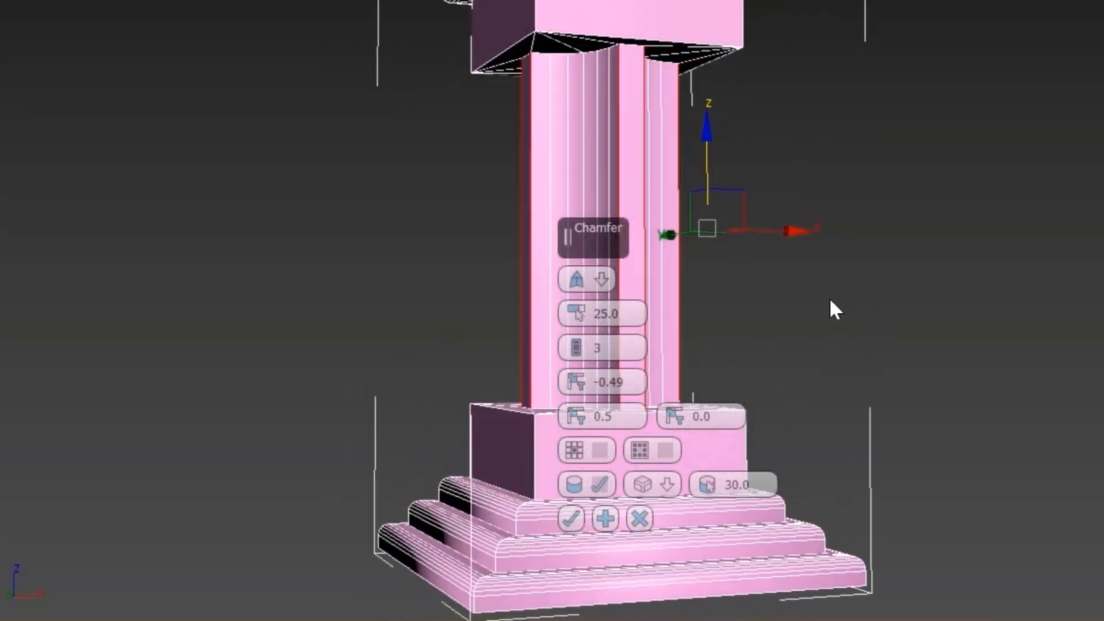
pyautogui.click(632, 382)
pyautogui.doubleClick(628, 383)
pyautogui.write('-.5')
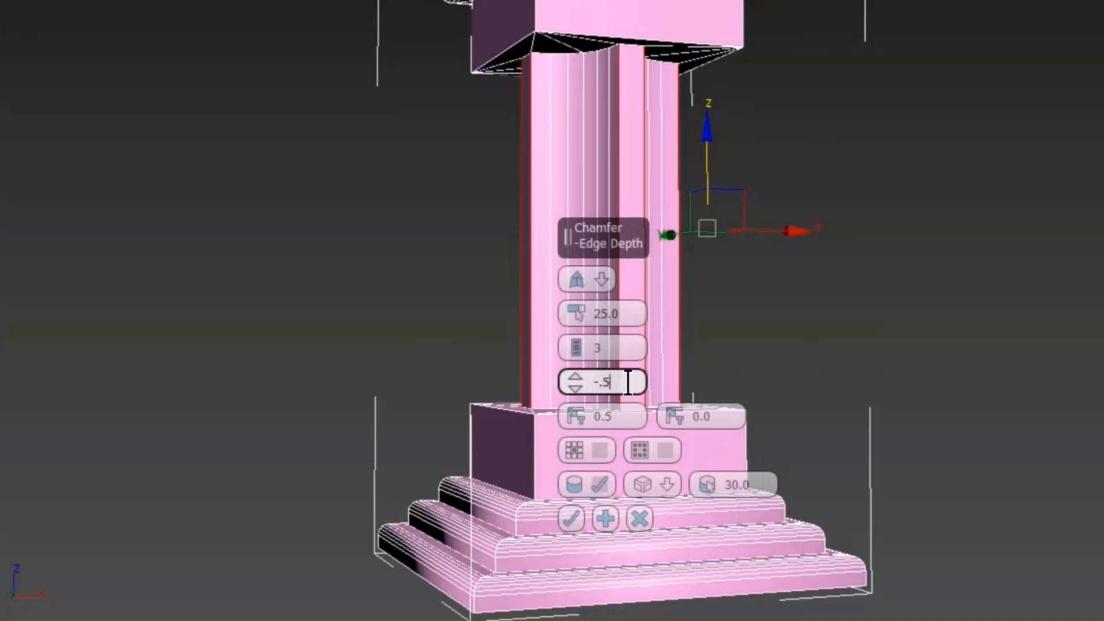
pyautogui.press('Return')
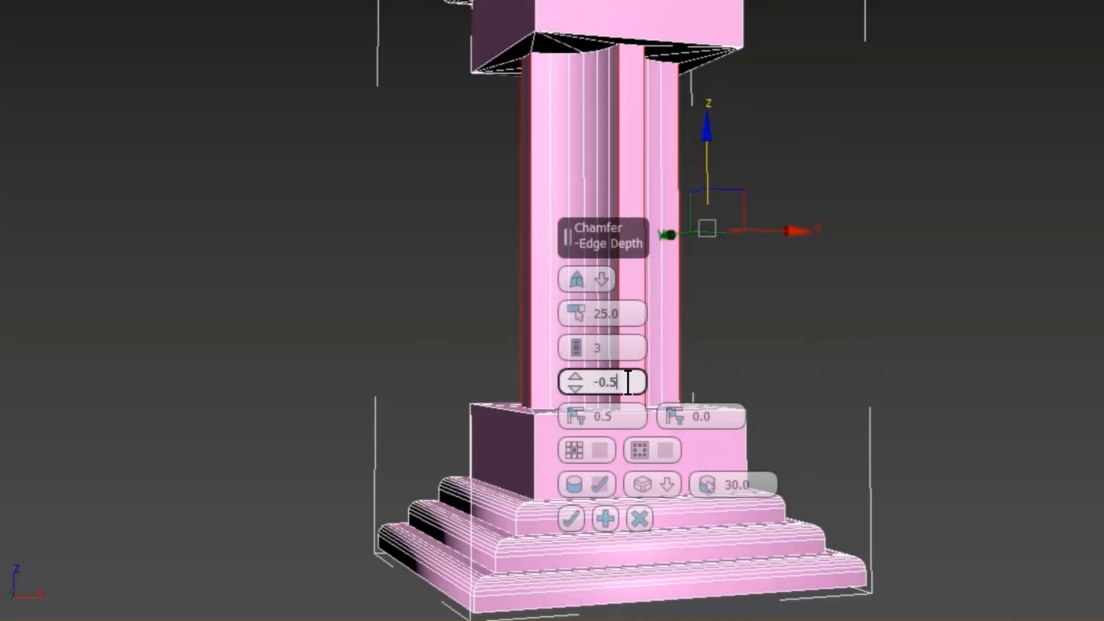
pyautogui.click(568, 519)
pyautogui.keyDown('alt'); pyautogui.moveTo(790, 325); pyautogui.dragTo(833, 282, button='middle'); pyautogui.keyUp('alt')
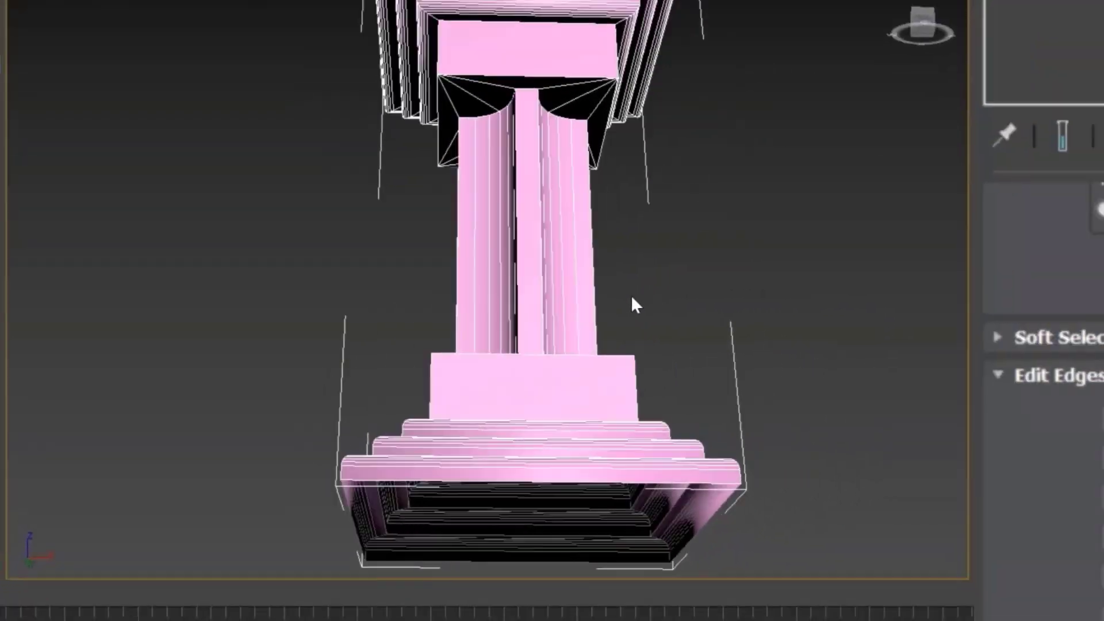
pyautogui.keyDown('alt'); pyautogui.moveTo(632, 300); pyautogui.dragTo(751, 306, button='middle'); pyautogui.keyUp('alt')
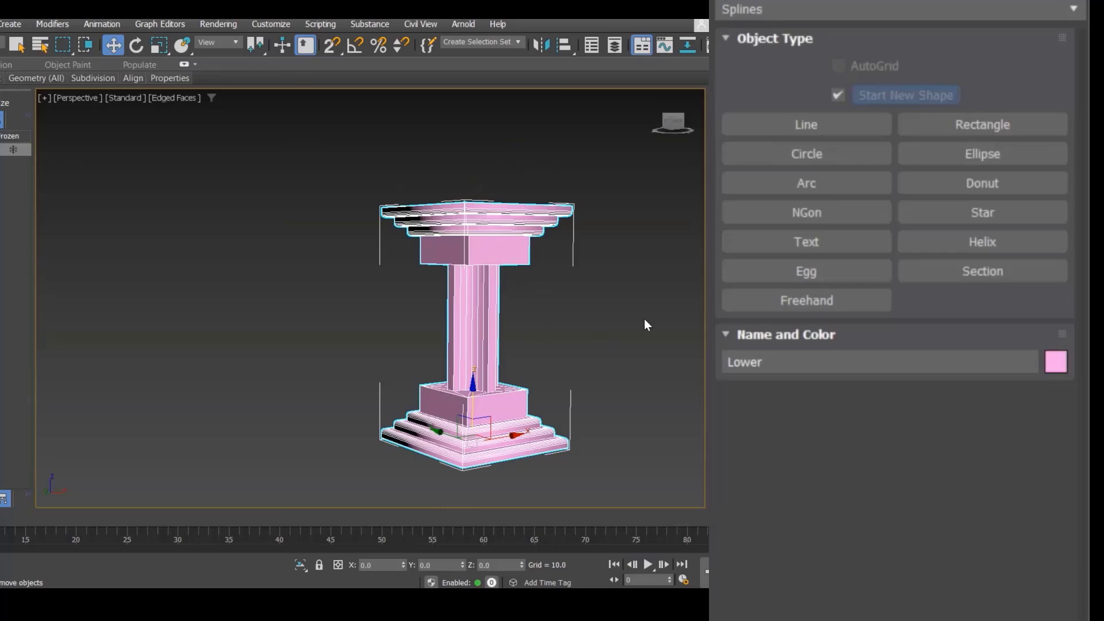
pyautogui.moveTo(576, 310); pyautogui.dragTo(492, 319, button='middle')
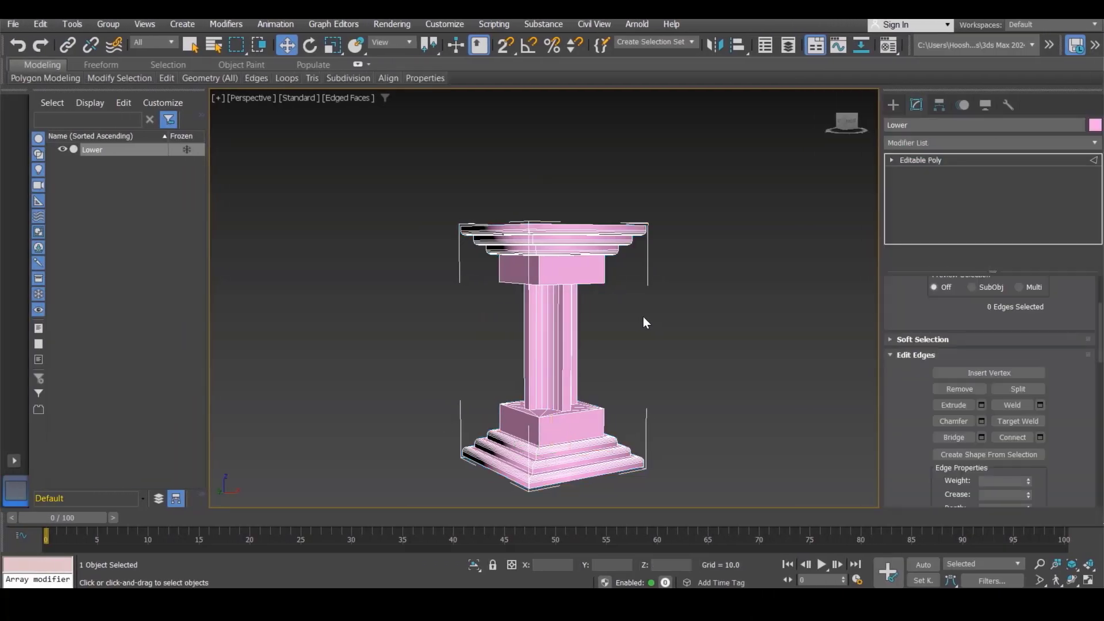
# Step: Select the capital's vertices and move them upward to lengthen the column shaft
pyautogui.press('1')
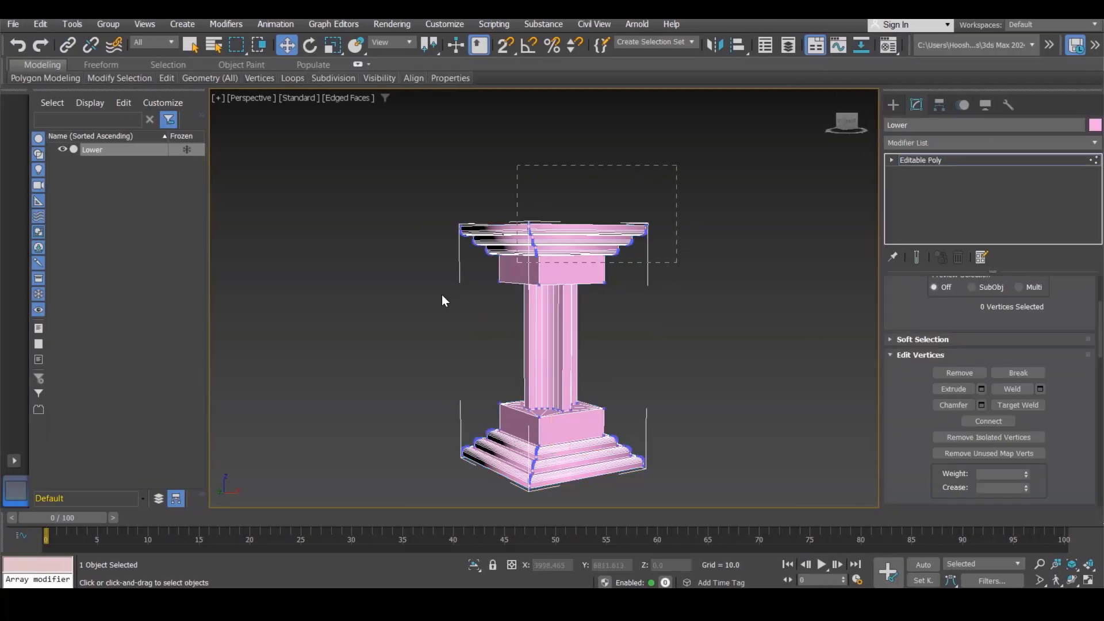
pyautogui.moveTo(441, 294); pyautogui.dragTo(442, 296)
pyautogui.moveTo(552, 192); pyautogui.dragTo(552, 120)
pyautogui.click(689, 250)
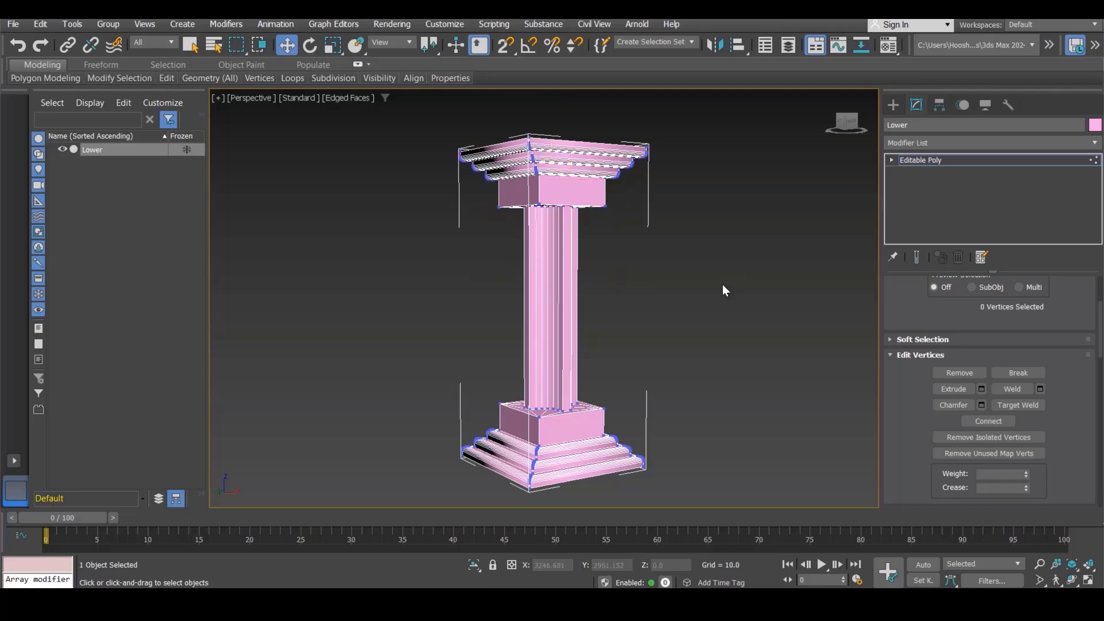
# Step: Select the open border at the bottom of the column's base and cap it
pyautogui.keyDown('alt'); pyautogui.moveTo(723, 284); pyautogui.dragTo(626, 326, button='middle'); pyautogui.keyUp('alt')
pyautogui.keyDown('alt'); pyautogui.moveTo(541, 374); pyautogui.dragTo(552, 304, button='middle'); pyautogui.keyUp('alt')
pyautogui.press('2')
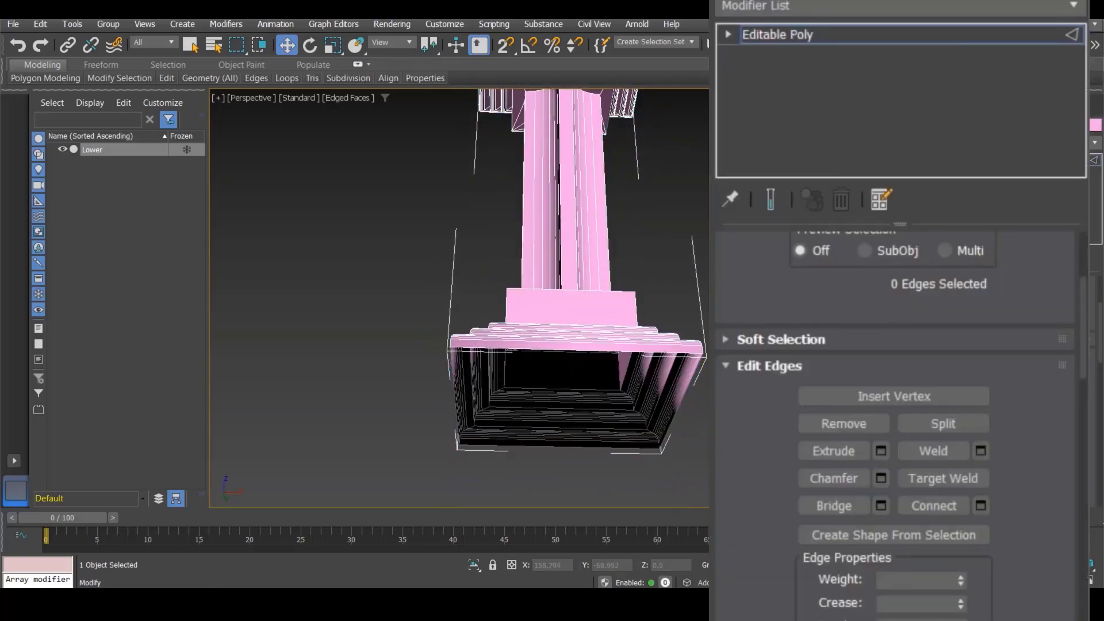
pyautogui.scroll(4, 848, 360)
pyautogui.scroll(4, 774, 540)
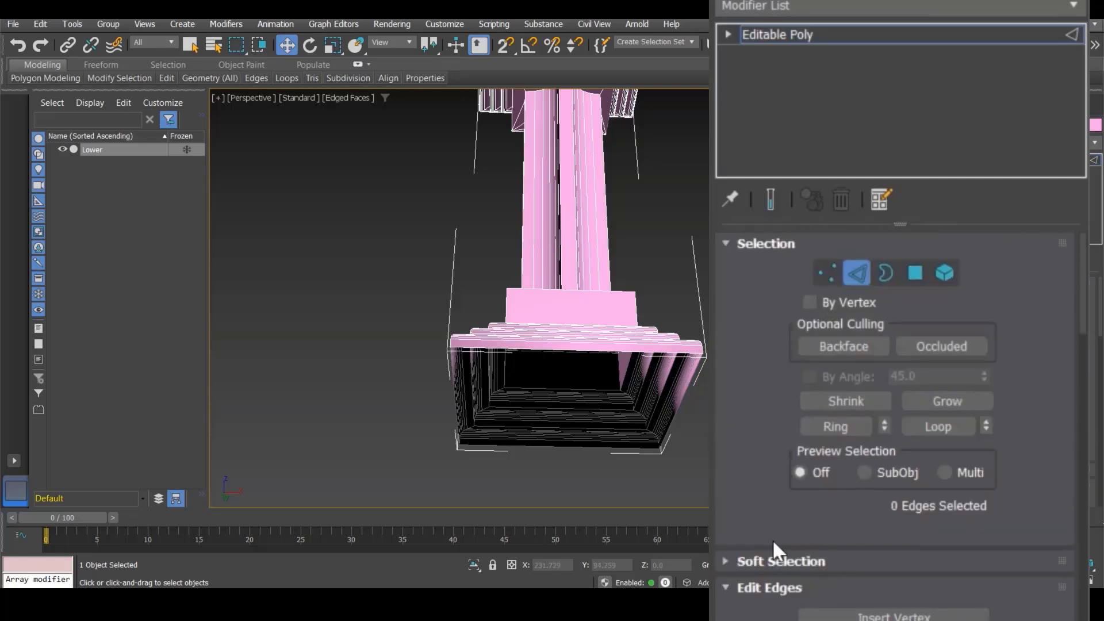
pyautogui.click(886, 273)
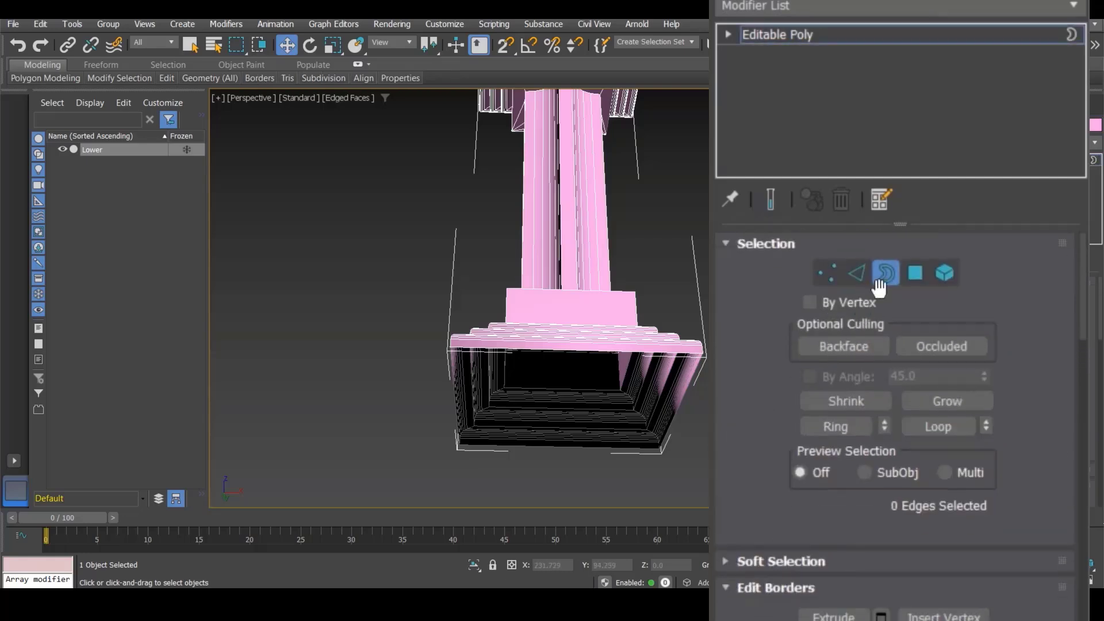
pyautogui.click(680, 353)
pyautogui.scroll(-5, 886, 435)
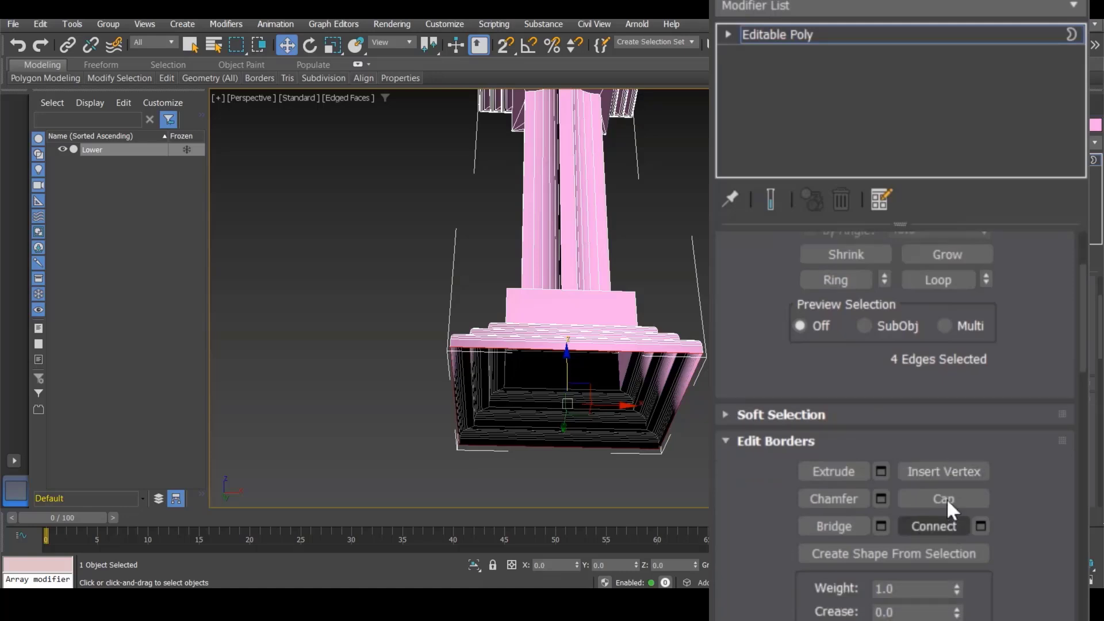
pyautogui.click(946, 498)
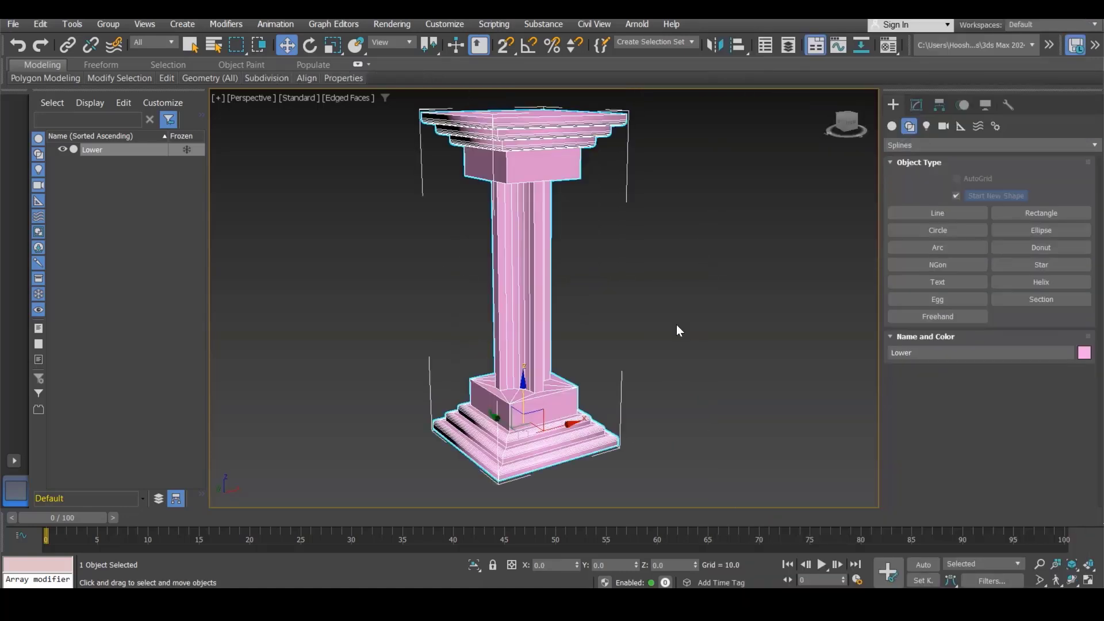
# Step: Start a new empty scene and confirm resetting 3ds Max
pyautogui.hotkey('ctrl', 'n')
pyautogui.click(550, 320)
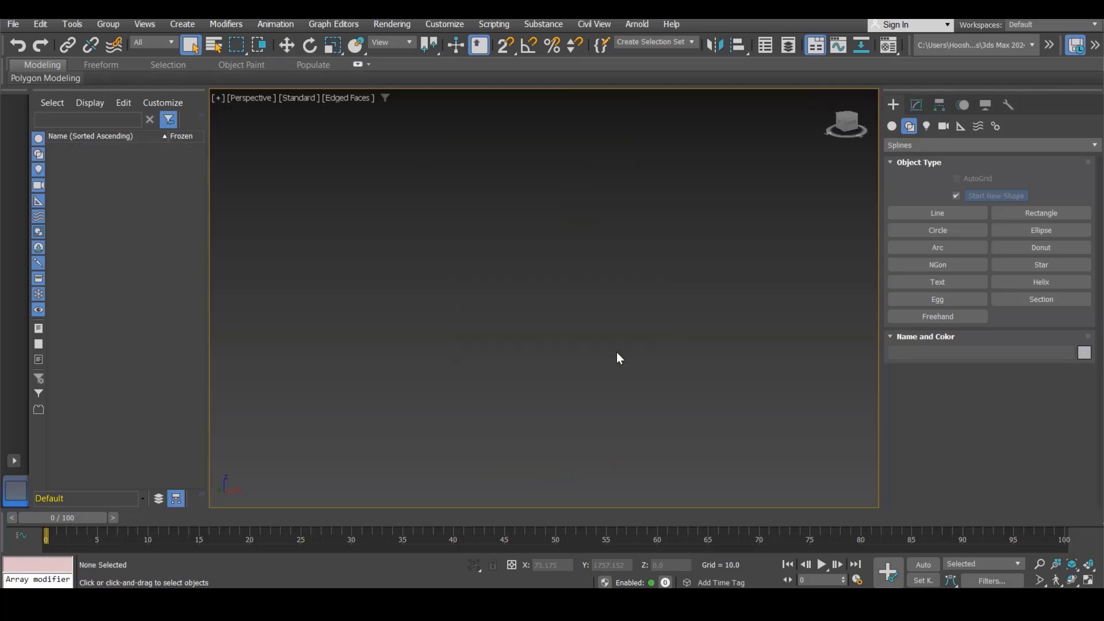
pyautogui.click(12, 25)
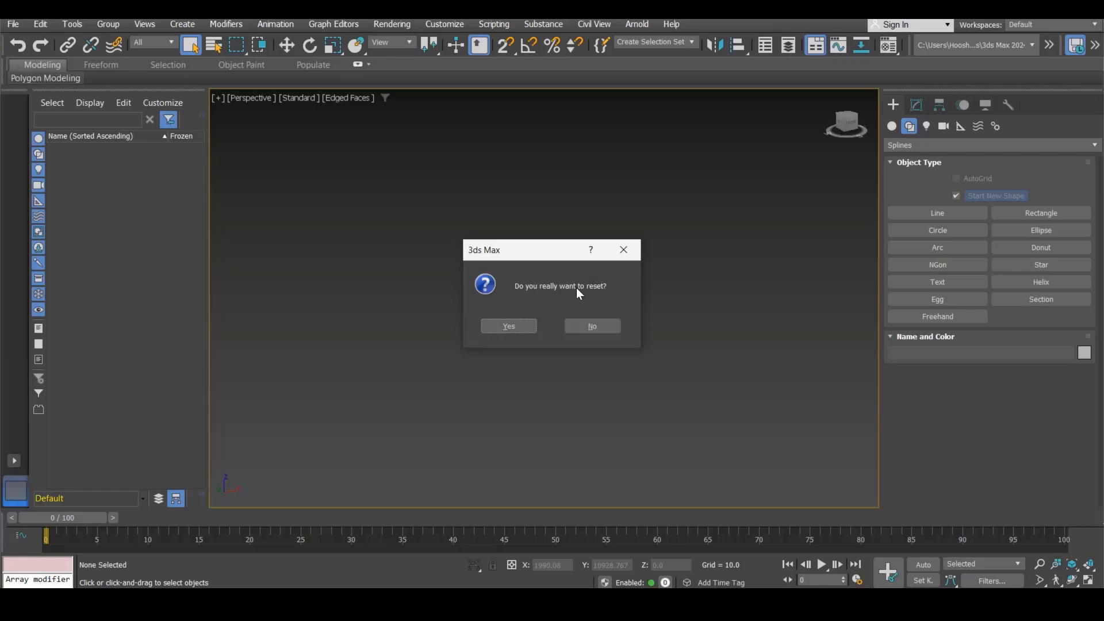
pyautogui.click(509, 325)
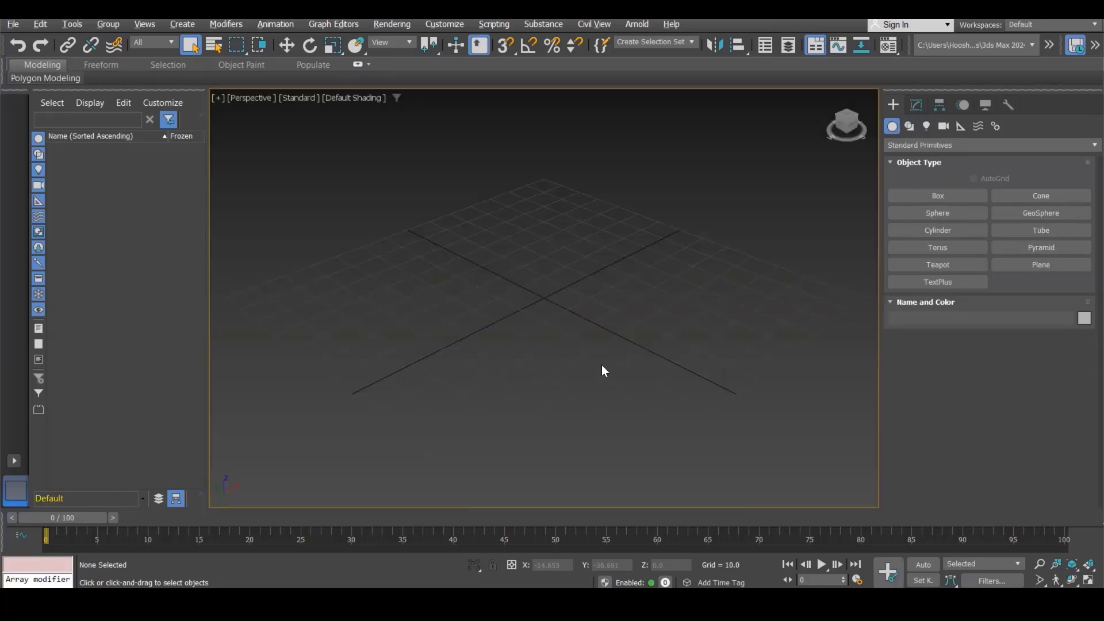
# Step: Draw a square Rectangle spline about 140 x 140 on the grid with grid snapping enabled
pyautogui.click(909, 126)
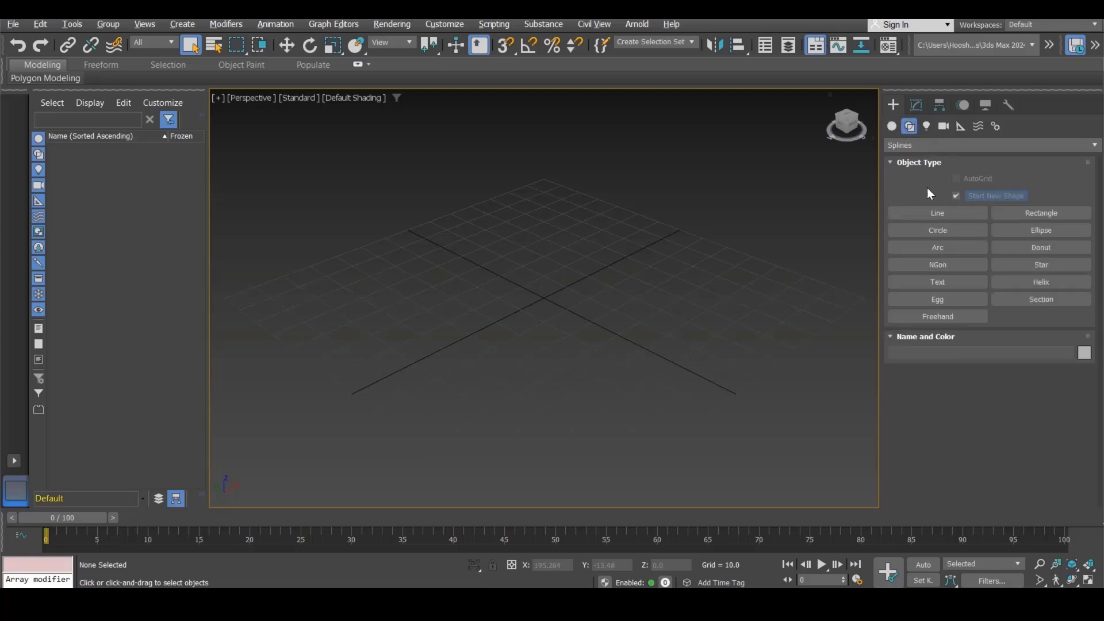
pyautogui.click(1042, 214)
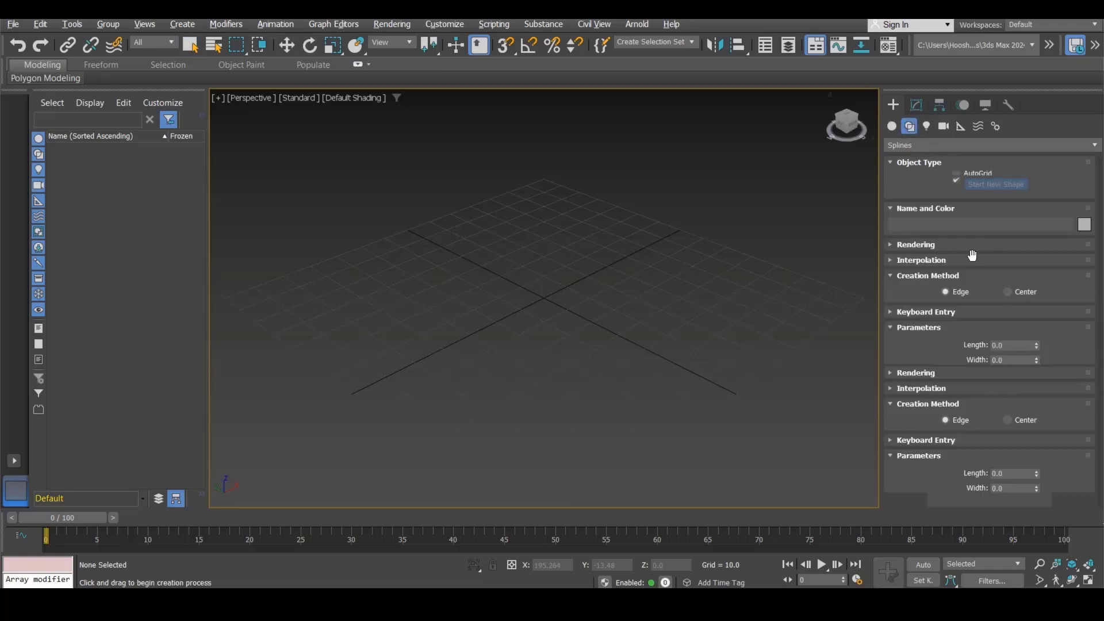
pyautogui.scroll(-2, 650, 226)
pyautogui.moveTo(505, 46); pyautogui.dragTo(511, 71)
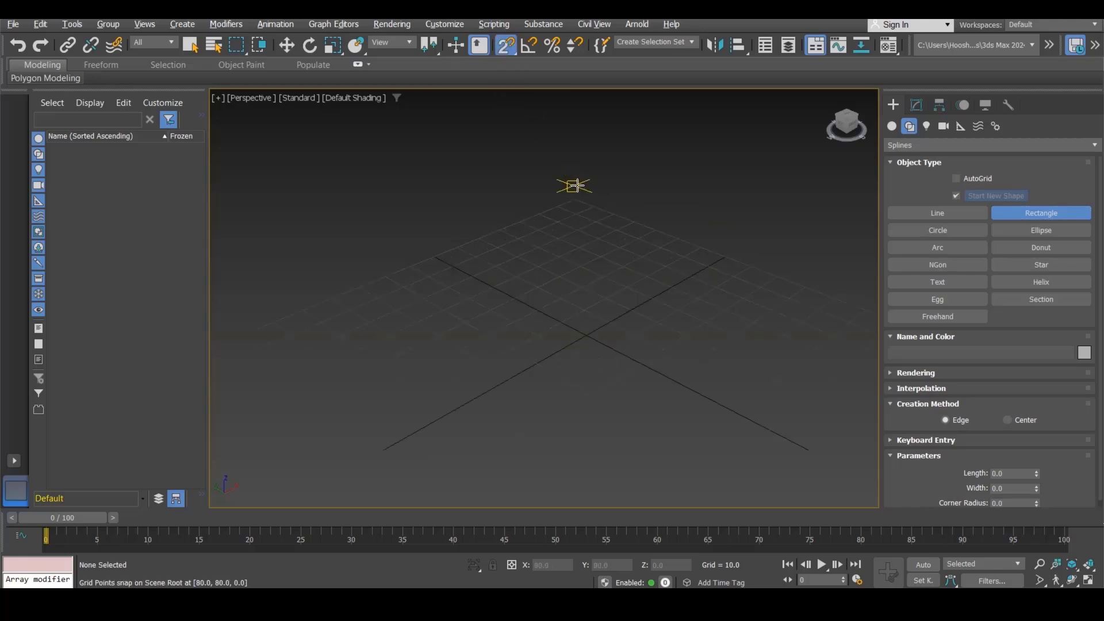
pyautogui.moveTo(577, 198); pyautogui.dragTo(598, 399)
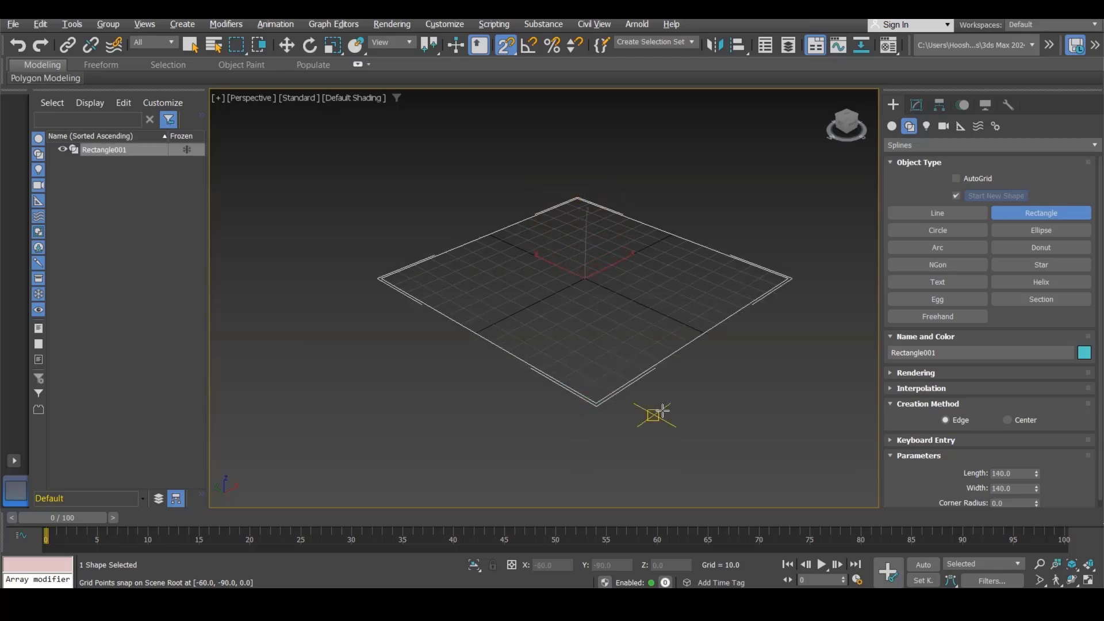
pyautogui.press('s')
pyautogui.press('w')
pyautogui.scroll(5, 683, 424)
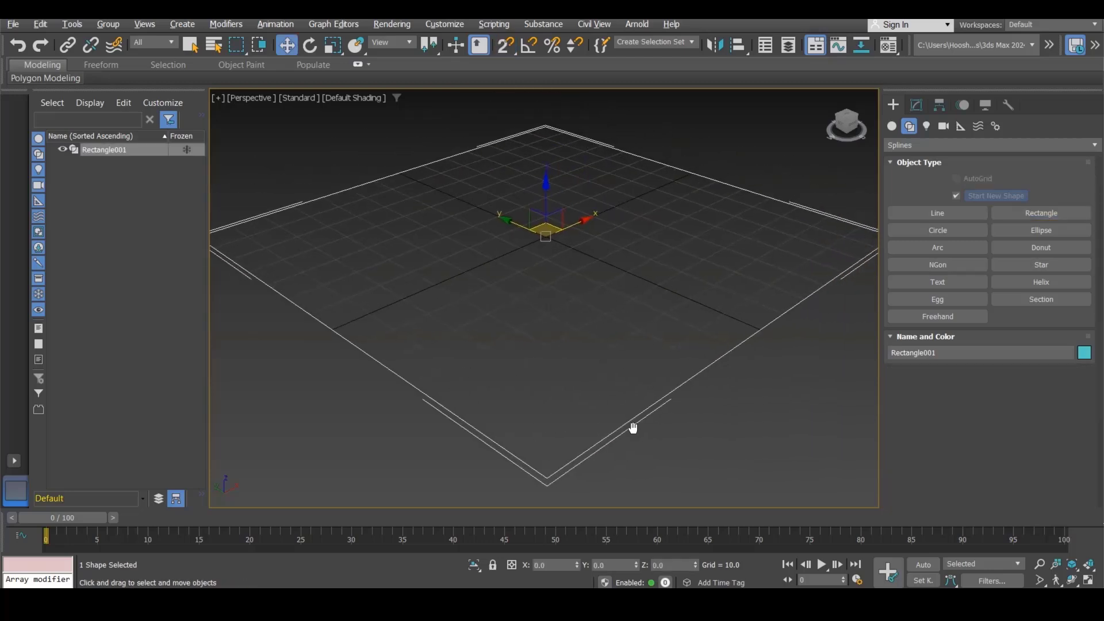
pyautogui.scroll(-2, 641, 432)
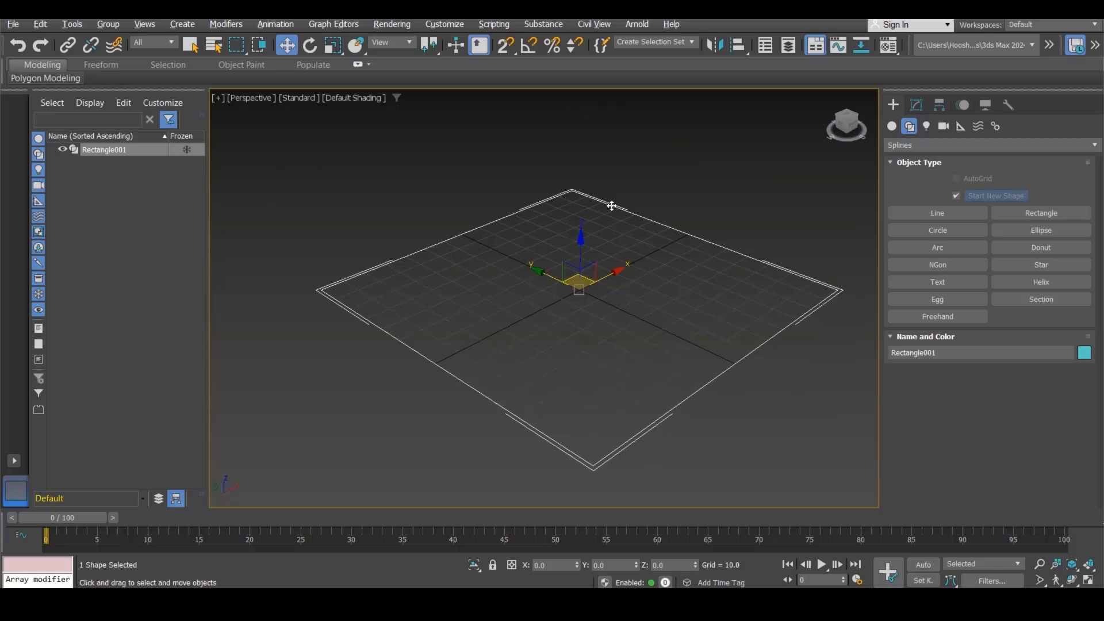
# Step: Apply an Extrude modifier to the rectangle with an amount of 25
pyautogui.click(917, 105)
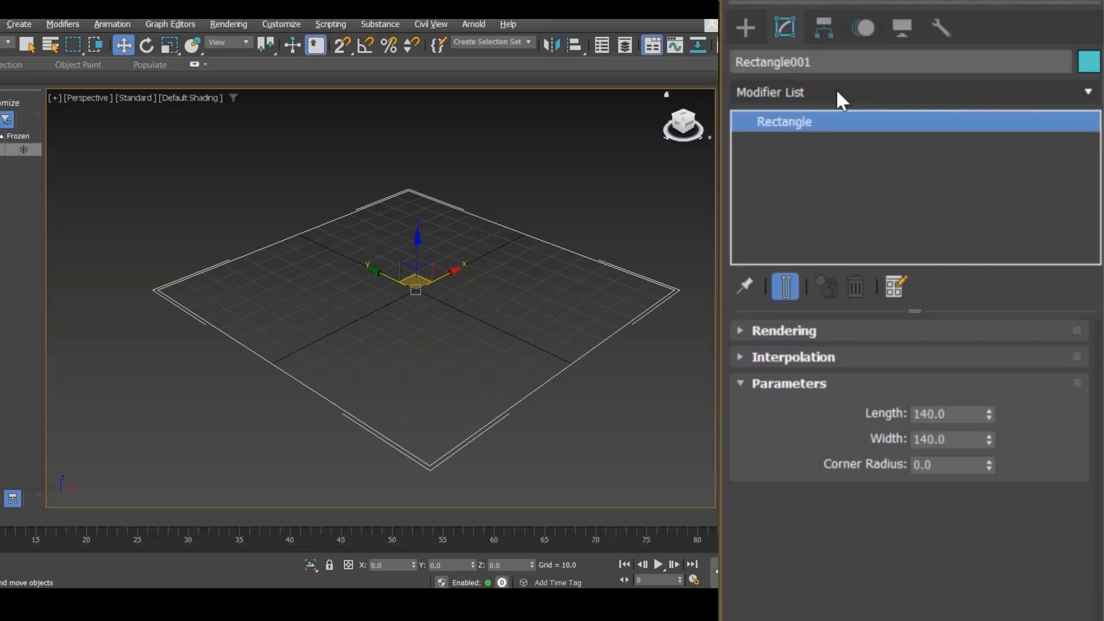
pyautogui.click(836, 91)
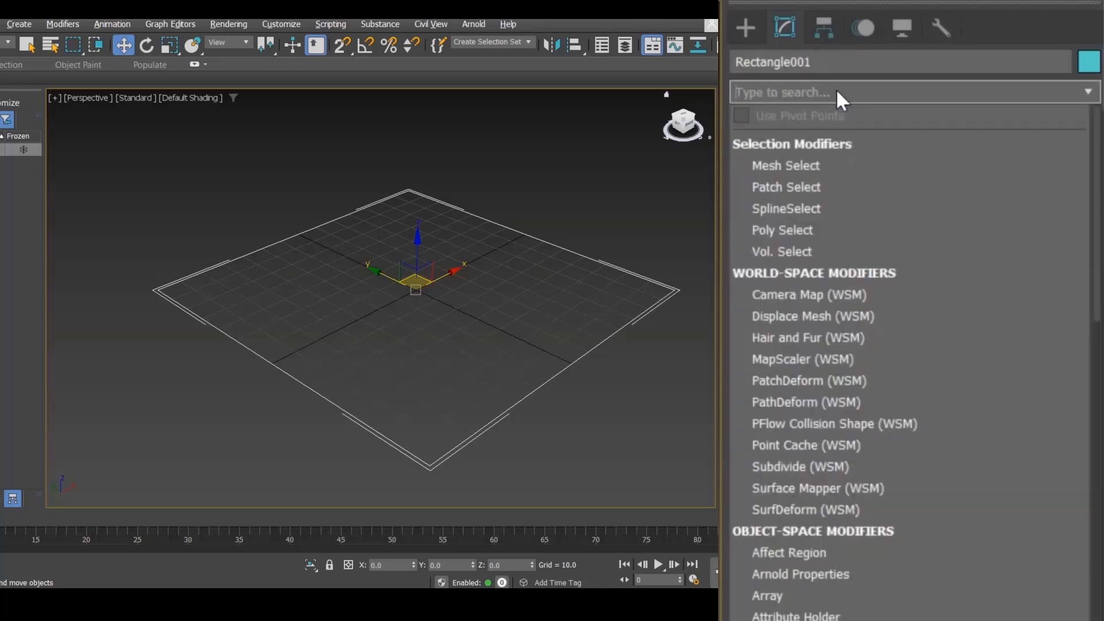
pyautogui.write('ex')
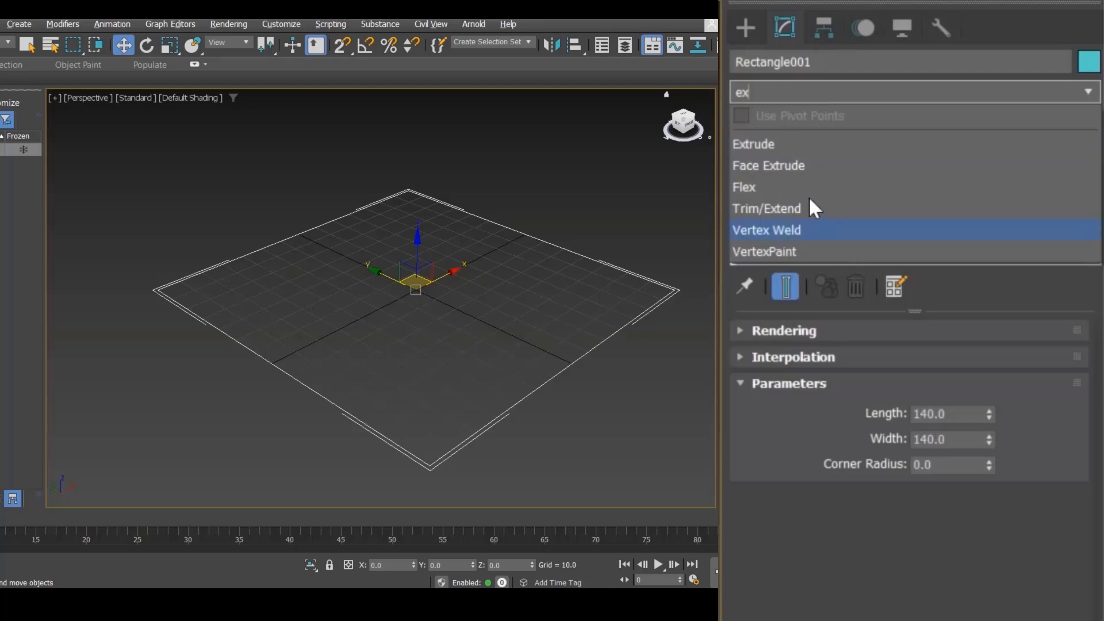
pyautogui.click(779, 145)
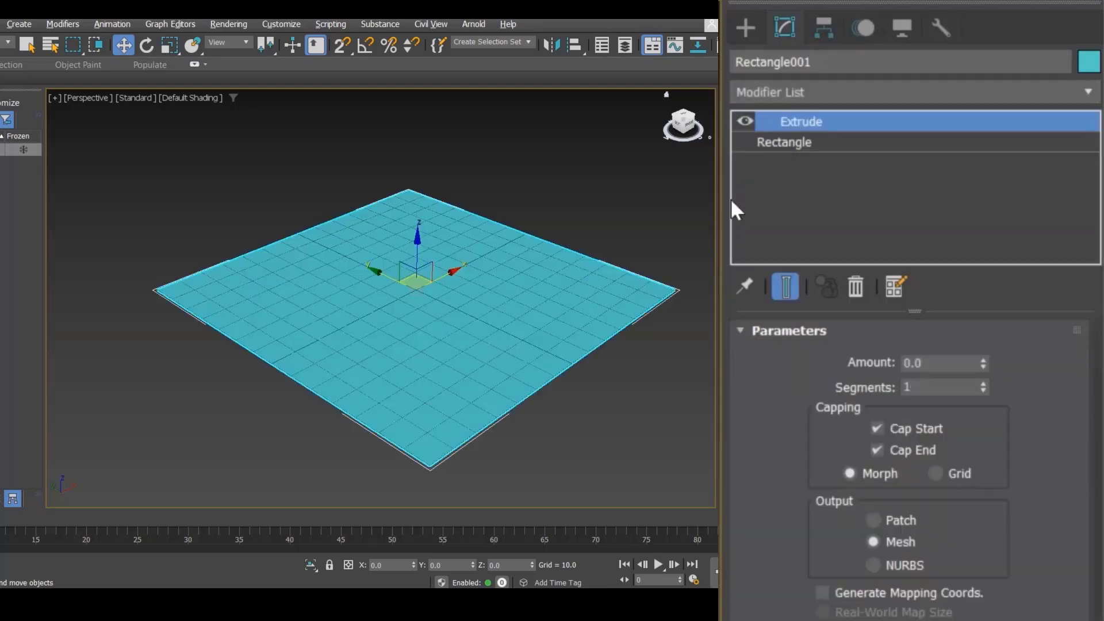
pyautogui.moveTo(578, 200); pyautogui.dragTo(544, 201, button='middle')
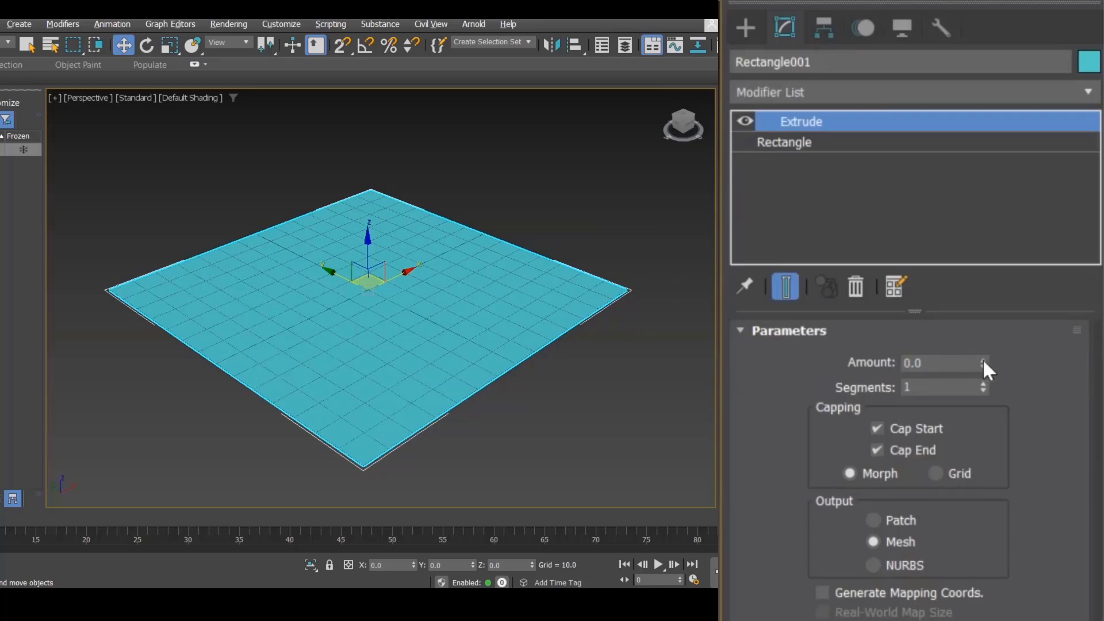
pyautogui.moveTo(982, 362); pyautogui.dragTo(984, 338)
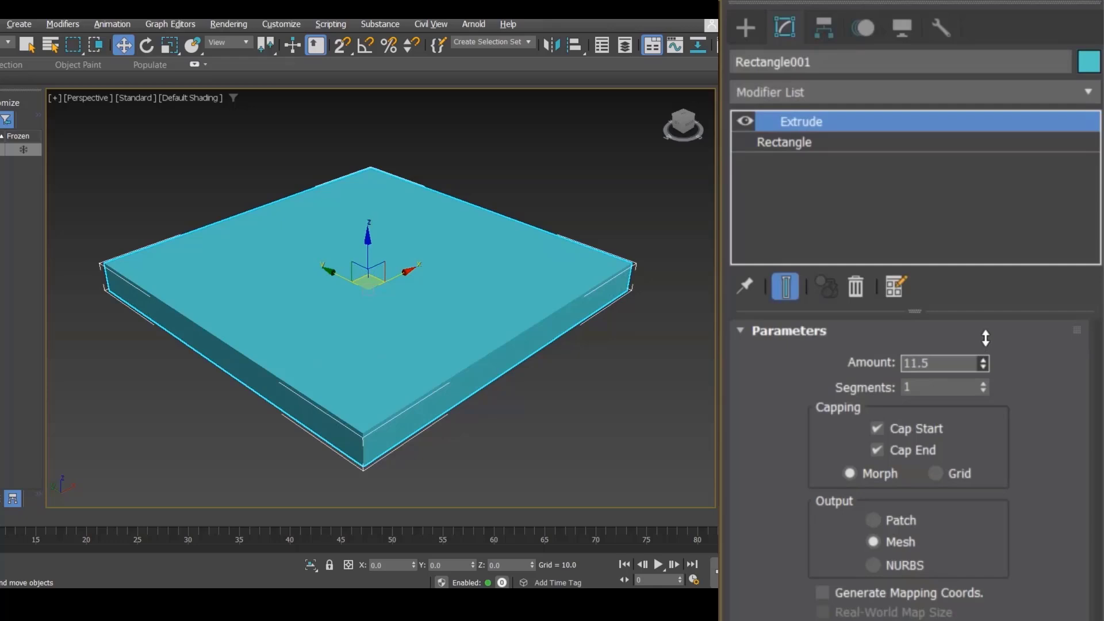
pyautogui.click(953, 359)
pyautogui.write('25')
pyautogui.press('Return')
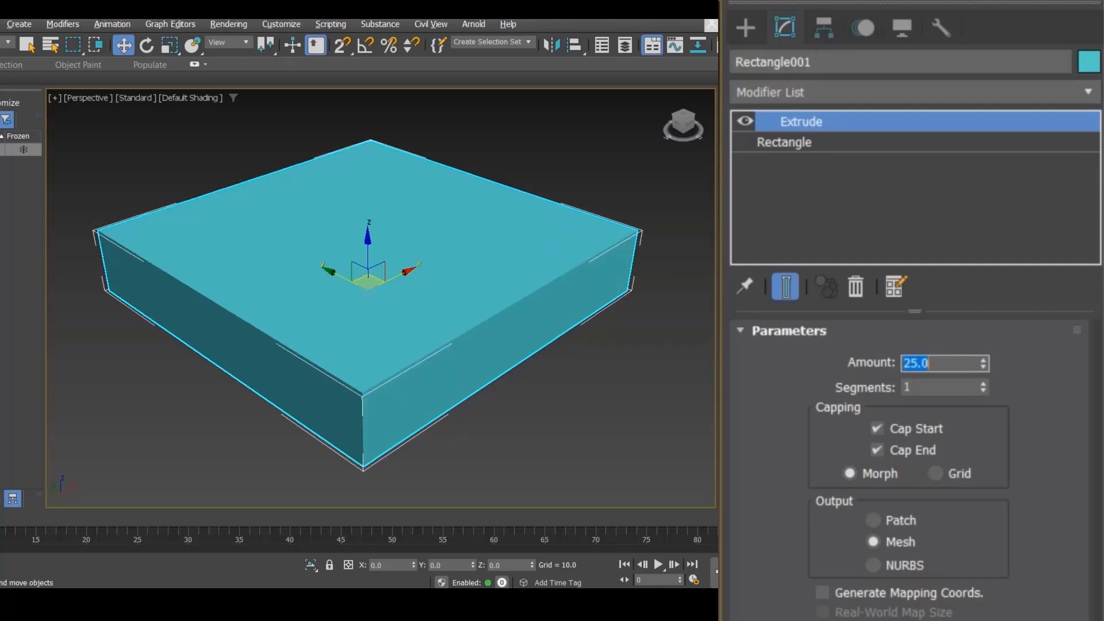
# Step: Delete the Extrude modifier from the rectangle's modifier stack
pyautogui.click(683, 400)
pyautogui.click(464, 293)
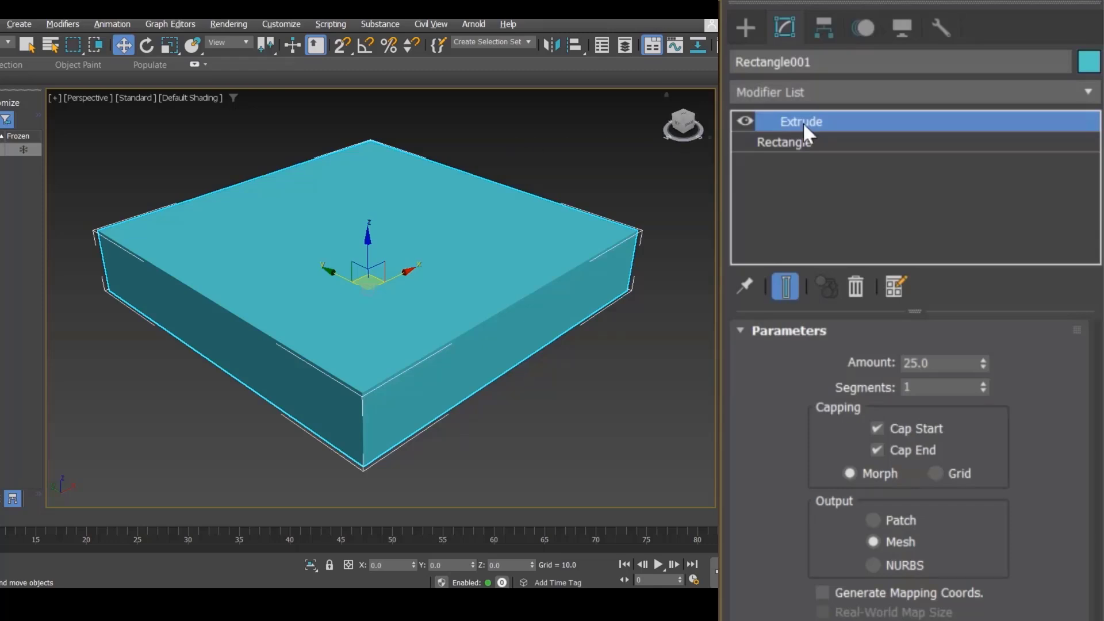
pyautogui.click(850, 288)
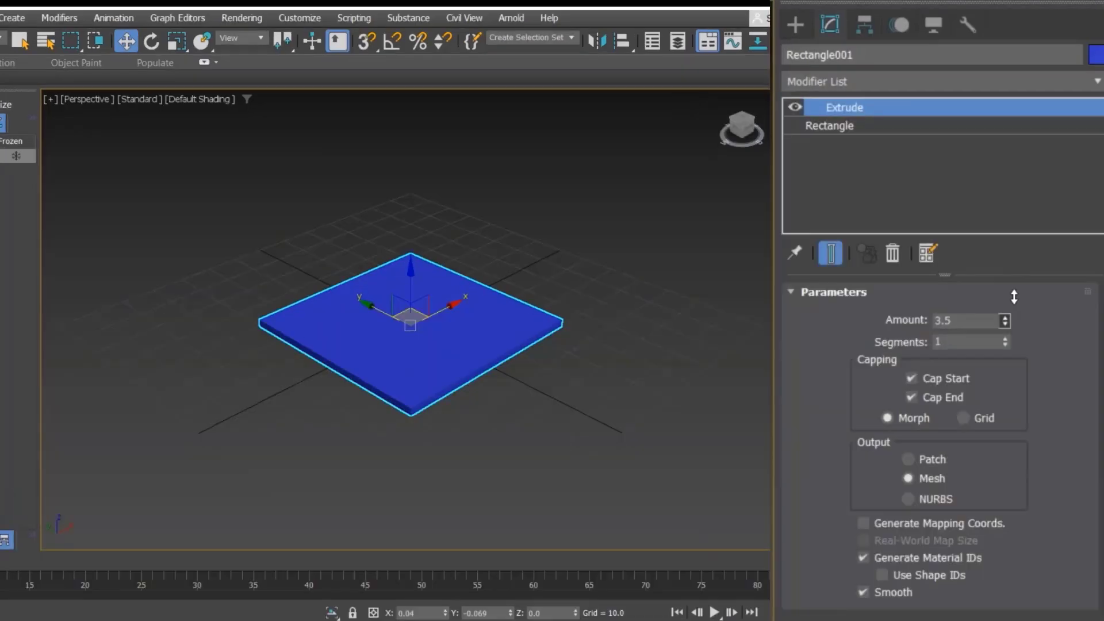
pyautogui.moveTo(1004, 320); pyautogui.dragTo(1014, 195)
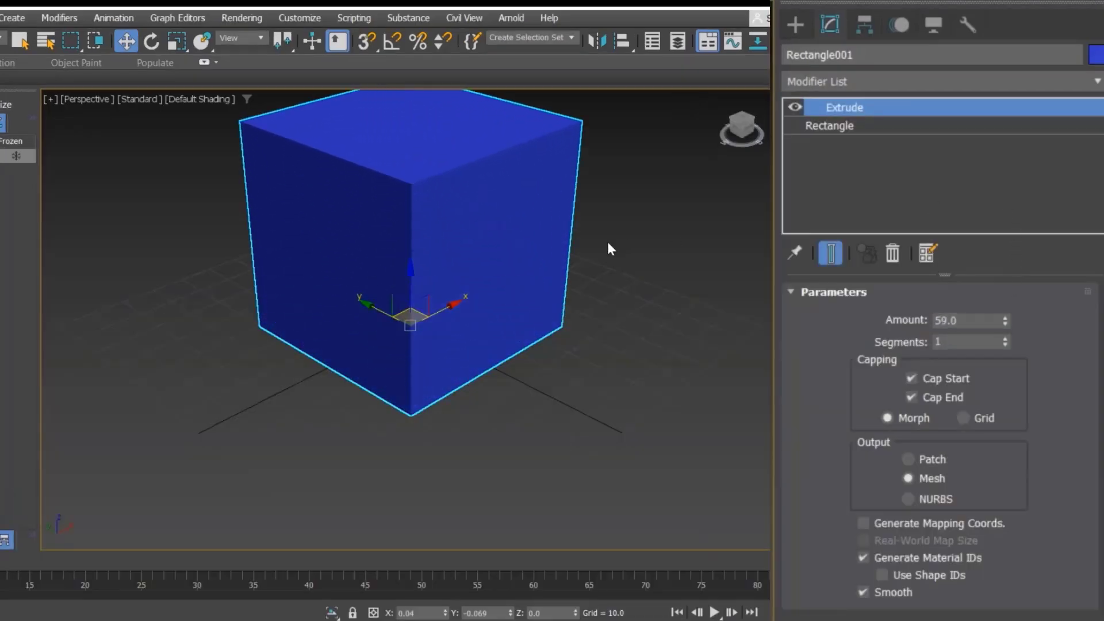
# Step: Set the extrusion amount to 120
pyautogui.scroll(-5, 607, 244)
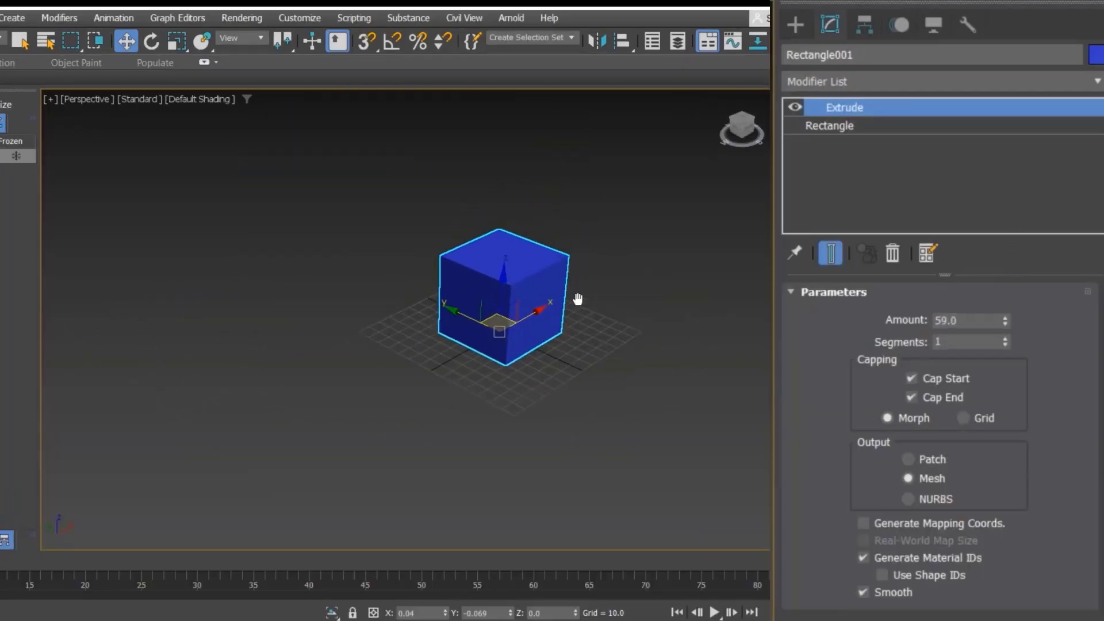
pyautogui.doubleClick(975, 320)
pyautogui.write('120')
pyautogui.press('Return')
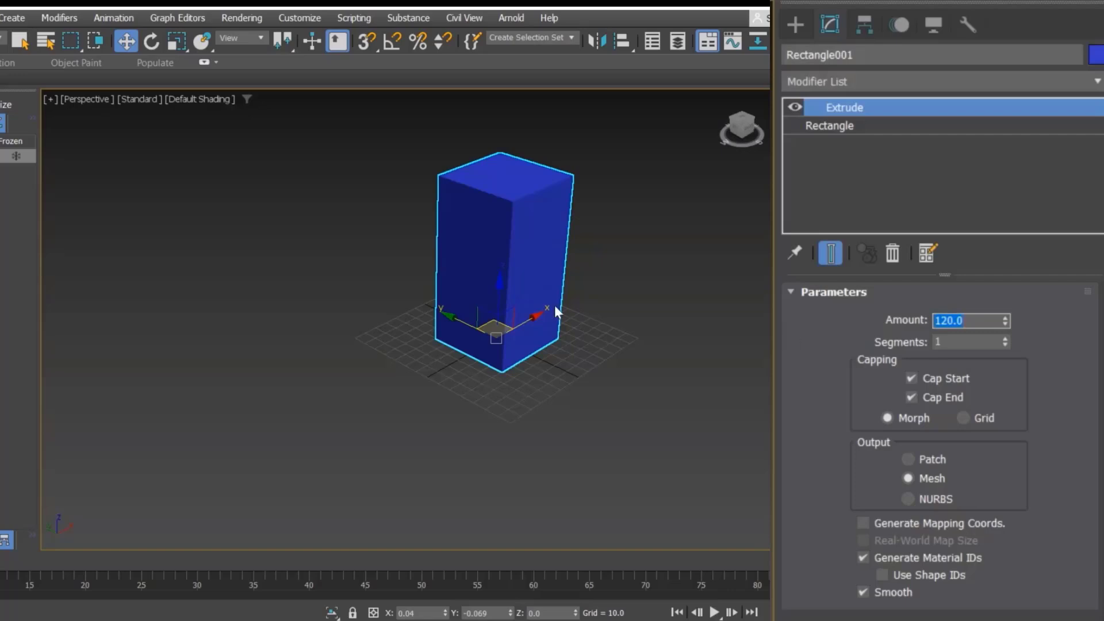
# Step: Change the extruded object's colour to grey
pyautogui.keyDown('alt'); pyautogui.moveTo(545, 303); pyautogui.dragTo(760, 255, button='middle'); pyautogui.keyUp('alt')
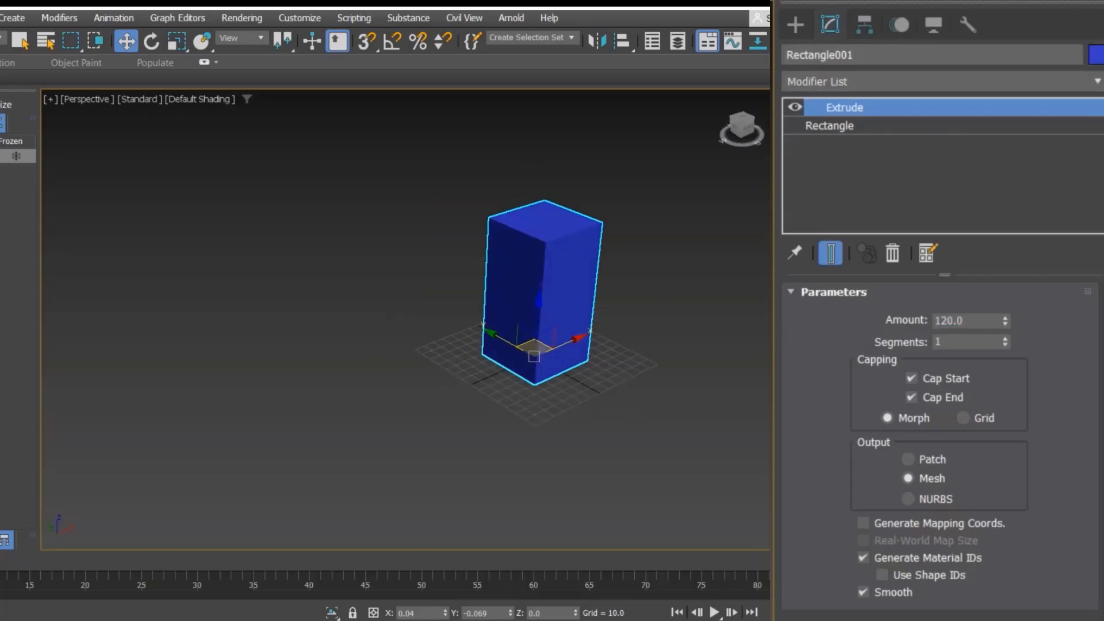
pyautogui.click(1096, 55)
pyautogui.click(409, 360)
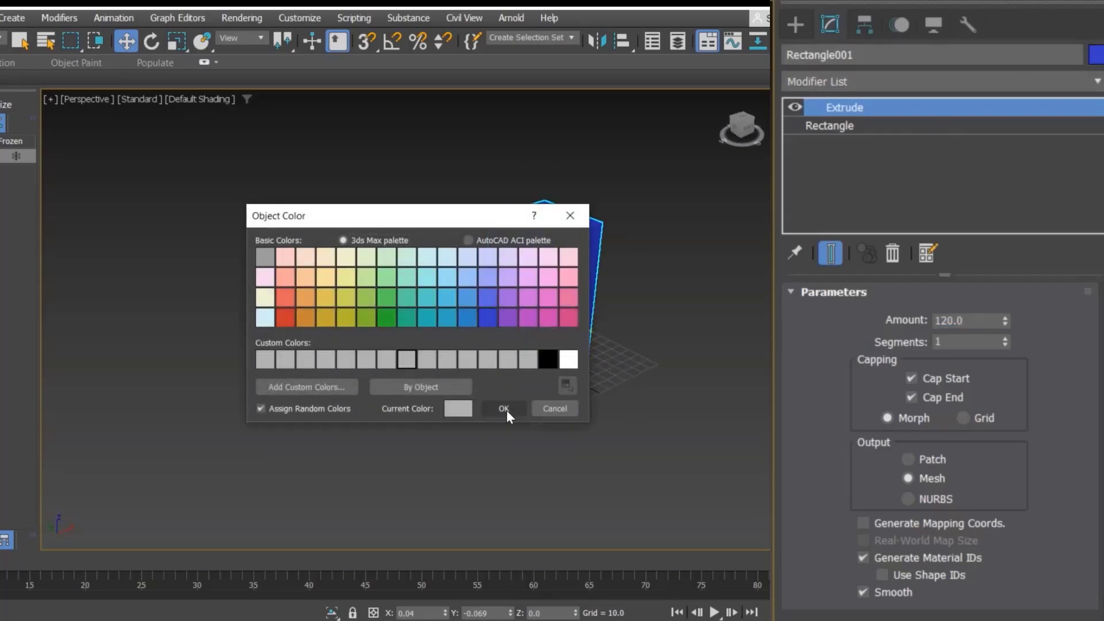
pyautogui.click(503, 407)
pyautogui.scroll(4, 514, 384)
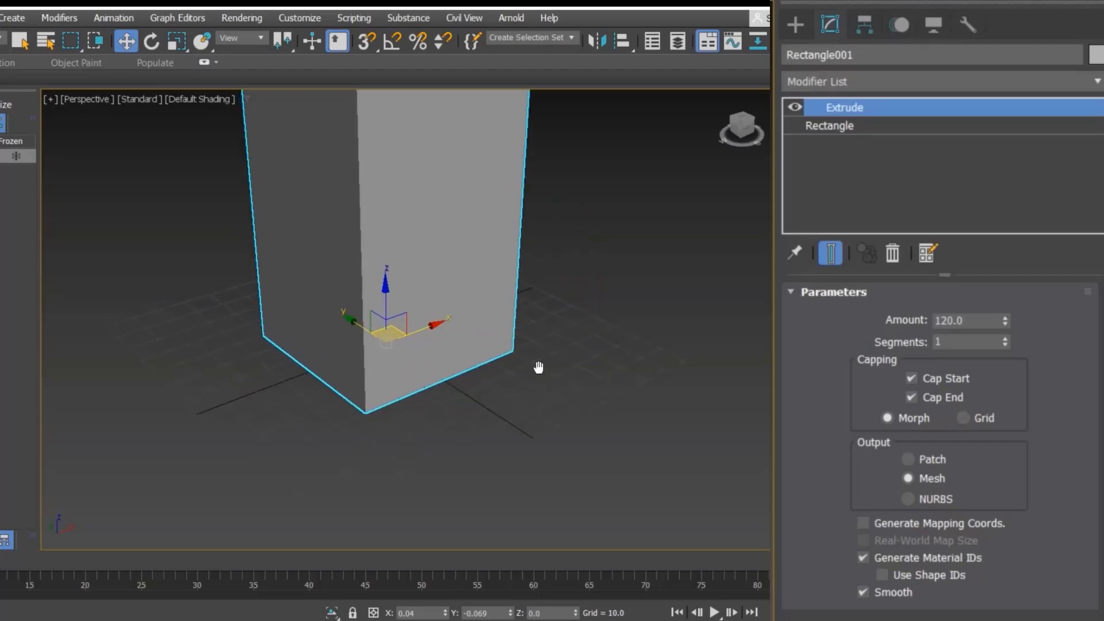
pyautogui.scroll(-2, 540, 371)
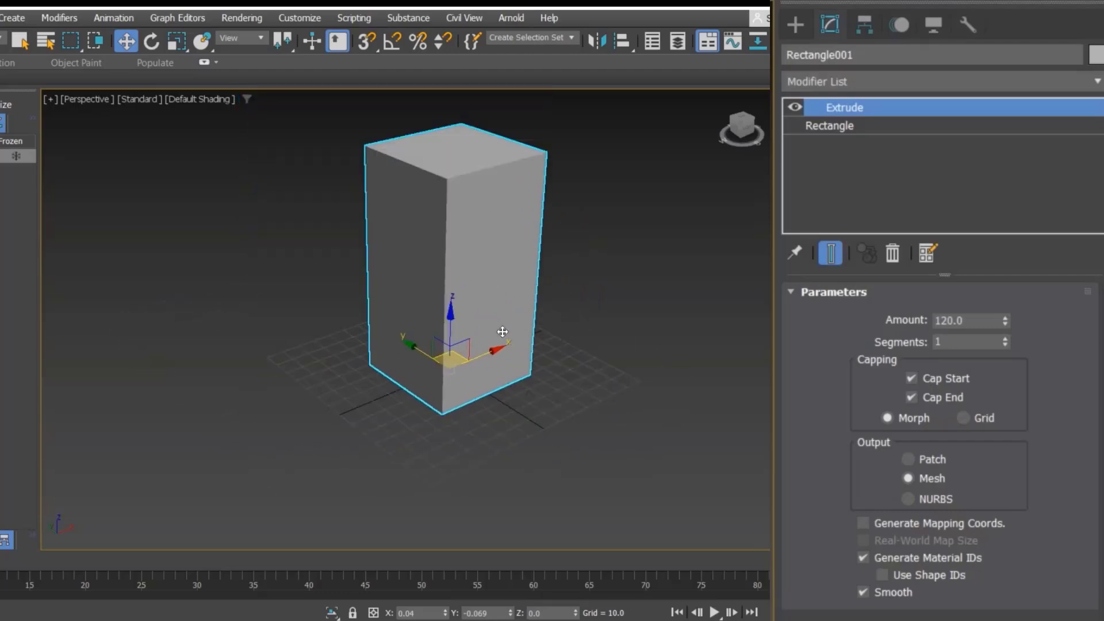
pyautogui.rightClick(454, 274)
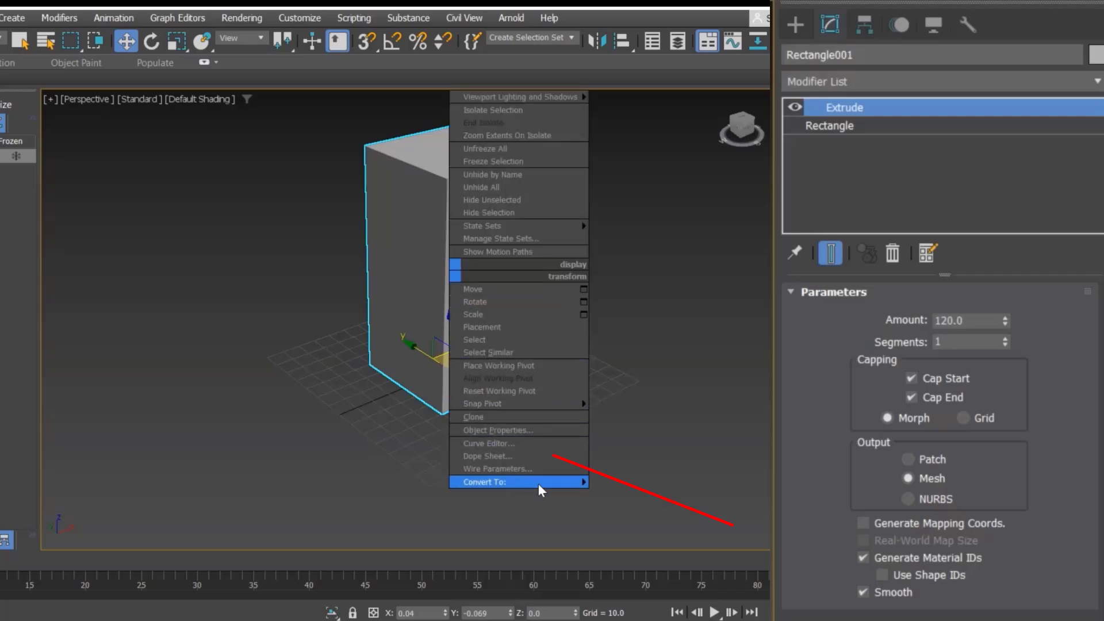
pyautogui.moveTo(541, 486)
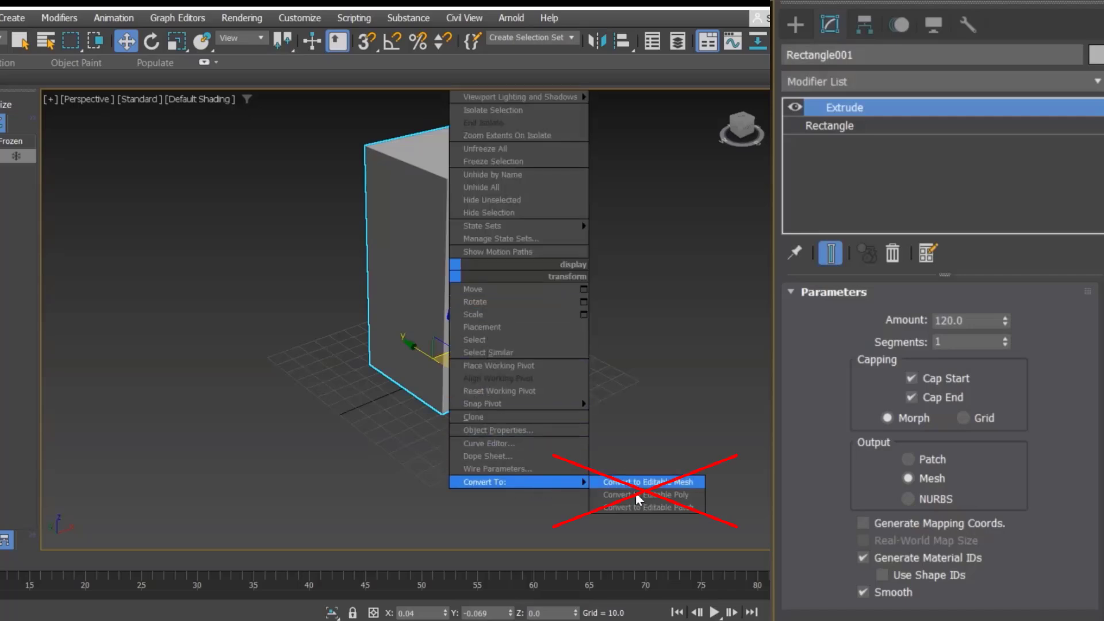
# Step: Add an Edit Poly modifier on top of the Extrude modifier
pyautogui.click(932, 88)
pyautogui.write('ed')
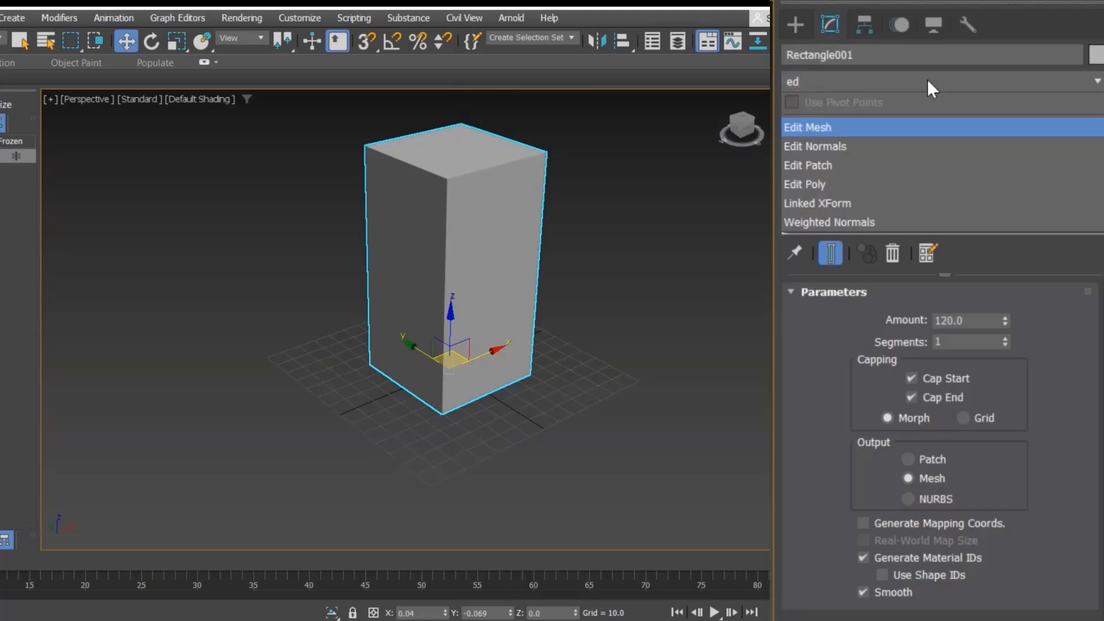
pyautogui.press('Down')
pyautogui.press('Down')
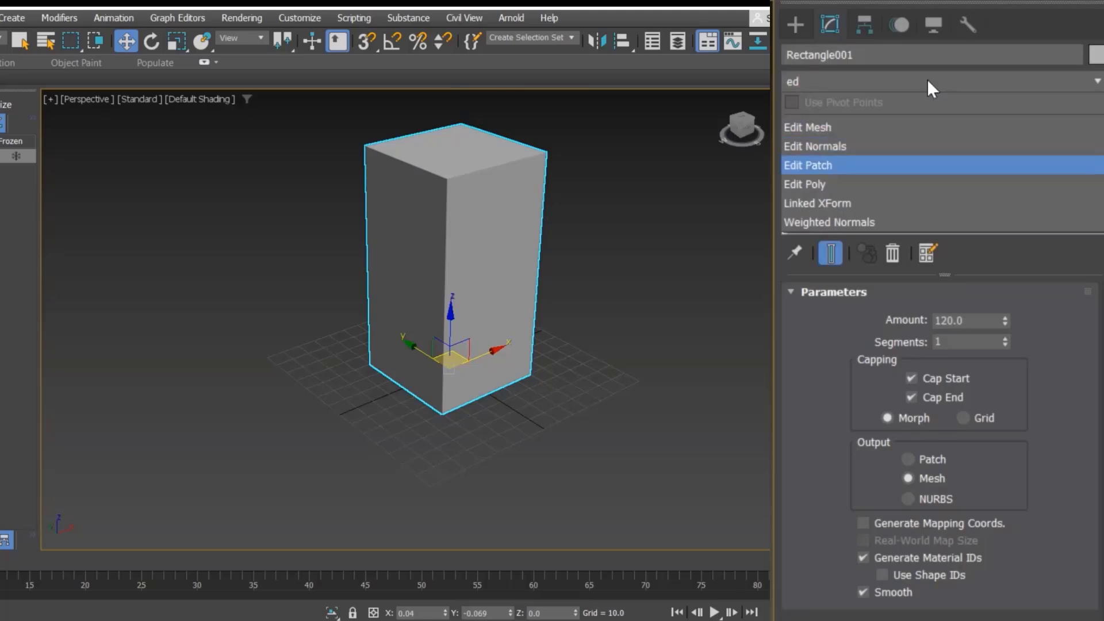
pyautogui.press('Down')
pyautogui.press('Return')
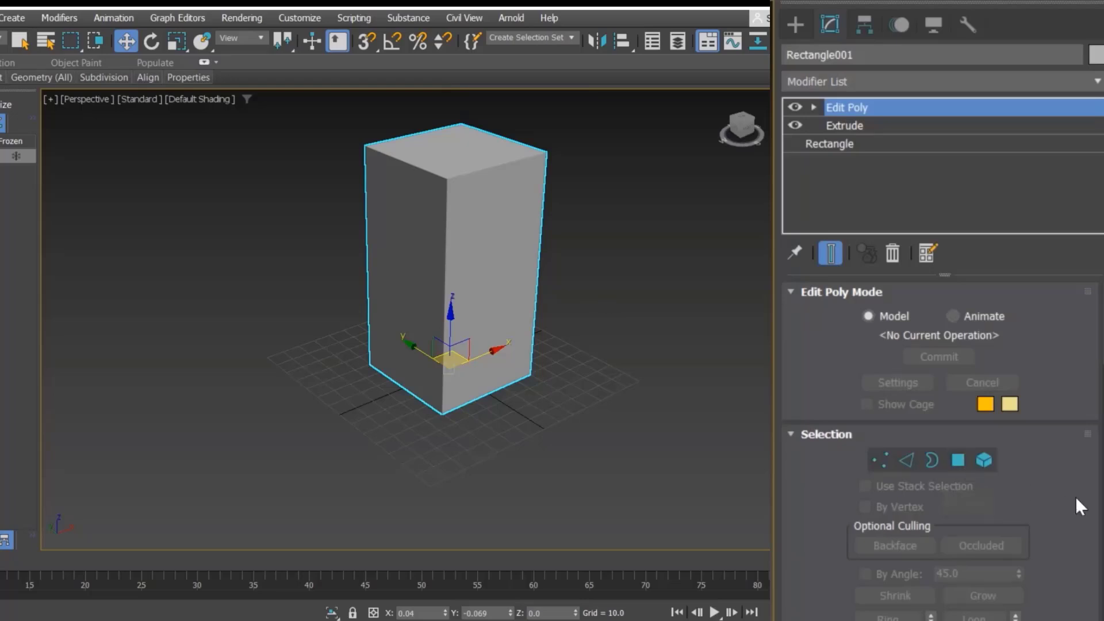
# Step: Delete the block's front polygon in polygon sub-object mode
pyautogui.press('4')
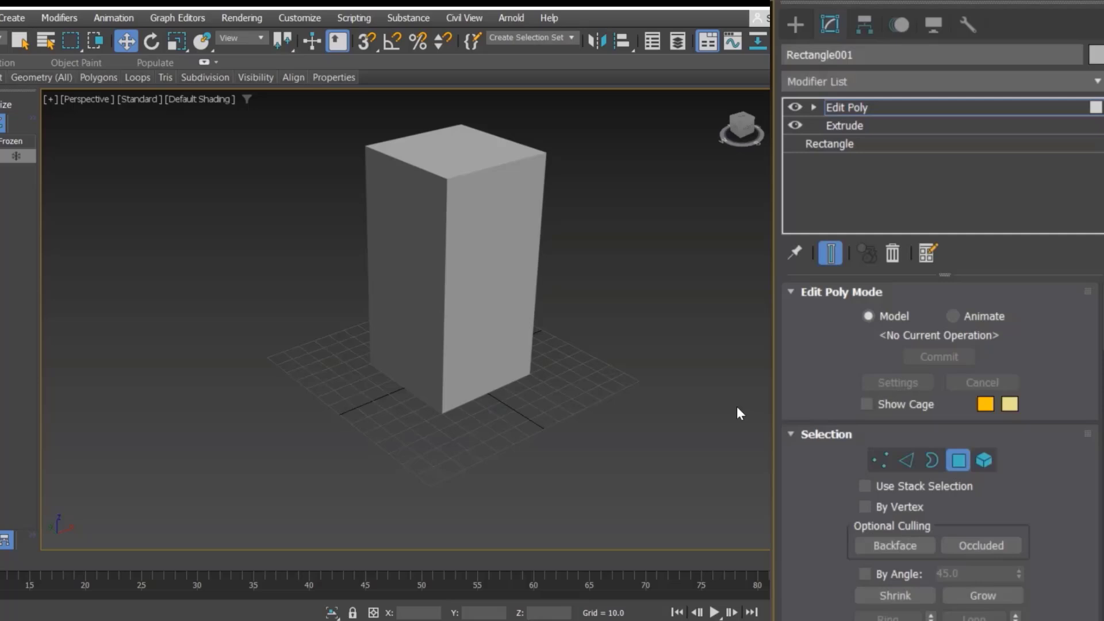
pyautogui.click(486, 302)
pyautogui.press('Delete')
pyautogui.keyDown('alt'); pyautogui.moveTo(591, 369); pyautogui.dragTo(477, 265, button='middle'); pyautogui.keyUp('alt')
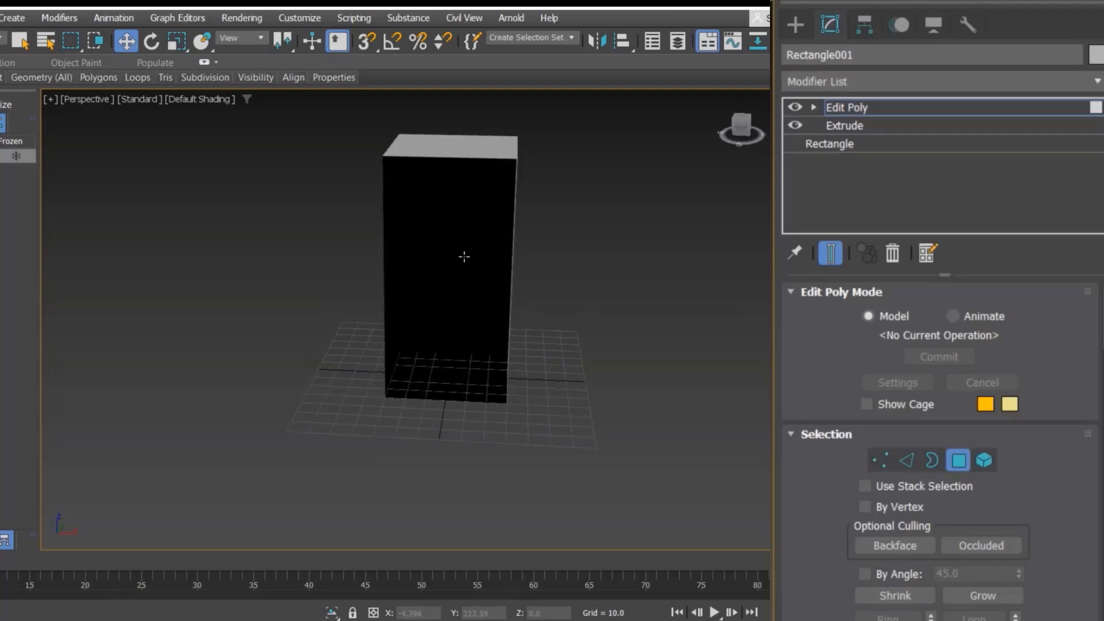
# Step: Try flipping the normals of the block's five remaining polygons, then undo the flip
pyautogui.keyDown('alt'); pyautogui.moveTo(464, 256); pyautogui.dragTo(506, 288, button='middle'); pyautogui.keyUp('alt')
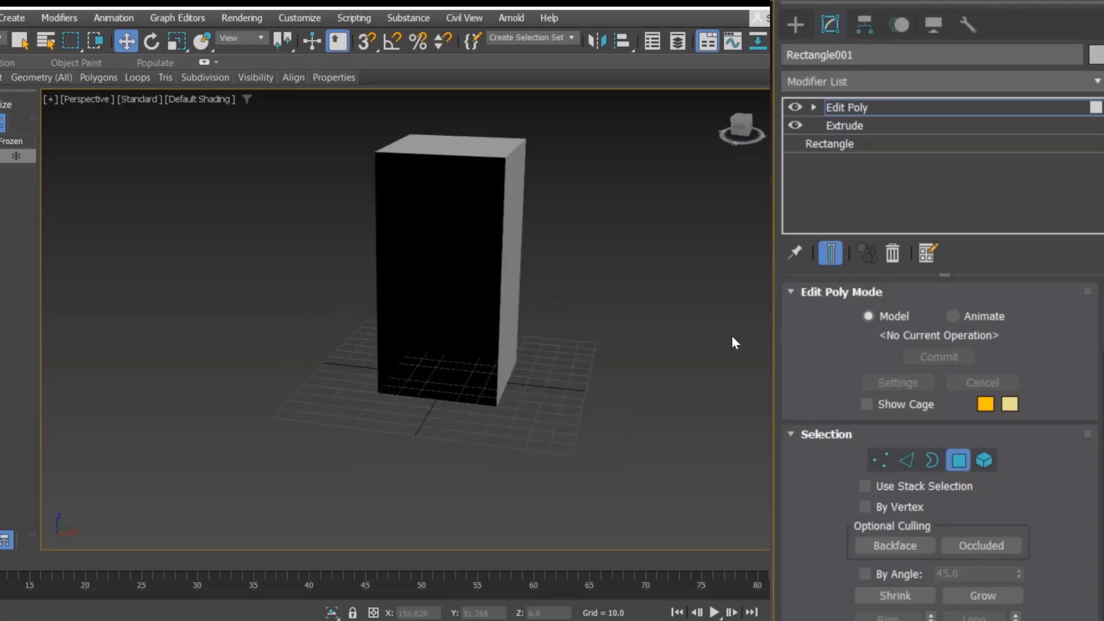
pyautogui.click(384, 377)
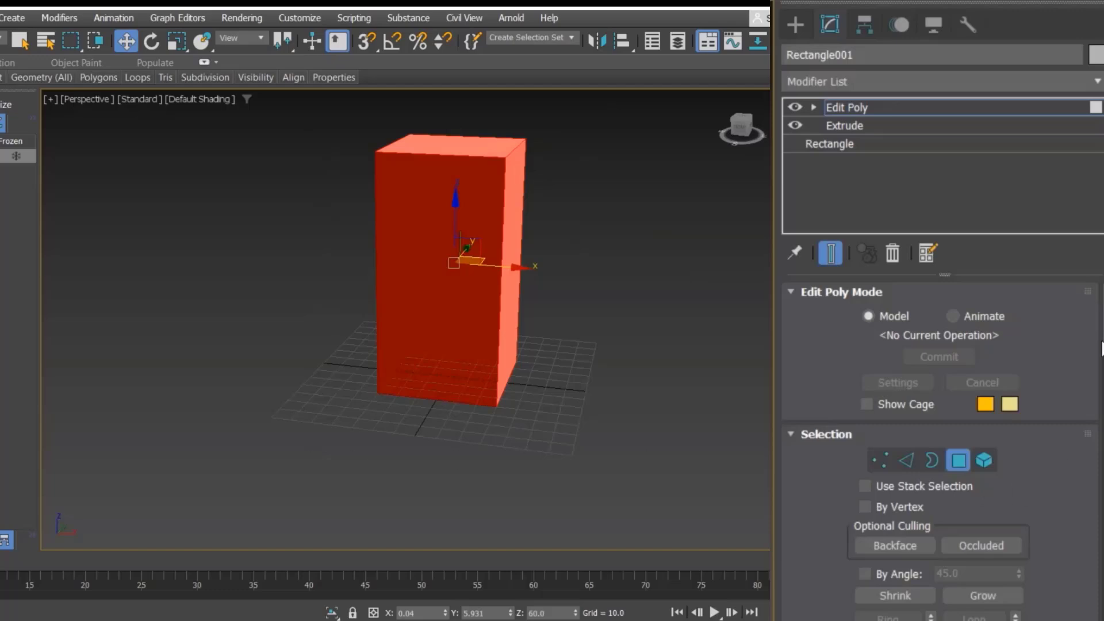
pyautogui.moveTo(1102, 343); pyautogui.dragTo(1102, 372)
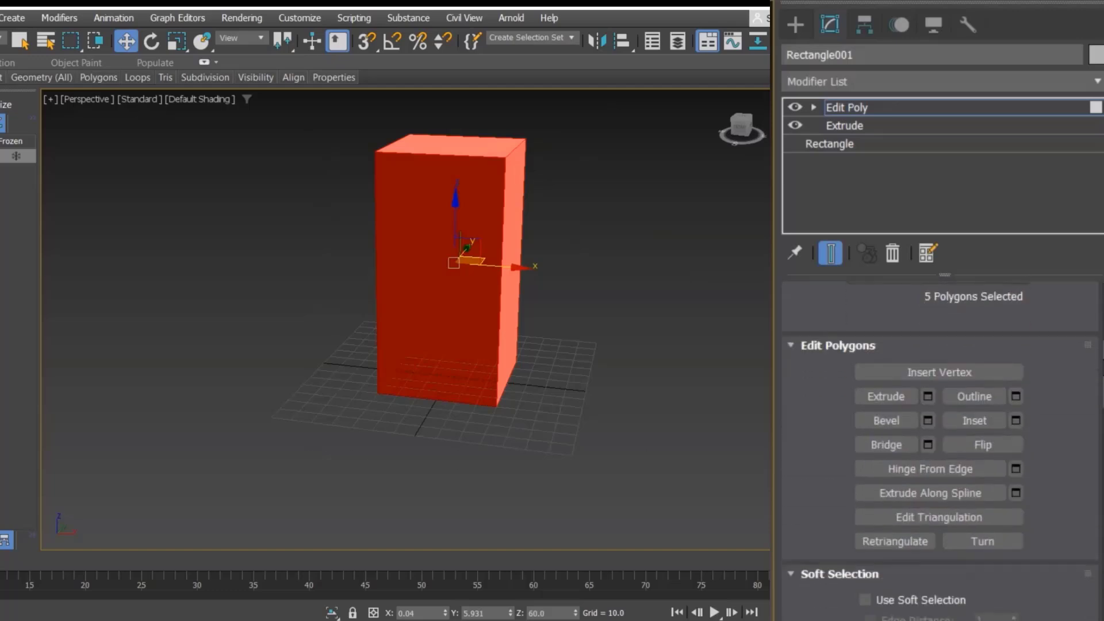
pyautogui.click(983, 445)
pyautogui.click(571, 437)
pyautogui.keyDown('alt'); pyautogui.moveTo(555, 394); pyautogui.dragTo(459, 285, button='middle'); pyautogui.keyUp('alt')
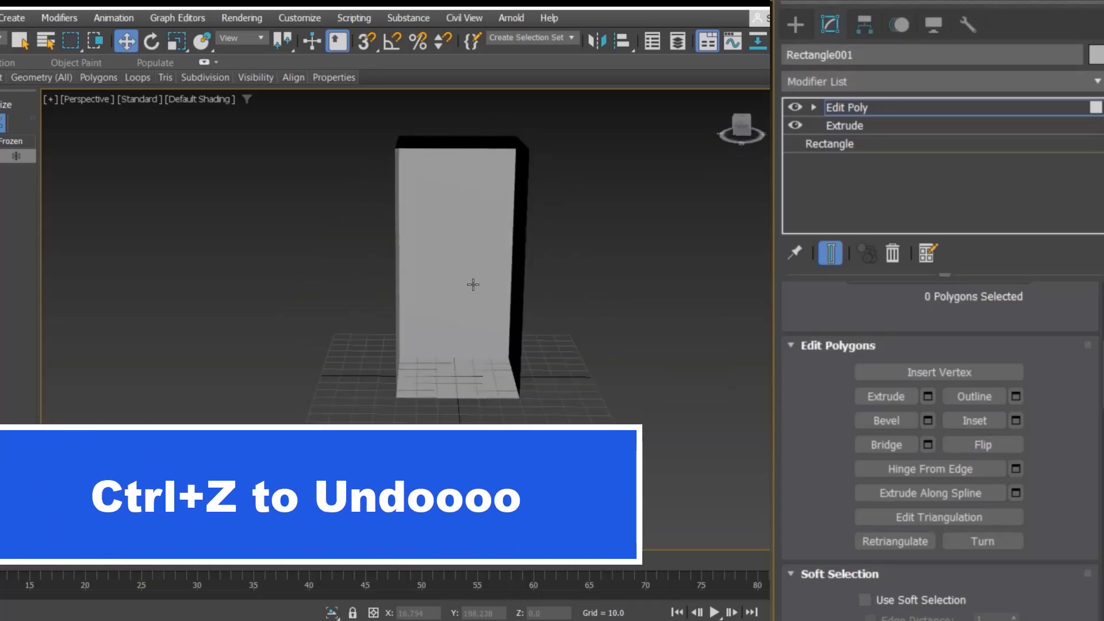
pyautogui.hotkey('ctrl', 'z')
pyautogui.hotkey('ctrl', 'z')
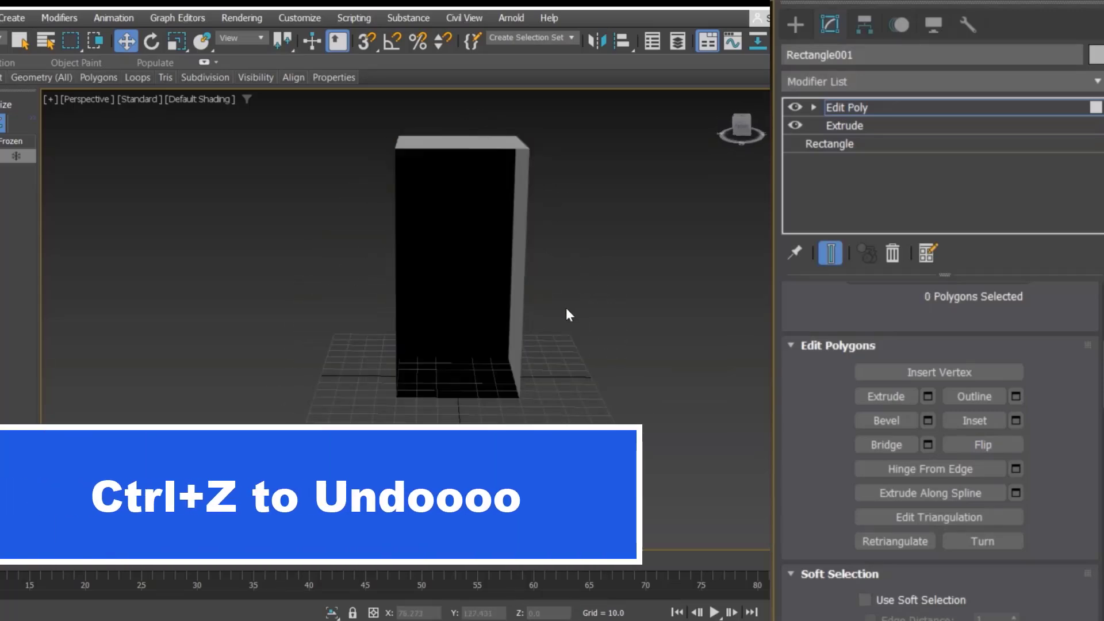
# Step: Add a Shell modifier on top of the Edit Poly modifier
pyautogui.click(874, 86)
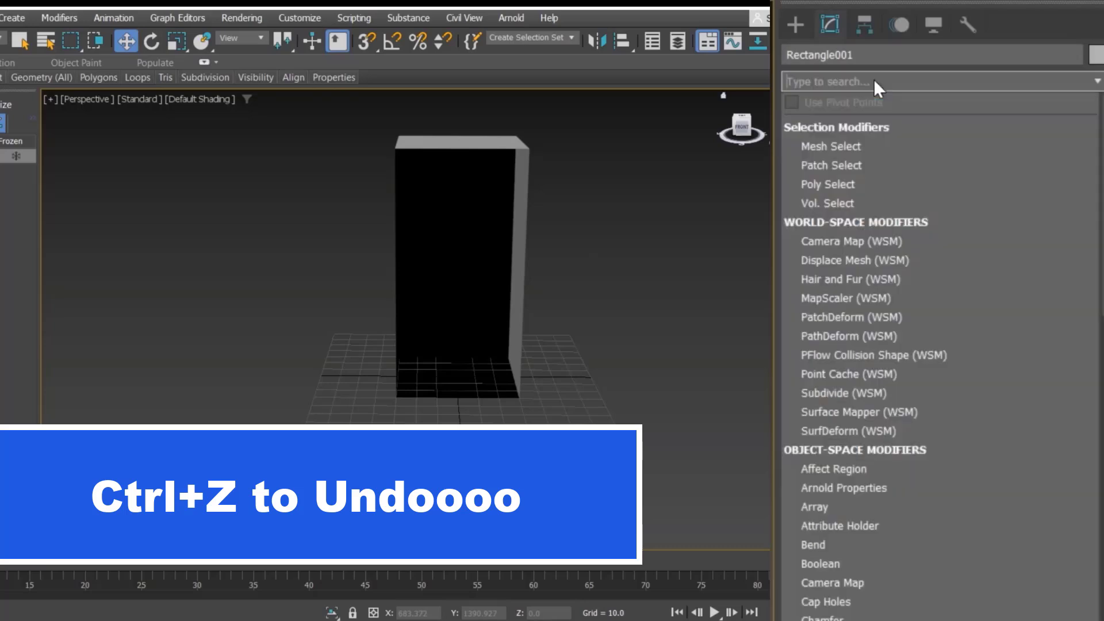
pyautogui.write('sh')
pyautogui.press('Return')
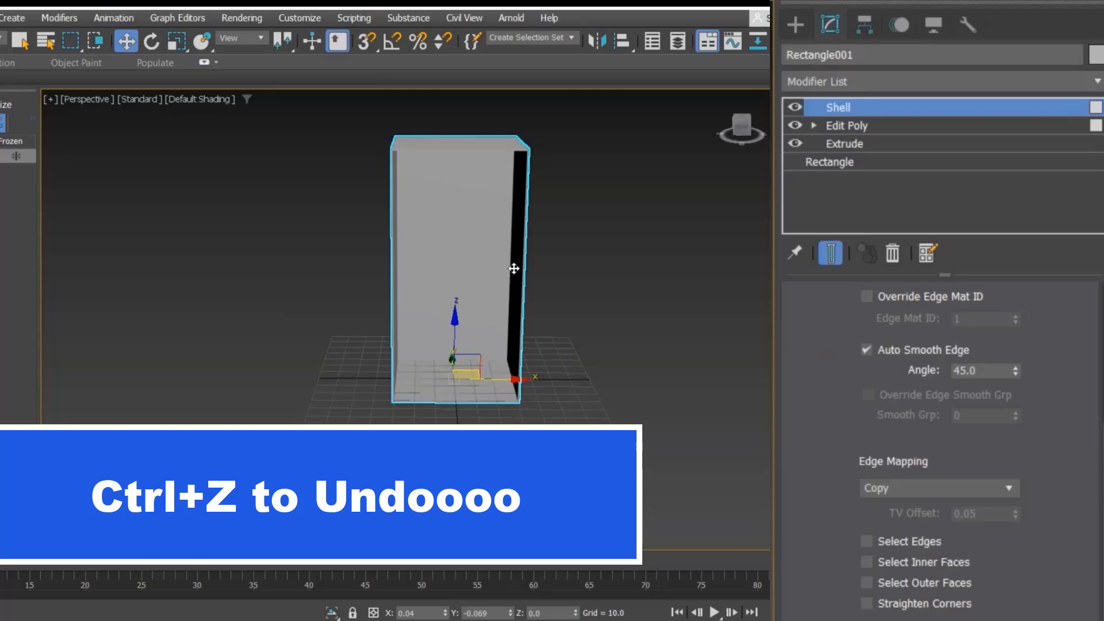
pyautogui.scroll(3, 532, 301)
pyautogui.scroll(1, 942, 377)
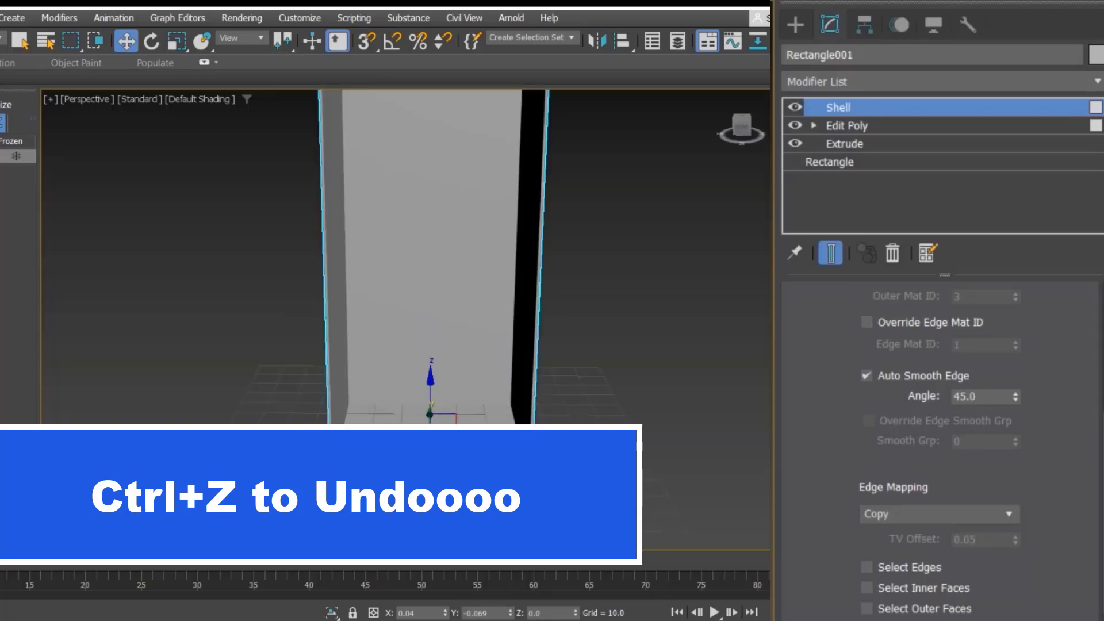
pyautogui.scroll(5, 1085, 296)
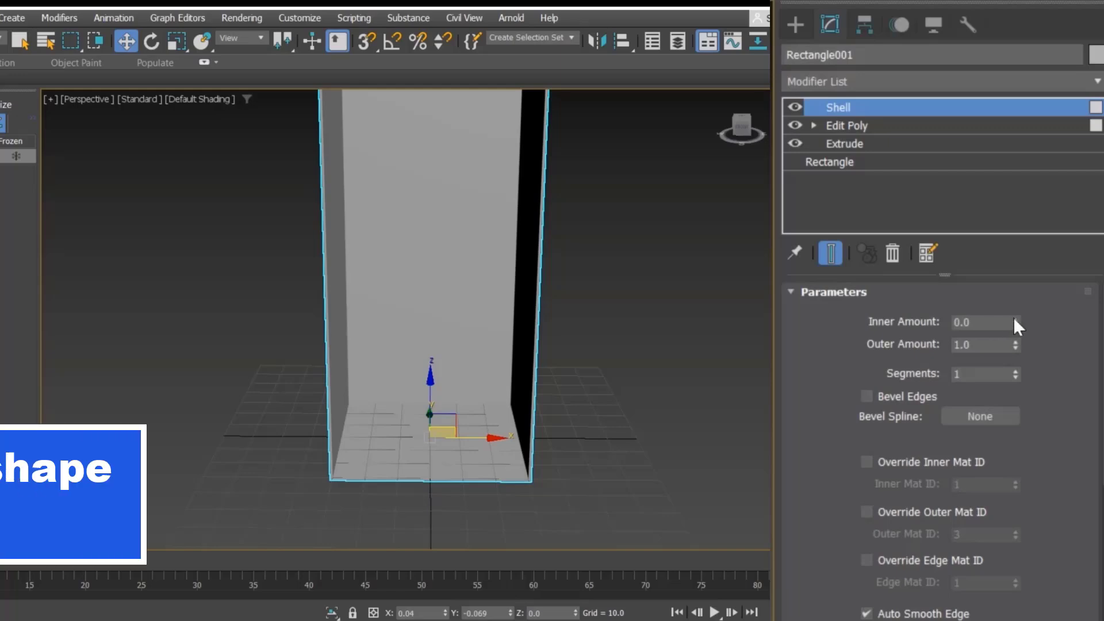
# Step: Turn on edged-faces display and set the Shell's outer amount to 0
pyautogui.moveTo(1013, 317); pyautogui.dragTo(980, 81)
pyautogui.press('F4')
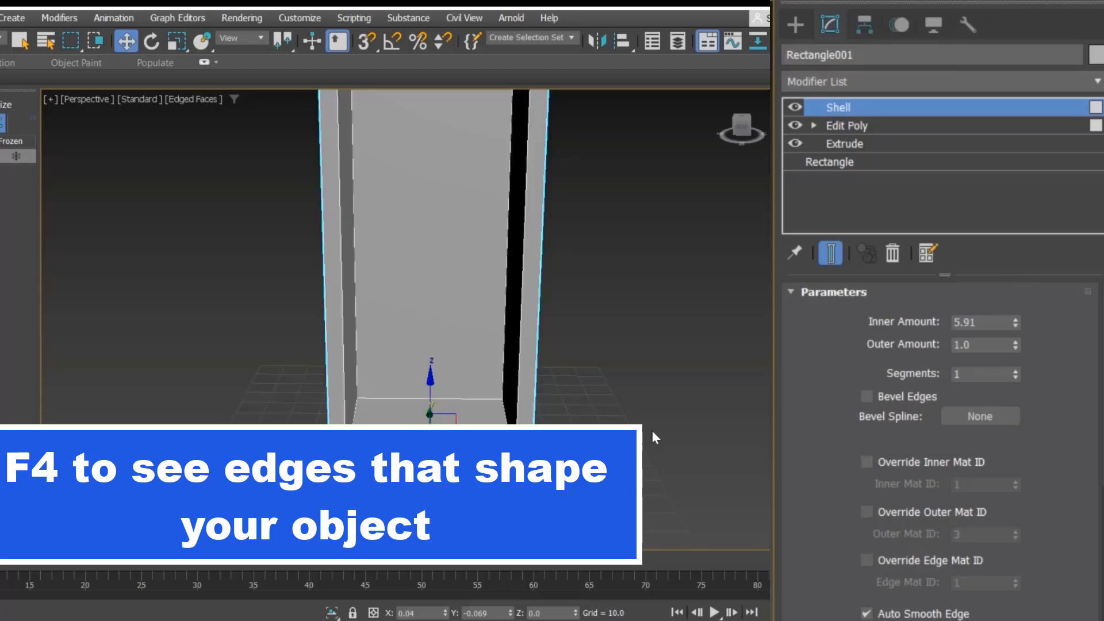
pyautogui.moveTo(1016, 322)
pyautogui.mouseDown()
pyautogui.moveTo(1006, 247)
pyautogui.moveTo(839, 523)
pyautogui.moveTo(796, 274)
pyautogui.moveTo(808, 503)
pyautogui.moveTo(916, 290)
pyautogui.moveTo(1005, 339)
pyautogui.mouseUp()
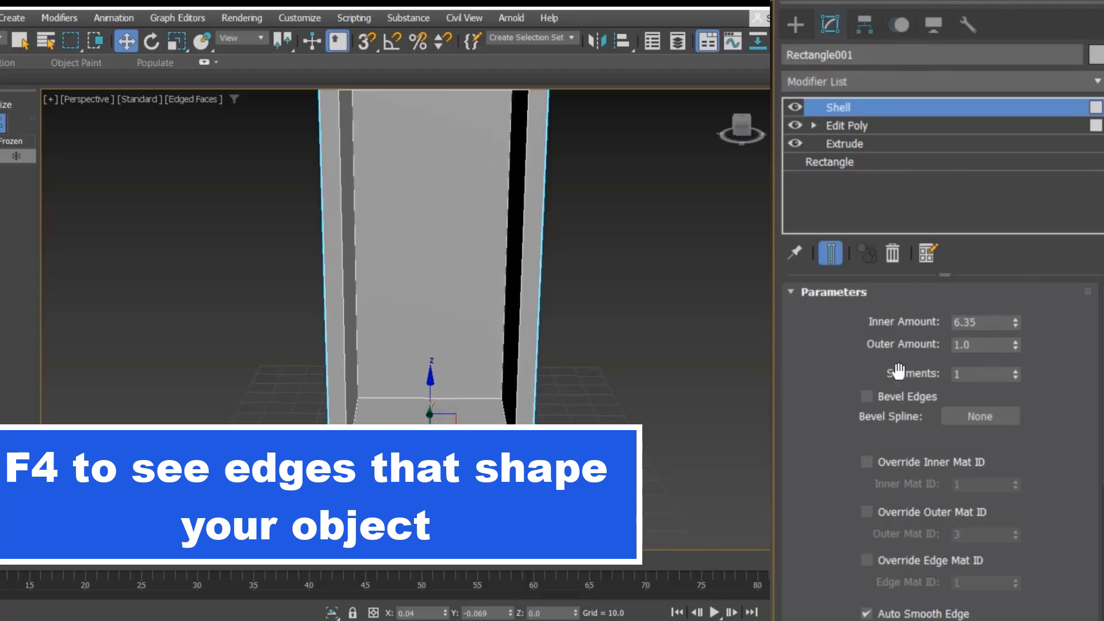
pyautogui.doubleClick(986, 322)
pyautogui.write('0')
pyautogui.press('Return')
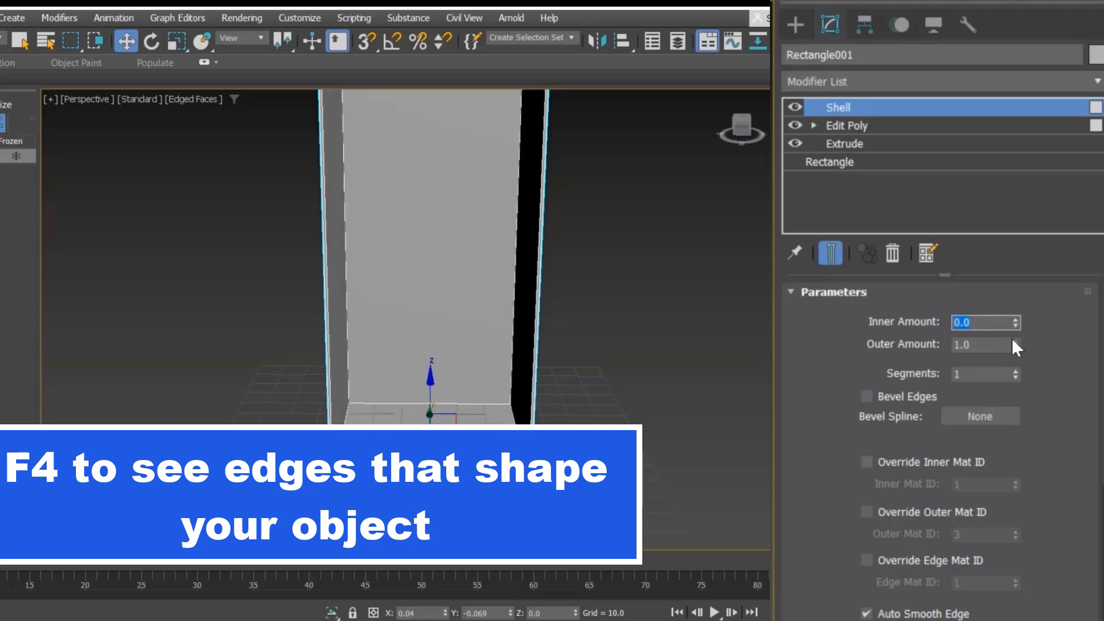
pyautogui.moveTo(1015, 345); pyautogui.dragTo(687, 180)
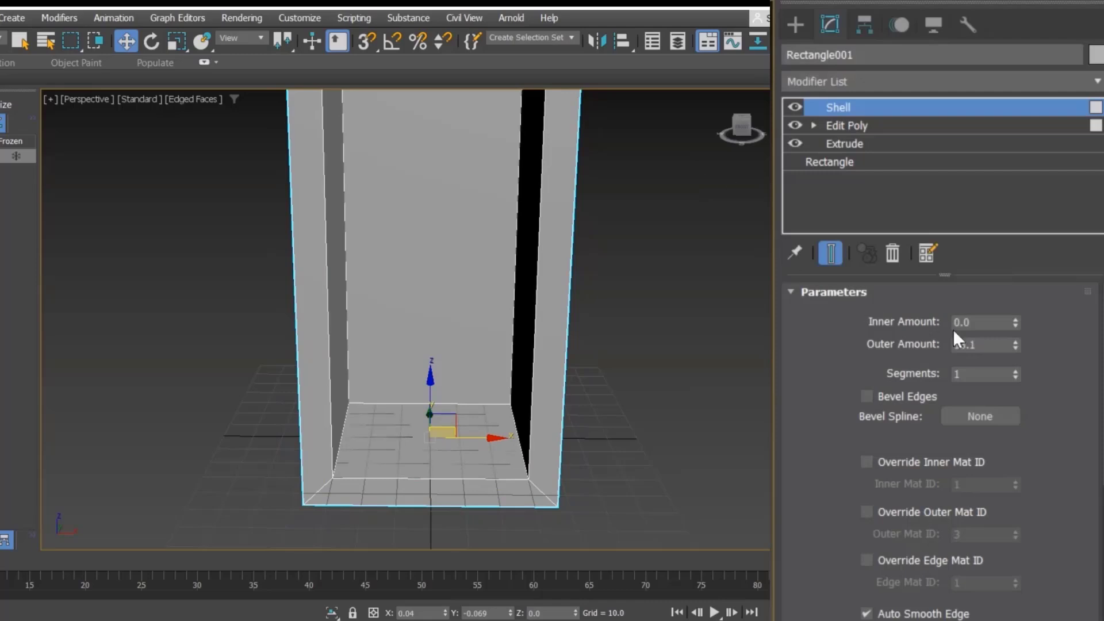
pyautogui.doubleClick(977, 344)
pyautogui.write('0')
pyautogui.press('Return')
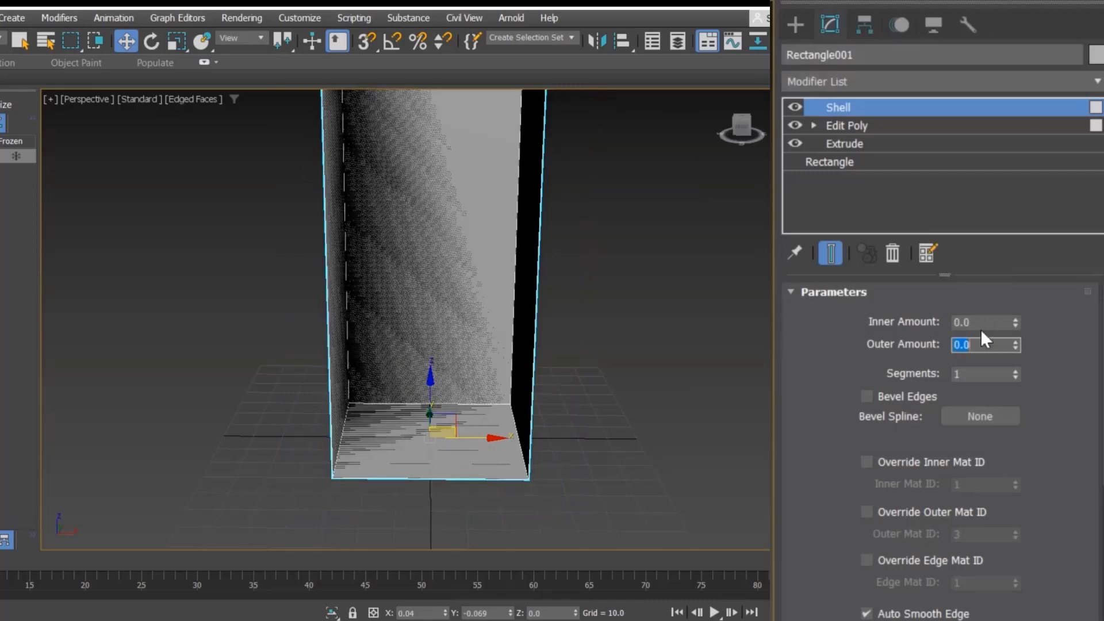
# Step: Set the Shell's inner amount to 10
pyautogui.click(982, 325)
pyautogui.write('10')
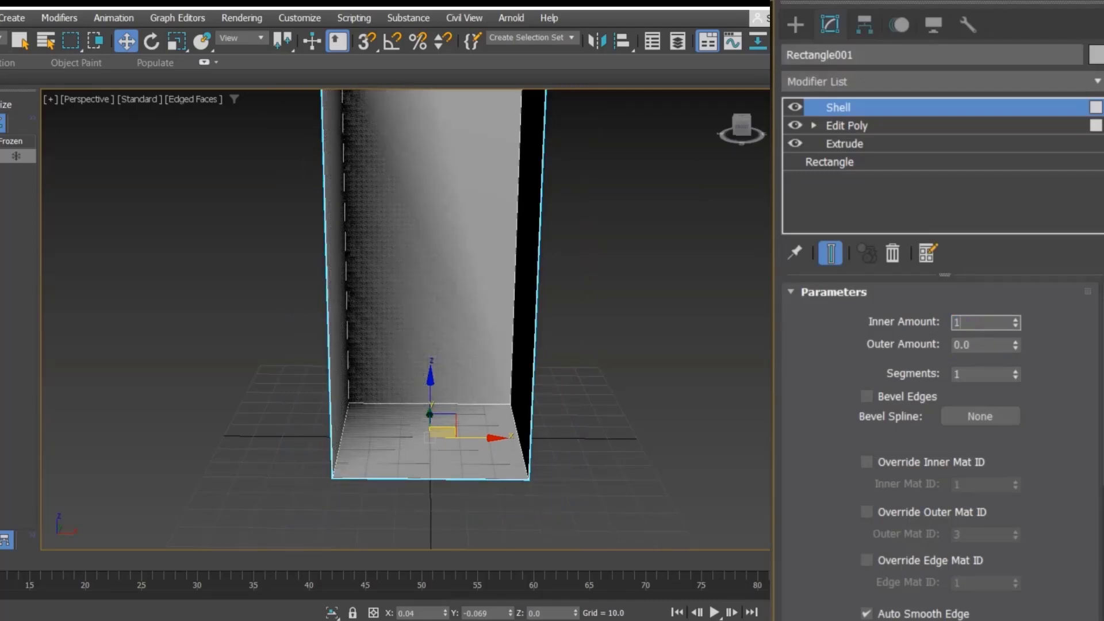
pyautogui.press('Return')
# Step: Deselect the block, start the Line tool in the Front view and turn on 2.5D snapping
pyautogui.click(636, 384)
pyautogui.scroll(-4, 636, 384)
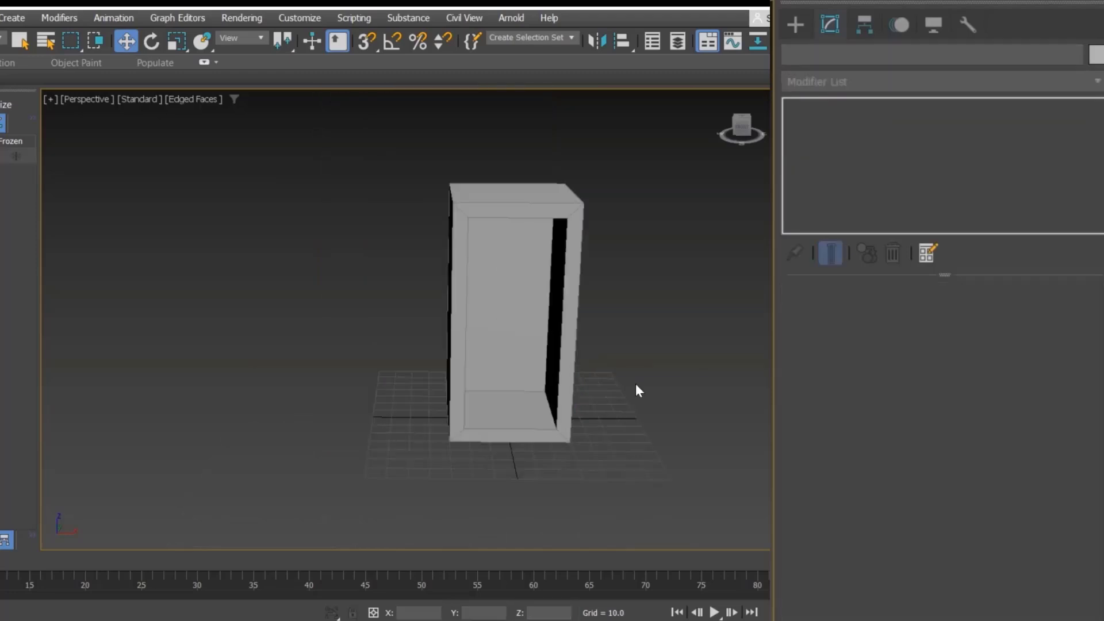
pyautogui.moveTo(636, 384); pyautogui.dragTo(585, 404, button='middle')
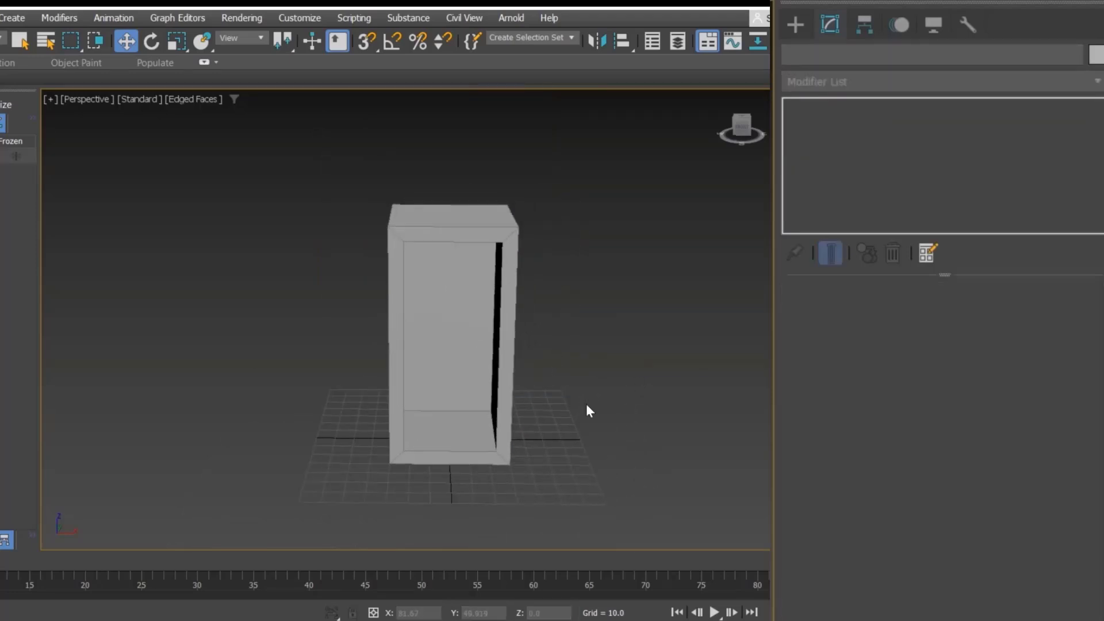
pyautogui.click(800, 28)
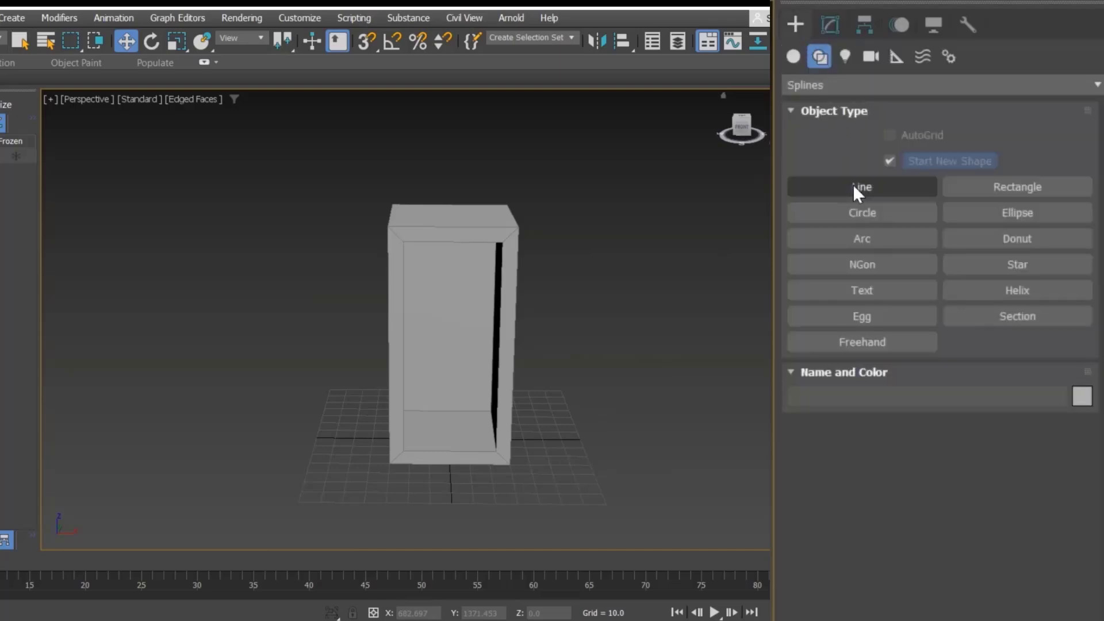
pyautogui.click(854, 186)
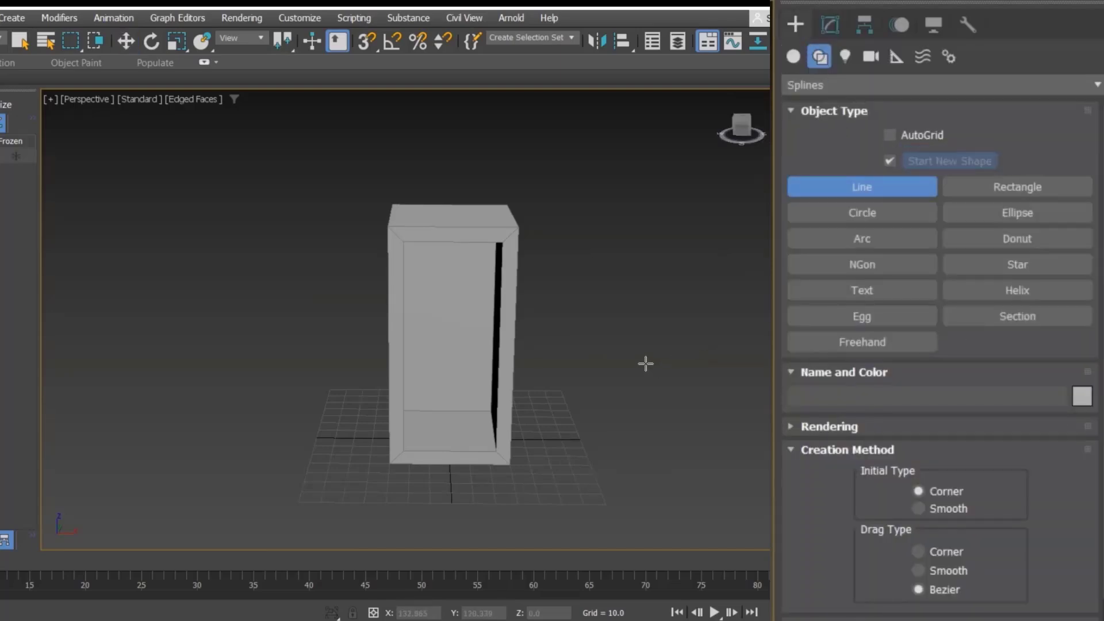
pyautogui.press('f')
pyautogui.scroll(2, 460, 339)
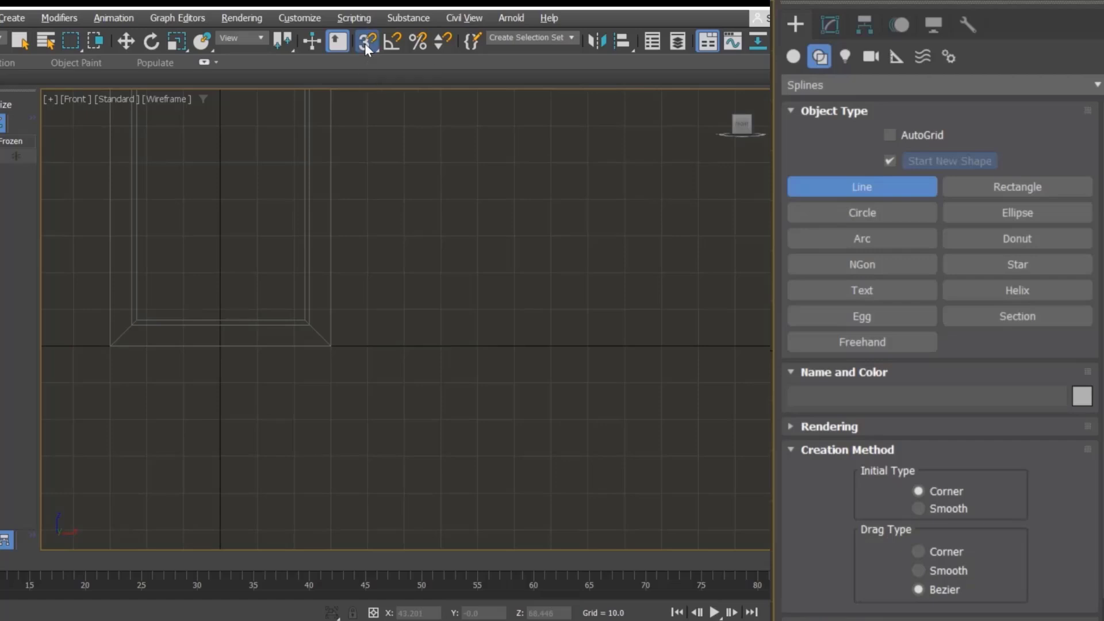
pyautogui.moveTo(365, 44); pyautogui.dragTo(367, 66)
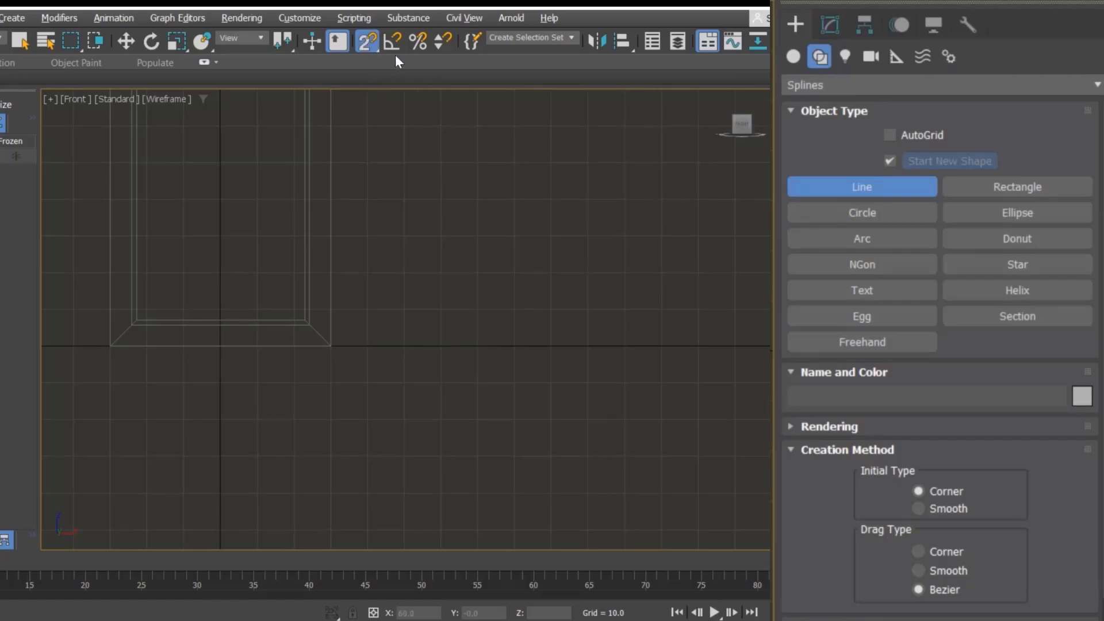
# Step: Draw an open stepped column profile line beside the block, about 20 units wide and 50 high with an inward notch
pyautogui.click(441, 345)
pyautogui.rightClick(453, 347)
pyautogui.click(453, 347)
pyautogui.click(514, 346)
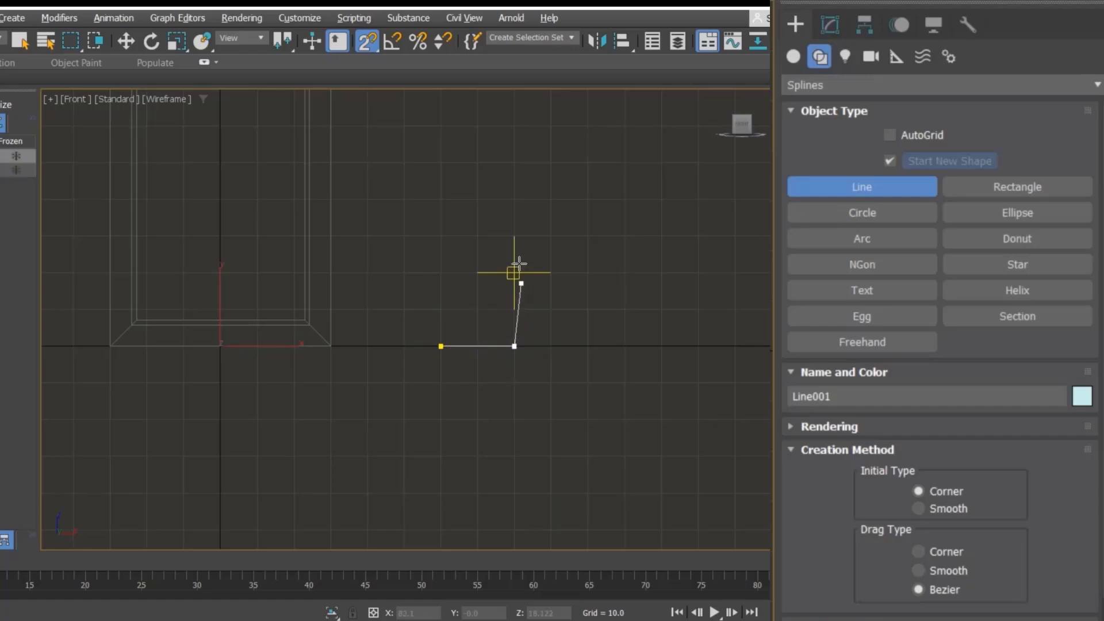
pyautogui.click(514, 235)
pyautogui.click(477, 235)
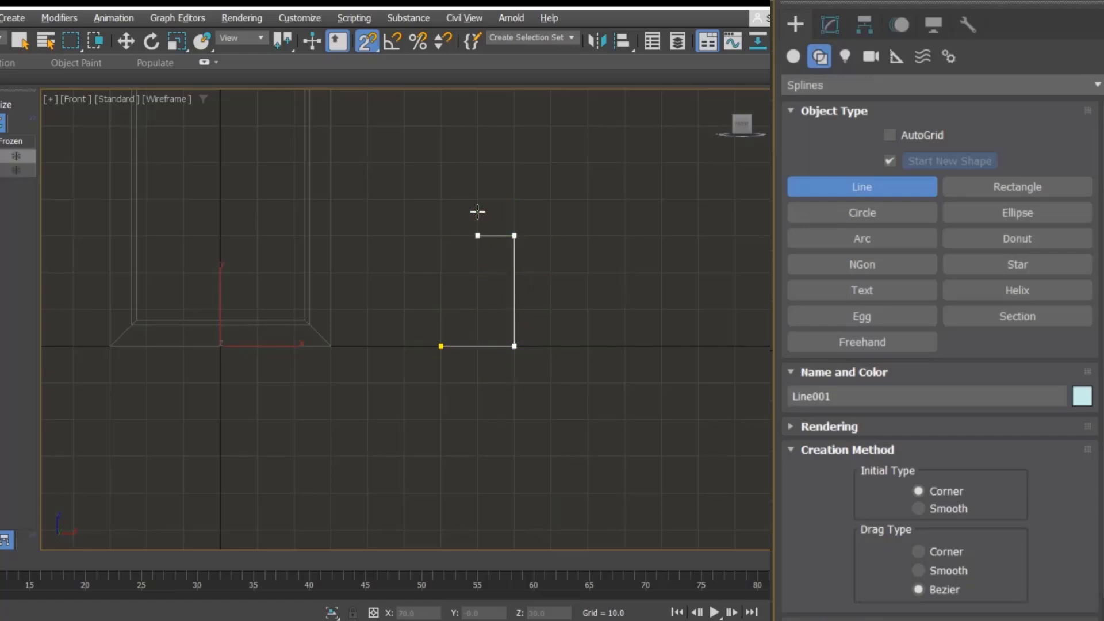
pyautogui.click(477, 199)
pyautogui.click(514, 199)
pyautogui.click(514, 162)
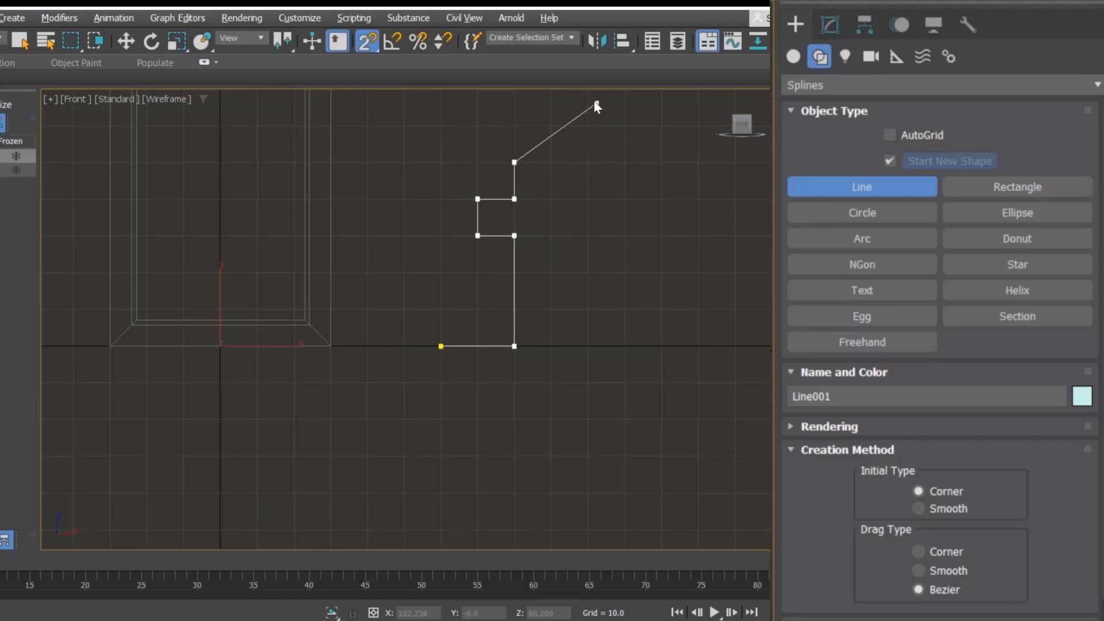
pyautogui.rightClick(567, 164)
pyautogui.rightClick(566, 163)
# Step: Return to the perspective view, turn snapping off, and apply a Lathe modifier to the profile line
pyautogui.press('p')
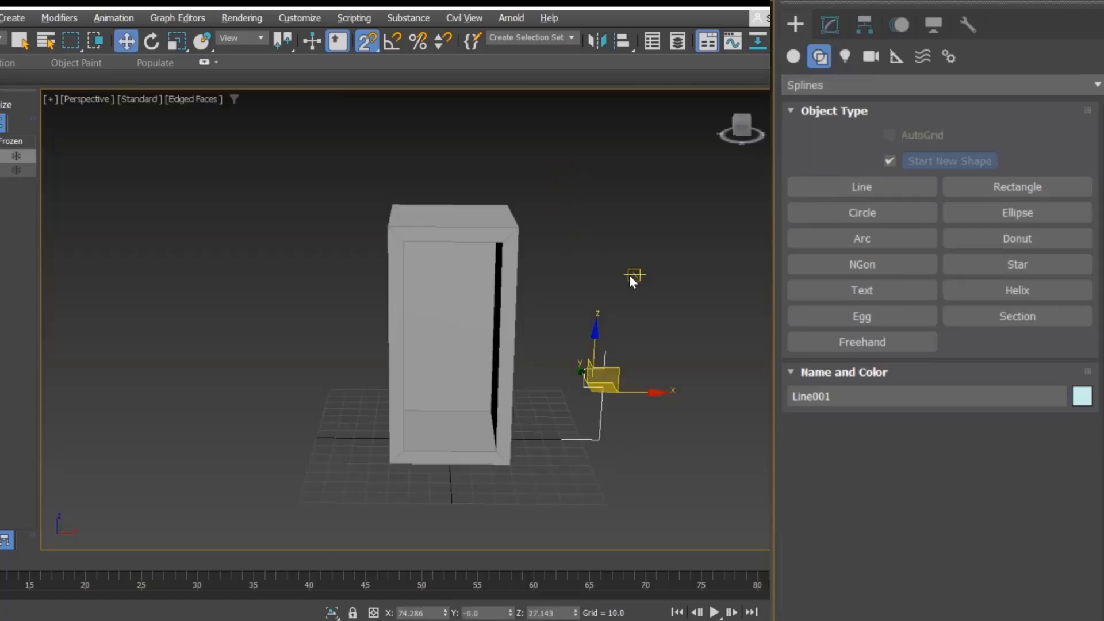
pyautogui.press('s')
pyautogui.keyDown('alt'); pyautogui.moveTo(659, 361); pyautogui.dragTo(627, 356, button='middle'); pyautogui.keyUp('alt')
pyautogui.scroll(5, 622, 433)
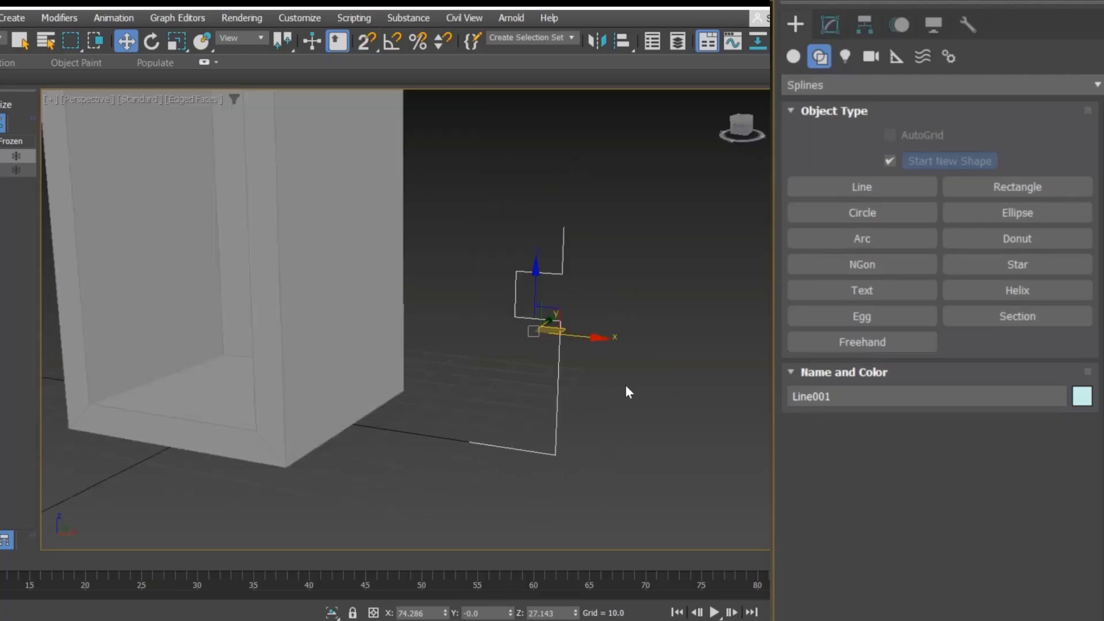
pyautogui.click(831, 25)
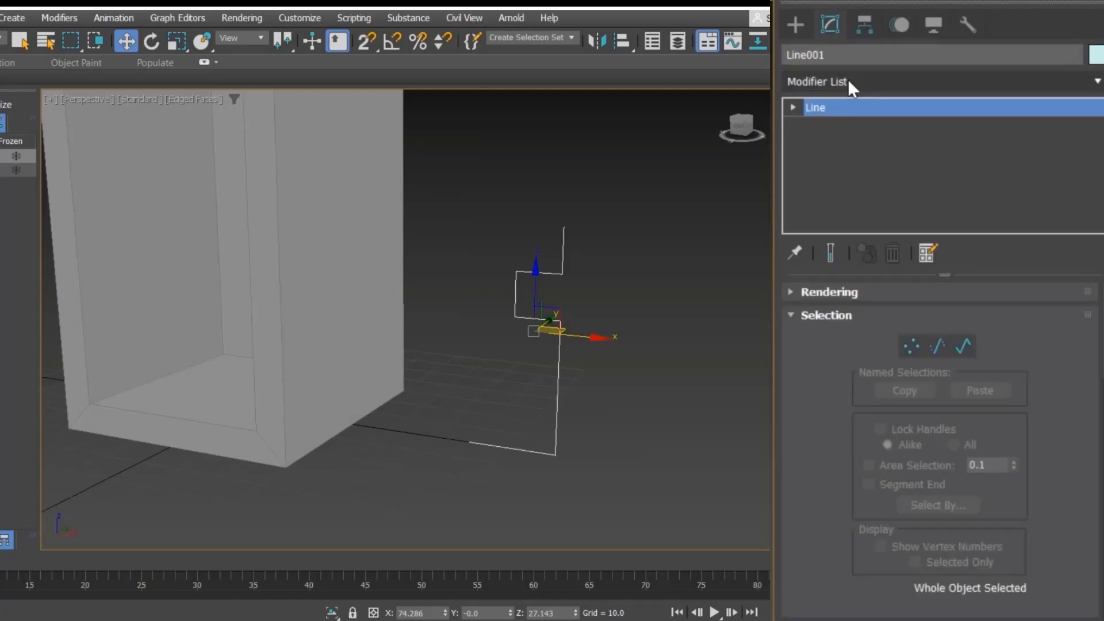
pyautogui.click(848, 82)
pyautogui.write('la')
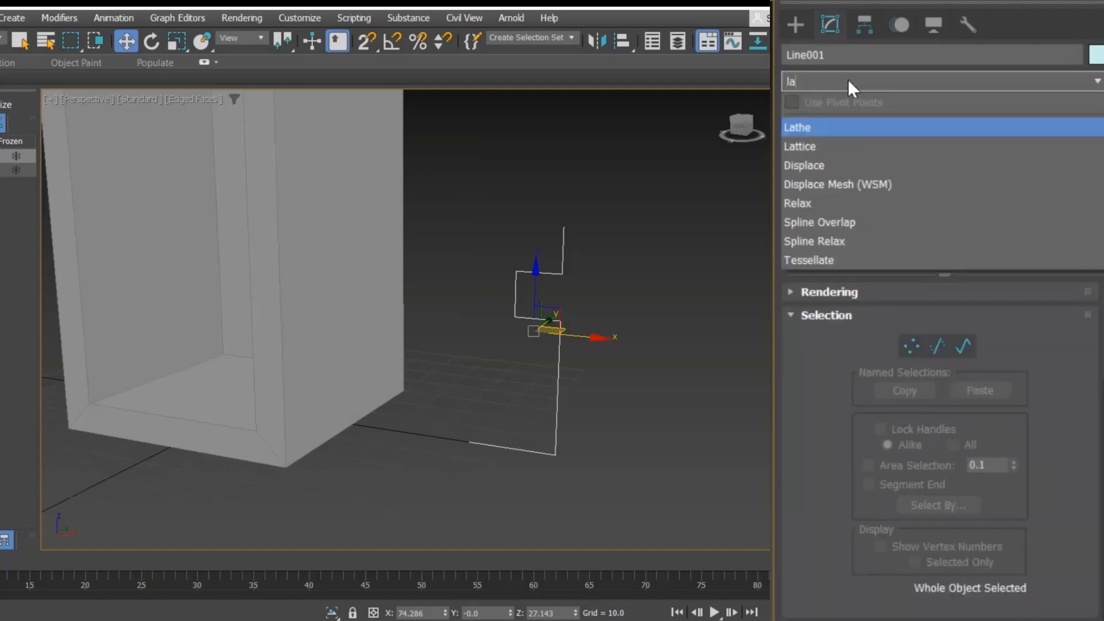
pyautogui.click(847, 127)
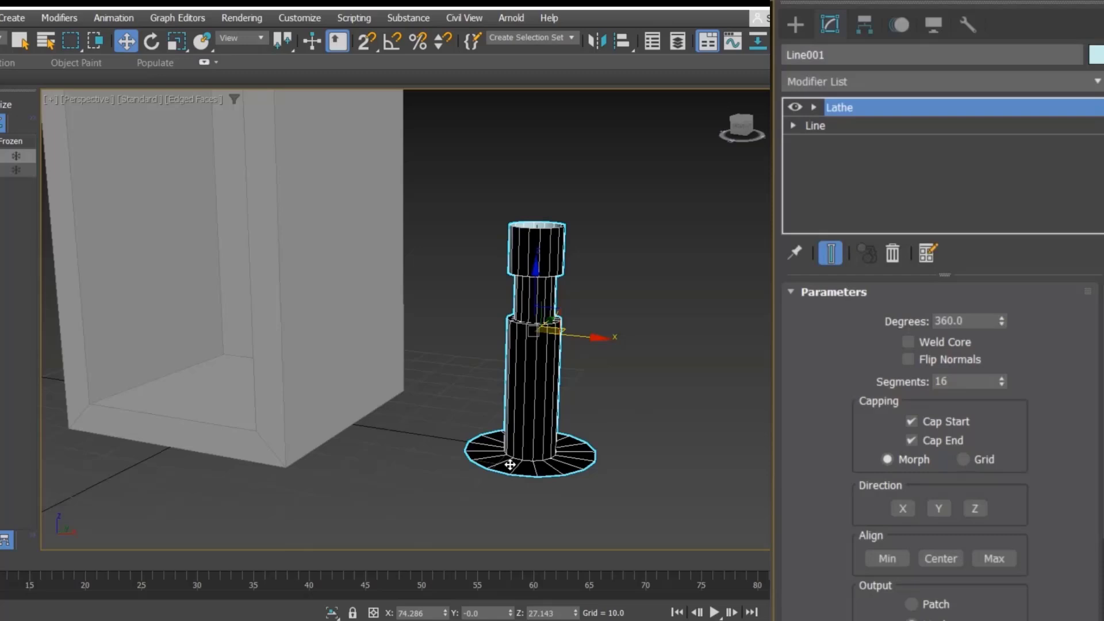
pyautogui.click(638, 411)
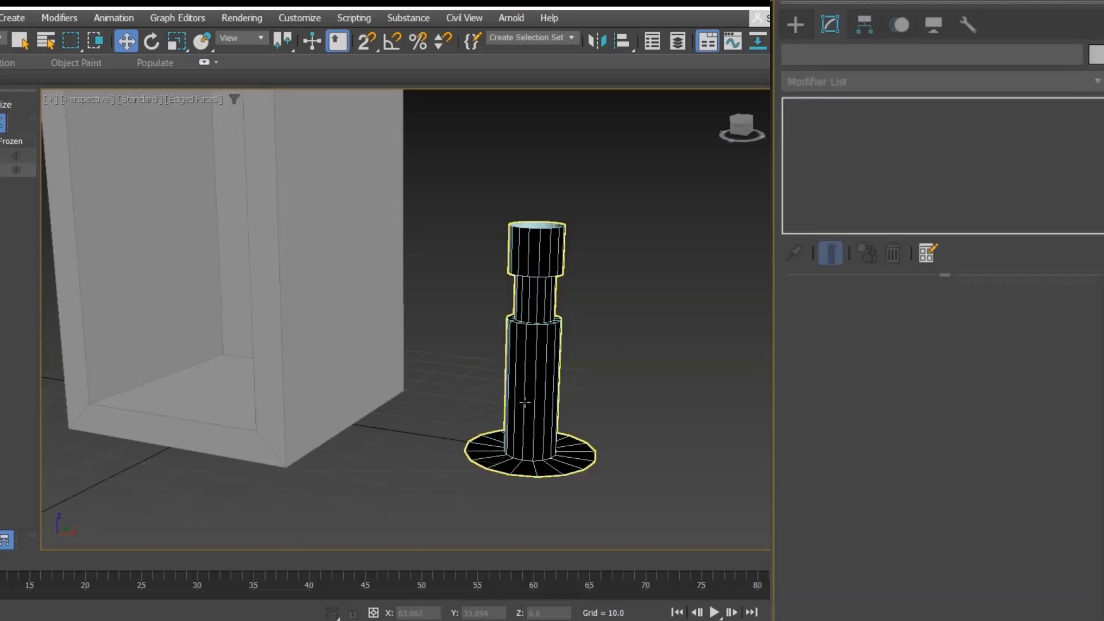
pyautogui.click(561, 409)
pyautogui.hotkey('ctrl', 'z')
pyautogui.hotkey('ctrl', 'z')
pyautogui.hotkey('ctrl', 'z')
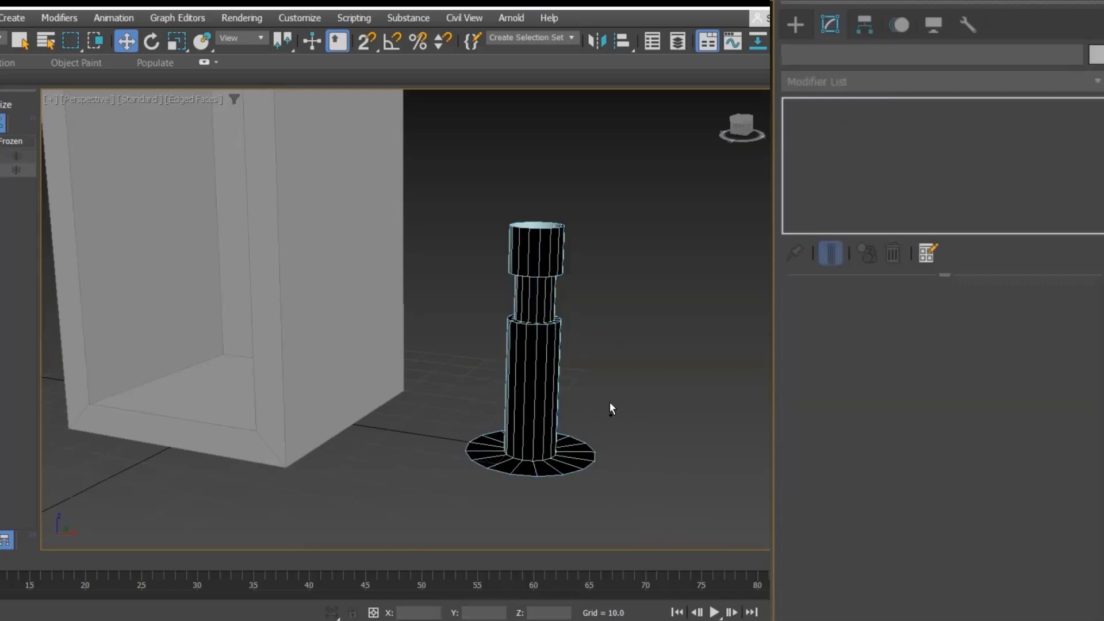
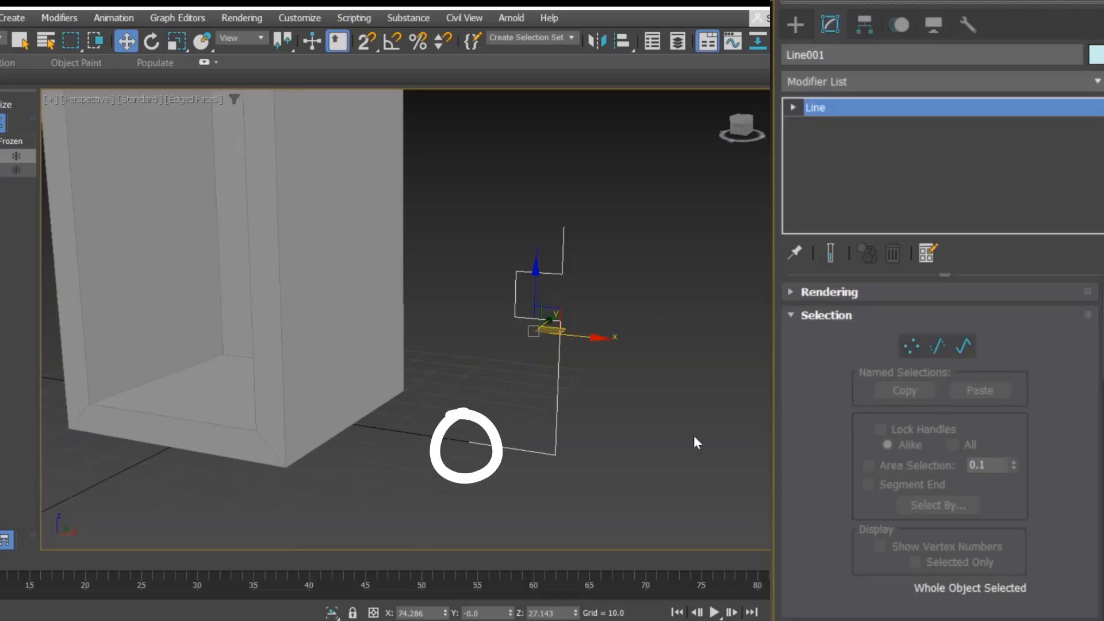
pyautogui.moveTo(539, 295)
pyautogui.mouseDown()
pyautogui.moveTo(526, 229)
pyautogui.moveTo(537, 147)
pyautogui.mouseUp()
pyautogui.click(604, 240)
pyautogui.click(562, 241)
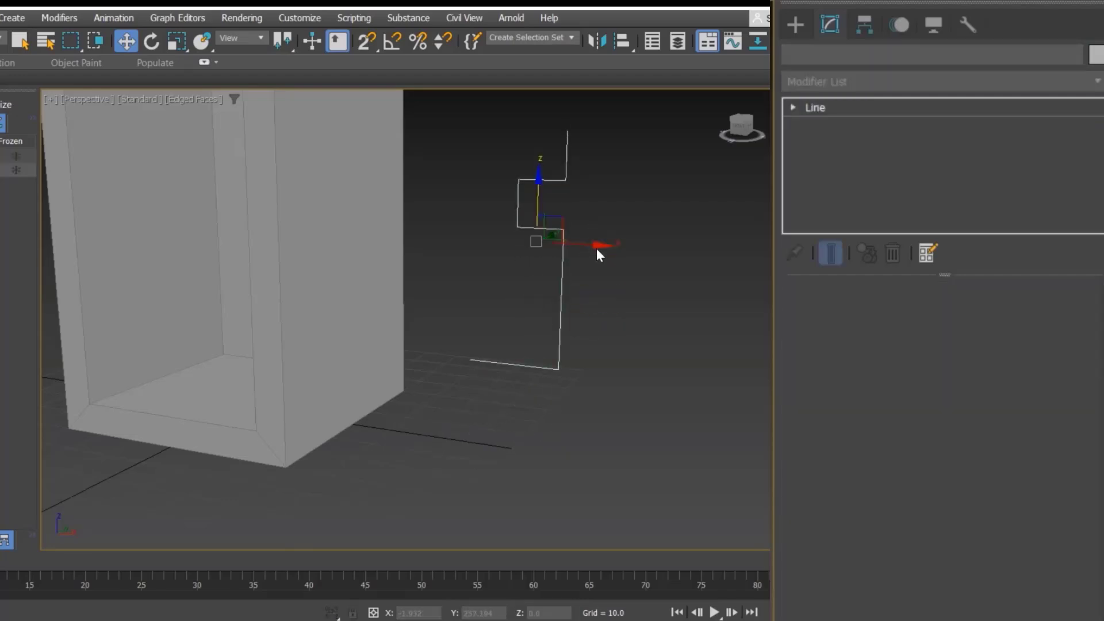
pyautogui.moveTo(597, 244); pyautogui.dragTo(564, 249)
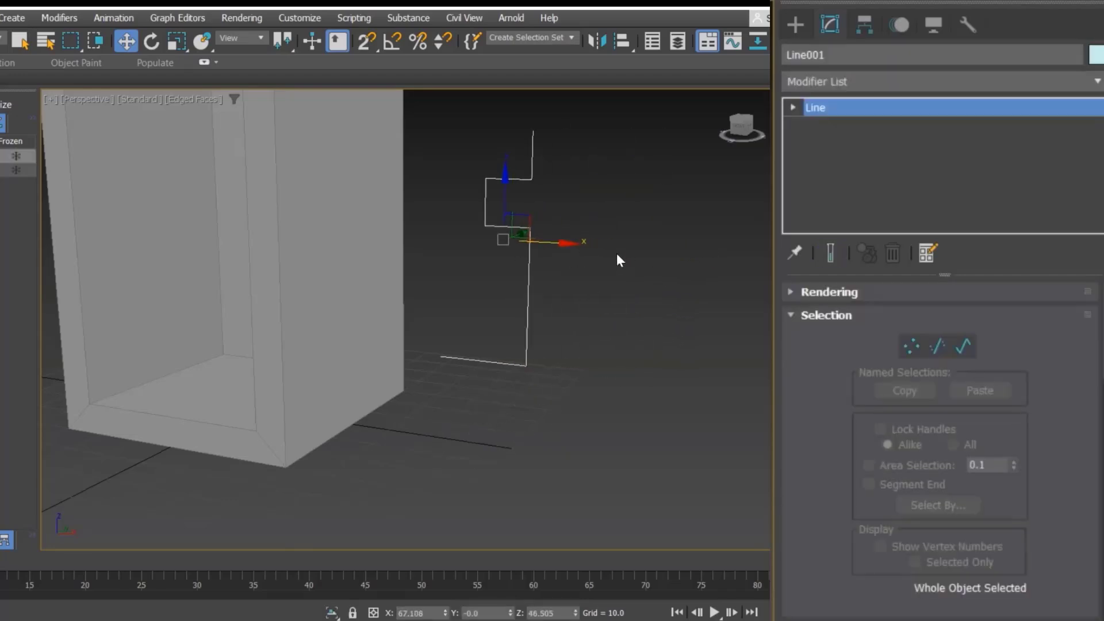
pyautogui.hotkey('ctrl', 'z')
pyautogui.hotkey('ctrl', 'z')
pyautogui.hotkey('ctrl', 'z')
pyautogui.hotkey('ctrl', 'z')
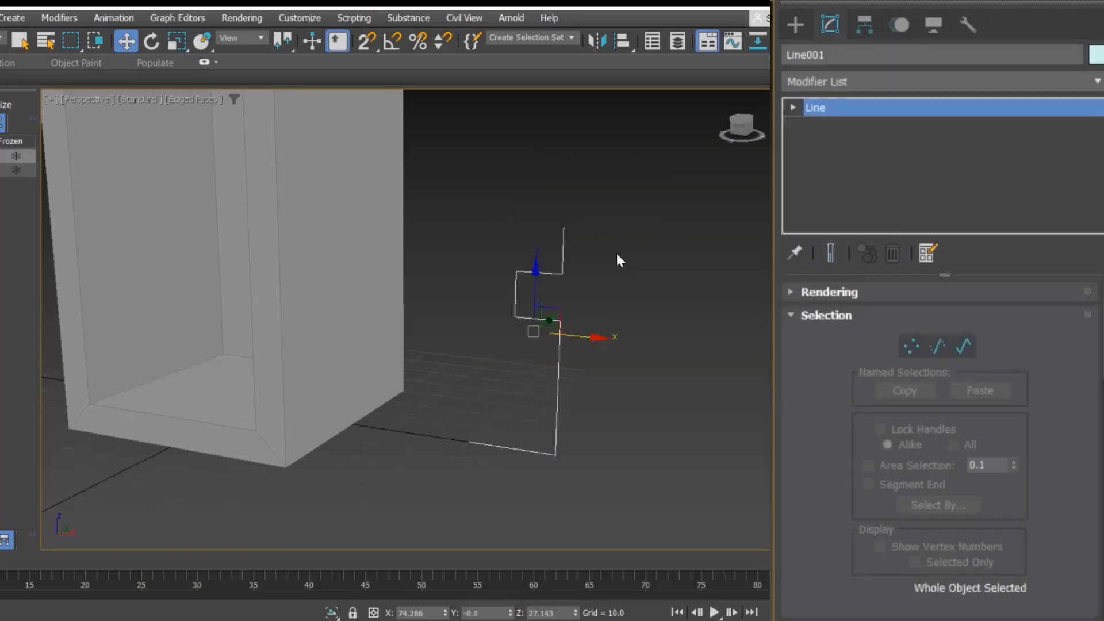
# Step: Select the profile line and, affecting only its pivot, move the pivot to the left of the line
pyautogui.click(581, 373)
pyautogui.moveTo(553, 413); pyautogui.dragTo(554, 415)
pyautogui.click(862, 26)
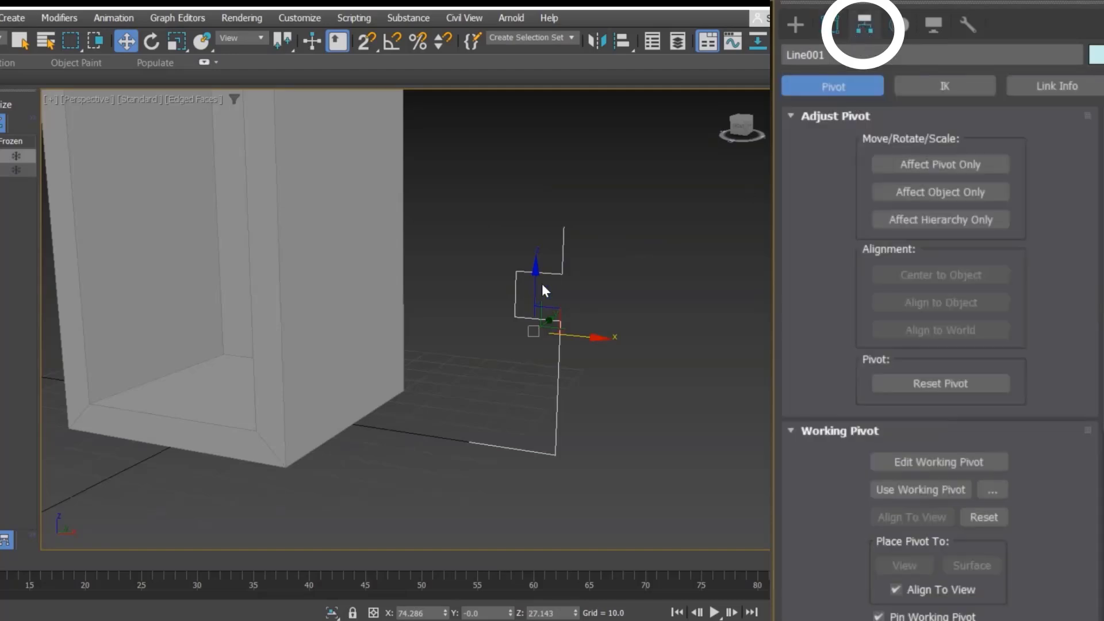
pyautogui.click(993, 166)
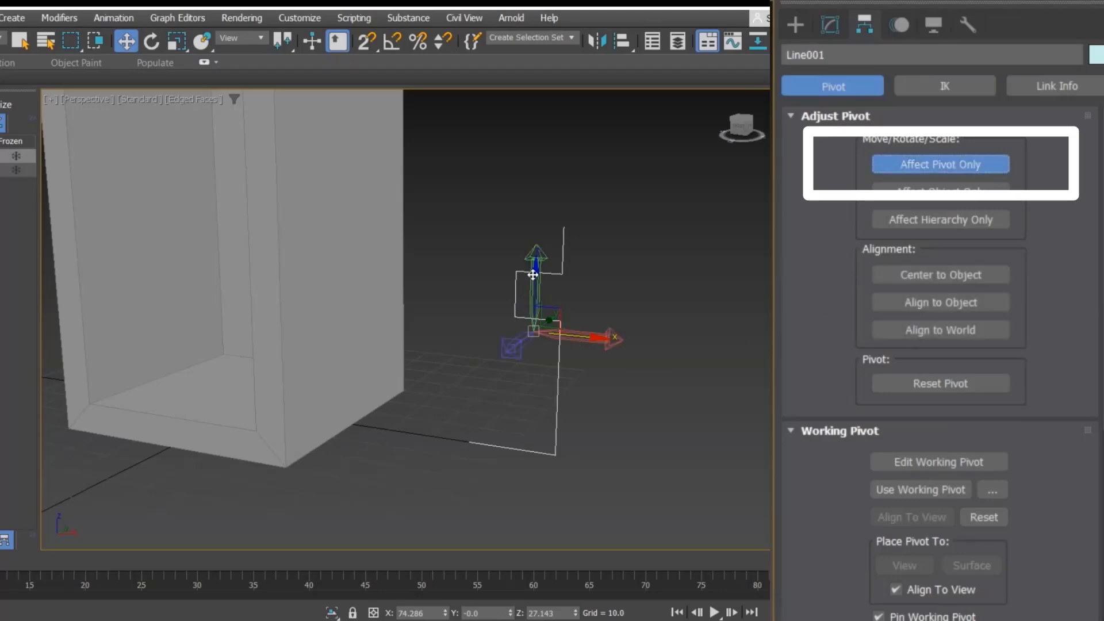
pyautogui.moveTo(534, 322)
pyautogui.mouseDown()
pyautogui.moveTo(468, 330)
pyautogui.moveTo(472, 286)
pyautogui.mouseUp()
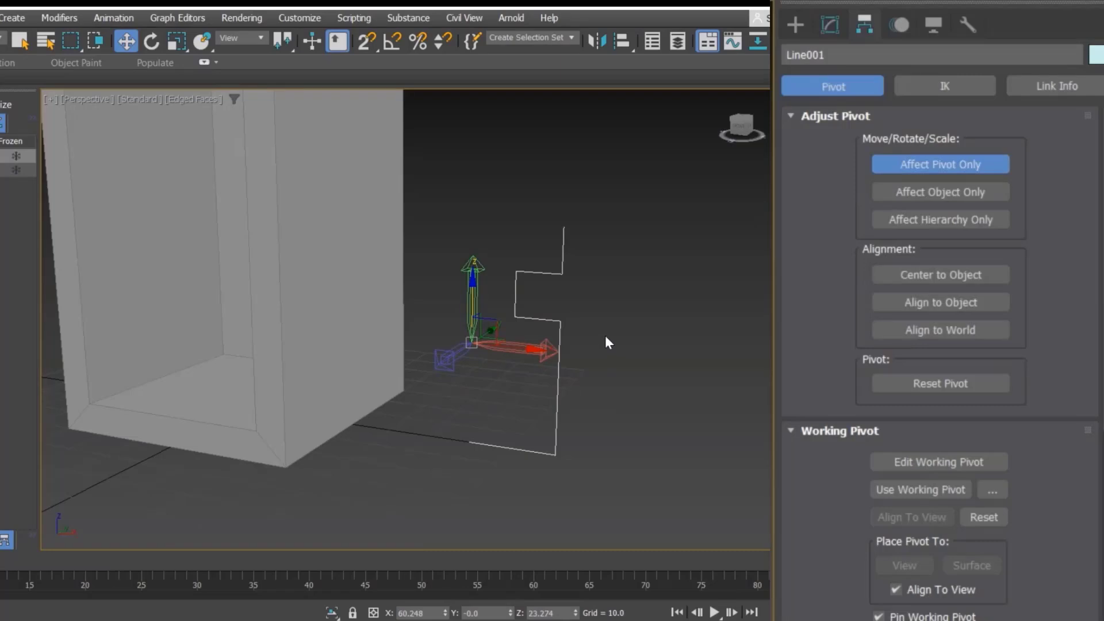
# Step: Maximize the Front view and drag the line's pivot down toward the profile's base
pyautogui.hotkey('alt', 'w')
pyautogui.rightClick(618, 244)
pyautogui.hotkey('alt', 'w')
pyautogui.scroll(3, 467, 246)
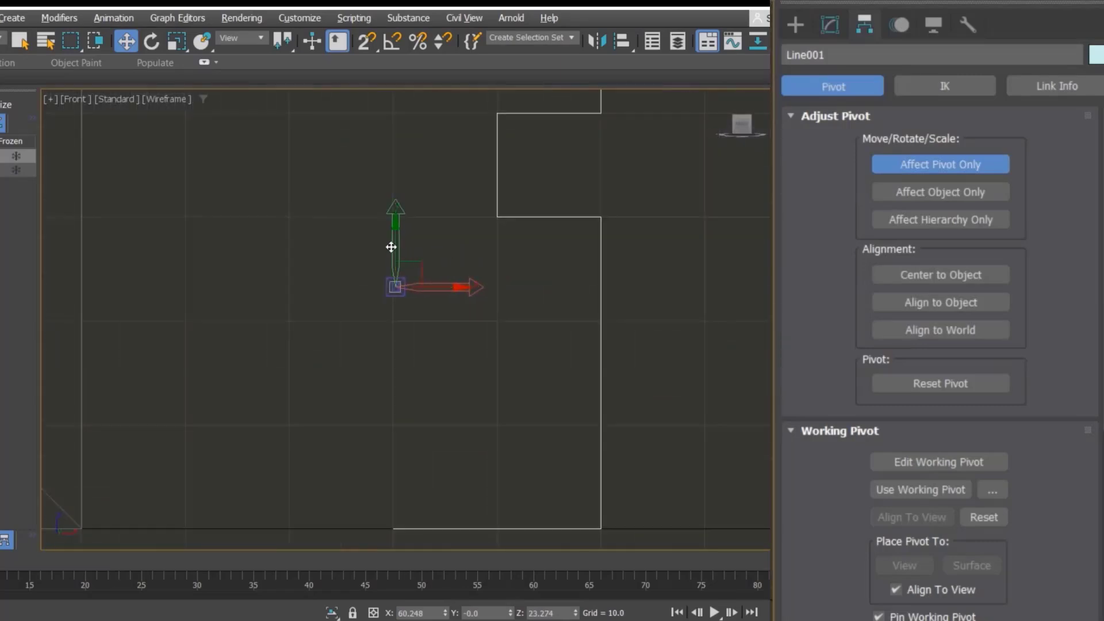
pyautogui.moveTo(393, 241); pyautogui.dragTo(384, 389)
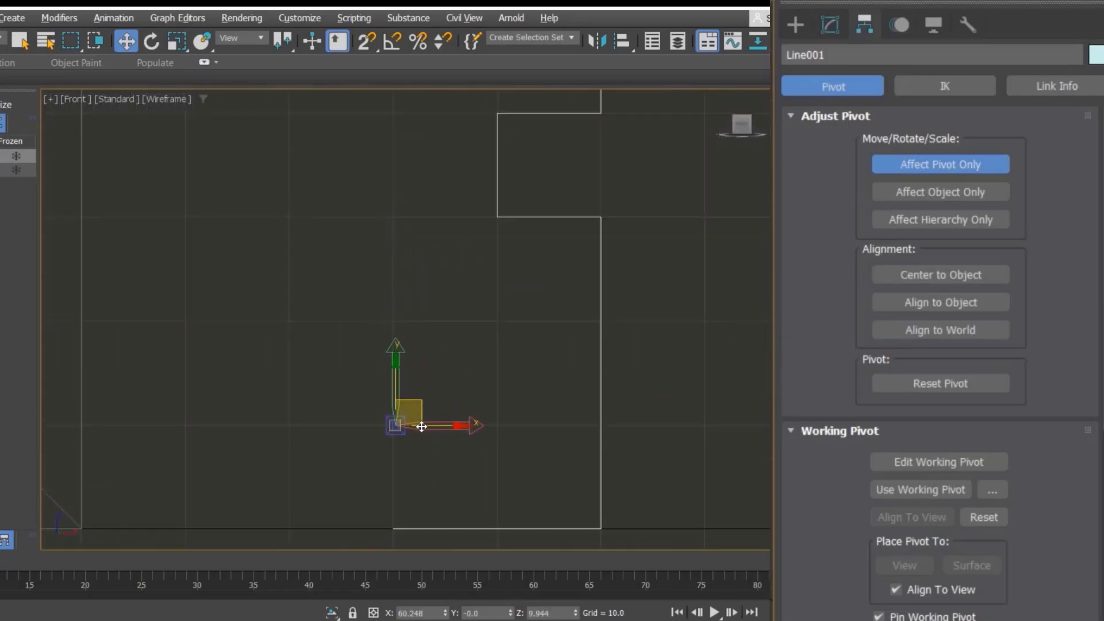
pyautogui.moveTo(422, 427); pyautogui.dragTo(431, 495)
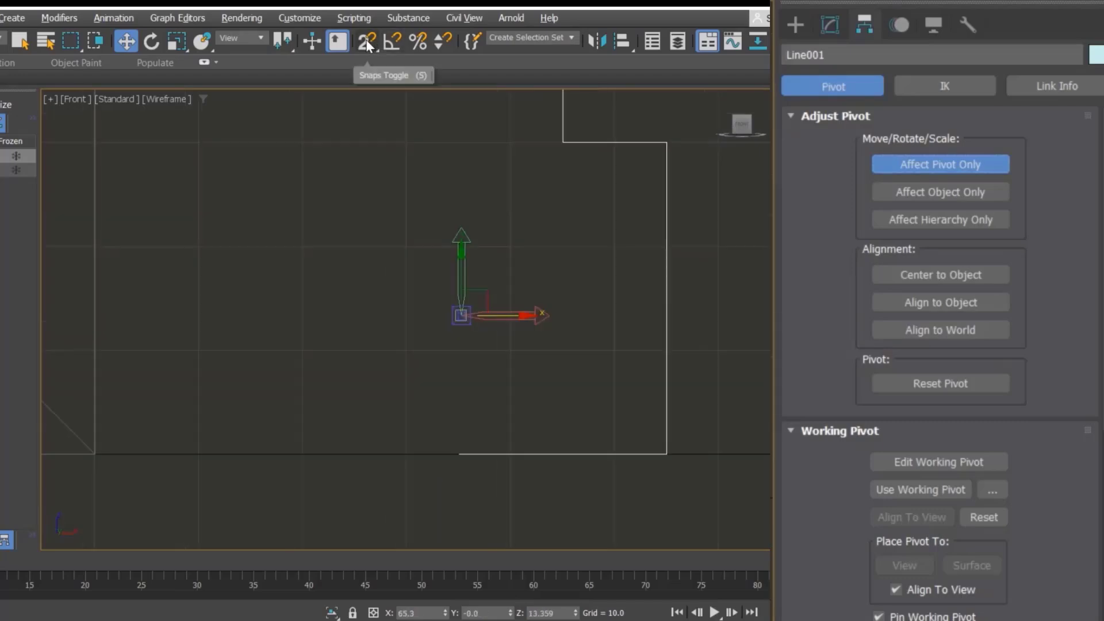
# Step: Turn on snapping, open the grid and snap settings, and snap the pivot onto the profile's baseline
pyautogui.click(367, 44)
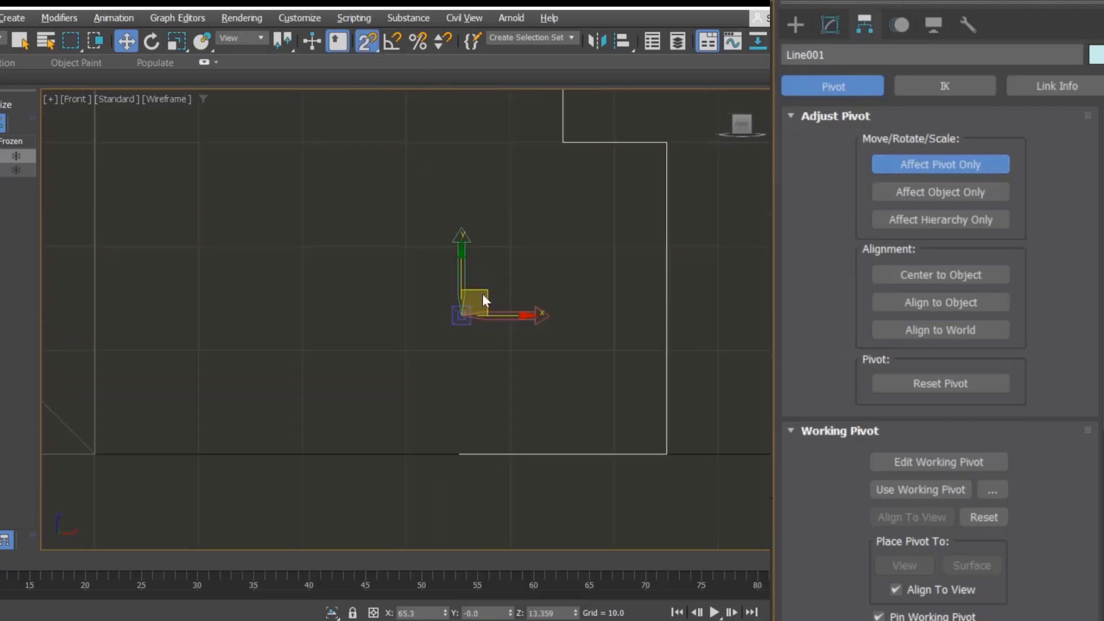
pyautogui.moveTo(484, 295); pyautogui.dragTo(461, 389)
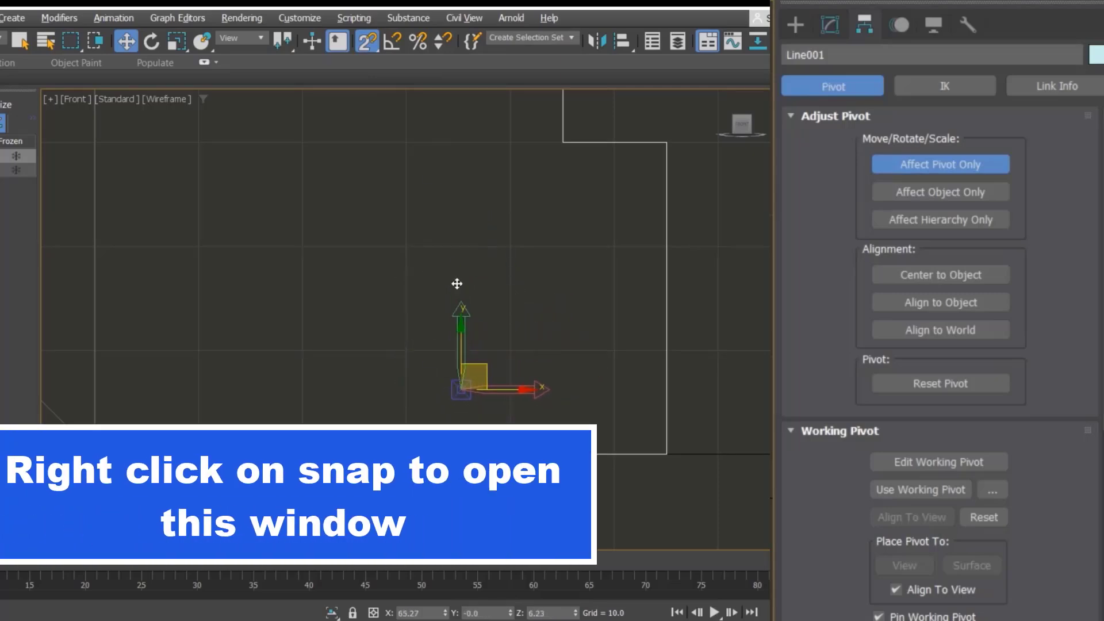
pyautogui.rightClick(367, 41)
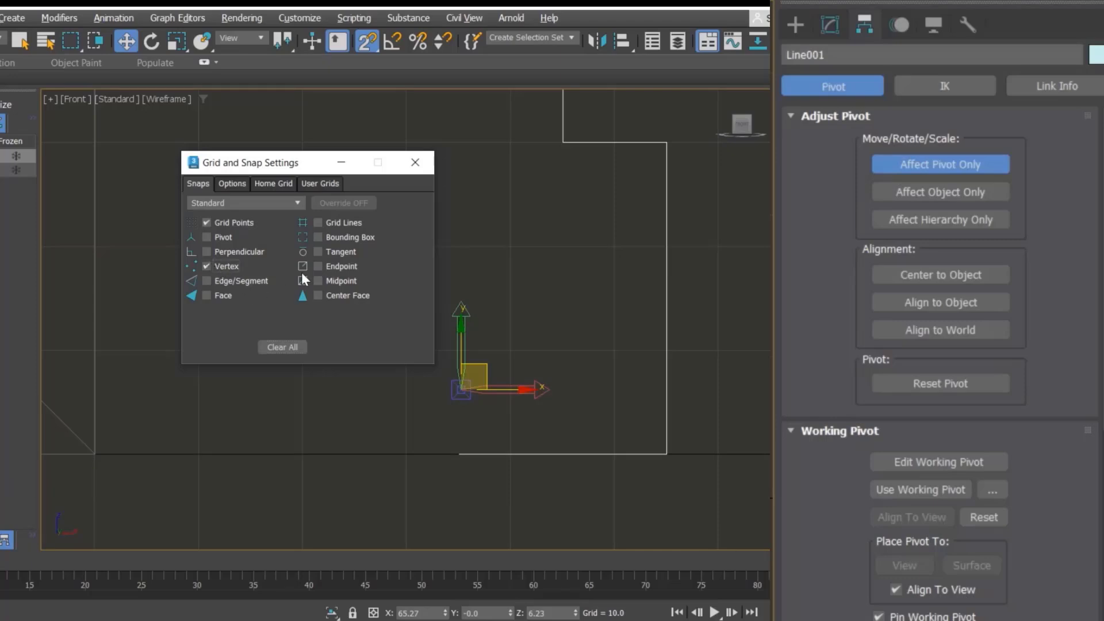
pyautogui.click(415, 162)
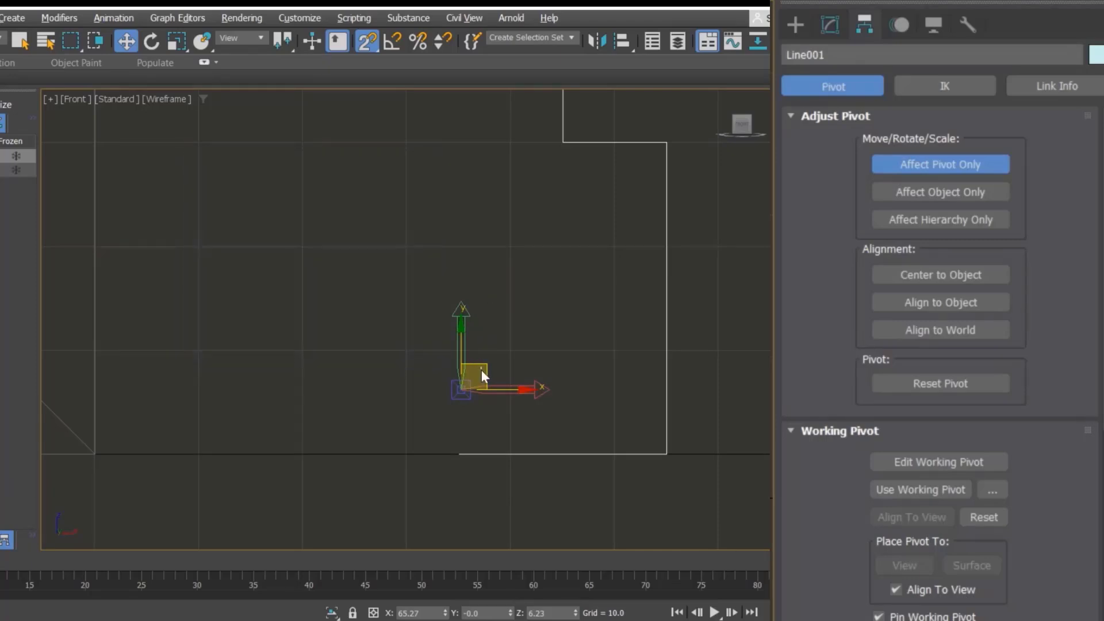
pyautogui.moveTo(481, 370)
pyautogui.mouseDown()
pyautogui.moveTo(498, 453)
pyautogui.moveTo(475, 386)
pyautogui.moveTo(465, 446)
pyautogui.mouseUp()
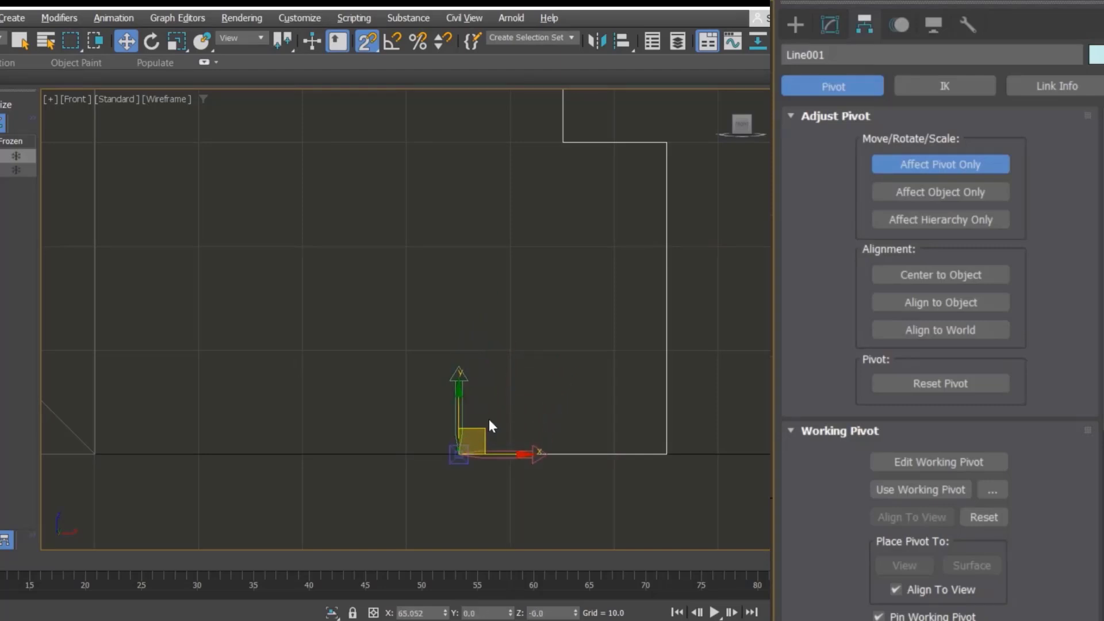
# Step: Stop pivot-only editing, turn snapping off, and return to the perspective view
pyautogui.scroll(-2, 498, 401)
pyautogui.click(967, 156)
pyautogui.press('s')
pyautogui.hotkey('alt', 'w')
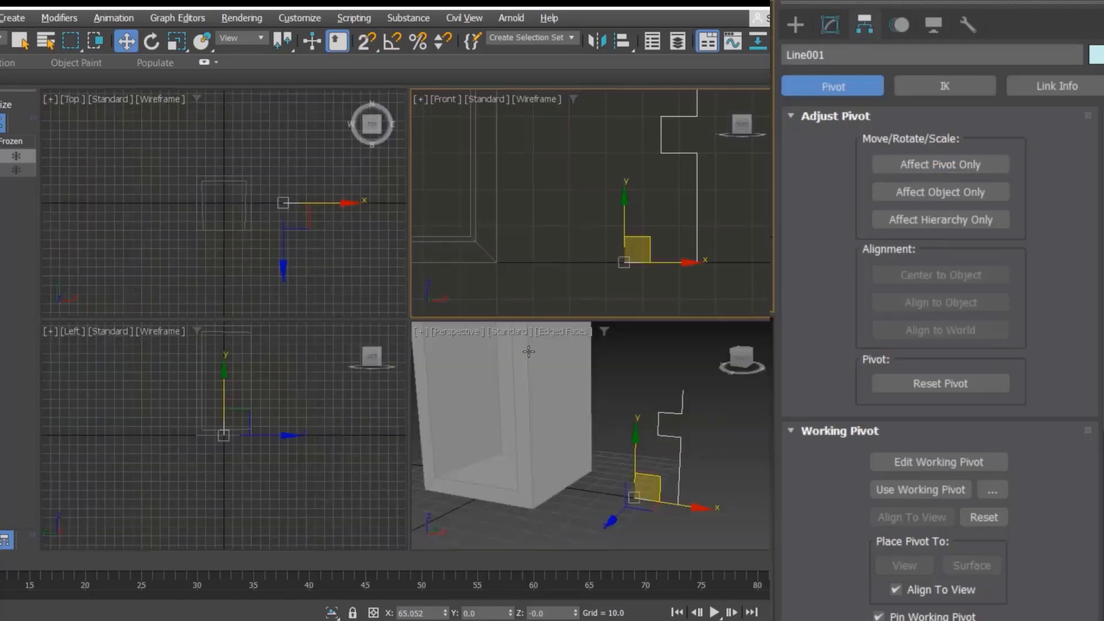
pyautogui.hotkey('alt', 'w')
pyautogui.hotkey('alt', 'w')
pyautogui.rightClick(614, 428)
pyautogui.hotkey('alt', 'w')
pyautogui.keyDown('alt'); pyautogui.moveTo(635, 454); pyautogui.dragTo(635, 475, button='middle'); pyautogui.keyUp('alt')
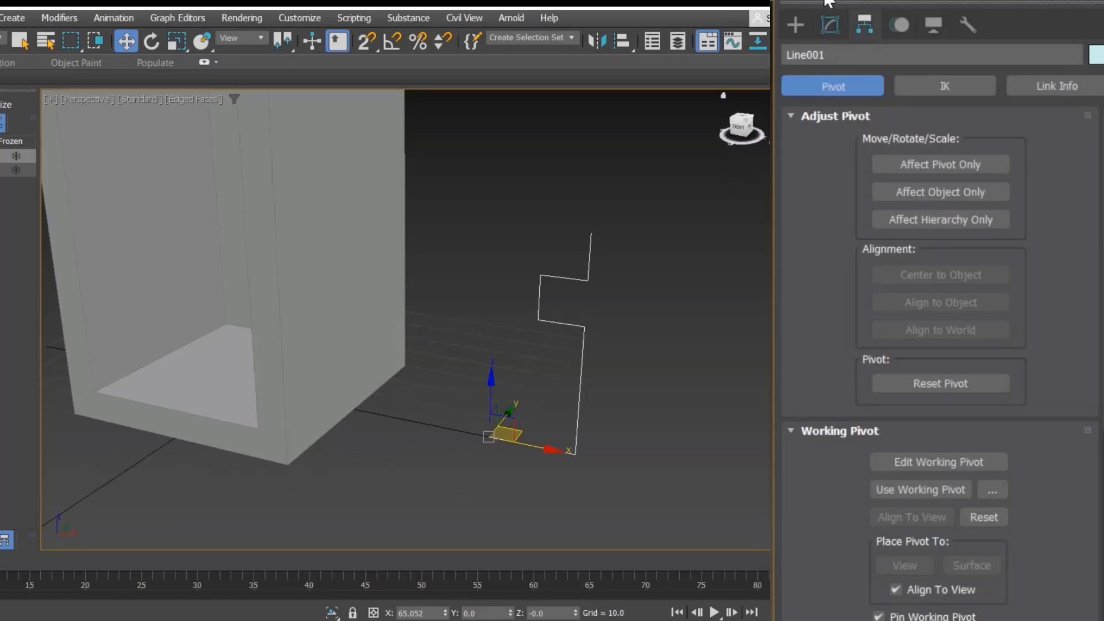
# Step: Apply a Lathe modifier to the profile line
pyautogui.click(830, 23)
pyautogui.click(894, 82)
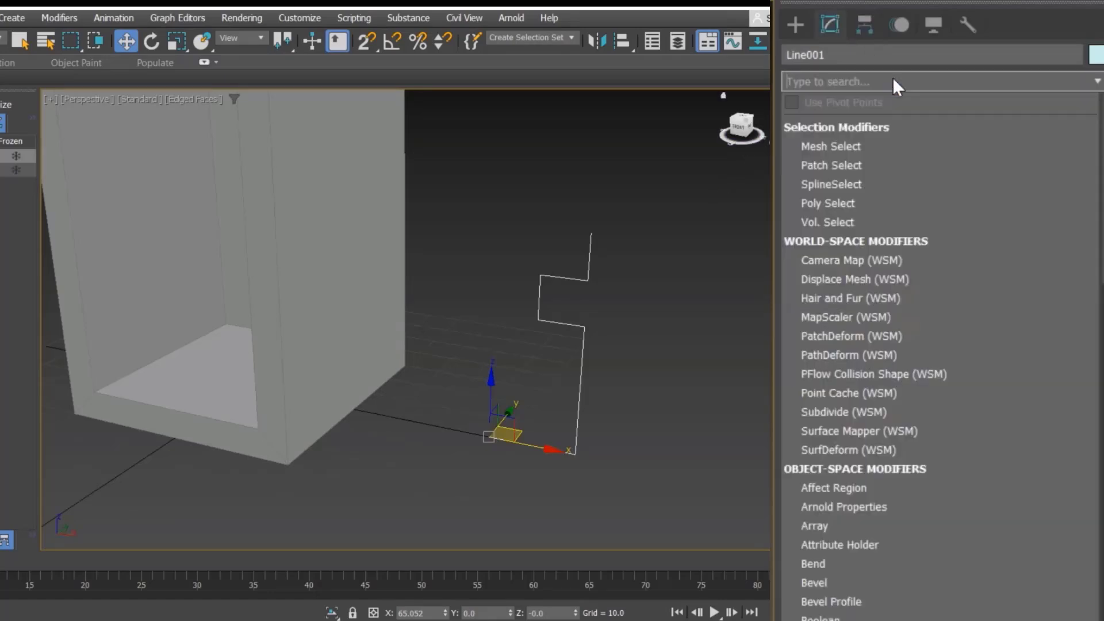
pyautogui.write('la')
pyautogui.press('Return')
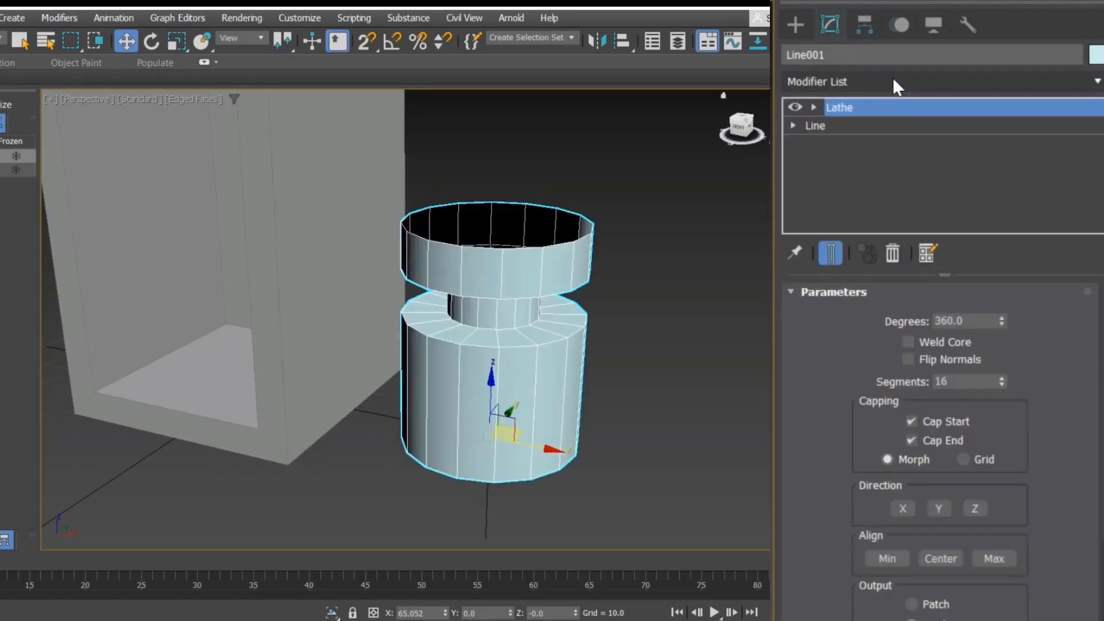
# Step: Undo the Lathe modifier on the profile line
pyautogui.click(618, 344)
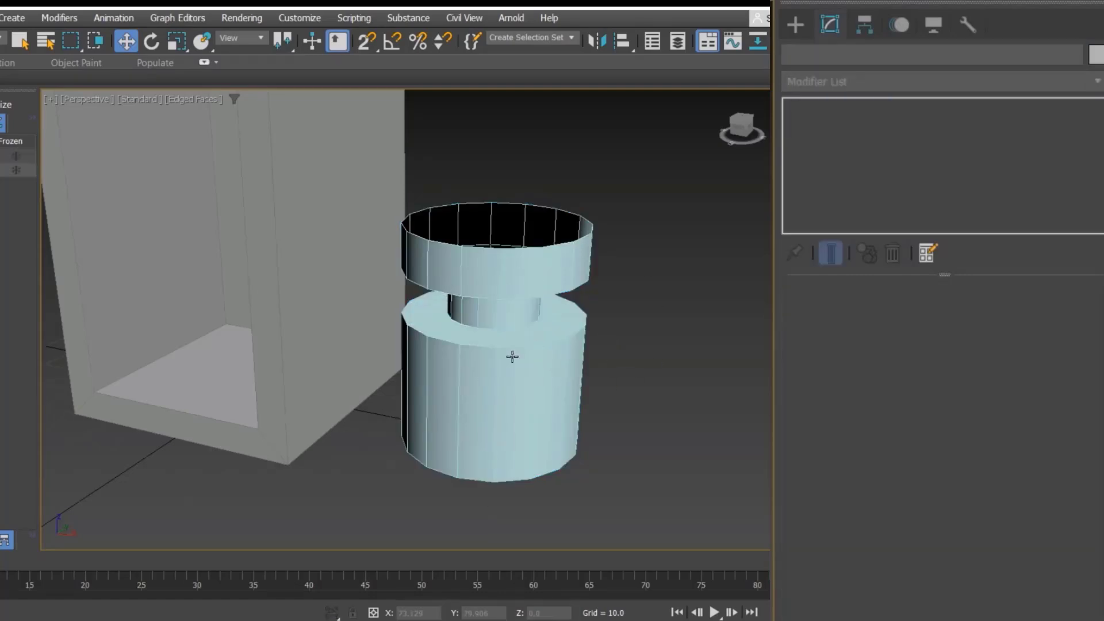
pyautogui.click(512, 357)
pyautogui.keyDown('alt'); pyautogui.moveTo(559, 378); pyautogui.dragTo(618, 377, button='middle'); pyautogui.keyUp('alt')
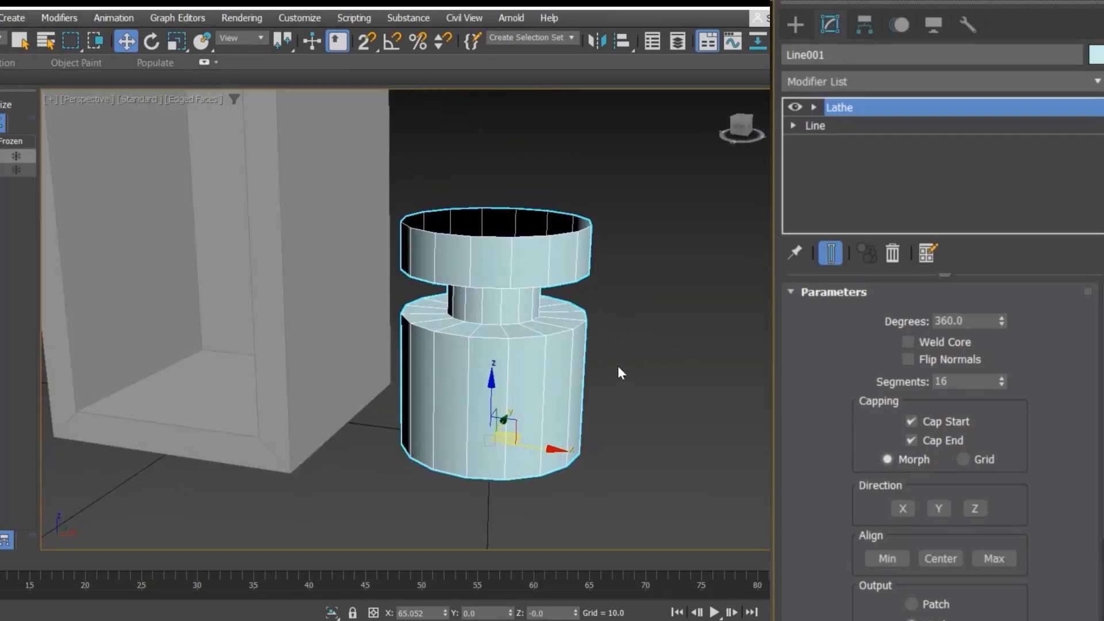
pyautogui.hotkey('ctrl', 'z')
pyautogui.hotkey('ctrl', 'z')
pyautogui.hotkey('ctrl', 'z')
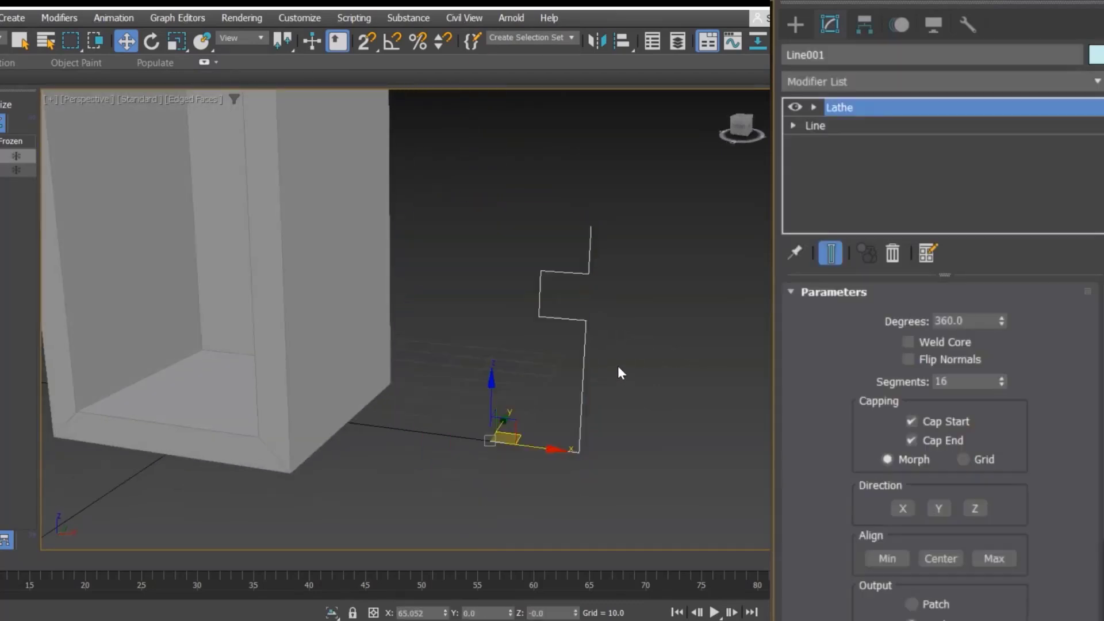
# Step: In the Front view, fillet the profile's bottom outer corner vertex
pyautogui.hotkey('alt', 'w')
pyautogui.middleClick(622, 236)
pyautogui.hotkey('alt', 'w')
pyautogui.moveTo(332, 248); pyautogui.dragTo(406, 269, button='middle')
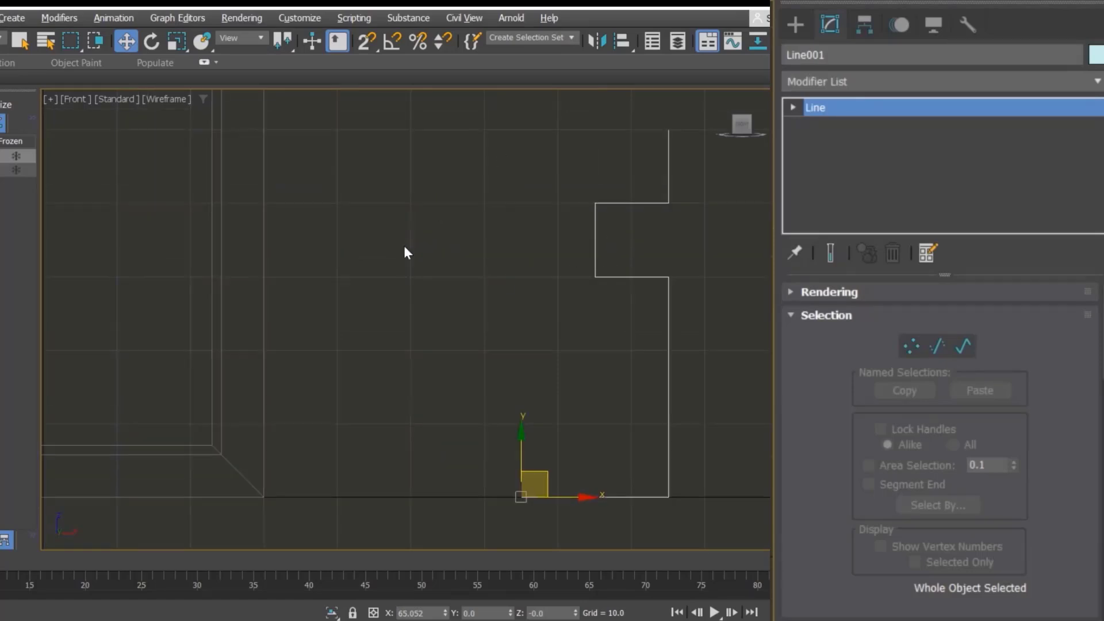
pyautogui.moveTo(512, 224); pyautogui.dragTo(389, 215, button='middle')
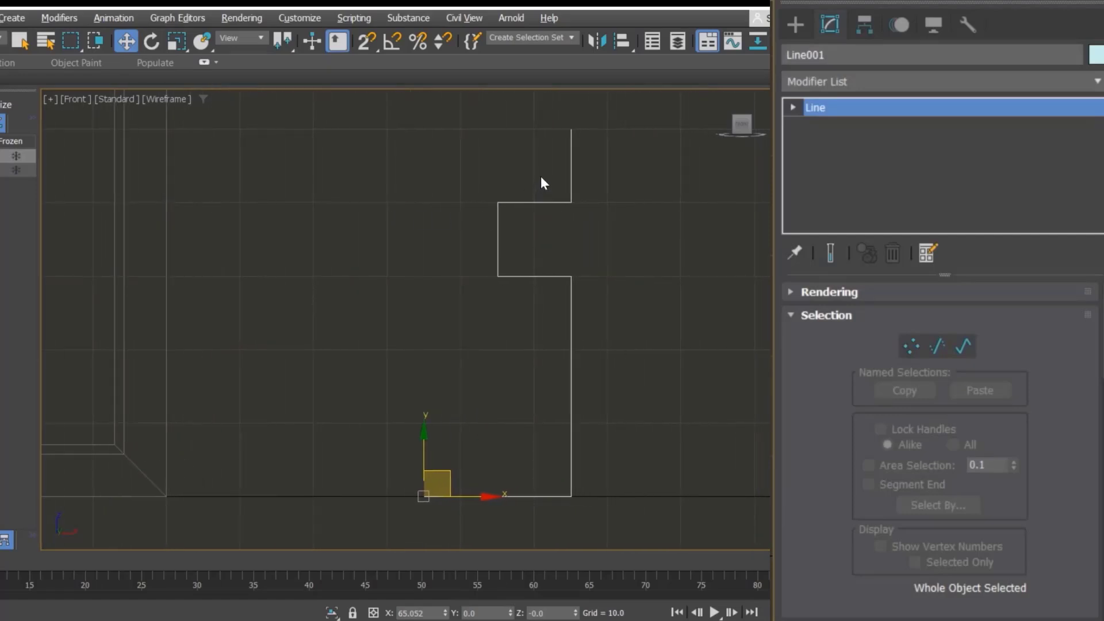
pyautogui.moveTo(474, 224); pyautogui.dragTo(474, 224)
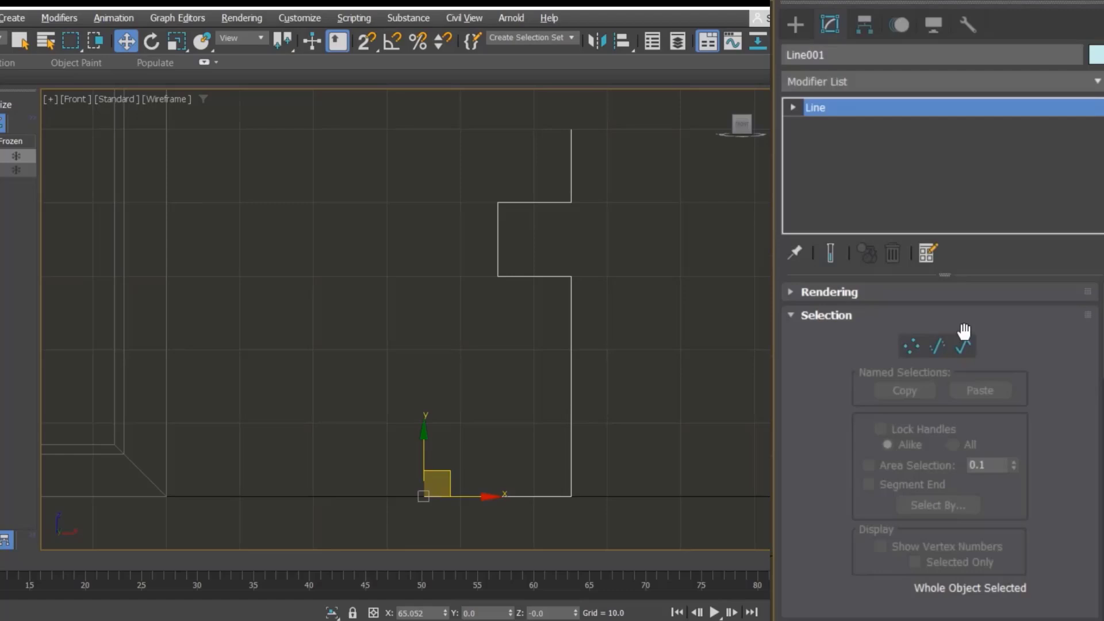
pyautogui.click(909, 347)
pyautogui.moveTo(643, 451); pyautogui.dragTo(534, 515)
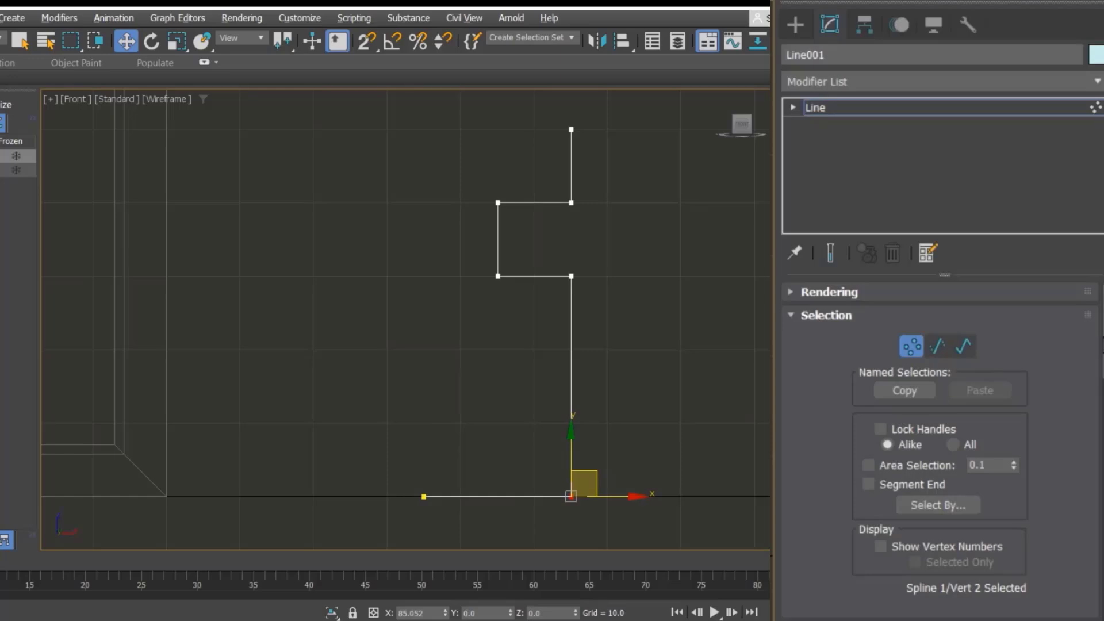
pyautogui.scroll(-10, 940, 449)
pyautogui.scroll(-4, 941, 448)
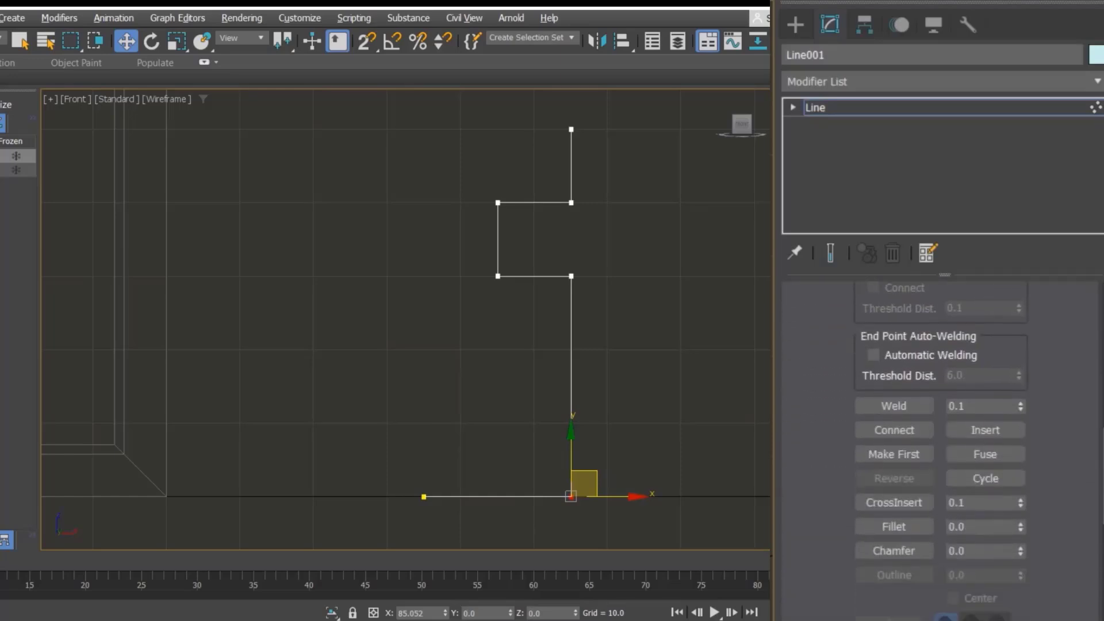
pyautogui.moveTo(827, 460); pyautogui.dragTo(826, 457)
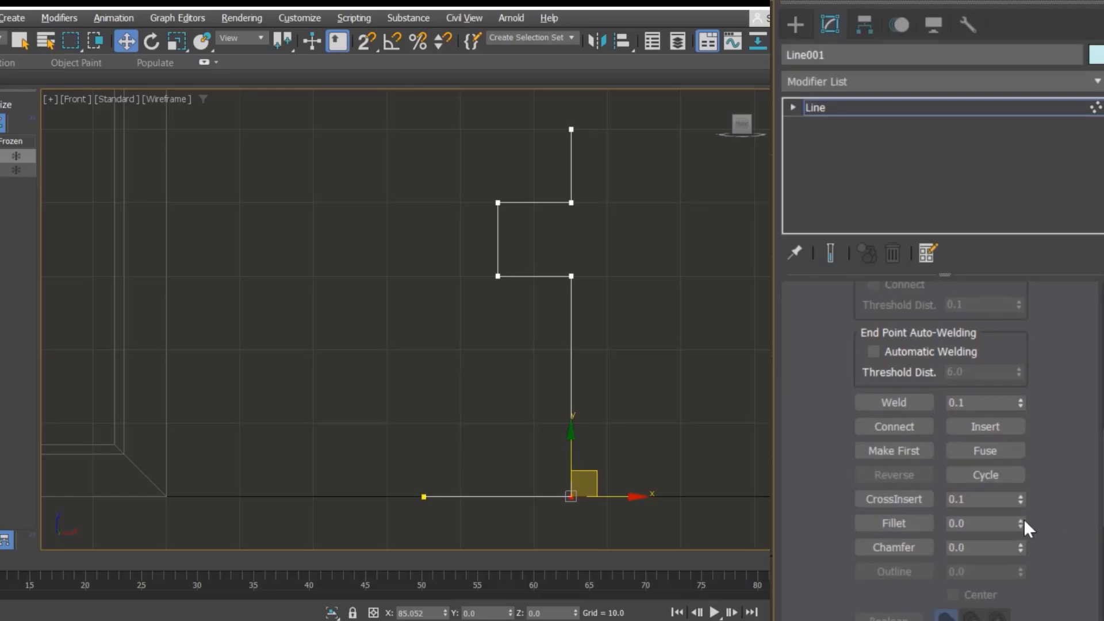
pyautogui.moveTo(1024, 521); pyautogui.dragTo(1022, 506)
# Step: Chamfer the vertex where the notch meets the lower shaft and fillet the notch's upper inner corner
pyautogui.click(571, 276)
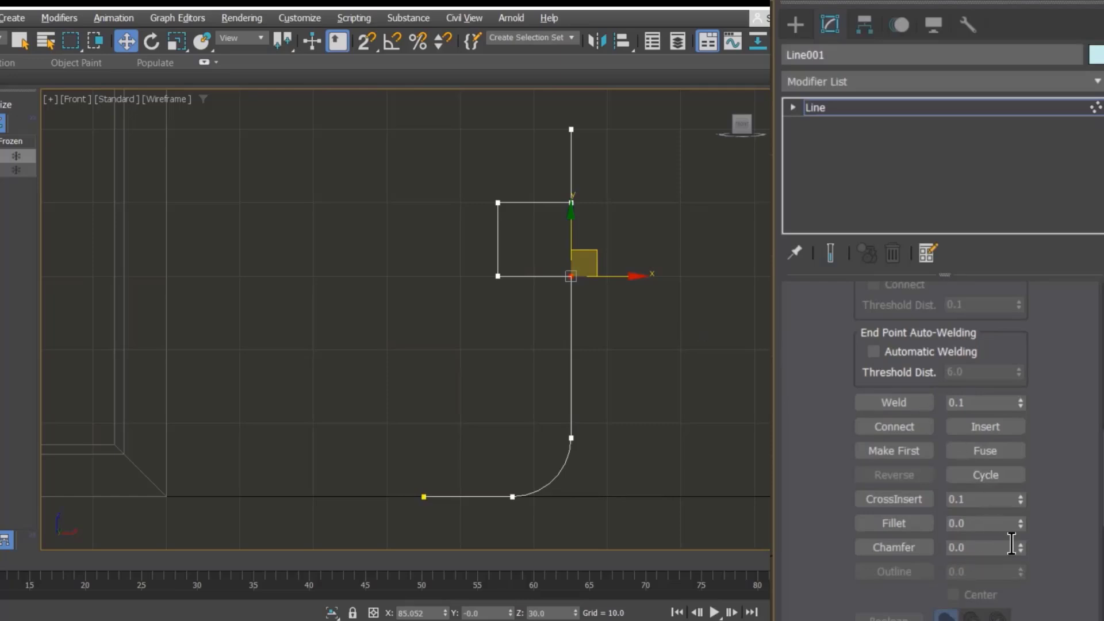
pyautogui.moveTo(1016, 541)
pyautogui.mouseDown()
pyautogui.moveTo(987, 543)
pyautogui.moveTo(1018, 547)
pyautogui.mouseUp()
pyautogui.click(497, 202)
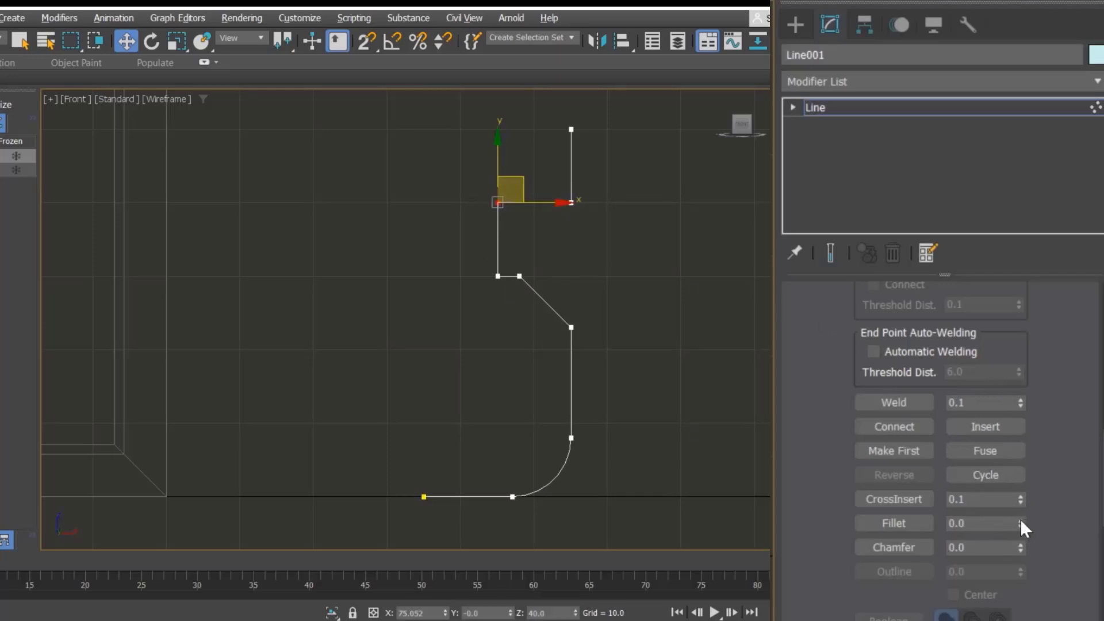
pyautogui.moveTo(1021, 524); pyautogui.dragTo(1021, 524)
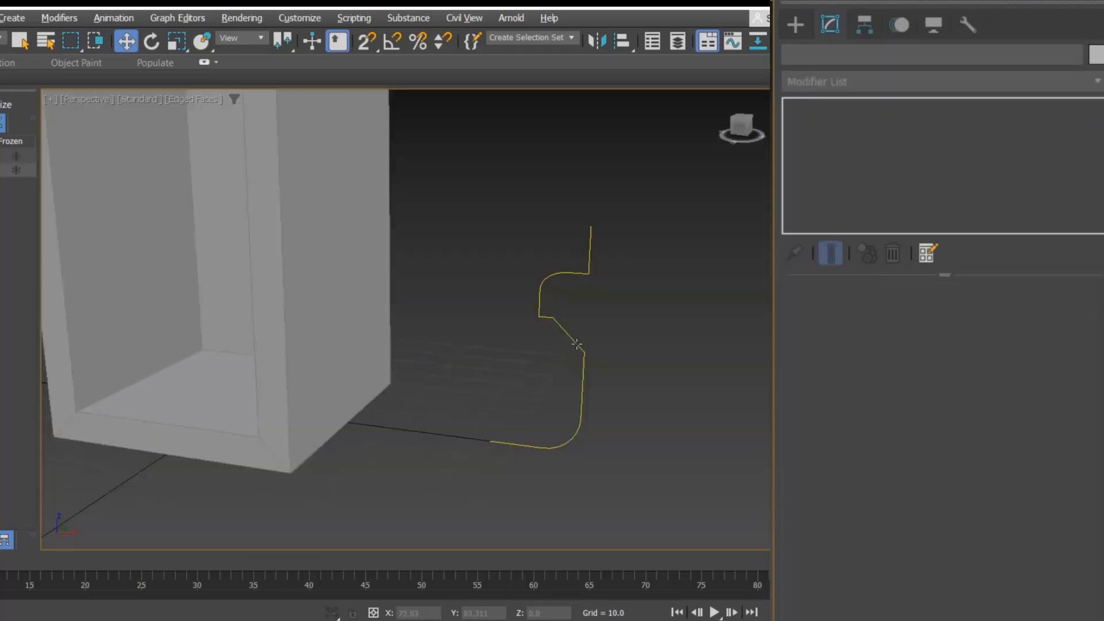
# Step: Return to the perspective view, apply a Lathe modifier to the profile, and set its degrees to 261.5
pyautogui.click(577, 344)
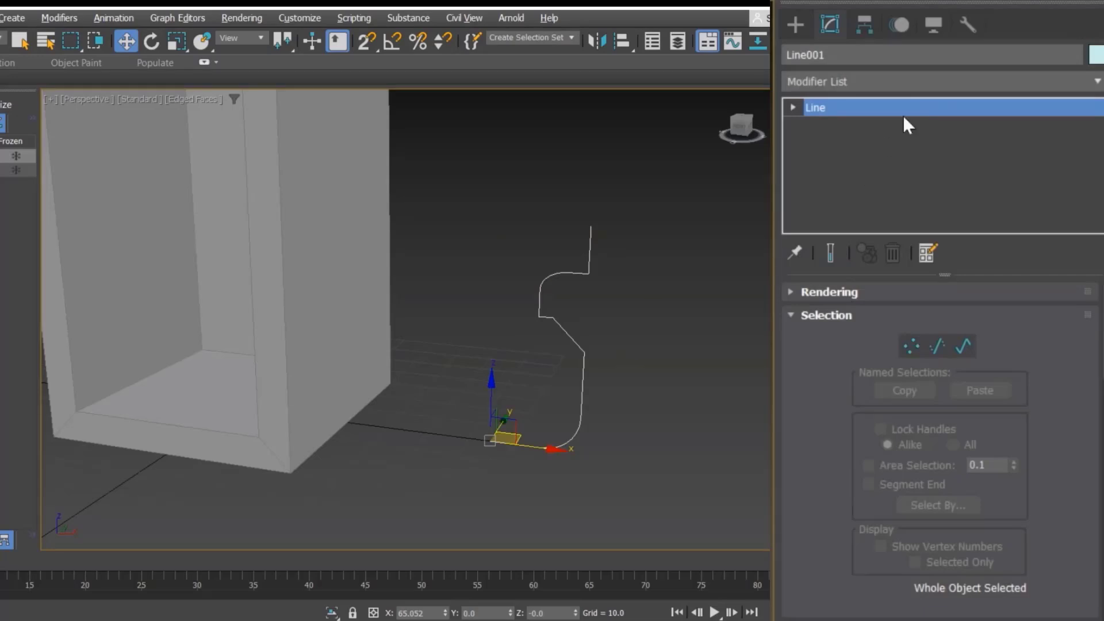
pyautogui.click(912, 81)
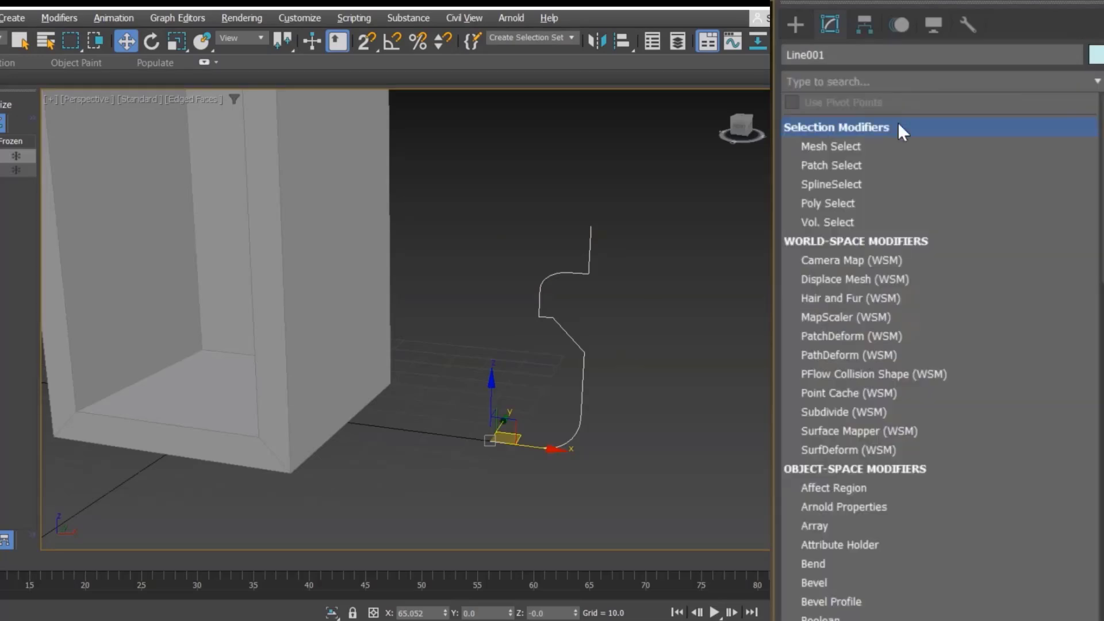
pyautogui.scroll(-7, 899, 124)
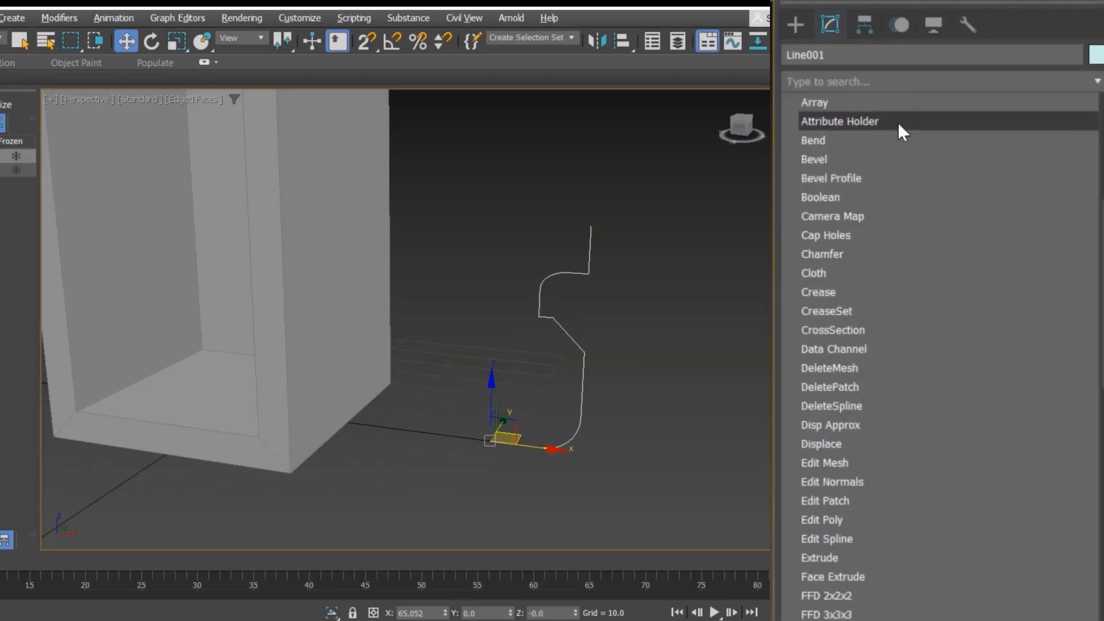
pyautogui.scroll(-10, 898, 122)
pyautogui.click(898, 122)
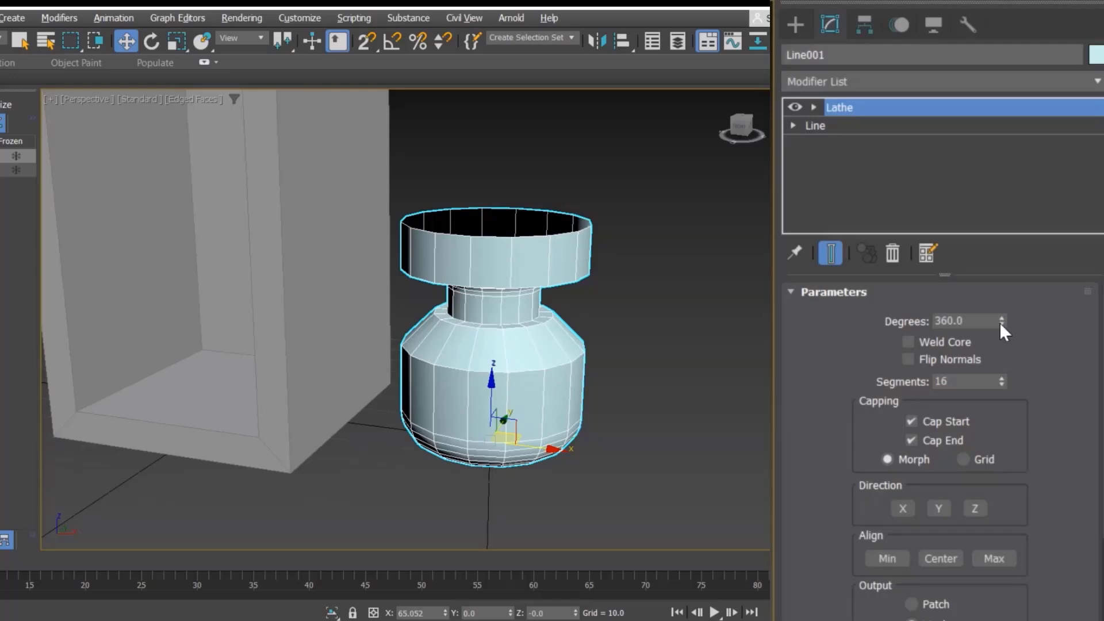
pyautogui.moveTo(1001, 322); pyautogui.dragTo(986, 420)
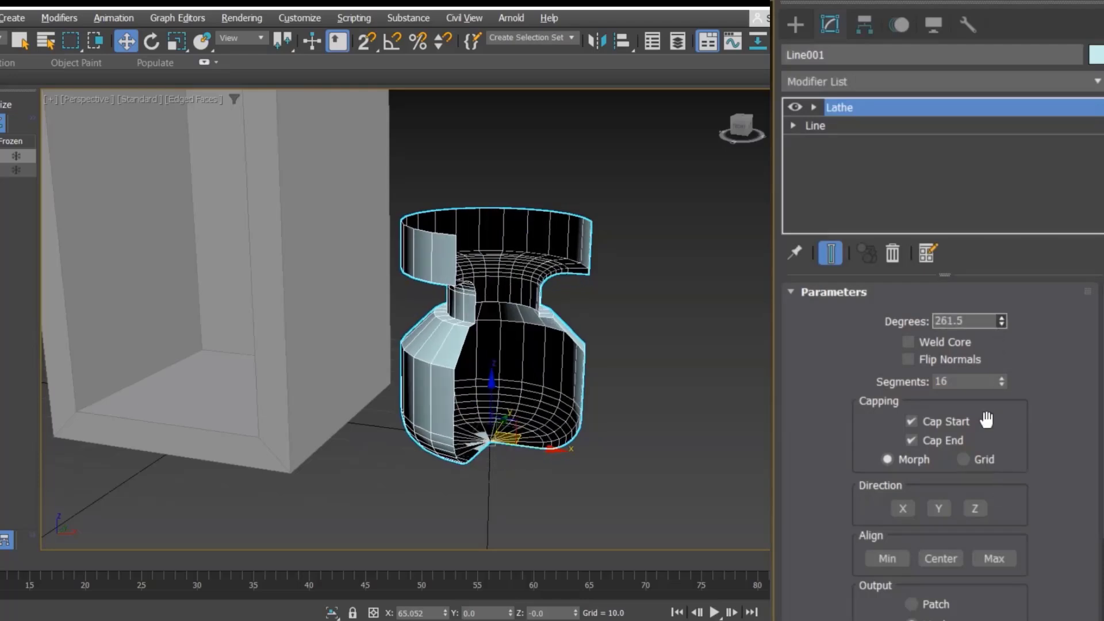
# Step: Set the Lathe's degrees to 220
pyautogui.doubleClick(952, 321)
pyautogui.write('220')
pyautogui.press('Return')
pyautogui.keyDown('alt'); pyautogui.moveTo(598, 384); pyautogui.dragTo(588, 407, button='middle'); pyautogui.keyUp('alt')
# Step: Set the Lathe's degrees to 360 for a full revolution
pyautogui.doubleClick(981, 325)
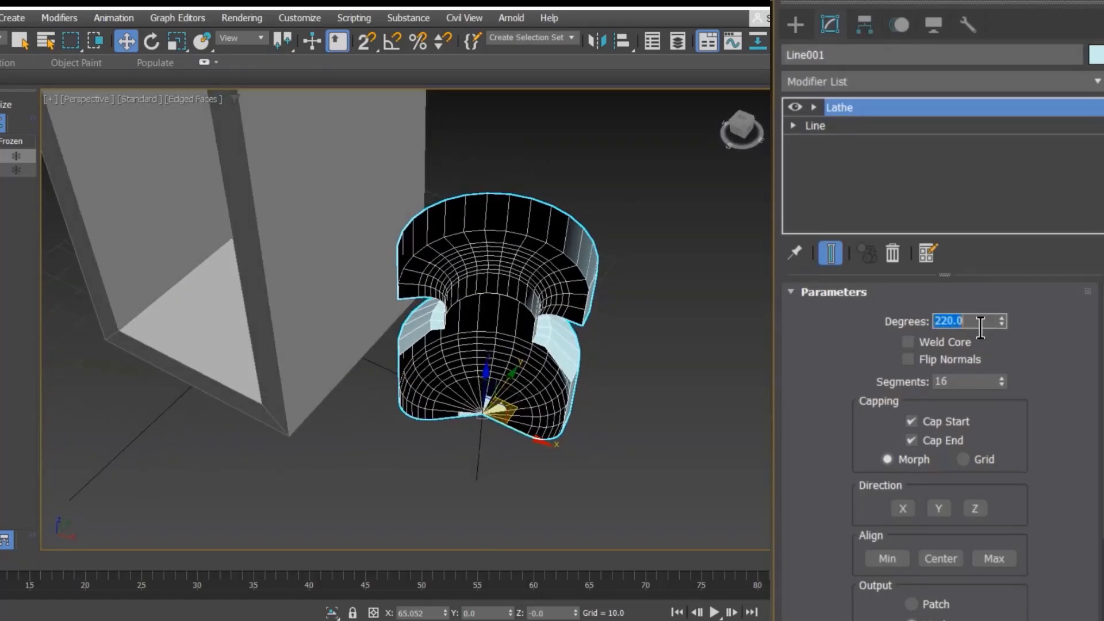
pyautogui.write('360')
pyautogui.press('Return')
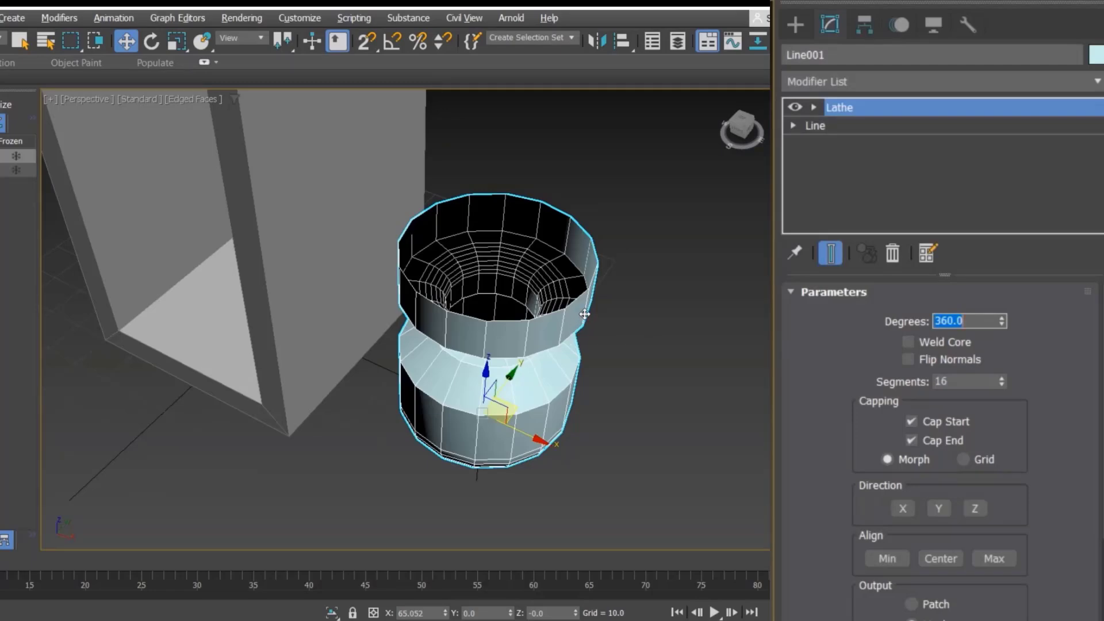
pyautogui.keyDown('alt'); pyautogui.moveTo(585, 314); pyautogui.dragTo(713, 334, button='middle'); pyautogui.keyUp('alt')
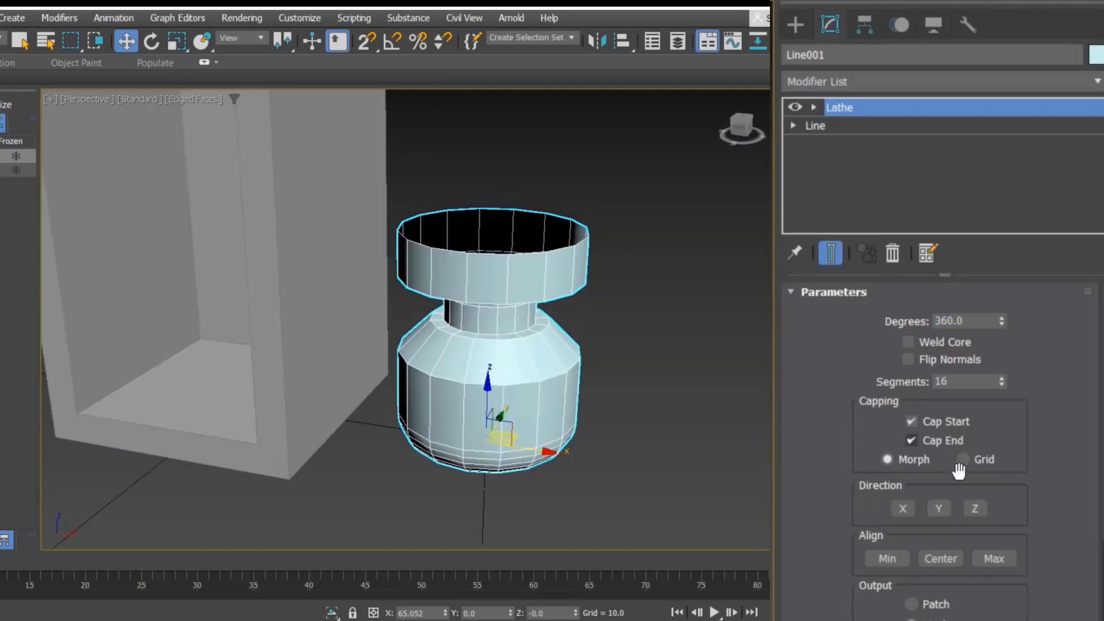
# Step: Try the Lathe's Z and X axis directions and return to the Y direction
pyautogui.click(974, 508)
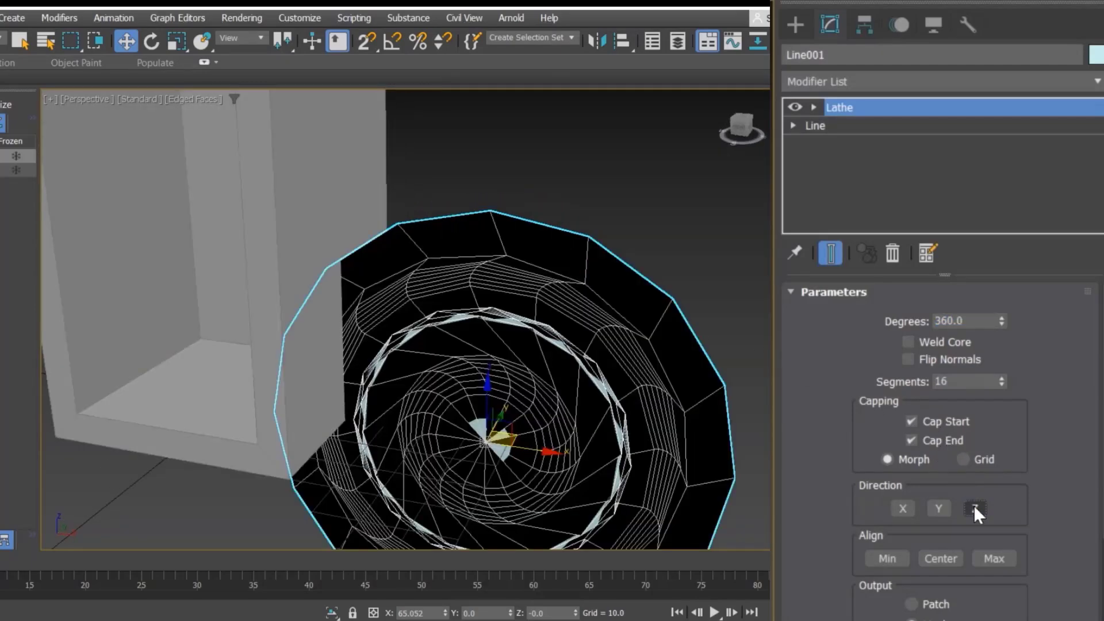
pyautogui.moveTo(672, 334); pyautogui.dragTo(650, 273, button='middle')
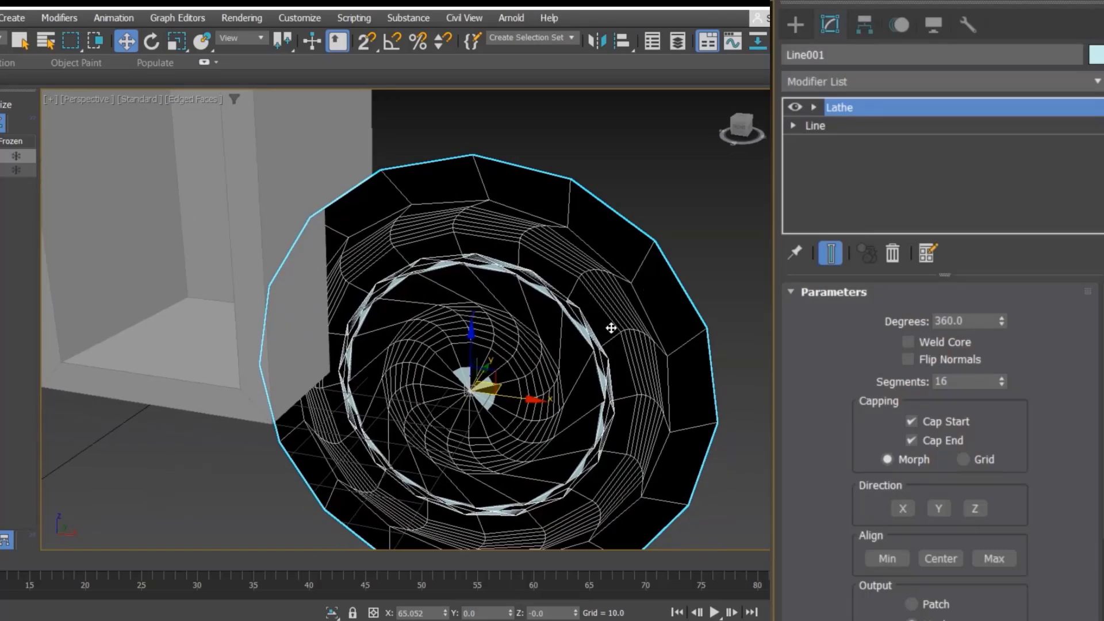
pyautogui.click(940, 508)
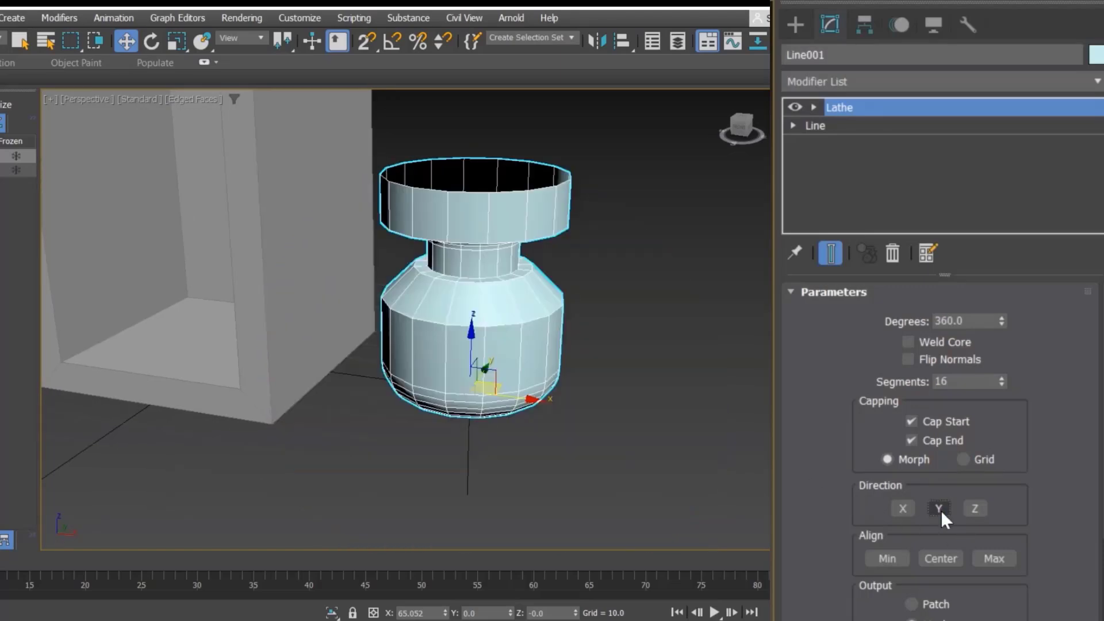
pyautogui.click(902, 508)
pyautogui.scroll(2, 615, 418)
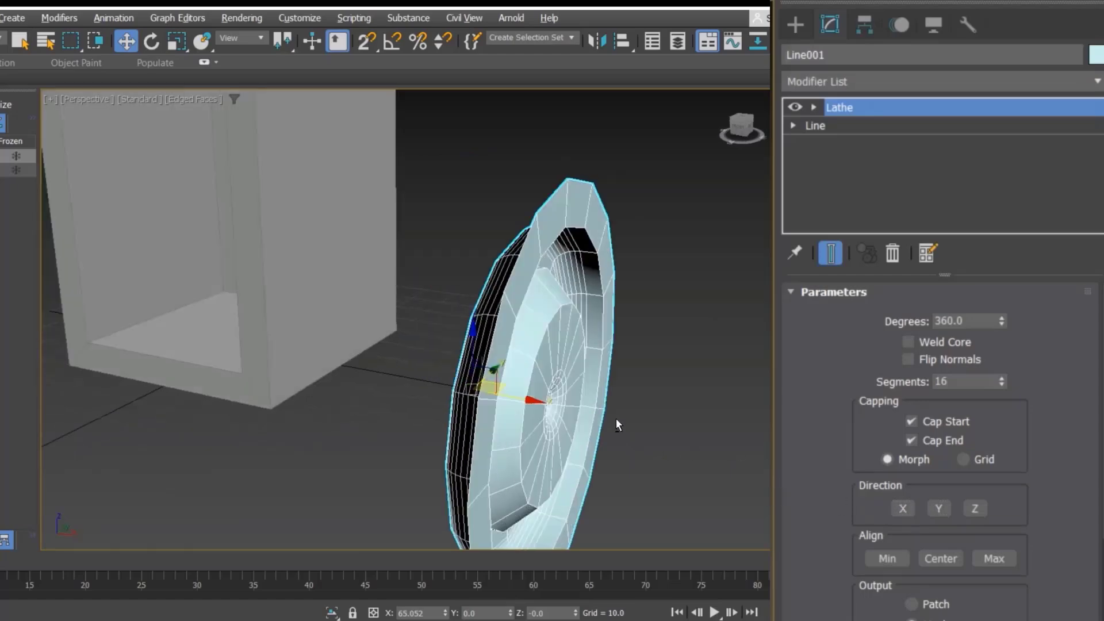
pyautogui.keyDown('alt'); pyautogui.moveTo(616, 418); pyautogui.dragTo(650, 437, button='middle'); pyautogui.keyUp('alt')
pyautogui.click(935, 508)
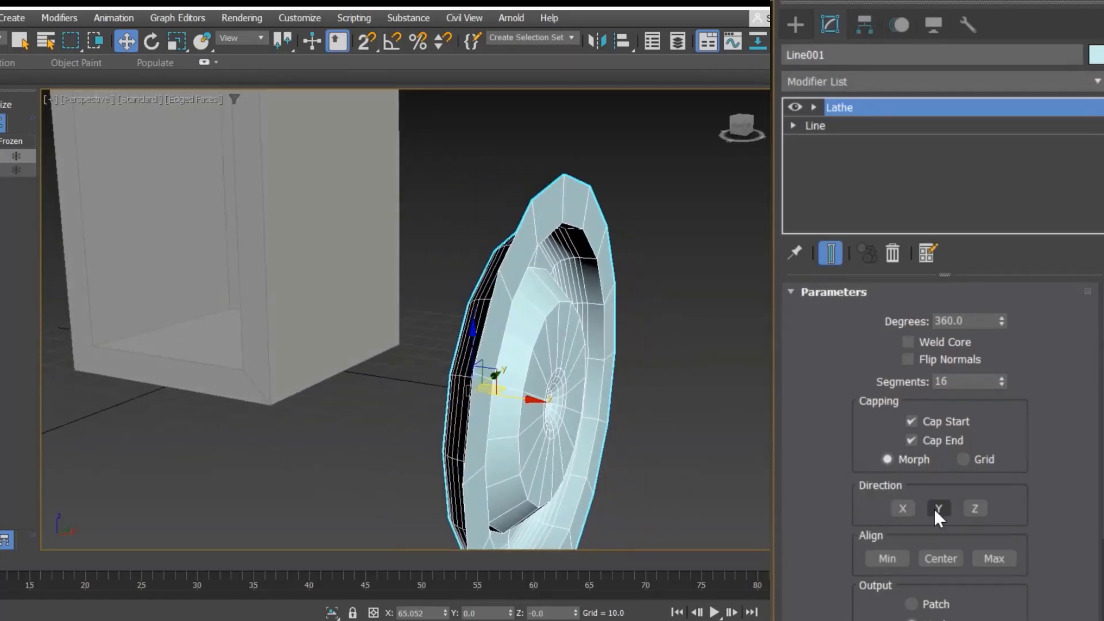
pyautogui.keyDown('alt'); pyautogui.moveTo(589, 378); pyautogui.dragTo(603, 401, button='middle'); pyautogui.keyUp('alt')
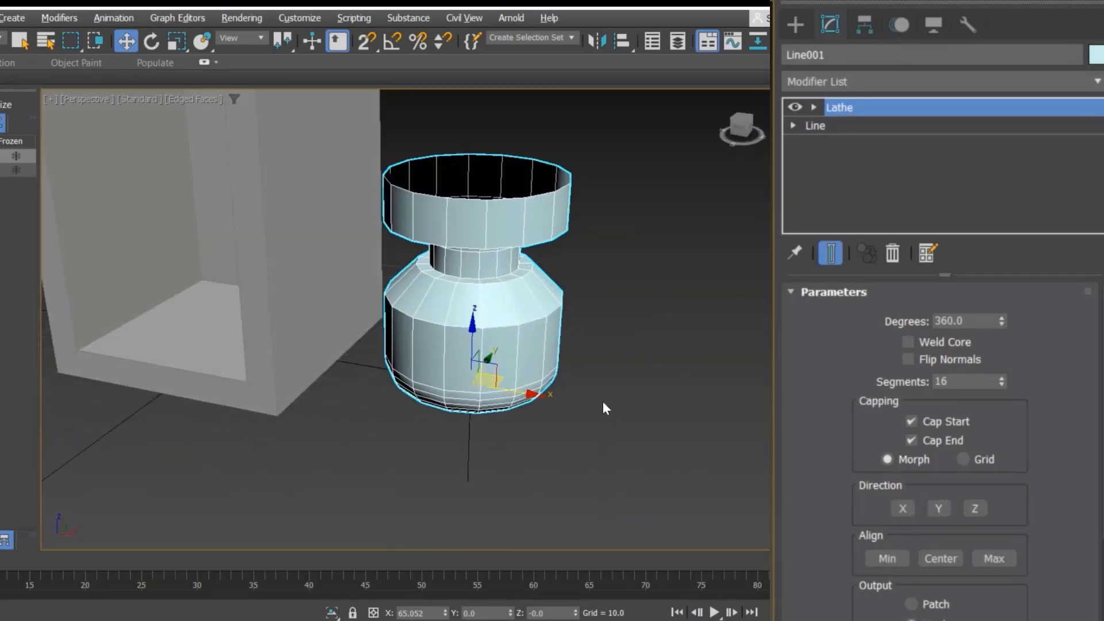
# Step: Apply a TurboSmooth modifier to the lathed vase
pyautogui.click(602, 362)
pyautogui.click(524, 339)
pyautogui.moveTo(528, 318)
pyautogui.mouseDown(button='middle')
pyautogui.moveTo(521, 297)
pyautogui.moveTo(550, 300)
pyautogui.moveTo(540, 303)
pyautogui.mouseUp(button='middle')
pyautogui.scroll(3, 525, 326)
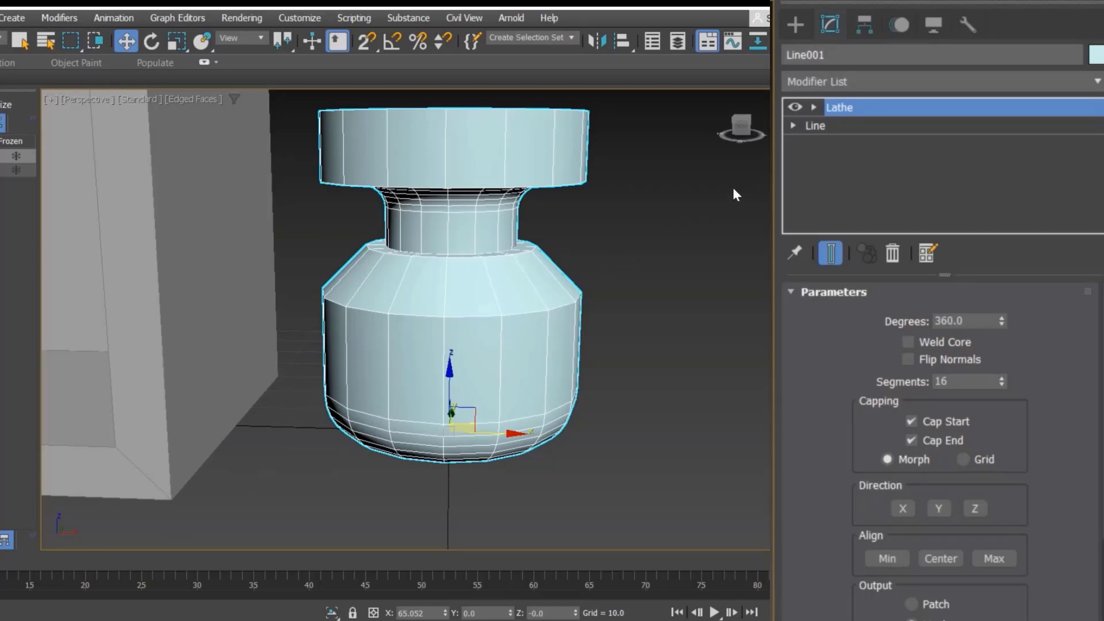
pyautogui.click(851, 80)
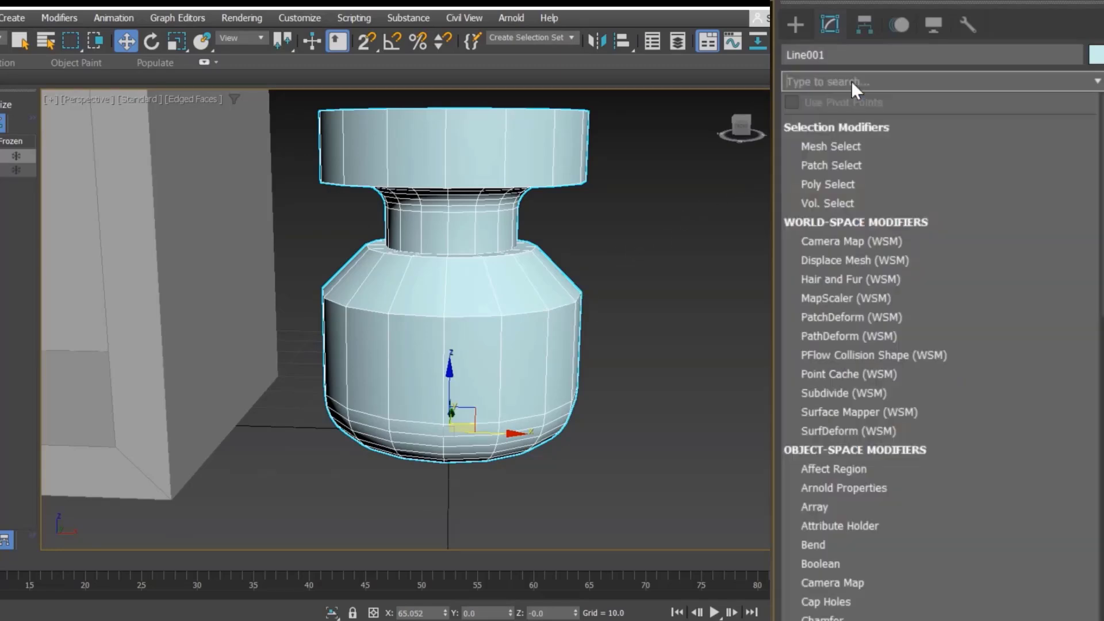
pyautogui.write('tu')
pyautogui.press('Return')
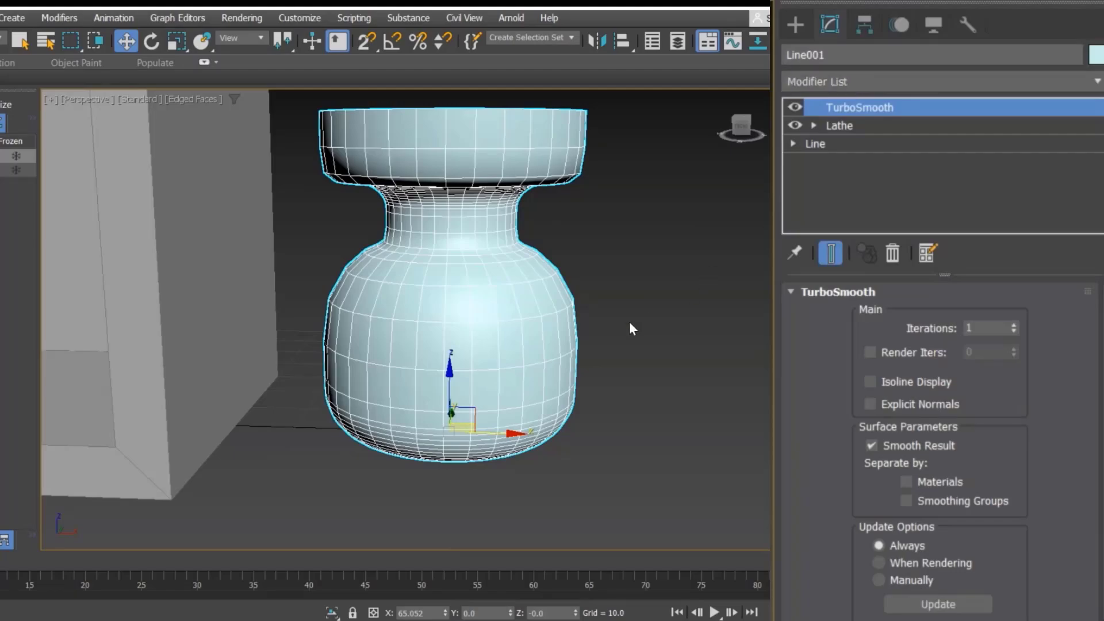
pyautogui.keyDown('alt'); pyautogui.moveTo(623, 326); pyautogui.dragTo(562, 345, button='middle'); pyautogui.keyUp('alt')
pyautogui.scroll(-3, 458, 358)
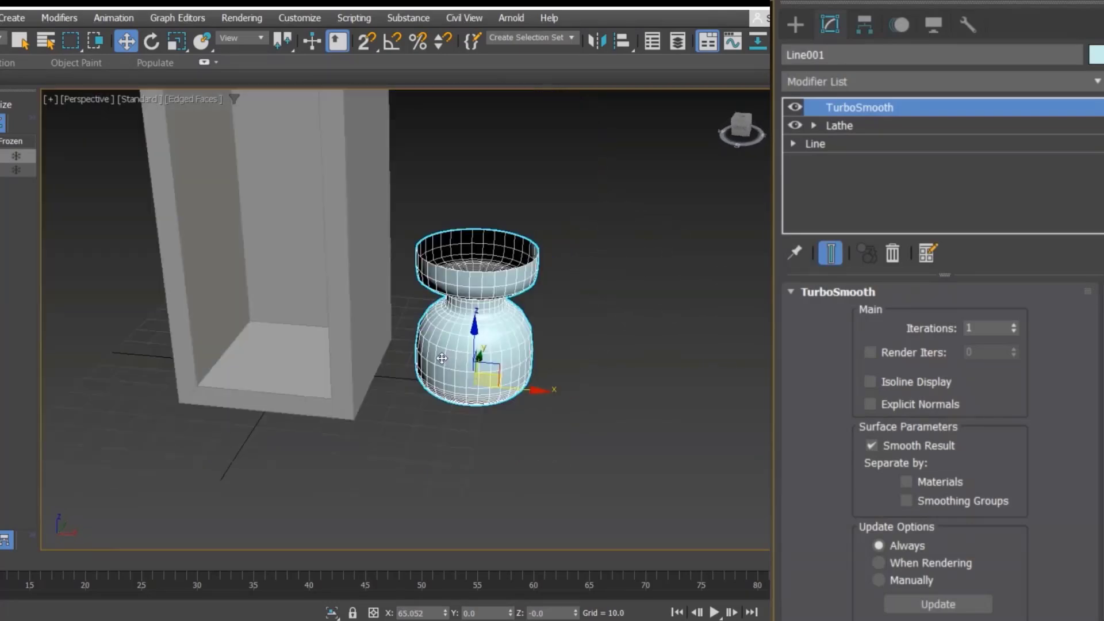
pyautogui.click(370, 245)
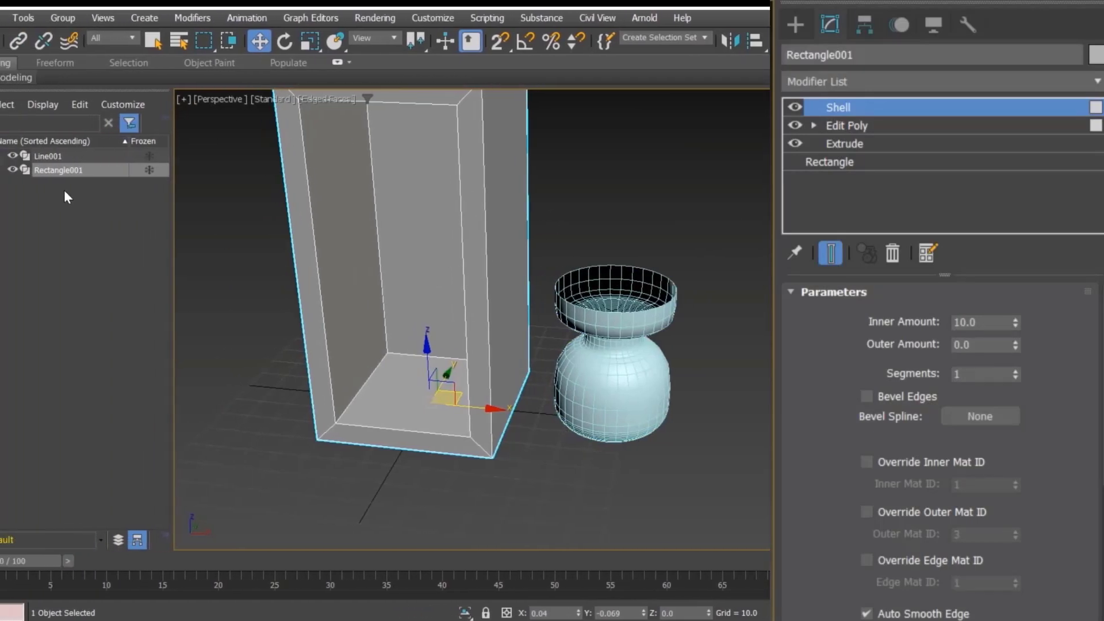
pyautogui.click(13, 170)
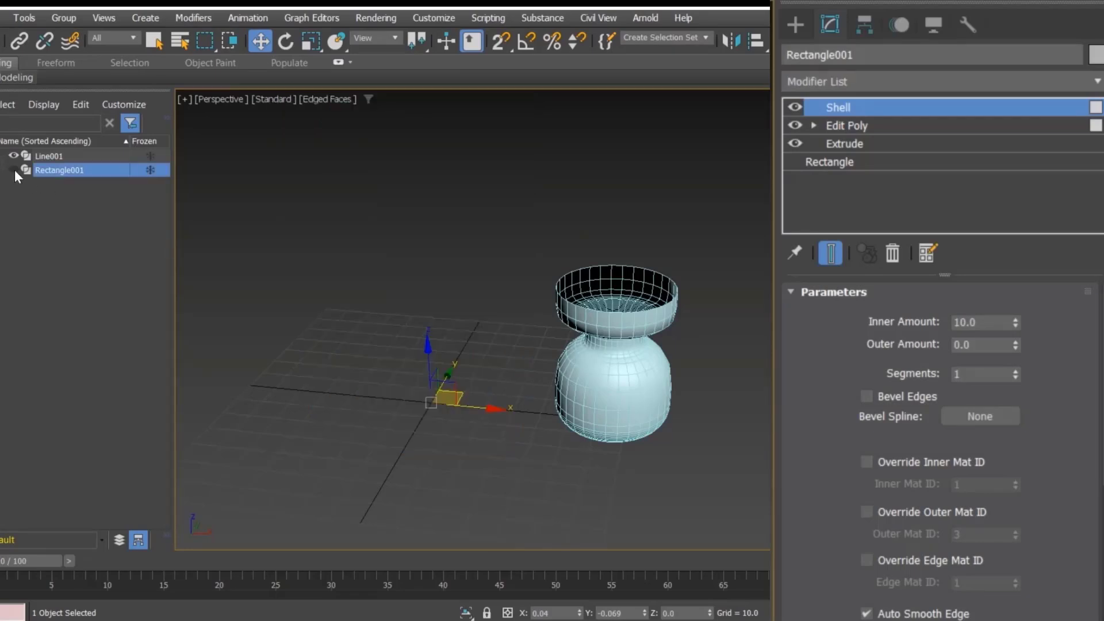
pyautogui.click(14, 170)
# Step: Select the vase and hide all unselected objects
pyautogui.click(598, 192)
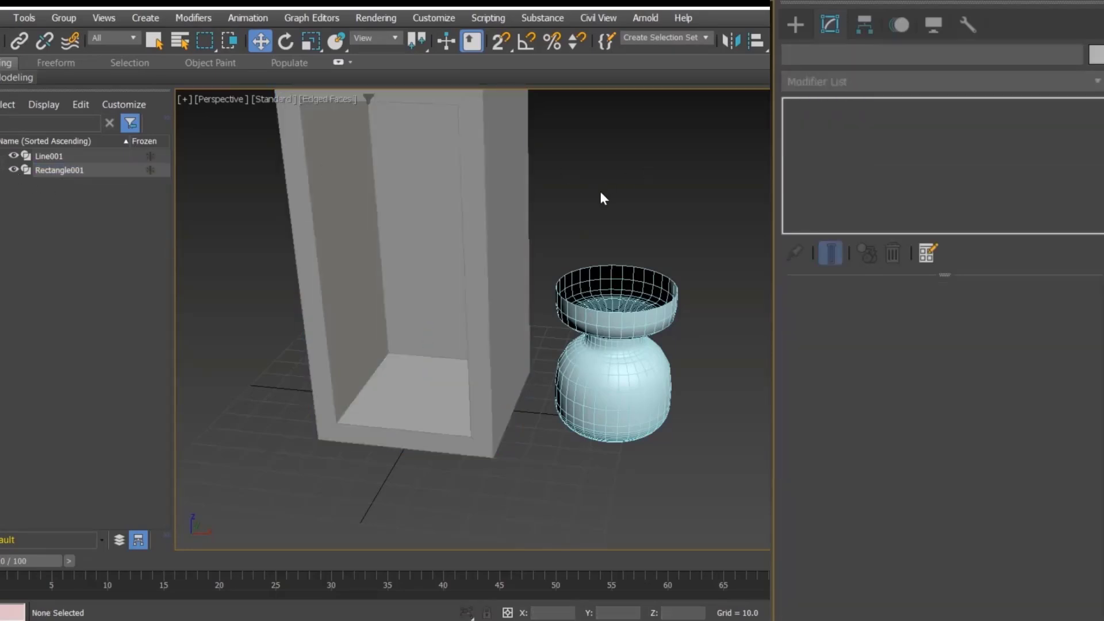
pyautogui.click(476, 311)
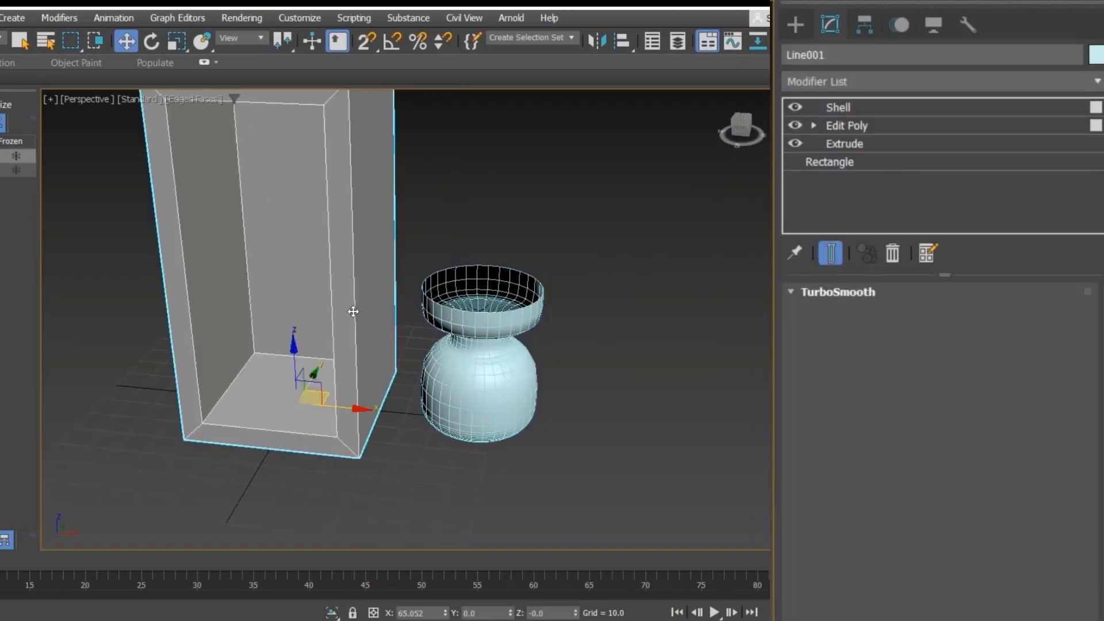
pyautogui.click(467, 327)
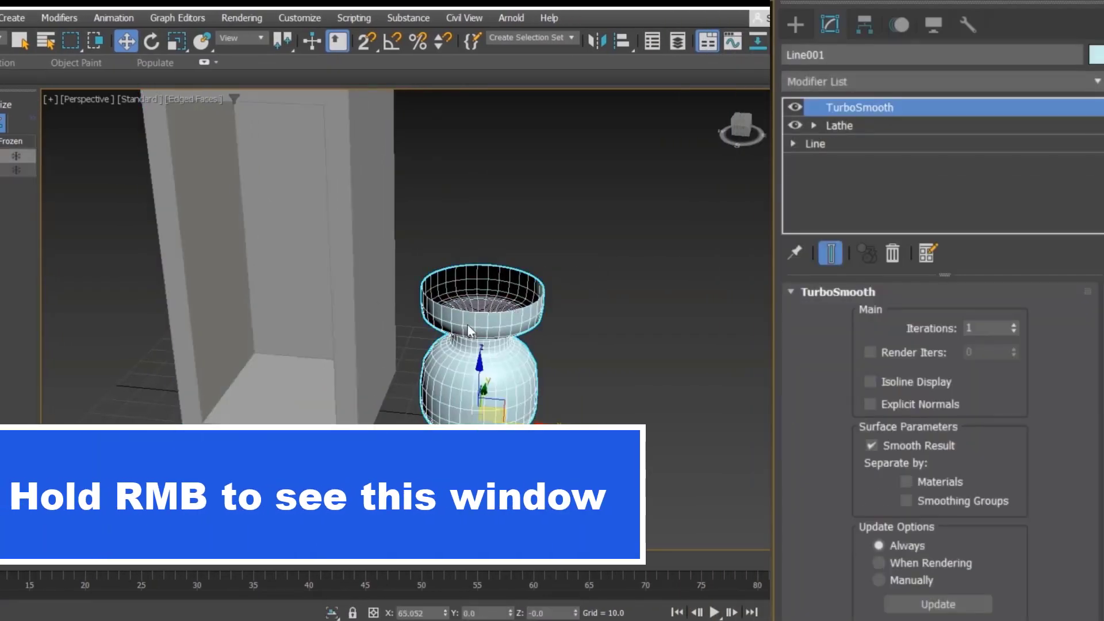
pyautogui.rightClick(468, 330)
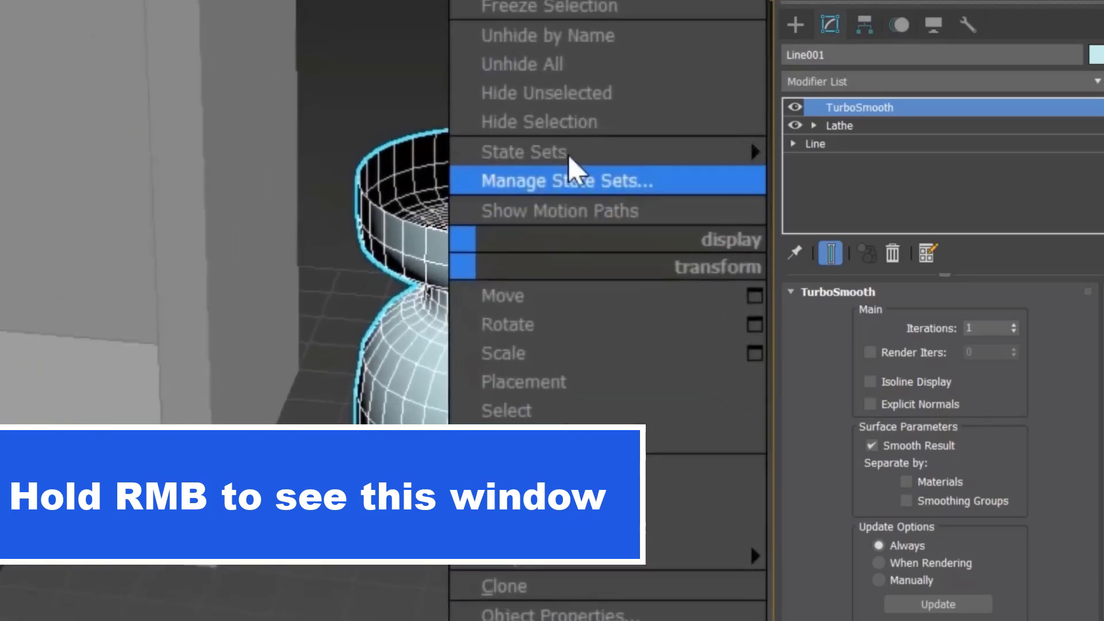
pyautogui.click(656, 93)
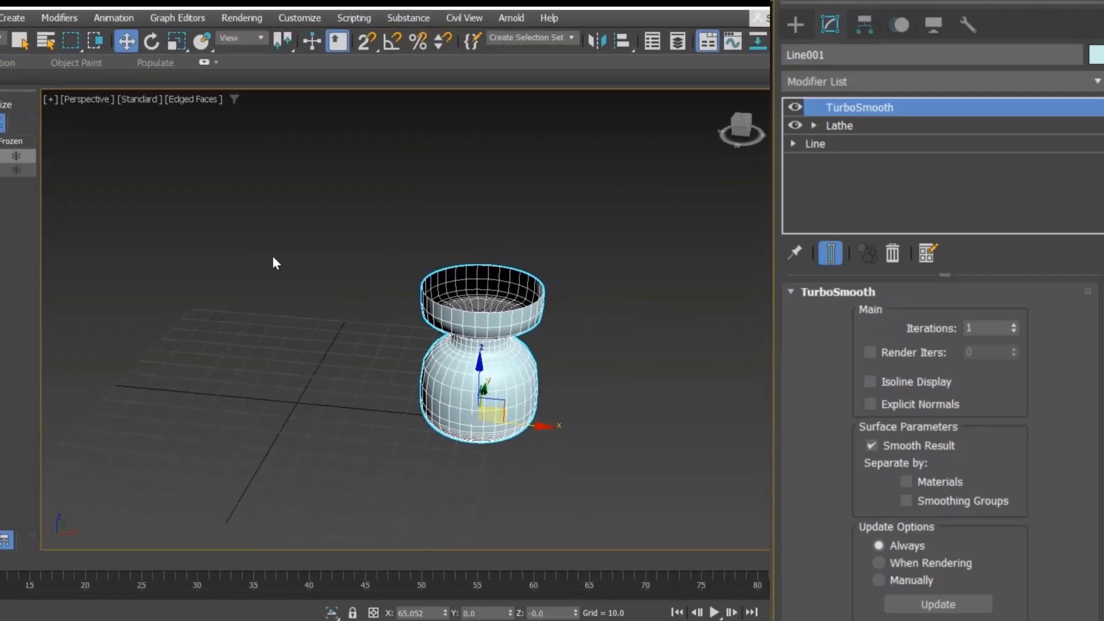
# Step: Move the vase to the origin by setting its X and Y positions to 0
pyautogui.click(299, 223)
pyautogui.click(534, 417)
pyautogui.write('0')
pyautogui.press('Return')
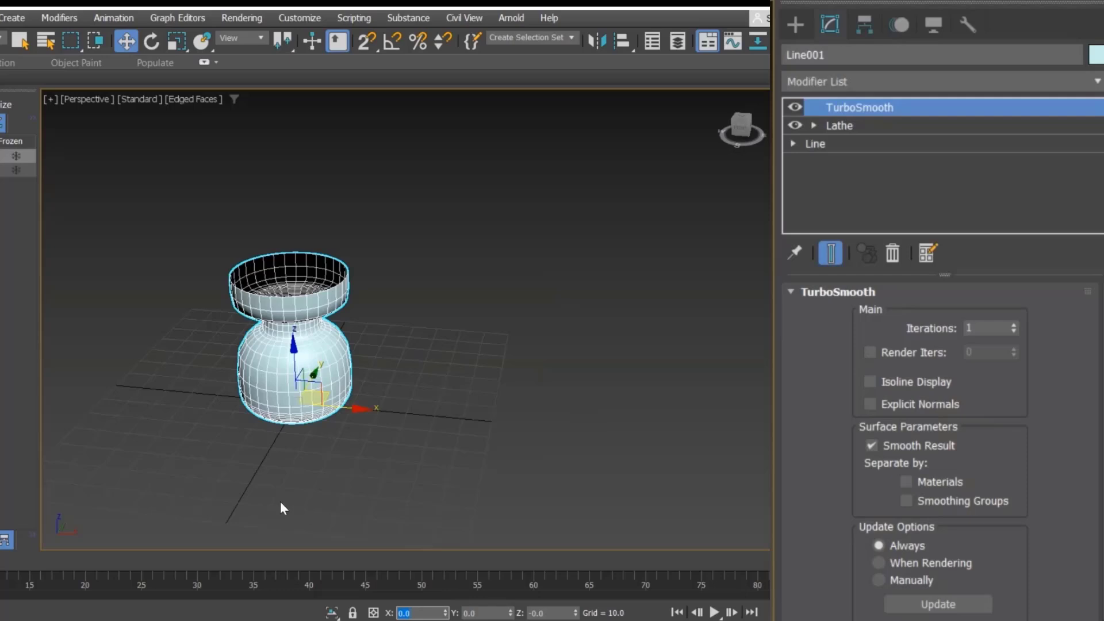
pyautogui.click(266, 489)
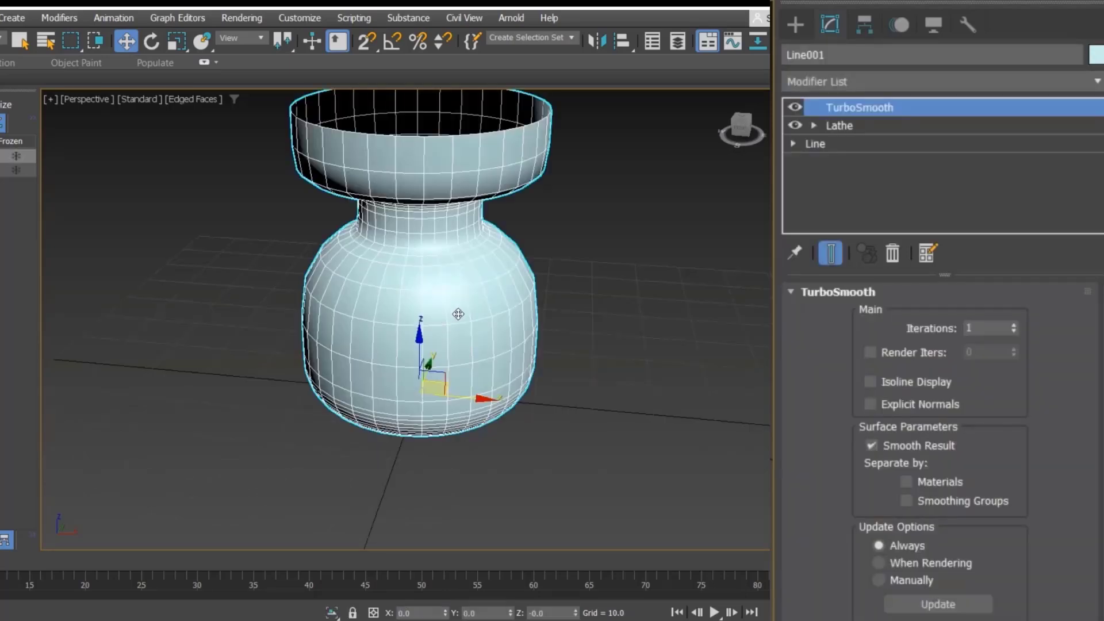
# Step: Add an Edit Poly modifier on top of the vase's TurboSmooth
pyautogui.click(940, 83)
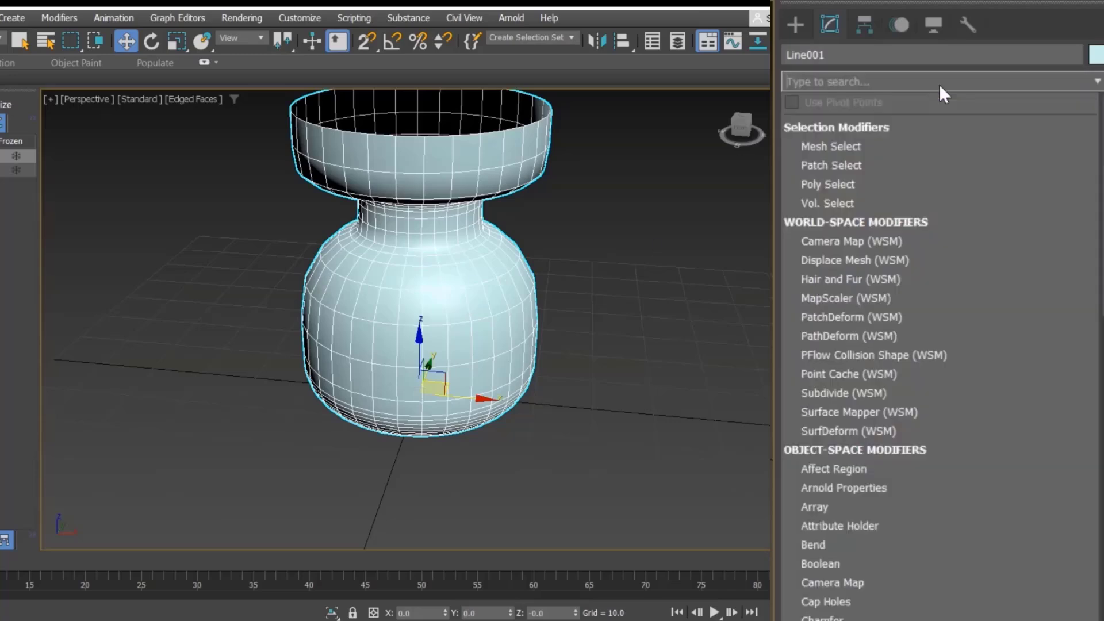
pyautogui.write('ed')
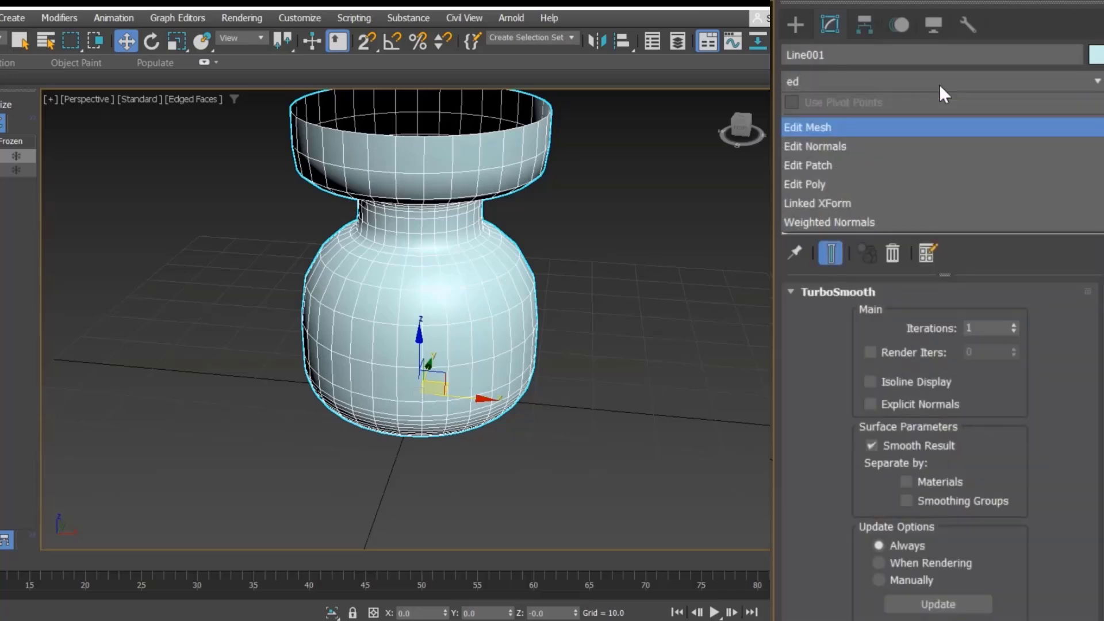
pyautogui.press('Down')
pyautogui.press('Down')
pyautogui.press('Down')
pyautogui.press('Return')
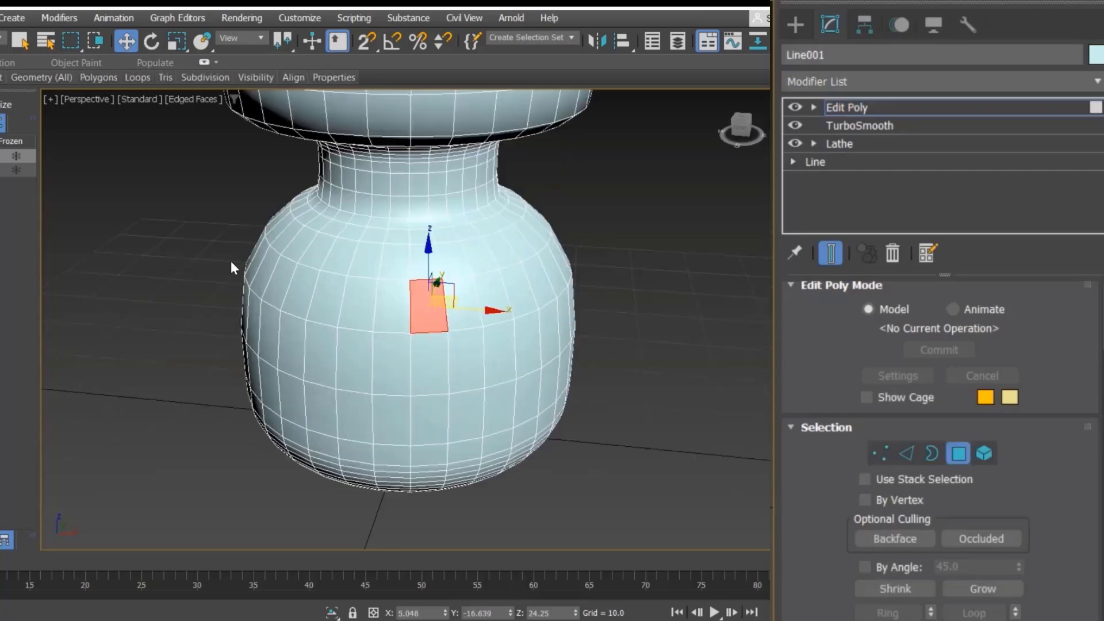
# Step: Practise selecting a row of neighbouring polygons on the vase body, then deselect them
pyautogui.keyDown('ctrl'); pyautogui.click(466, 303); pyautogui.keyUp('ctrl')
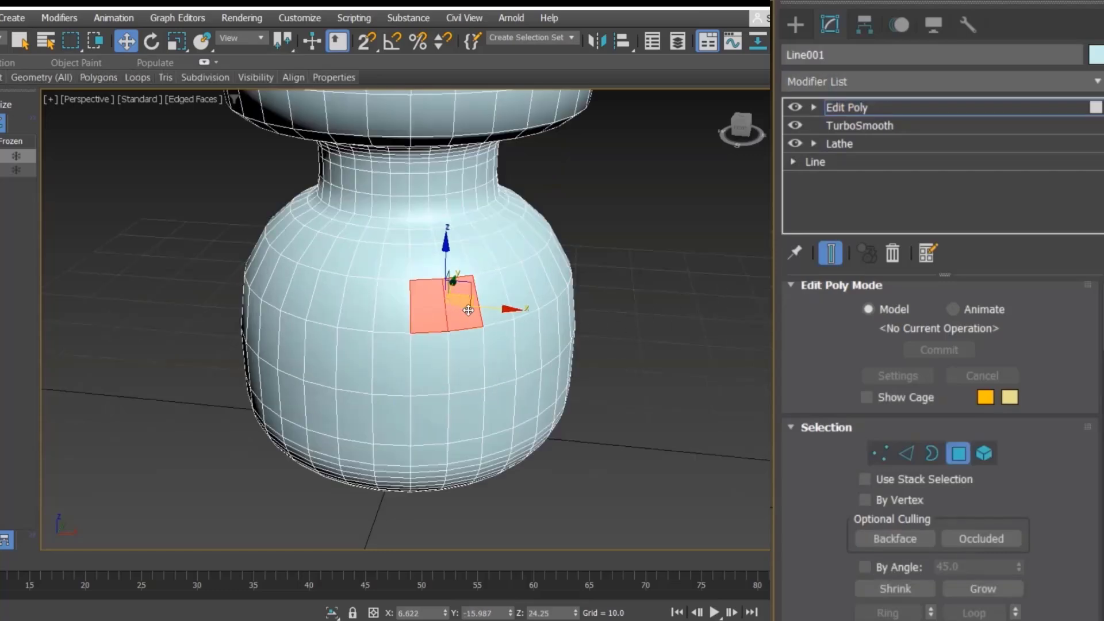
pyautogui.keyDown('ctrl'); pyautogui.click(495, 294); pyautogui.keyUp('ctrl')
pyautogui.keyDown('ctrl'); pyautogui.click(519, 283); pyautogui.keyUp('ctrl')
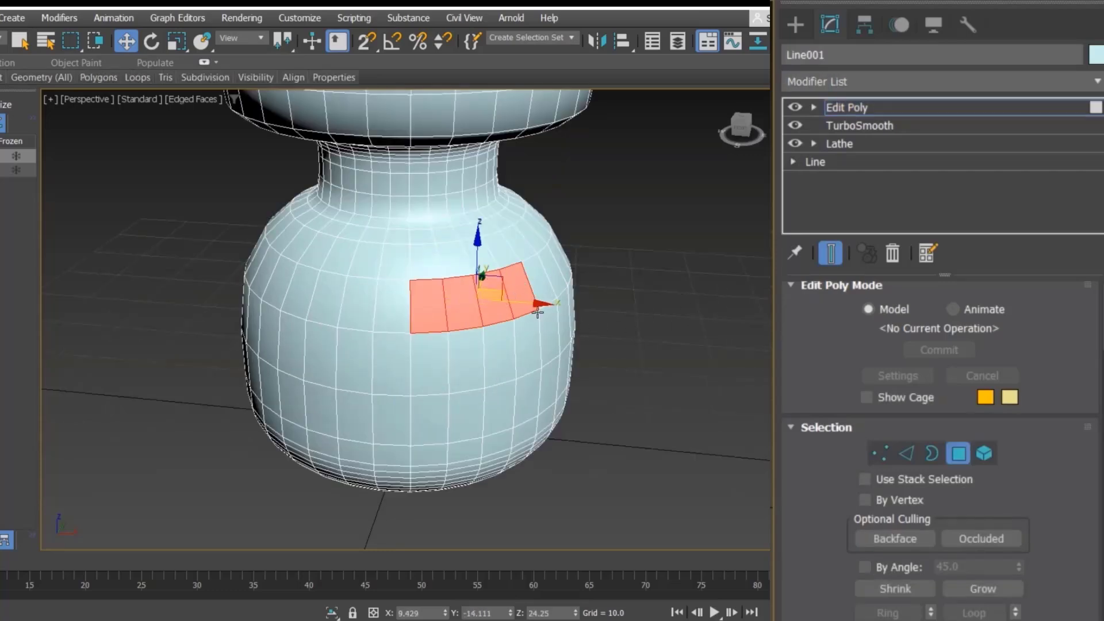
pyautogui.click(591, 274)
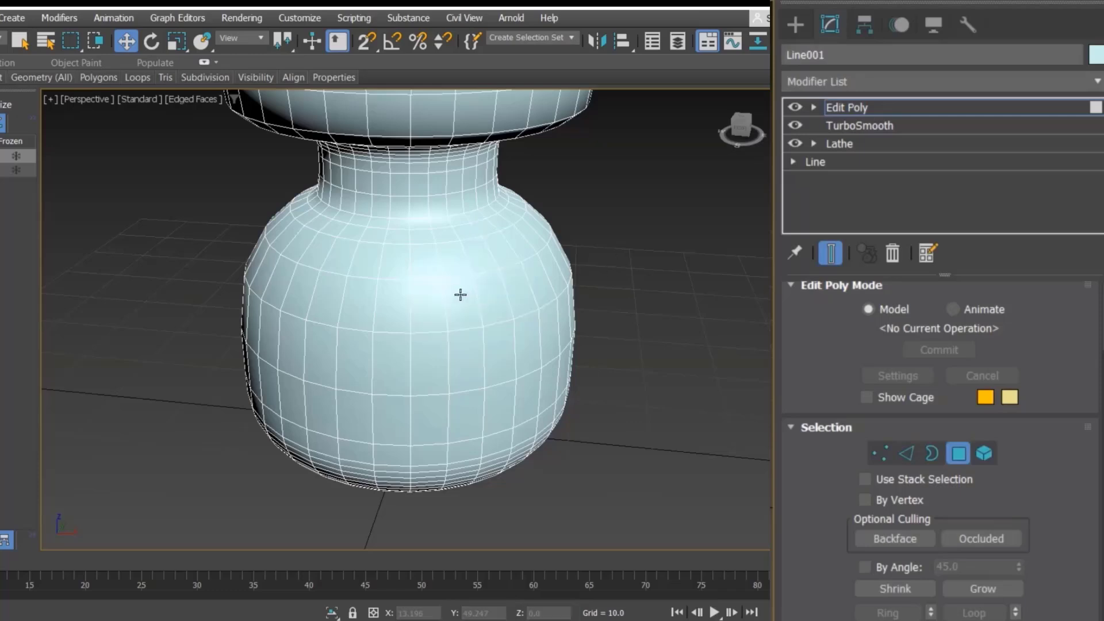
pyautogui.click(421, 311)
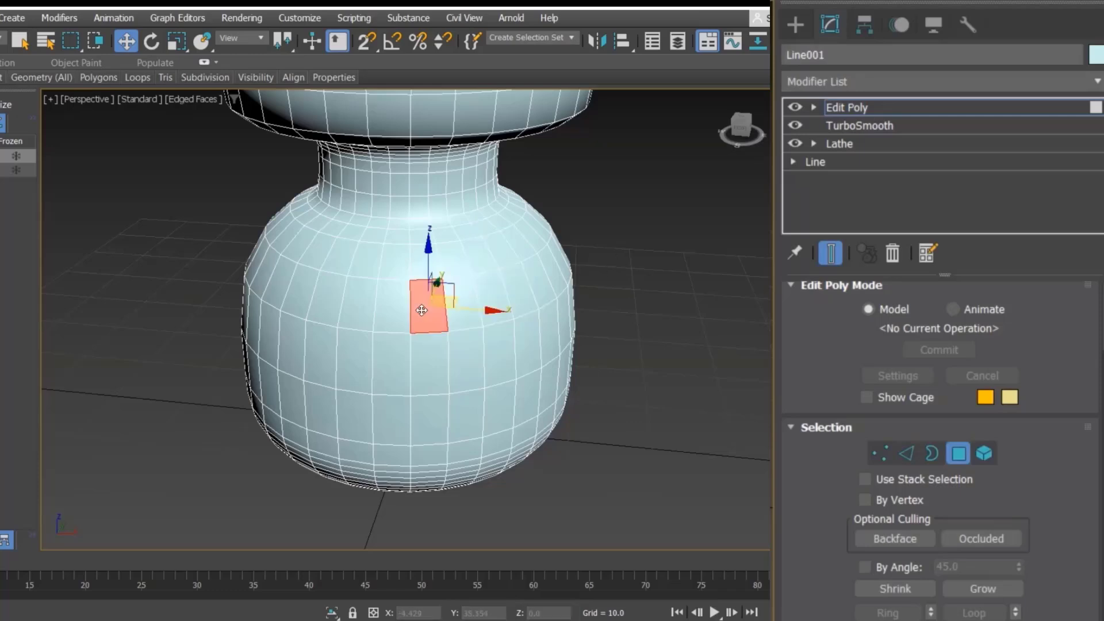
pyautogui.keyDown('shift'); pyautogui.click(461, 320); pyautogui.keyUp('shift')
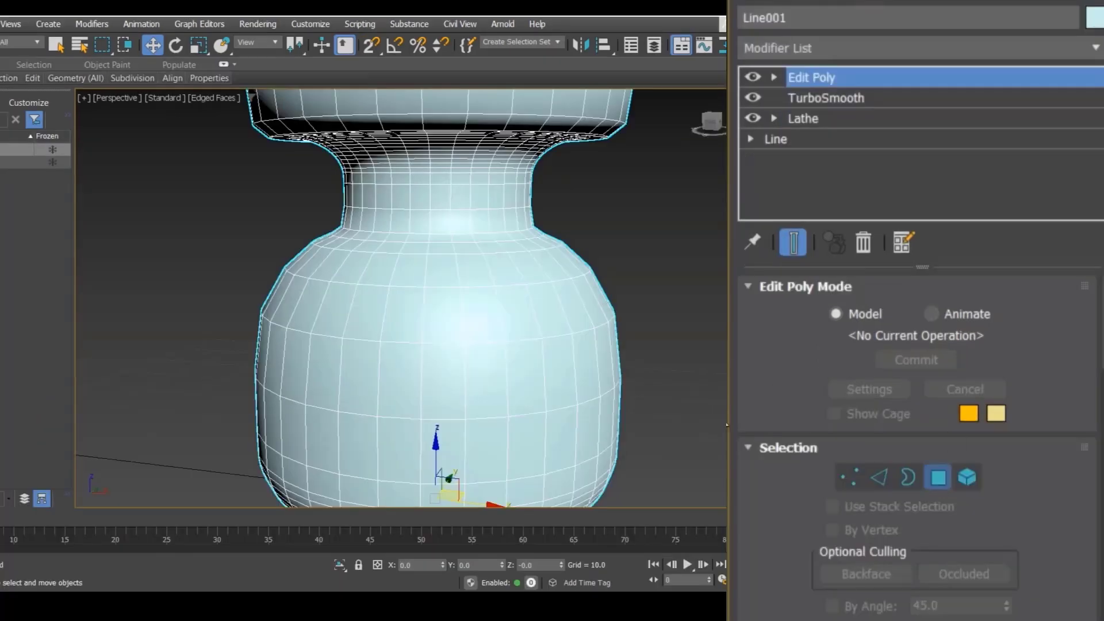
pyautogui.keyDown('ctrl'); pyautogui.click(442, 308); pyautogui.keyUp('ctrl')
pyautogui.click(441, 318)
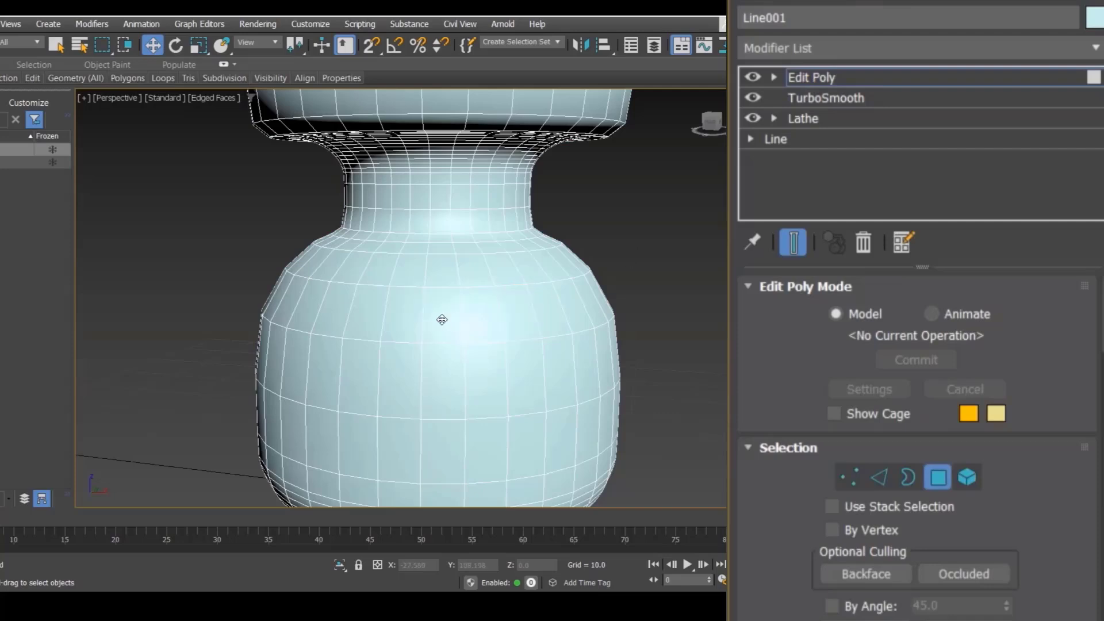
# Step: Select separate polygons on the vase body, then clear the selection and frame the whole vase
pyautogui.keyDown('ctrl'); pyautogui.click(515, 321); pyautogui.keyUp('ctrl')
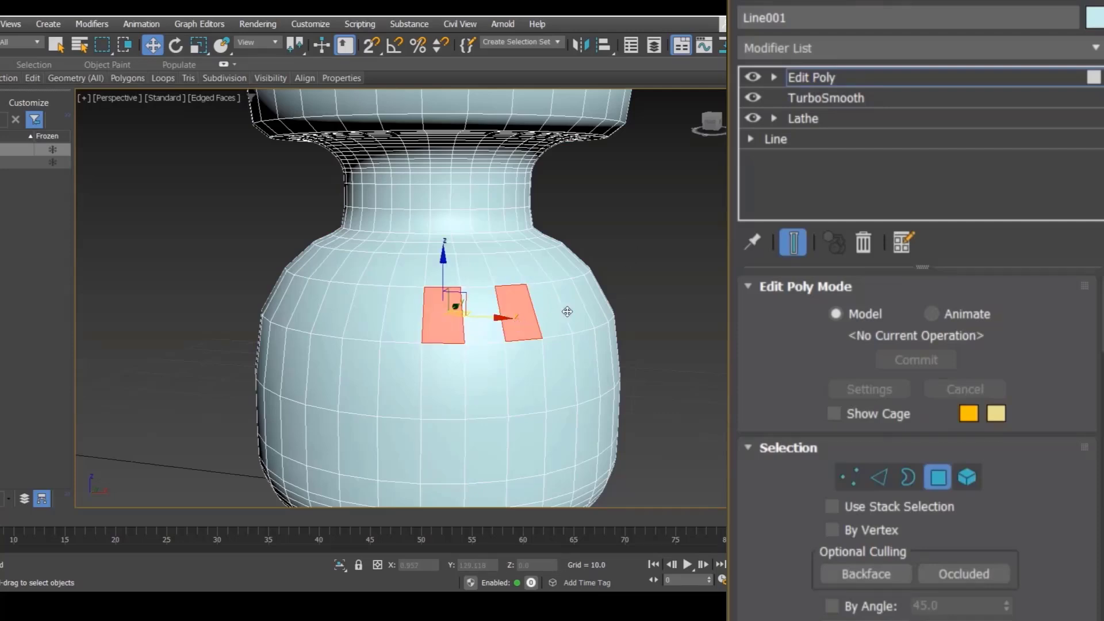
pyautogui.keyDown('ctrl'); pyautogui.click(569, 310); pyautogui.keyUp('ctrl')
pyautogui.keyDown('ctrl'); pyautogui.click(598, 301); pyautogui.keyUp('ctrl')
pyautogui.keyDown('alt'); pyautogui.moveTo(551, 317); pyautogui.dragTo(567, 313, button='middle'); pyautogui.keyUp('alt')
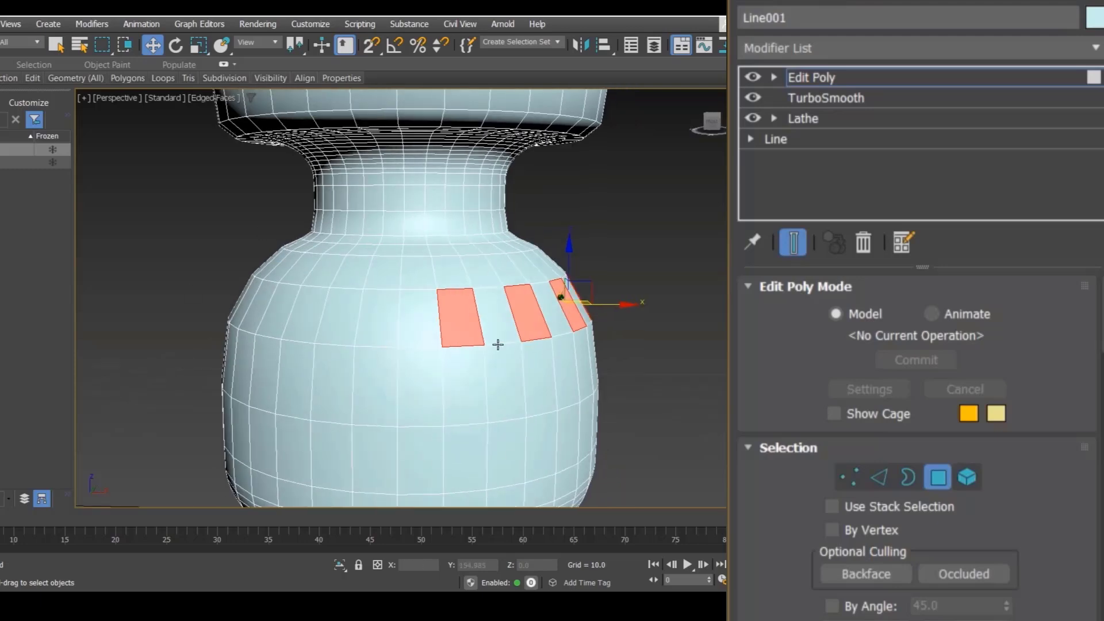
pyautogui.click(622, 225)
pyautogui.press('z')
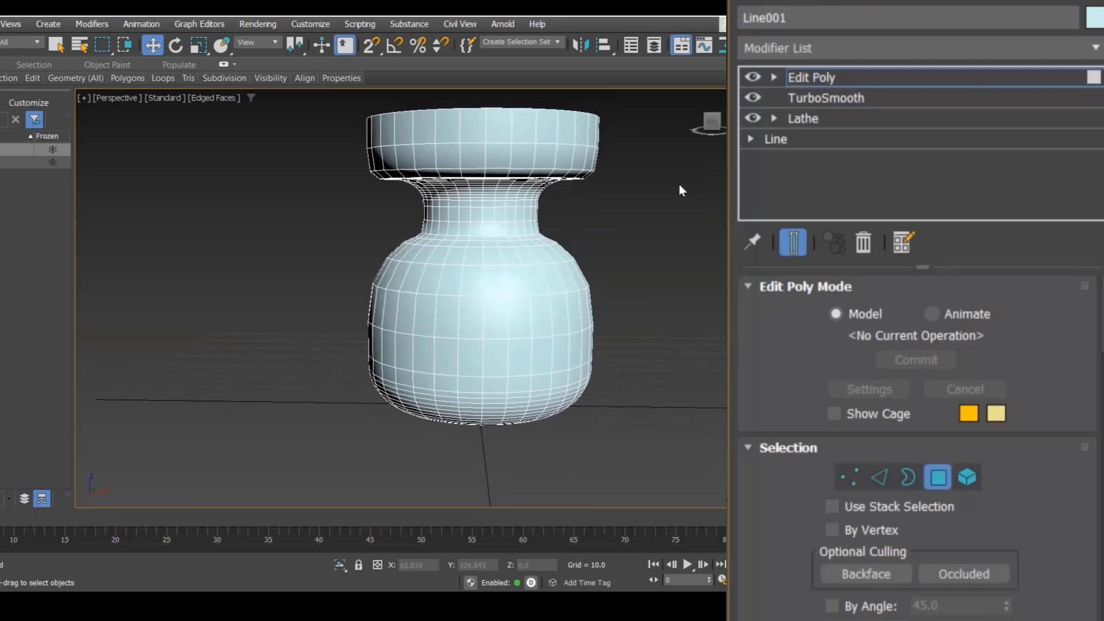
pyautogui.keyDown('alt'); pyautogui.moveTo(669, 164); pyautogui.dragTo(542, 212, button='middle'); pyautogui.keyUp('alt')
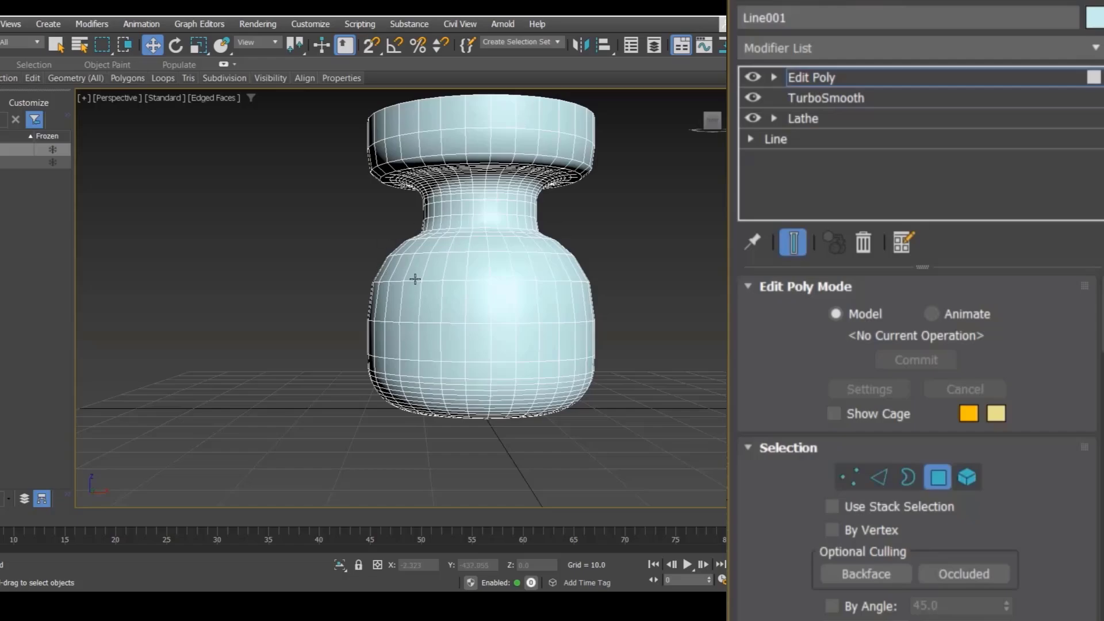
# Step: Add a Symmetry modifier on top of the vase's Edit Poly modifier
pyautogui.moveTo(623, 211); pyautogui.dragTo(612, 234, button='middle')
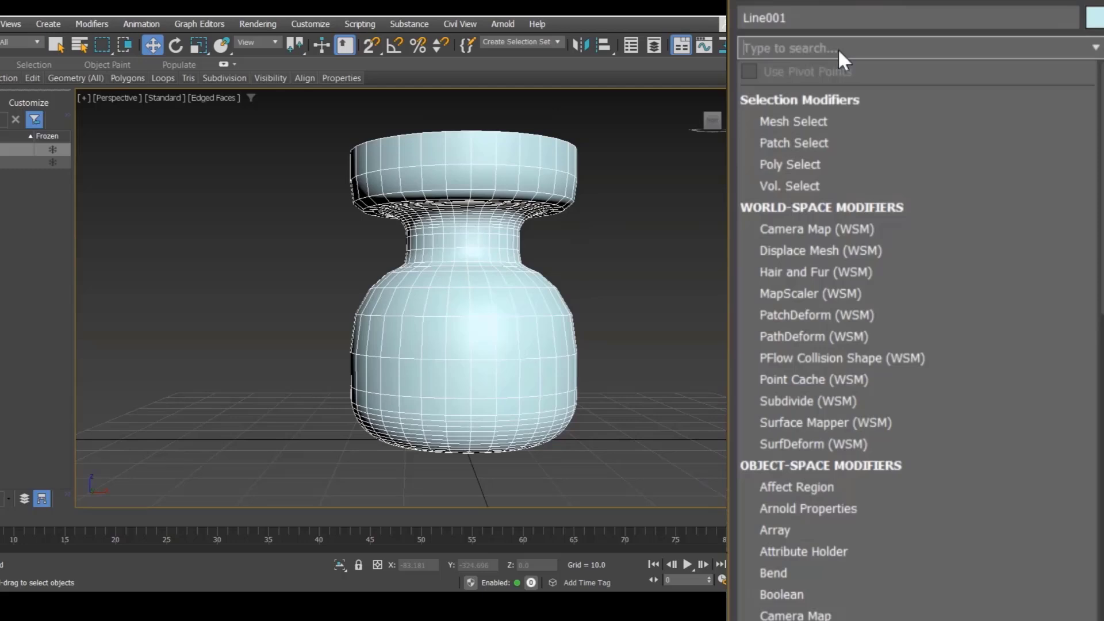
pyautogui.write('sy')
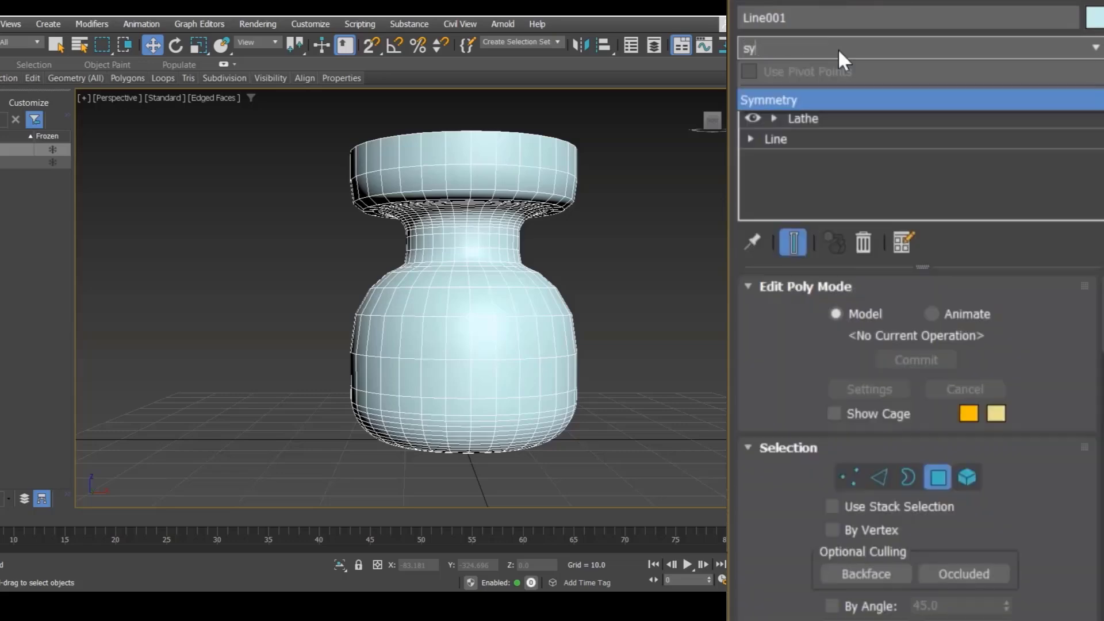
pyautogui.press('Return')
pyautogui.keyDown('alt'); pyautogui.moveTo(552, 288); pyautogui.dragTo(482, 429, button='middle'); pyautogui.keyUp('alt')
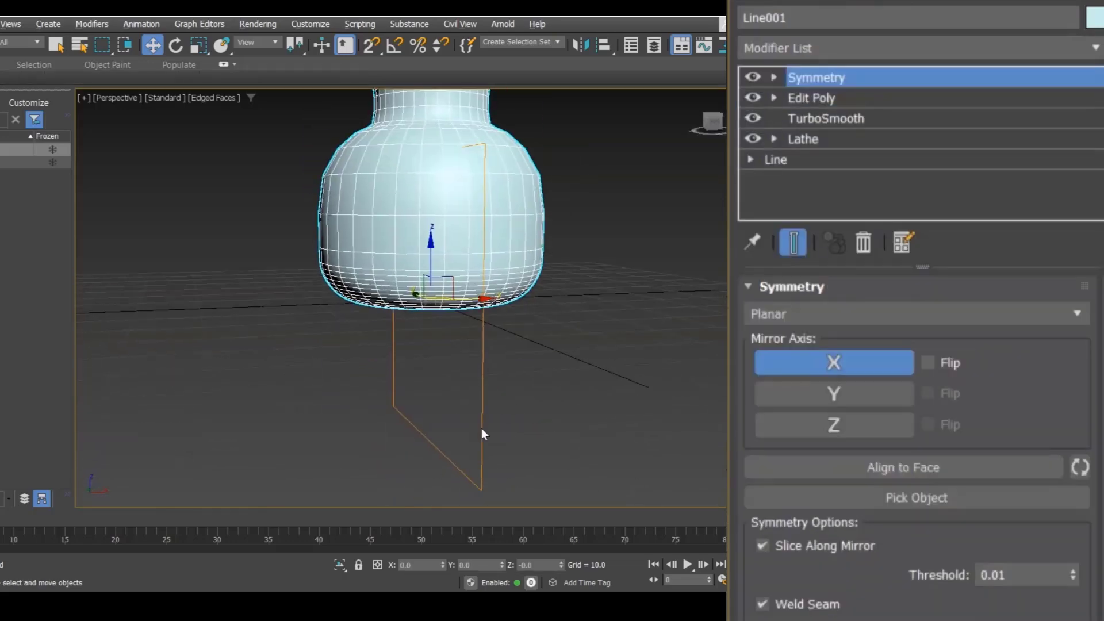
pyautogui.moveTo(623, 203); pyautogui.dragTo(558, 336, button='middle')
pyautogui.scroll(2, 460, 311)
pyautogui.moveTo(402, 296); pyautogui.dragTo(388, 280, button='middle')
pyautogui.scroll(-2, 391, 289)
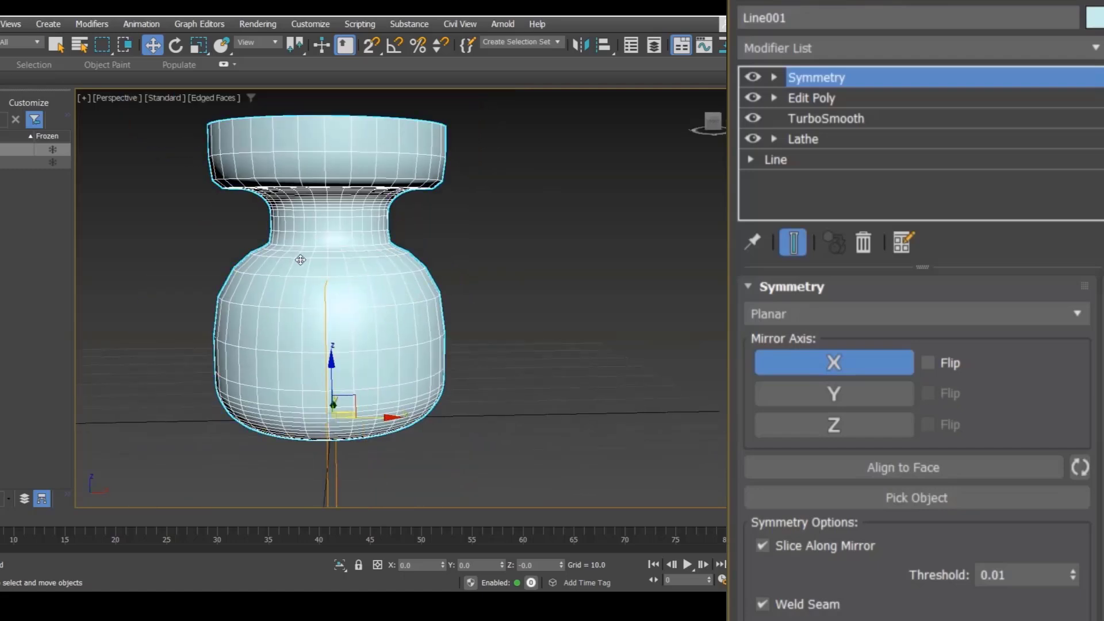
# Step: Return to the Edit Poly level and select two polygons on the vase body
pyautogui.click(813, 98)
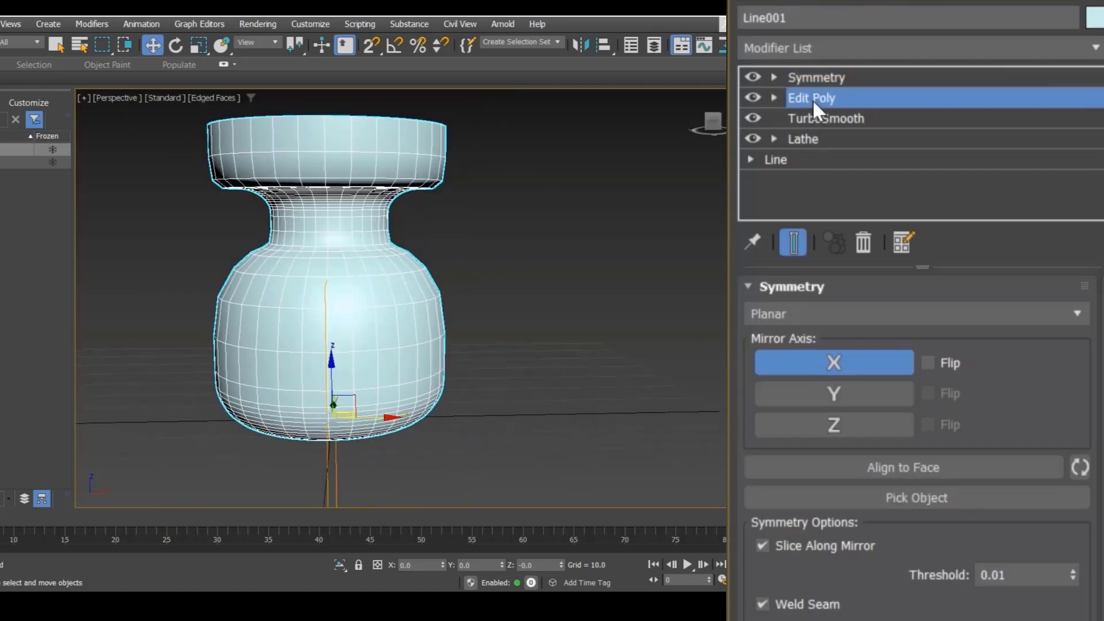
pyautogui.click(937, 479)
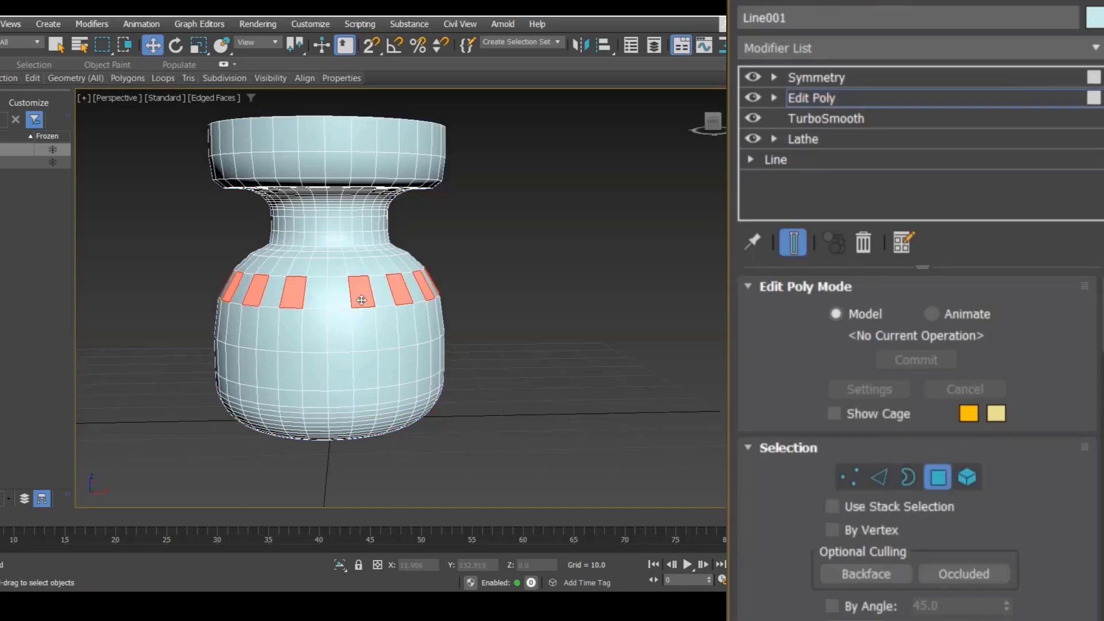
pyautogui.click(487, 288)
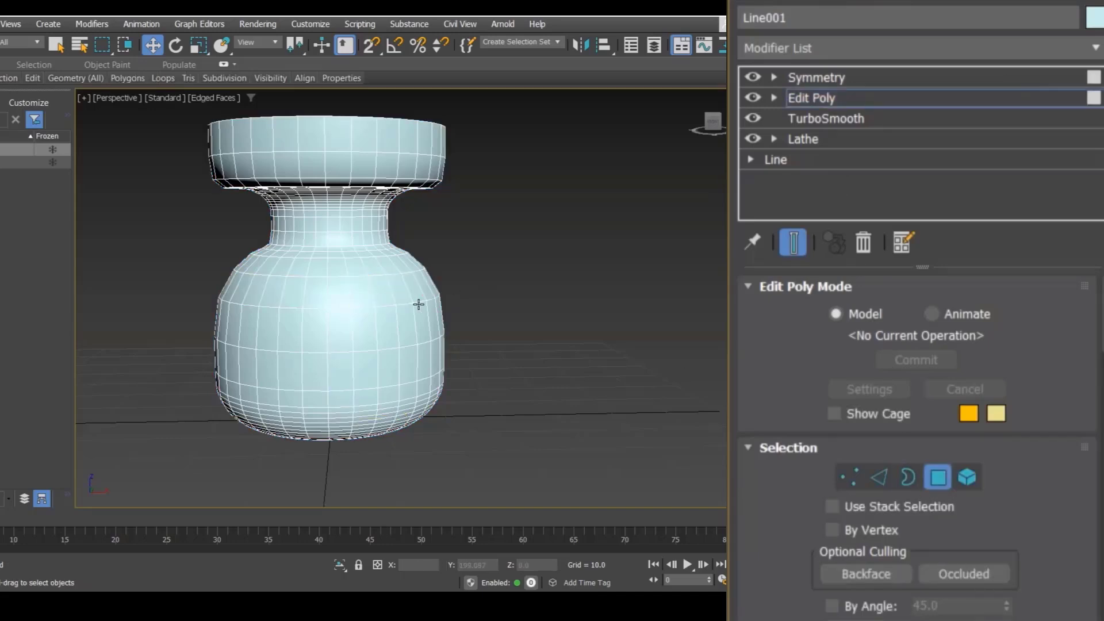
pyautogui.click(358, 286)
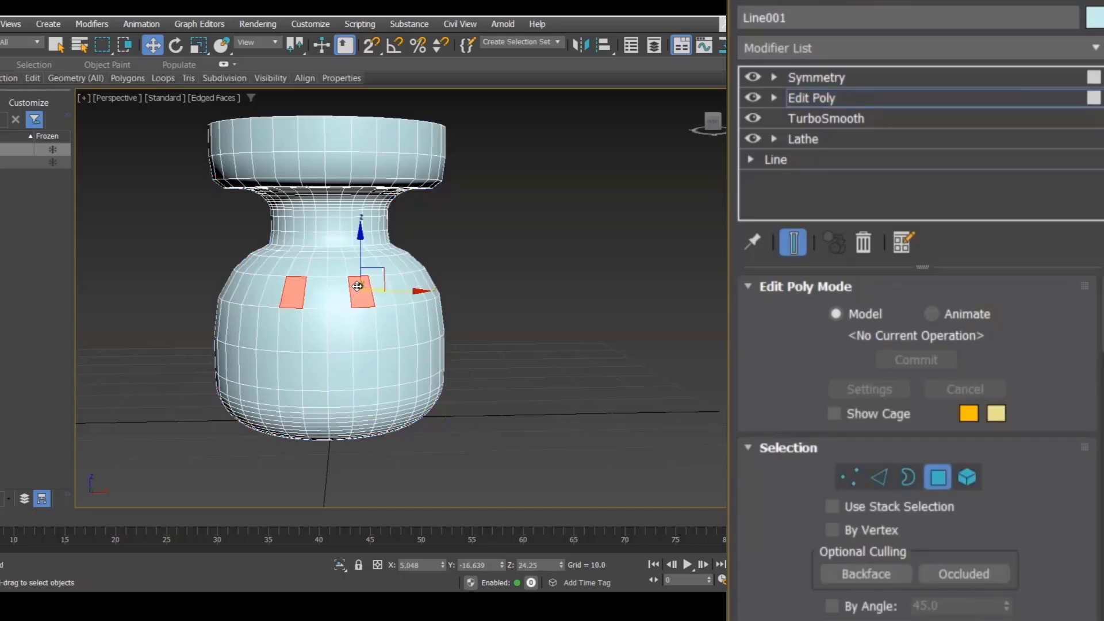
pyautogui.press('q')
pyautogui.keyDown('ctrl'); pyautogui.click(398, 294); pyautogui.keyUp('ctrl')
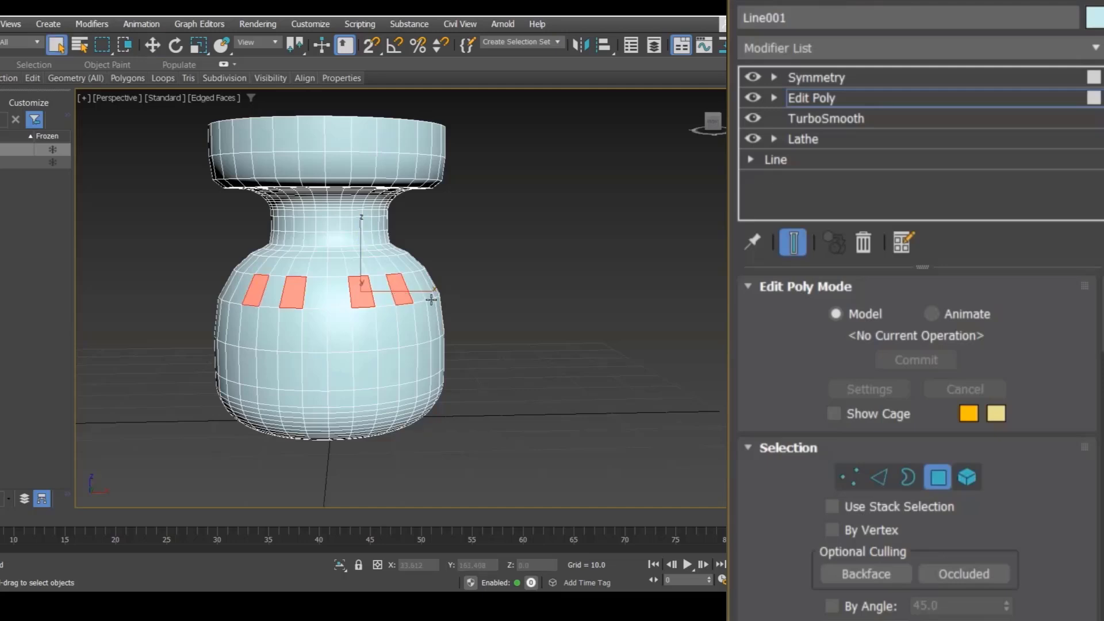
pyautogui.scroll(-10, 901, 483)
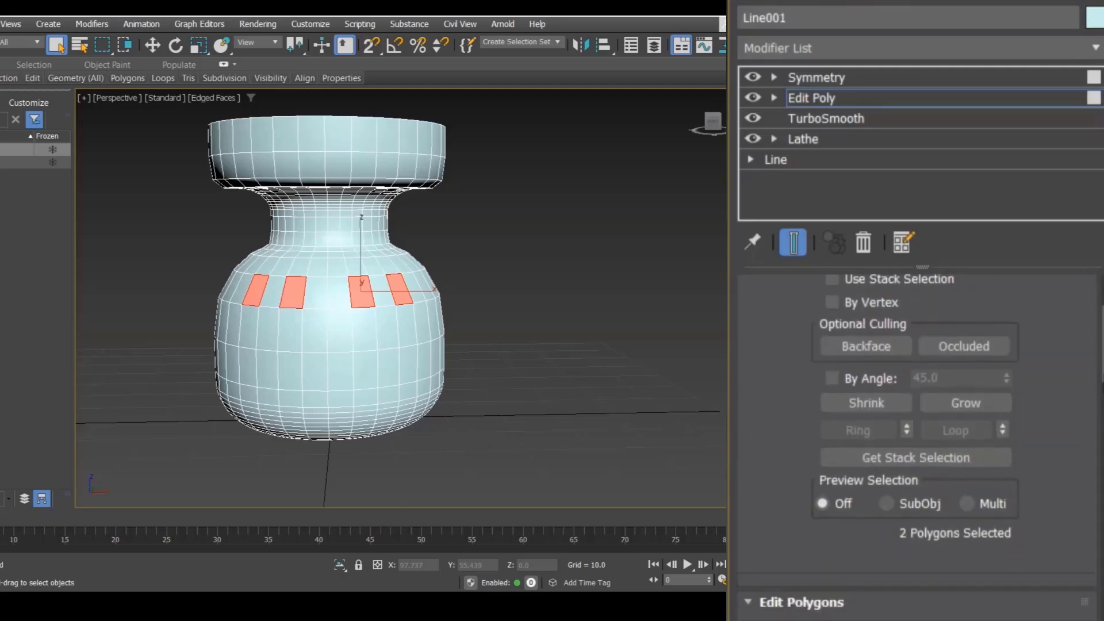
pyautogui.click(902, 481)
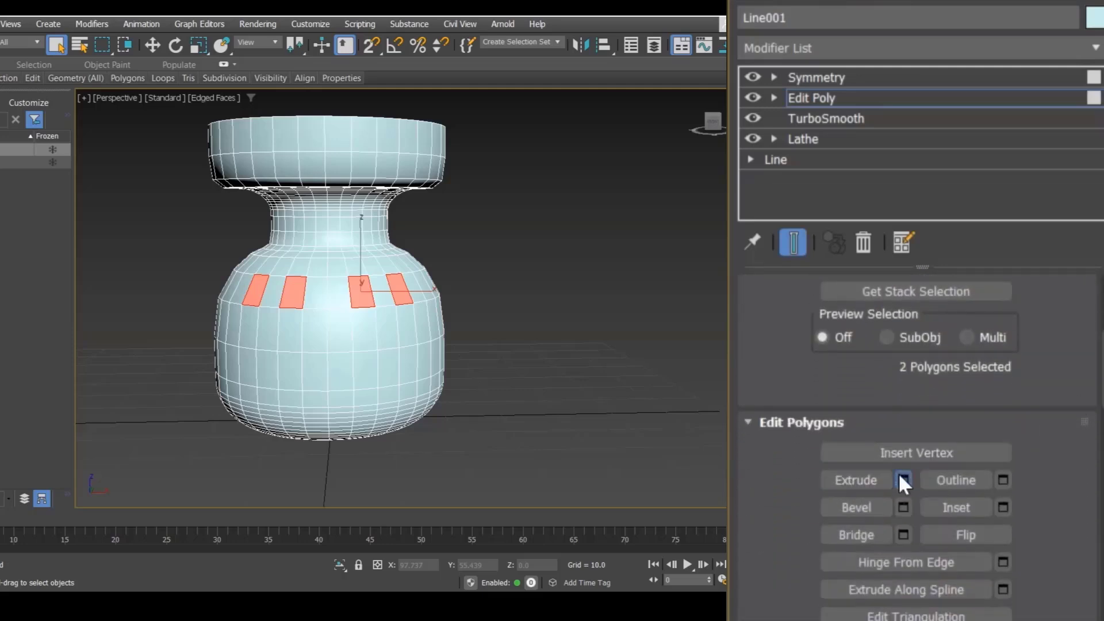
pyautogui.moveTo(422, 310); pyautogui.dragTo(422, 288)
pyautogui.click(456, 346)
pyautogui.moveTo(472, 285); pyautogui.dragTo(505, 284, button='middle')
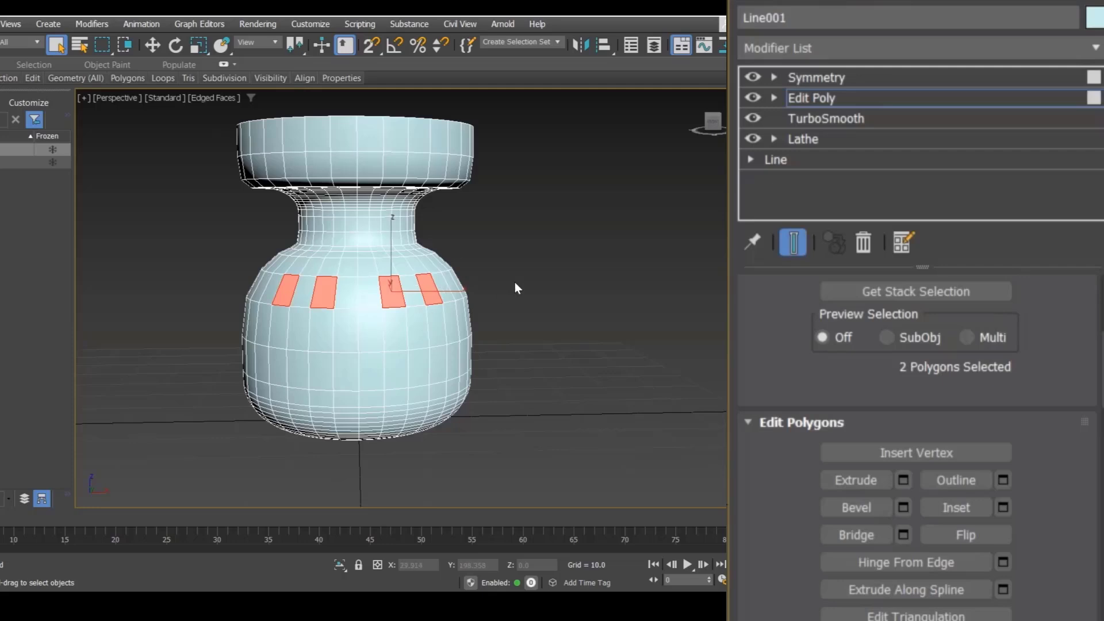
# Step: Turn on Flip for the Symmetry modifier's X mirror axis
pyautogui.click(837, 78)
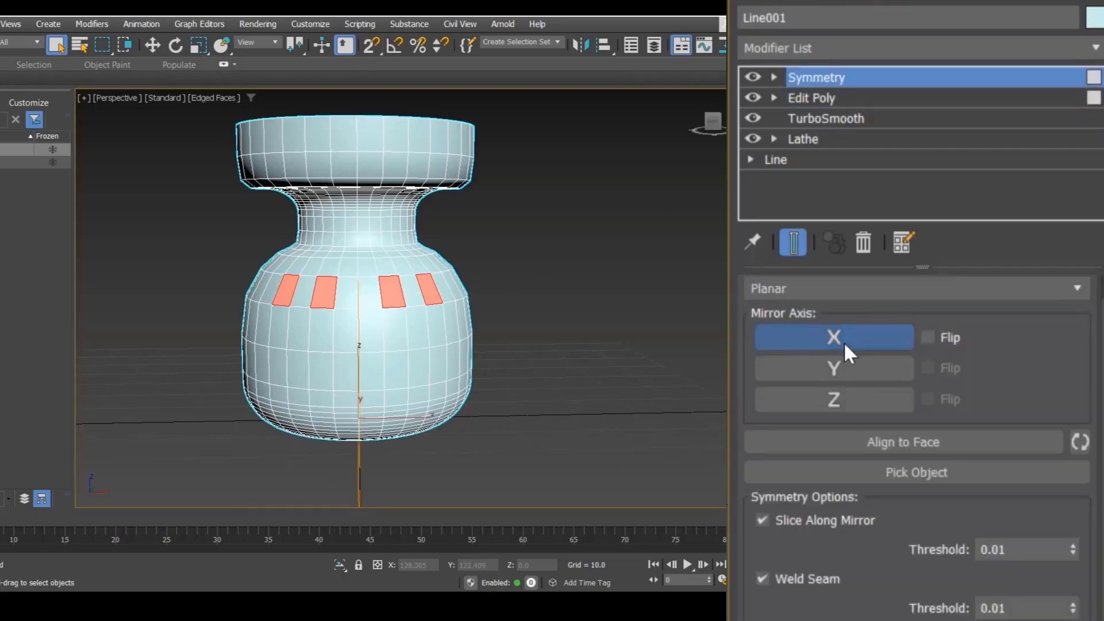
pyautogui.click(927, 339)
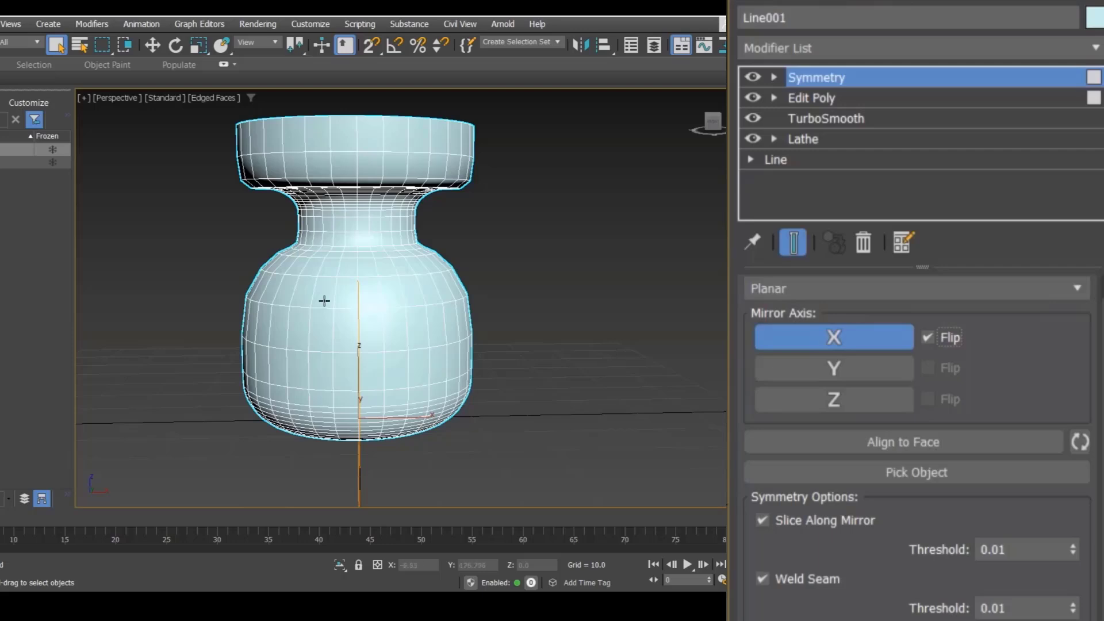
# Step: Return to Edit Poly and select three separate polygons around the belly on the editable half of the vase
pyautogui.click(827, 99)
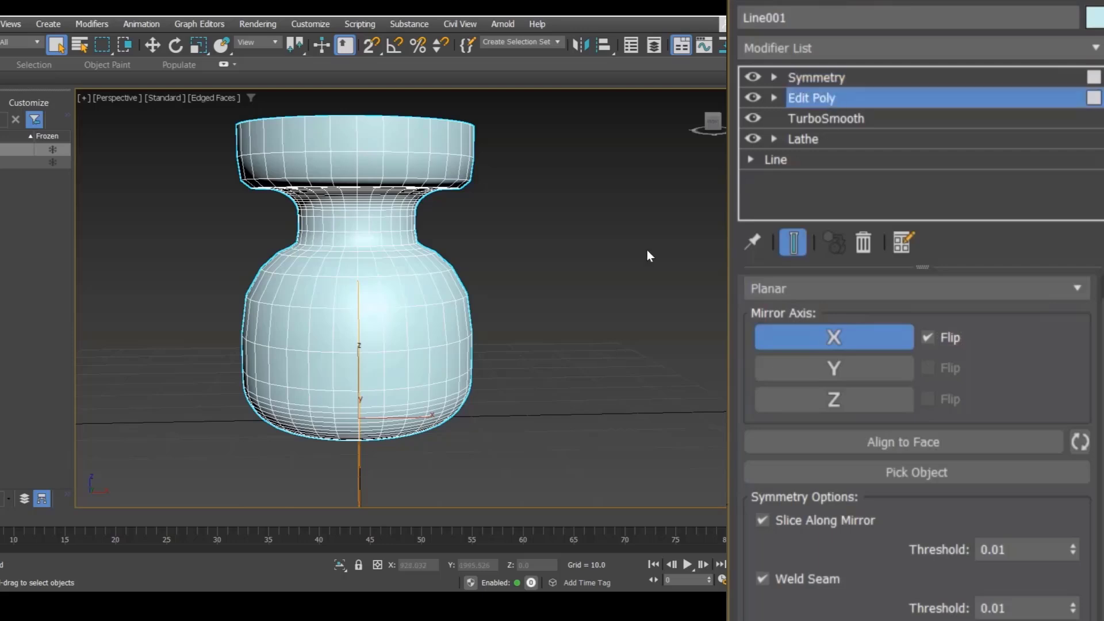
pyautogui.click(326, 292)
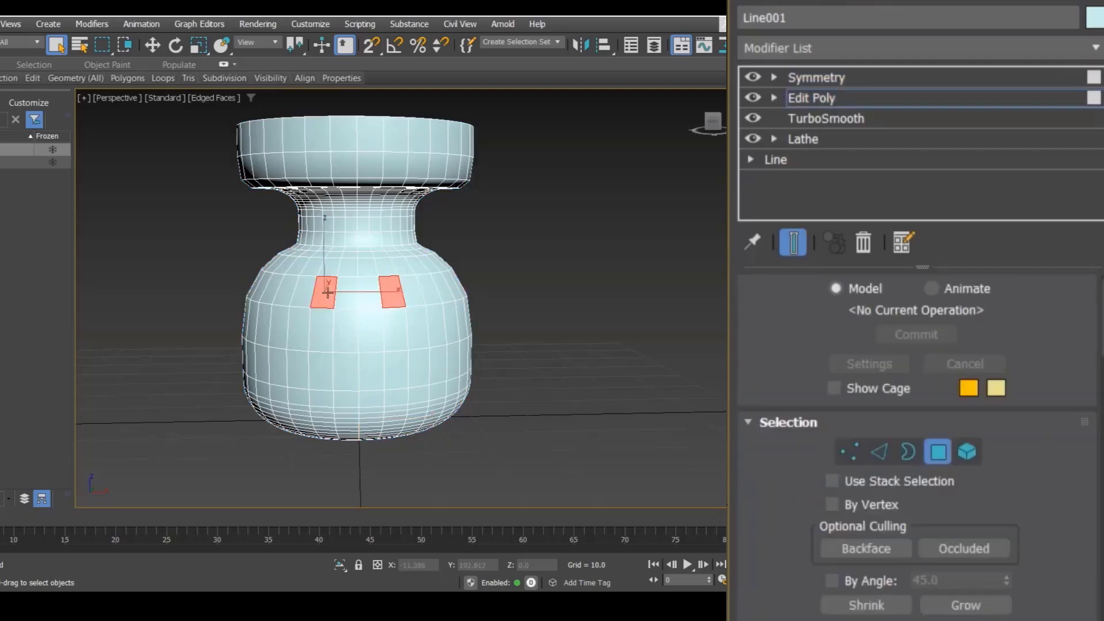
pyautogui.keyDown('ctrl'); pyautogui.click(286, 290); pyautogui.keyUp('ctrl')
pyautogui.keyDown('ctrl'); pyautogui.click(263, 286); pyautogui.keyUp('ctrl')
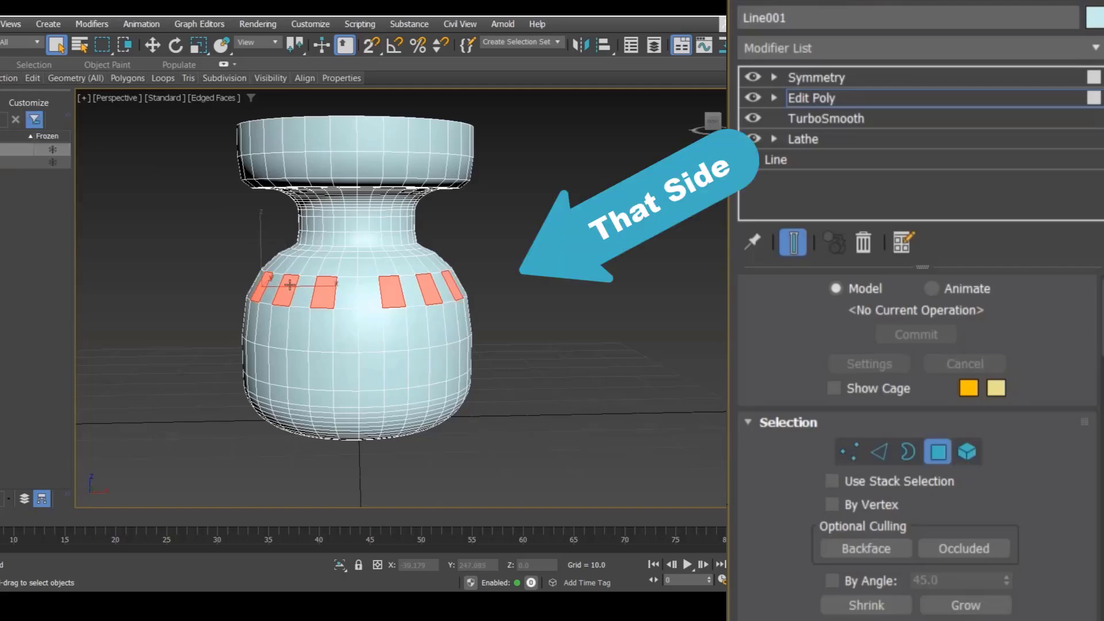
pyautogui.click(516, 284)
pyautogui.click(387, 287)
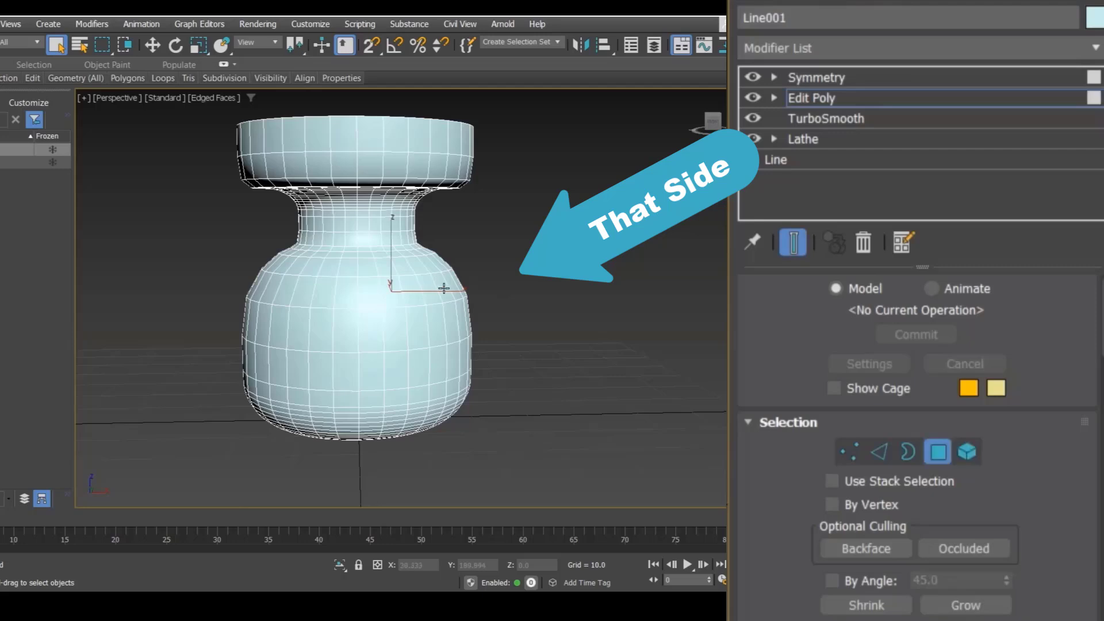
pyautogui.click(326, 289)
pyautogui.keyDown('ctrl'); pyautogui.click(285, 289); pyautogui.keyUp('ctrl')
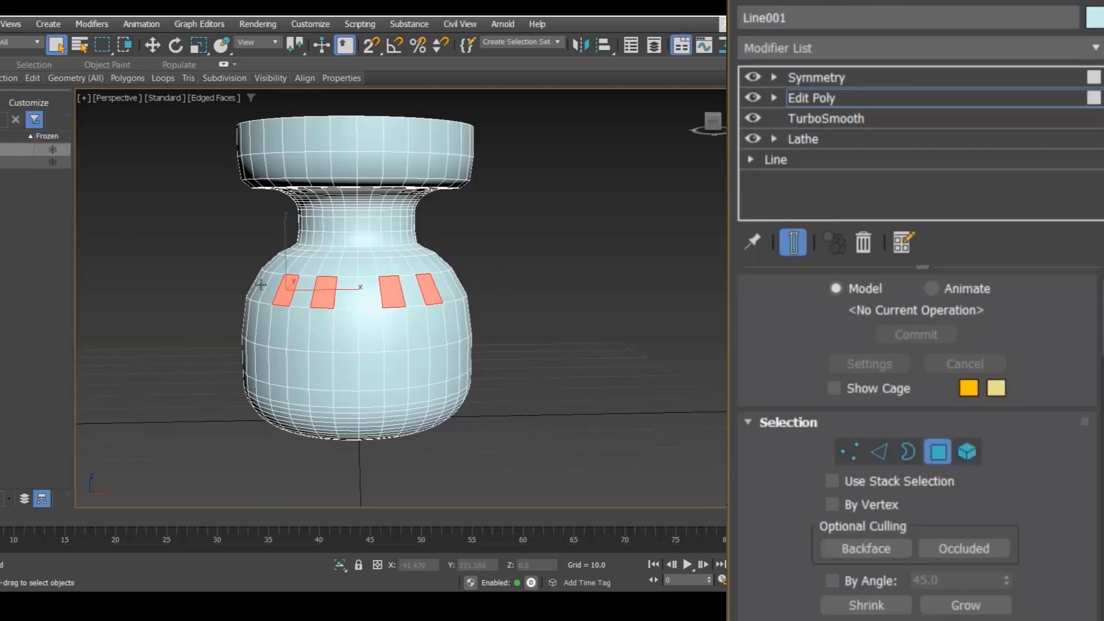
pyautogui.keyDown('alt'); pyautogui.moveTo(261, 284); pyautogui.dragTo(277, 306, button='middle'); pyautogui.keyUp('alt')
pyautogui.keyDown('ctrl'); pyautogui.click(171, 299); pyautogui.keyUp('ctrl')
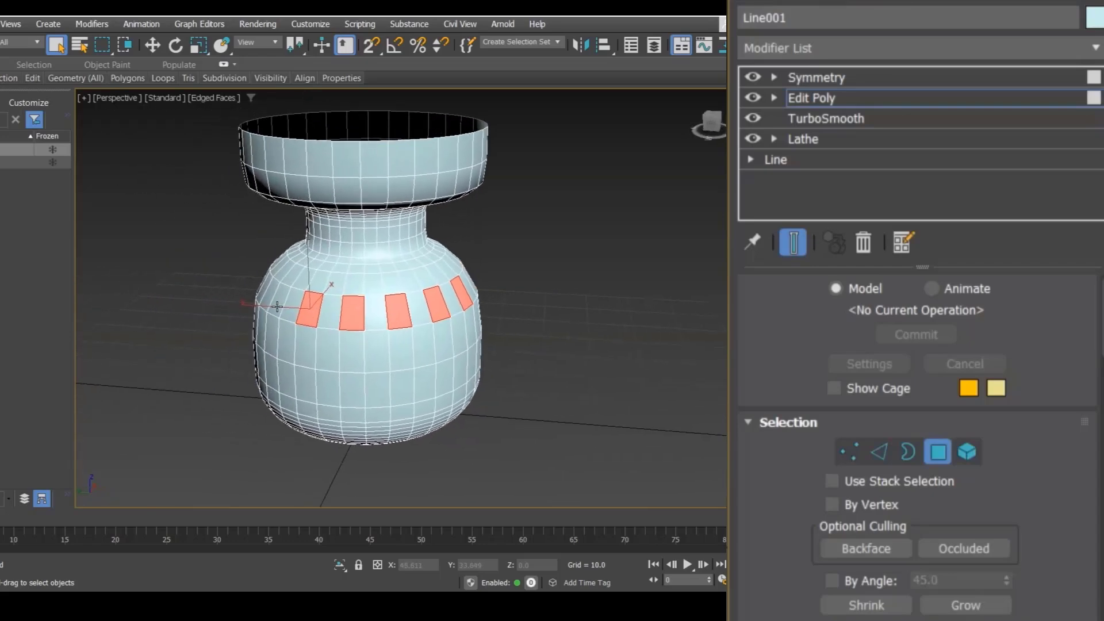
pyautogui.keyDown('ctrl'); pyautogui.click(277, 306); pyautogui.keyUp('ctrl')
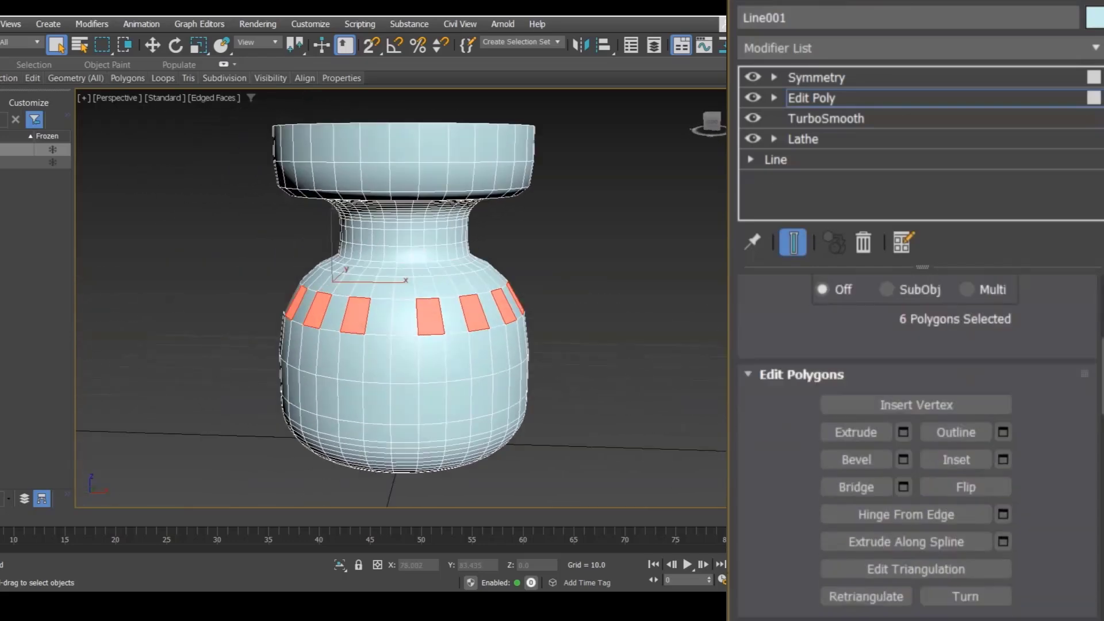
# Step: Extrude the selected polygons with a height of about 8.7
pyautogui.moveTo(1102, 375); pyautogui.dragTo(1102, 377)
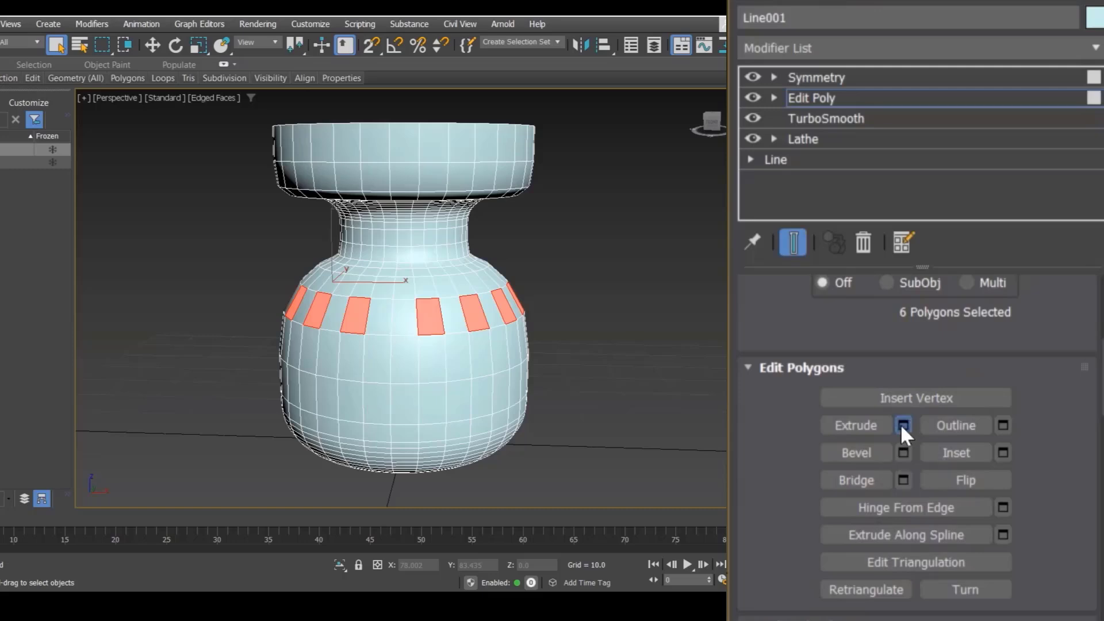
pyautogui.click(903, 425)
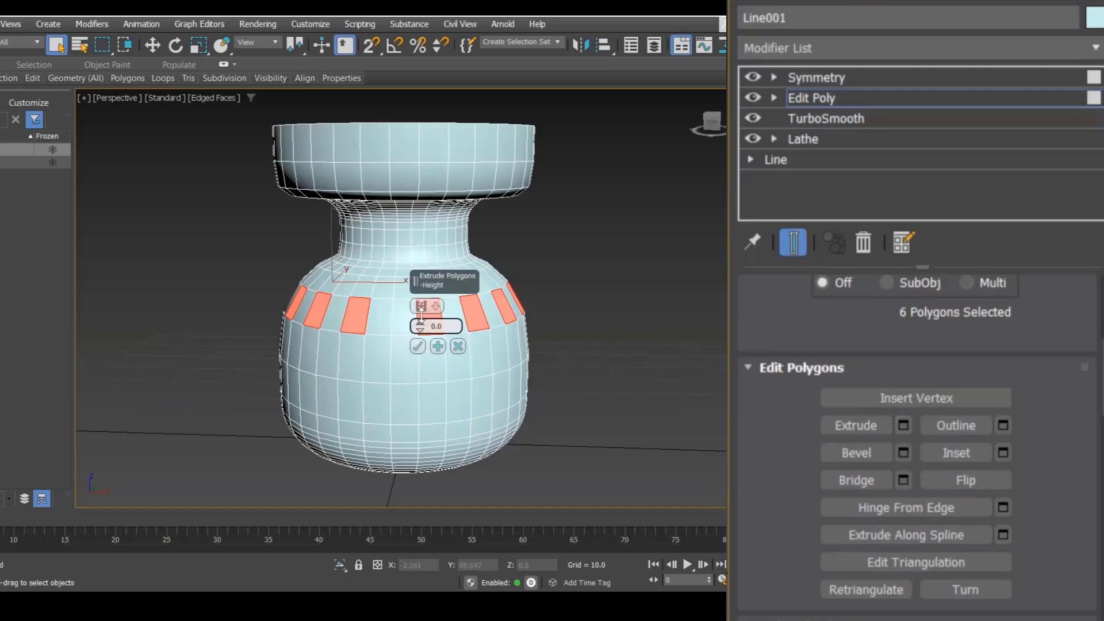
pyautogui.moveTo(421, 326); pyautogui.dragTo(421, 288)
pyautogui.click(417, 345)
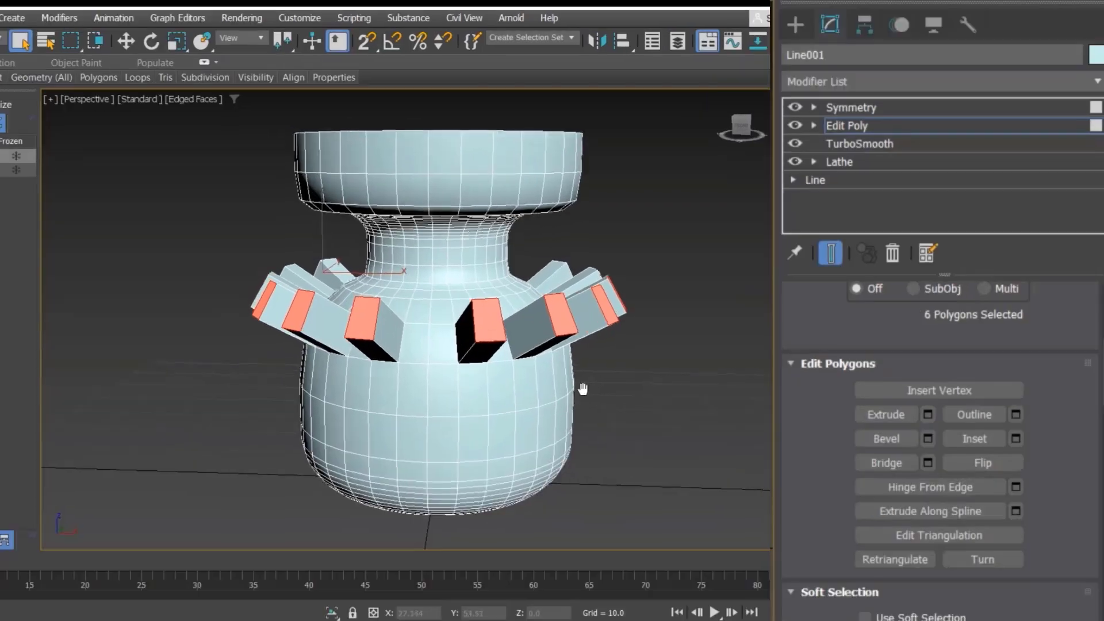
# Step: Clear the selection and select the outer end face of one extruded block
pyautogui.moveTo(502, 399)
pyautogui.keyDown('alt'); pyautogui.mouseDown(button='middle')
pyautogui.moveTo(467, 415)
pyautogui.moveTo(429, 359)
pyautogui.moveTo(472, 403)
pyautogui.moveTo(510, 406)
pyautogui.mouseUp(button='middle'); pyautogui.keyUp('alt')
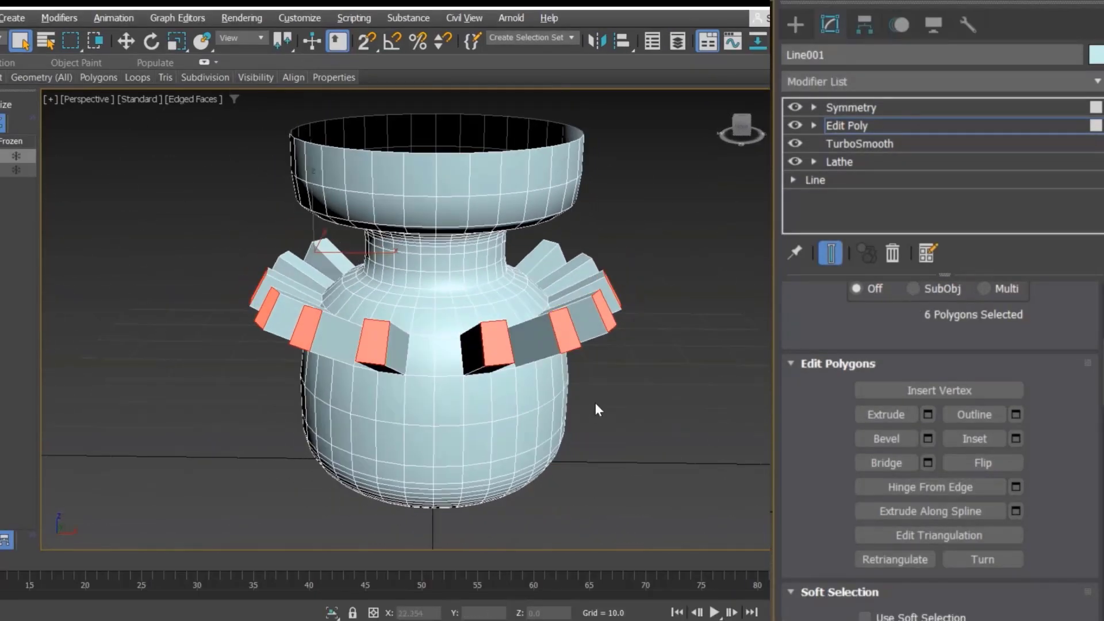
pyautogui.click(678, 424)
pyautogui.keyDown('alt'); pyautogui.moveTo(678, 424); pyautogui.dragTo(566, 394, button='middle'); pyautogui.keyUp('alt')
pyautogui.keyDown('alt'); pyautogui.moveTo(335, 339); pyautogui.dragTo(356, 335, button='middle'); pyautogui.keyUp('alt')
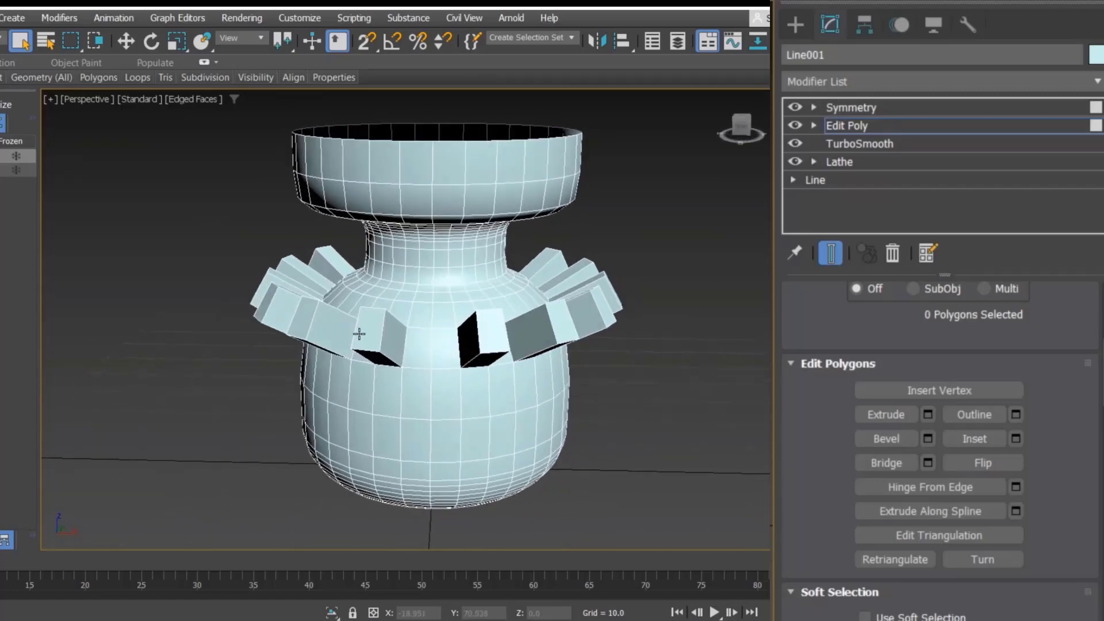
pyautogui.click(358, 335)
pyautogui.scroll(4, 383, 345)
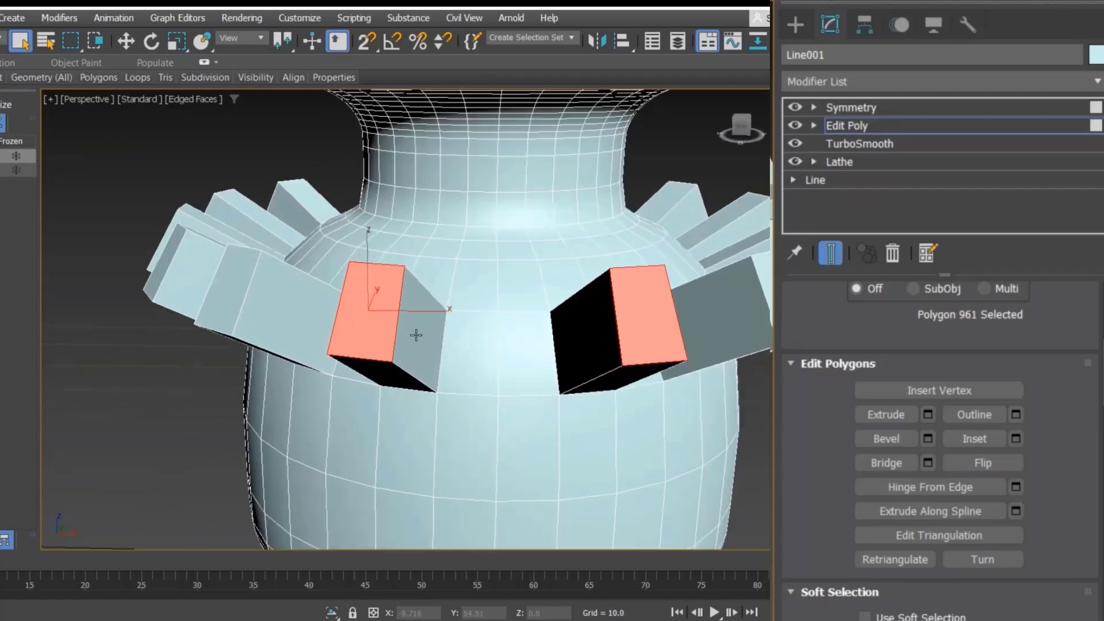
pyautogui.keyDown('ctrl'); pyautogui.click(416, 334); pyautogui.keyUp('ctrl')
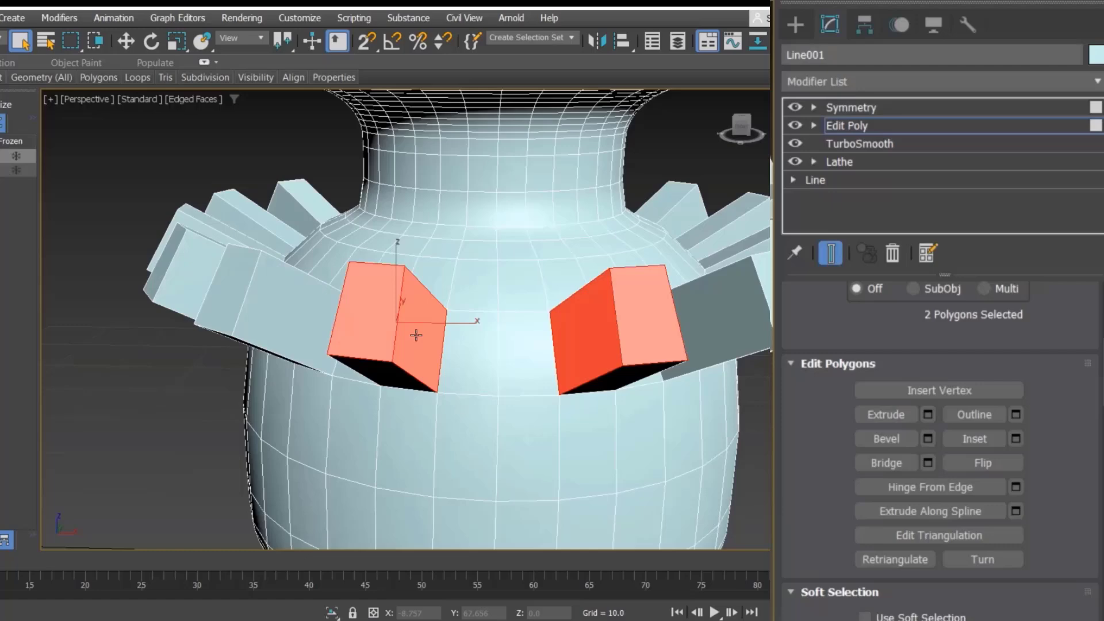
# Step: Add the outer end faces of the remaining extruded blocks to the selection, deselecting any wrong face
pyautogui.moveTo(368, 347)
pyautogui.keyDown('alt'); pyautogui.mouseDown(button='middle')
pyautogui.moveTo(495, 388)
pyautogui.moveTo(574, 385)
pyautogui.mouseUp(button='middle'); pyautogui.keyUp('alt')
pyautogui.keyDown('ctrl'); pyautogui.click(364, 349); pyautogui.keyUp('ctrl')
pyautogui.scroll(-3, 368, 351)
pyautogui.click(575, 385)
pyautogui.click(390, 330)
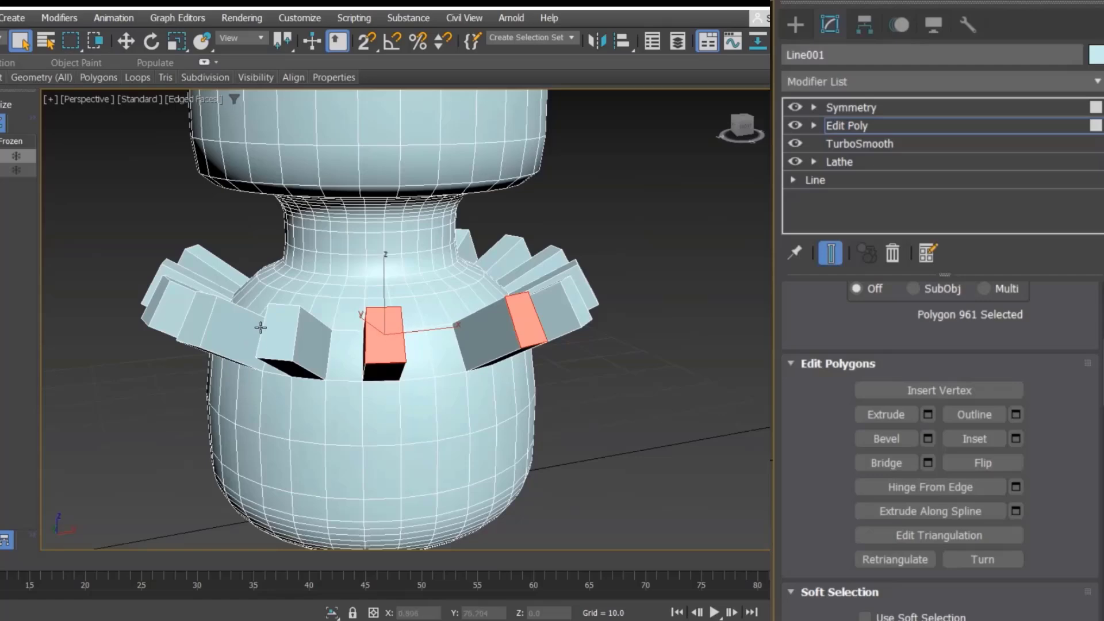
pyautogui.keyDown('ctrl'); pyautogui.click(282, 331); pyautogui.keyUp('ctrl')
pyautogui.keyDown('ctrl'); pyautogui.click(193, 320); pyautogui.keyUp('ctrl')
pyautogui.keyDown('alt'); pyautogui.moveTo(192, 338); pyautogui.dragTo(224, 343, button='middle'); pyautogui.keyUp('alt')
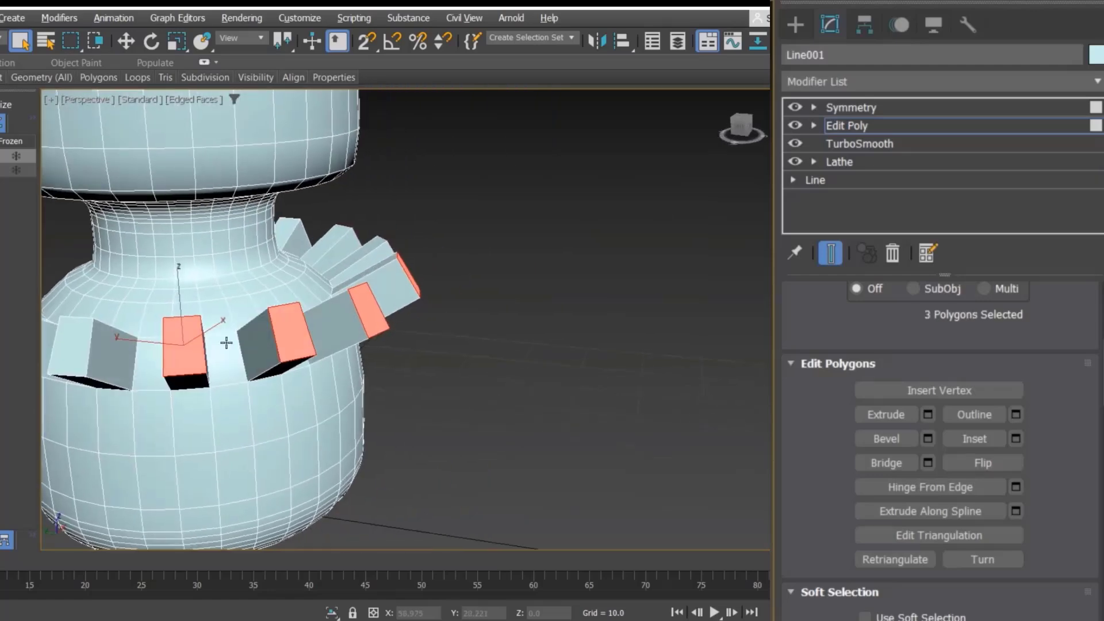
pyautogui.keyDown('alt'); pyautogui.moveTo(305, 345); pyautogui.dragTo(357, 346, button='middle'); pyautogui.keyUp('alt')
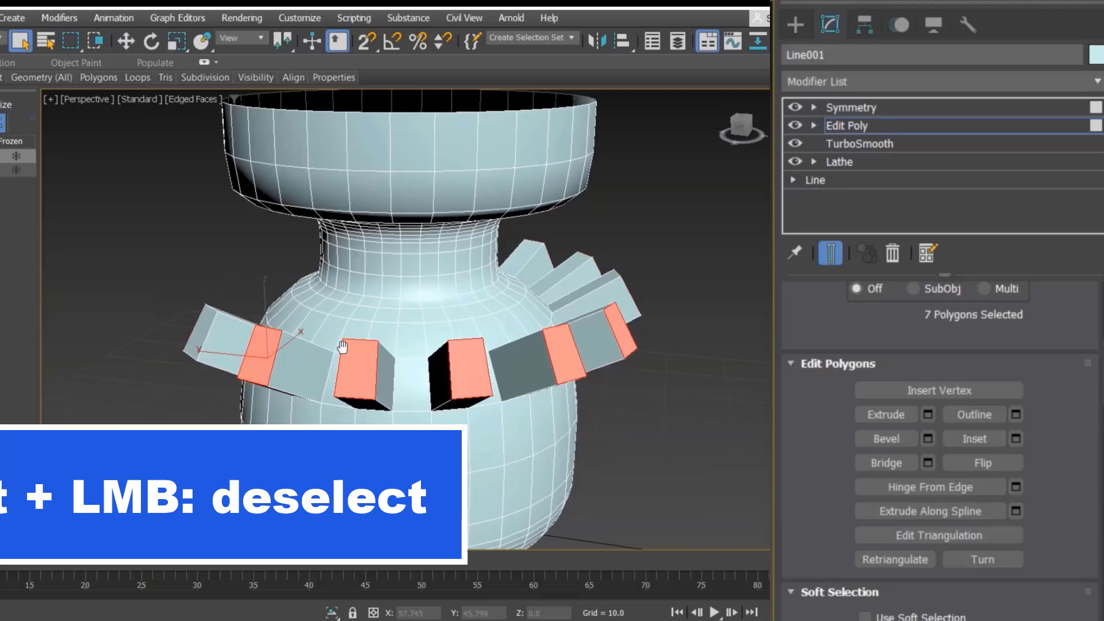
pyautogui.keyDown('ctrl'); pyautogui.click(302, 359); pyautogui.keyUp('ctrl')
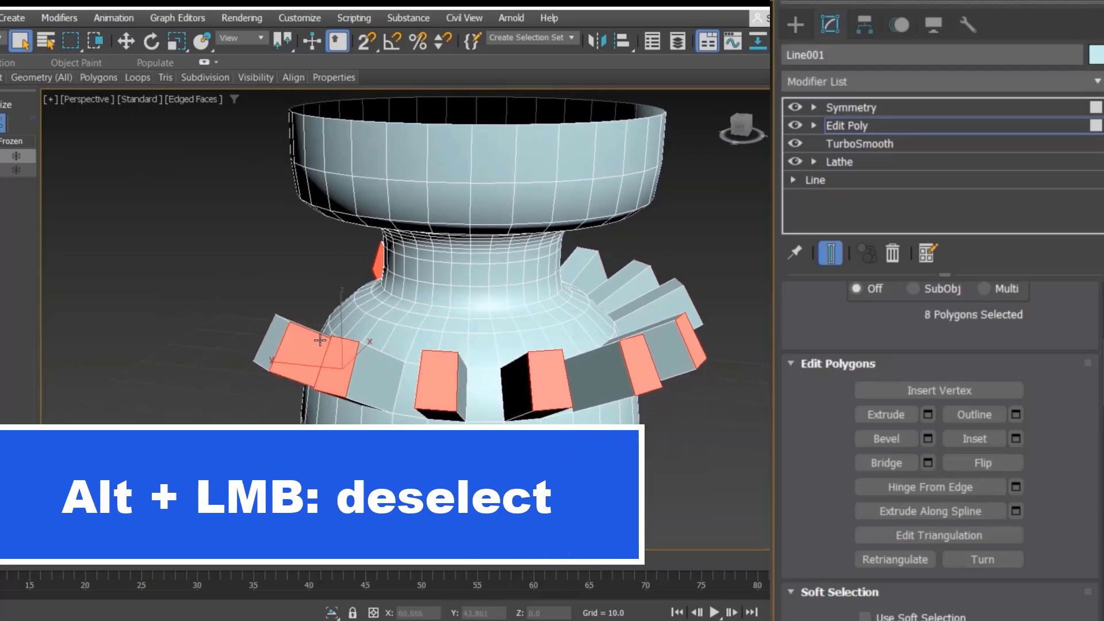
pyautogui.keyDown('alt'); pyautogui.click(305, 343); pyautogui.keyUp('alt')
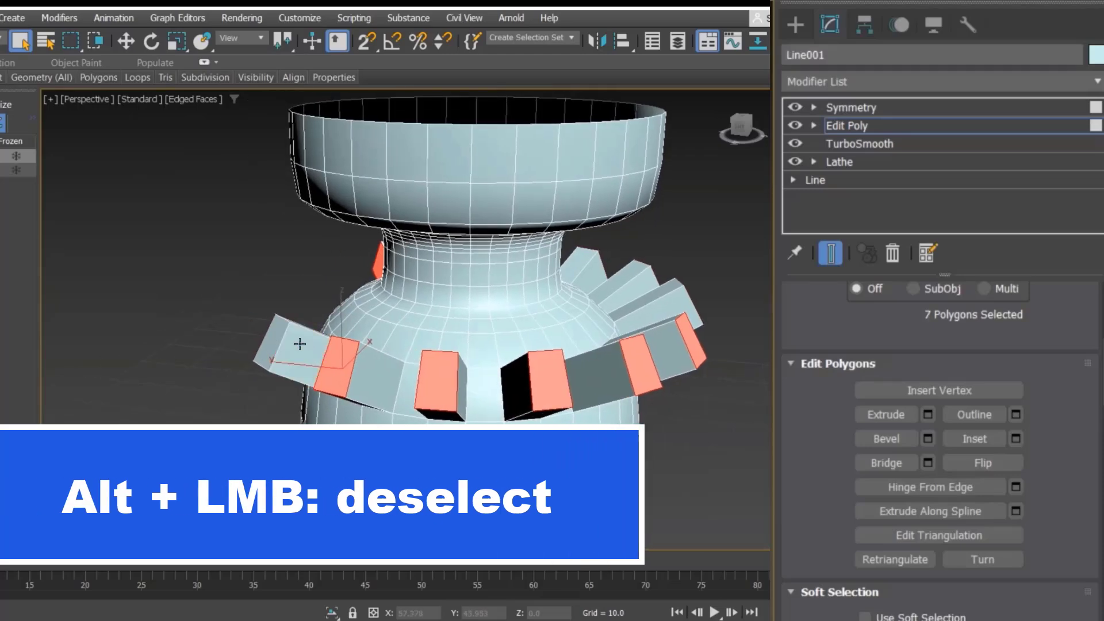
pyautogui.keyDown('ctrl'); pyautogui.click(270, 338); pyautogui.keyUp('ctrl')
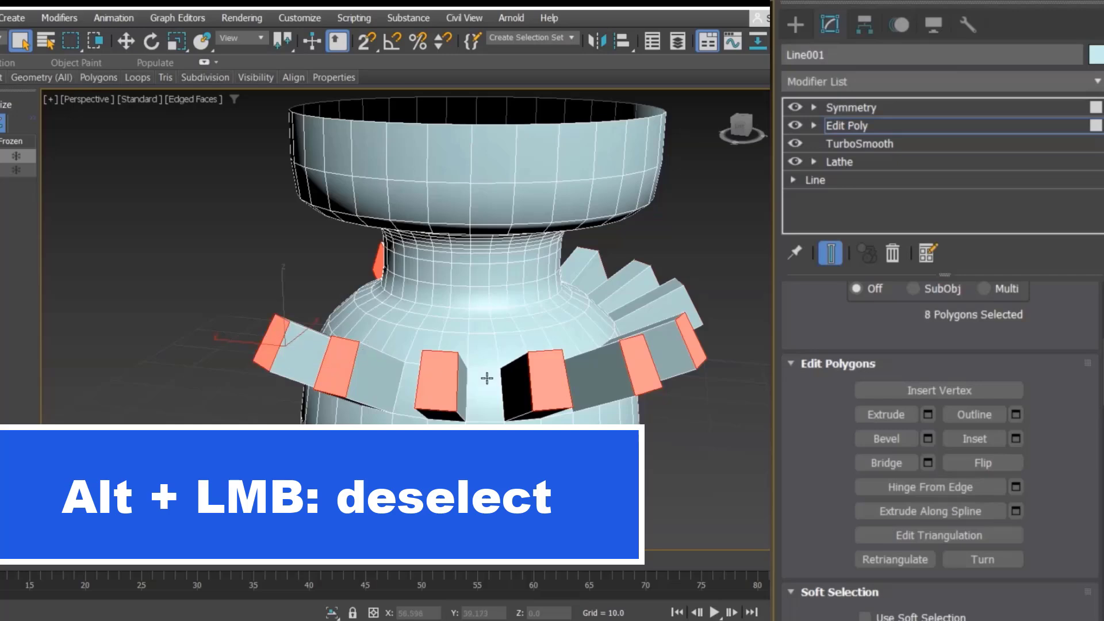
# Step: Grow the polygon selection from the blocks' end faces
pyautogui.keyDown('alt'); pyautogui.moveTo(525, 384); pyautogui.dragTo(458, 305, button='middle'); pyautogui.keyUp('alt')
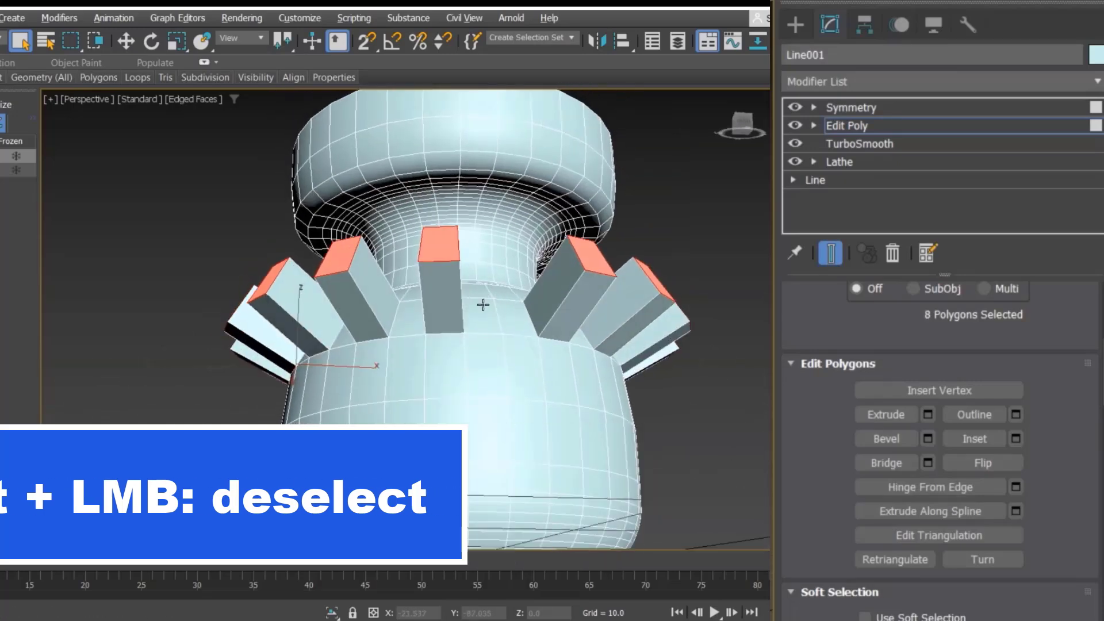
pyautogui.scroll(5, 942, 402)
pyautogui.scroll(-2, 943, 402)
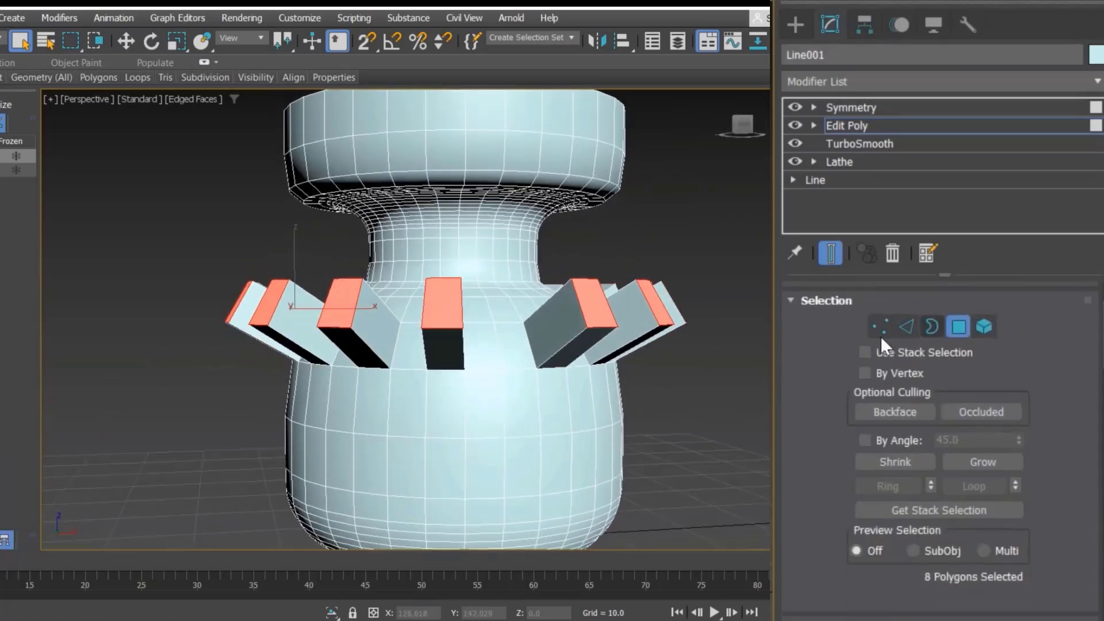
pyautogui.click(983, 462)
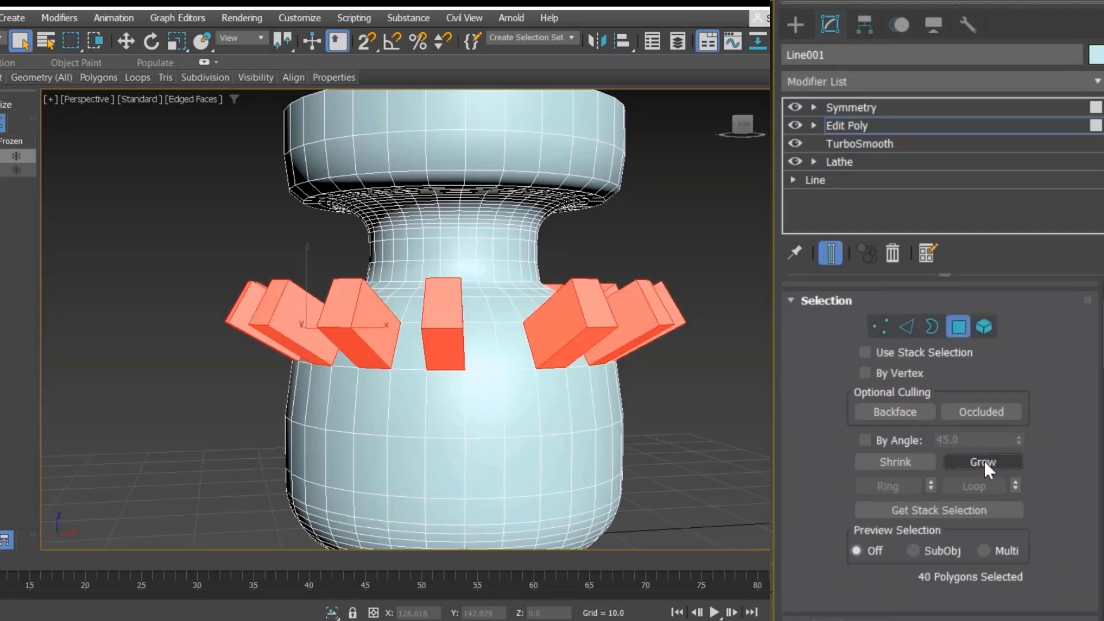
pyautogui.click(984, 462)
pyautogui.click(983, 462)
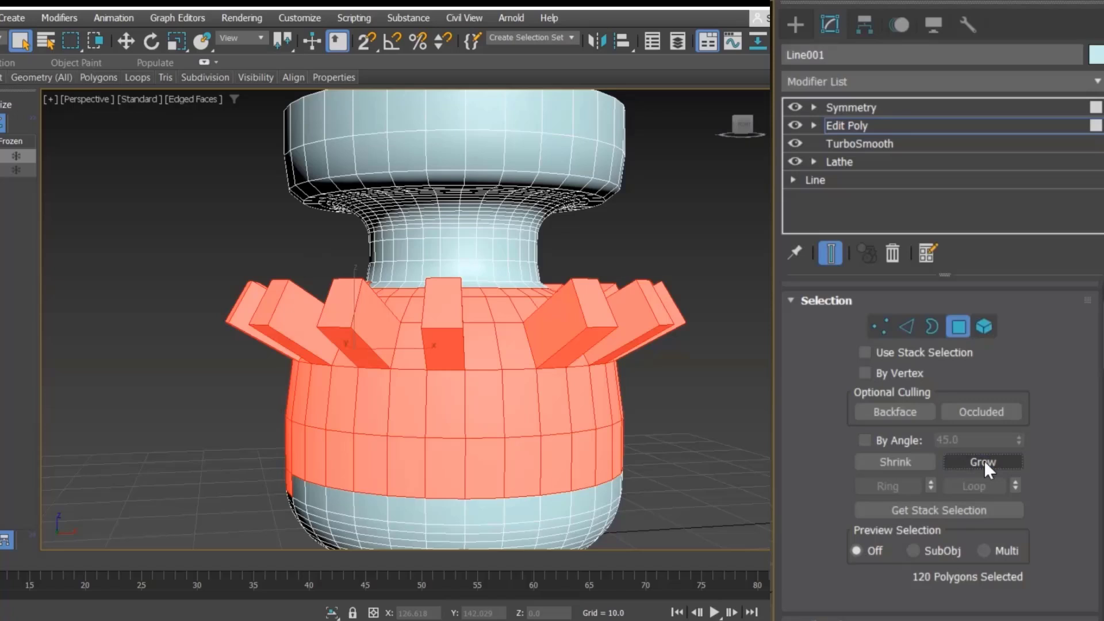
pyautogui.click(901, 461)
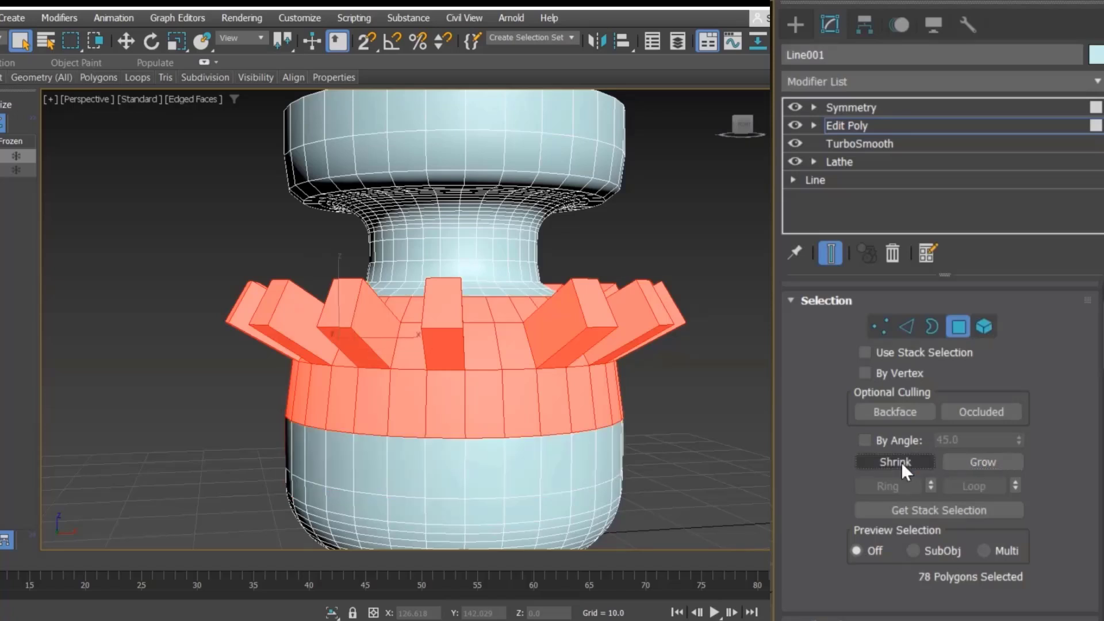
pyautogui.click(902, 461)
pyautogui.click(901, 461)
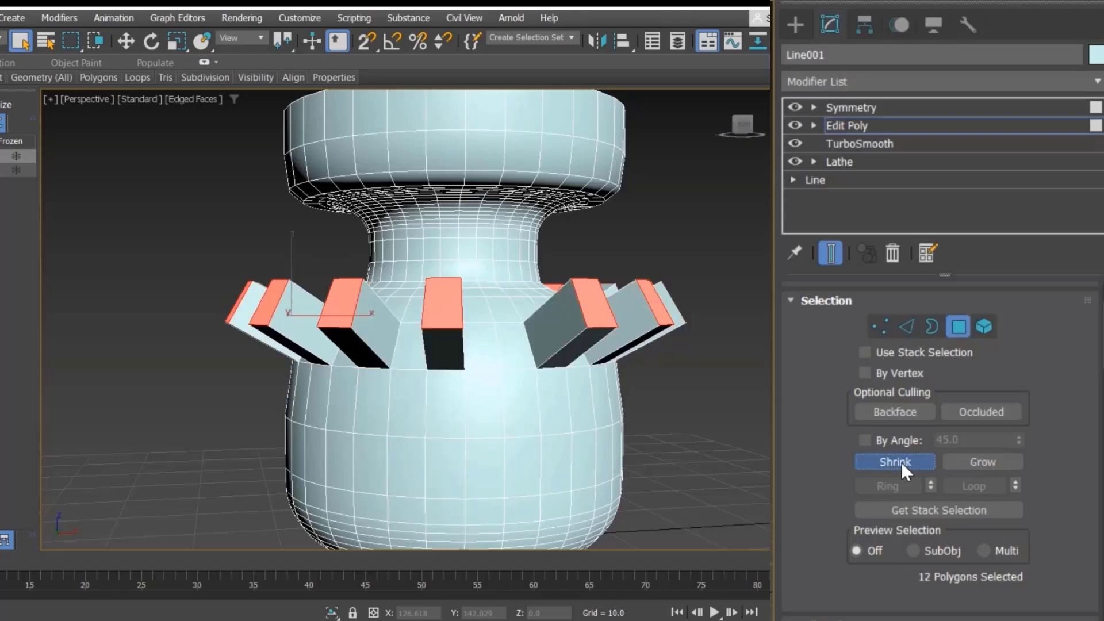
pyautogui.click(958, 460)
pyautogui.click(885, 460)
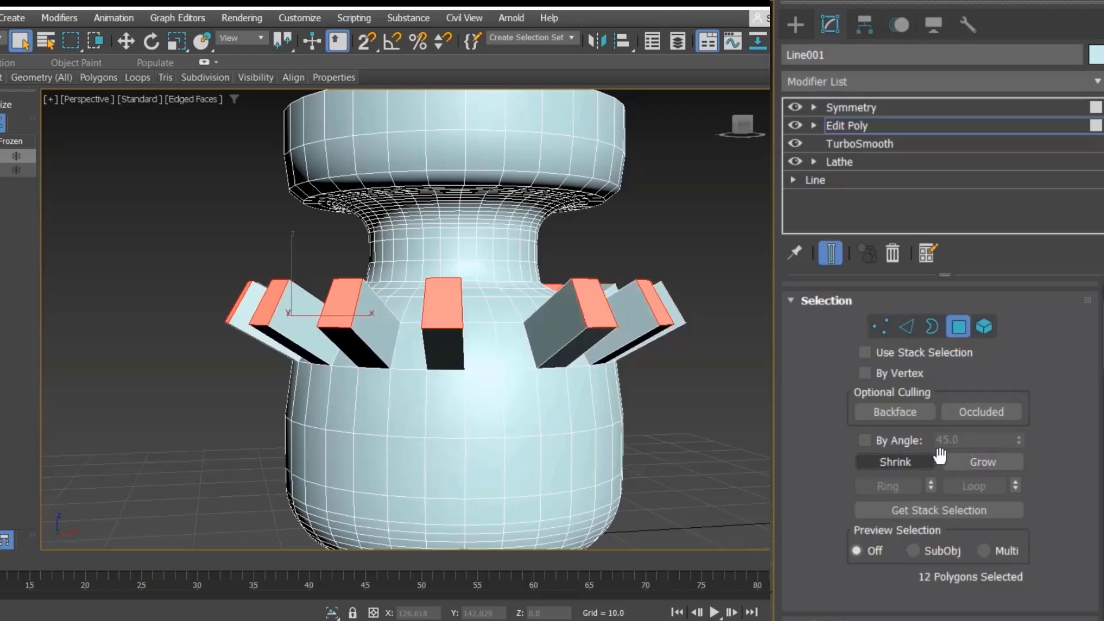
pyautogui.click(969, 462)
pyautogui.click(898, 460)
pyautogui.click(971, 460)
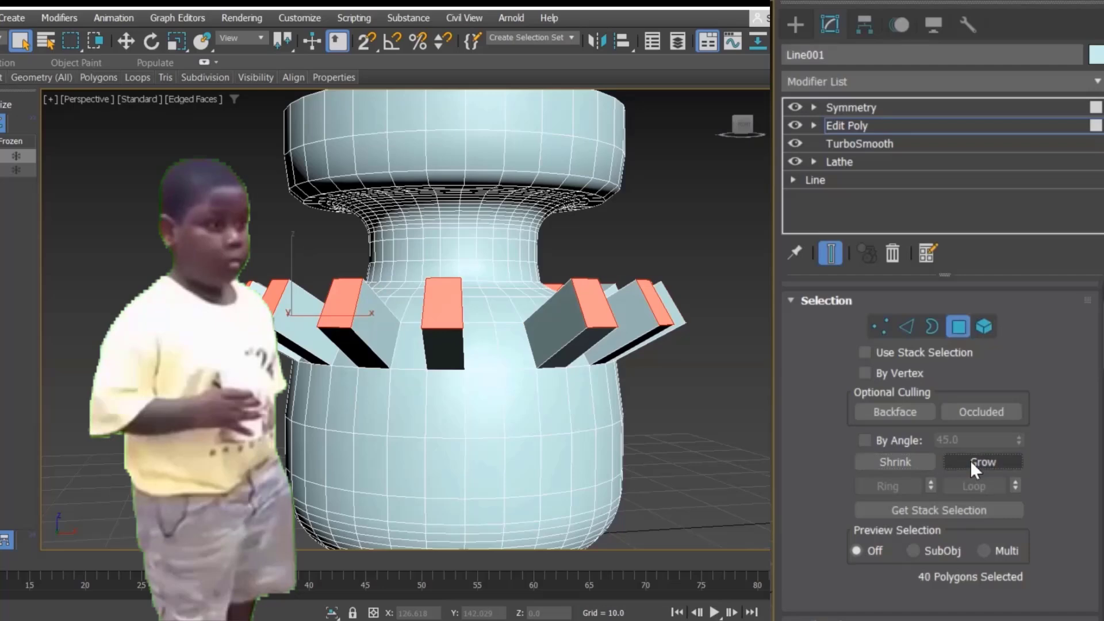
# Step: Delete the selected block polygons to cut window openings into the vase
pyautogui.press('Delete')
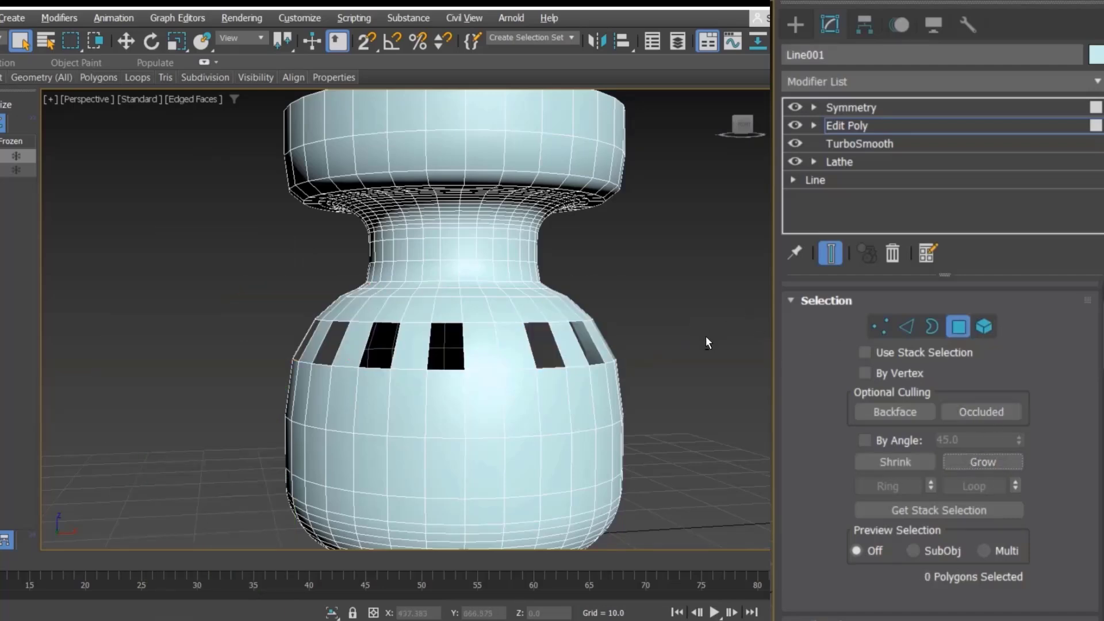
pyautogui.keyDown('alt'); pyautogui.moveTo(706, 341); pyautogui.dragTo(637, 324, button='middle'); pyautogui.keyUp('alt')
pyautogui.press('w')
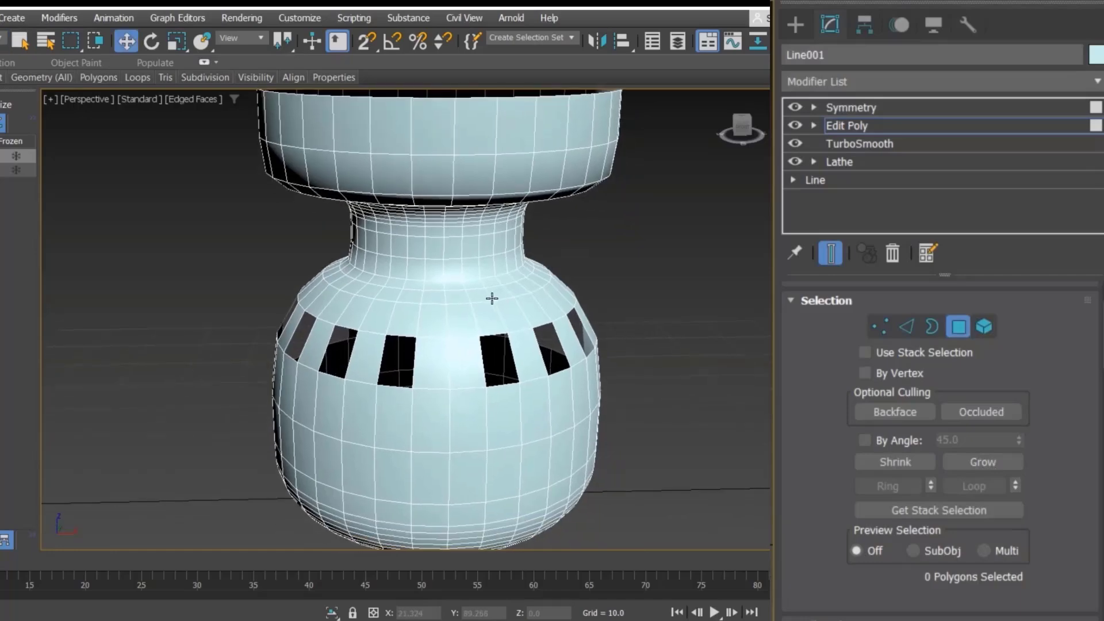
# Step: Add a Shell modifier to the vase and set its inner amount to 3.72
pyautogui.click(872, 82)
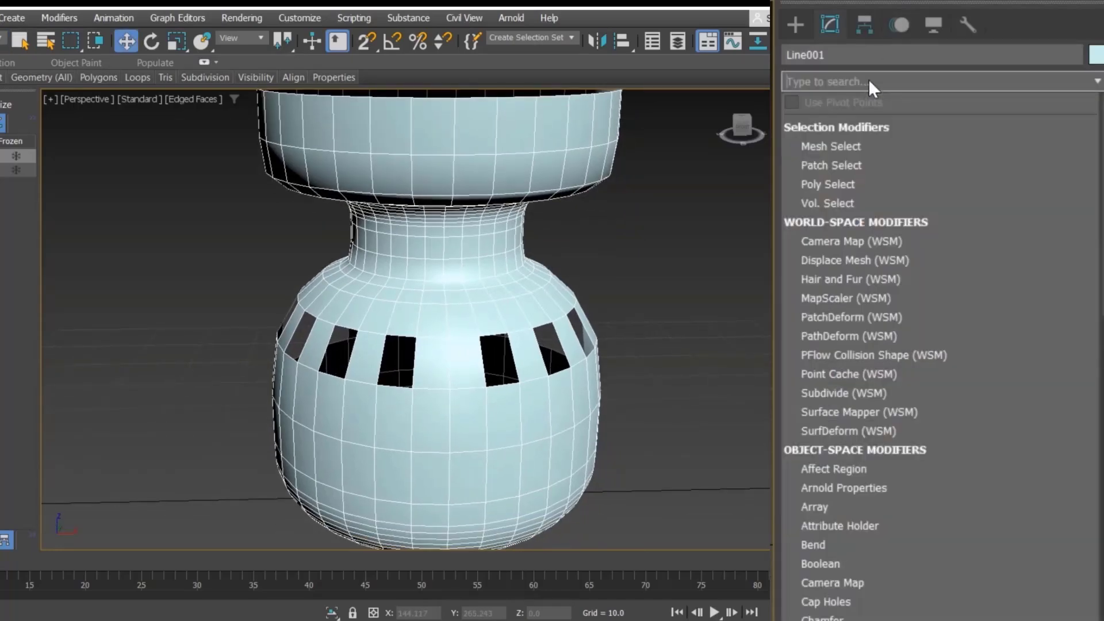
pyautogui.write('sh')
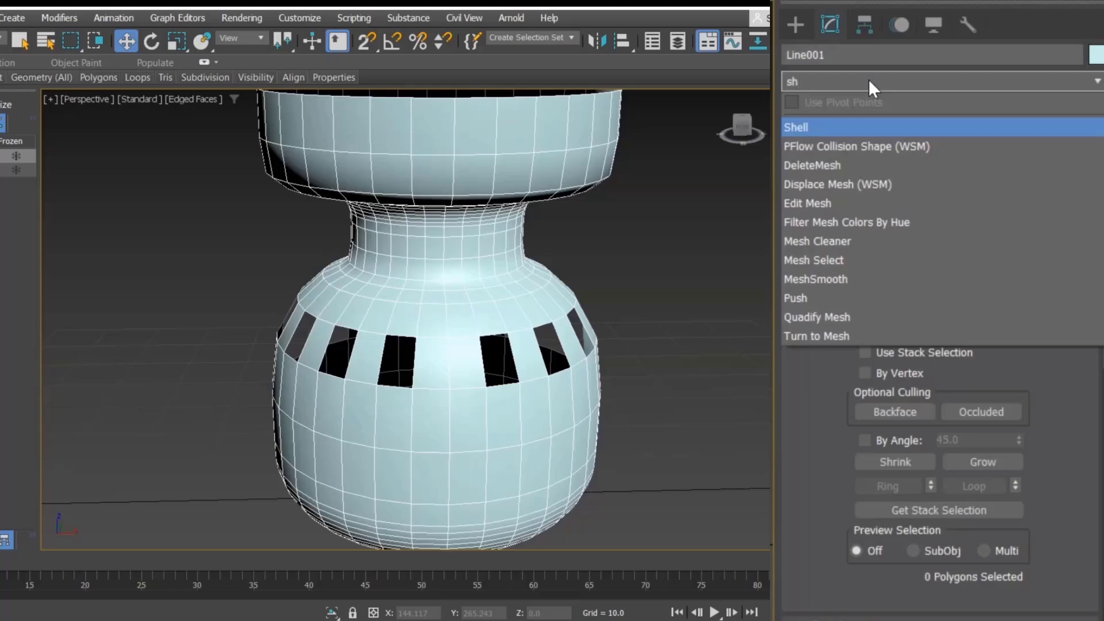
pyautogui.press('Return')
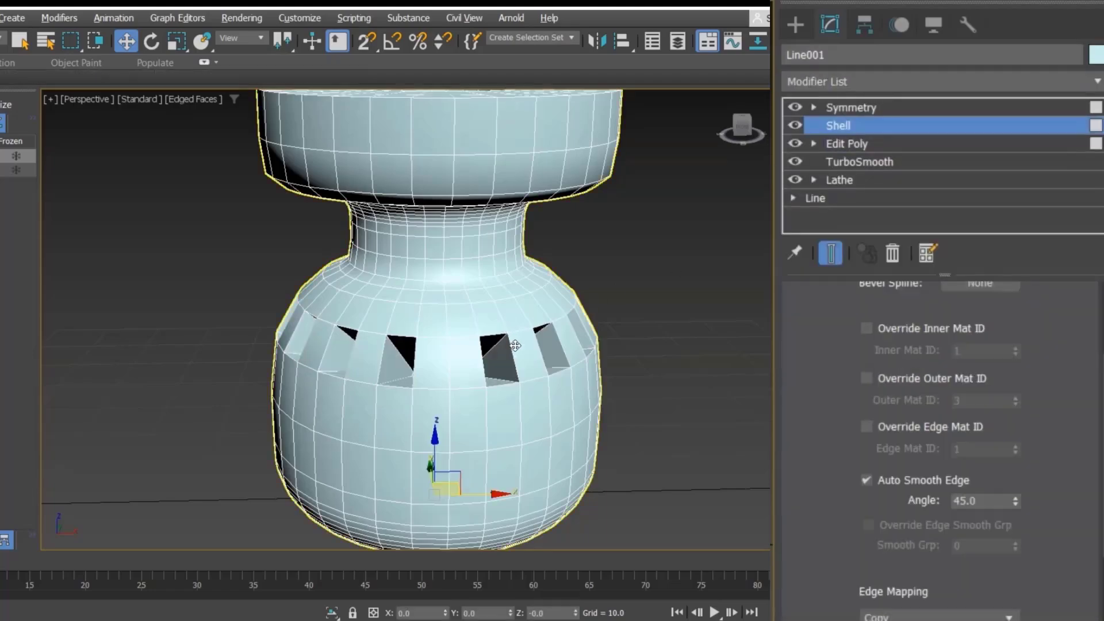
pyautogui.keyDown('alt'); pyautogui.moveTo(514, 345); pyautogui.dragTo(566, 346, button='middle'); pyautogui.keyUp('alt')
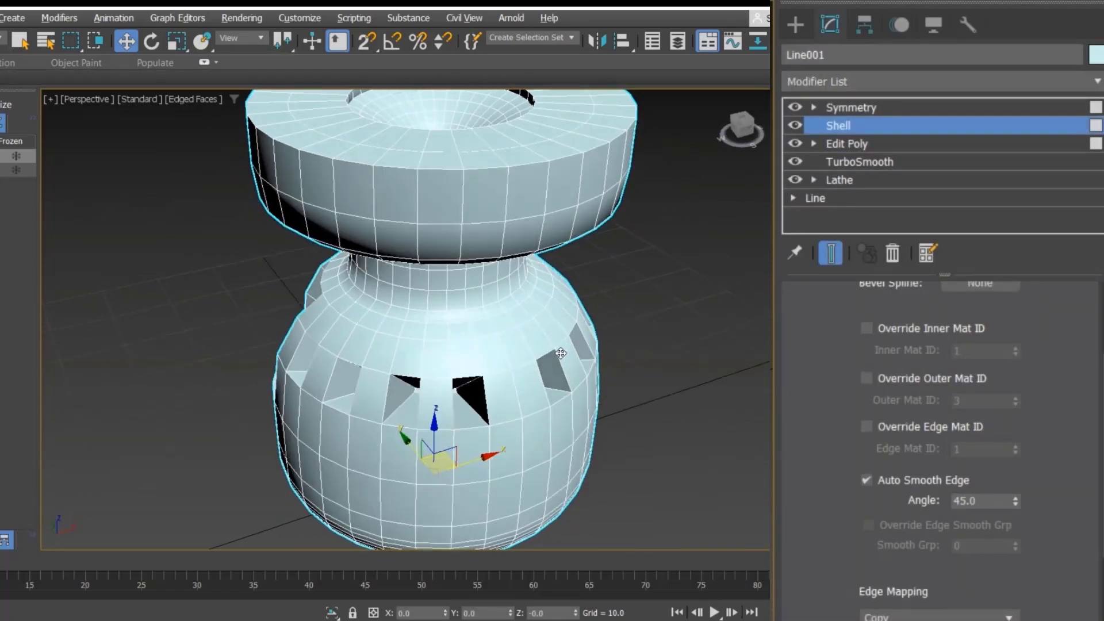
pyautogui.scroll(-3, 565, 347)
pyautogui.moveTo(542, 304)
pyautogui.keyDown('alt'); pyautogui.mouseDown(button='middle')
pyautogui.moveTo(584, 275)
pyautogui.moveTo(549, 313)
pyautogui.mouseUp(button='middle'); pyautogui.keyUp('alt')
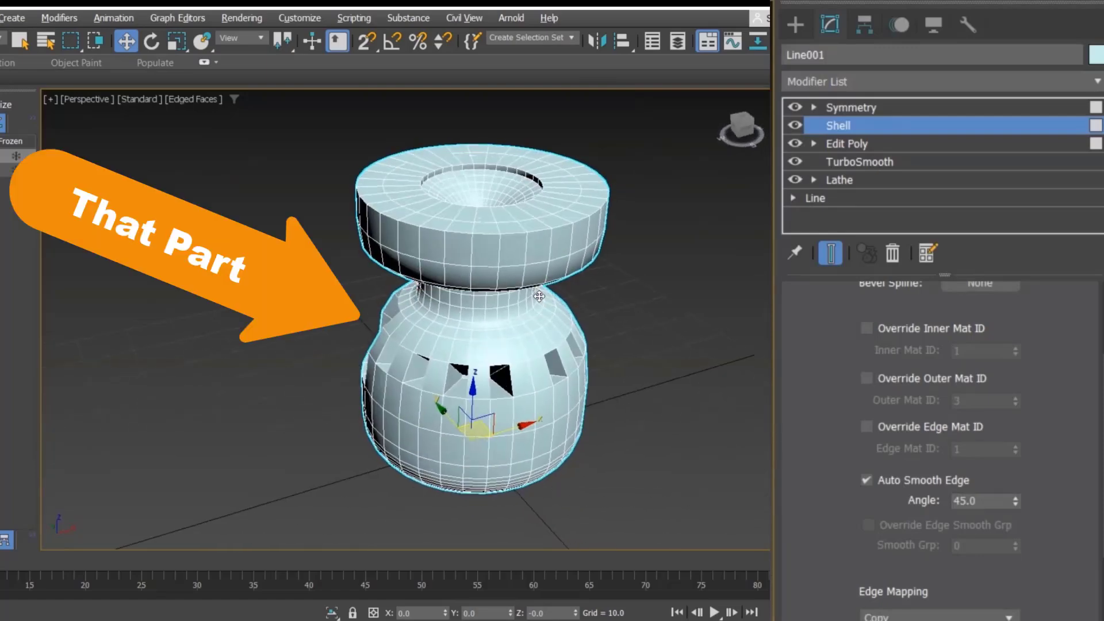
pyautogui.scroll(3, 888, 403)
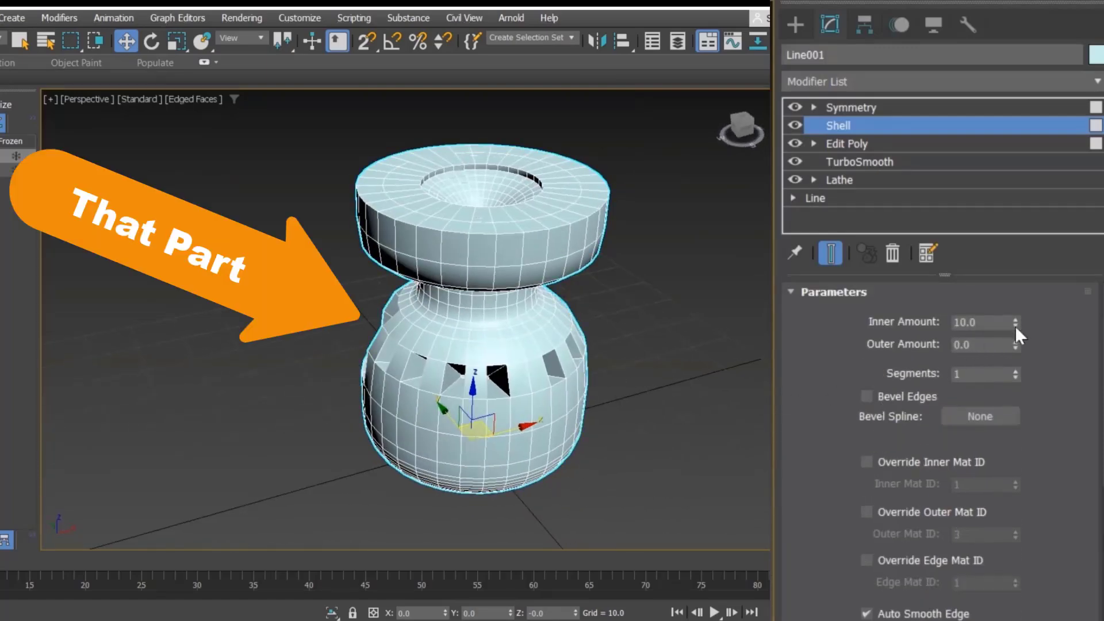
pyautogui.moveTo(1015, 322); pyautogui.dragTo(1015, 371)
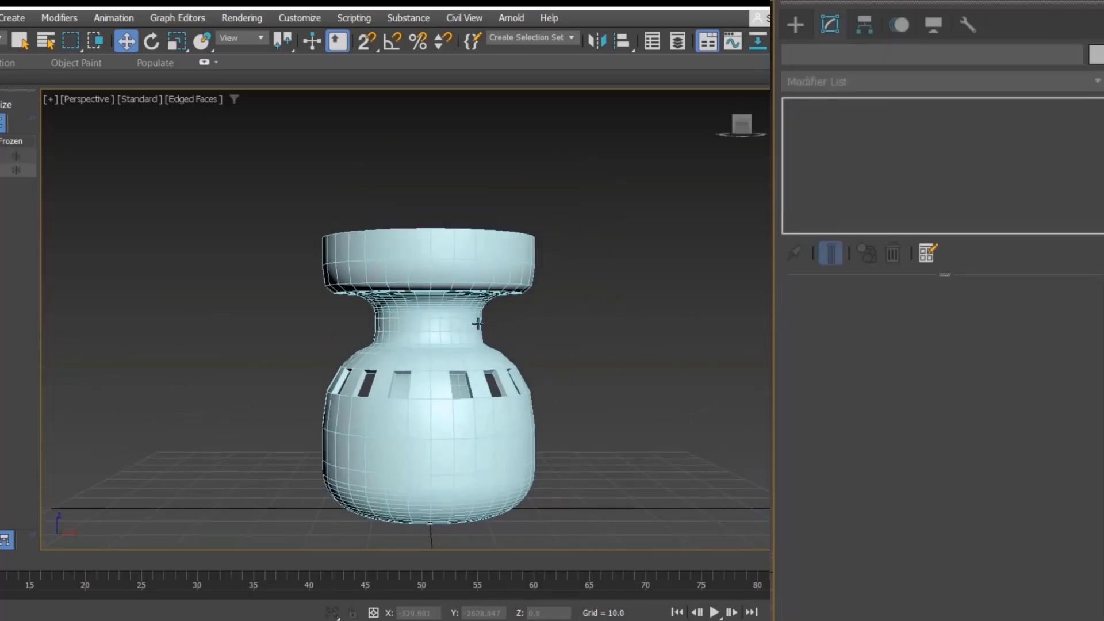
pyautogui.scroll(-3, 491, 333)
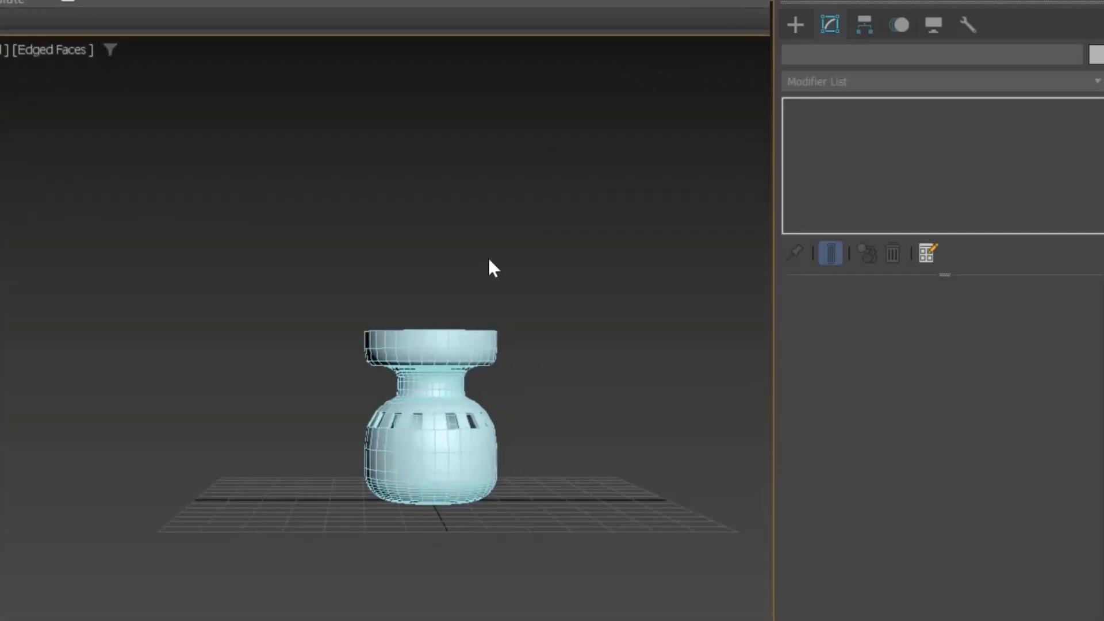
# Step: Unhide all hidden objects in the scene
pyautogui.rightClick(487, 267)
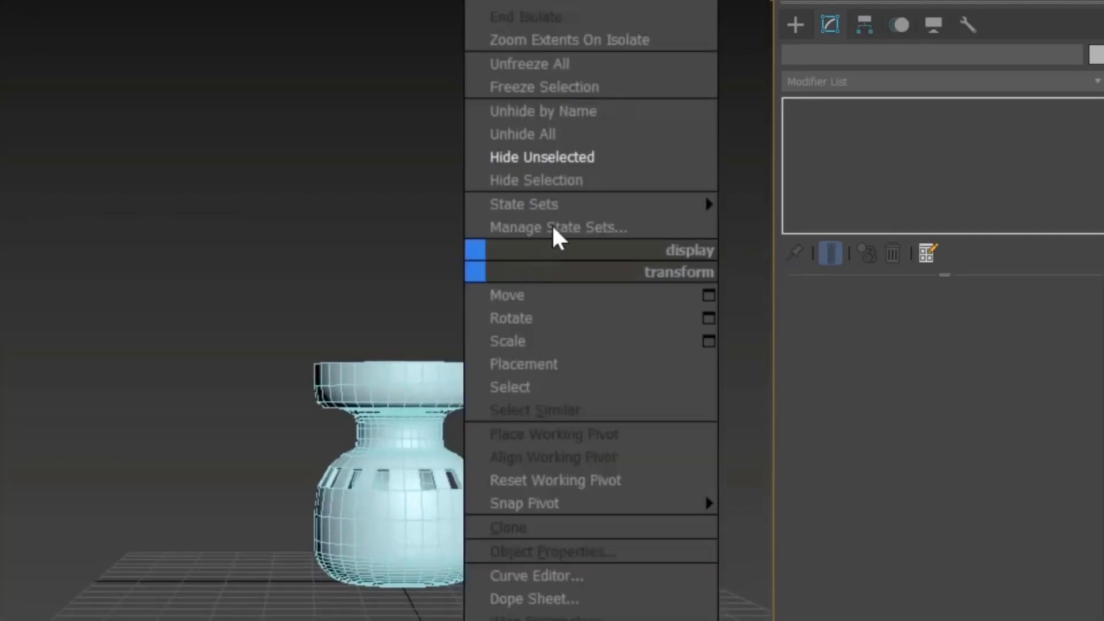
pyautogui.click(584, 134)
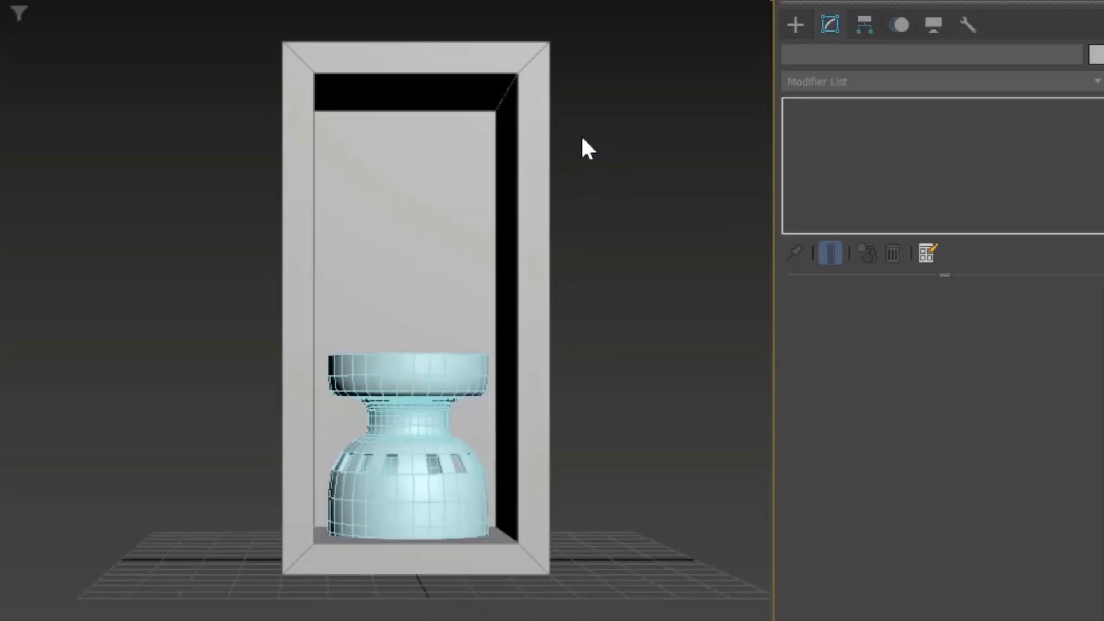
pyautogui.click(473, 400)
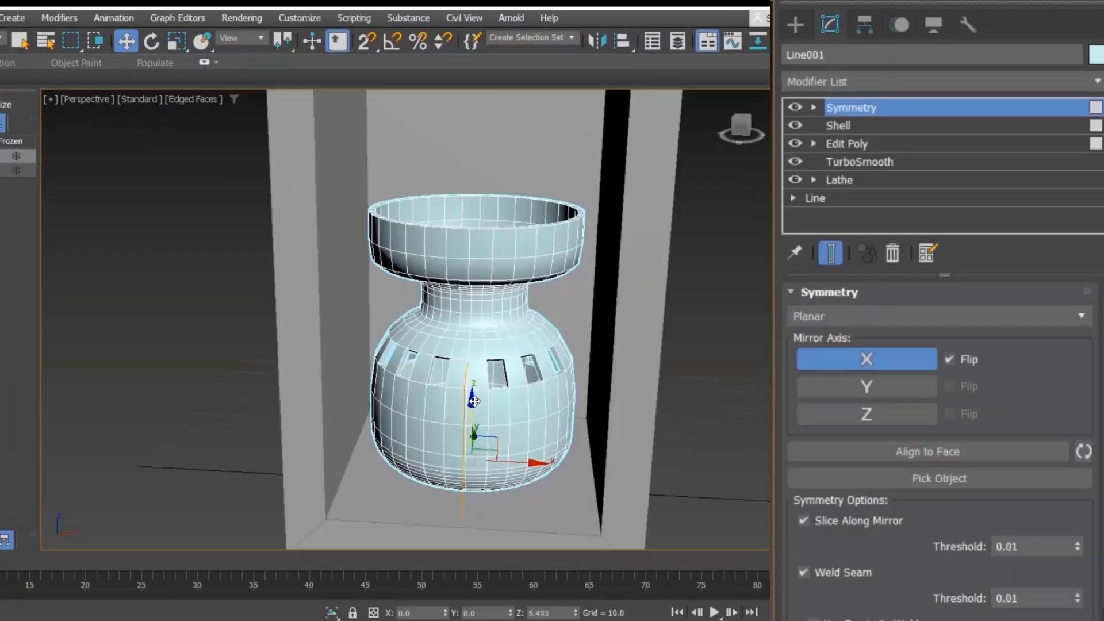
pyautogui.scroll(-3, 473, 401)
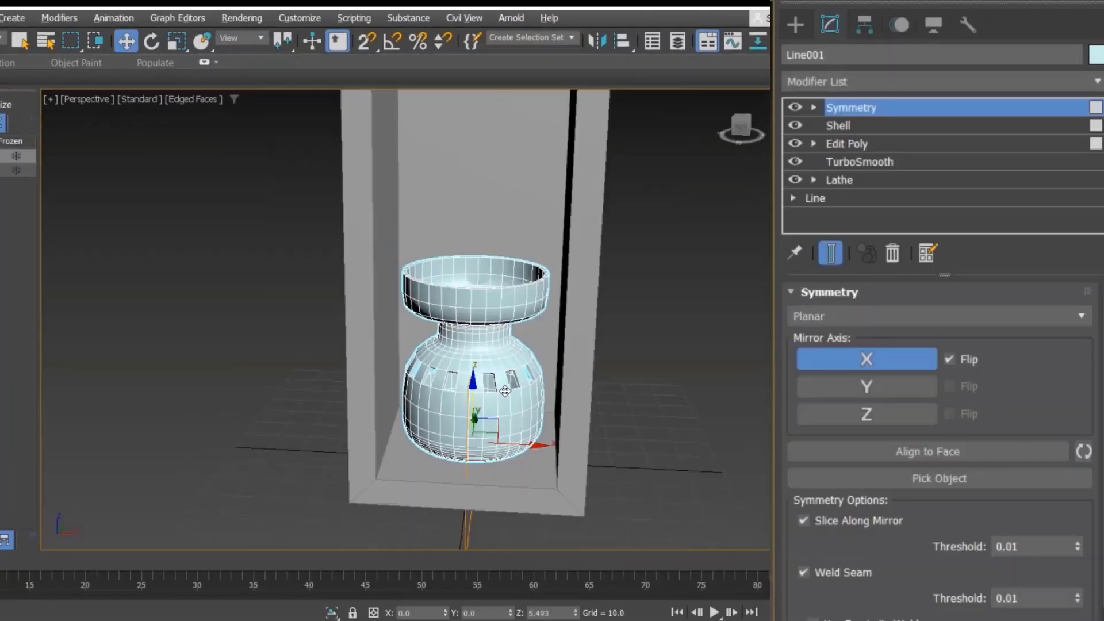
pyautogui.keyDown('alt'); pyautogui.moveTo(504, 394); pyautogui.dragTo(509, 388, button='middle'); pyautogui.keyUp('alt')
pyautogui.click(671, 342)
pyautogui.keyDown('alt'); pyautogui.moveTo(671, 342); pyautogui.dragTo(671, 409, button='middle'); pyautogui.keyUp('alt')
pyautogui.scroll(-4, 655, 417)
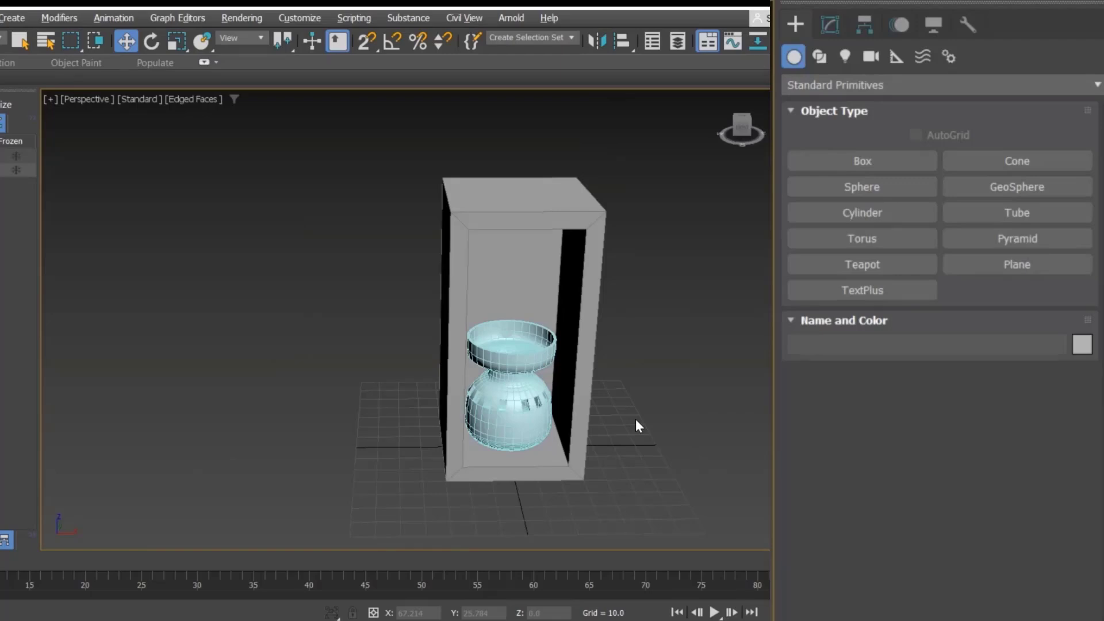
pyautogui.keyDown('alt'); pyautogui.moveTo(635, 420); pyautogui.dragTo(625, 385, button='middle'); pyautogui.keyUp('alt')
pyautogui.scroll(3, 625, 384)
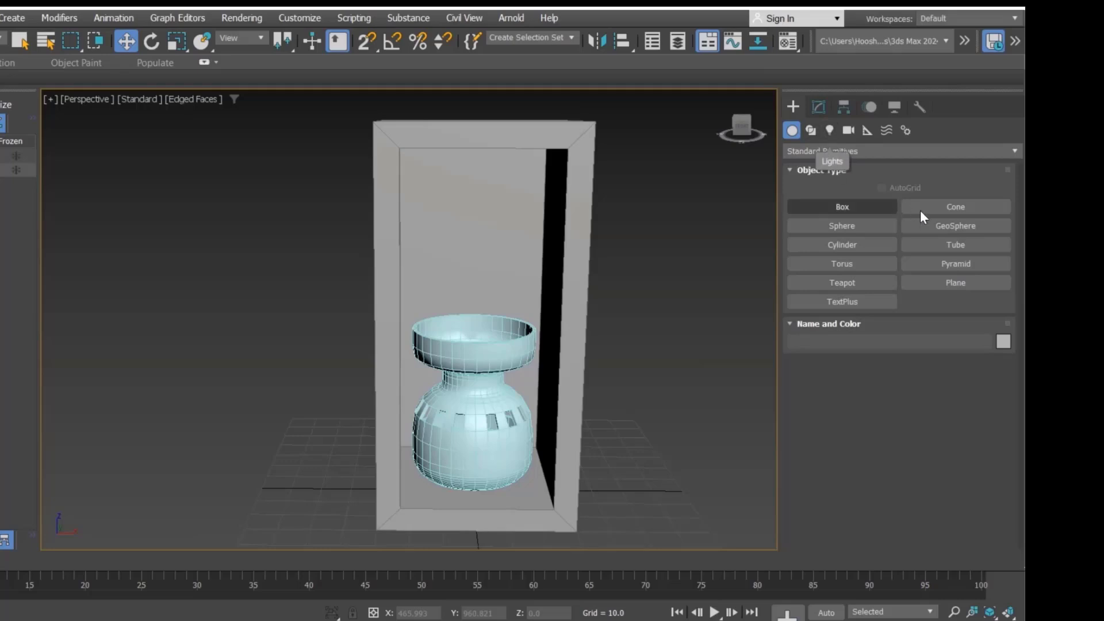
# Step: Create a sphere with a radius of about 28.6 above the vase
pyautogui.click(791, 130)
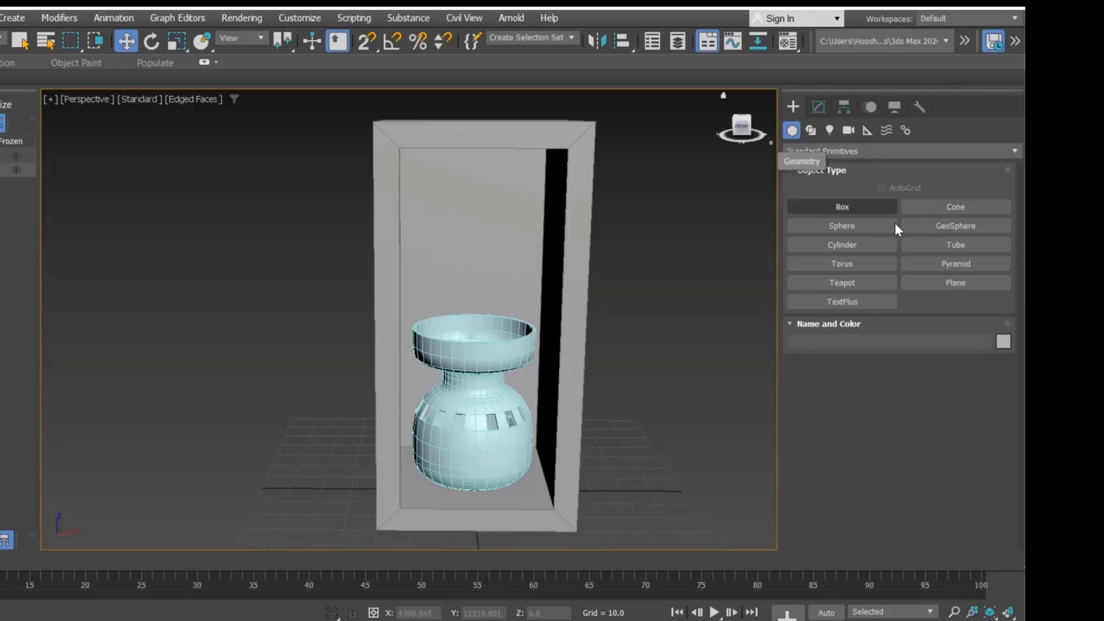
pyautogui.click(854, 227)
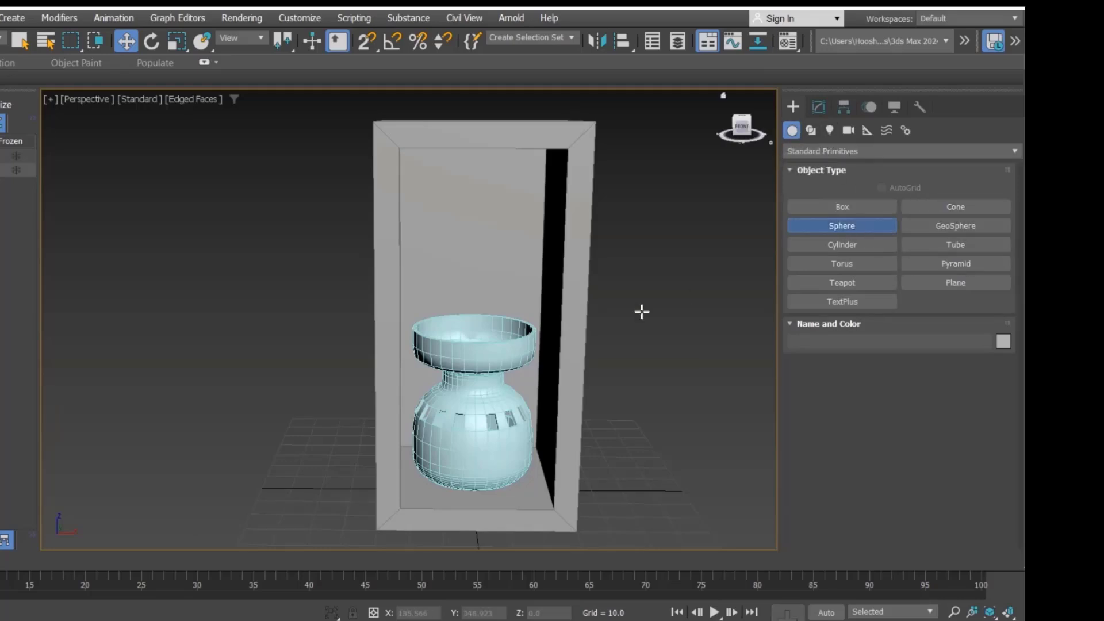
pyautogui.moveTo(478, 336); pyautogui.dragTo(530, 338)
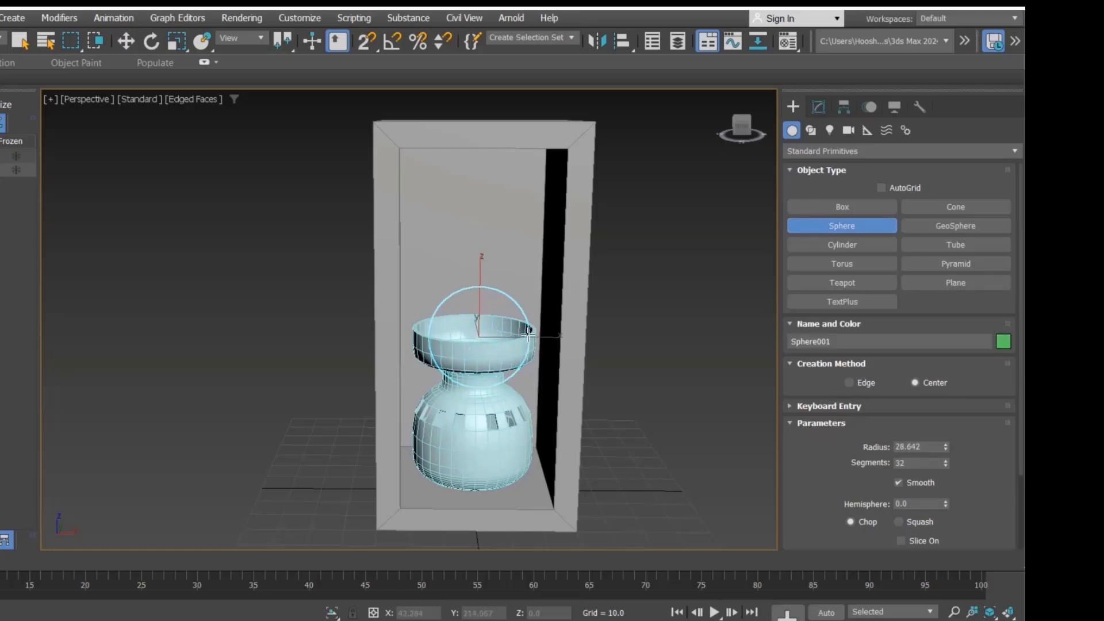
# Step: Move the sphere to X 0, Y 0, Z 70
pyautogui.press('w')
pyautogui.doubleClick(425, 613)
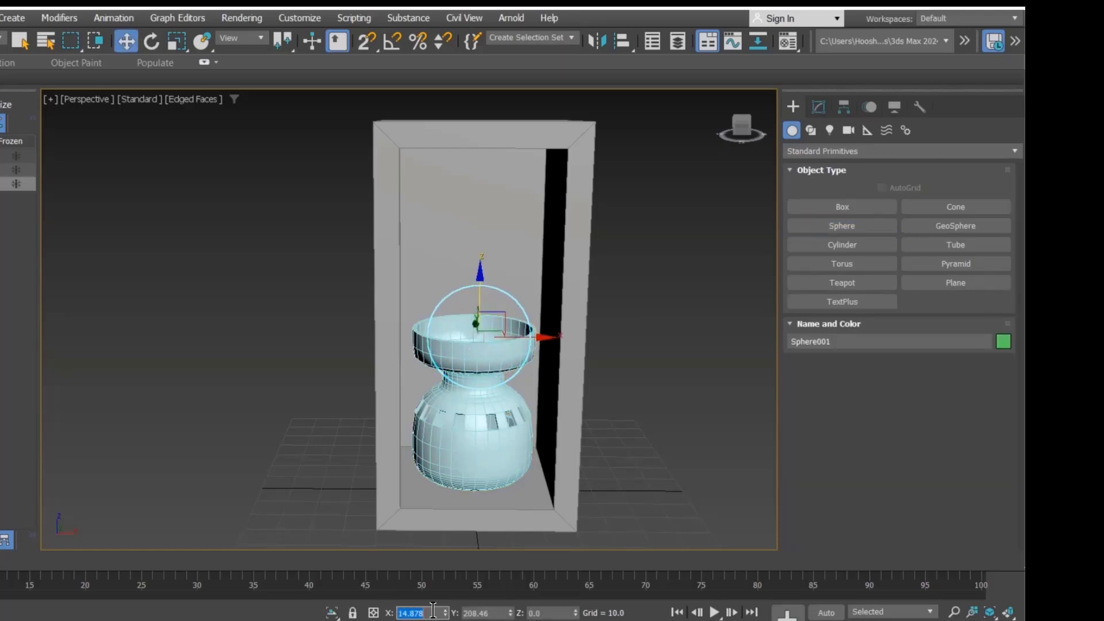
pyautogui.press('Tab')
pyautogui.write('0')
pyautogui.press('Tab')
pyautogui.write('7')
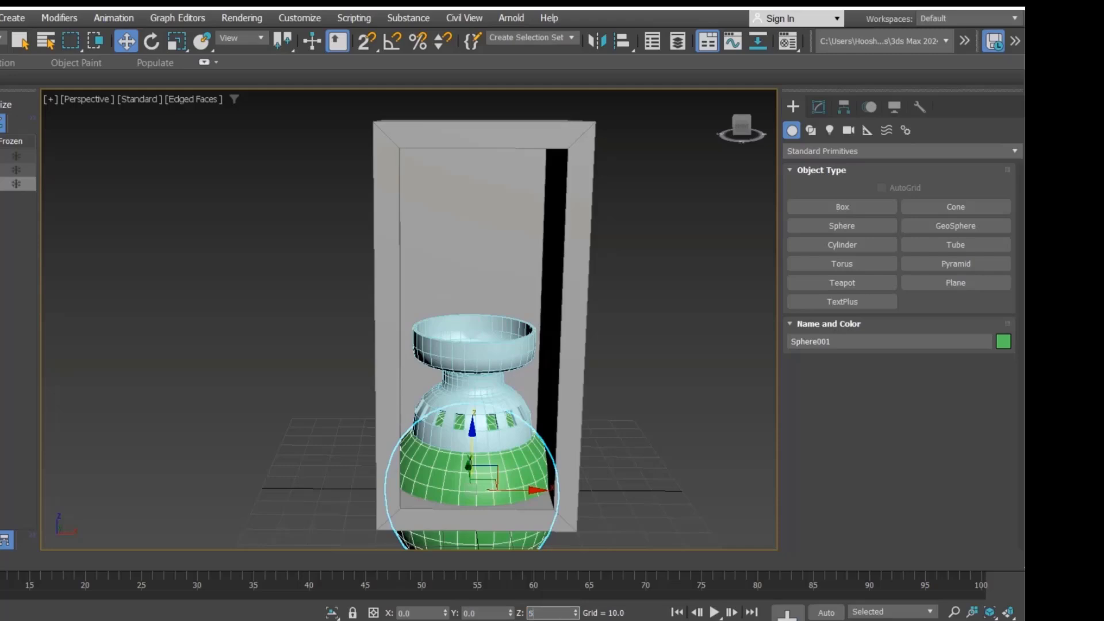
pyautogui.write('0')
pyautogui.press('Return')
# Step: Set the sphere's radius to 20
pyautogui.click(819, 106)
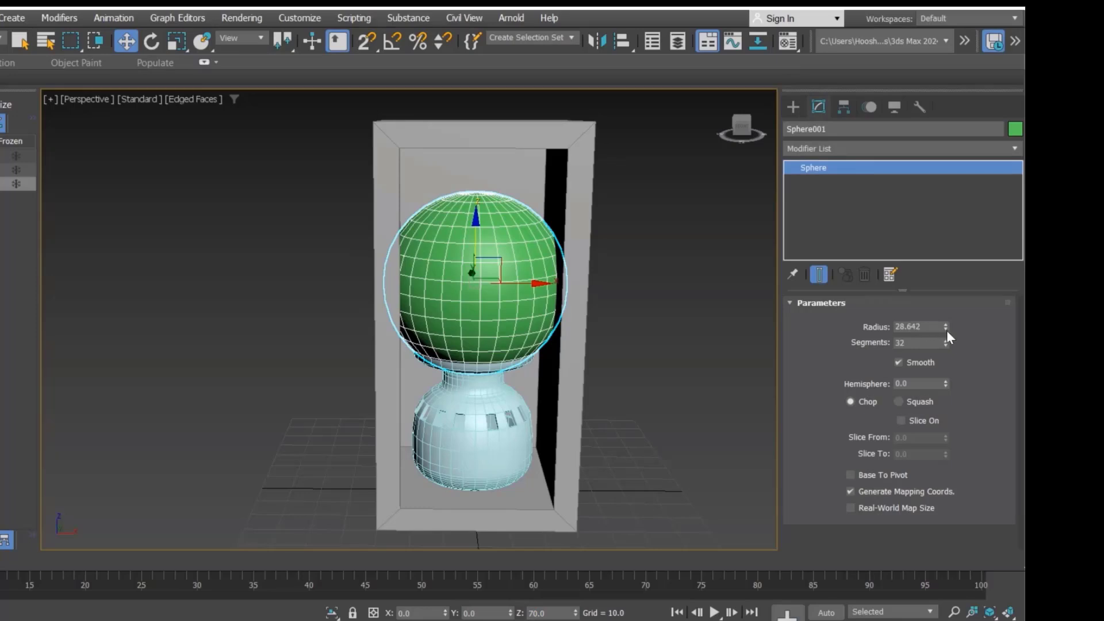
pyautogui.moveTo(946, 330); pyautogui.dragTo(948, 352)
pyautogui.click(928, 326)
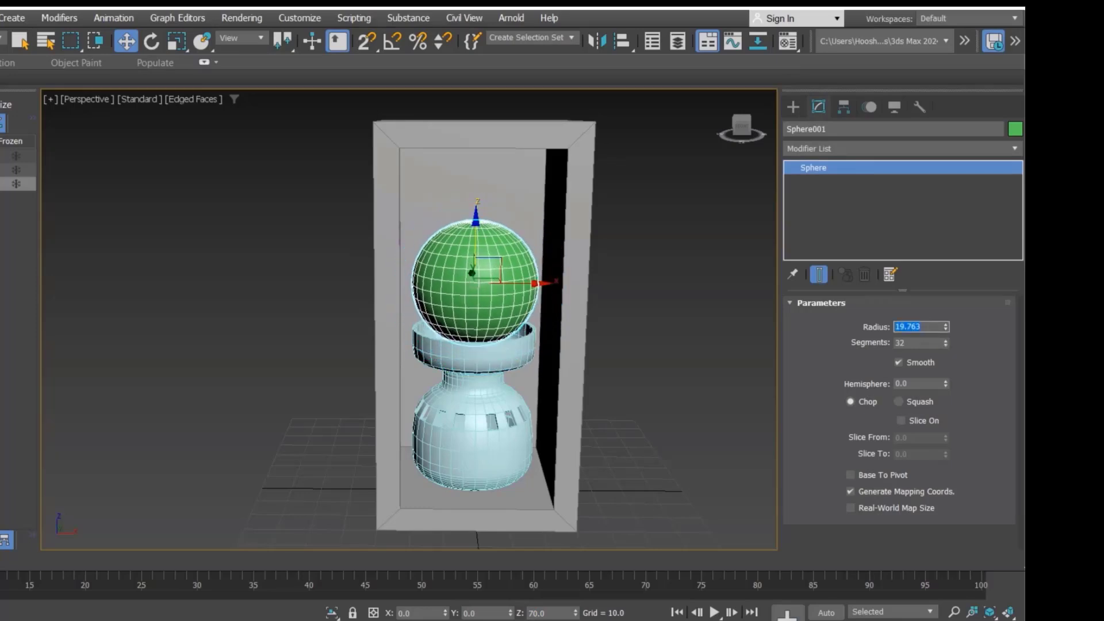
pyautogui.write('20')
pyautogui.press('Return')
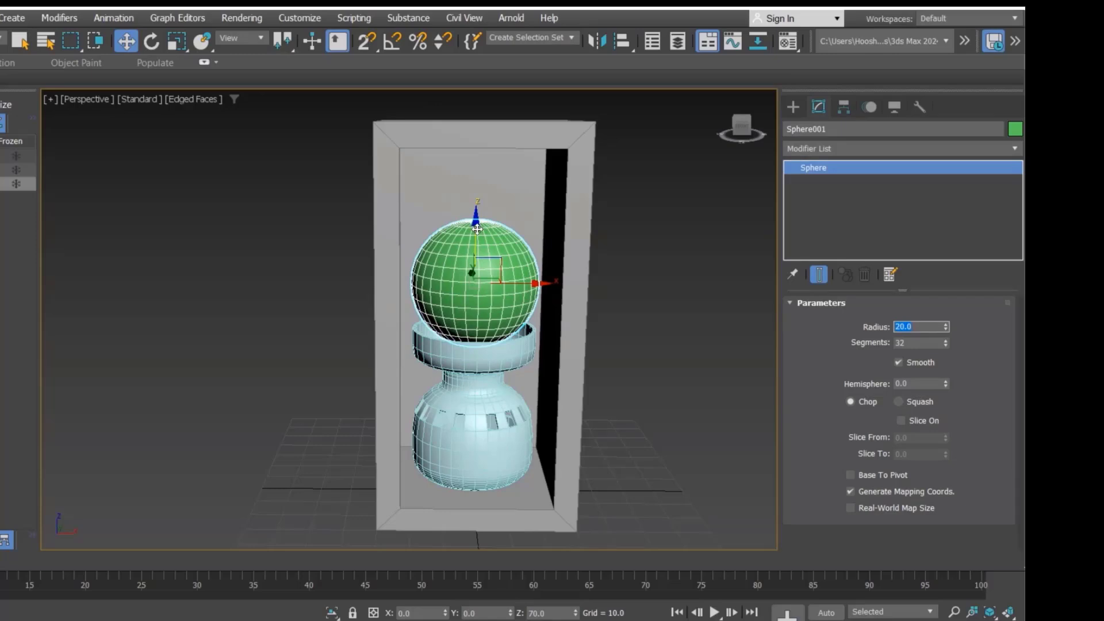
pyautogui.click(649, 400)
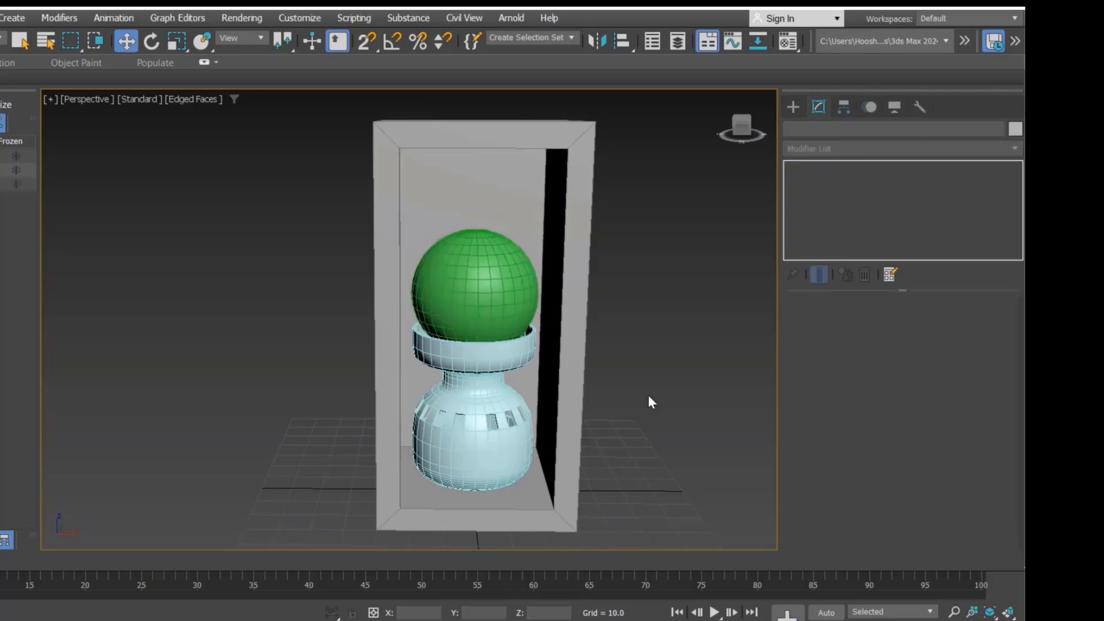
pyautogui.moveTo(649, 400); pyautogui.dragTo(633, 395, button='middle')
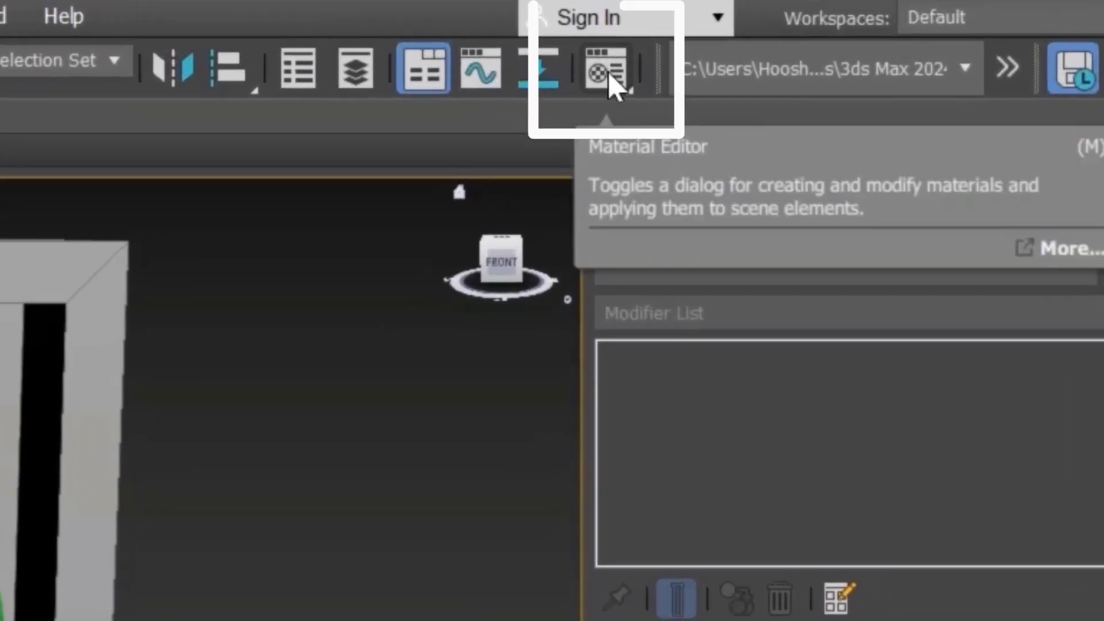
# Step: Open the Compact Material Editor
pyautogui.click(606, 72)
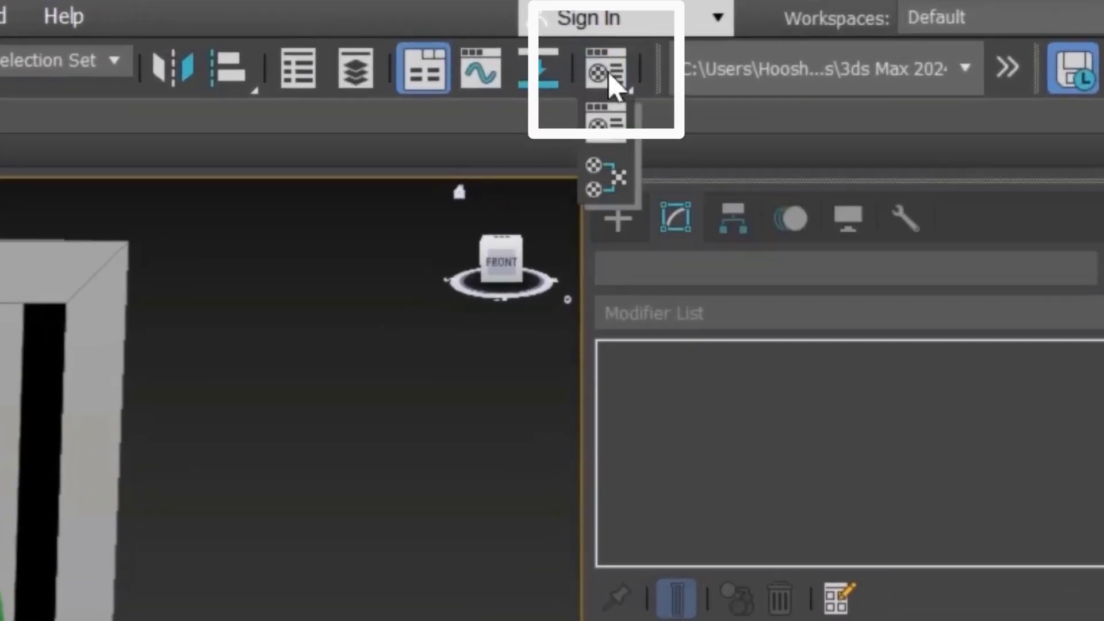
pyautogui.moveTo(608, 72); pyautogui.dragTo(613, 168)
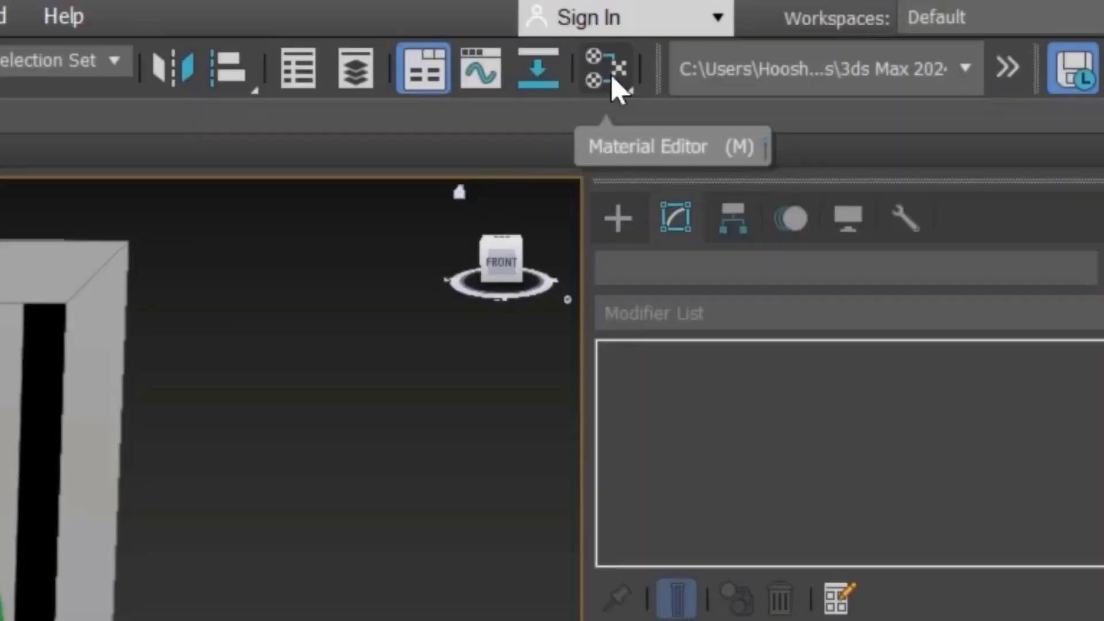
pyautogui.moveTo(612, 78); pyautogui.dragTo(615, 139)
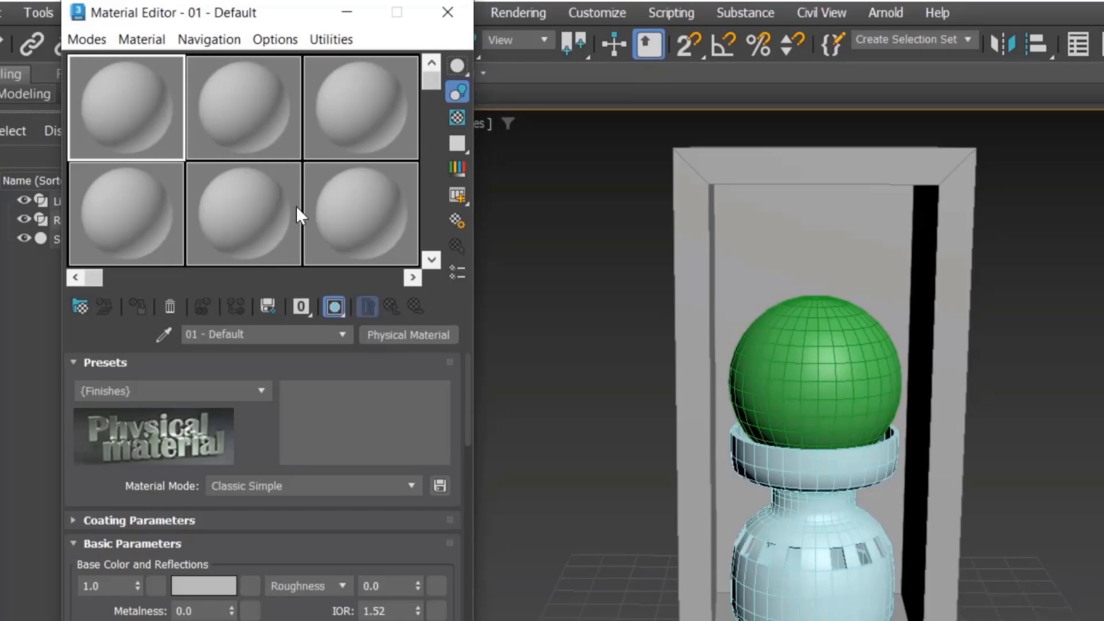
# Step: Select the first material slot and rename the material Box_mtl
pyautogui.click(225, 113)
pyautogui.click(368, 112)
pyautogui.click(153, 126)
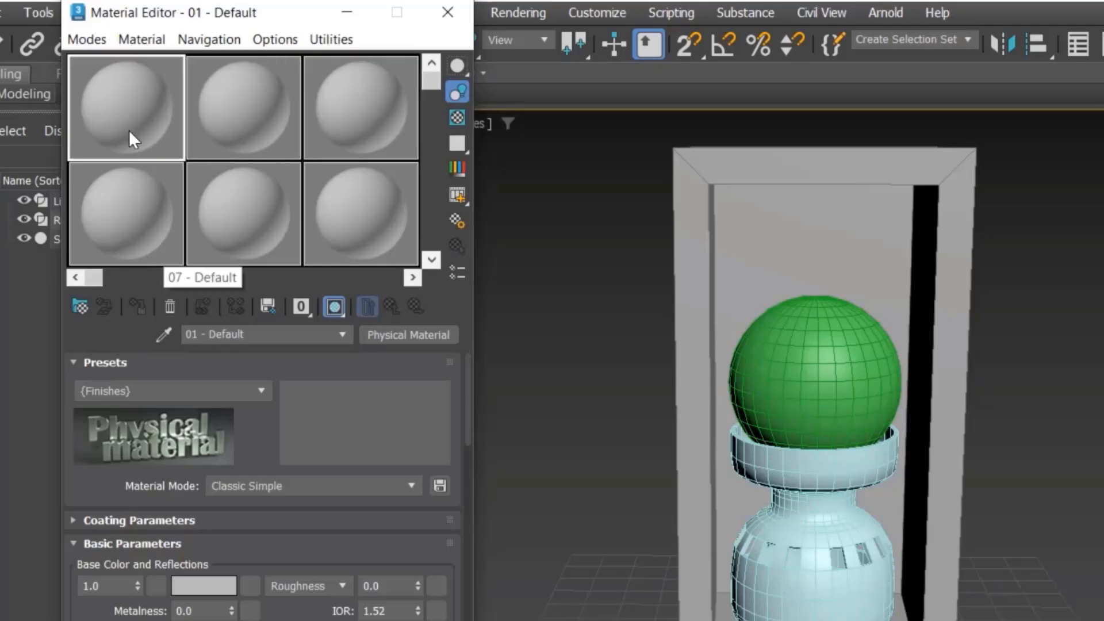
pyautogui.doubleClick(246, 333)
pyautogui.press('BackSpace')
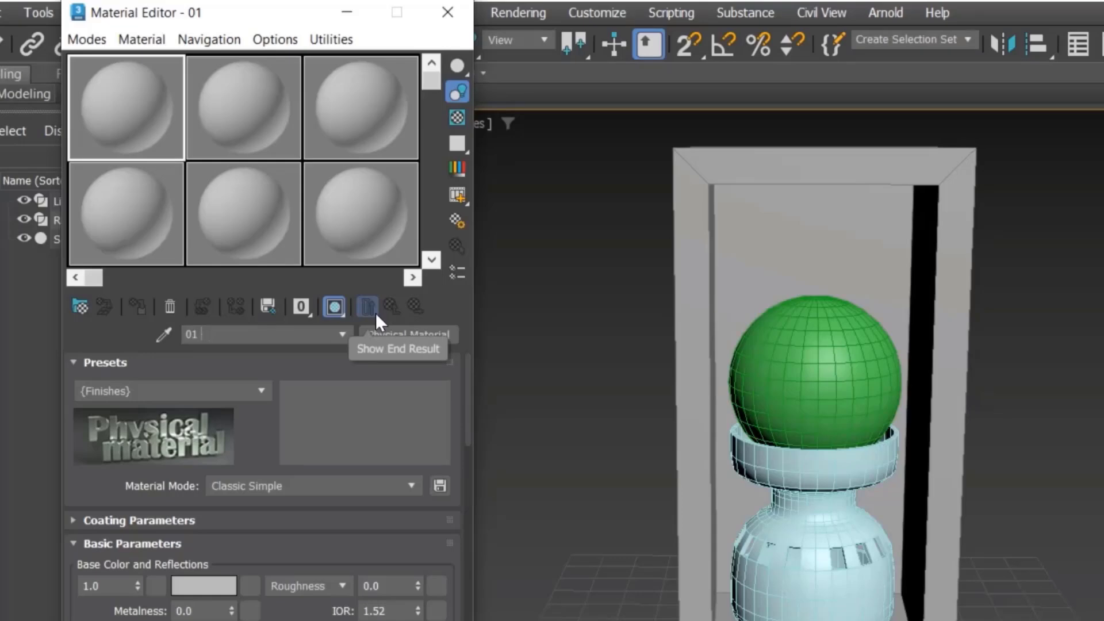
pyautogui.press('BackSpace')
pyautogui.write('Box_mtl')
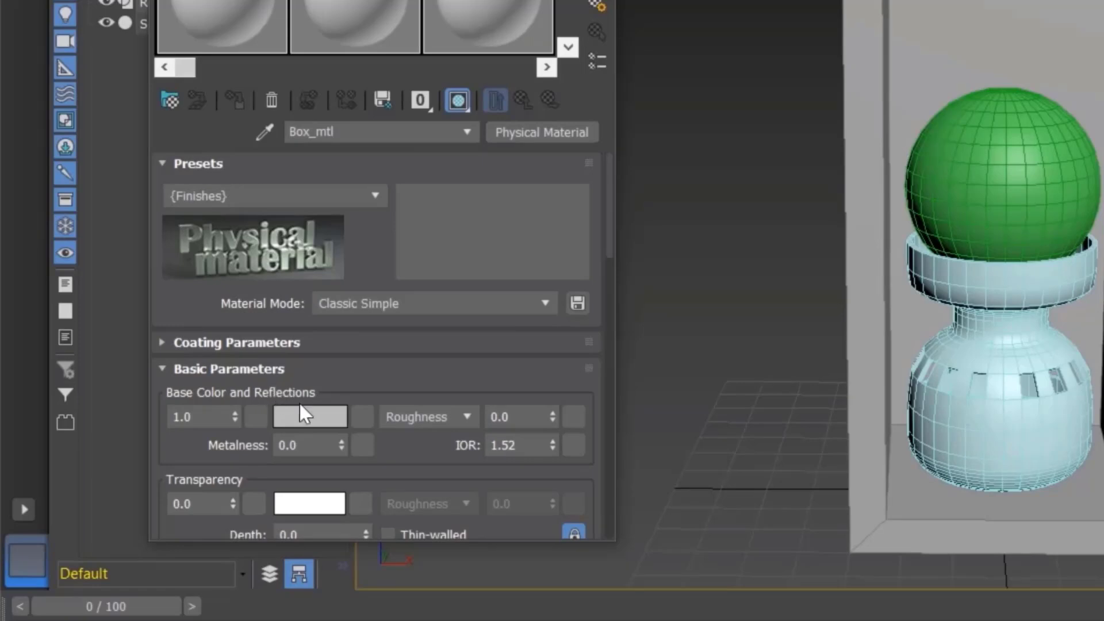
# Step: Set Box_mtl's base color to a saturated pink, F200D4
pyautogui.click(310, 416)
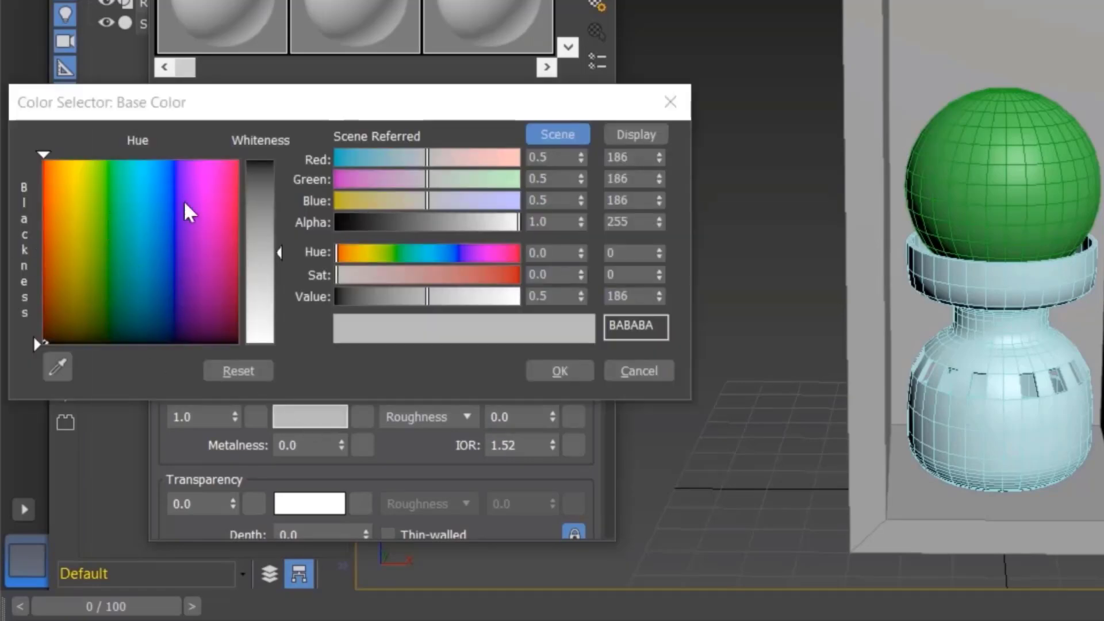
pyautogui.click(214, 182)
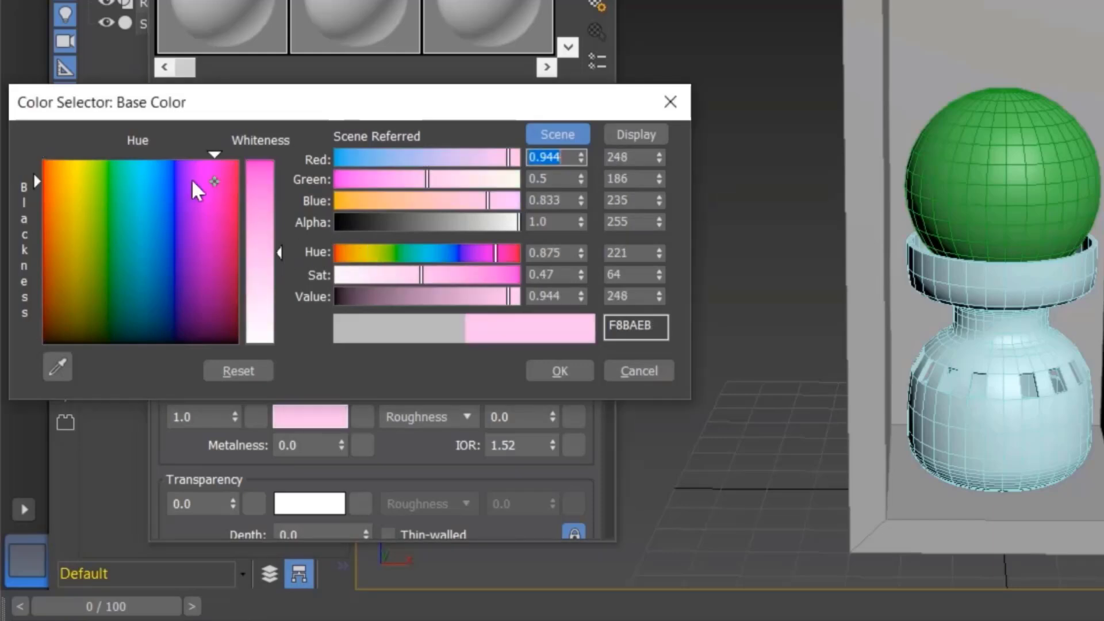
pyautogui.moveTo(270, 230); pyautogui.dragTo(270, 161)
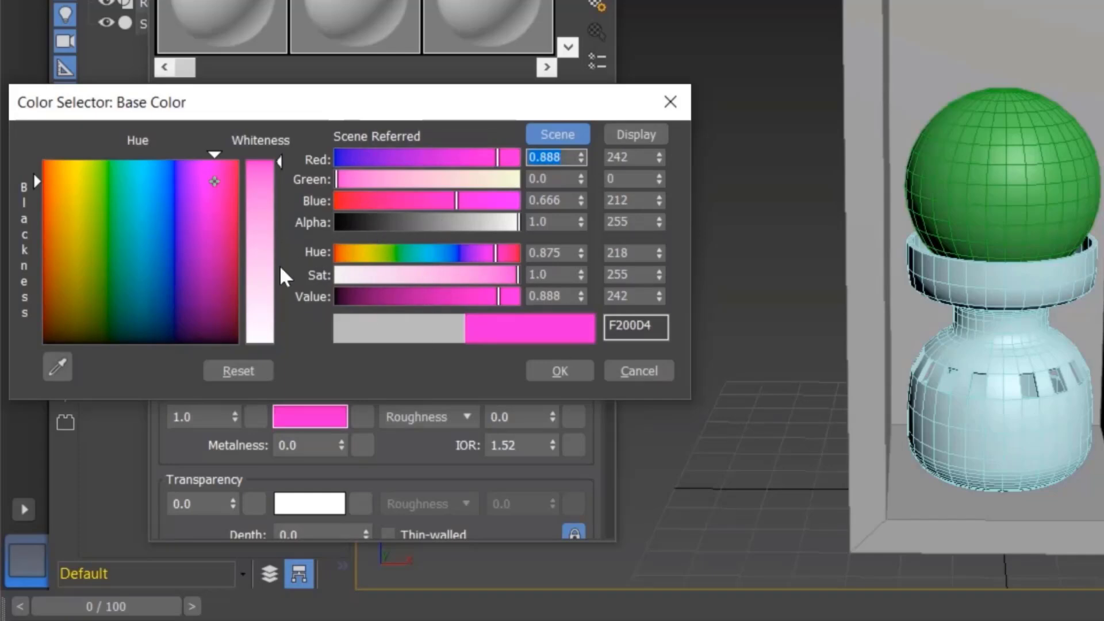
pyautogui.click(553, 373)
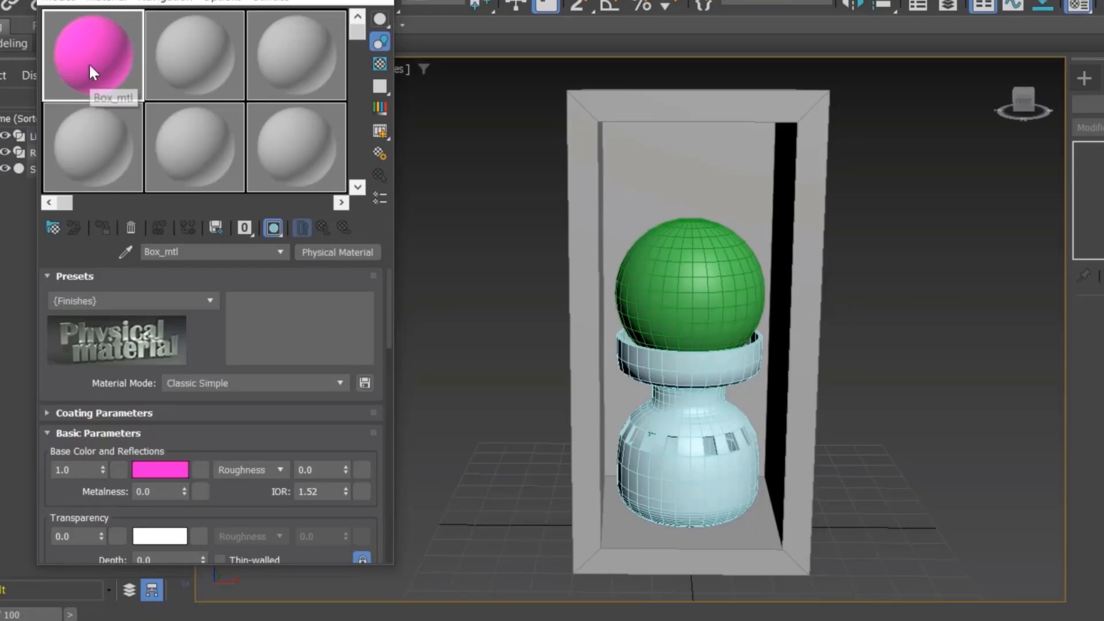
# Step: Select the box frame and assign Box_mtl to it
pyautogui.moveTo(88, 63); pyautogui.dragTo(588, 150)
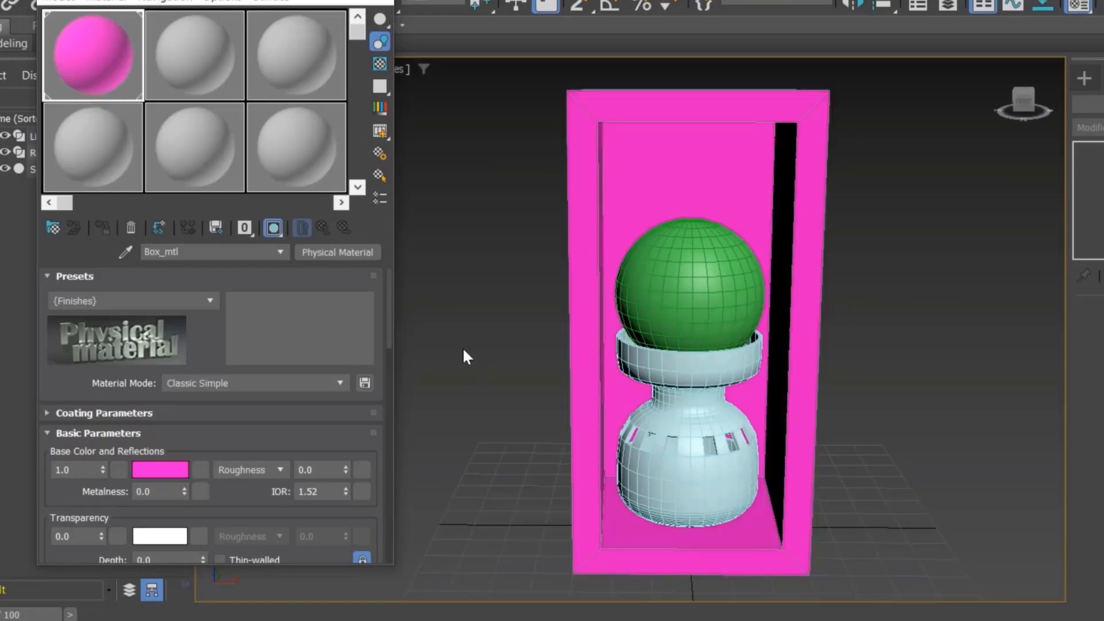
pyautogui.hotkey('ctrl', 'z')
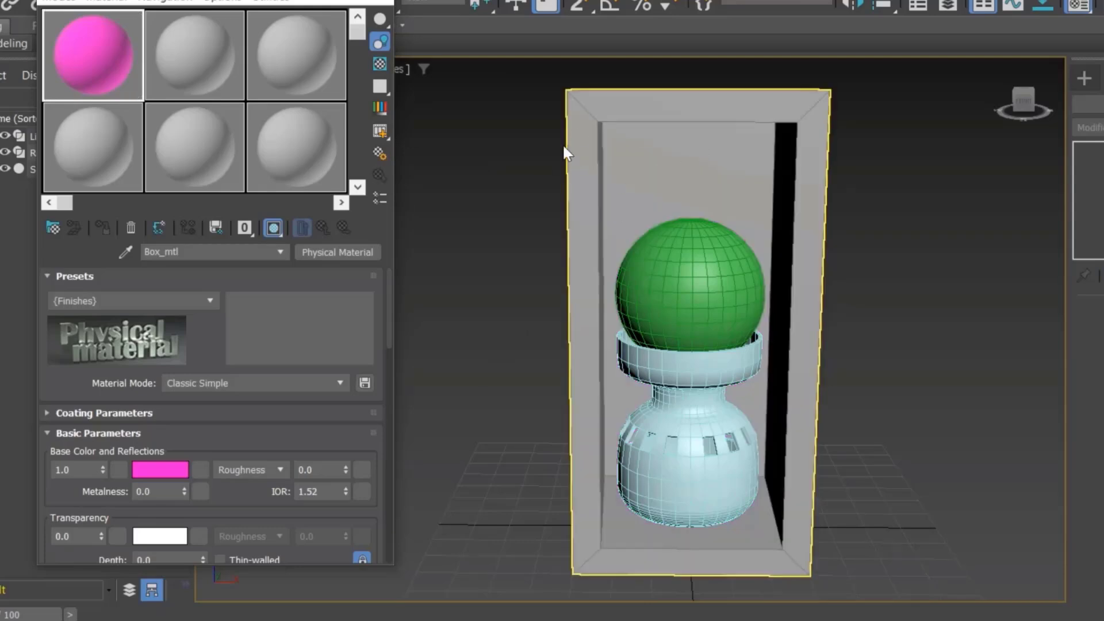
pyautogui.click(583, 111)
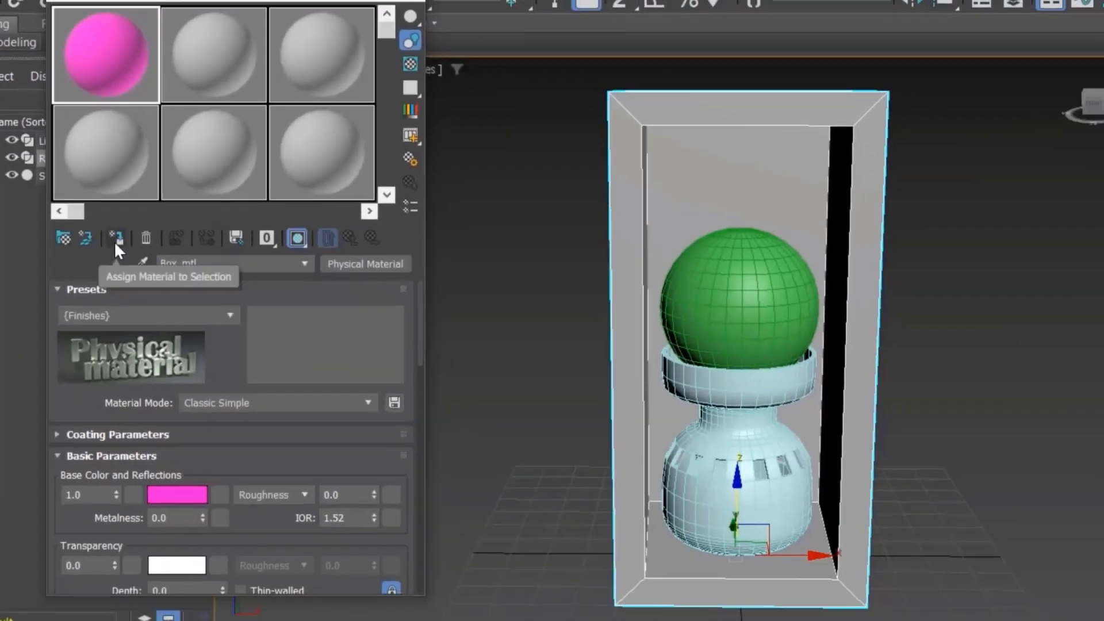
pyautogui.click(114, 241)
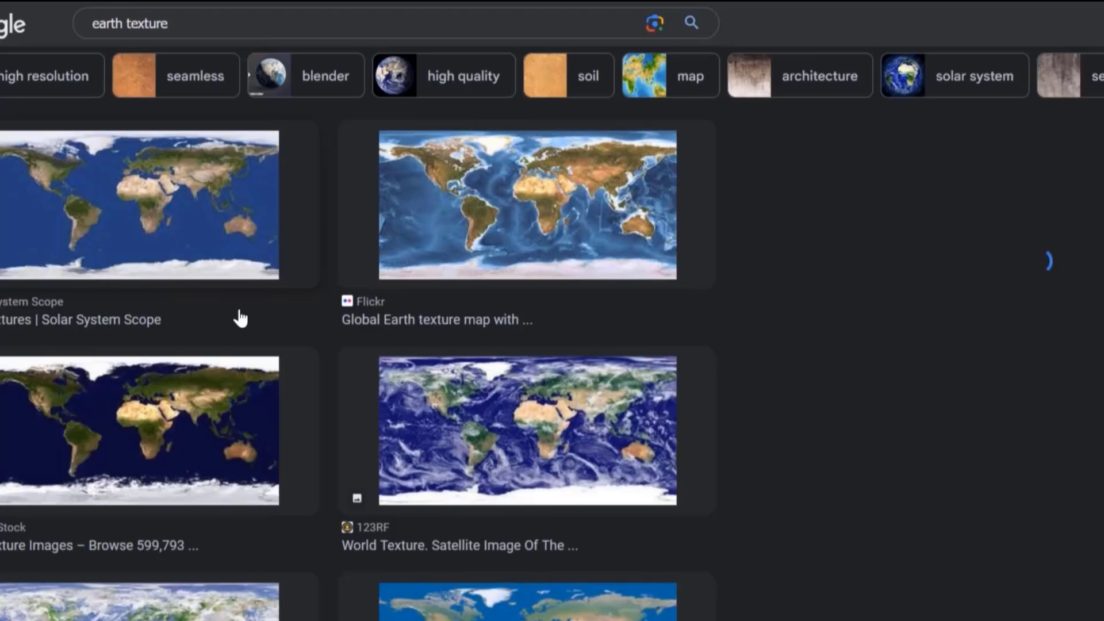
# Step: Load the 8k_earth_daymap image as a Bitmap base color map for the Earth material
pyautogui.click(240, 317)
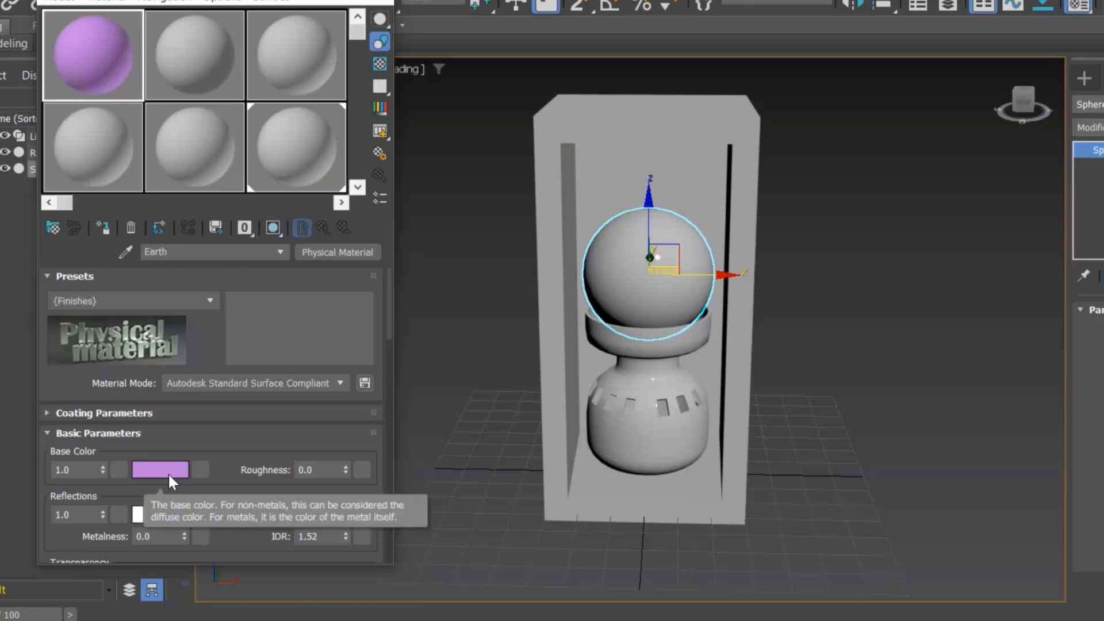
pyautogui.click(200, 469)
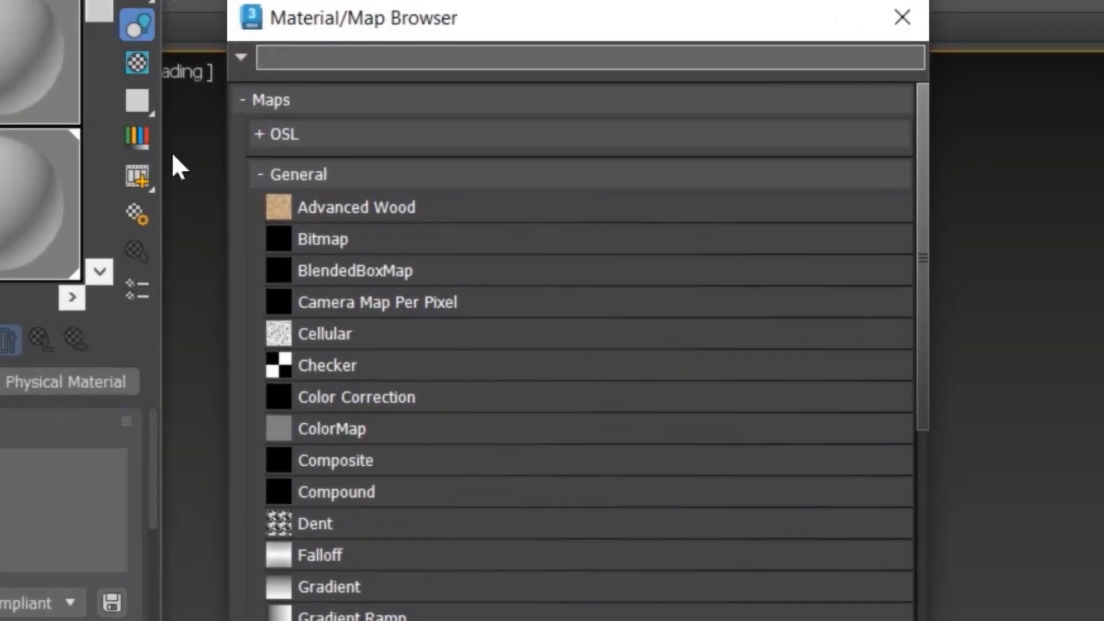
pyautogui.moveTo(411, 27); pyautogui.dragTo(419, 0)
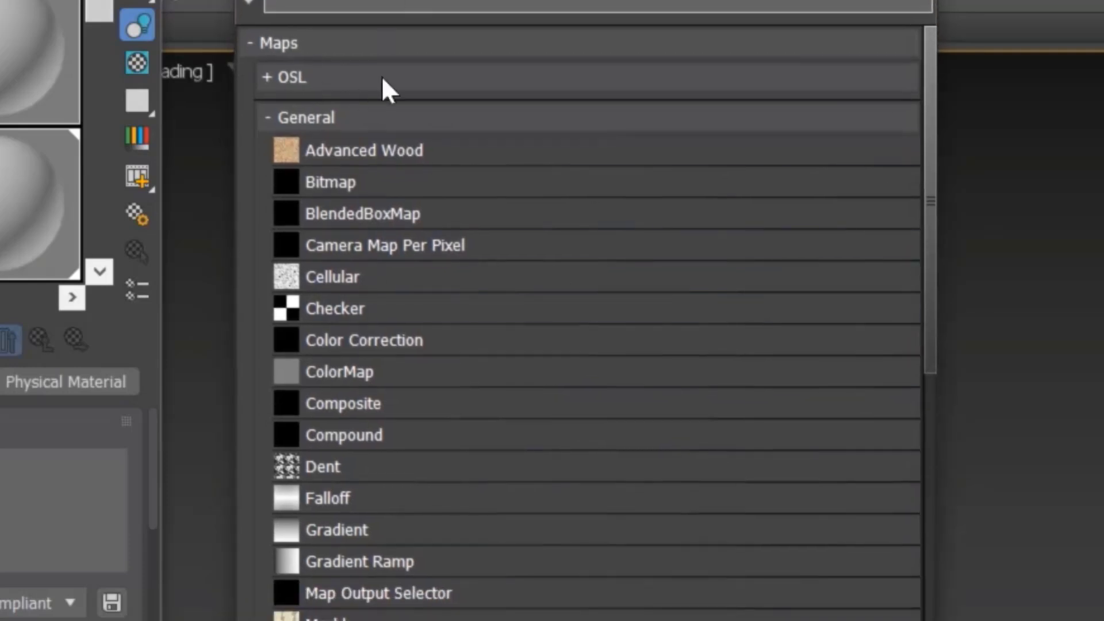
pyautogui.click(384, 190)
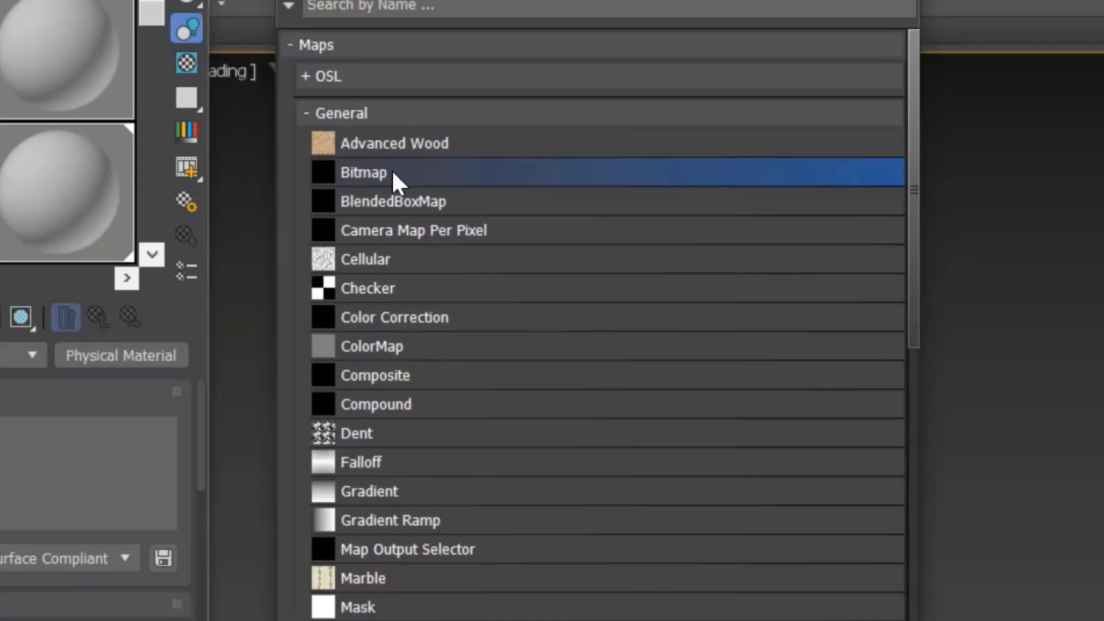
pyautogui.doubleClick(383, 185)
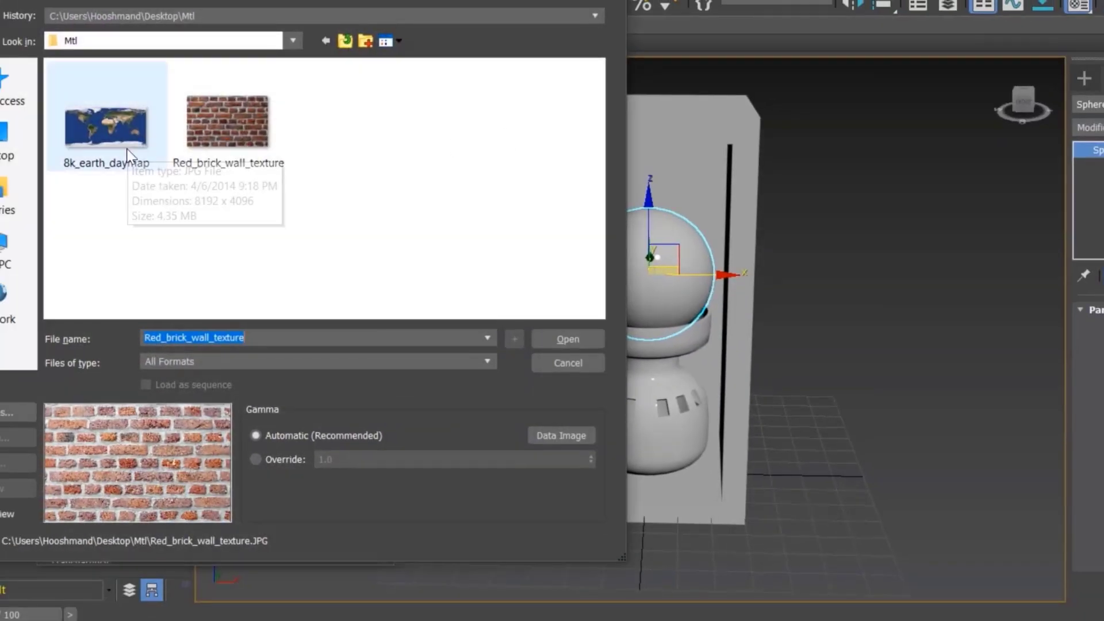
pyautogui.click(131, 144)
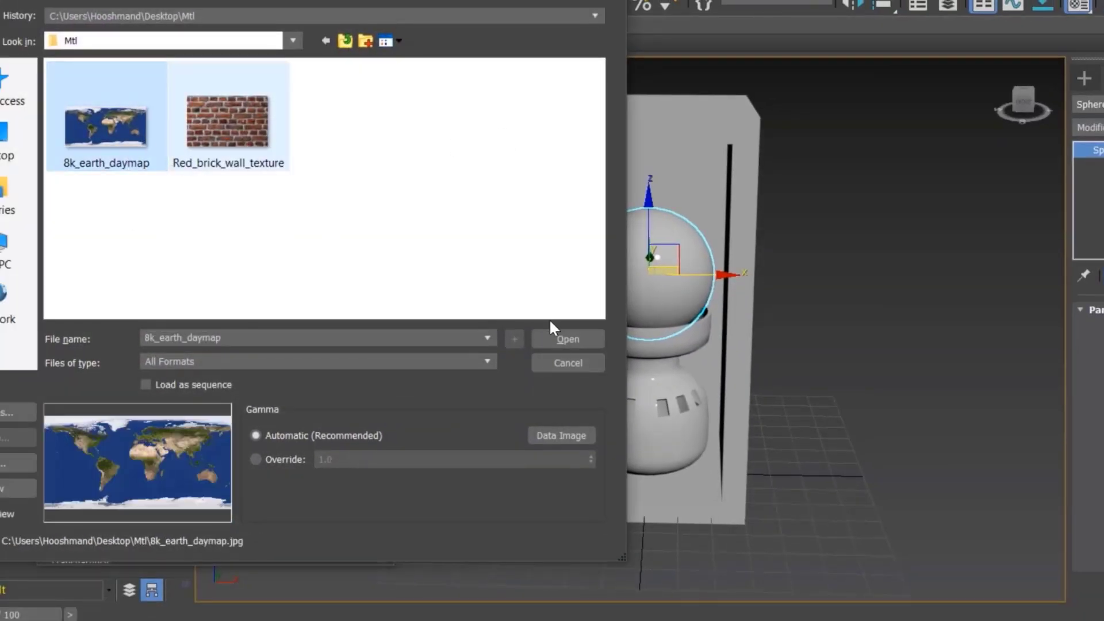
pyautogui.click(556, 337)
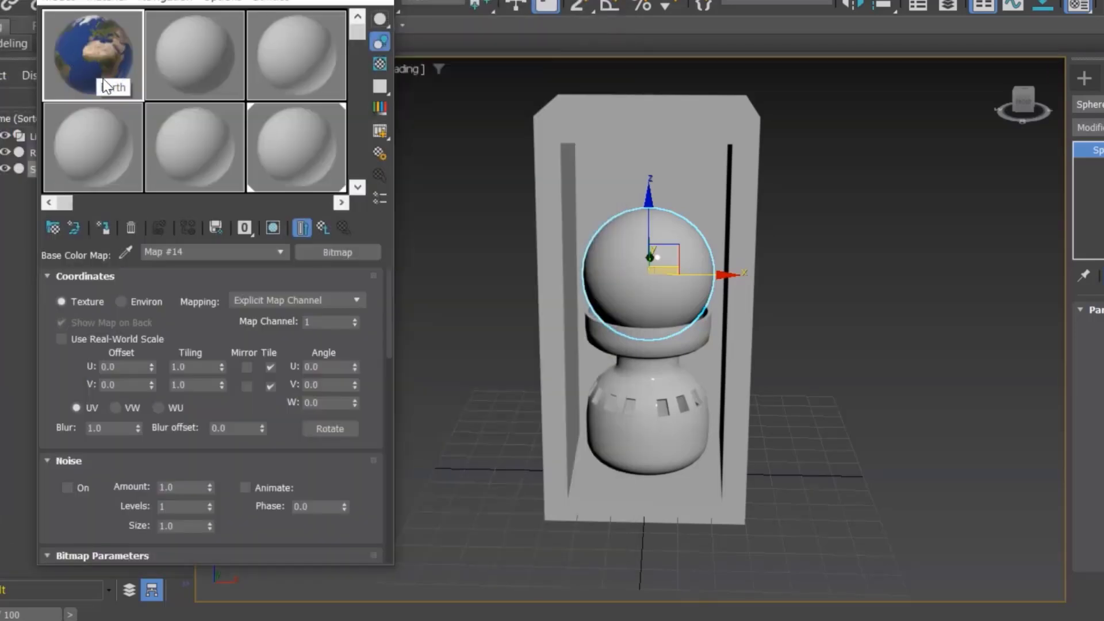
# Step: Assign the Earth material to the sphere and show its shaded map in the viewport
pyautogui.moveTo(95, 62); pyautogui.dragTo(655, 290)
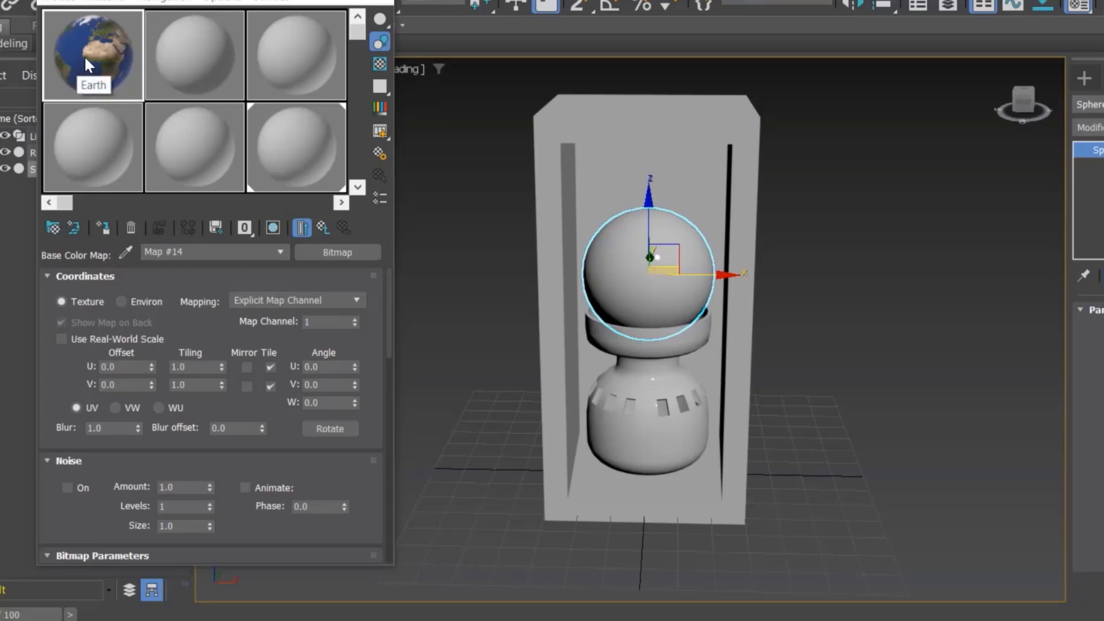
pyautogui.click(104, 227)
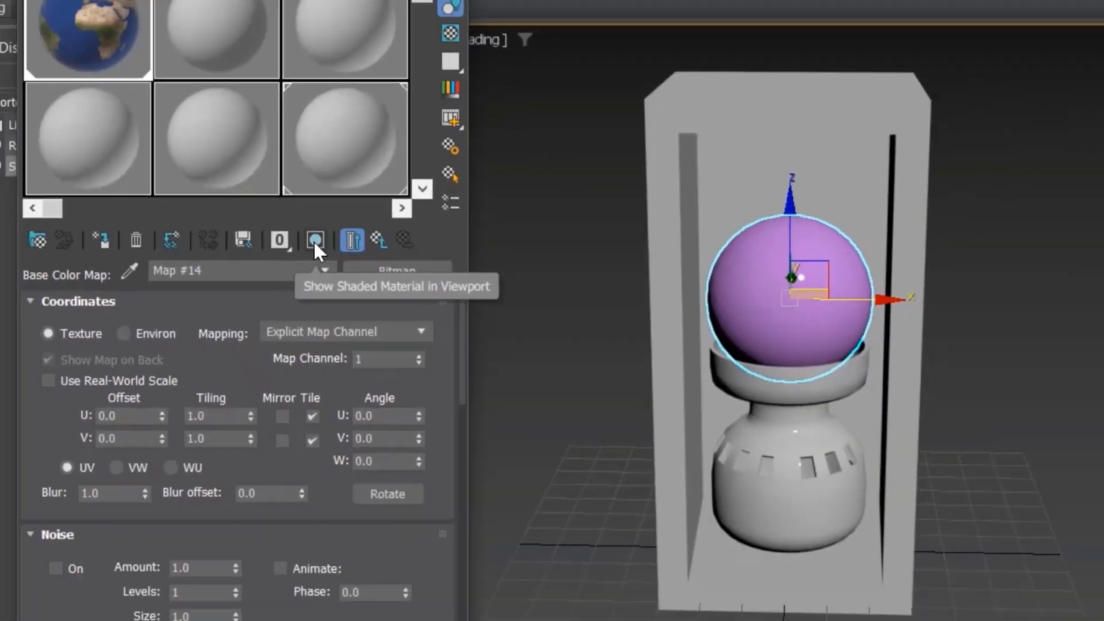
pyautogui.click(484, 290)
pyautogui.click(877, 369)
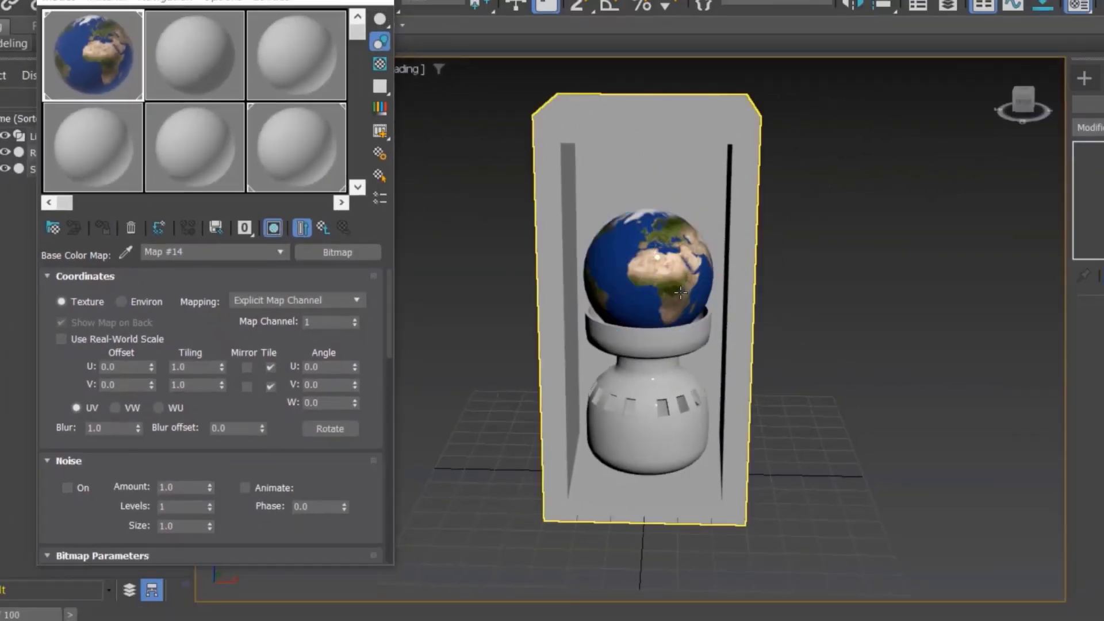
# Step: Load the 360_F_2682625 clay texture as a Bitmap base color map in the second material slot
pyautogui.scroll(4, 638, 274)
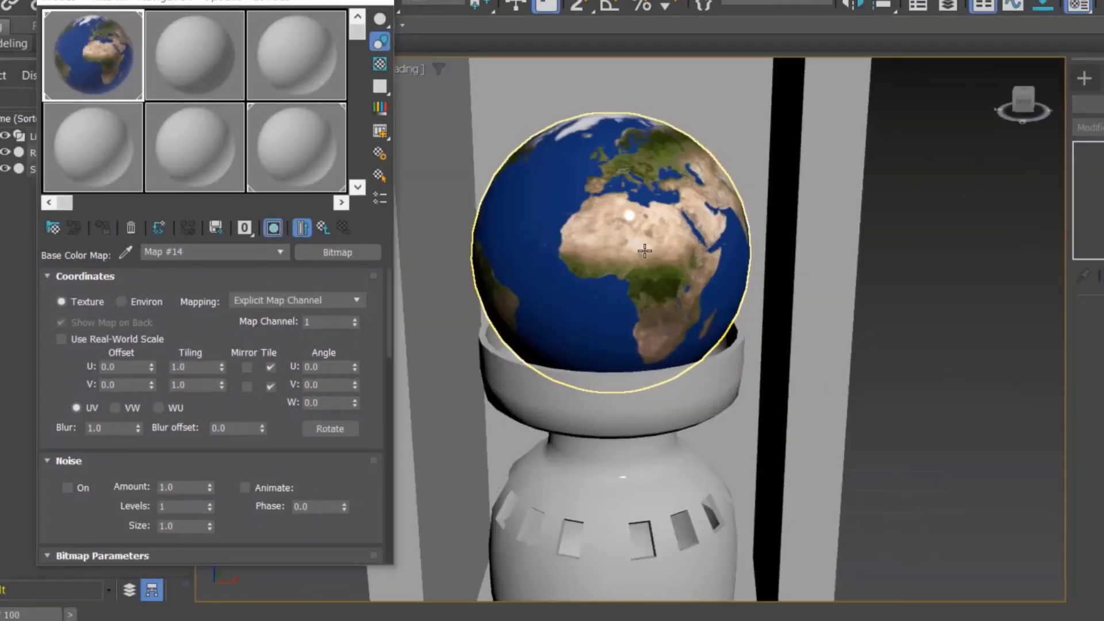
pyautogui.click(636, 387)
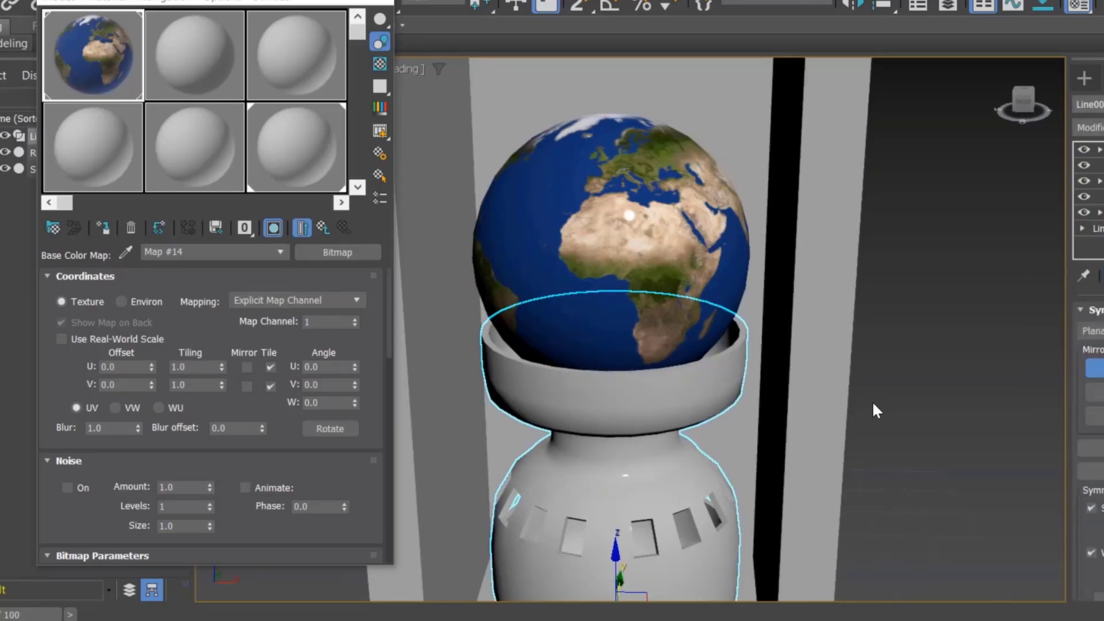
pyautogui.click(198, 74)
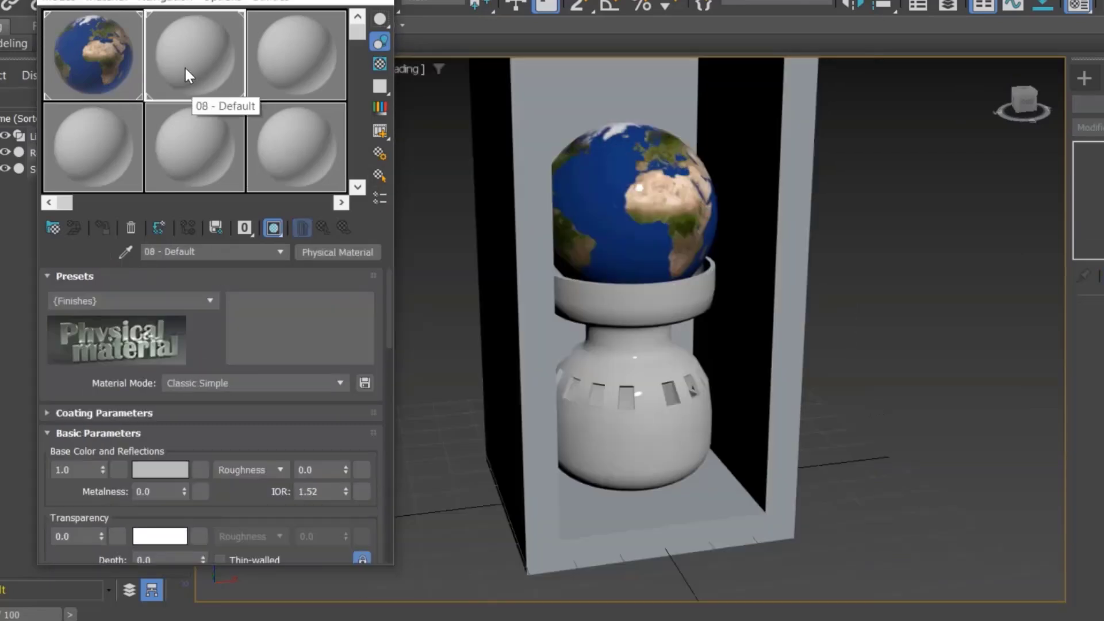
pyautogui.scroll(-1, 202, 443)
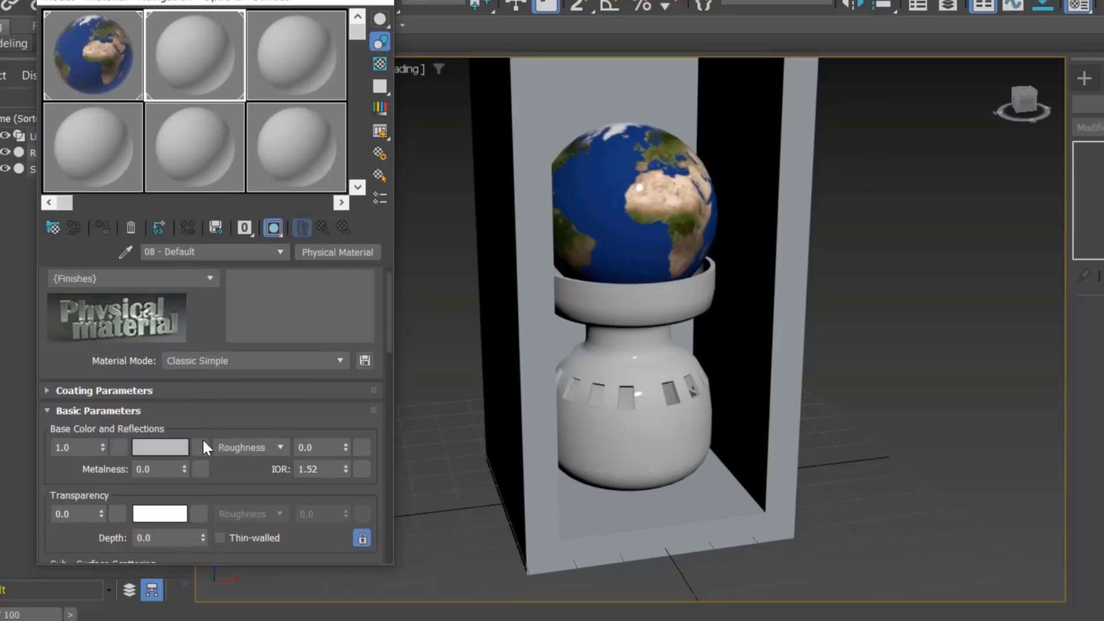
pyautogui.click(201, 447)
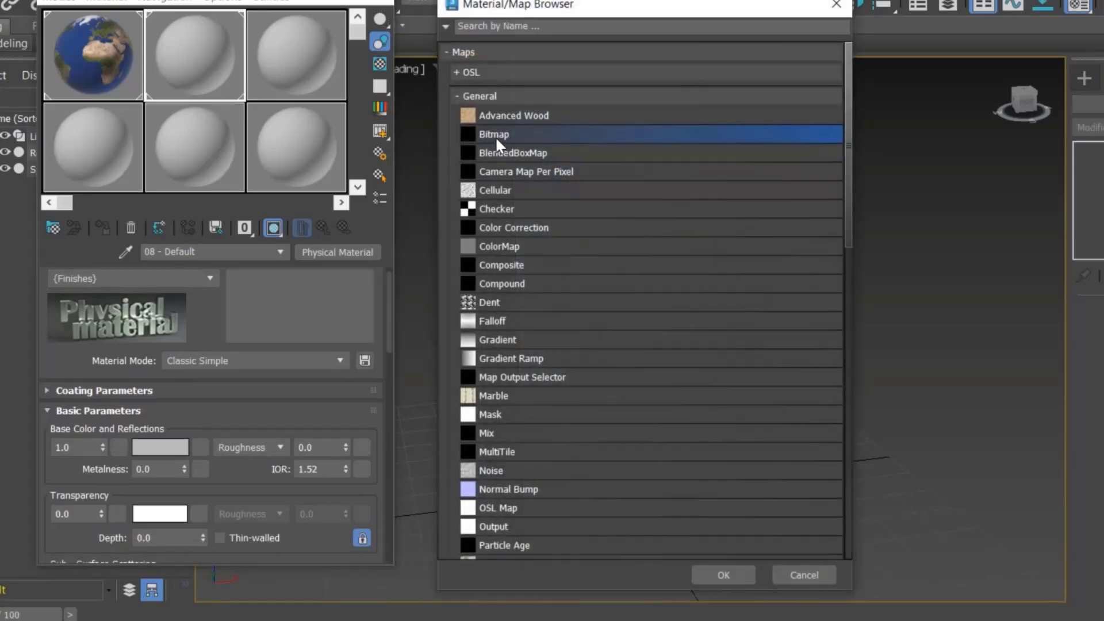
pyautogui.doubleClick(495, 135)
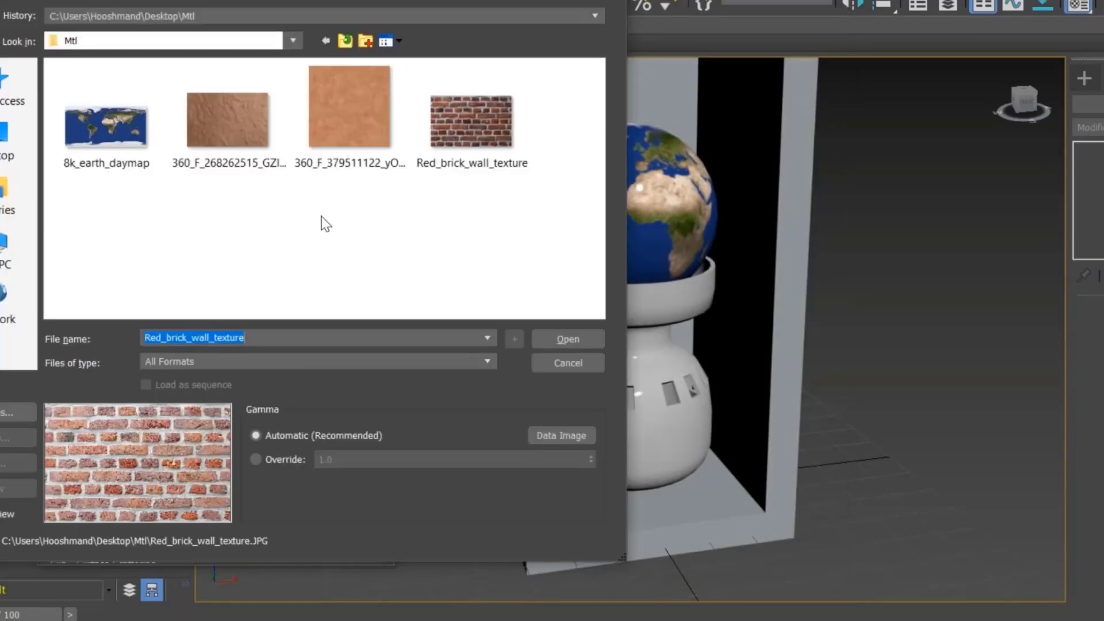
pyautogui.click(247, 153)
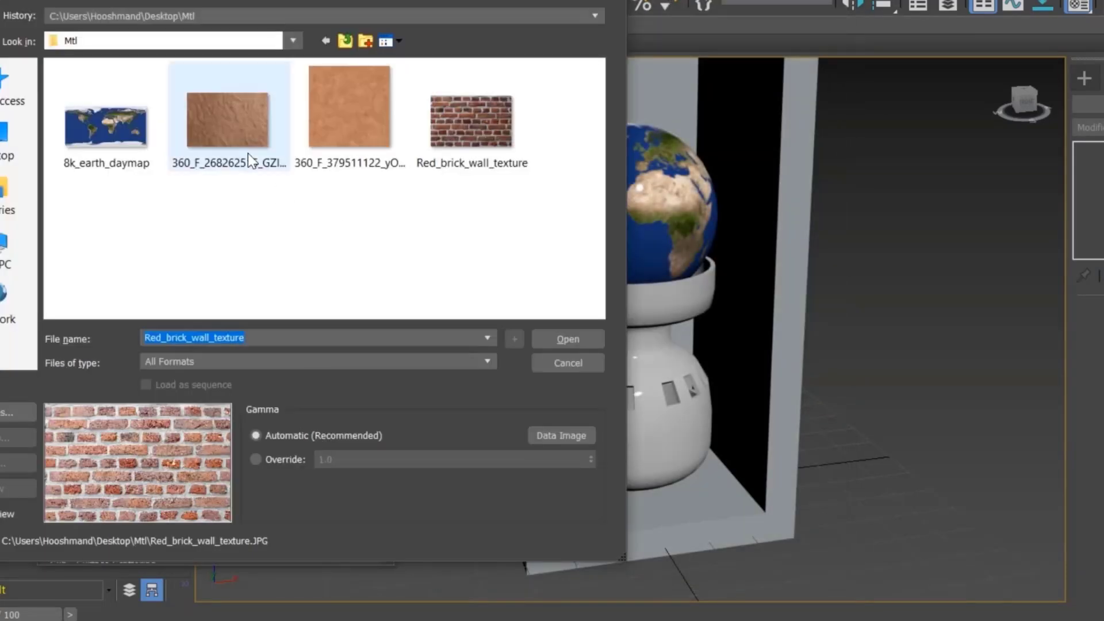
pyautogui.doubleClick(236, 147)
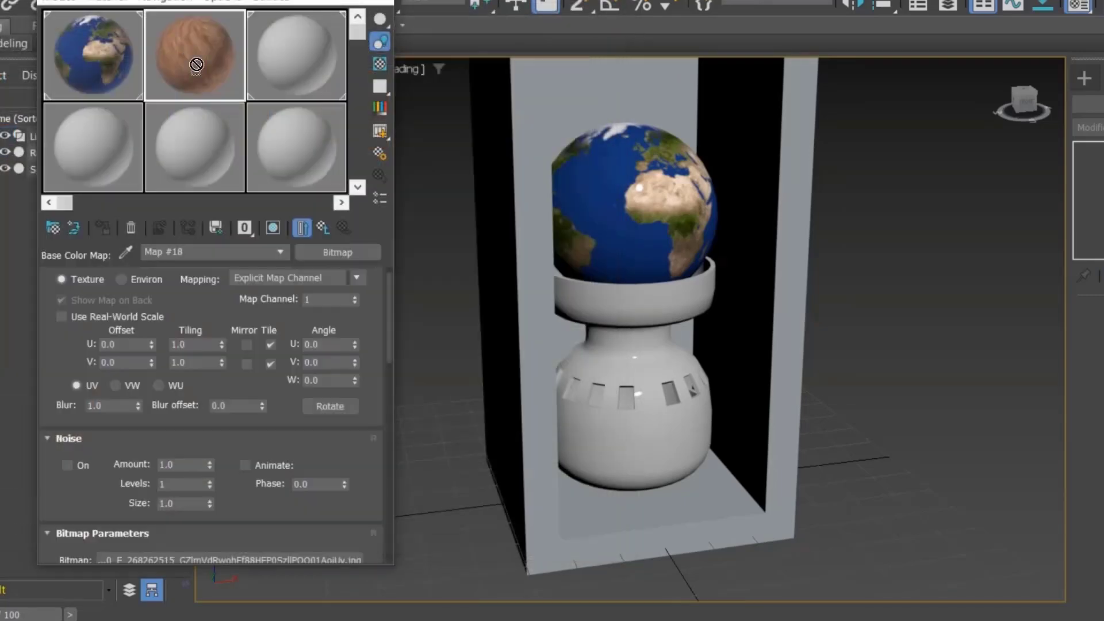
# Step: Assign the textured material to the vase, choosing to replace the existing same-named material
pyautogui.moveTo(530, 299); pyautogui.dragTo(667, 370)
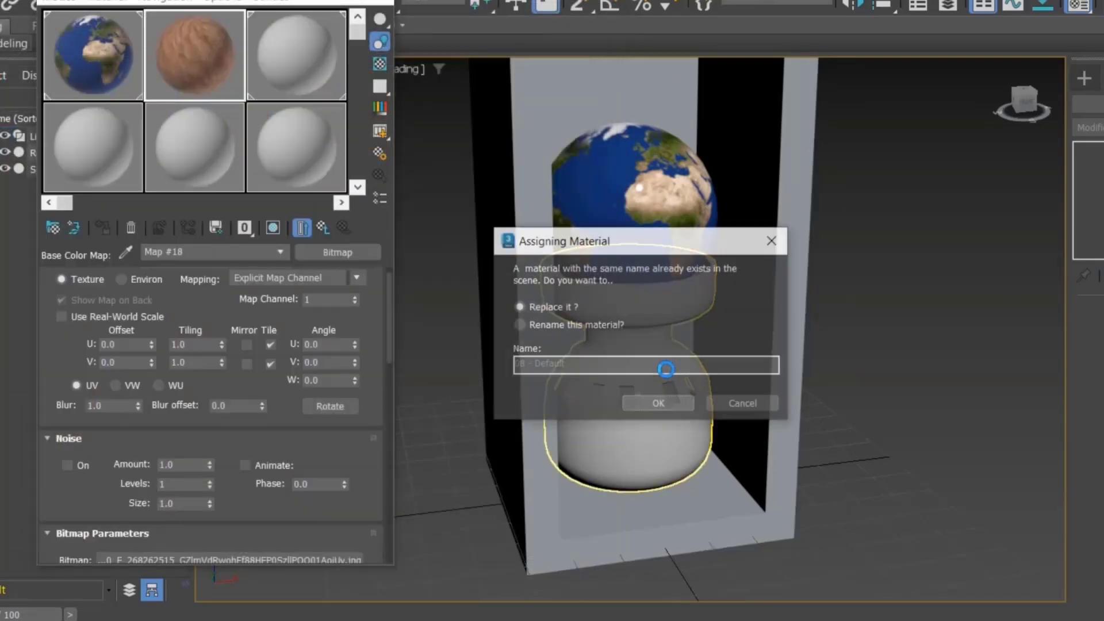
pyautogui.click(658, 402)
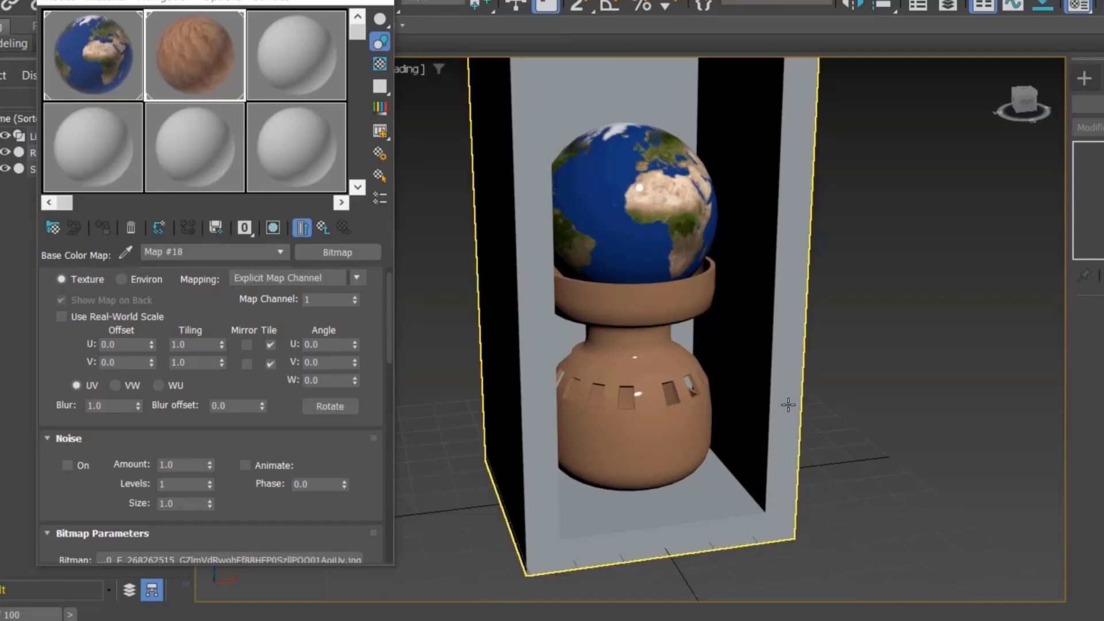
# Step: Examine the textured vase and earth sphere from different angles
pyautogui.keyDown('alt'); pyautogui.moveTo(728, 385); pyautogui.dragTo(672, 369, button='middle'); pyautogui.keyUp('alt')
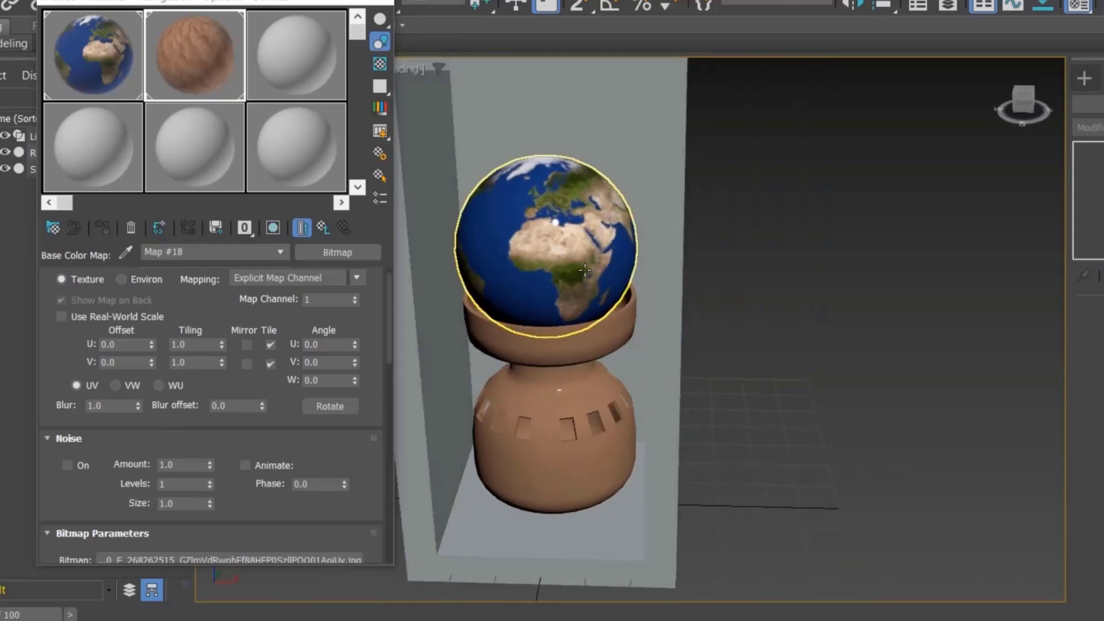
pyautogui.moveTo(585, 270); pyautogui.dragTo(623, 264, button='middle')
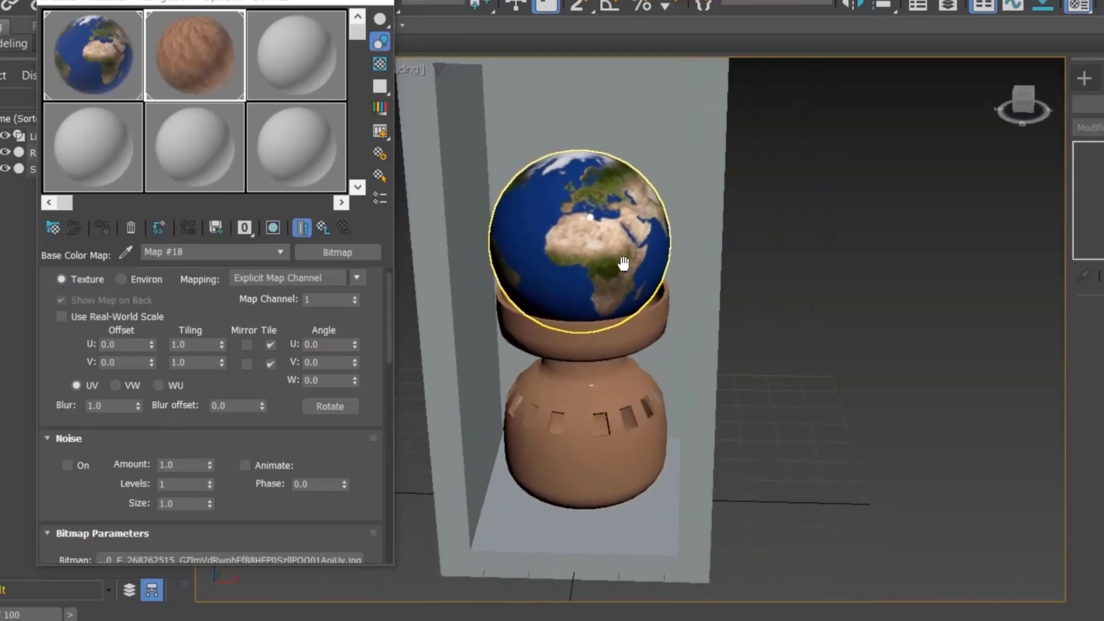
pyautogui.click(574, 397)
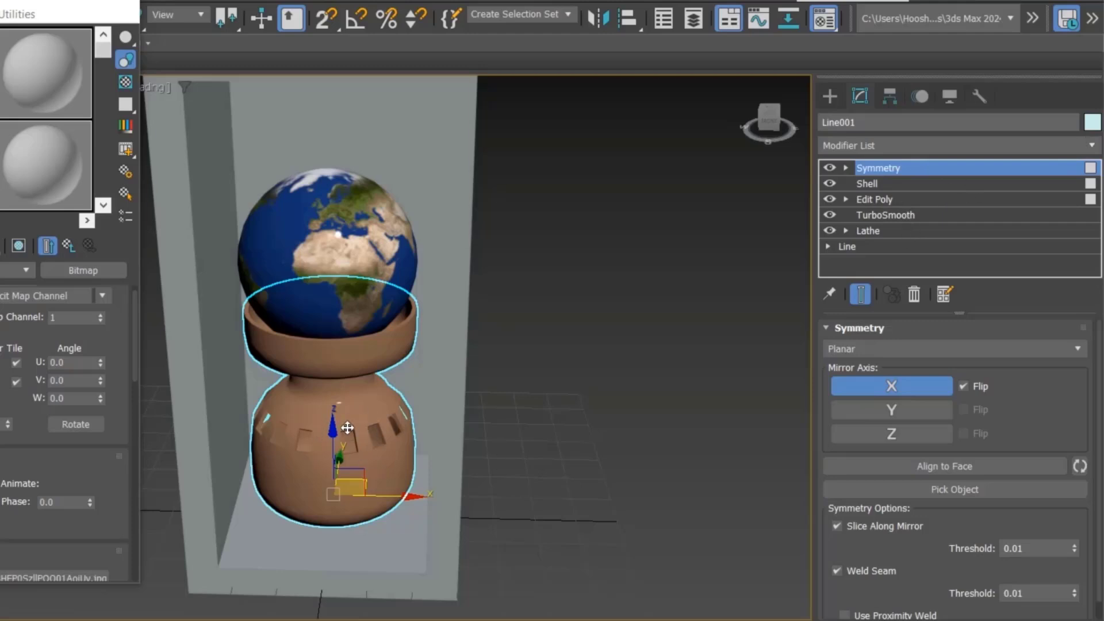
pyautogui.click(616, 410)
pyautogui.moveTo(616, 411); pyautogui.dragTo(672, 390, button='middle')
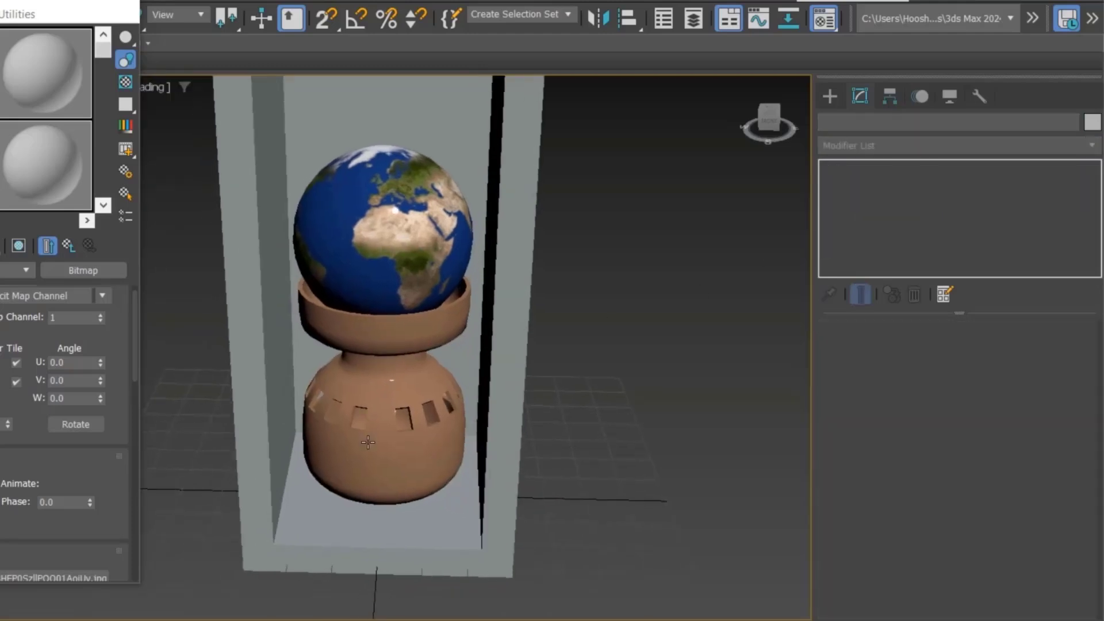
pyautogui.scroll(3, 368, 442)
pyautogui.click(382, 388)
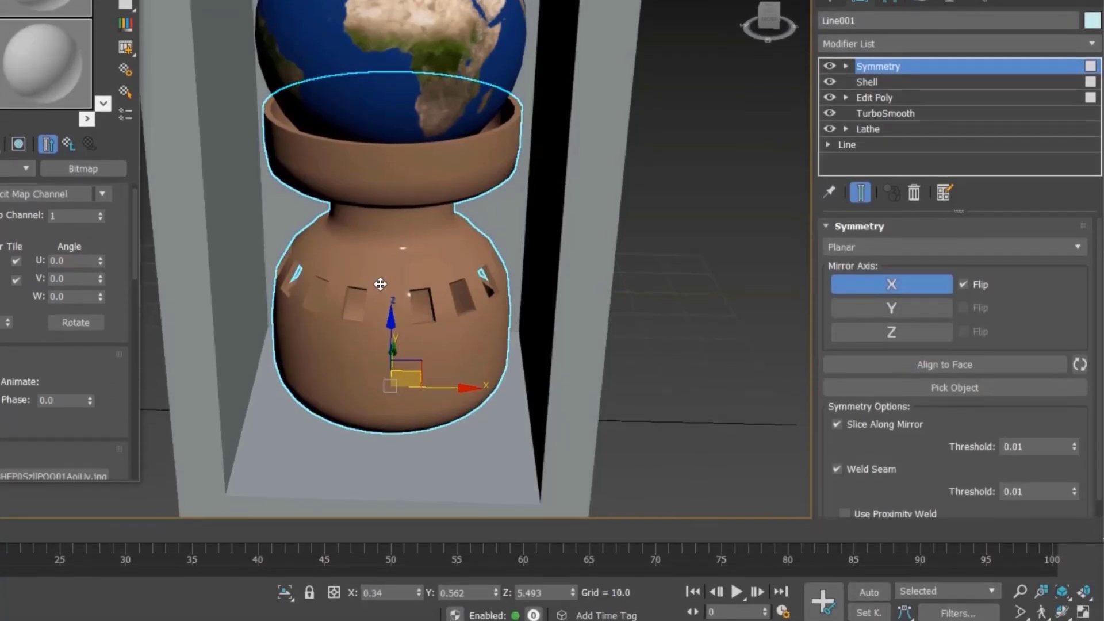
# Step: Convert the vase to an Editable Poly, collapsing its modifier stack
pyautogui.rightClick(381, 384)
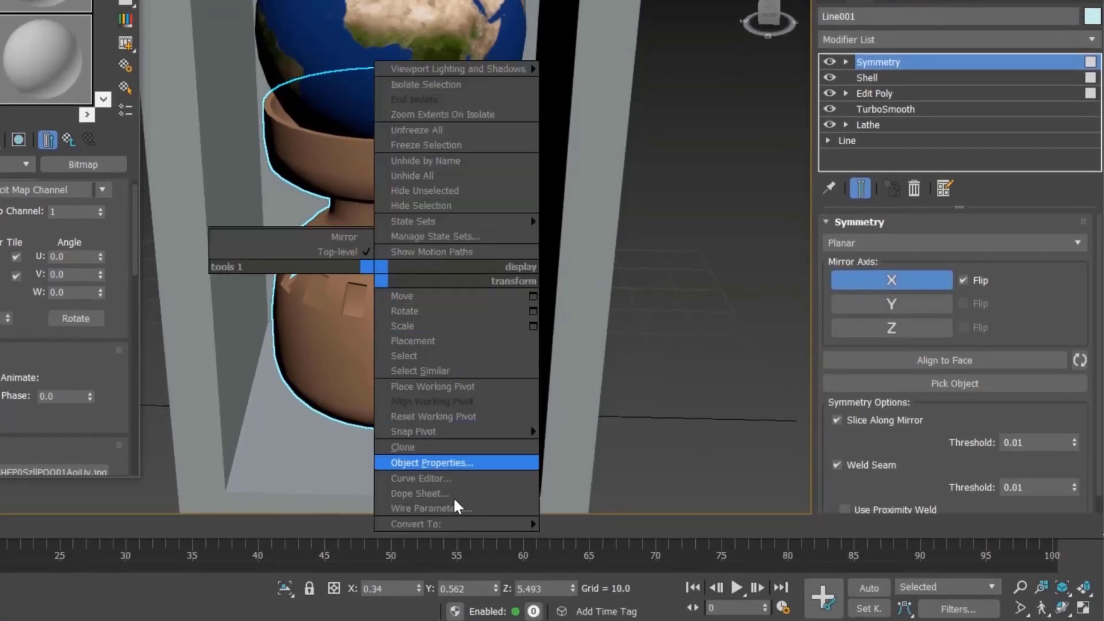
pyautogui.moveTo(481, 524)
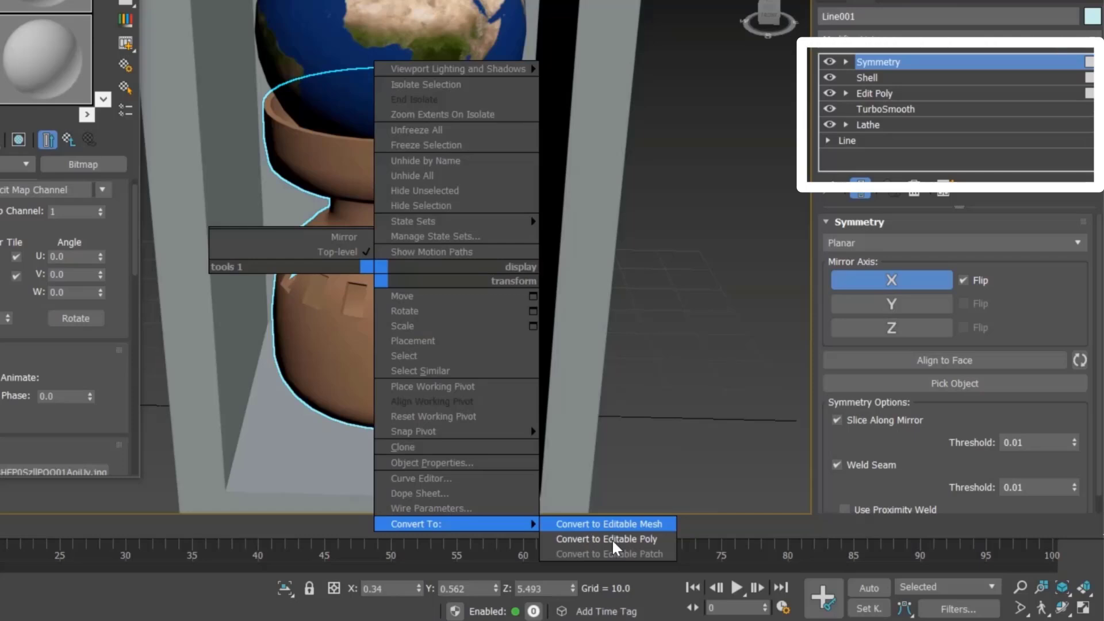
pyautogui.click(612, 539)
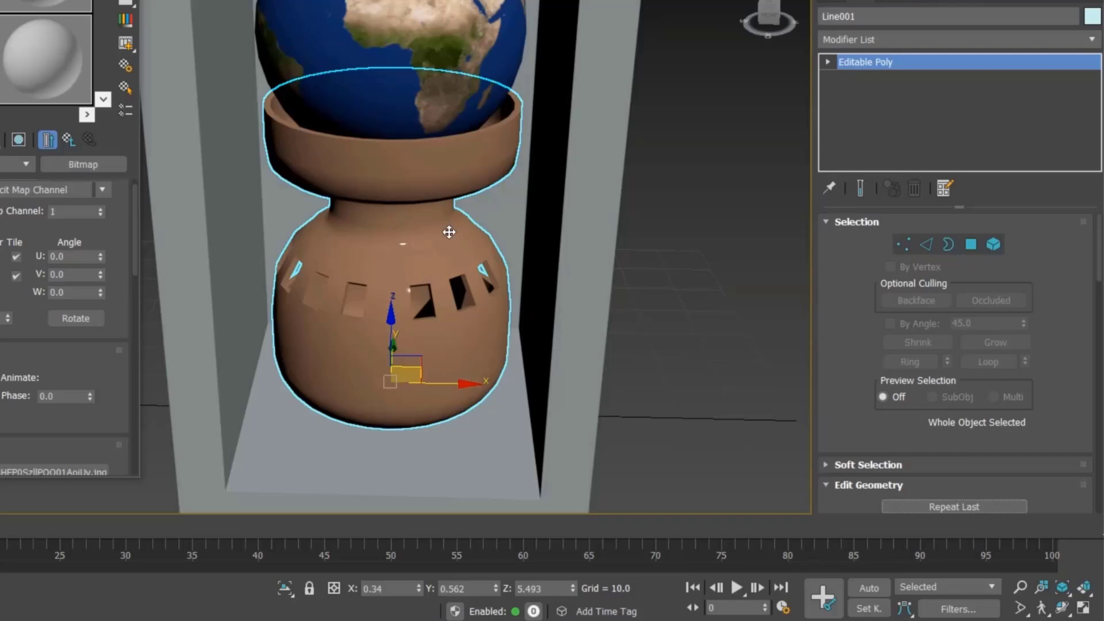
# Step: Add a UVW Map modifier to the vase and switch its mapping to Box
pyautogui.click(546, 244)
pyautogui.click(400, 287)
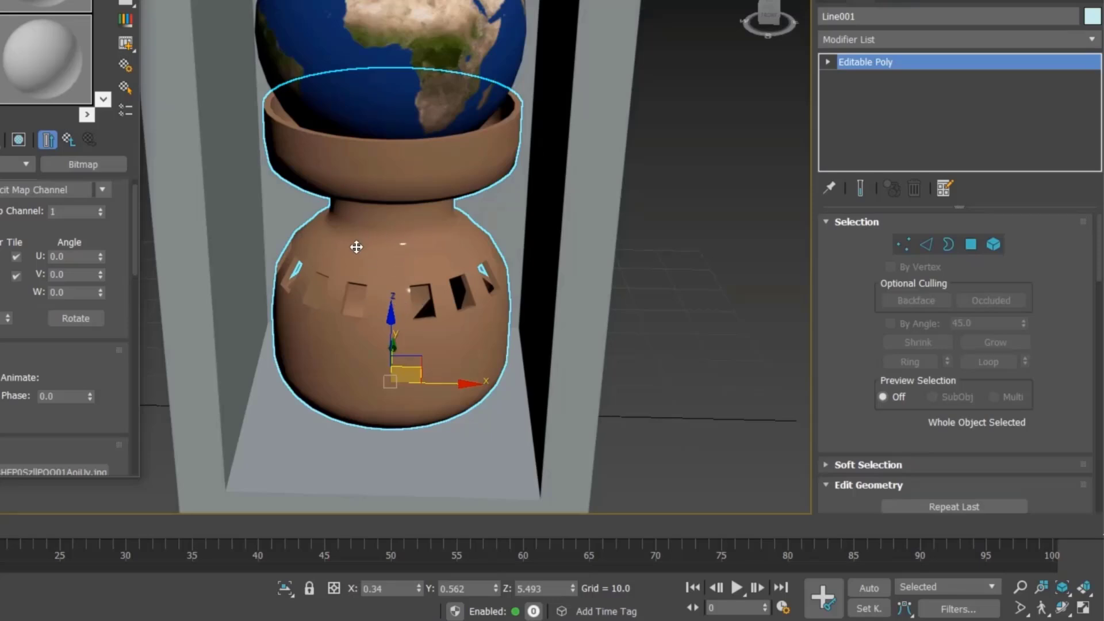
pyautogui.moveTo(367, 246); pyautogui.dragTo(423, 249, button='middle')
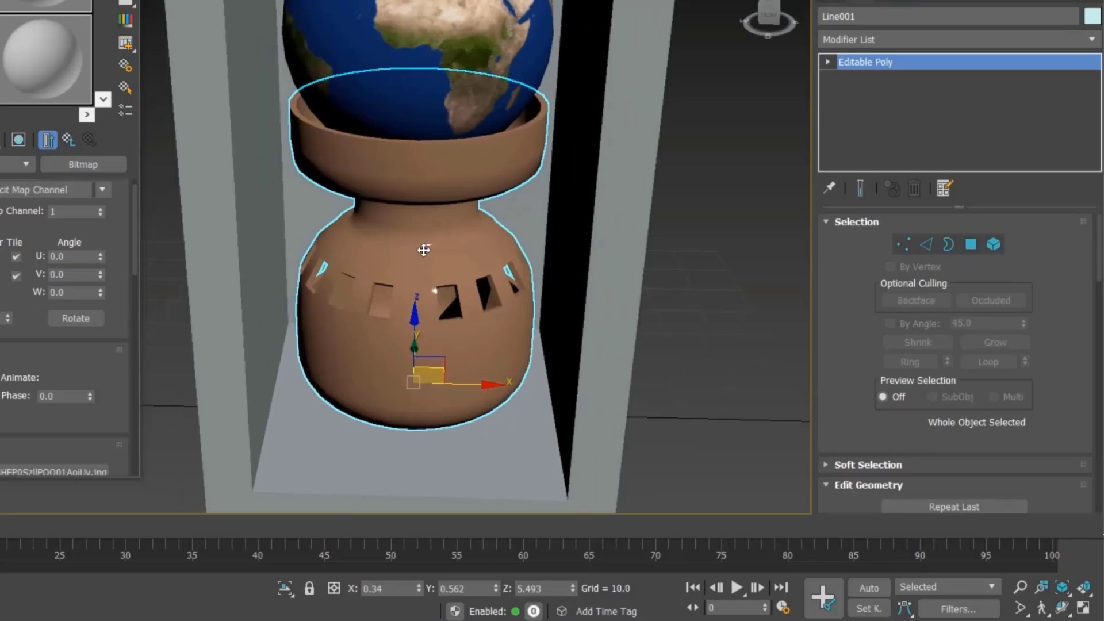
pyautogui.click(871, 38)
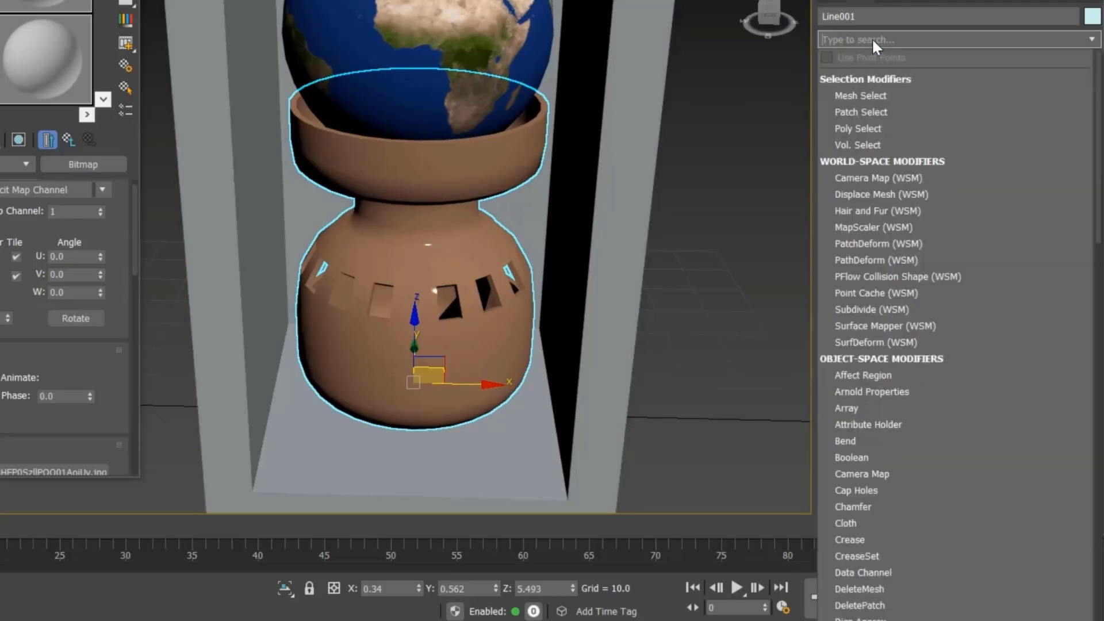
pyautogui.write('uv')
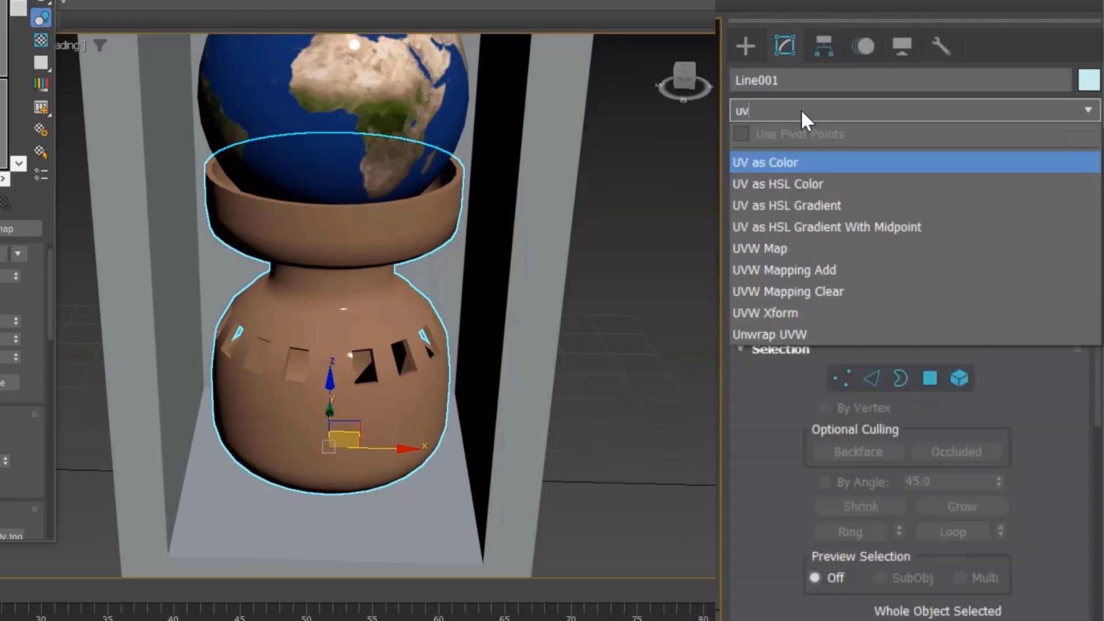
pyautogui.press('Down')
pyautogui.press('Down')
pyautogui.press('Down')
pyautogui.press('Down')
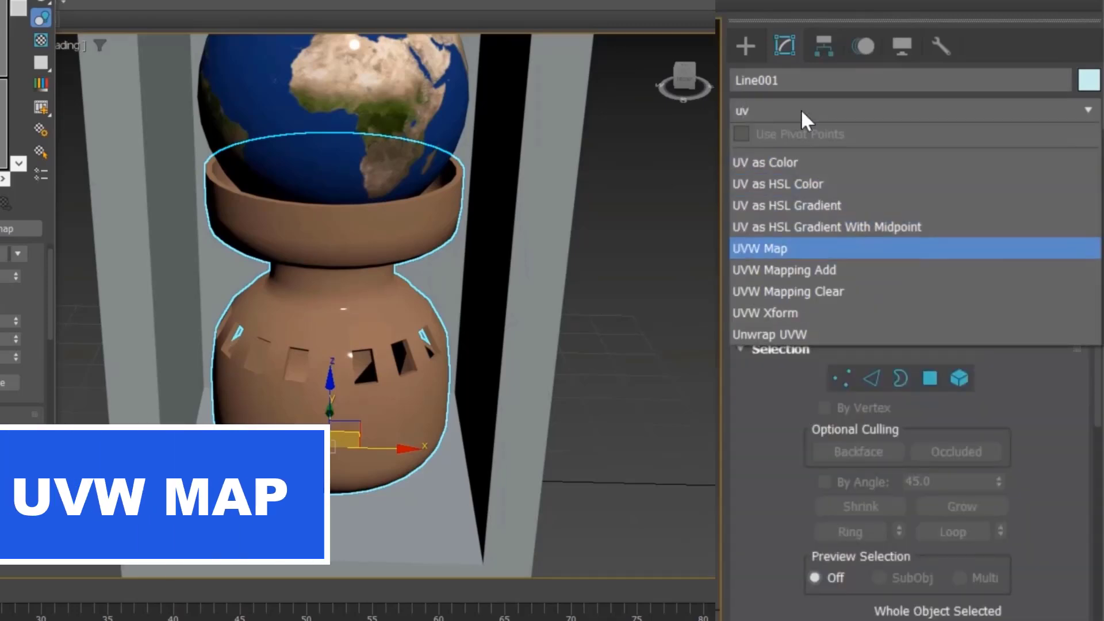
pyautogui.press('Return')
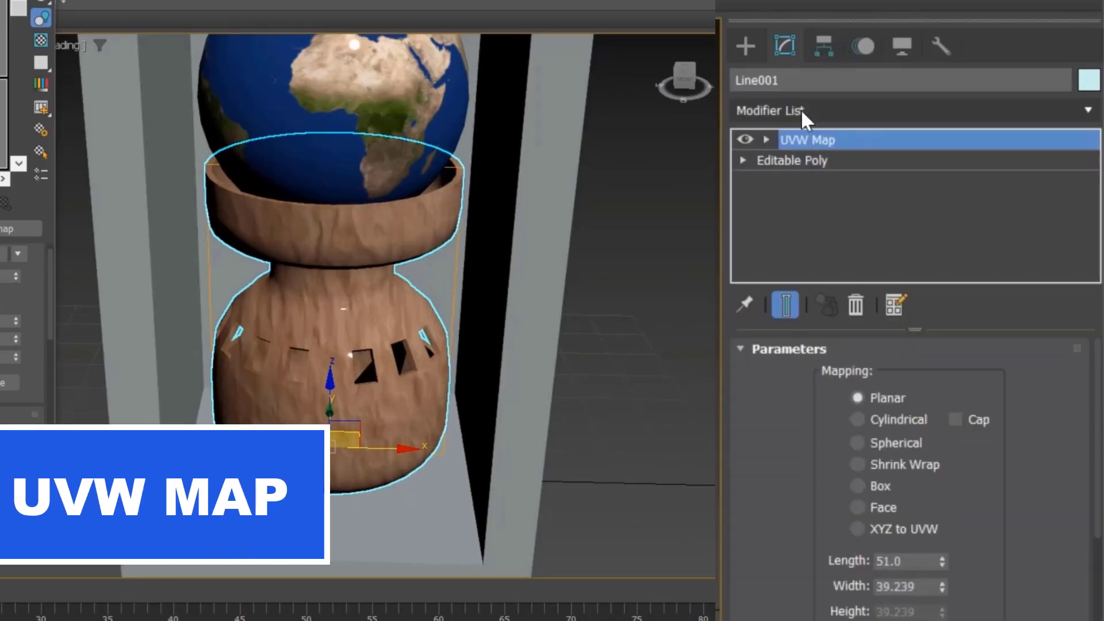
pyautogui.click(879, 485)
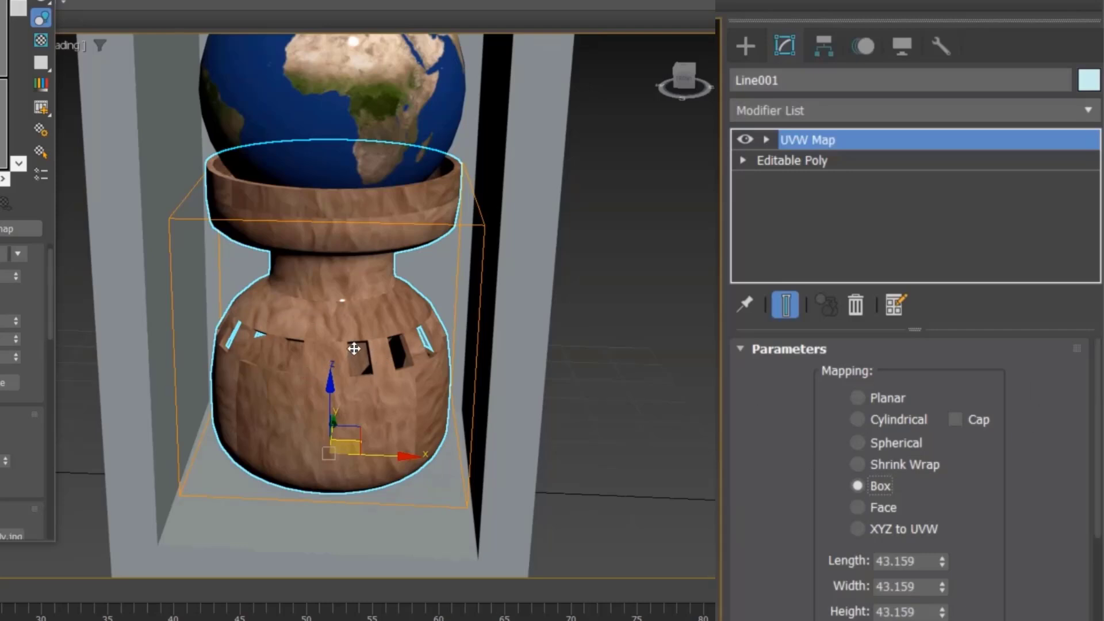
# Step: Try box mapping sizes of 45 and then 25 for length, width and height
pyautogui.keyDown('alt'); pyautogui.moveTo(355, 349); pyautogui.dragTo(363, 345, button='middle'); pyautogui.keyUp('alt')
pyautogui.doubleClick(923, 564)
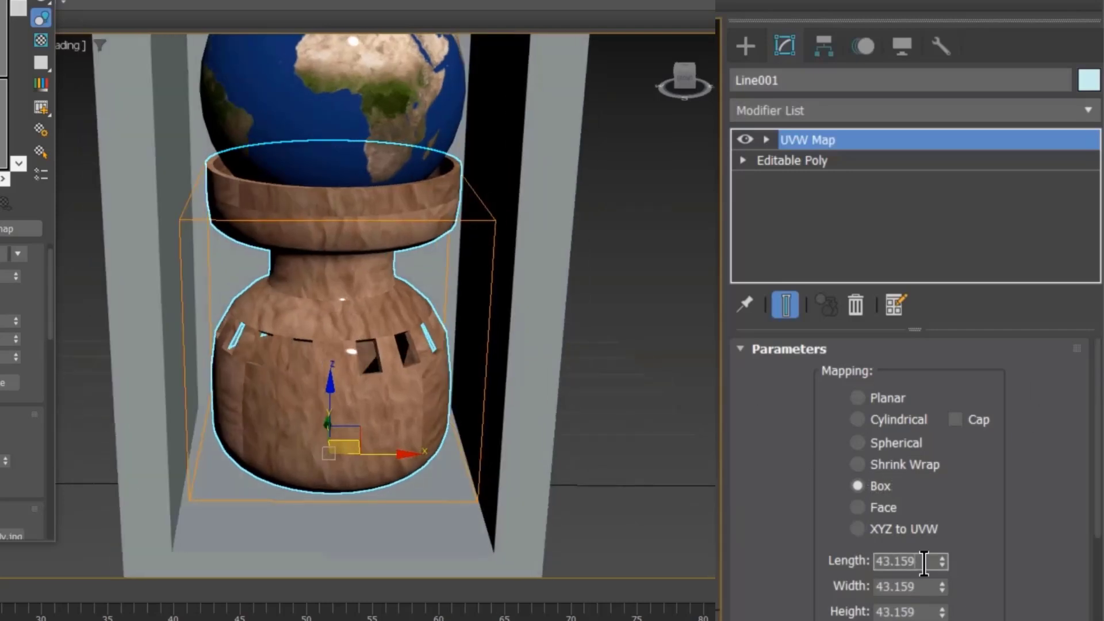
pyautogui.write('45')
pyautogui.press('Tab')
pyautogui.write('45')
pyautogui.press('Tab')
pyautogui.write('45')
pyautogui.press('Tab')
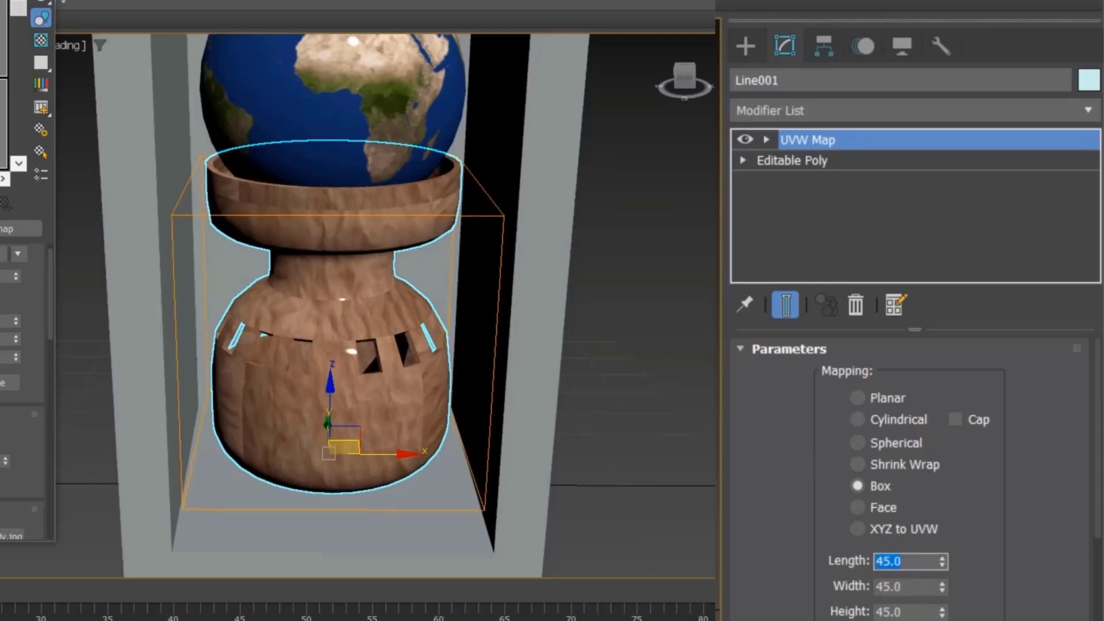
pyautogui.write('25')
pyautogui.press('Tab')
pyautogui.write('25')
pyautogui.press('Tab')
pyautogui.write('2')
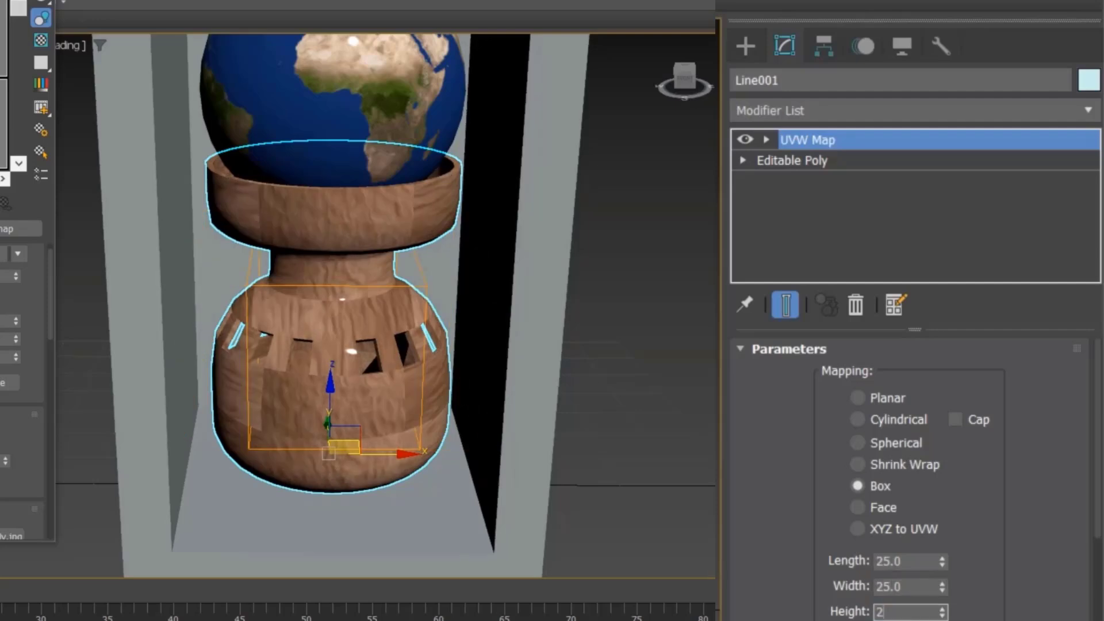
pyautogui.write('5')
pyautogui.press('Return')
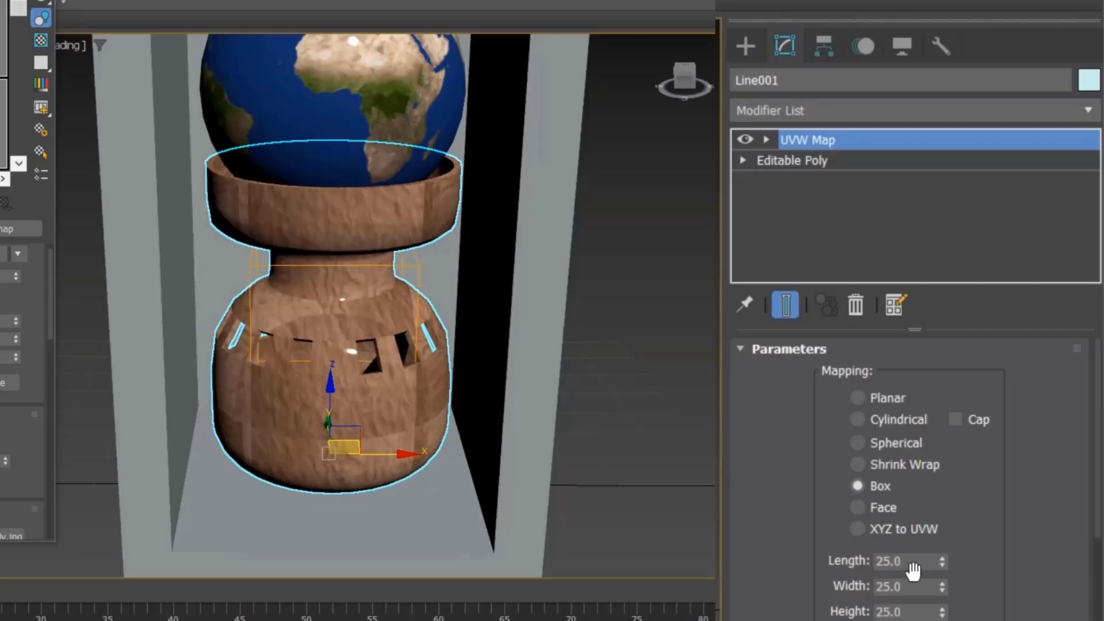
# Step: Set the vase's box mapping length, width and height to 50
pyautogui.write('50')
pyautogui.press('Tab')
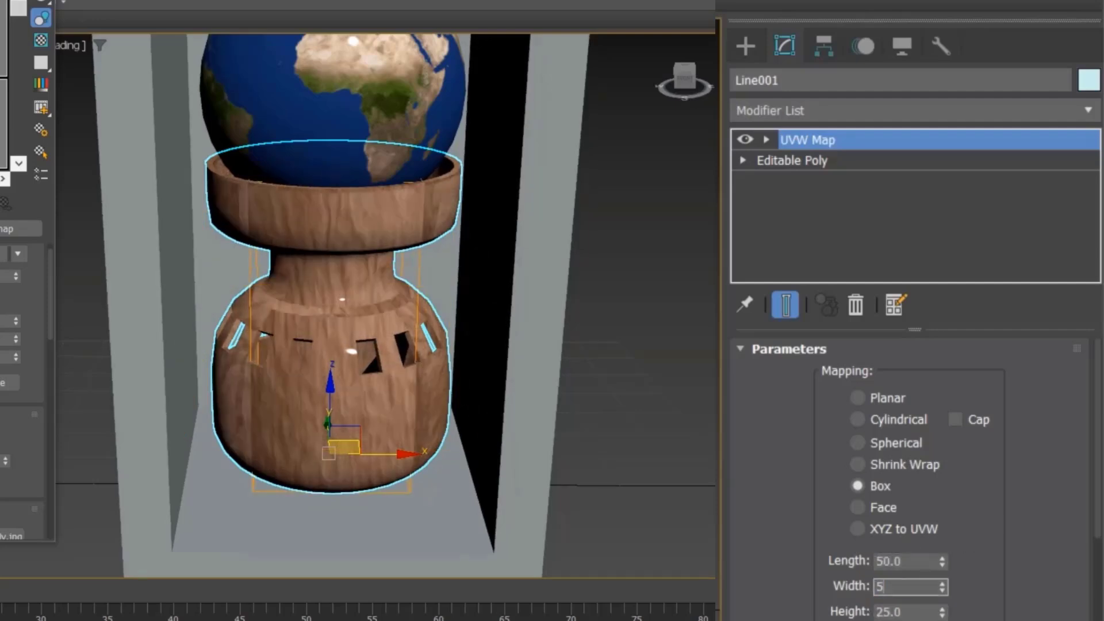
pyautogui.write('50')
pyautogui.press('Tab')
pyautogui.write('50')
pyautogui.press('Return')
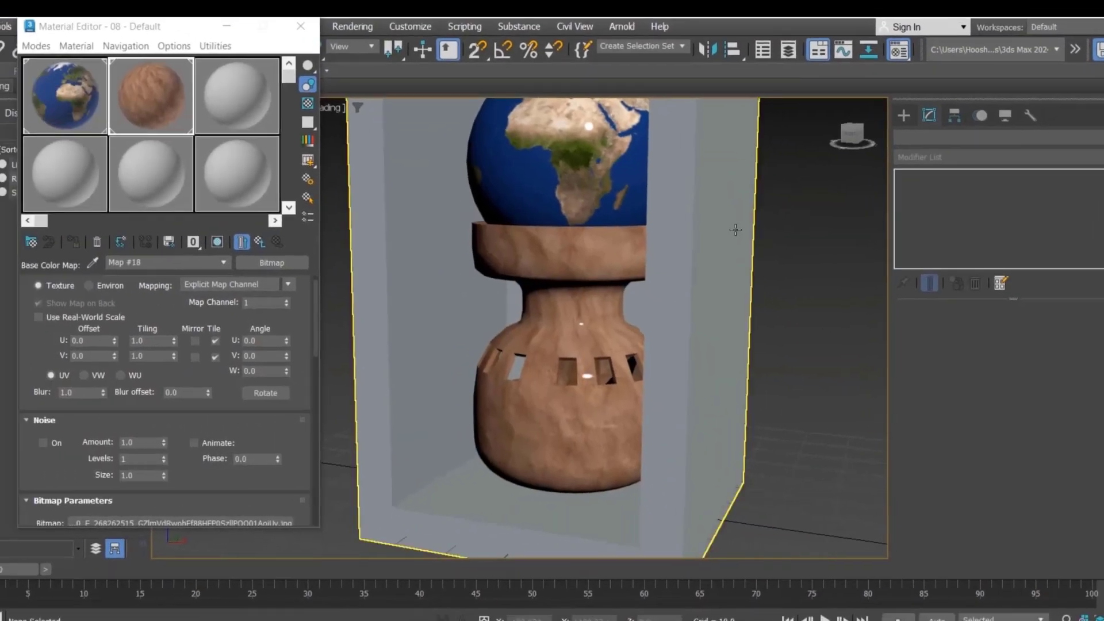
# Step: Load Red_brick_wall_texture as a Bitmap base color map in the third material slot and show it on the selected frame
pyautogui.click(735, 229)
pyautogui.click(228, 115)
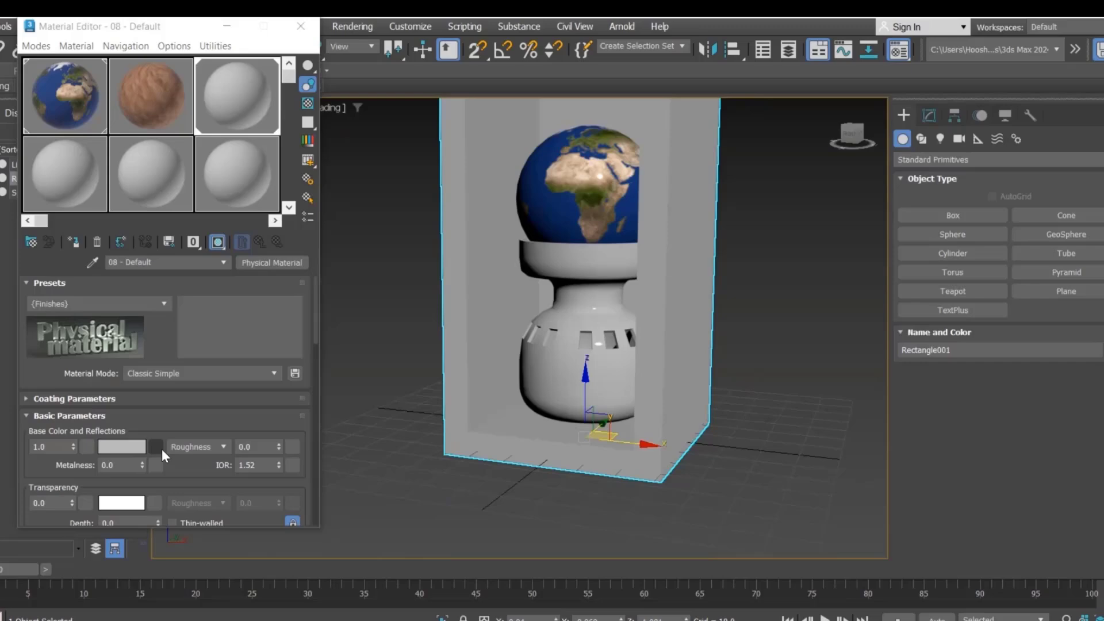
pyautogui.click(155, 447)
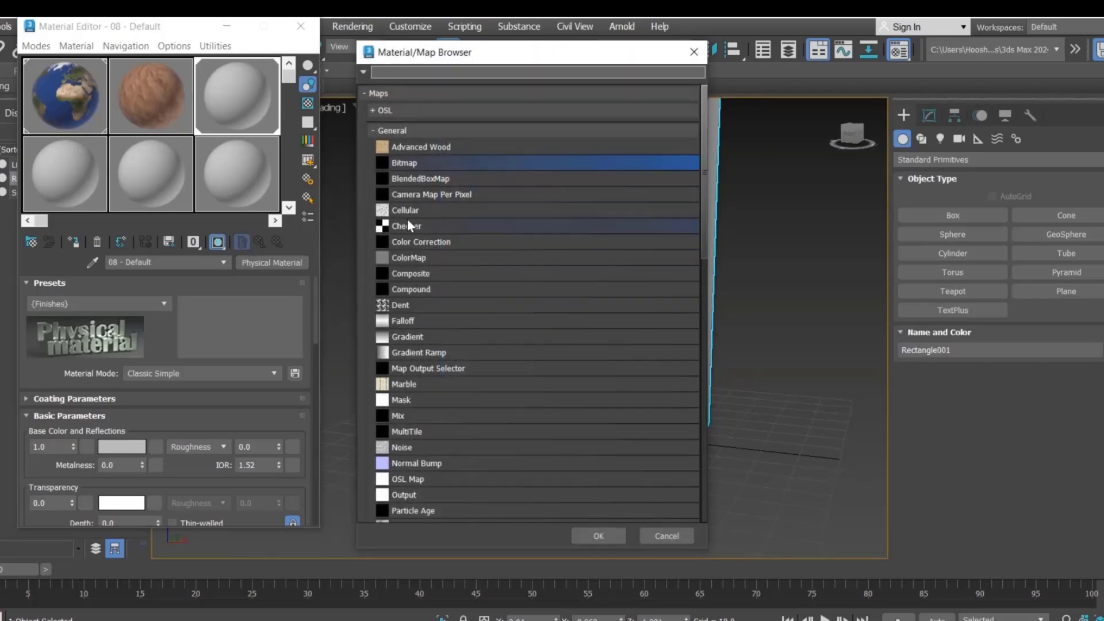
pyautogui.doubleClick(409, 165)
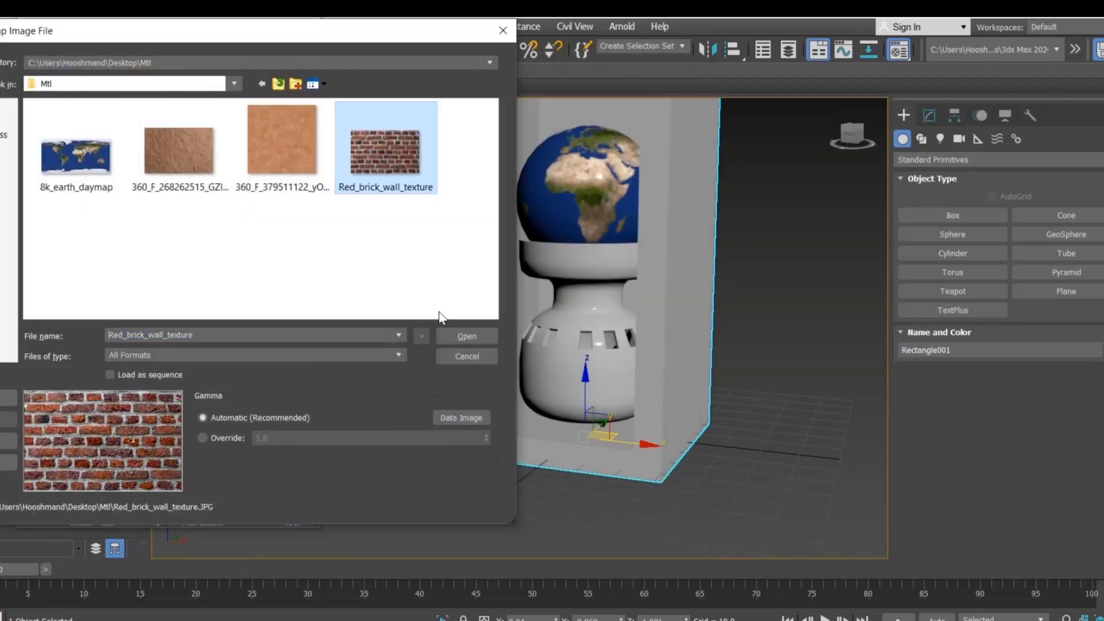
pyautogui.press('Return')
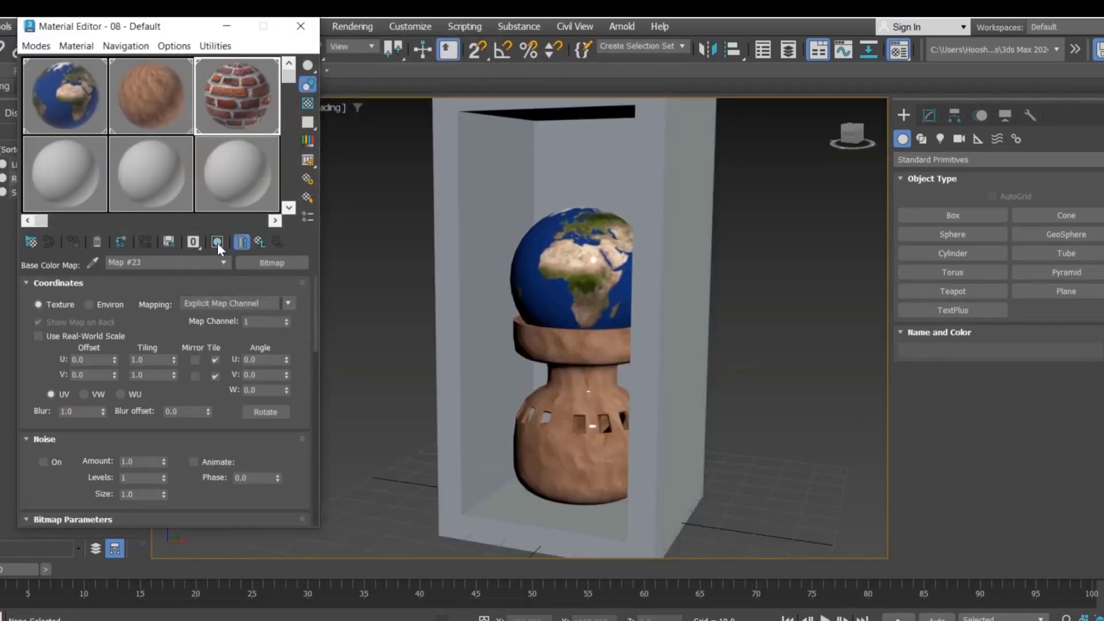
pyautogui.click(217, 242)
# Step: Select the rectangular frame and close the Material Editor
pyautogui.click(451, 277)
pyautogui.click(451, 277)
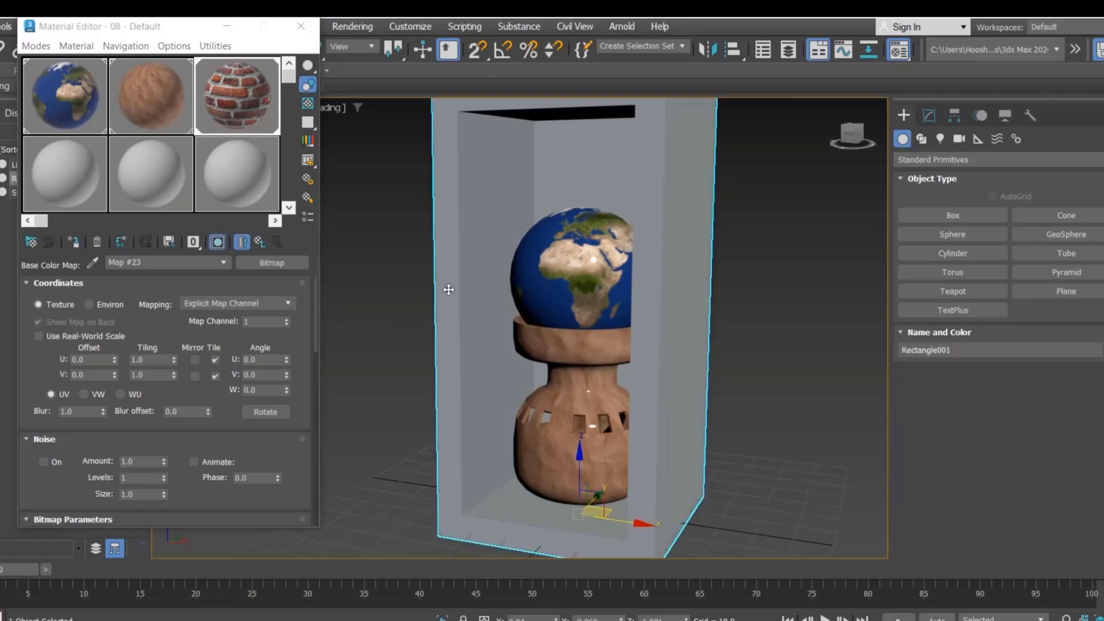
pyautogui.scroll(-3, 375, 257)
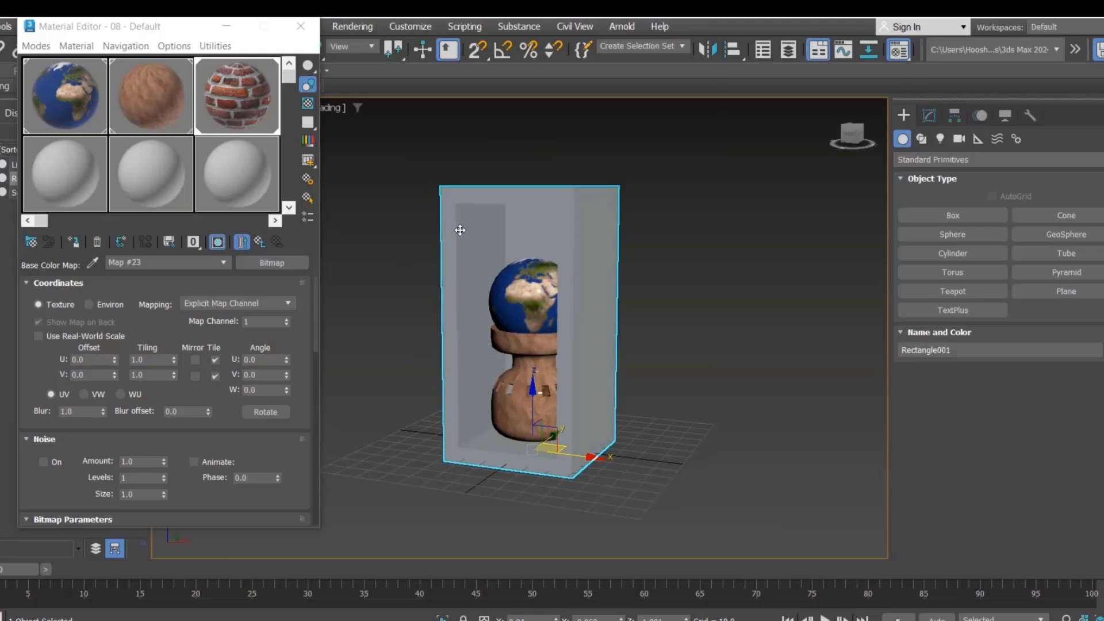
pyautogui.scroll(3, 377, 268)
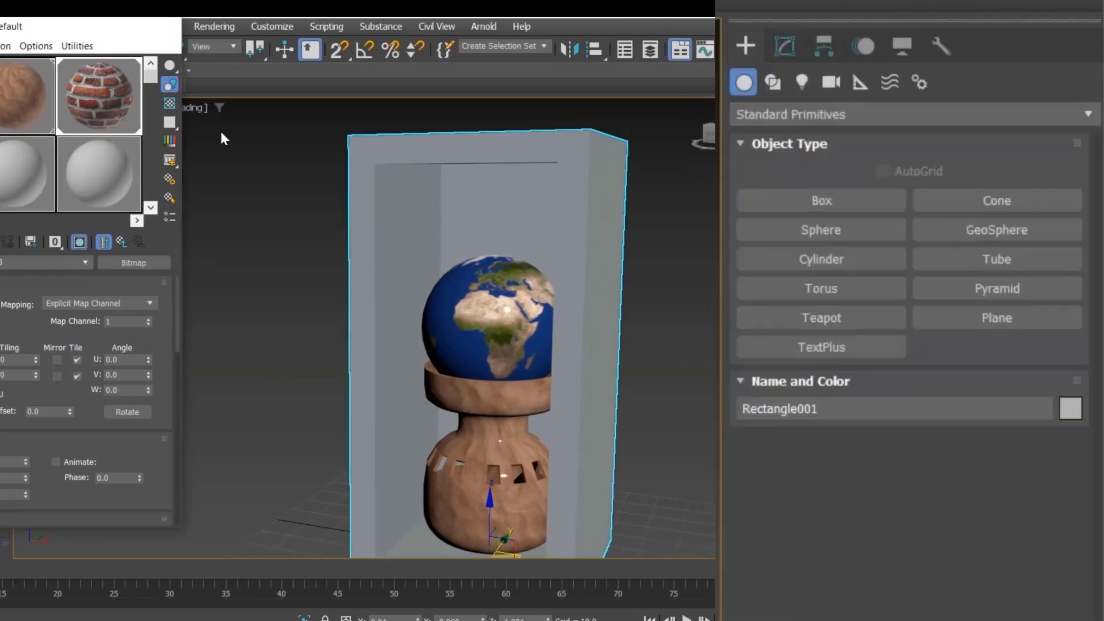
pyautogui.click(301, 26)
# Step: Add a UVW Map modifier to the frame and switch its mapping to Box
pyautogui.click(471, 174)
pyautogui.click(508, 182)
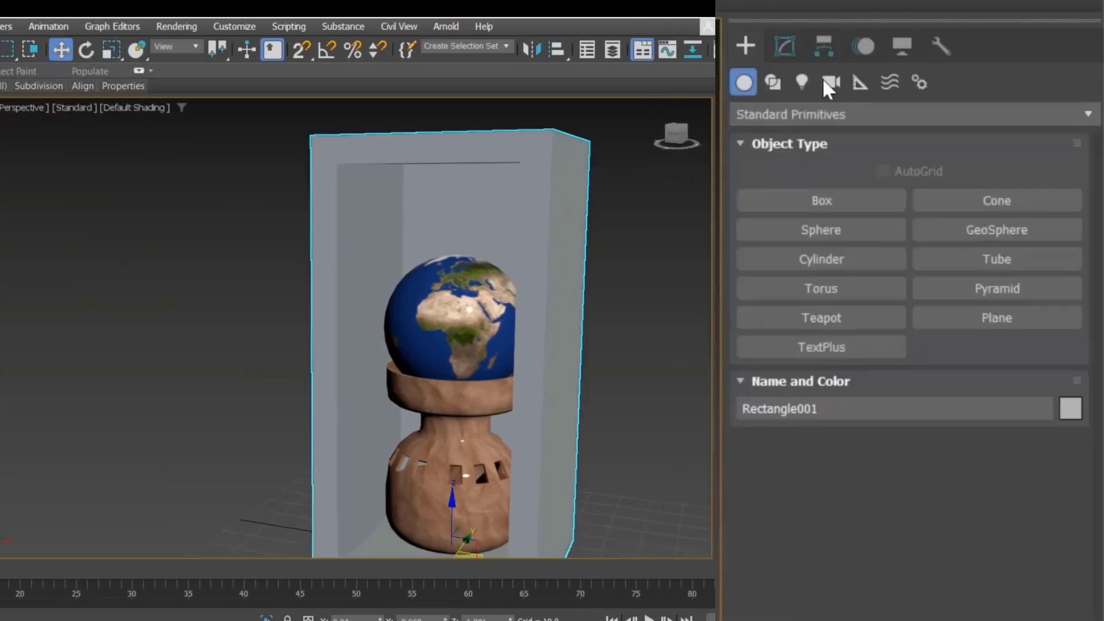
pyautogui.click(783, 43)
pyautogui.click(823, 109)
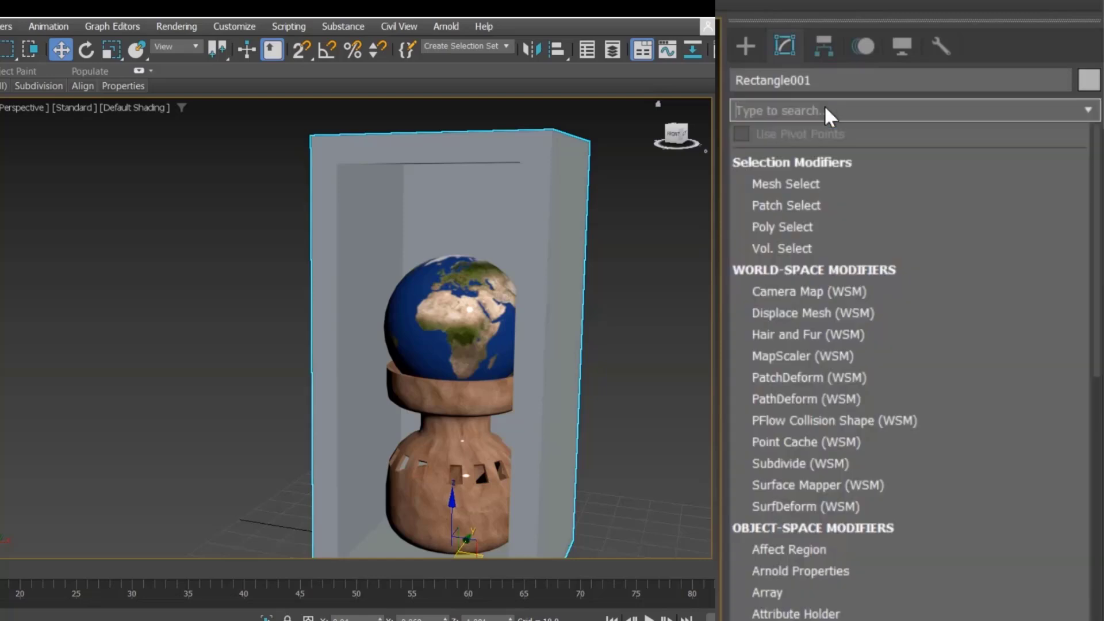
pyautogui.write('uv')
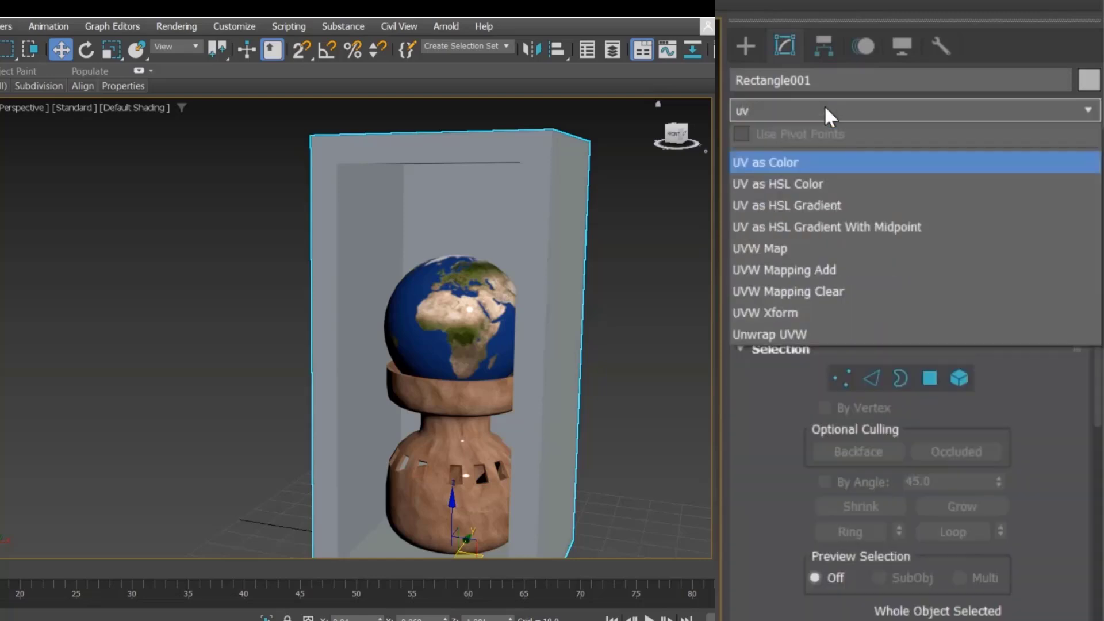
pyautogui.press('Down')
pyautogui.press('Down')
pyautogui.press('Down')
pyautogui.press('Down')
pyautogui.press('Return')
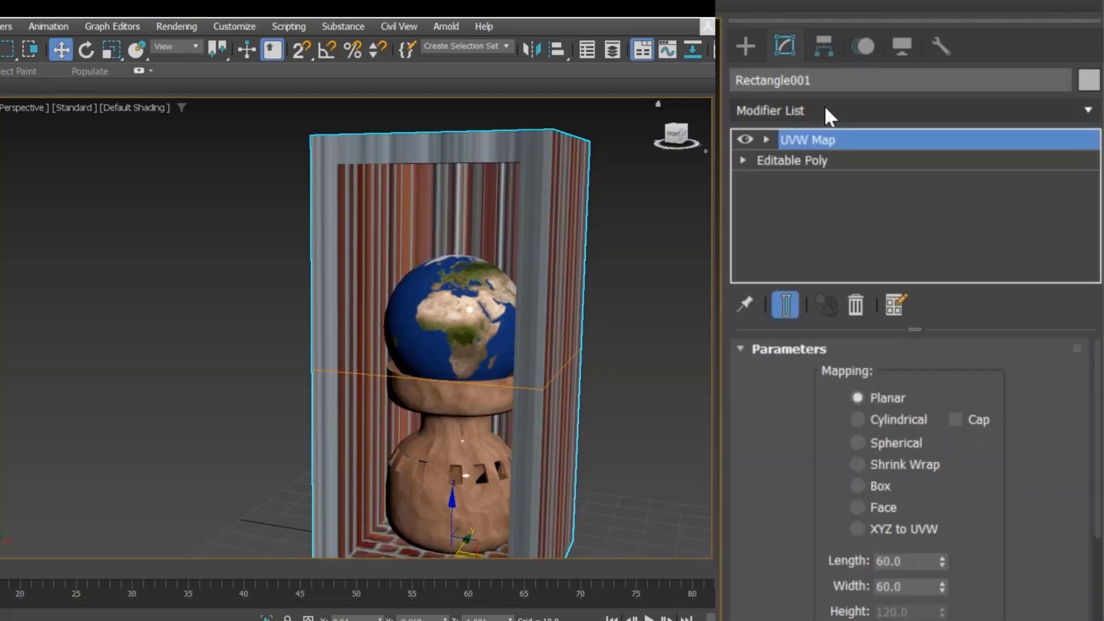
pyautogui.moveTo(632, 329); pyautogui.dragTo(563, 302, button='middle')
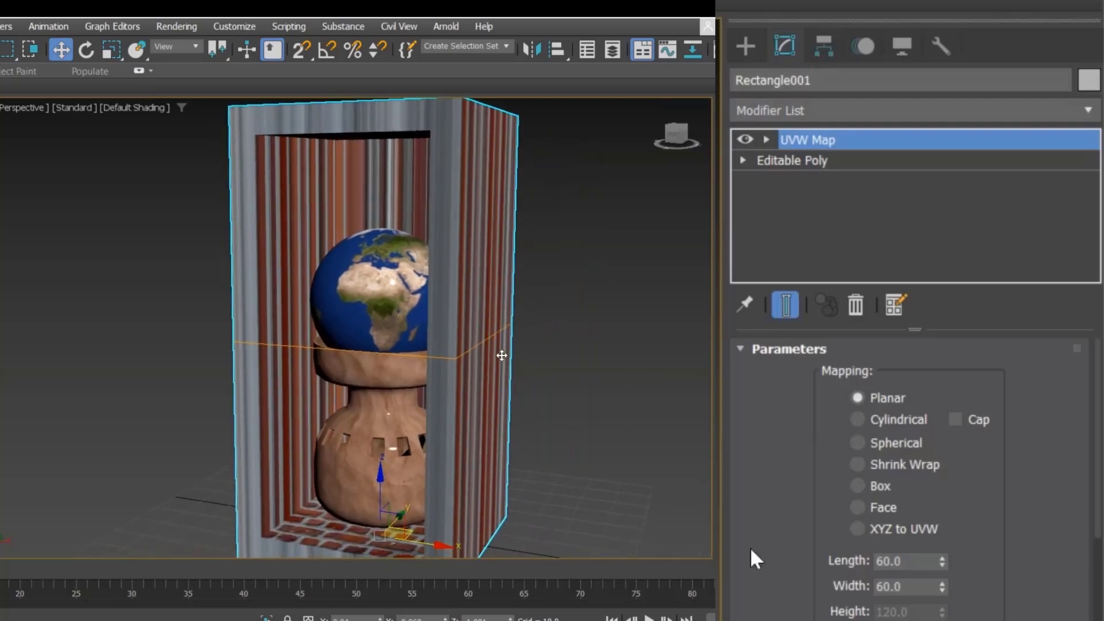
pyautogui.click(882, 488)
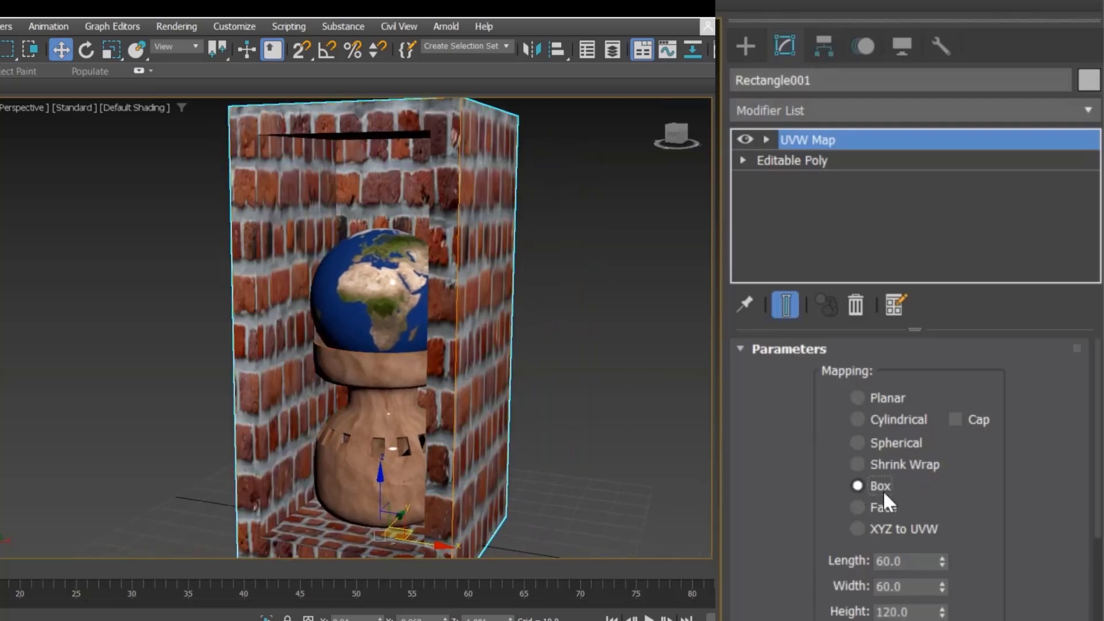
# Step: Enlarge the frame's box mapping to about 75.6 length and 97.8 width
pyautogui.moveTo(583, 381); pyautogui.dragTo(492, 350, button='middle')
pyautogui.scroll(-3, 551, 350)
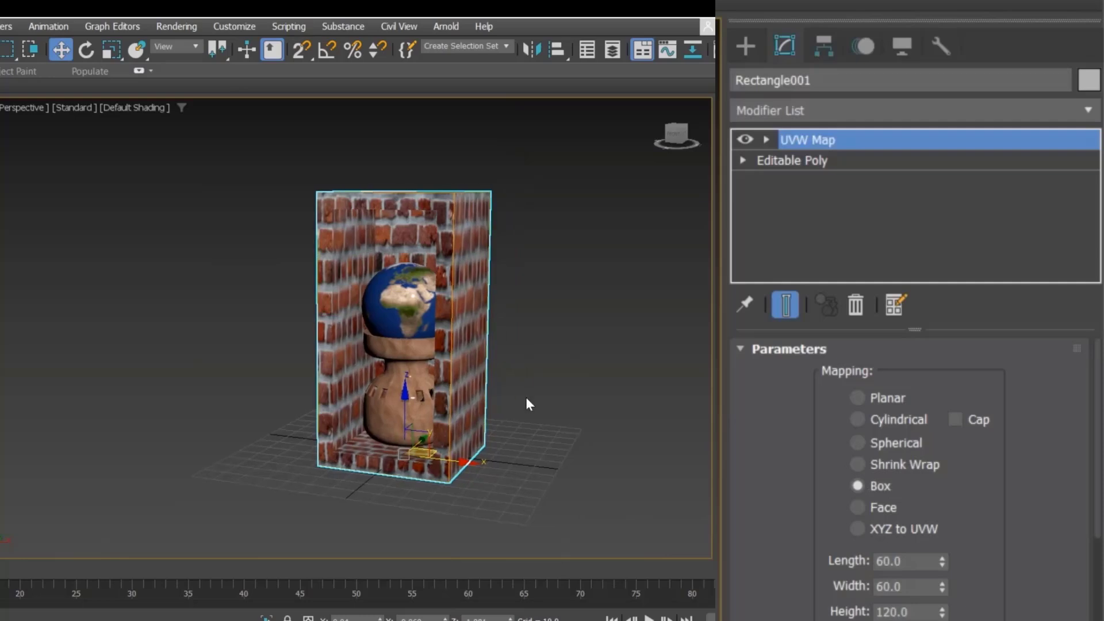
pyautogui.scroll(3, 527, 402)
pyautogui.click(943, 559)
pyautogui.moveTo(945, 568); pyautogui.dragTo(926, 542)
pyautogui.moveTo(946, 586); pyautogui.dragTo(944, 525)
pyautogui.scroll(-2, 481, 420)
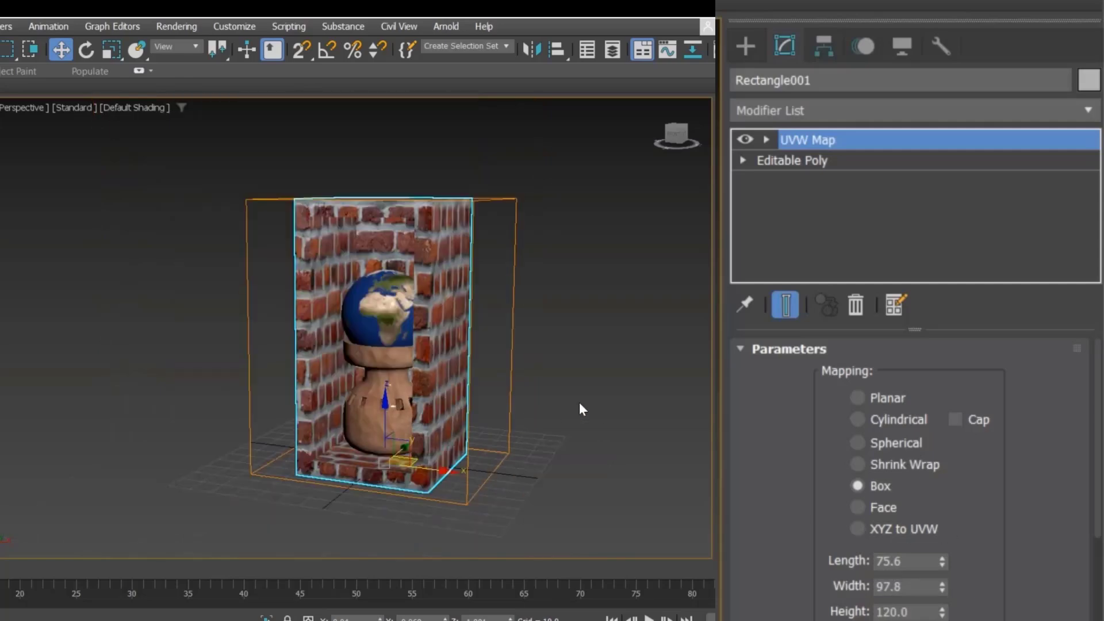
pyautogui.click(579, 402)
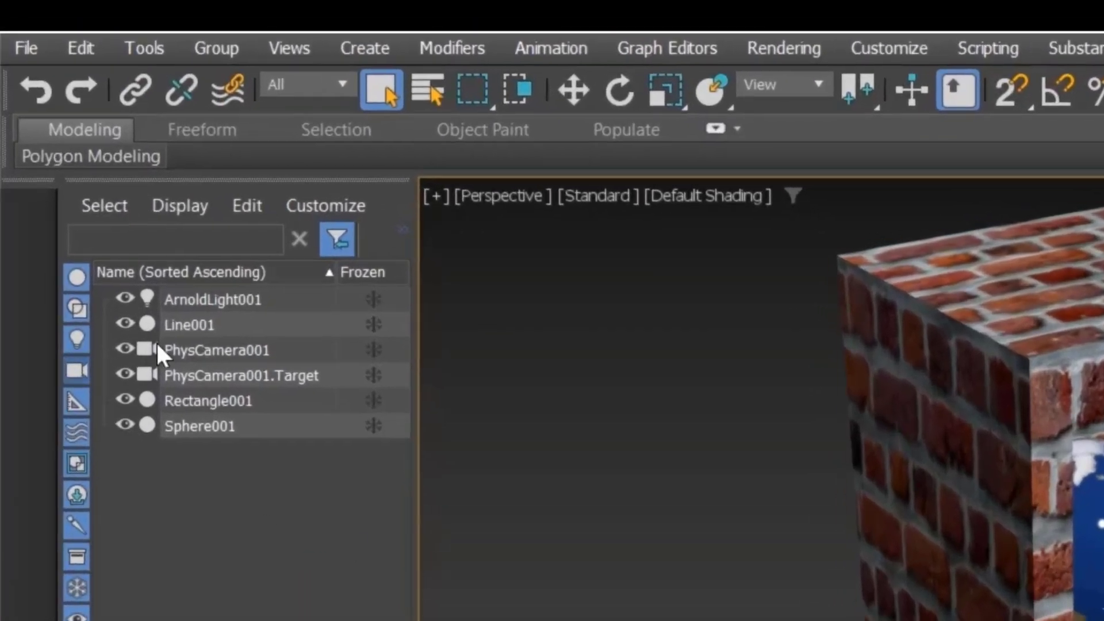
# Step: Select the vase line, rectangle frame and sphere and group them under the name Project
pyautogui.click(188, 325)
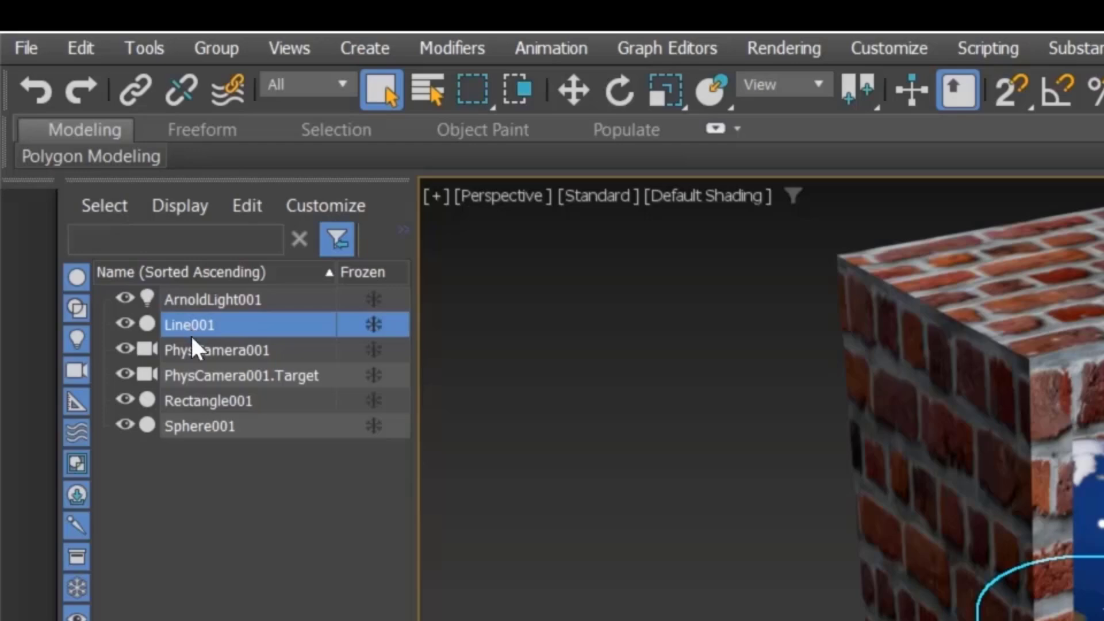
pyautogui.keyDown('ctrl'); pyautogui.click(201, 401); pyautogui.keyUp('ctrl')
pyautogui.keyDown('ctrl'); pyautogui.click(201, 426); pyautogui.keyUp('ctrl')
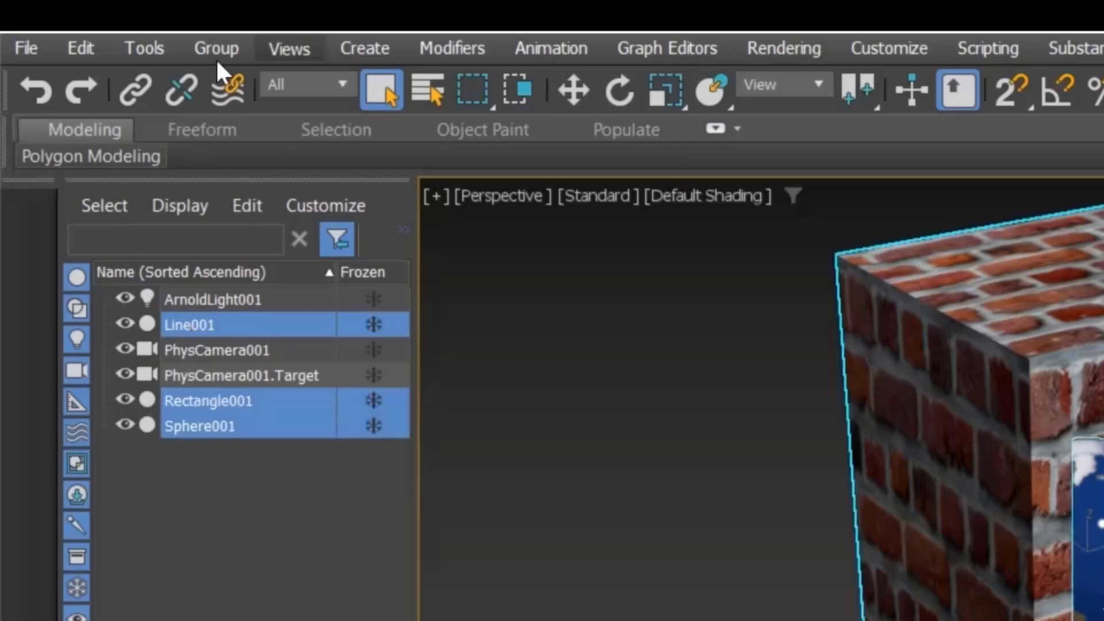
pyautogui.click(216, 56)
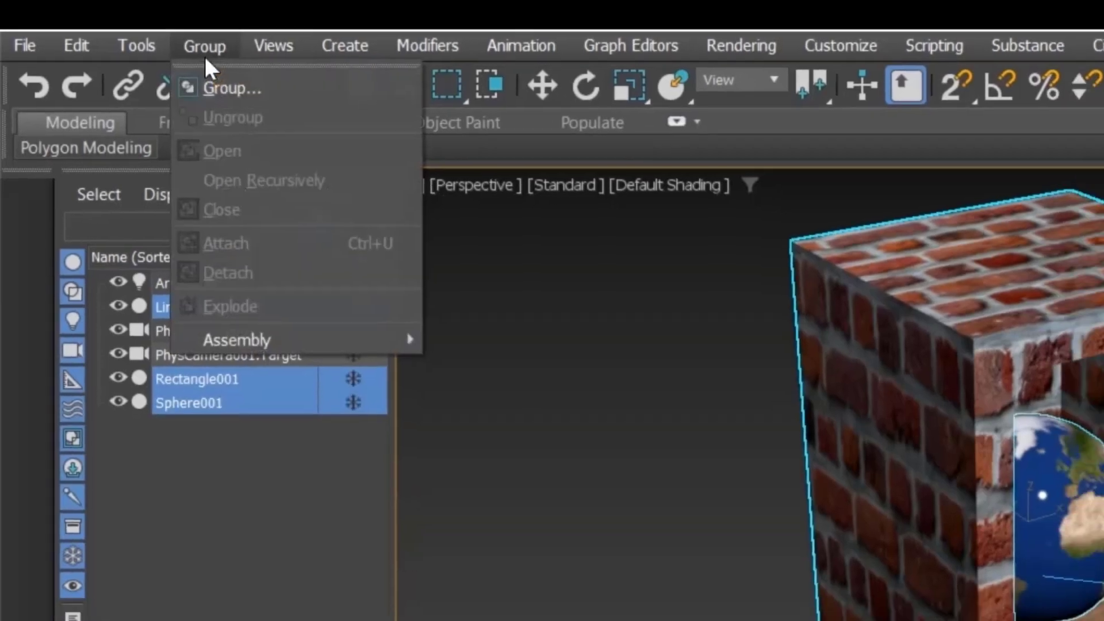
pyautogui.click(244, 94)
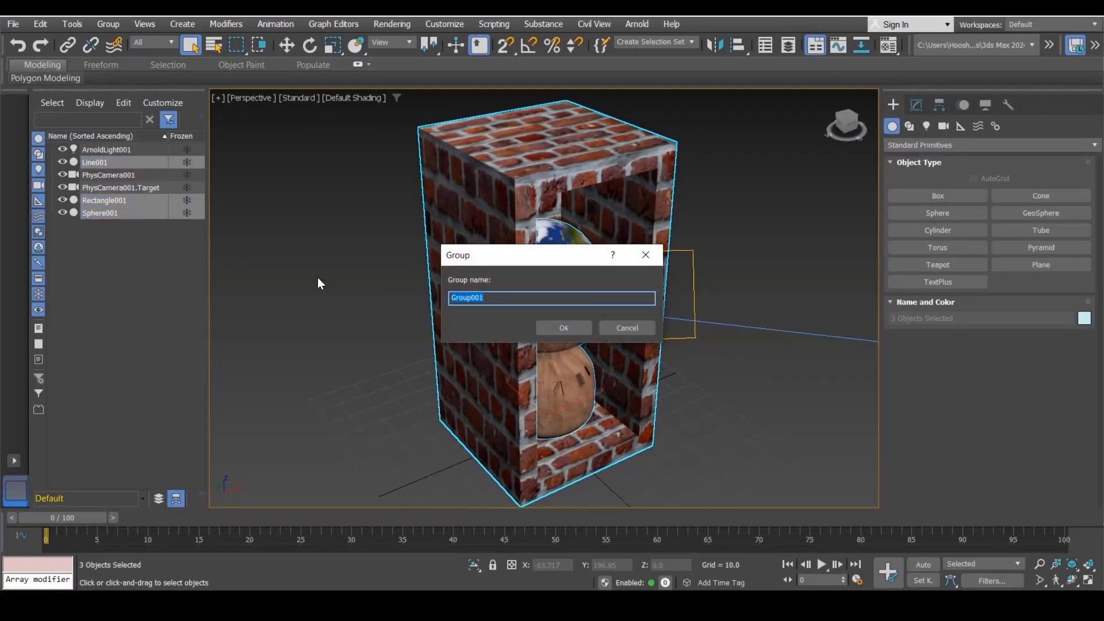
pyautogui.write('Project')
pyautogui.press('Return')
# Step: Select the Project group and move its pivot down to the base of the objects with Affect Pivot Only
pyautogui.click(113, 190)
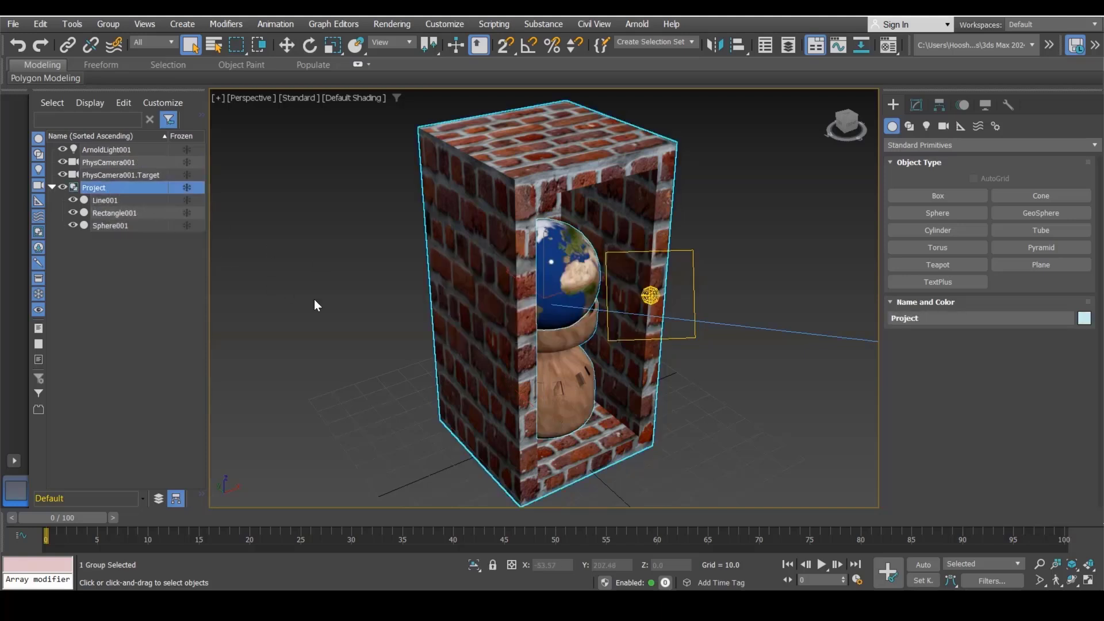
pyautogui.press('w')
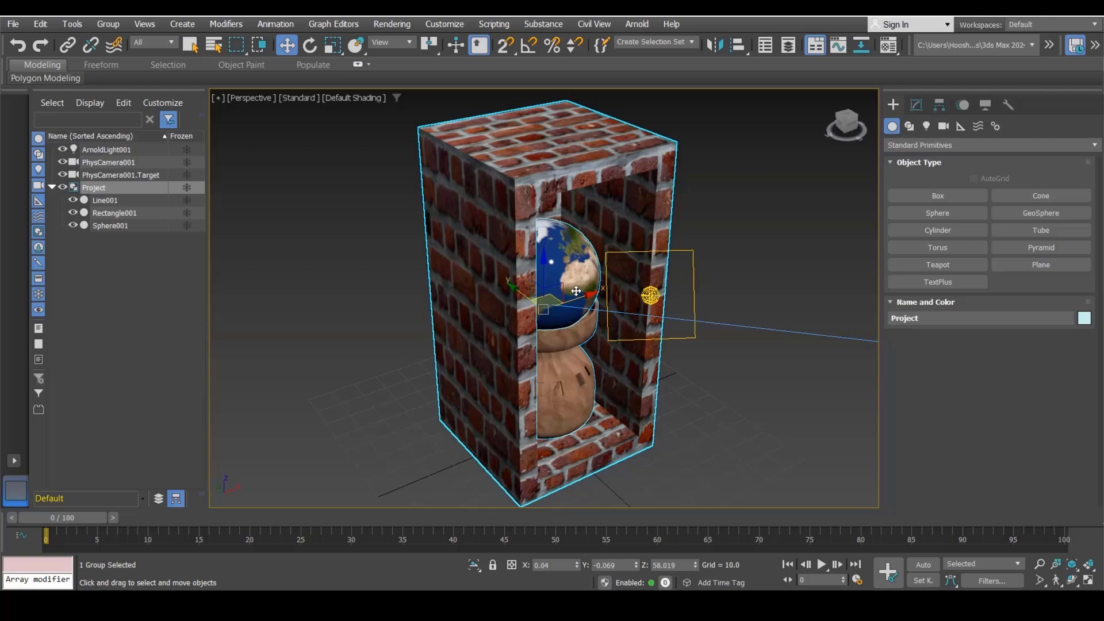
pyautogui.click(938, 105)
pyautogui.click(986, 198)
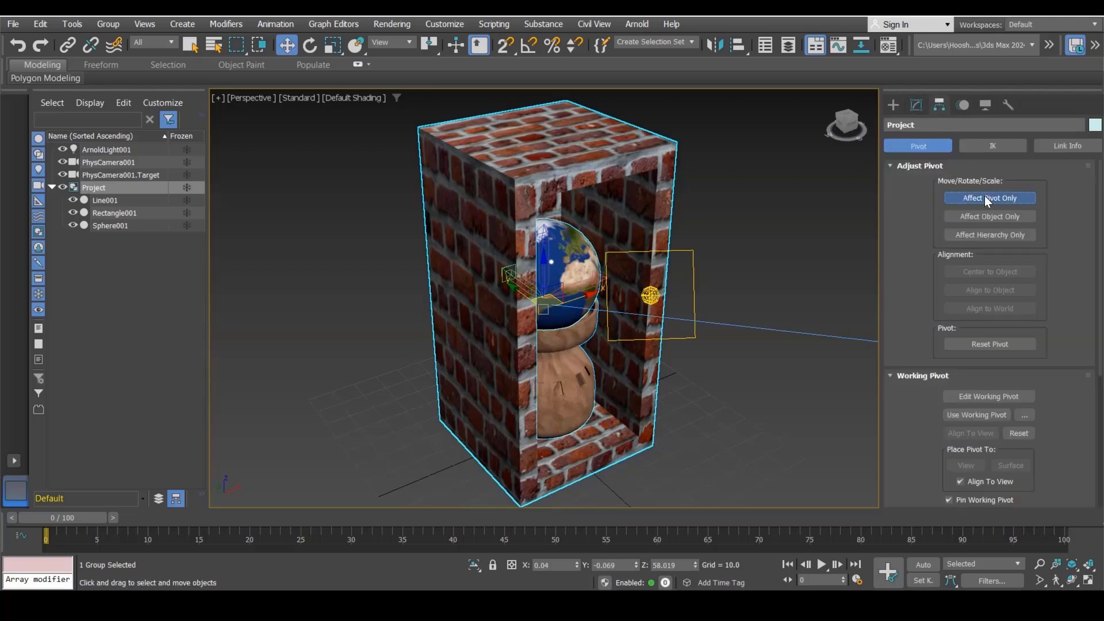
pyautogui.click(1000, 273)
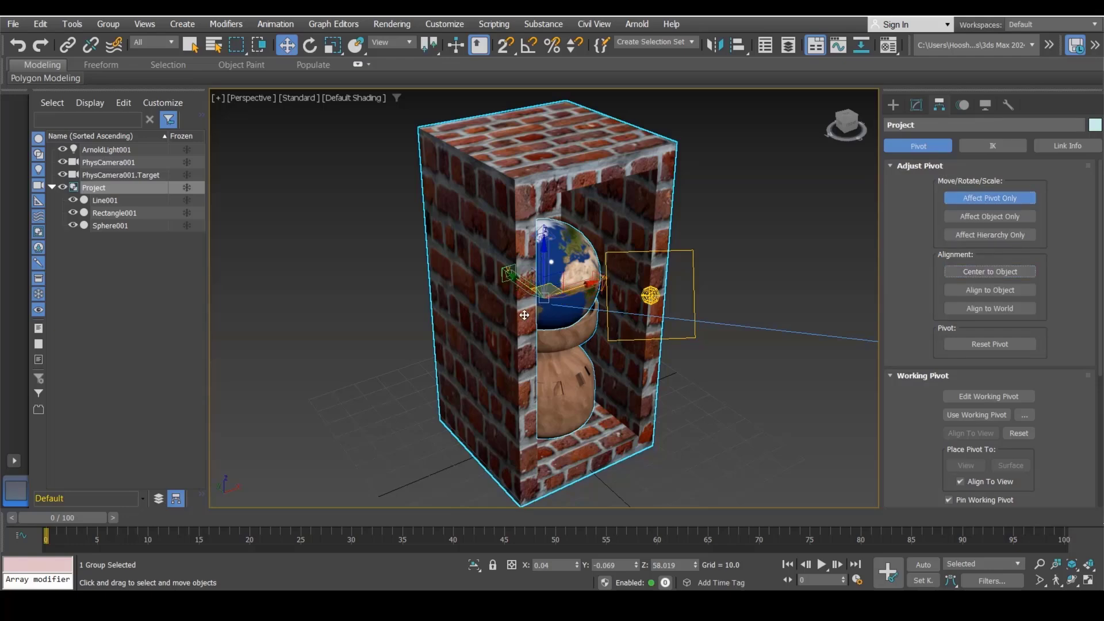
pyautogui.hotkey('alt', 'w')
pyautogui.hotkey('alt', 'w')
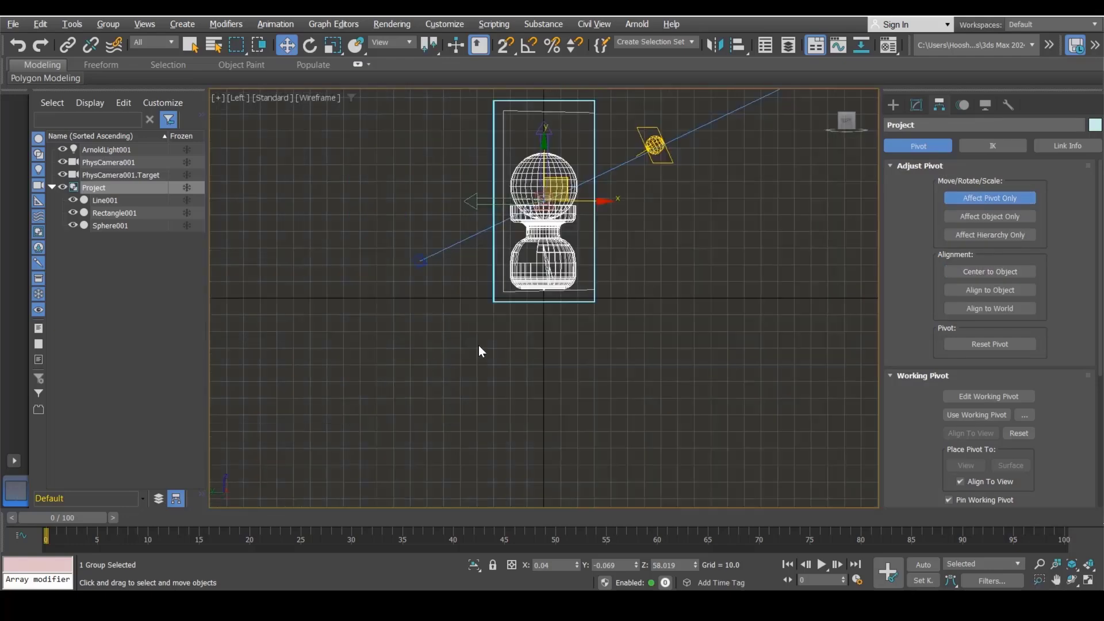
pyautogui.press('z')
pyautogui.moveTo(549, 168); pyautogui.dragTo(556, 440)
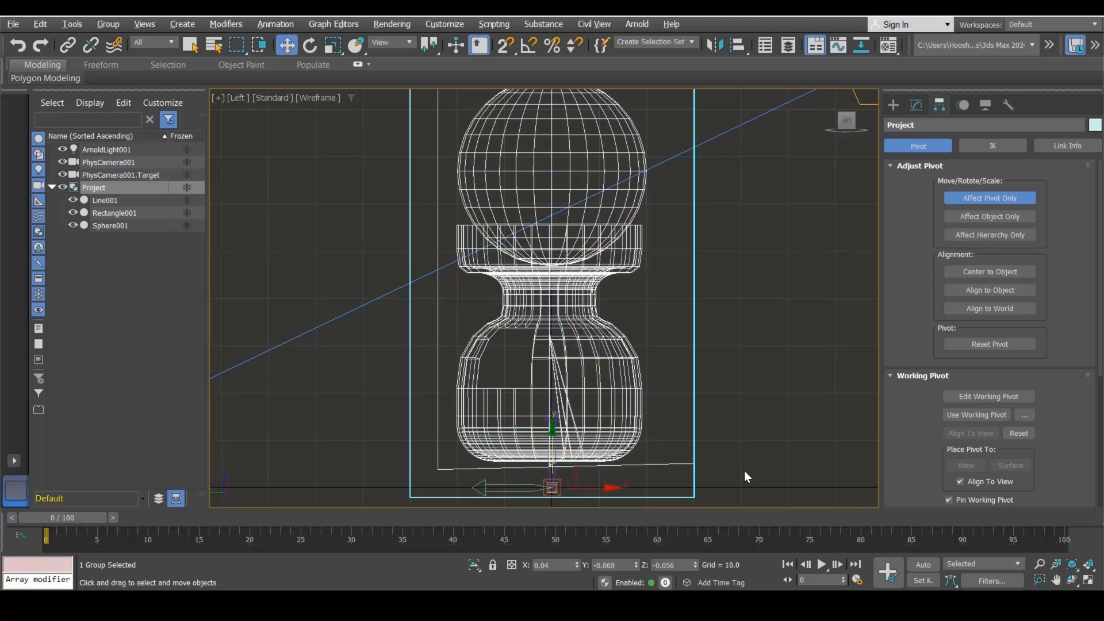
pyautogui.scroll(3, 727, 370)
pyautogui.scroll(2, 574, 399)
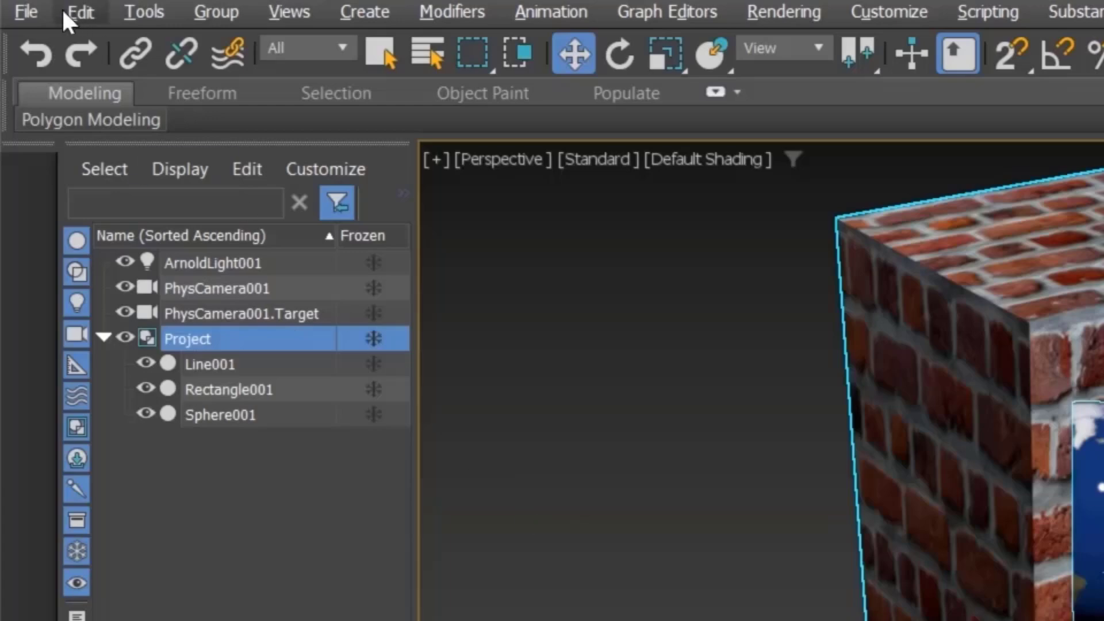
# Step: Export the scene to the Exp folder as Project_FBX in Autodesk FBX format
pyautogui.click(23, 12)
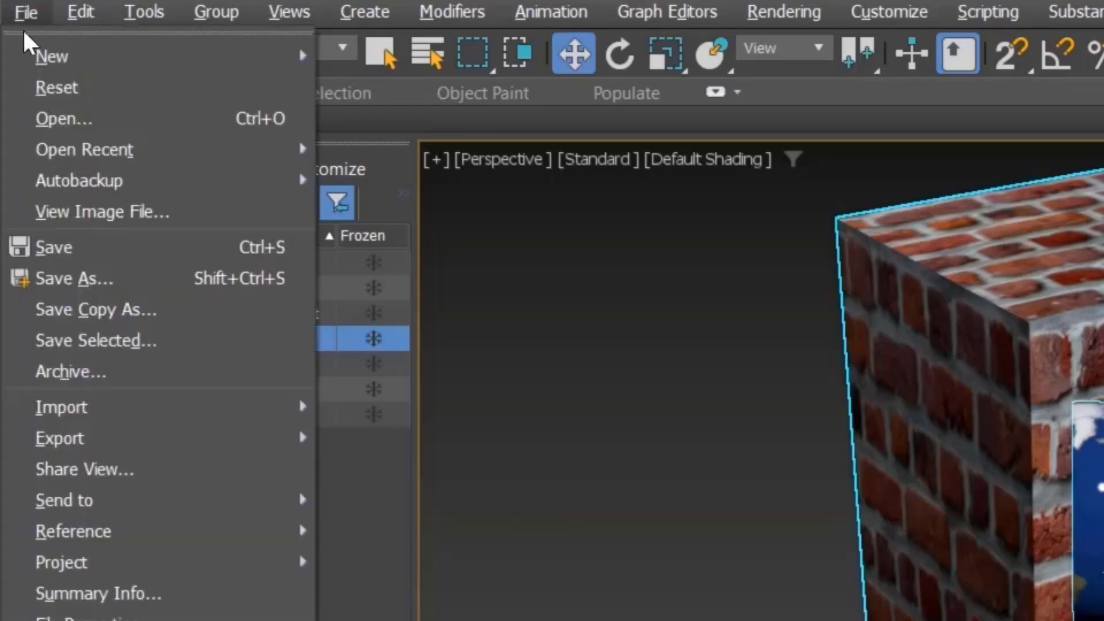
pyautogui.moveTo(94, 442)
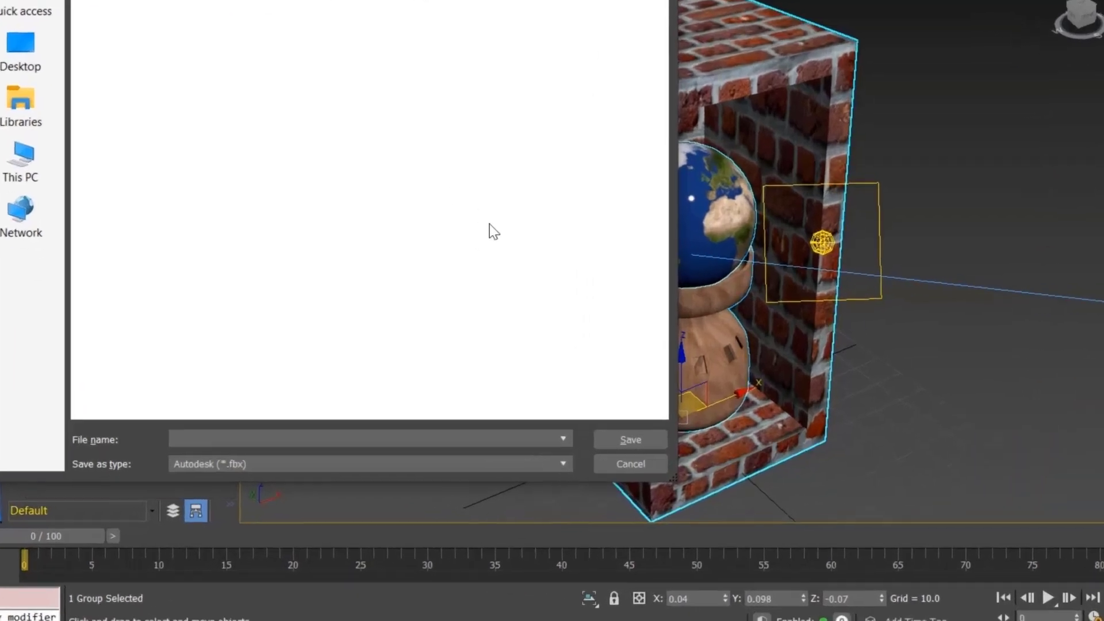
pyautogui.write('Pr')
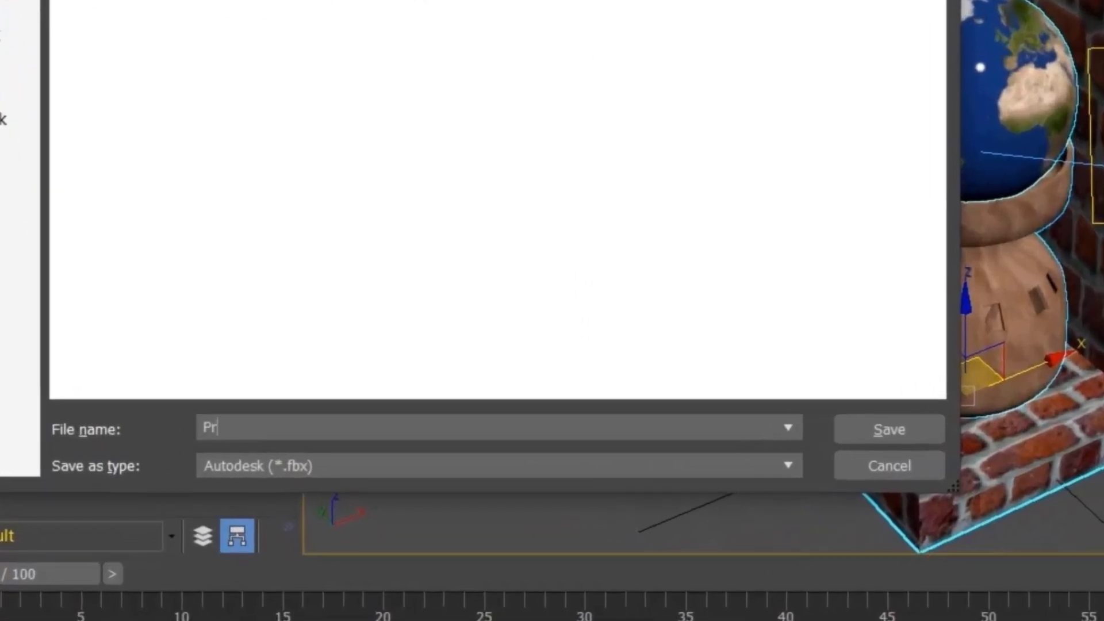
pyautogui.write('oje')
pyautogui.click(407, 464)
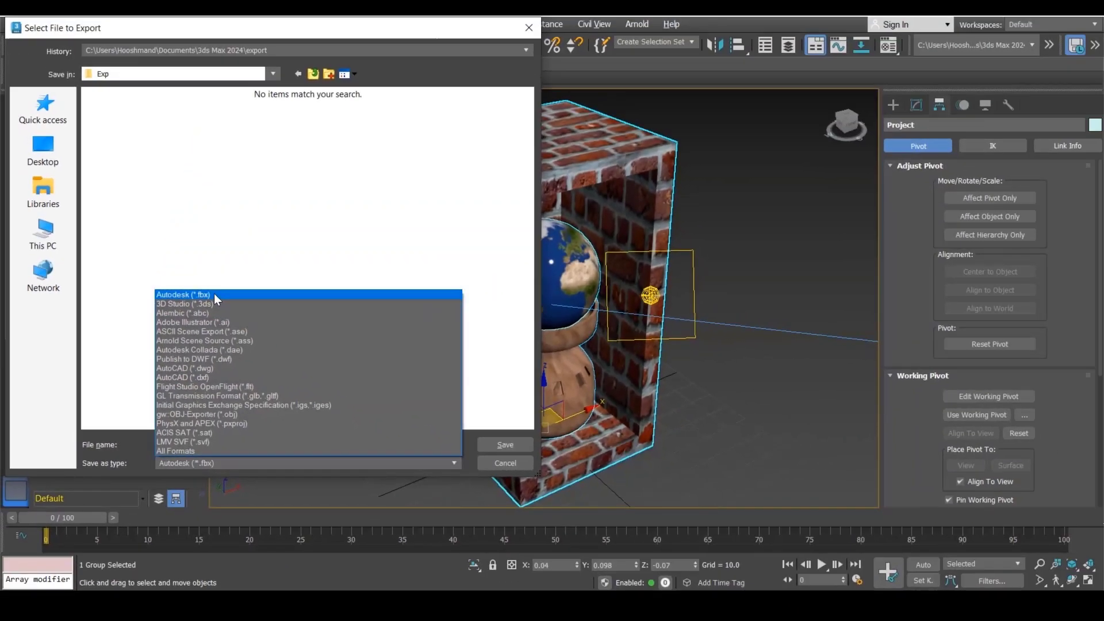
pyautogui.click(318, 128)
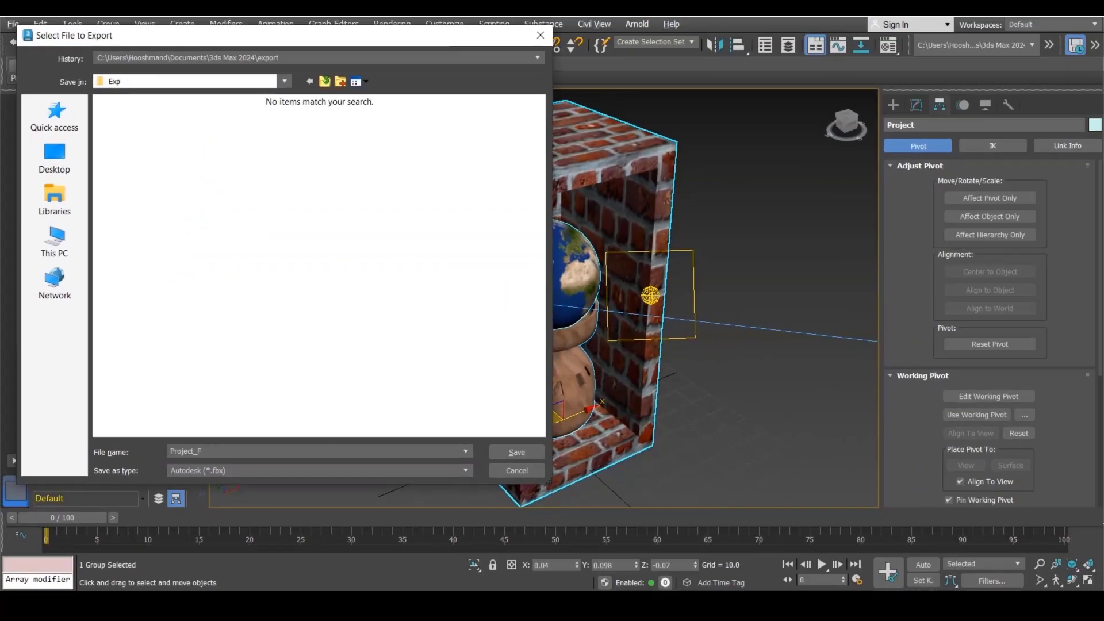
pyautogui.write('BX')
pyautogui.click(506, 458)
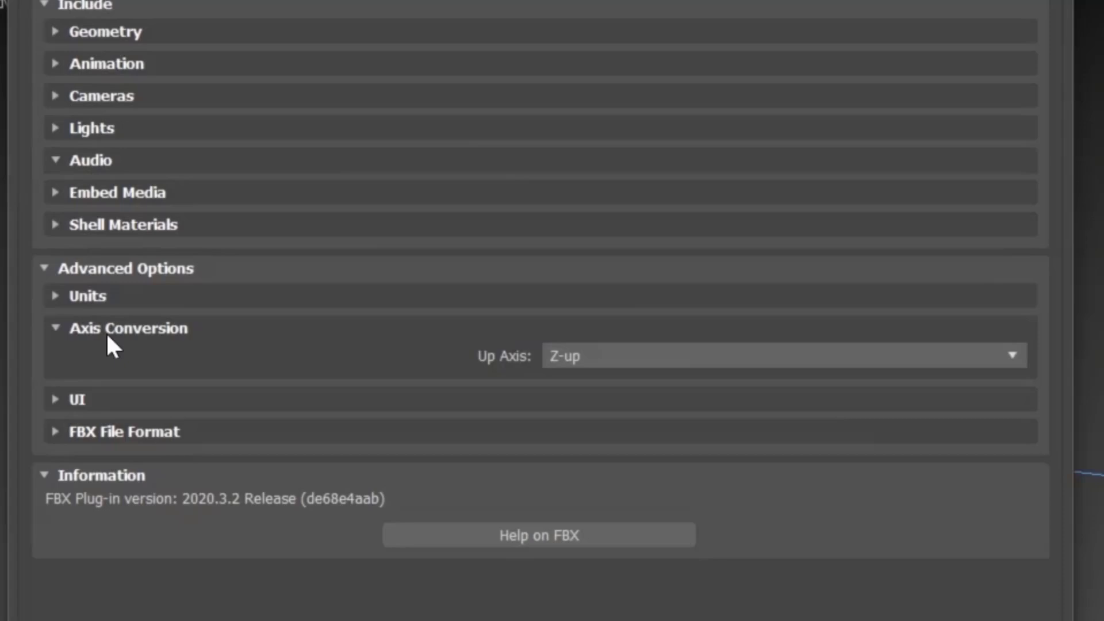
# Step: Set the FBX export Up Axis to Y-up
pyautogui.click(588, 352)
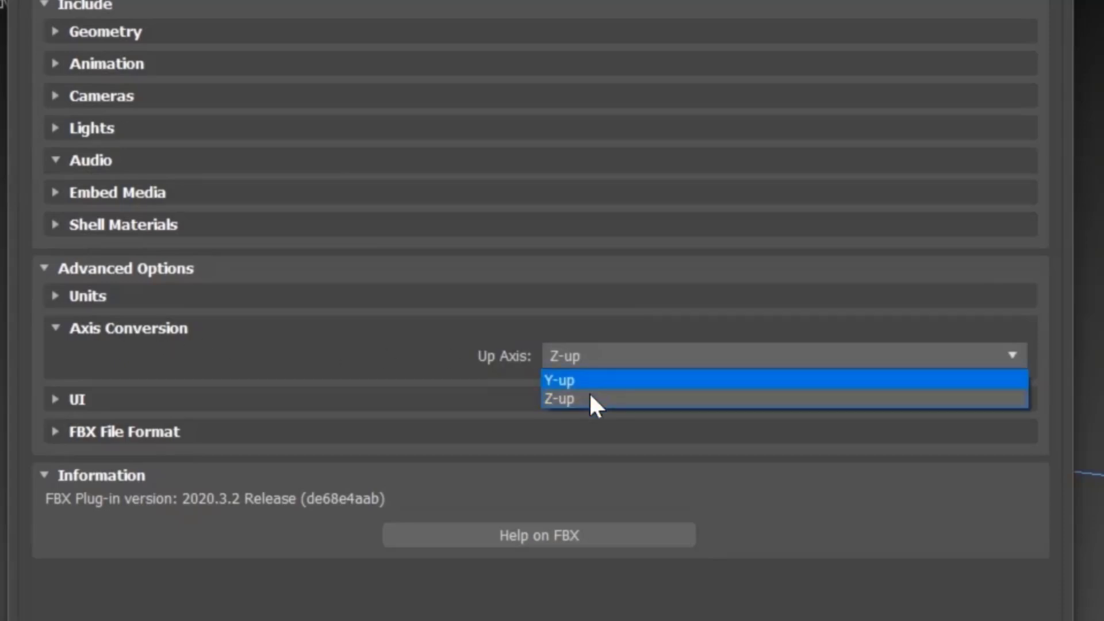
pyautogui.click(560, 398)
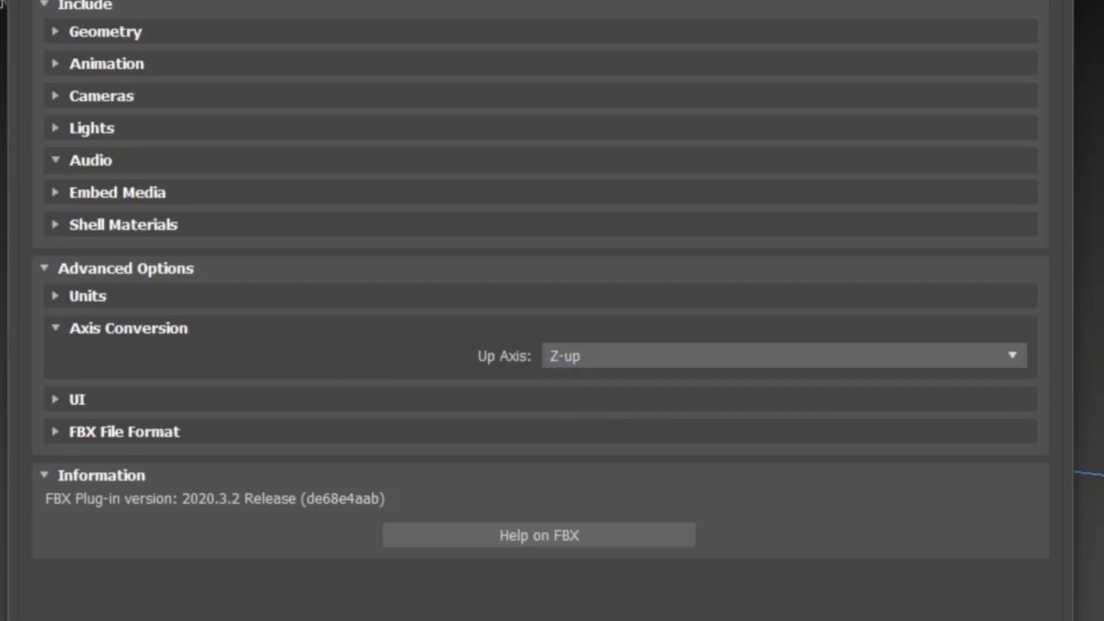
pyautogui.click(573, 356)
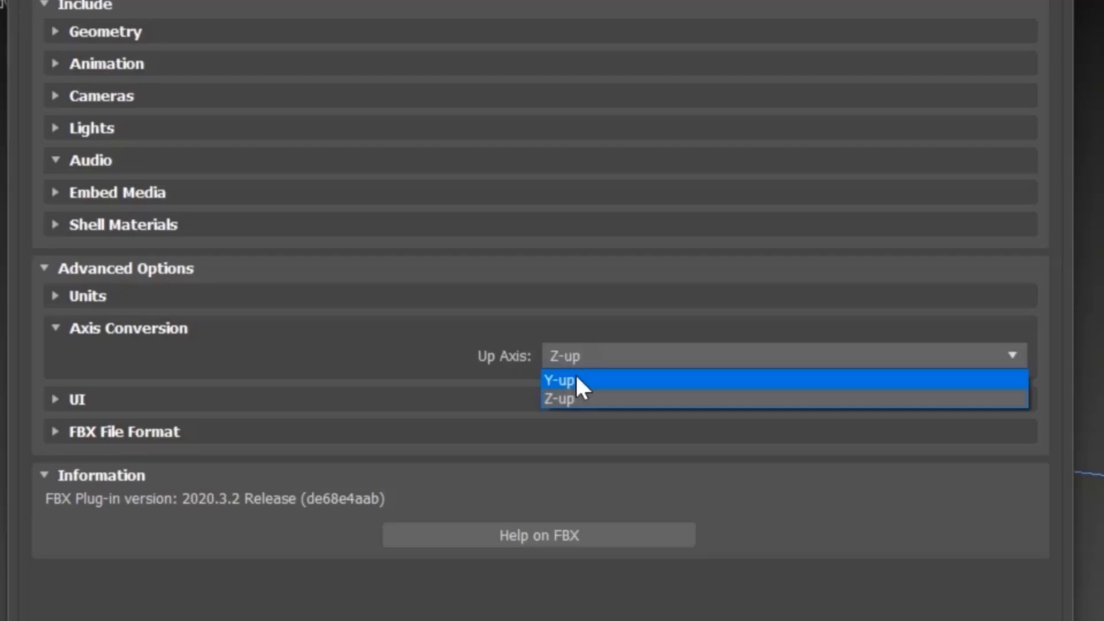
pyautogui.click(575, 381)
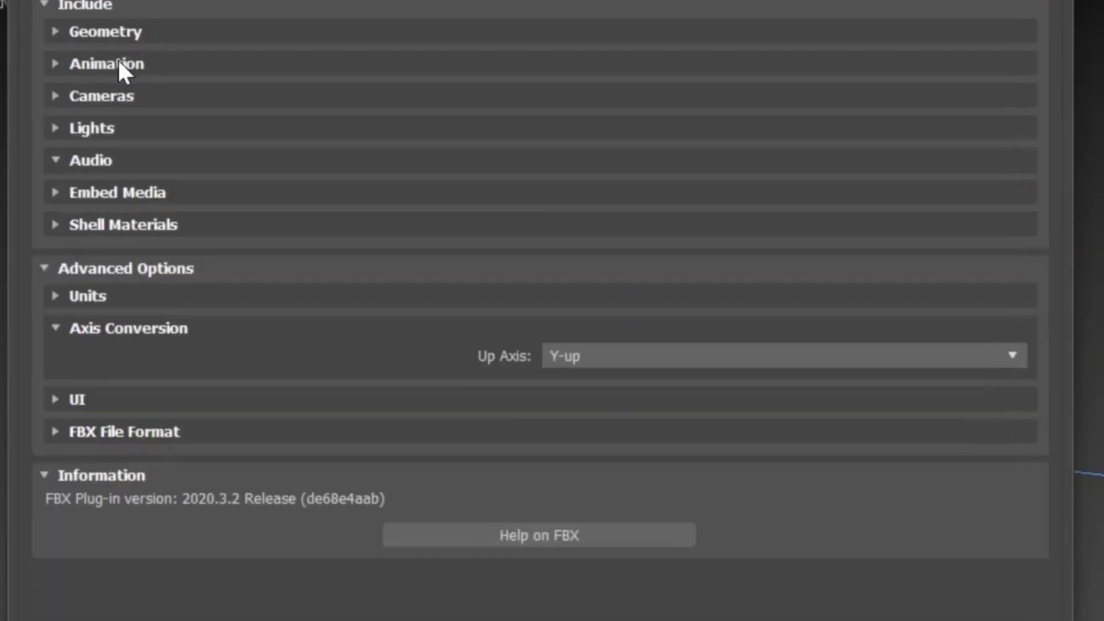
# Step: Inspect the Animation, Cameras and Lights include options in the FBX export settings
pyautogui.click(119, 62)
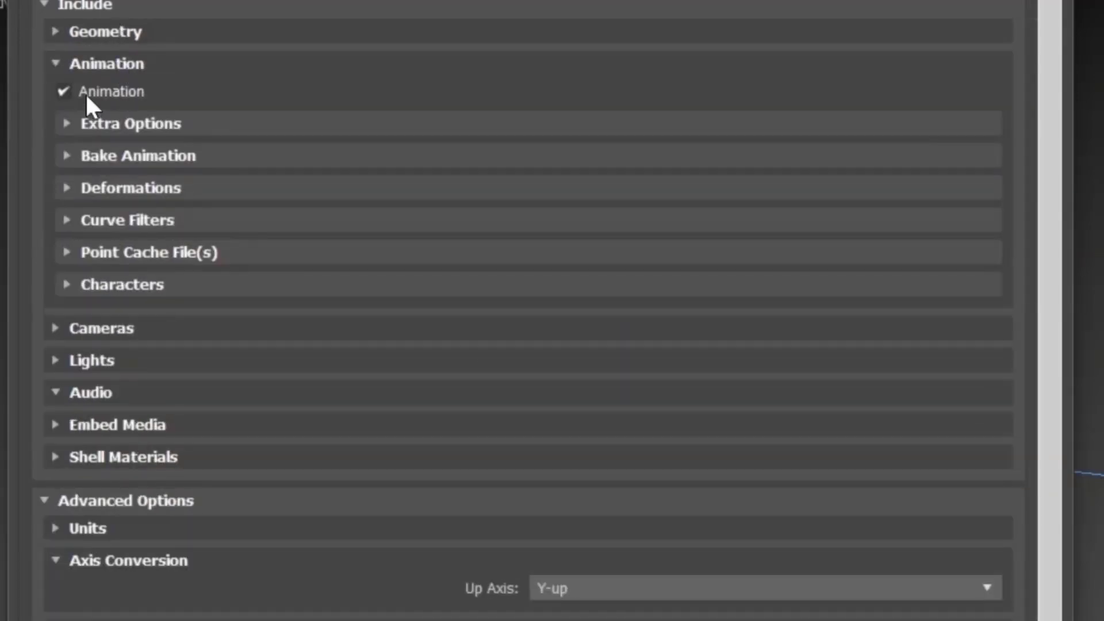
pyautogui.click(85, 92)
pyautogui.click(94, 64)
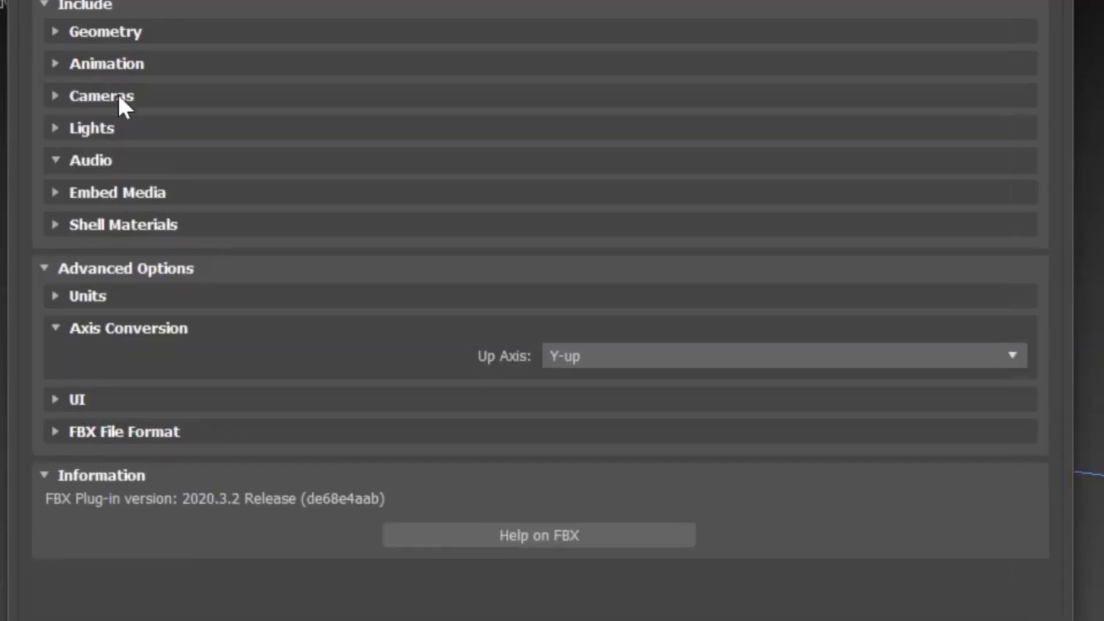
pyautogui.click(117, 95)
pyautogui.click(119, 96)
pyautogui.click(109, 97)
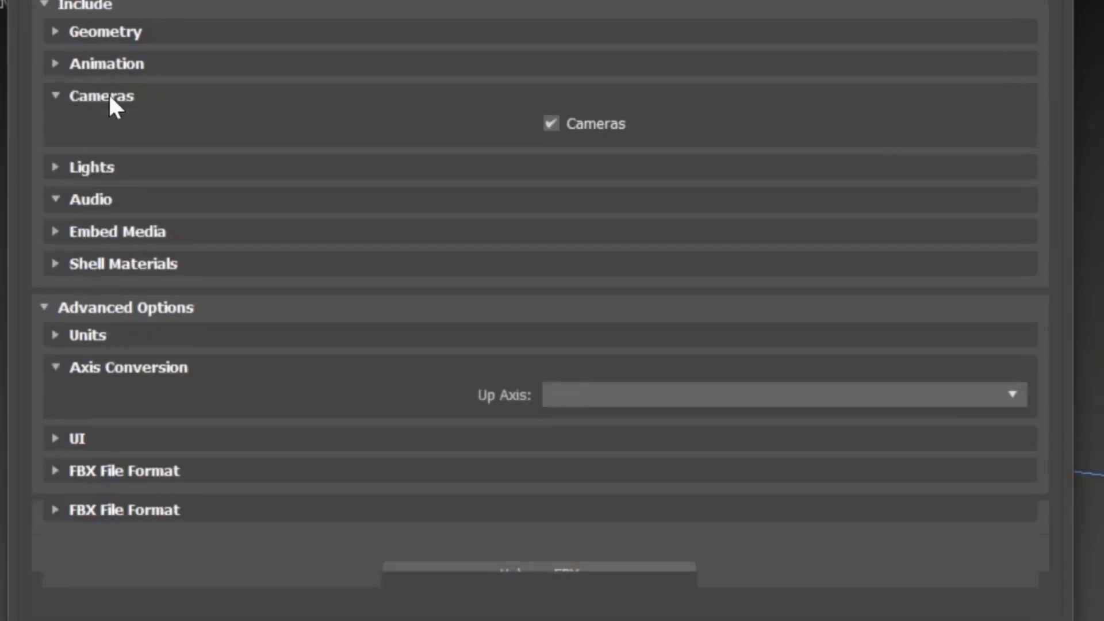
pyautogui.click(109, 97)
pyautogui.click(100, 127)
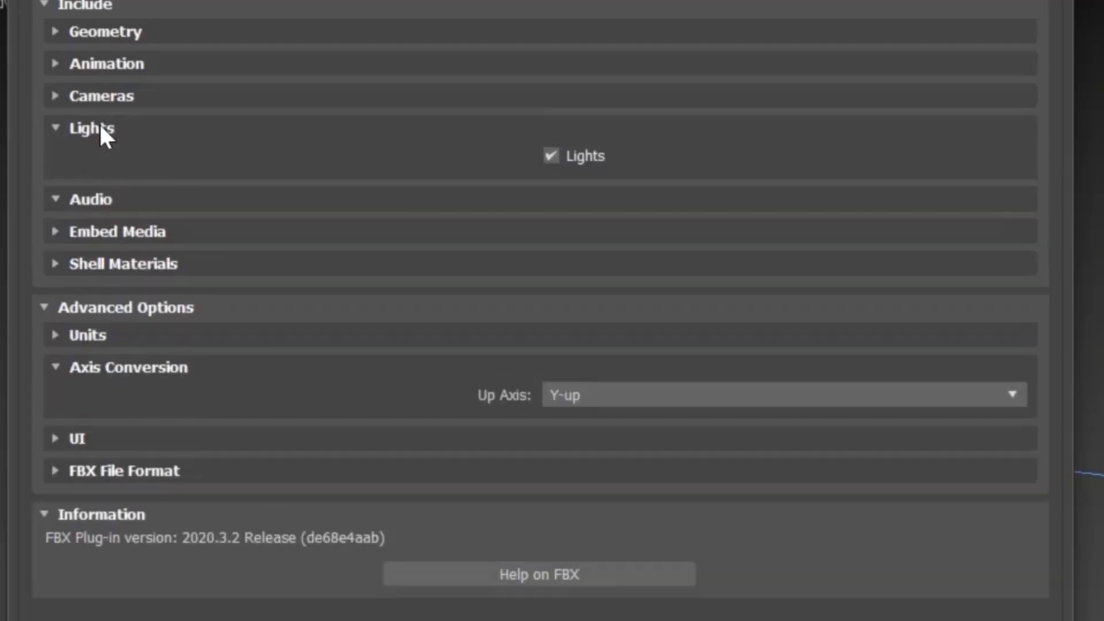
pyautogui.click(100, 128)
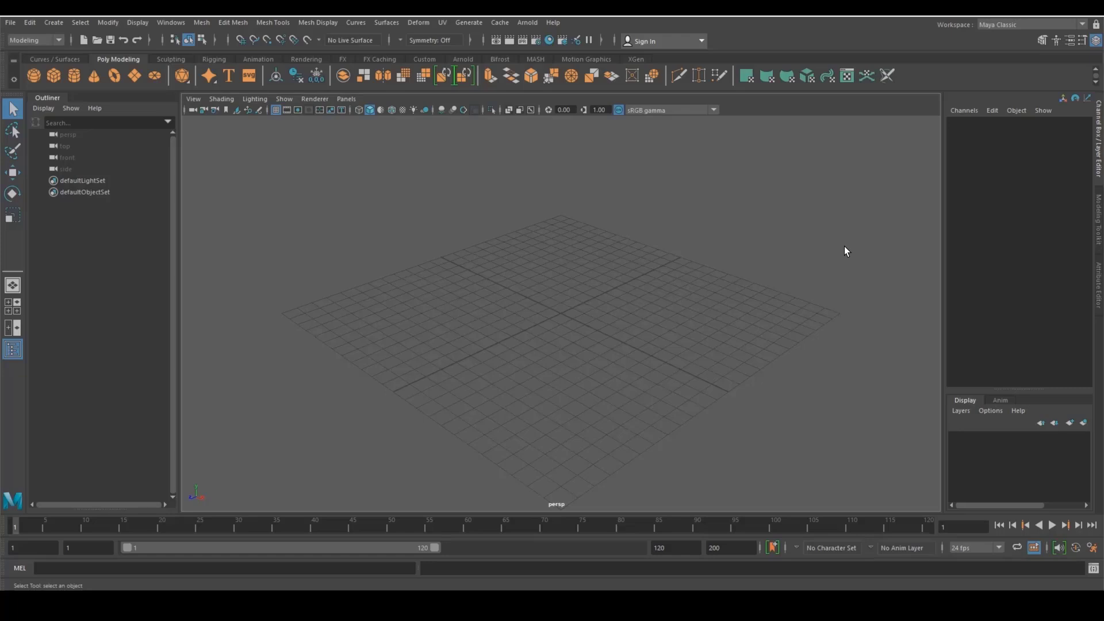
# Step: Switch to Maya, import the exported Project FBX file and turn on textured shaded display
pyautogui.click(10, 22)
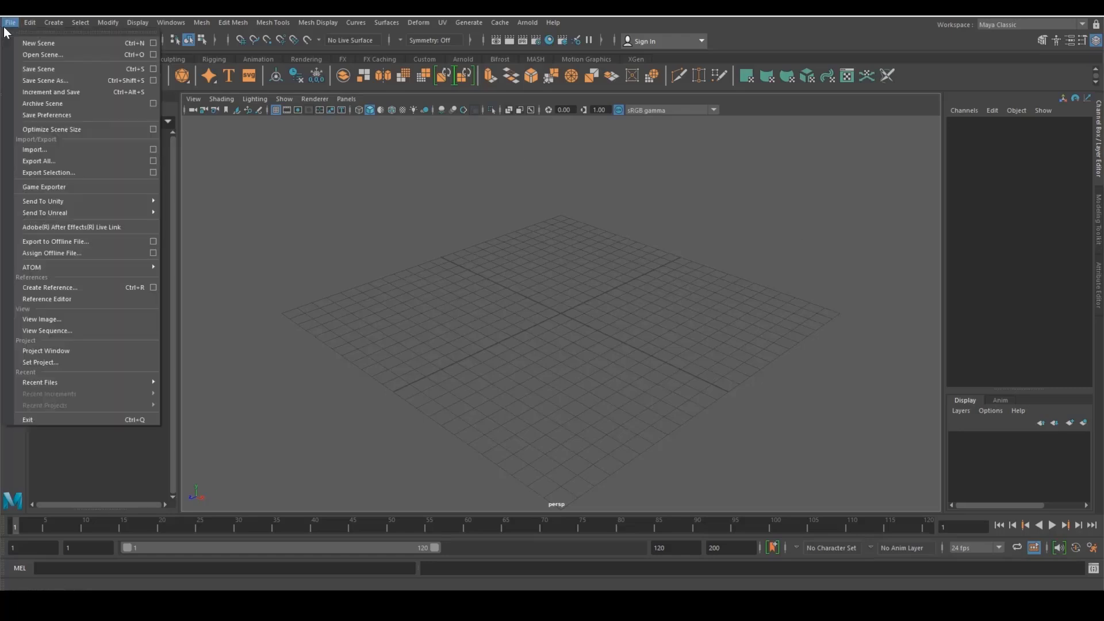
pyautogui.click(63, 150)
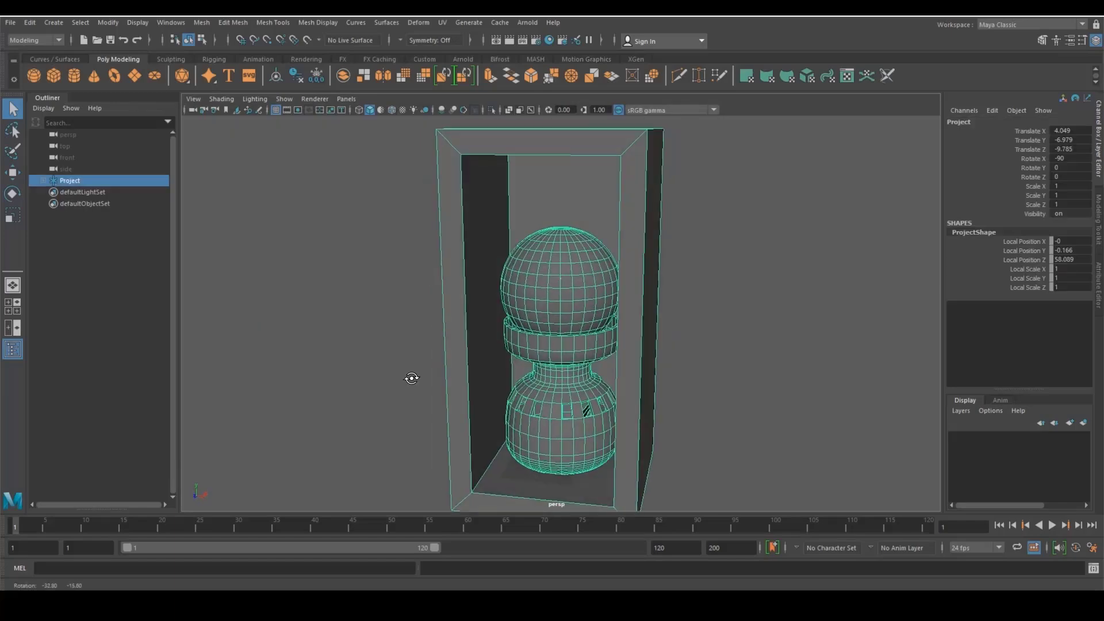
pyautogui.click(373, 377)
pyautogui.press('6')
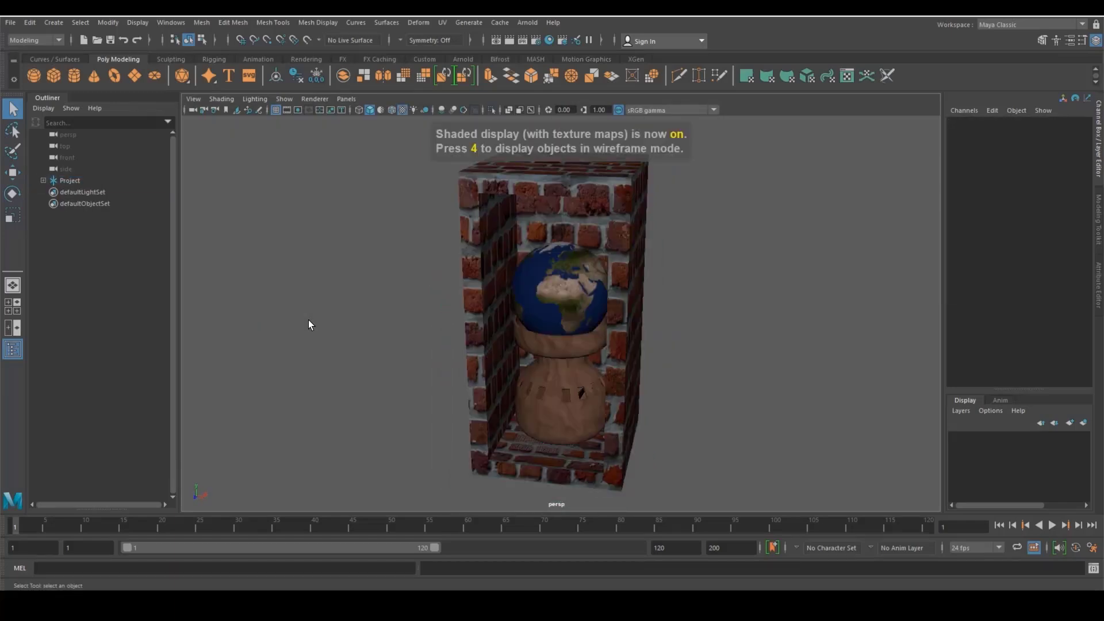
# Step: Select the Project group in the outliner and move it with the Move tool
pyautogui.click(43, 181)
pyautogui.click(74, 180)
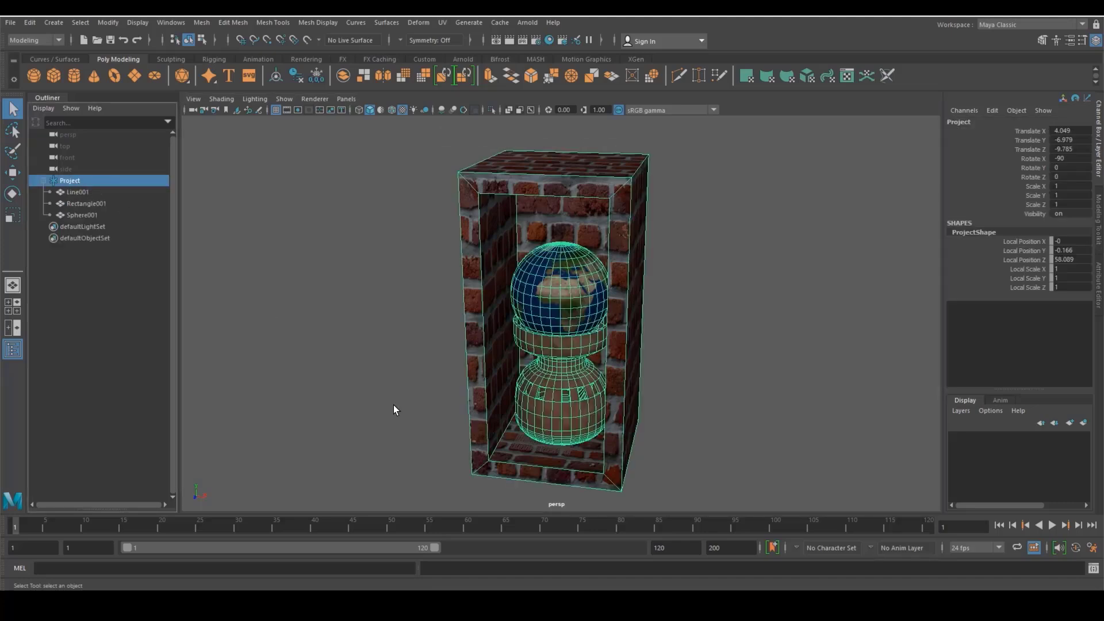
pyautogui.press('w')
pyautogui.moveTo(601, 454); pyautogui.dragTo(335, 377)
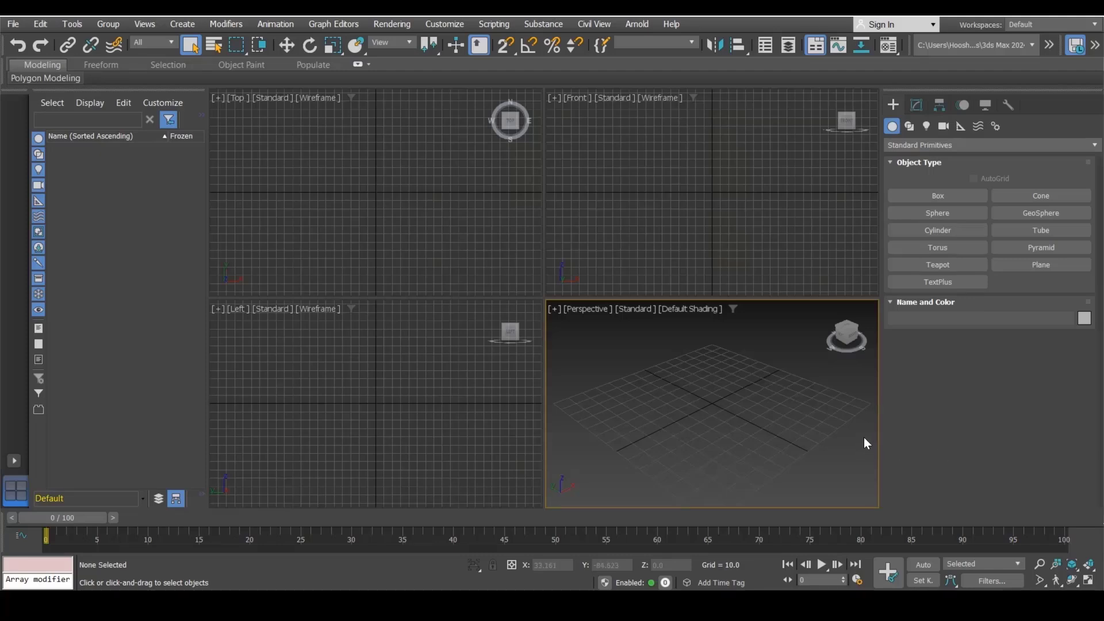
# Step: Open the Project.max file for merging into the current empty scene
pyautogui.click(13, 24)
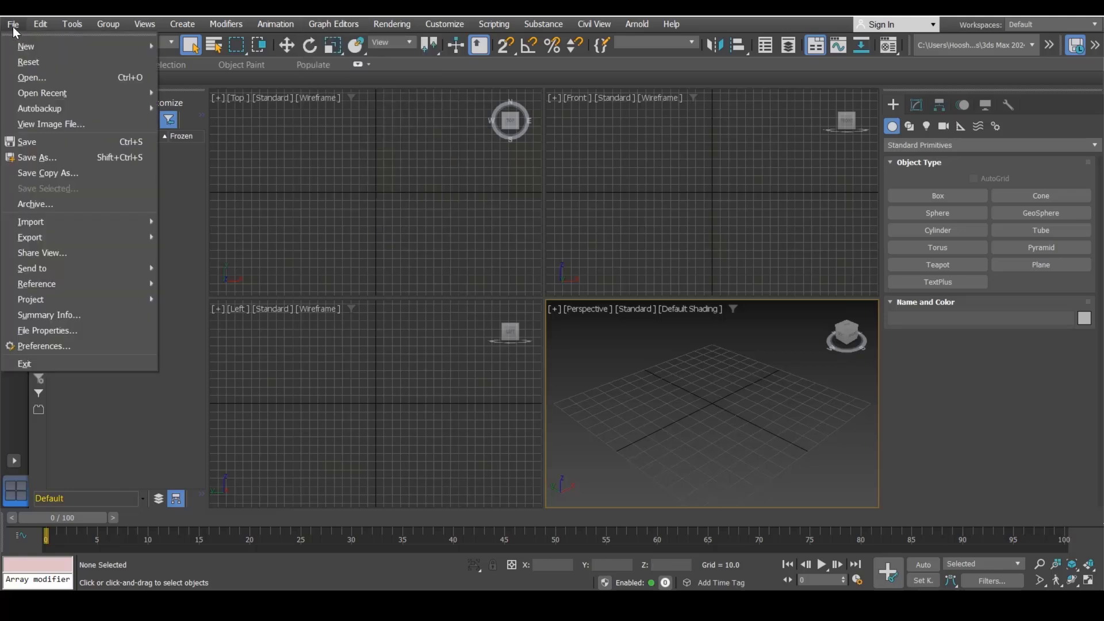
pyautogui.moveTo(50, 220)
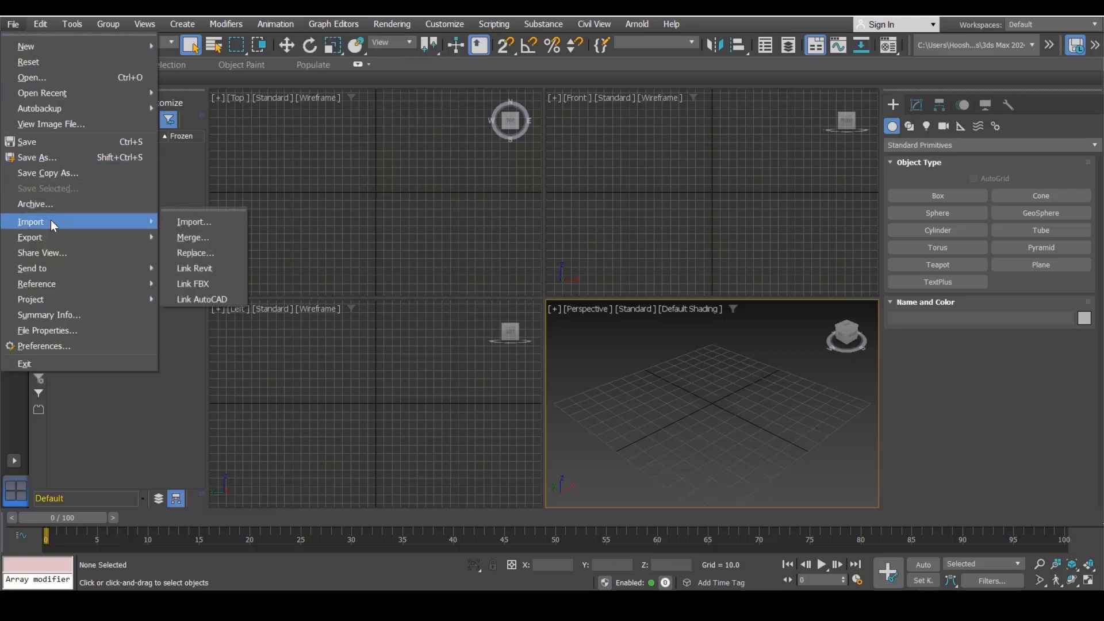
pyautogui.click(212, 239)
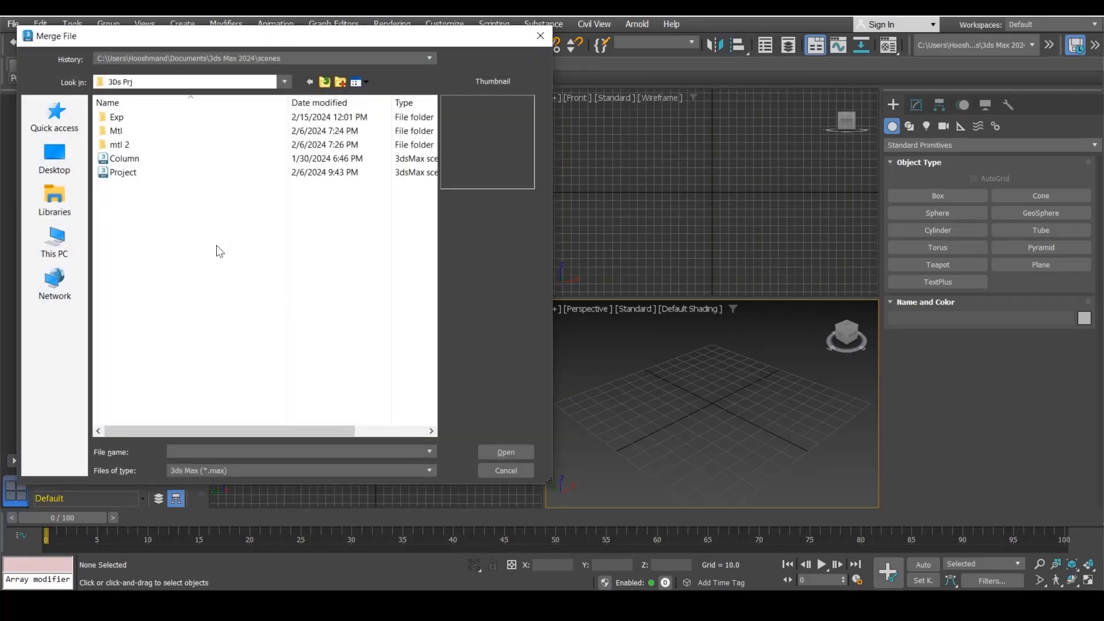
pyautogui.doubleClick(123, 172)
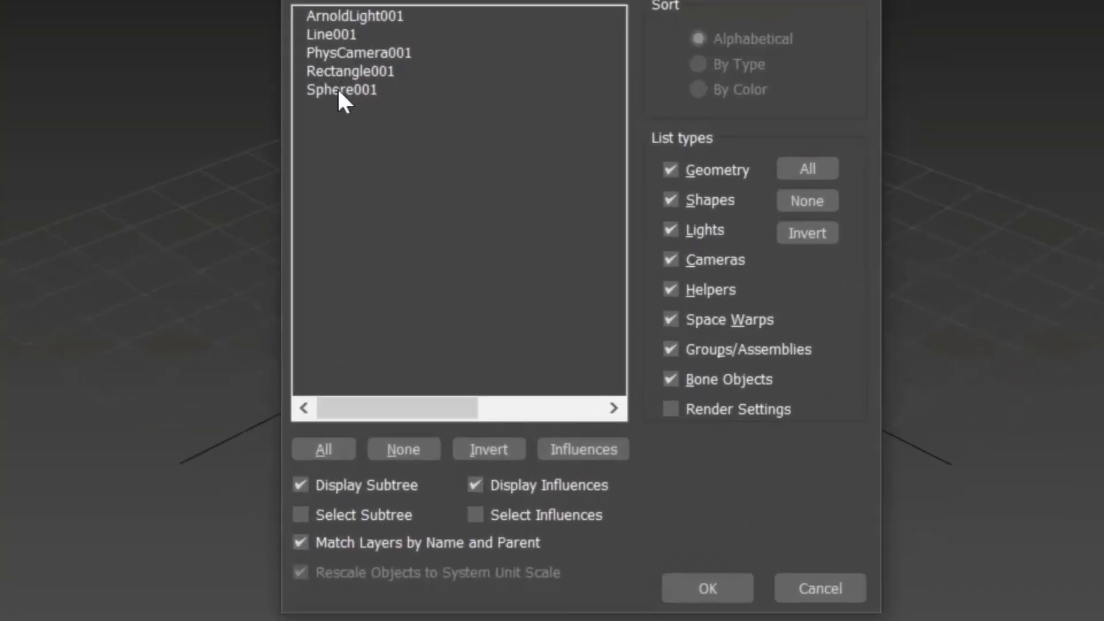
# Step: Select all objects listed in Project.max and merge them into the scene
pyautogui.click(428, 195)
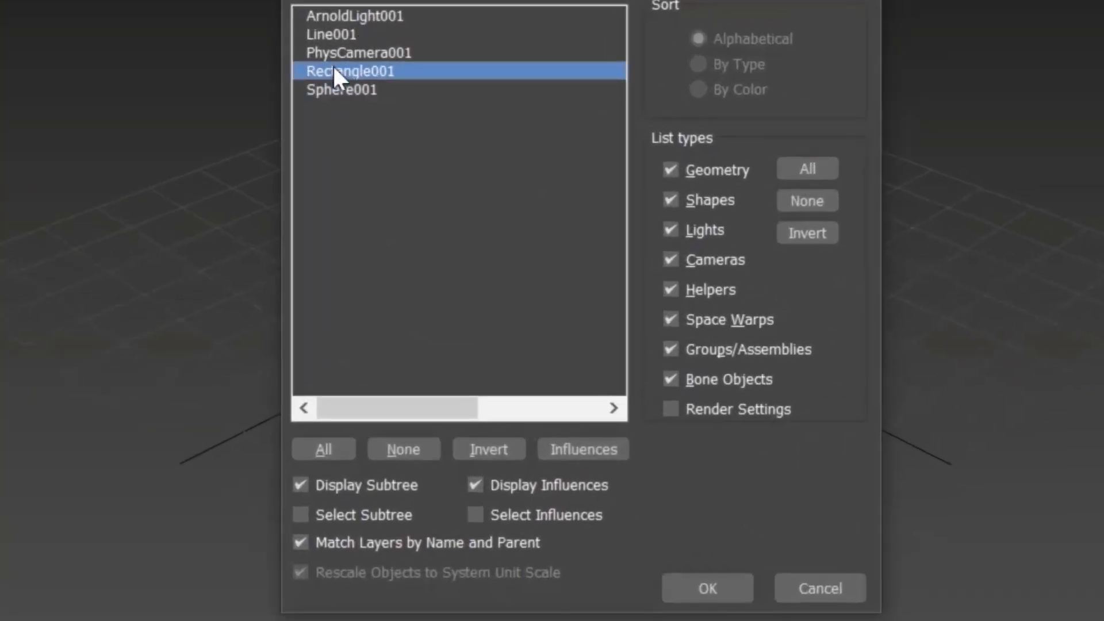
pyautogui.click(336, 53)
pyautogui.click(338, 34)
pyautogui.click(342, 15)
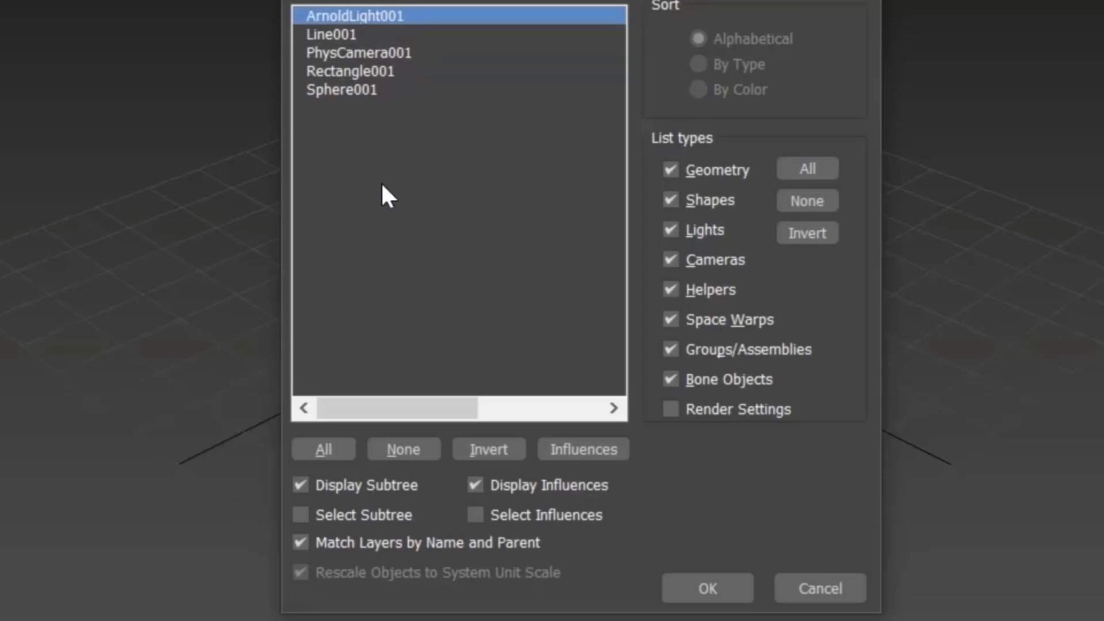
pyautogui.click(345, 90)
pyautogui.click(346, 71)
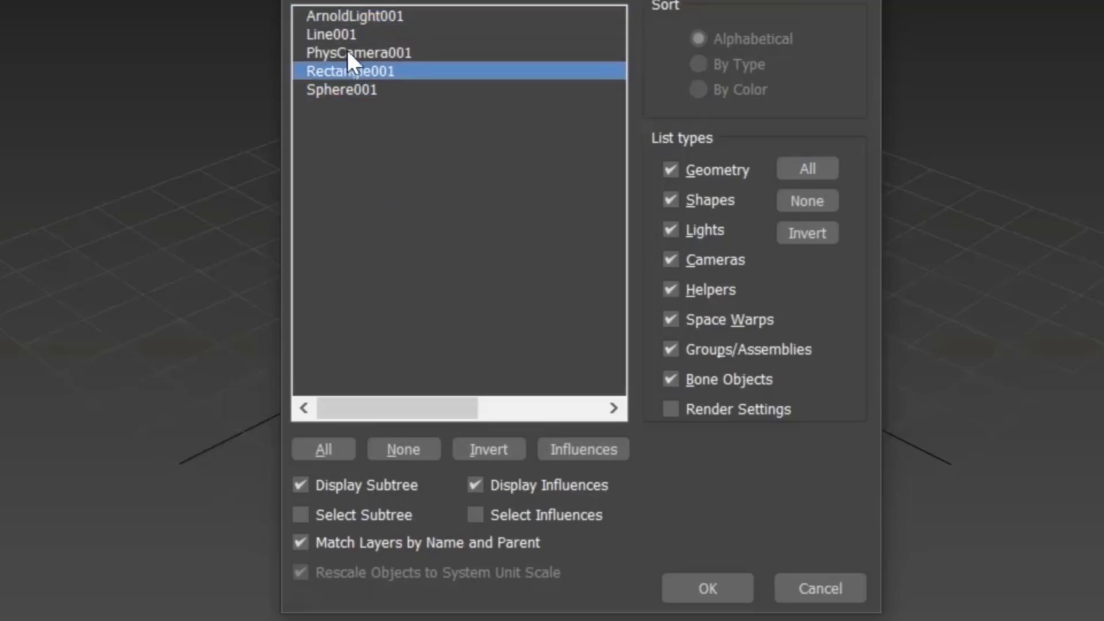
pyautogui.click(347, 52)
pyautogui.click(347, 34)
pyautogui.click(354, 16)
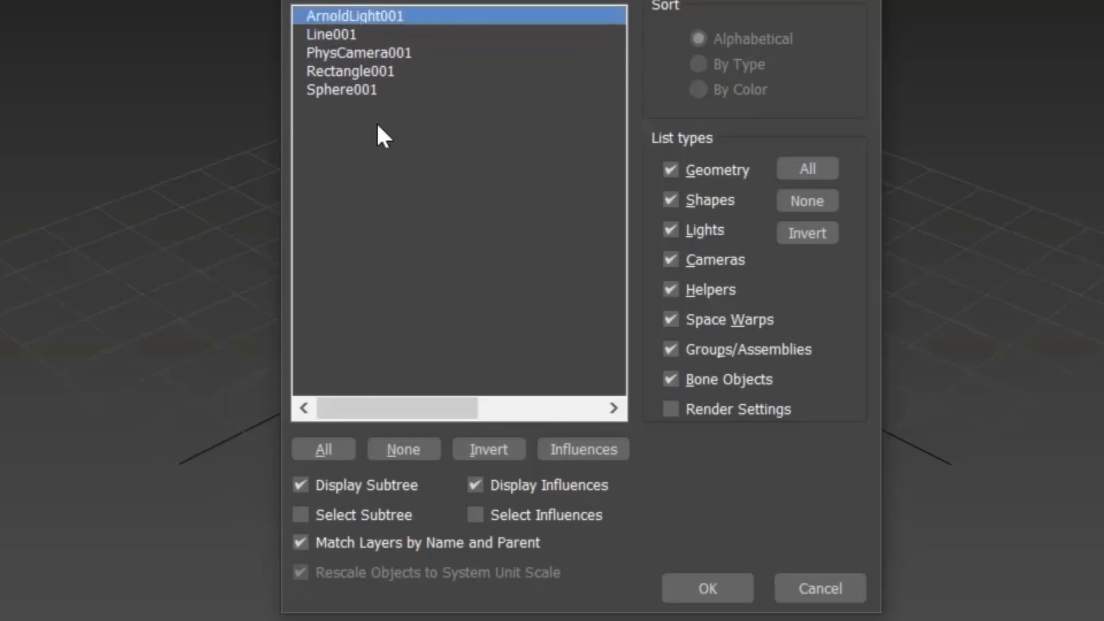
pyautogui.click(325, 448)
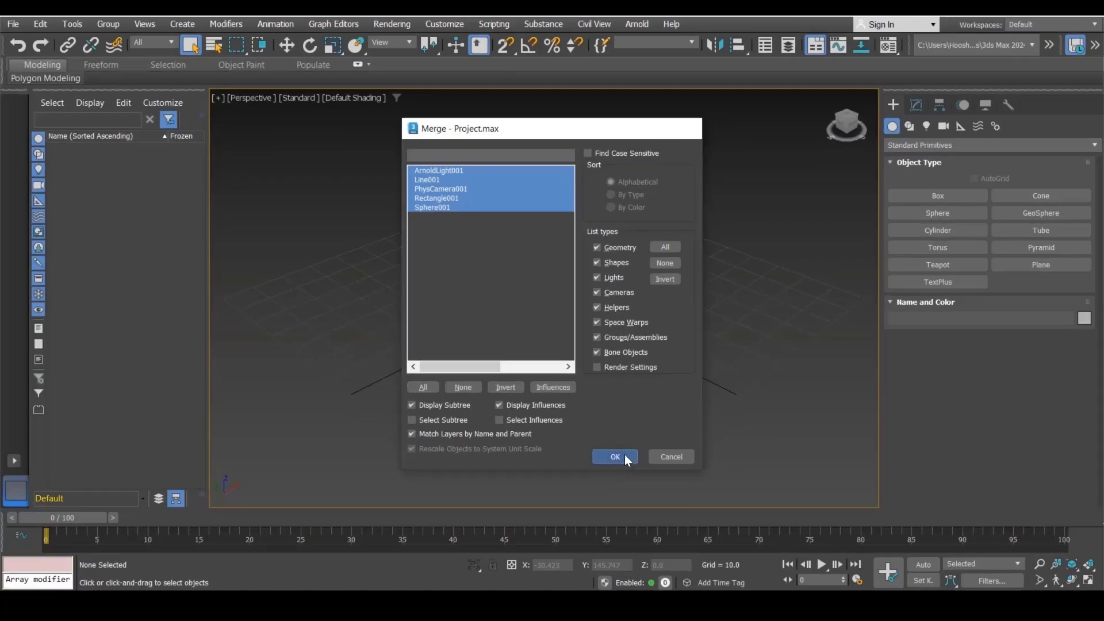
pyautogui.click(614, 457)
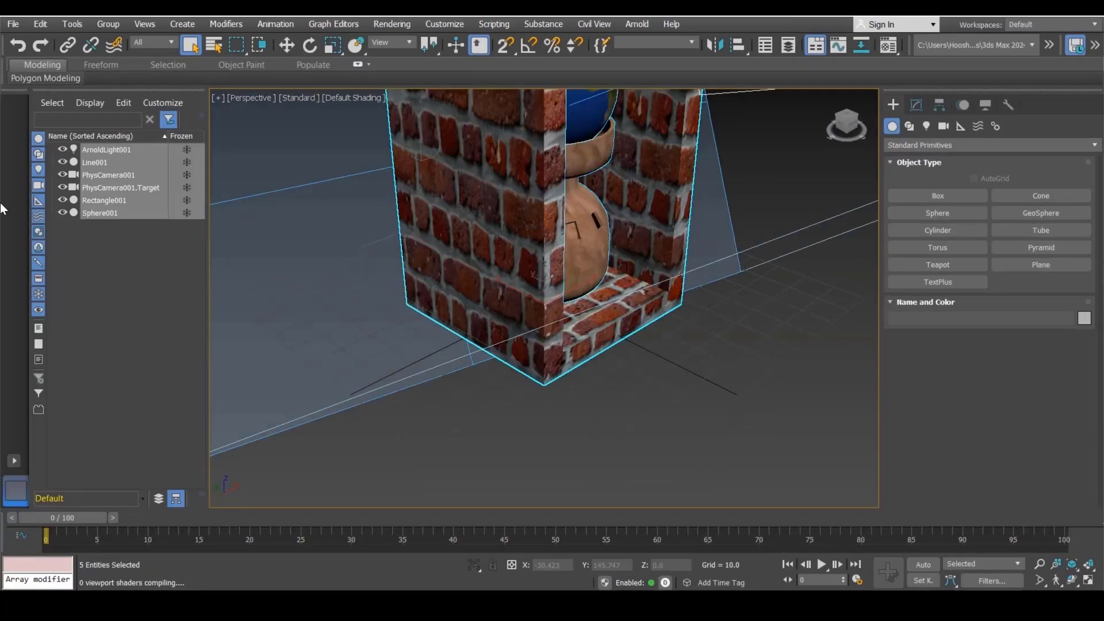
# Step: Examine the merged brick frame, sphere and camera by zooming the perspective view and selecting the camera
pyautogui.press('z')
pyautogui.click(480, 347)
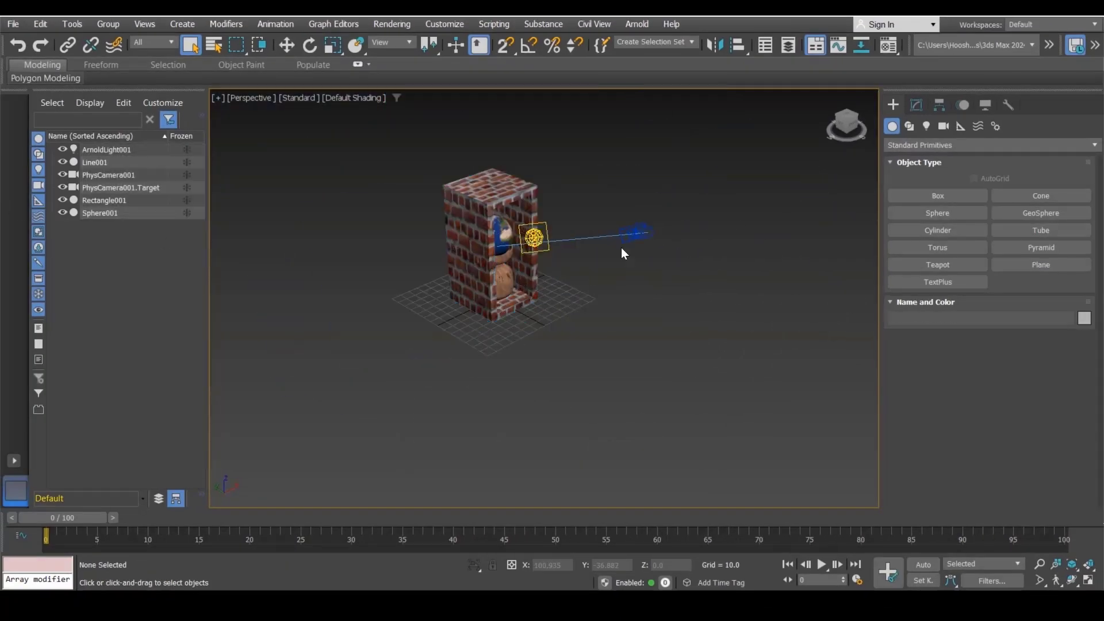
pyautogui.click(637, 233)
pyautogui.scroll(3, 536, 233)
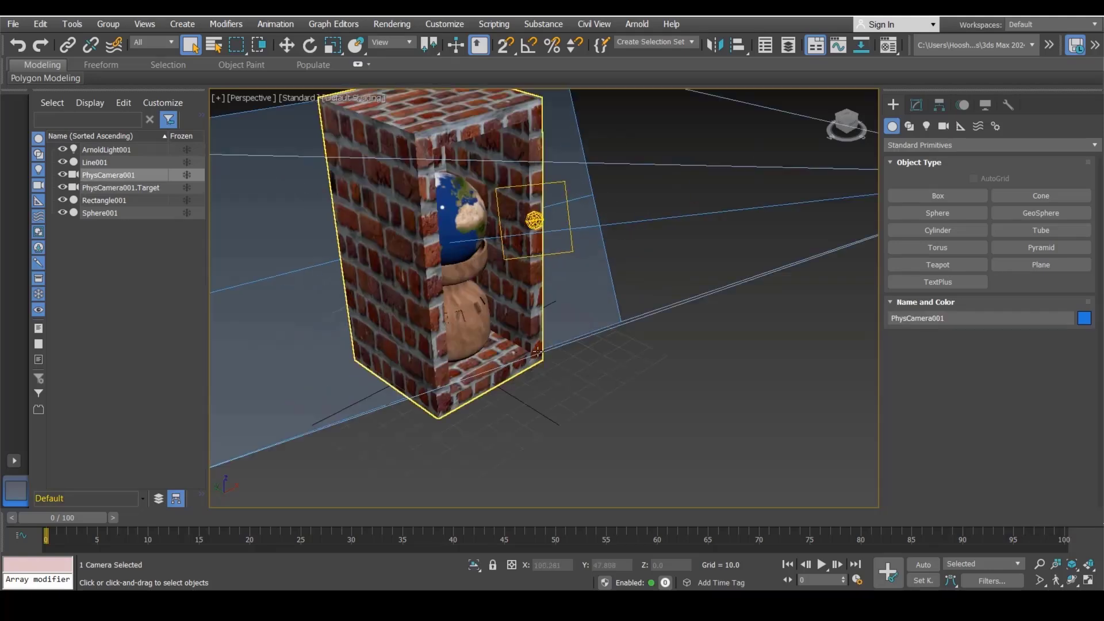
pyautogui.click(543, 392)
pyautogui.scroll(-2, 543, 392)
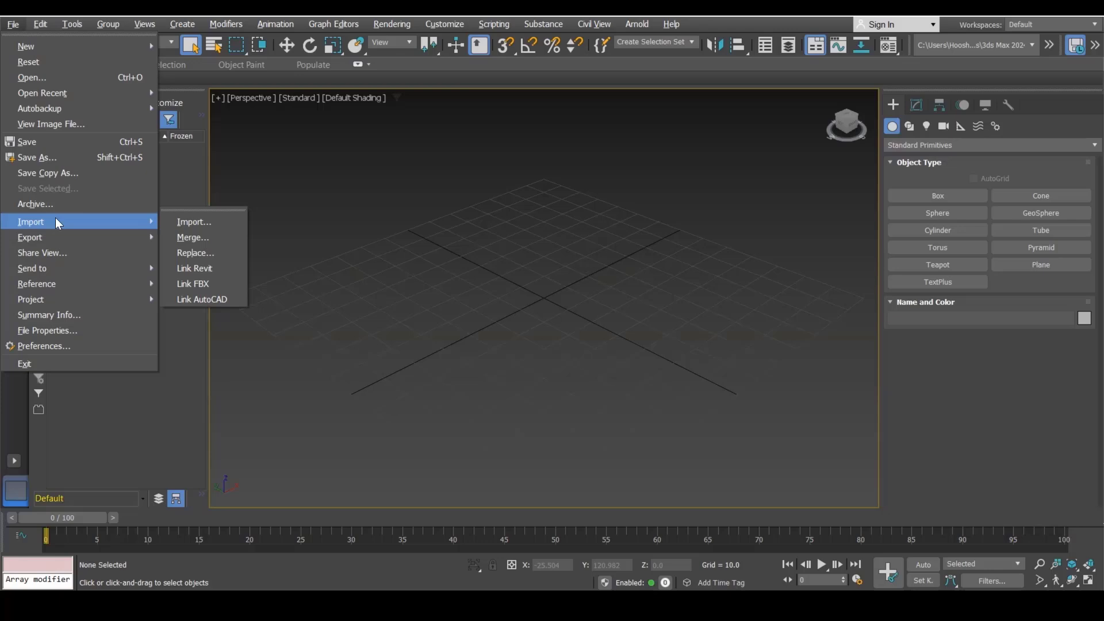
# Step: Import the Project_FBX file from the Exp folder into the scene
pyautogui.click(194, 222)
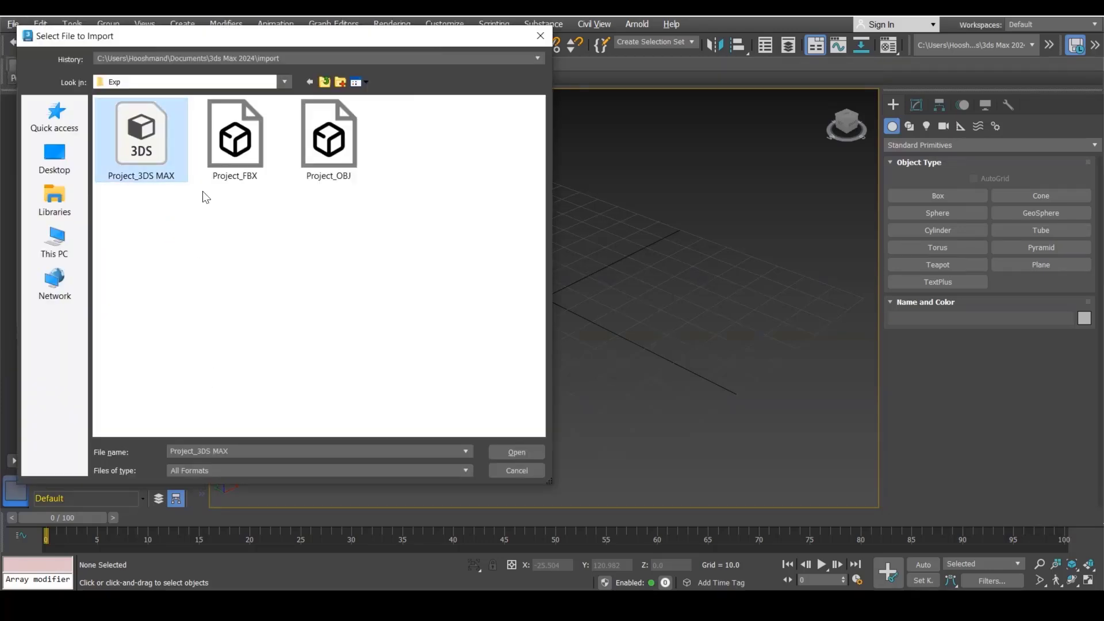
pyautogui.click(229, 169)
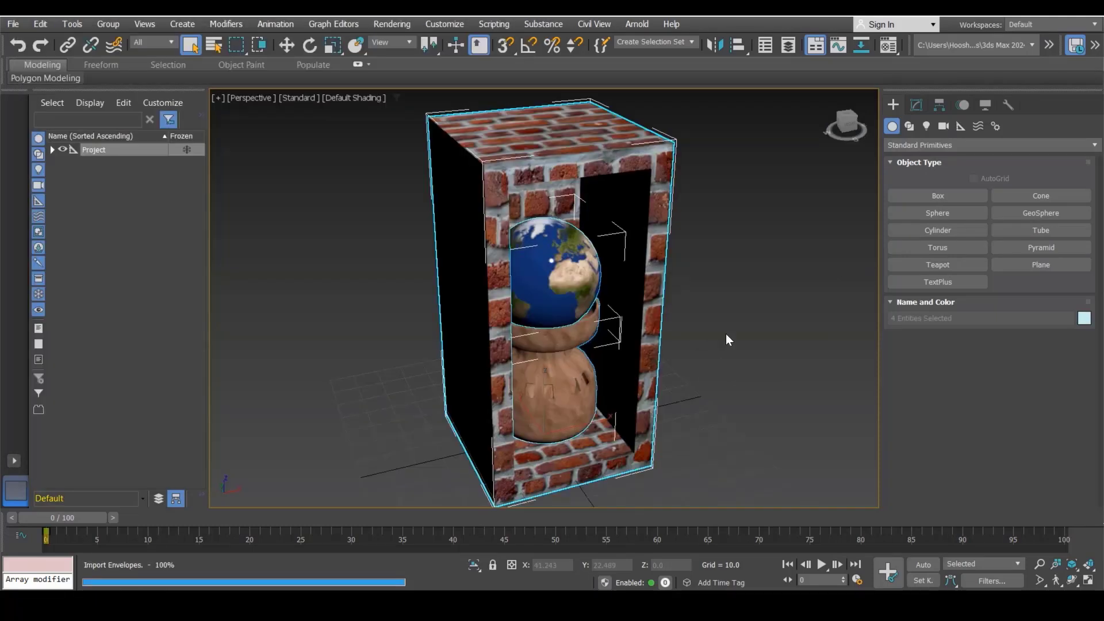